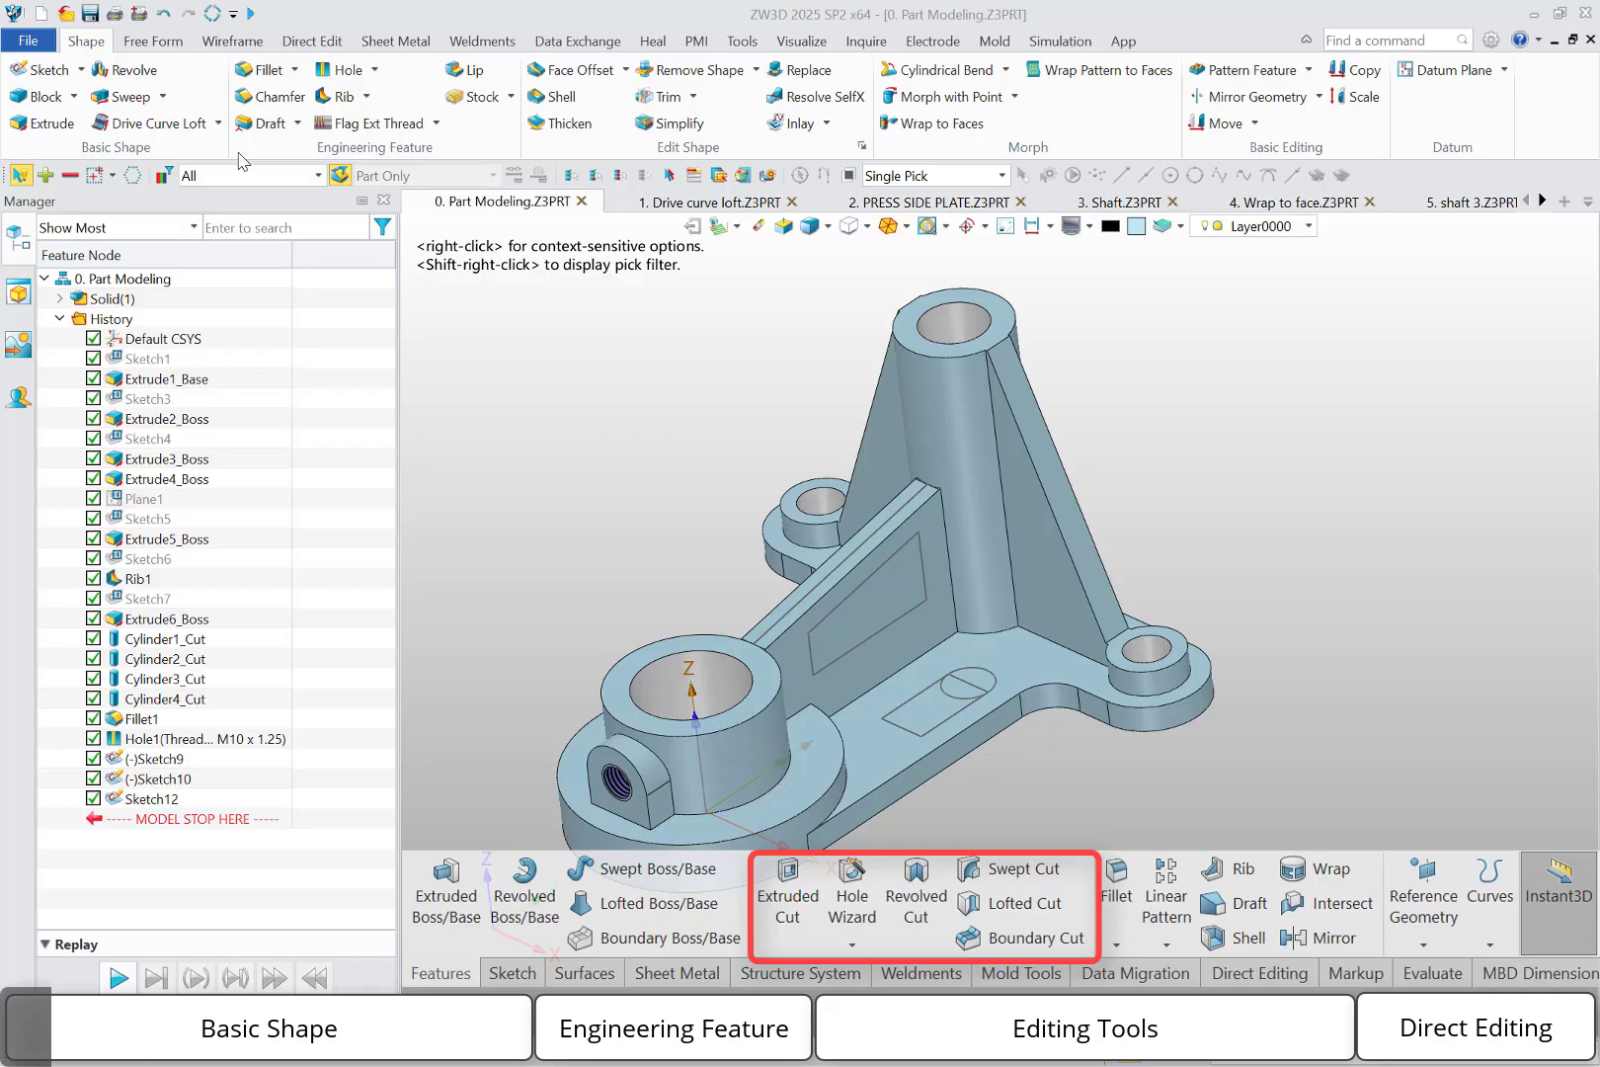
Extrude the rectangular sketch on the rib's side face by 15 mm, add it to the existing body, and check the list of solids.
click(39, 128)
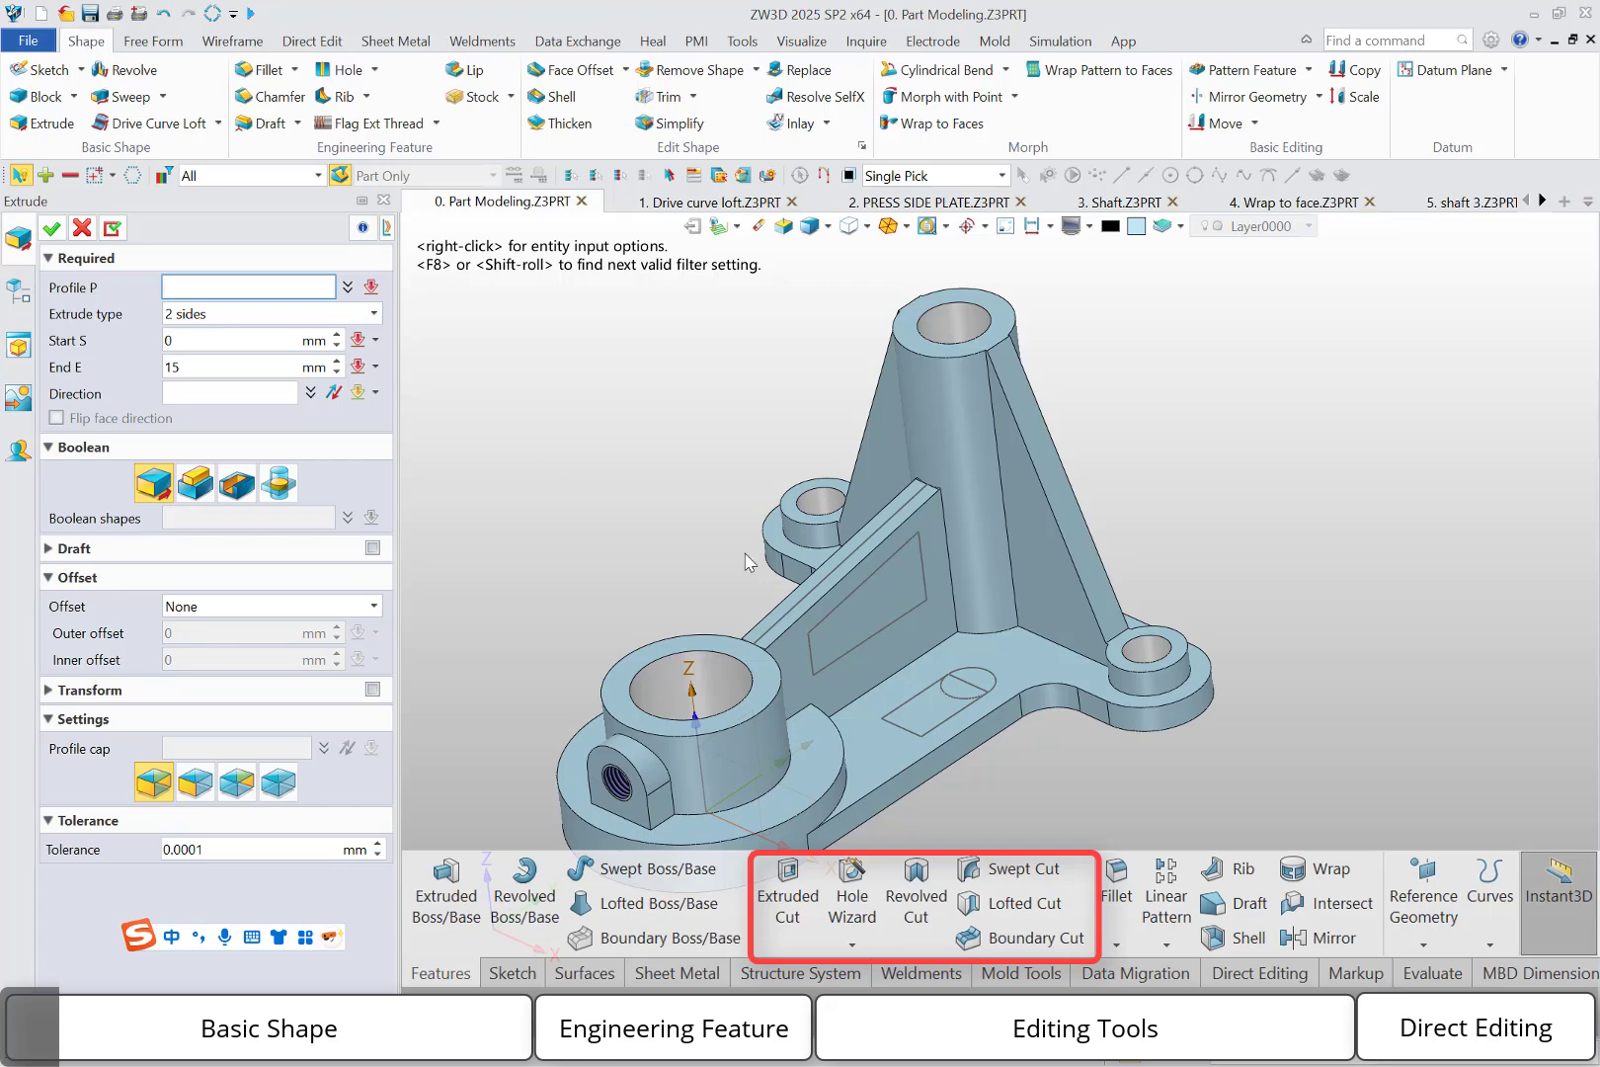
click(901, 582)
click(886, 571)
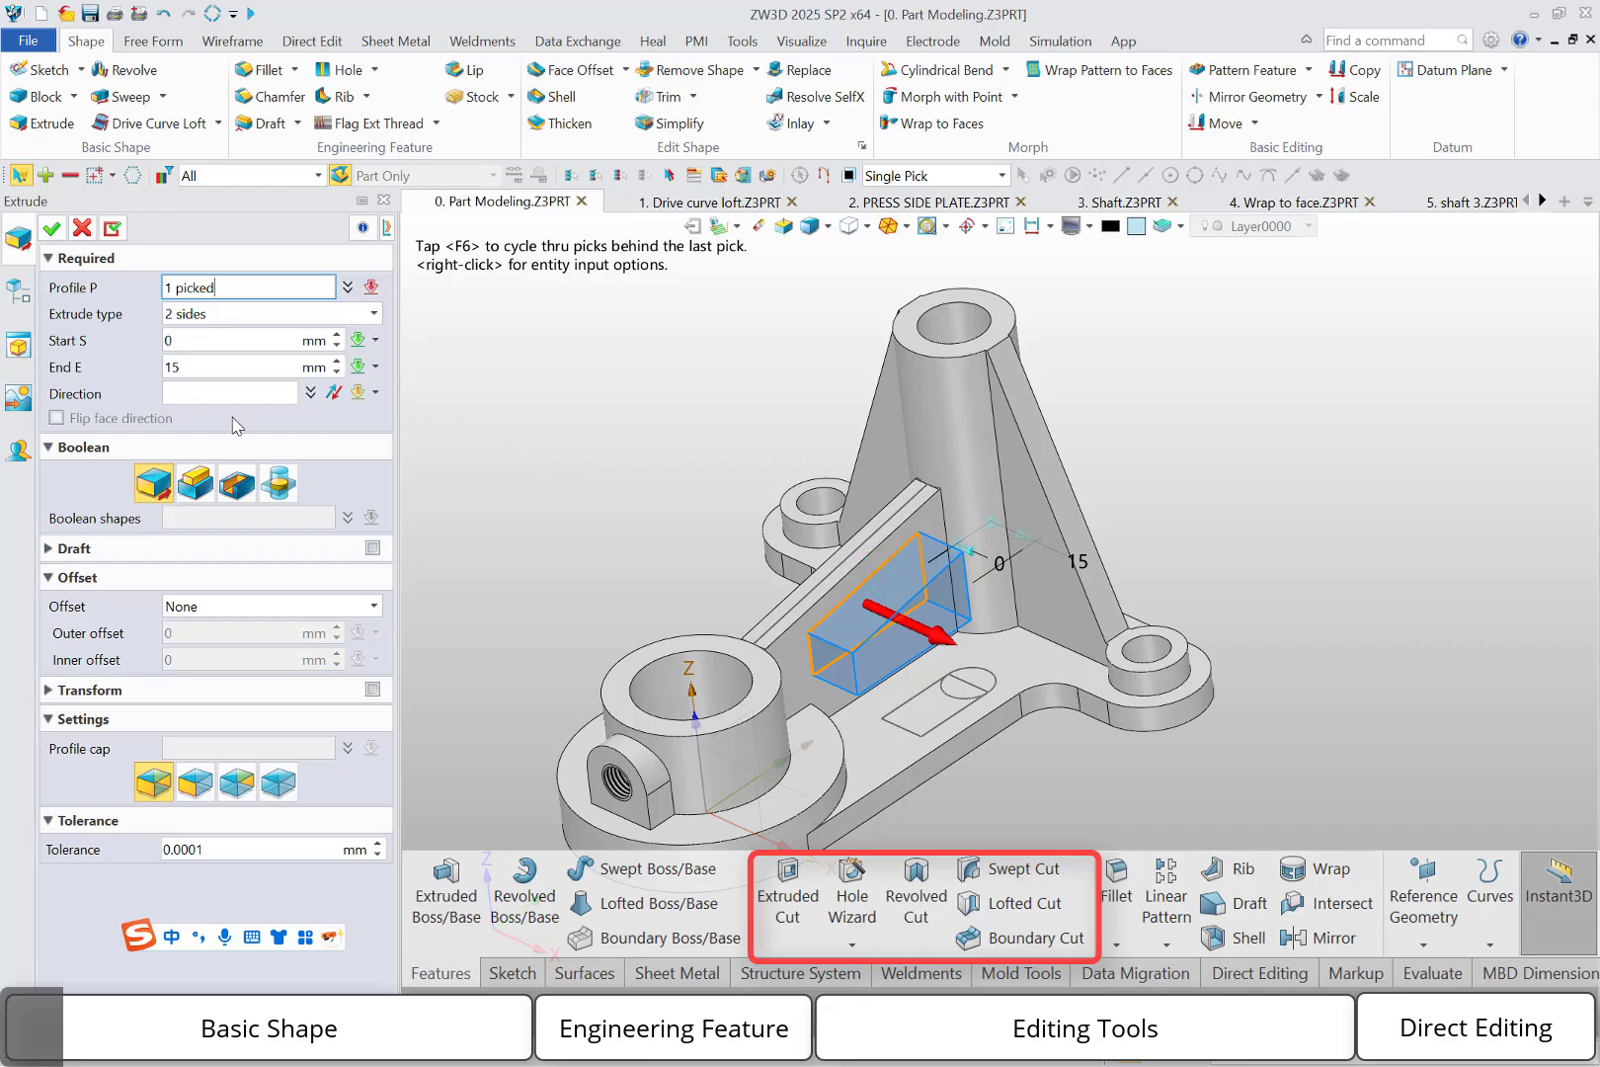
click(195, 483)
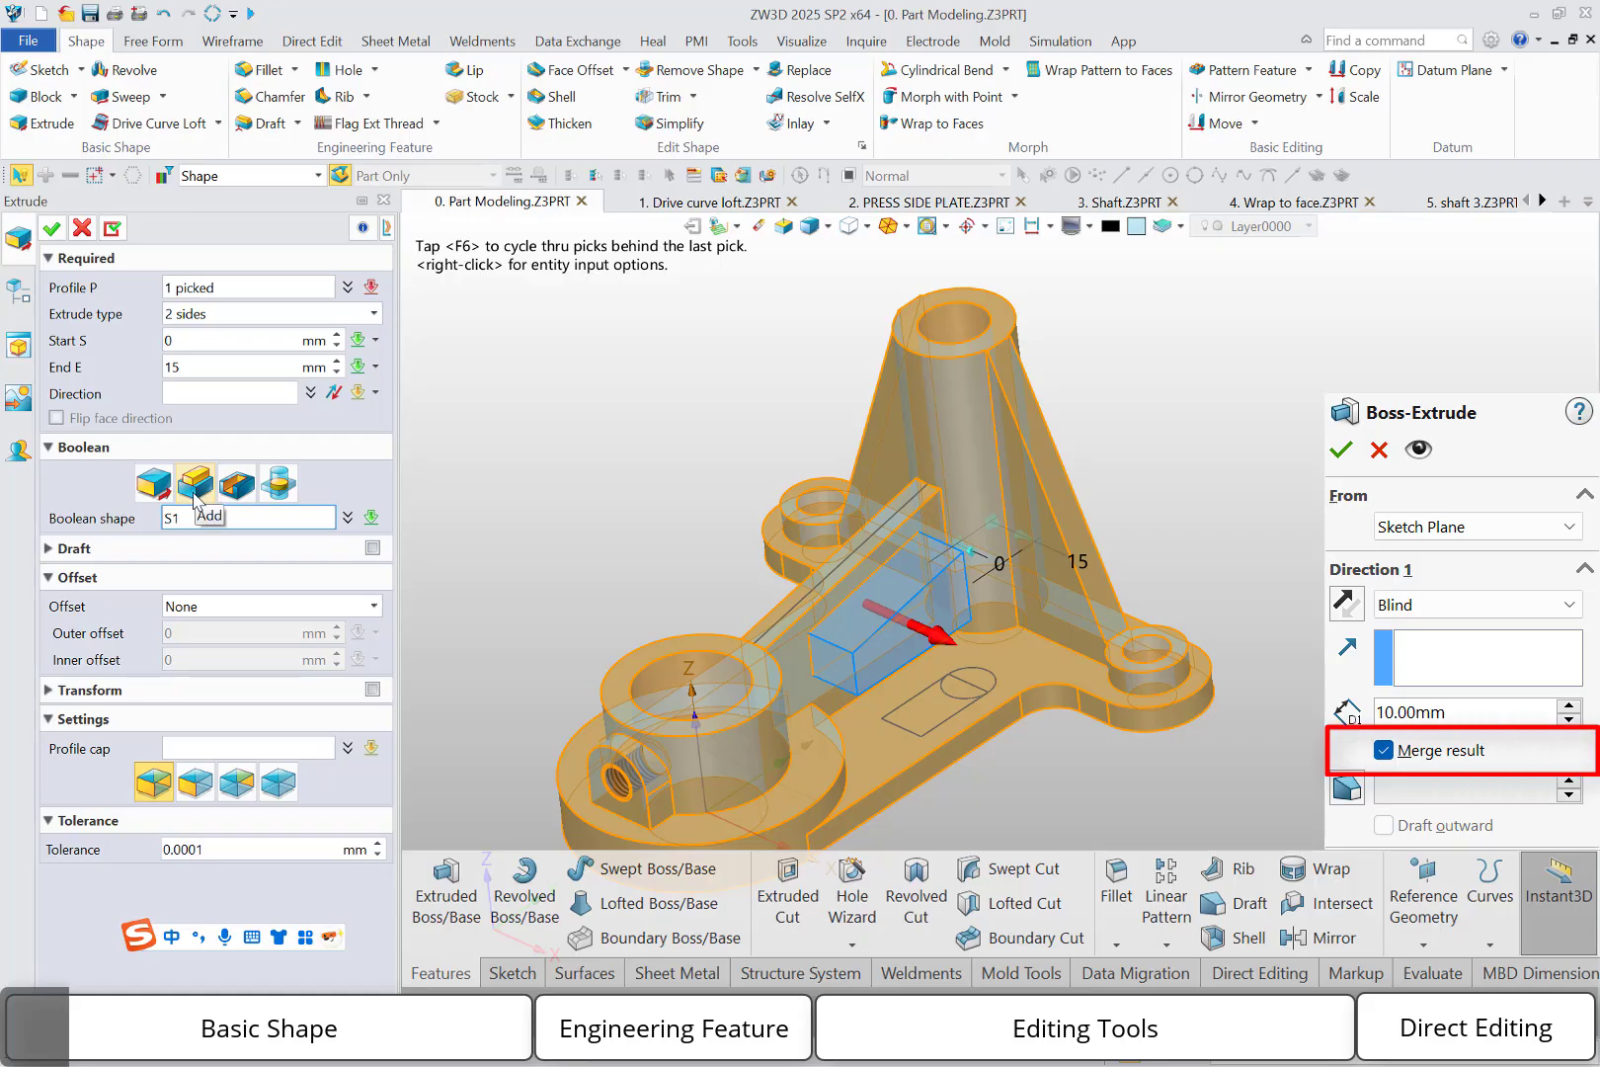
click(53, 228)
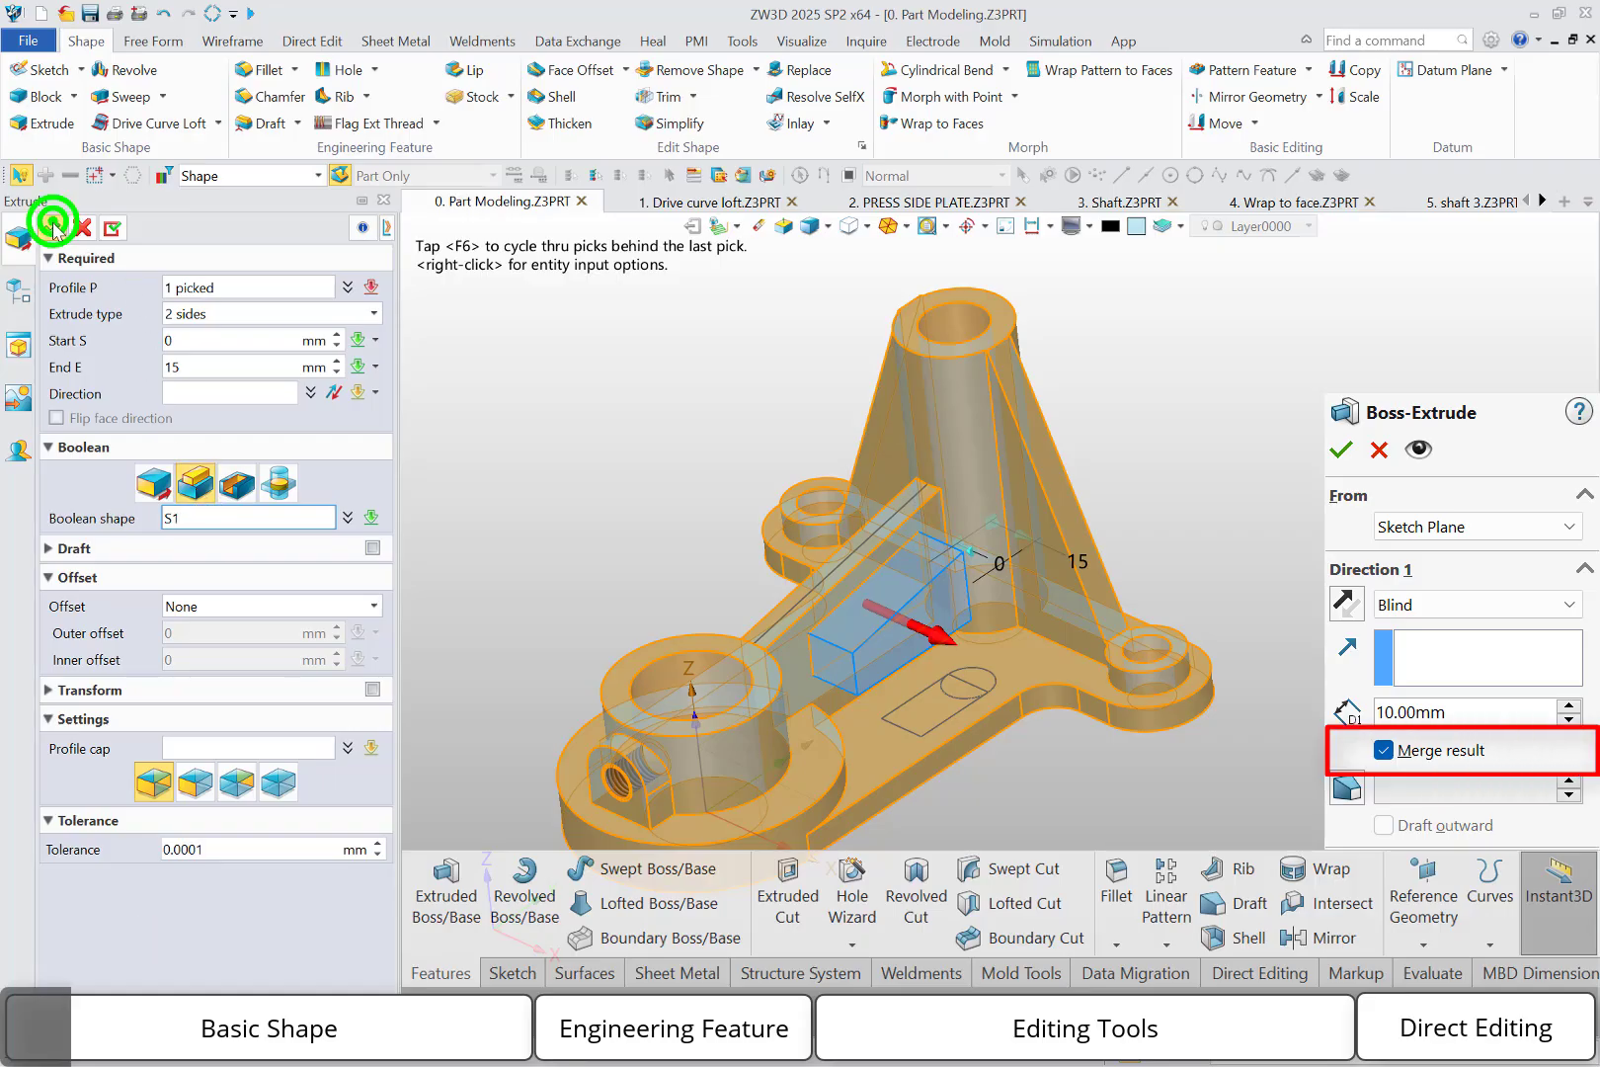
click(60, 299)
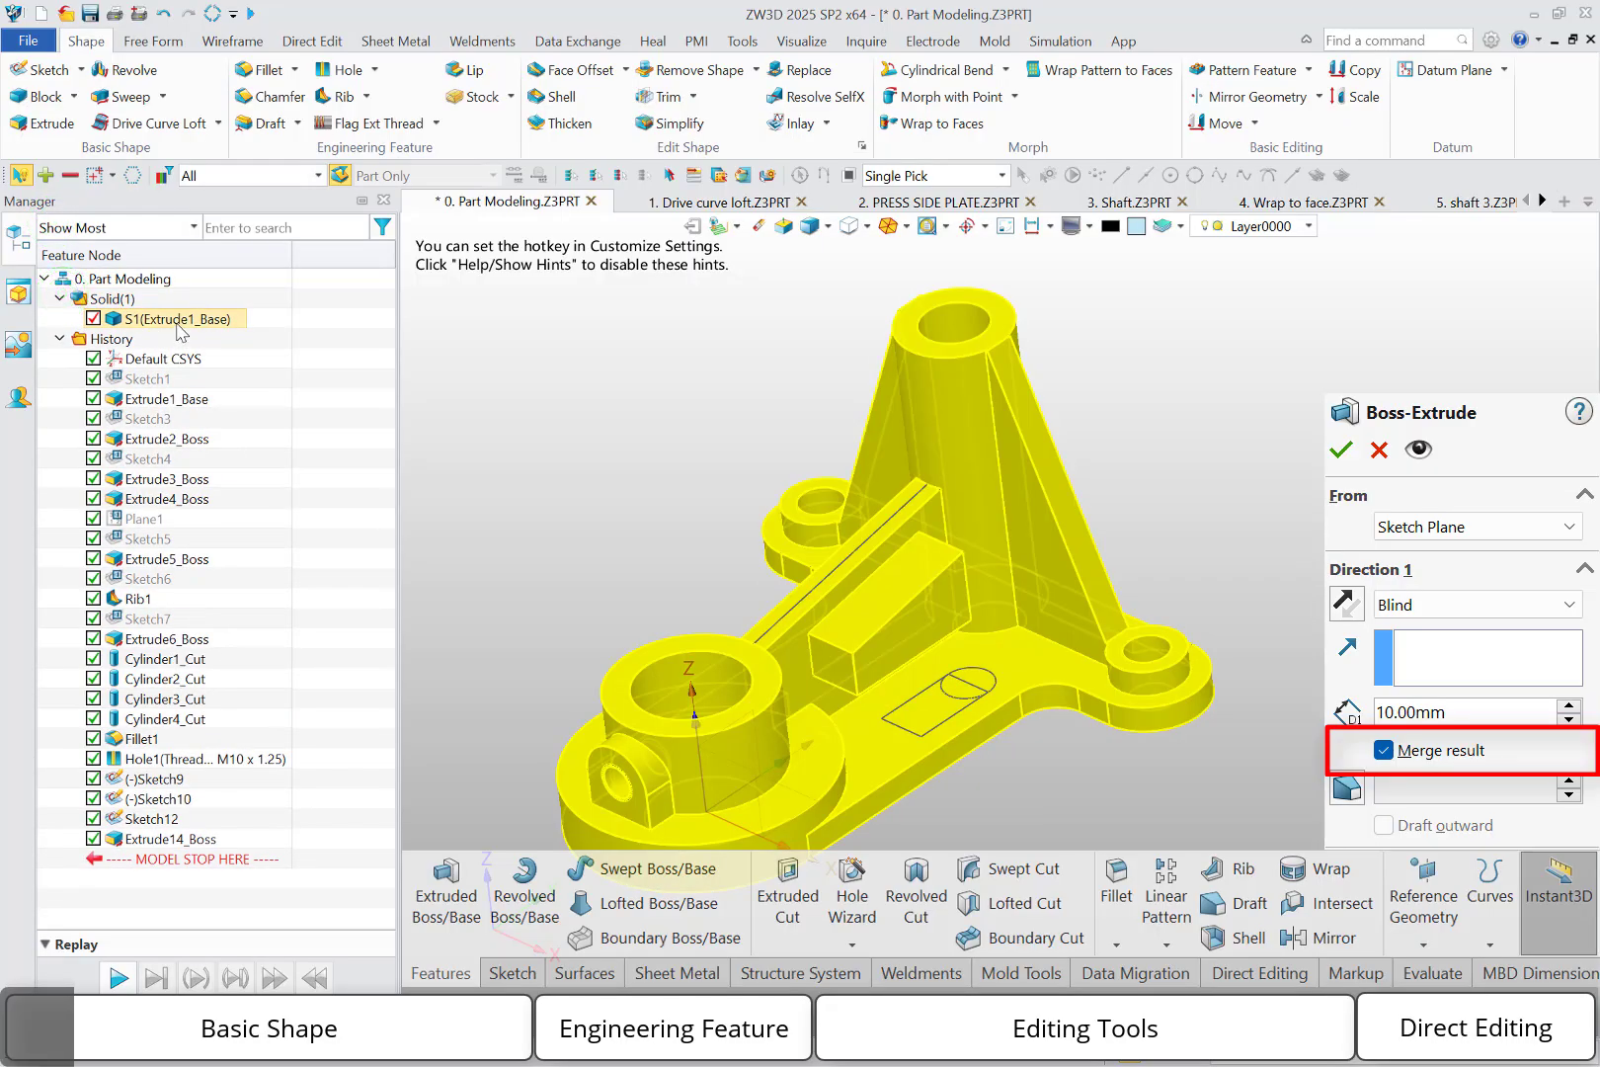
click(531, 456)
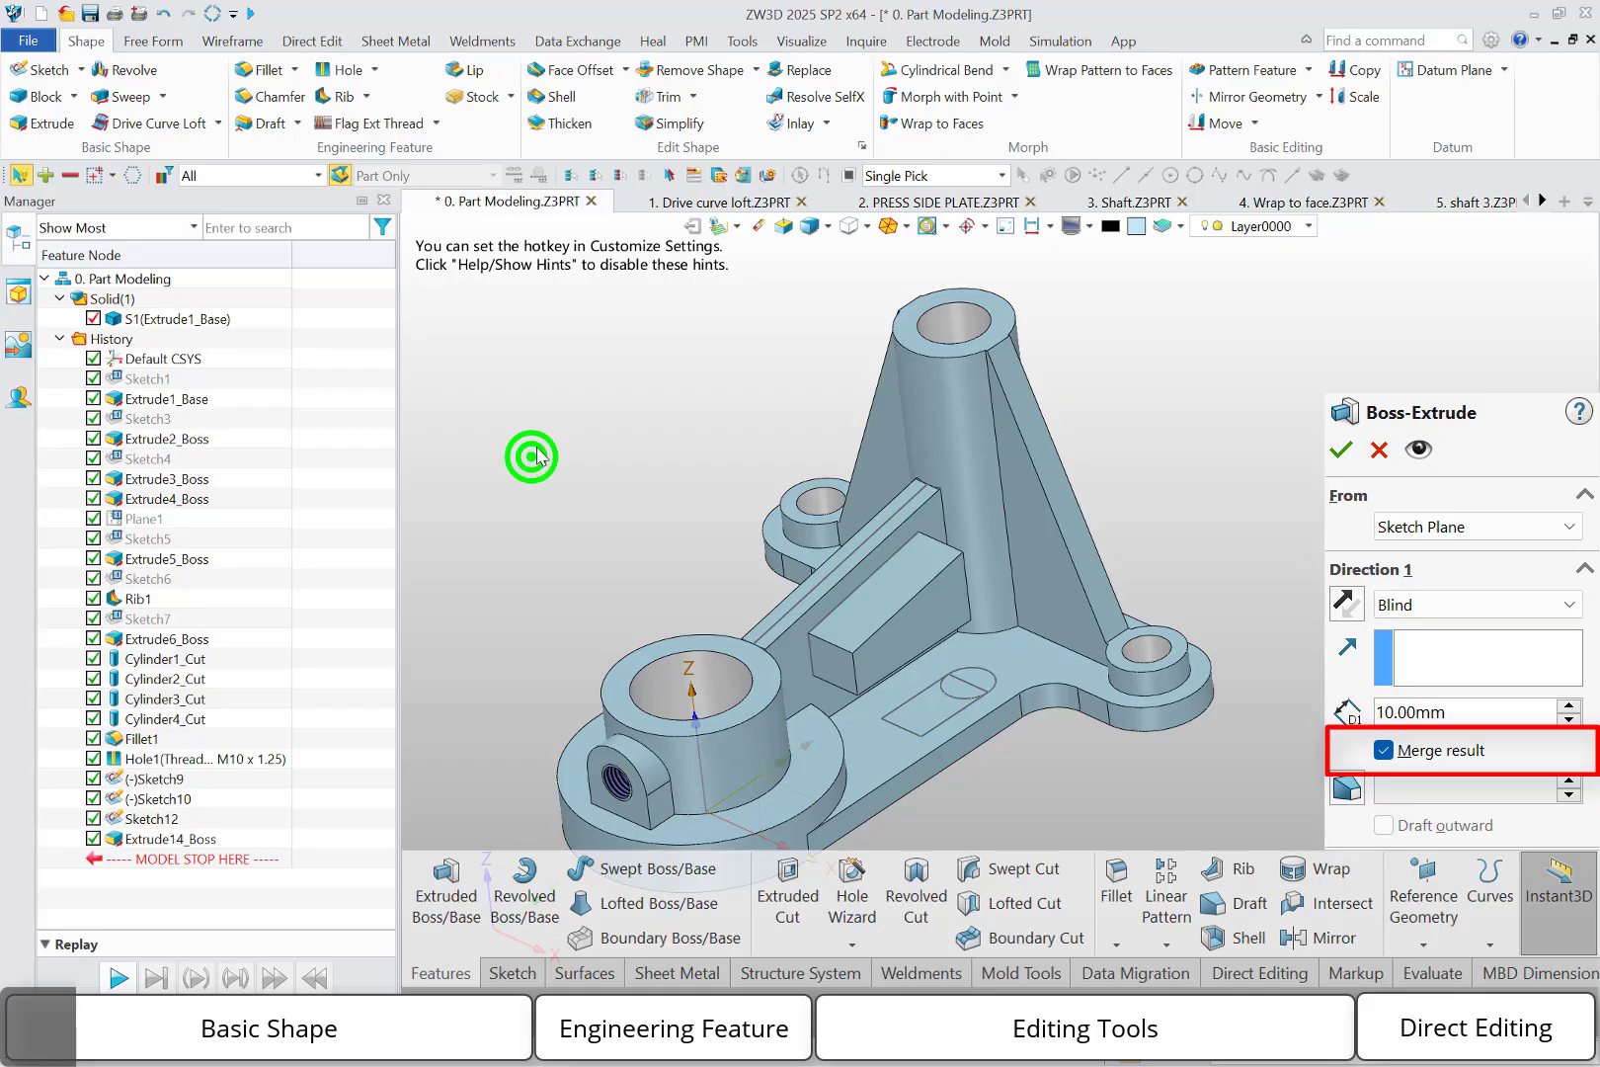
Redefine the rectangular extrusion on the rib as a 15 mm removal from the body, with its direction flipped into the rib.
right_click(541, 433)
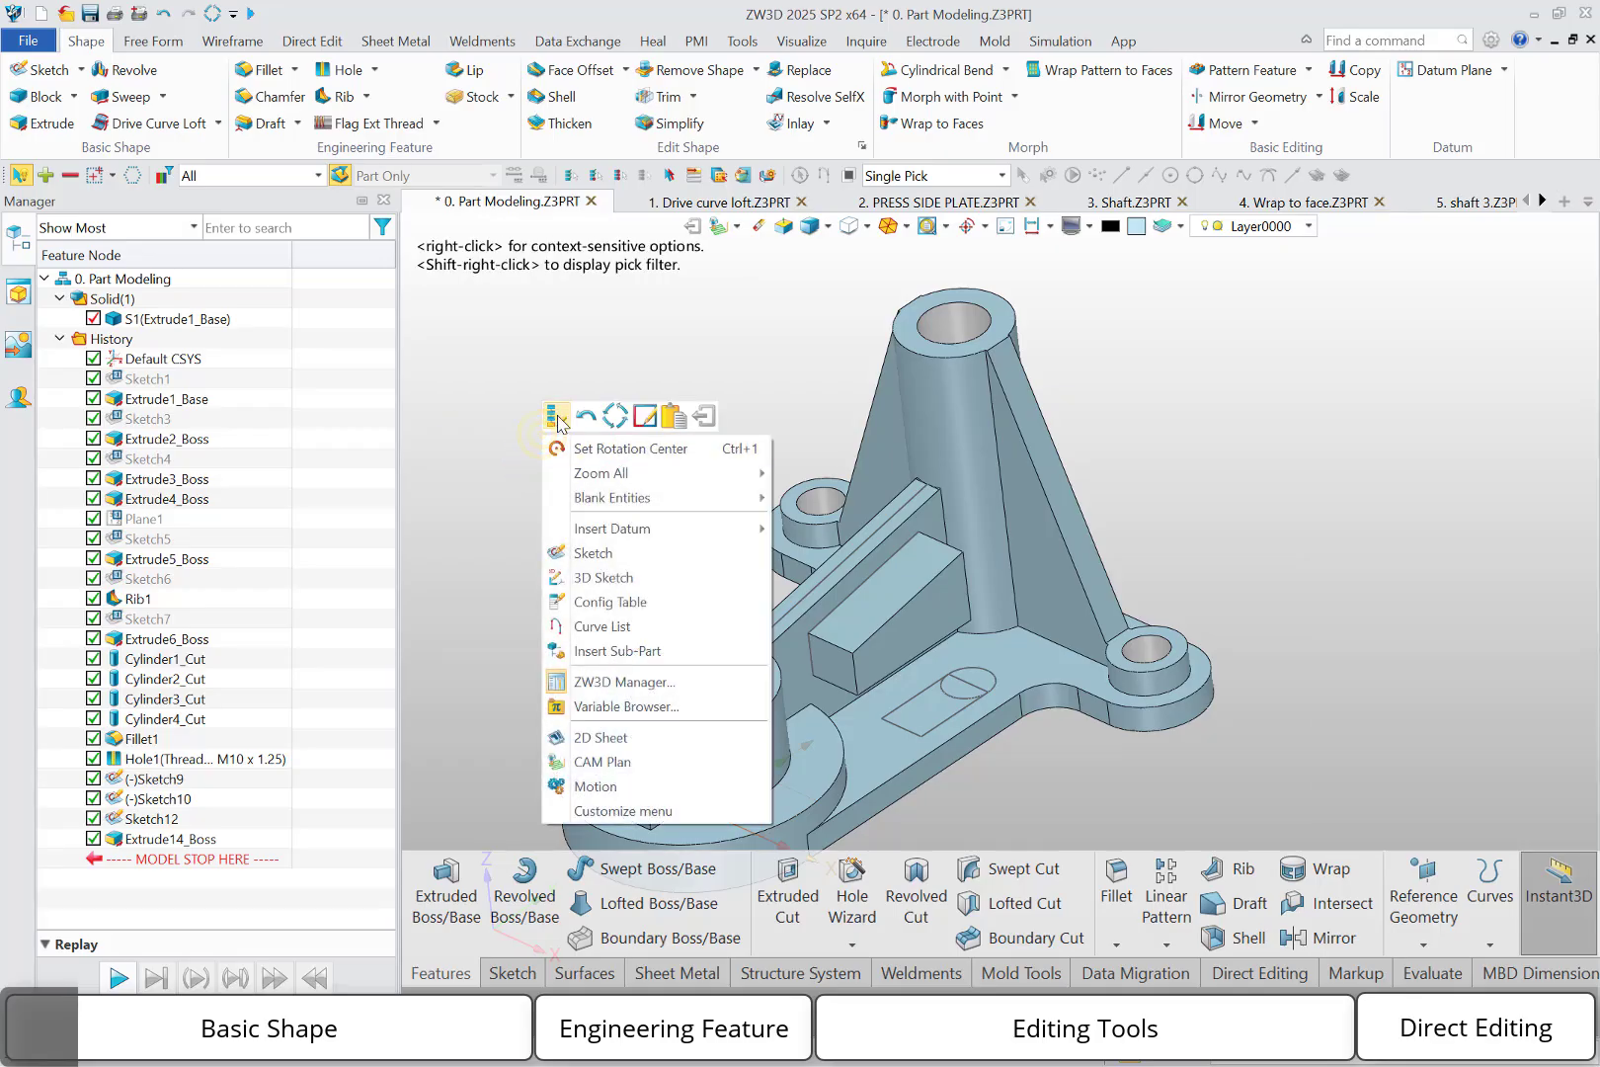
click(556, 416)
click(235, 481)
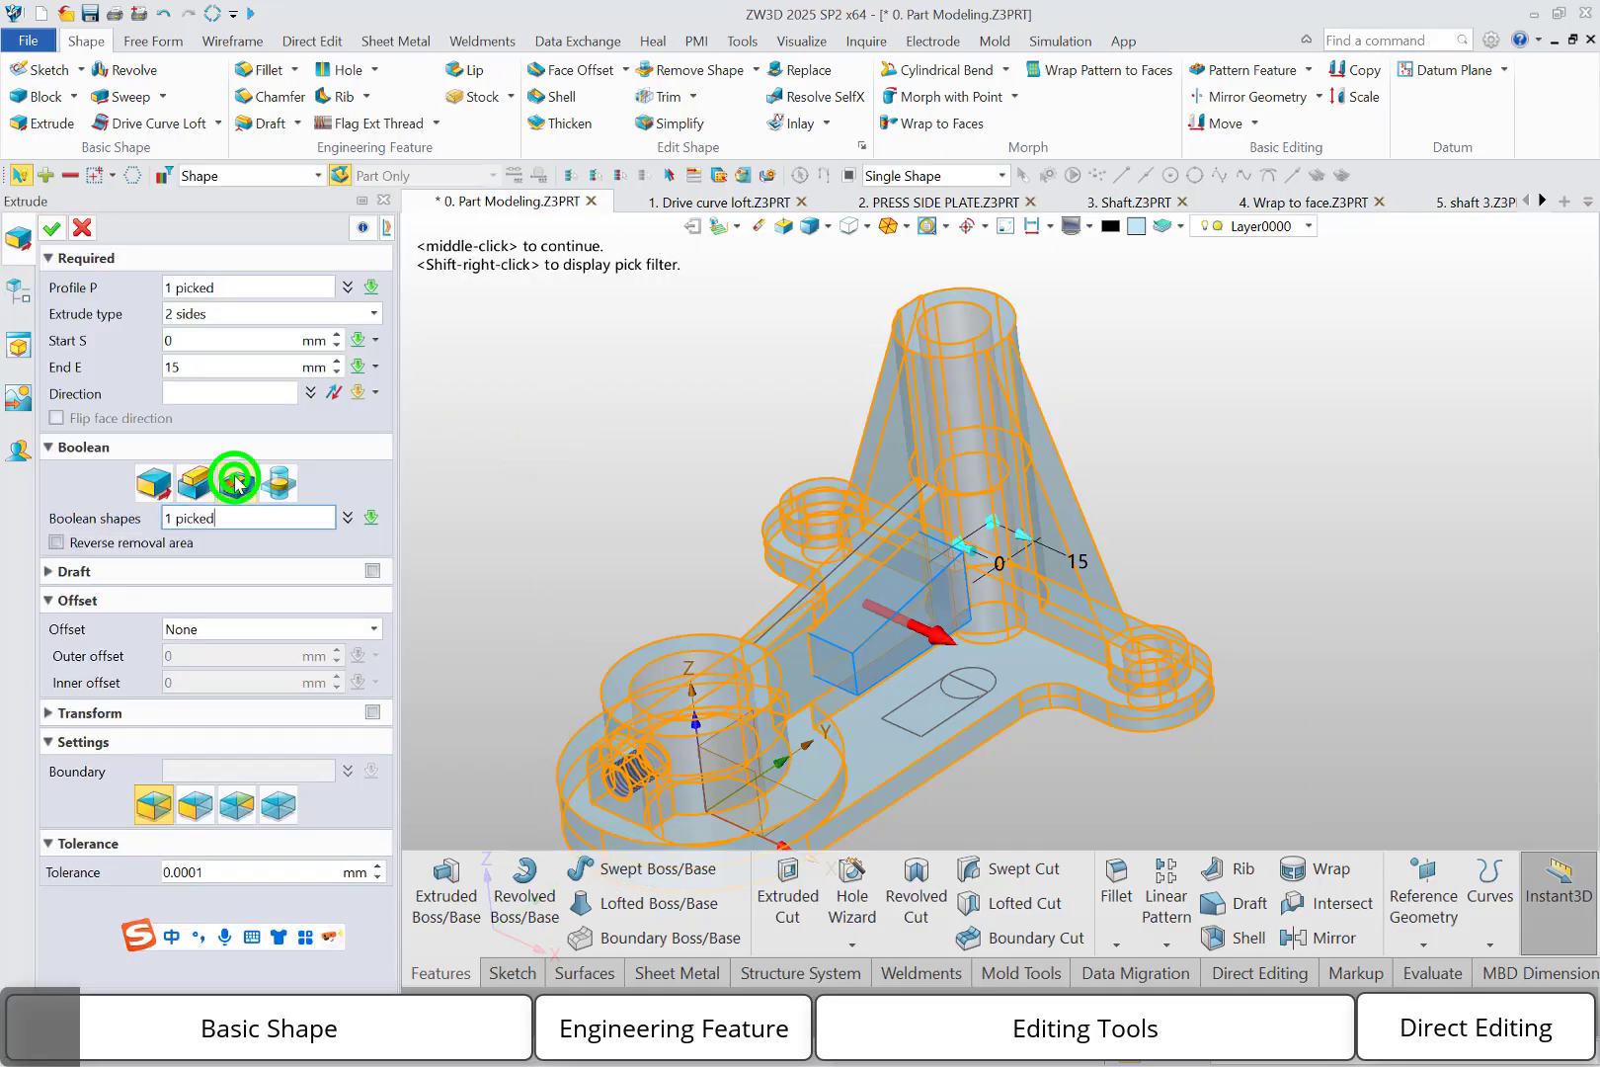
click(925, 628)
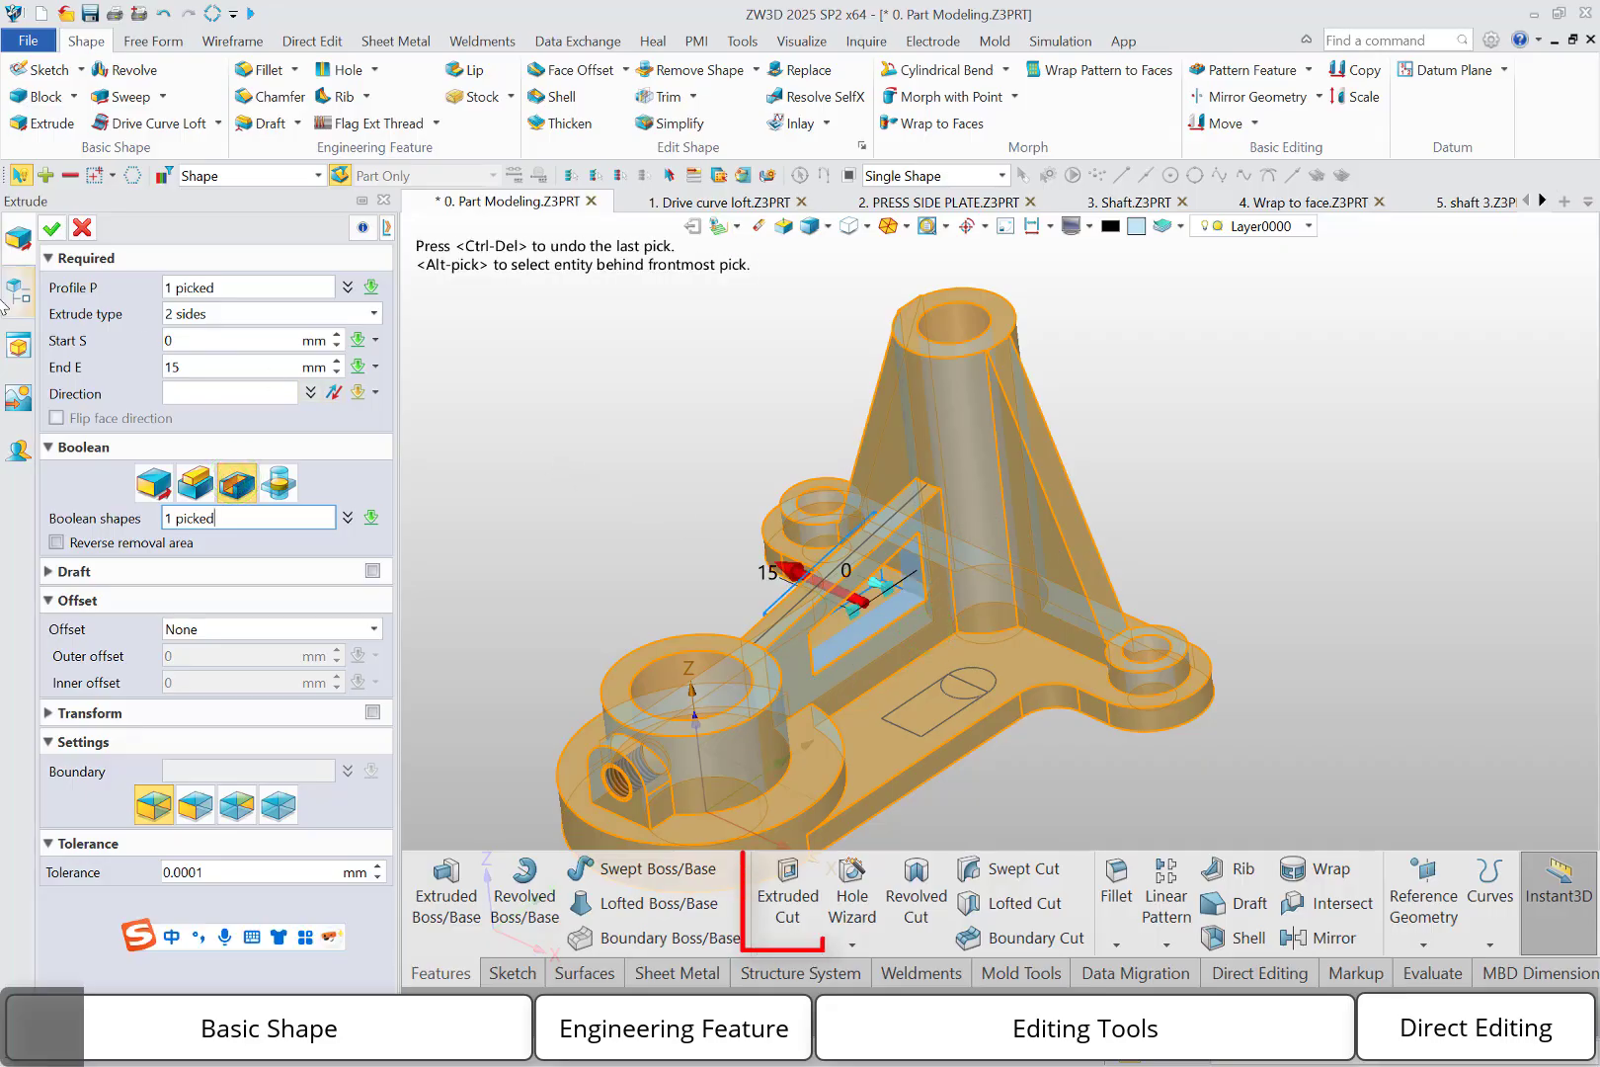
click(57, 228)
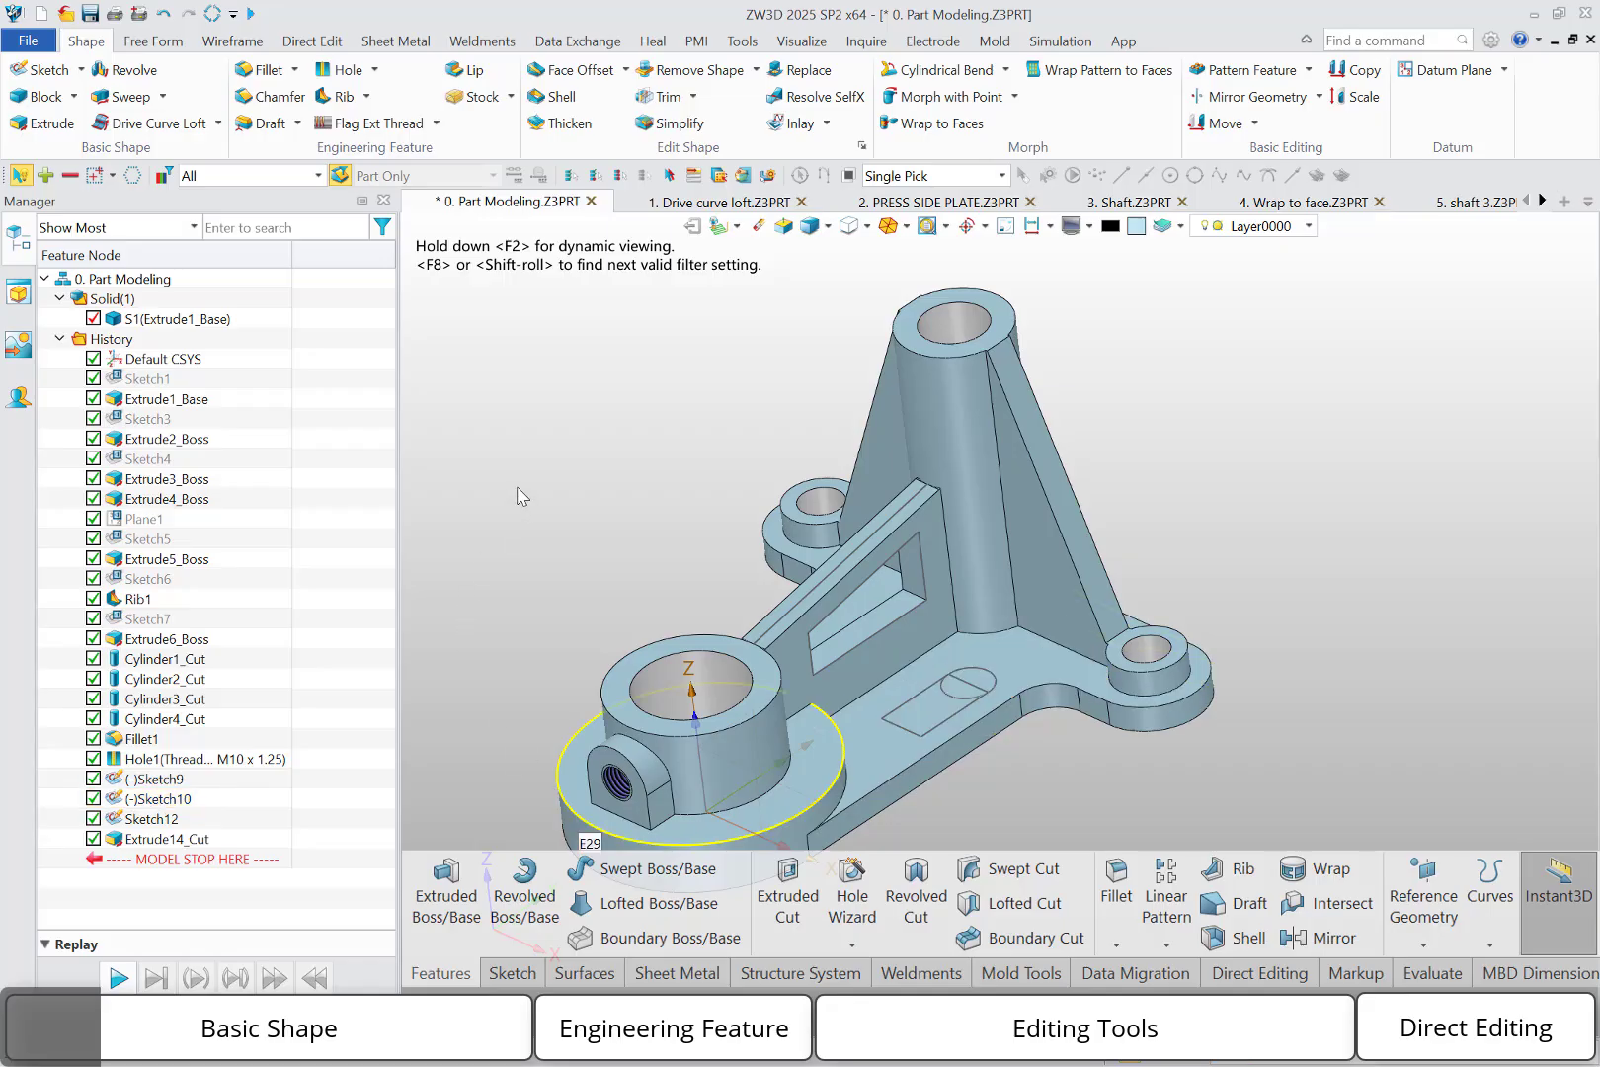
Extrude the whole rectangle-and-circle sketch on the base plate 15 mm upward as a separate base body.
click(60, 123)
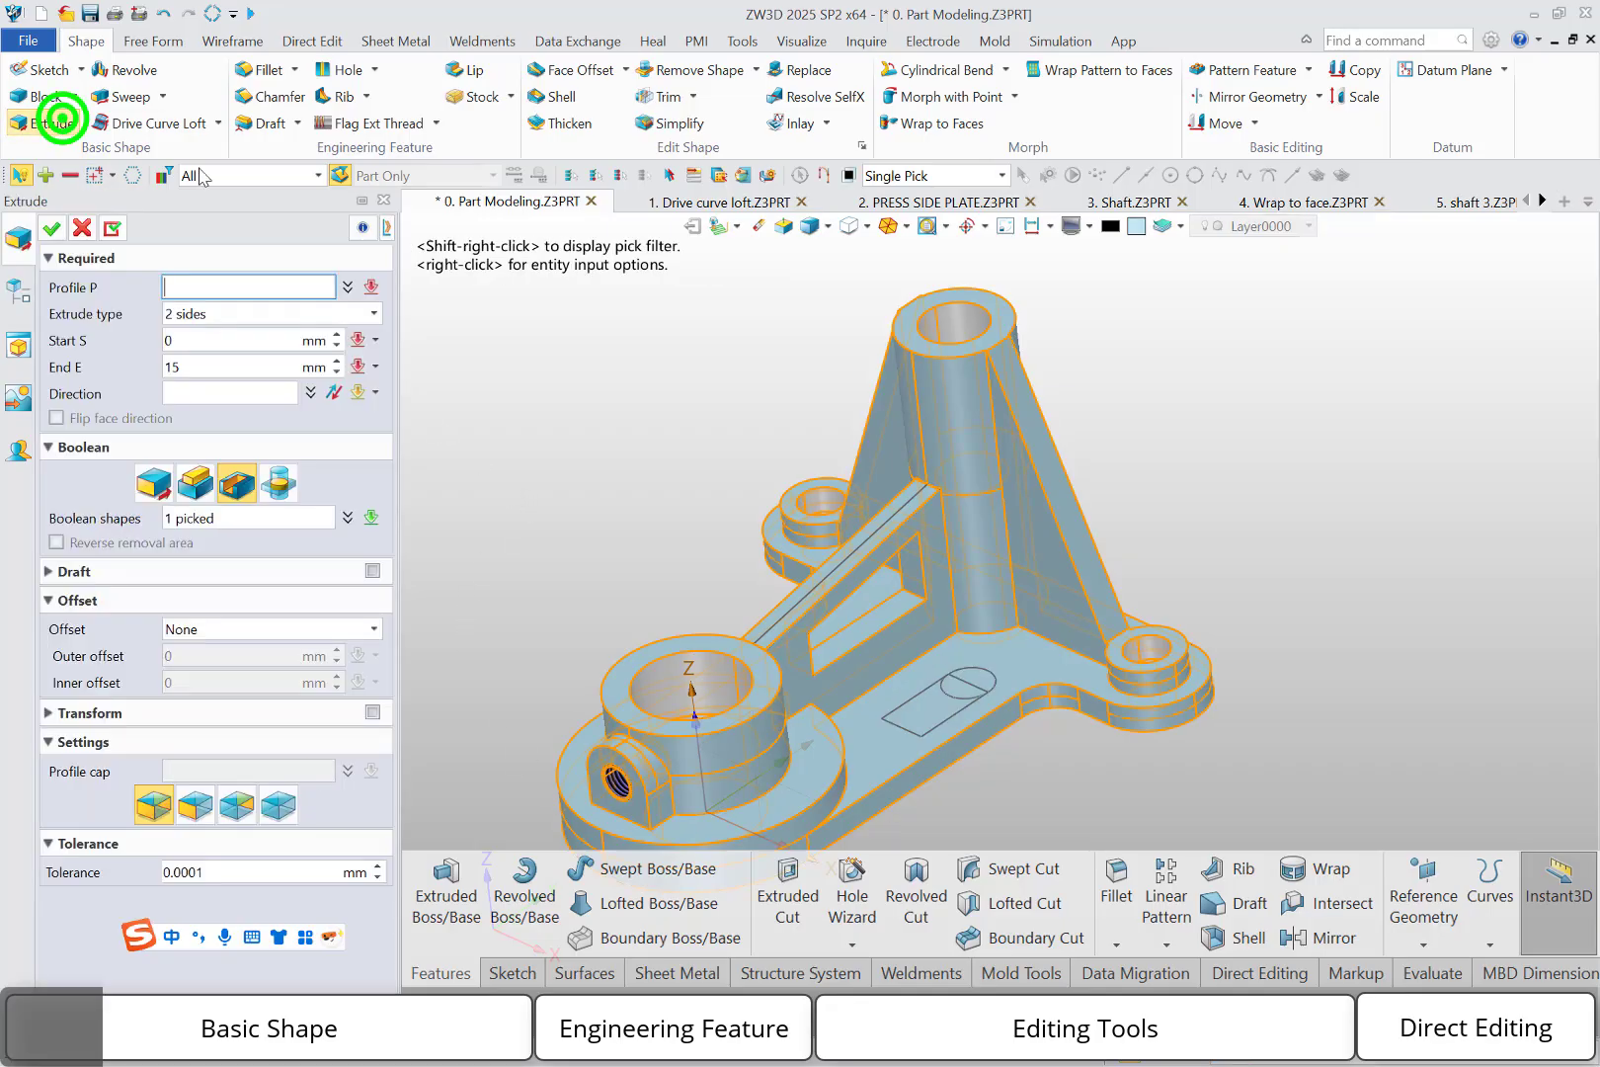
click(951, 688)
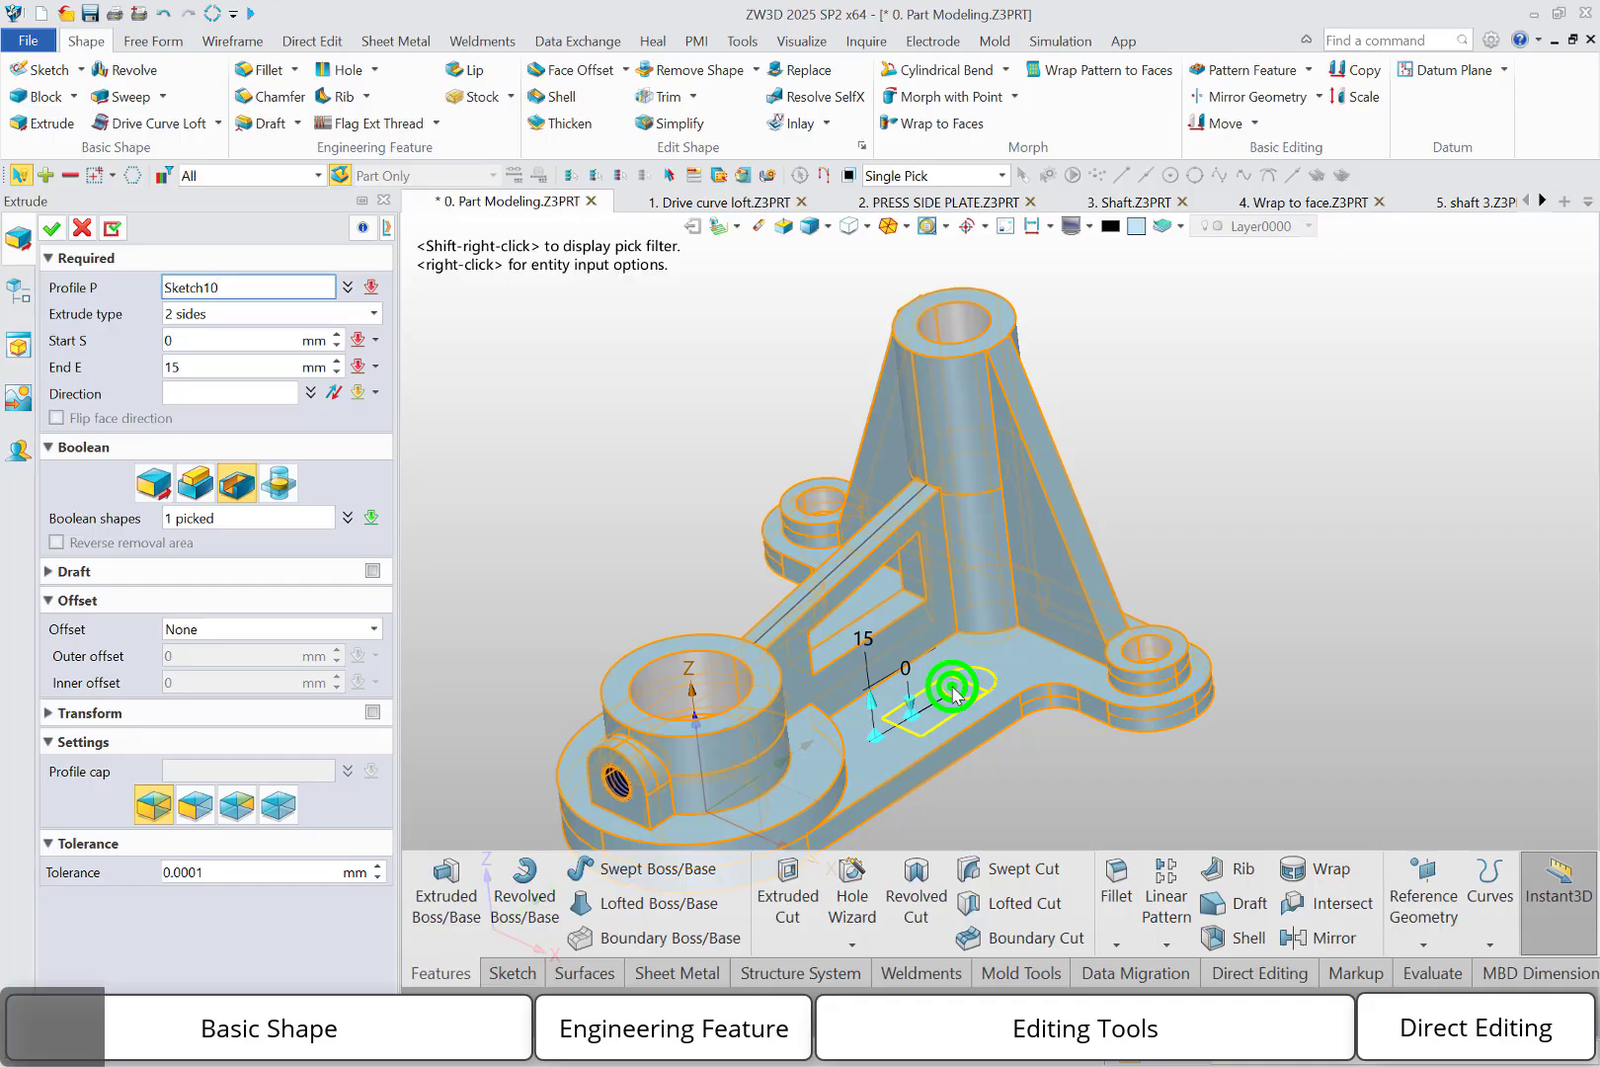
click(953, 695)
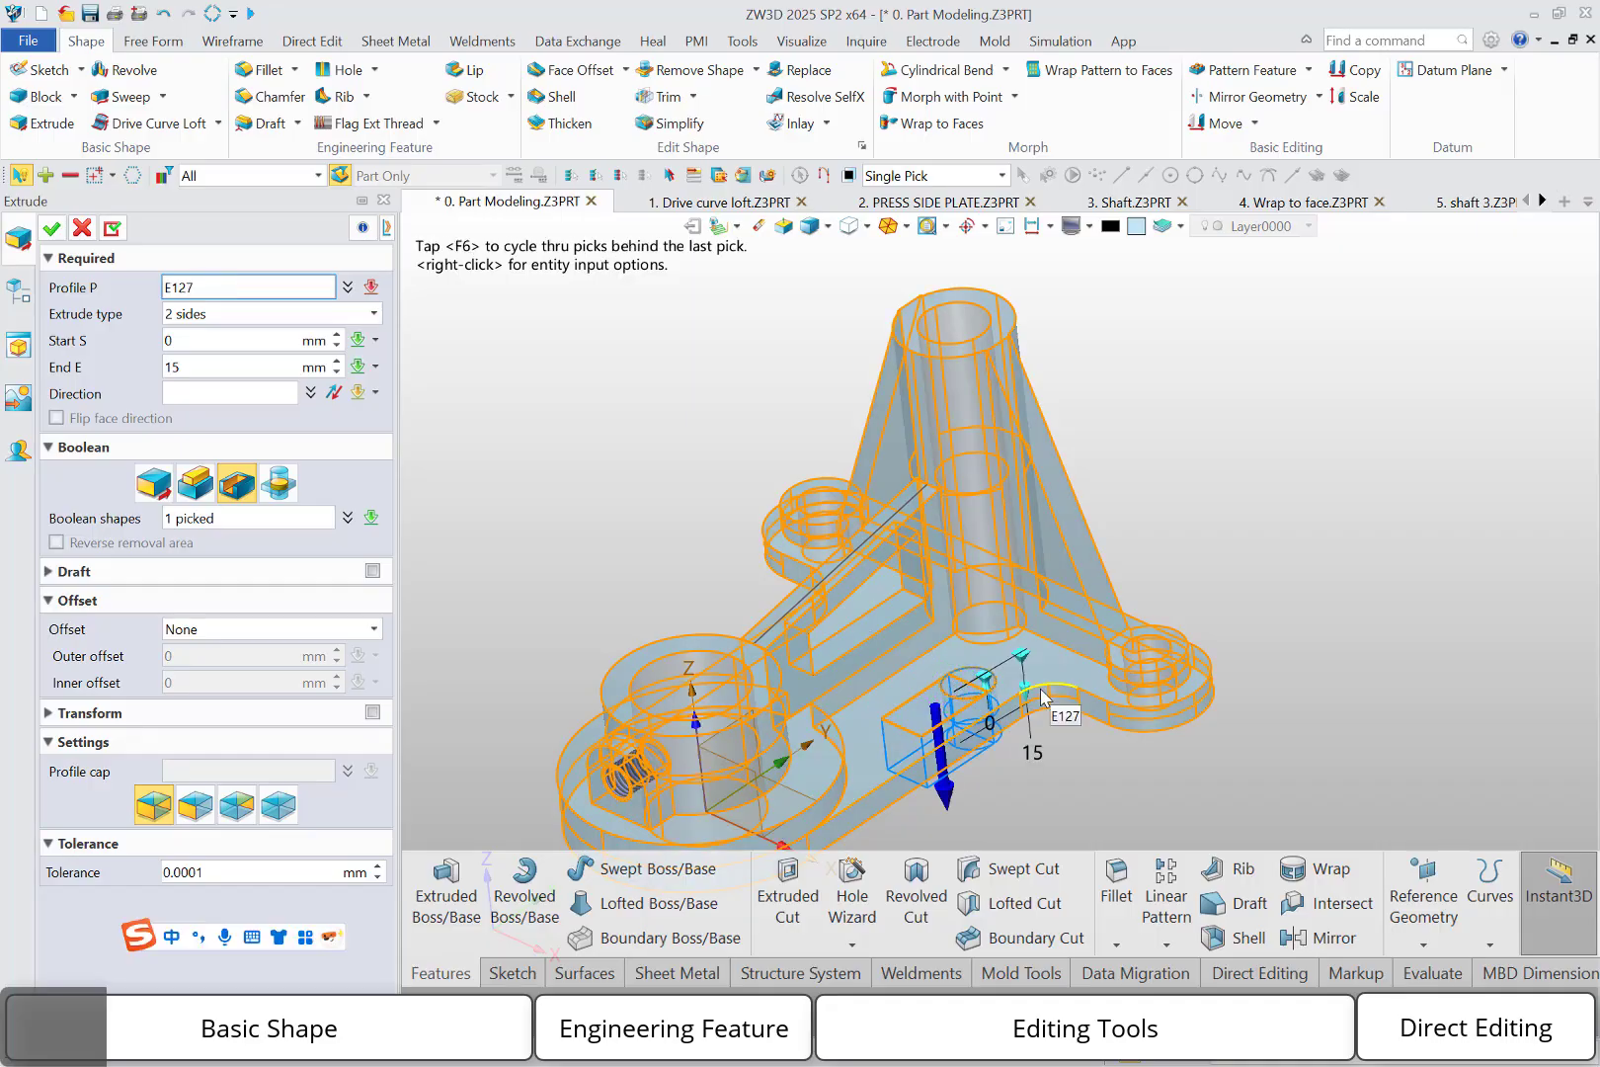
click(153, 483)
click(333, 392)
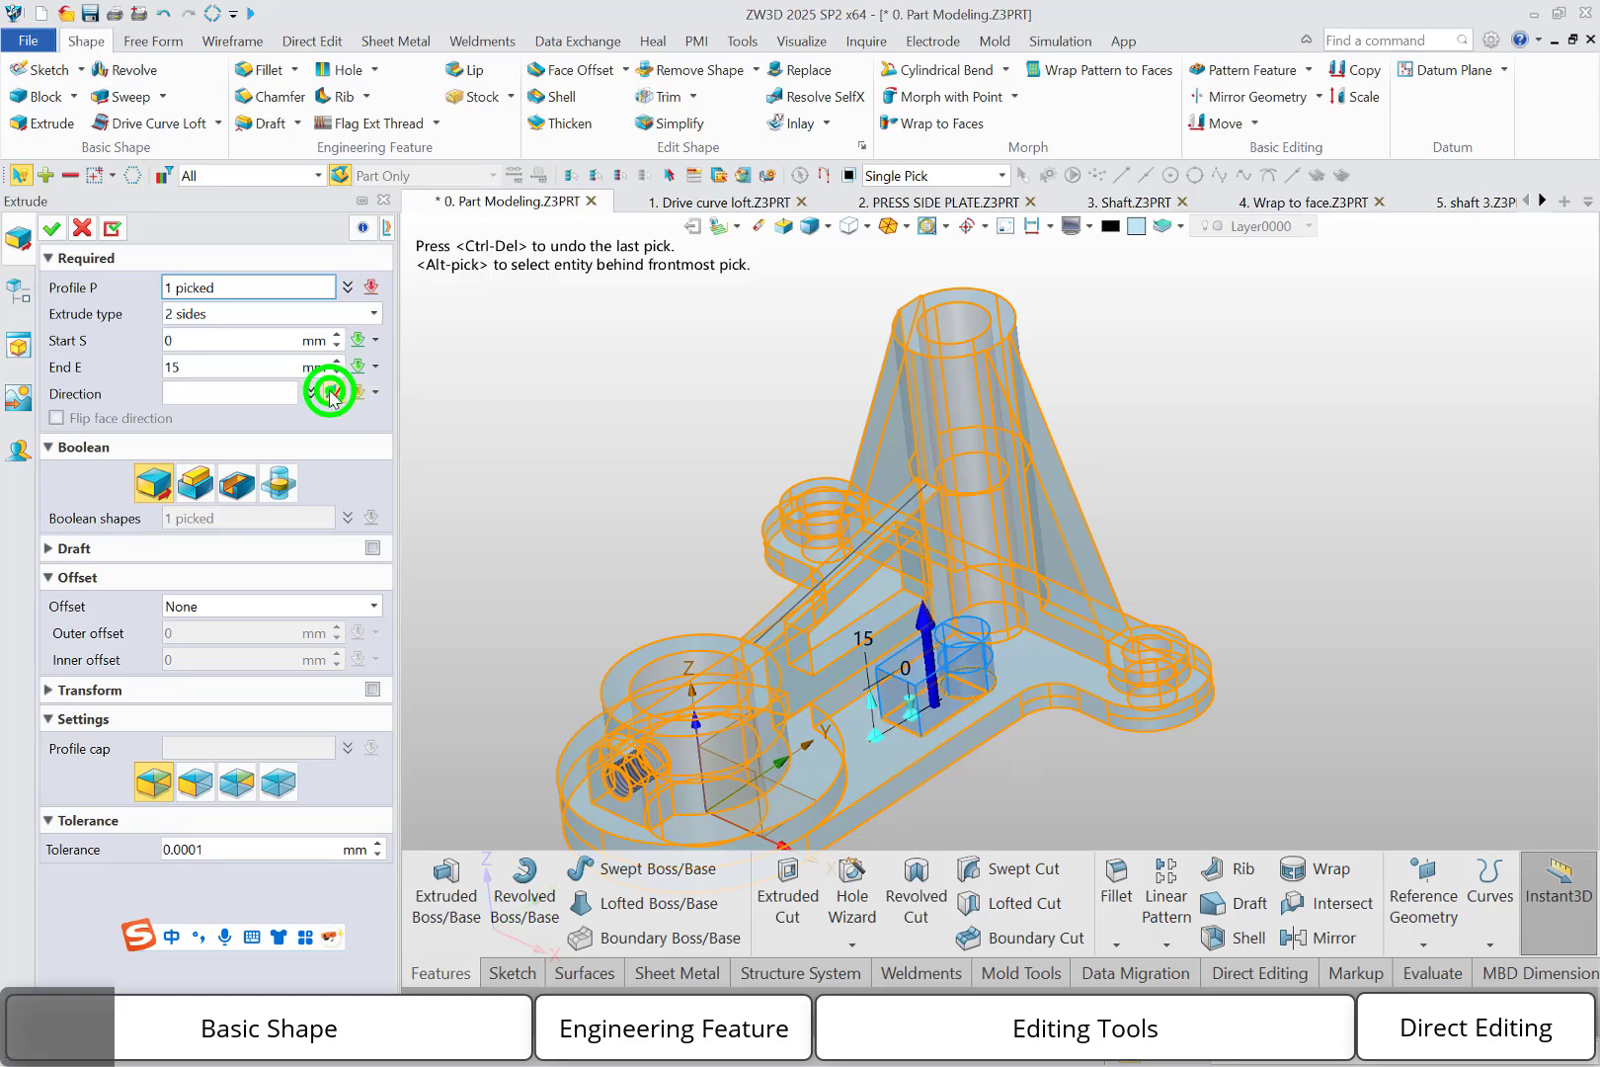
click(52, 228)
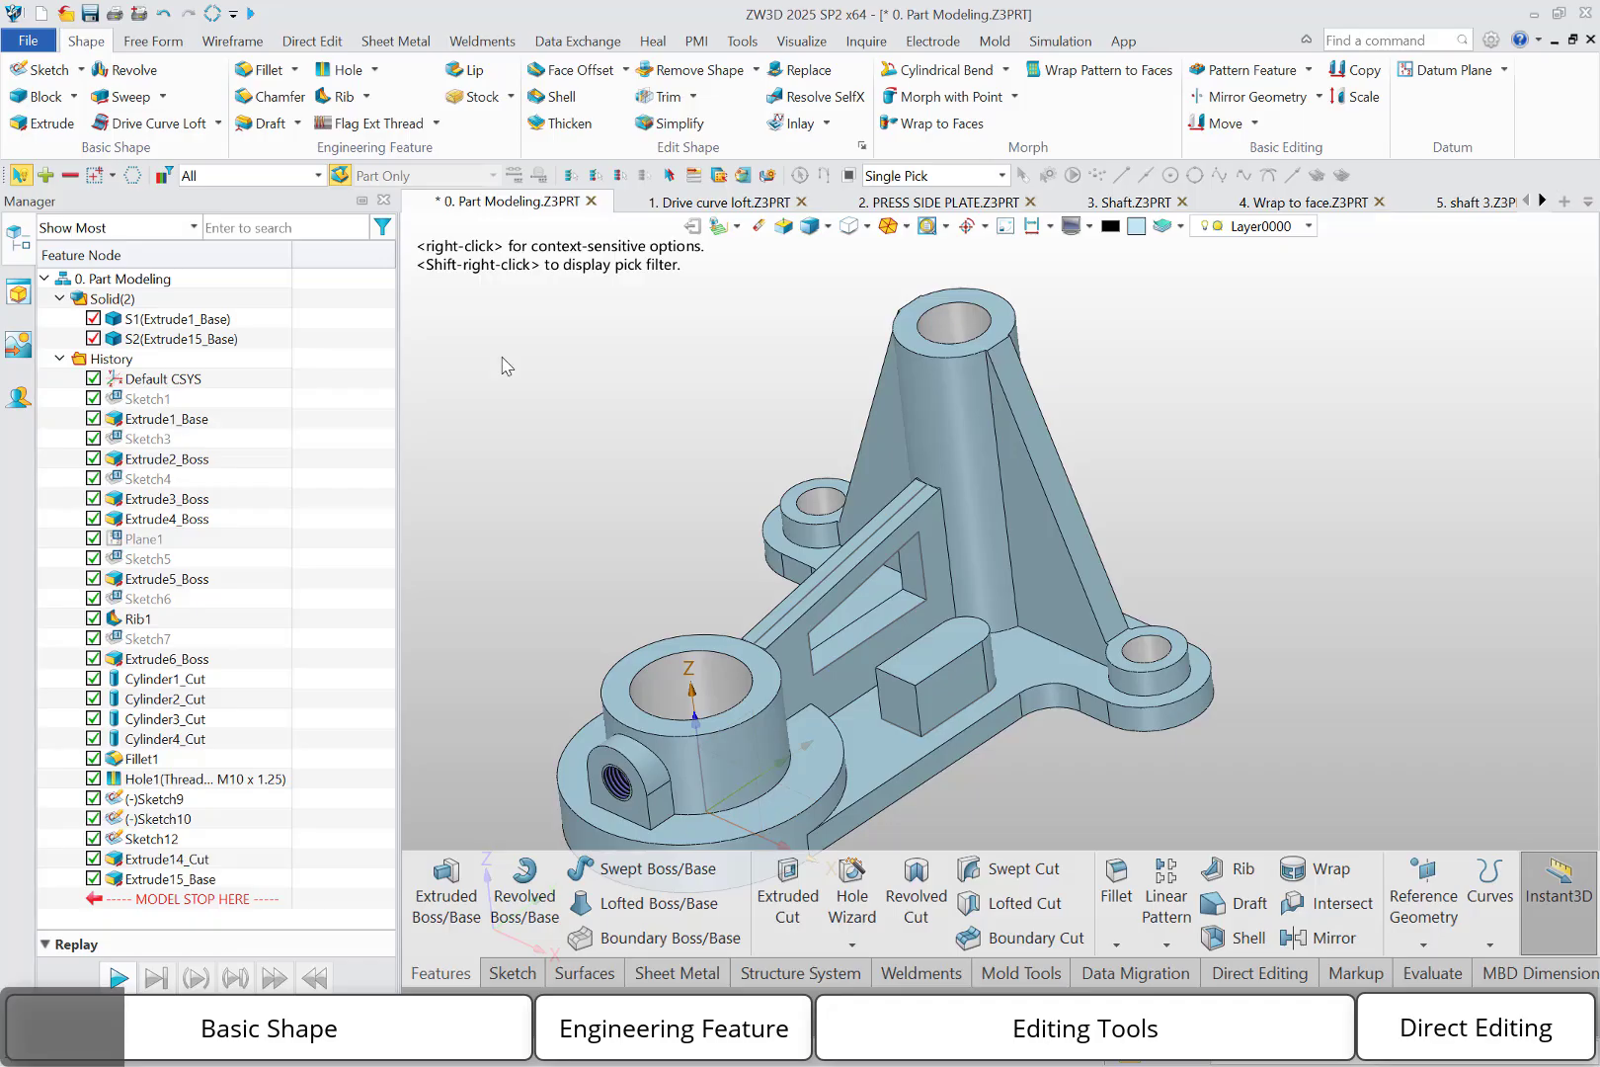
Roll the history back before the last extrusion and extrude only the sketch's two circle regions 15 mm as a separate base body.
drag(252, 902, 247, 874)
middle_click(582, 482)
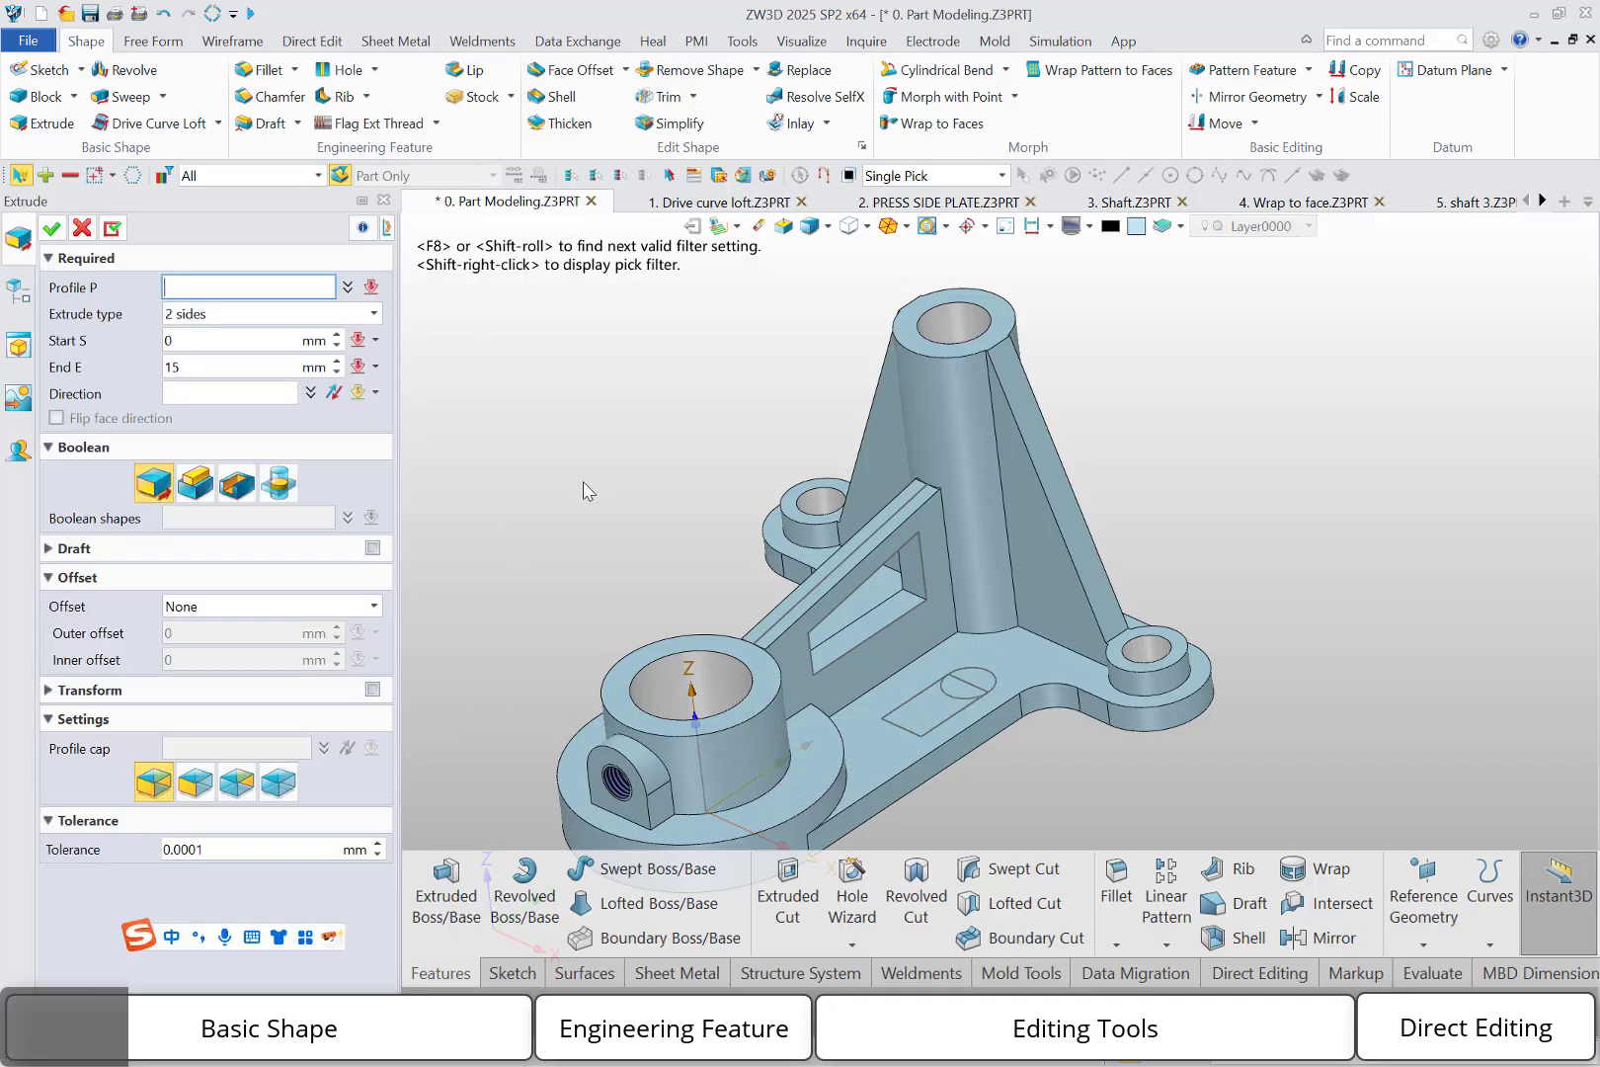
click(848, 176)
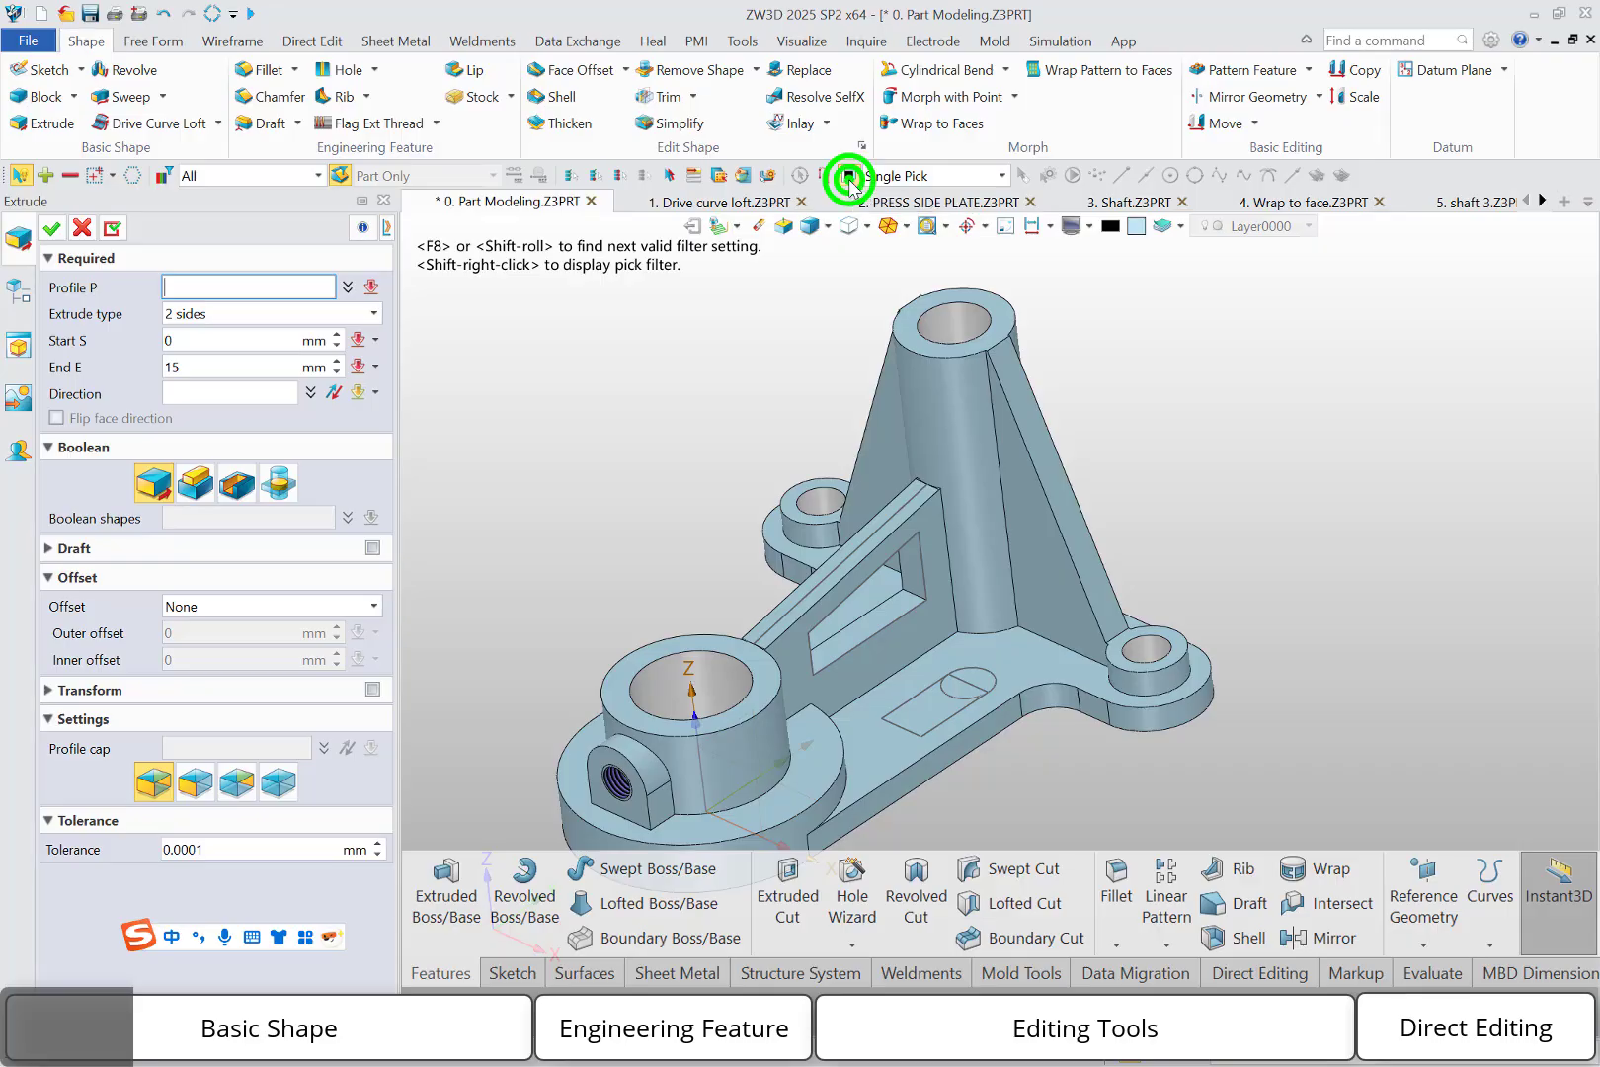
click(973, 680)
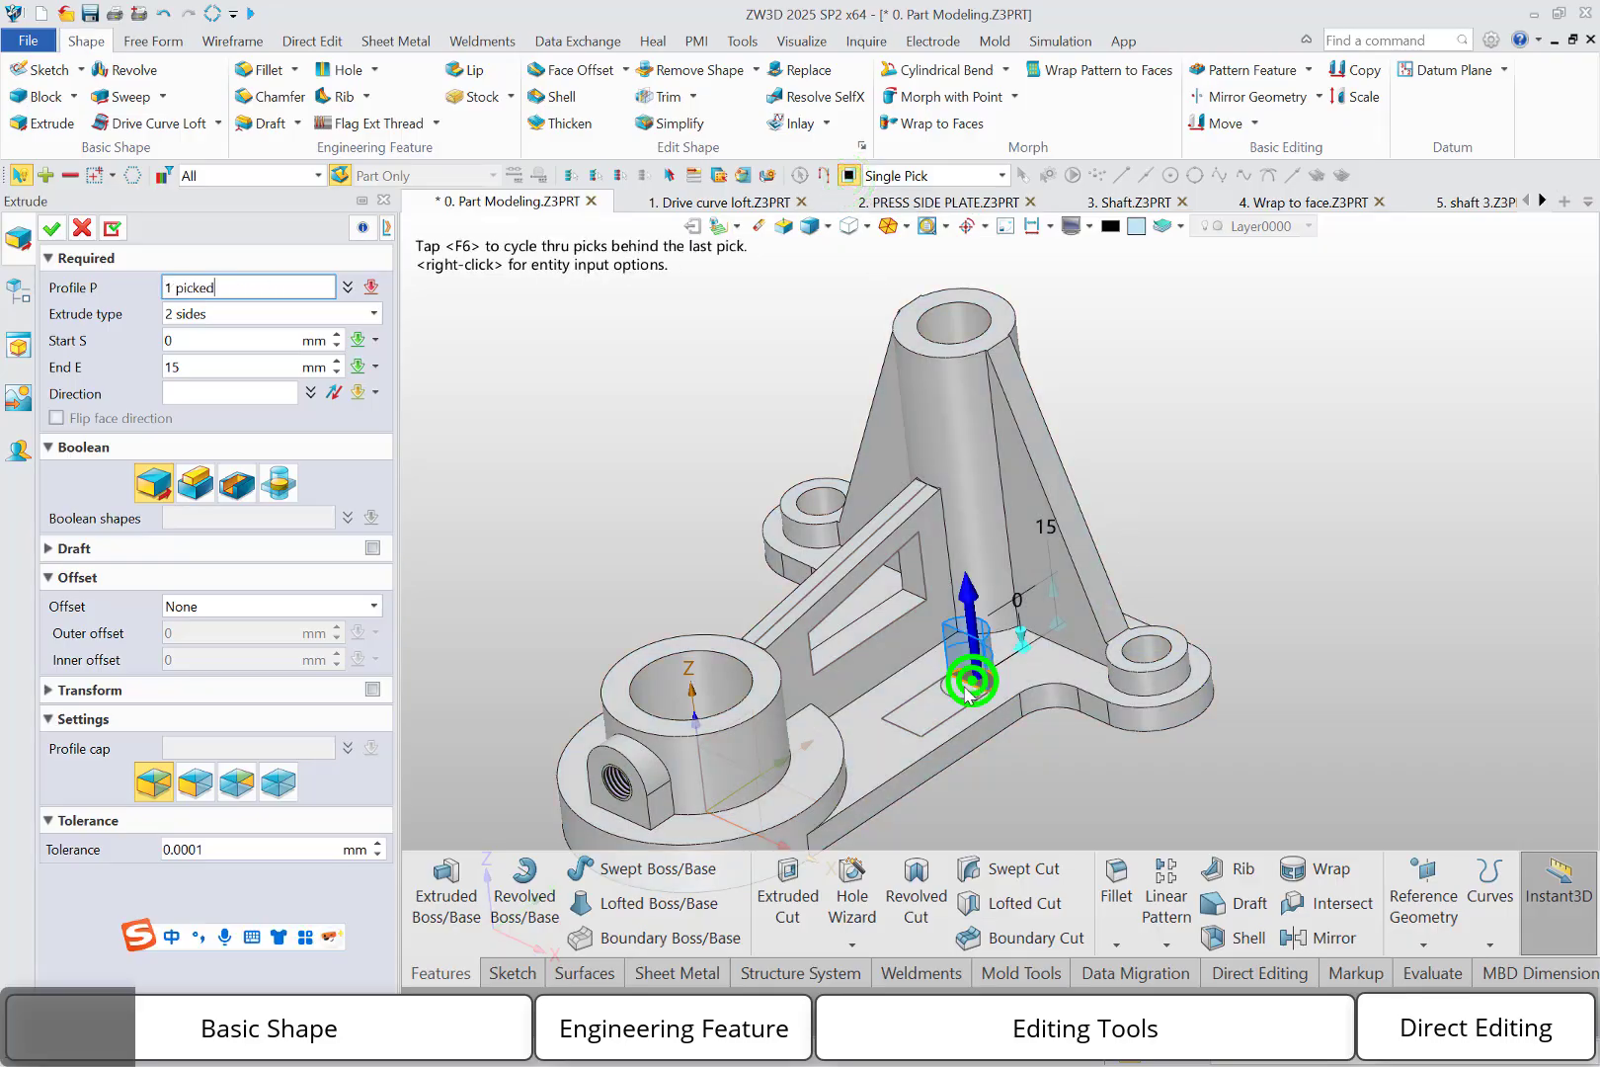
click(958, 691)
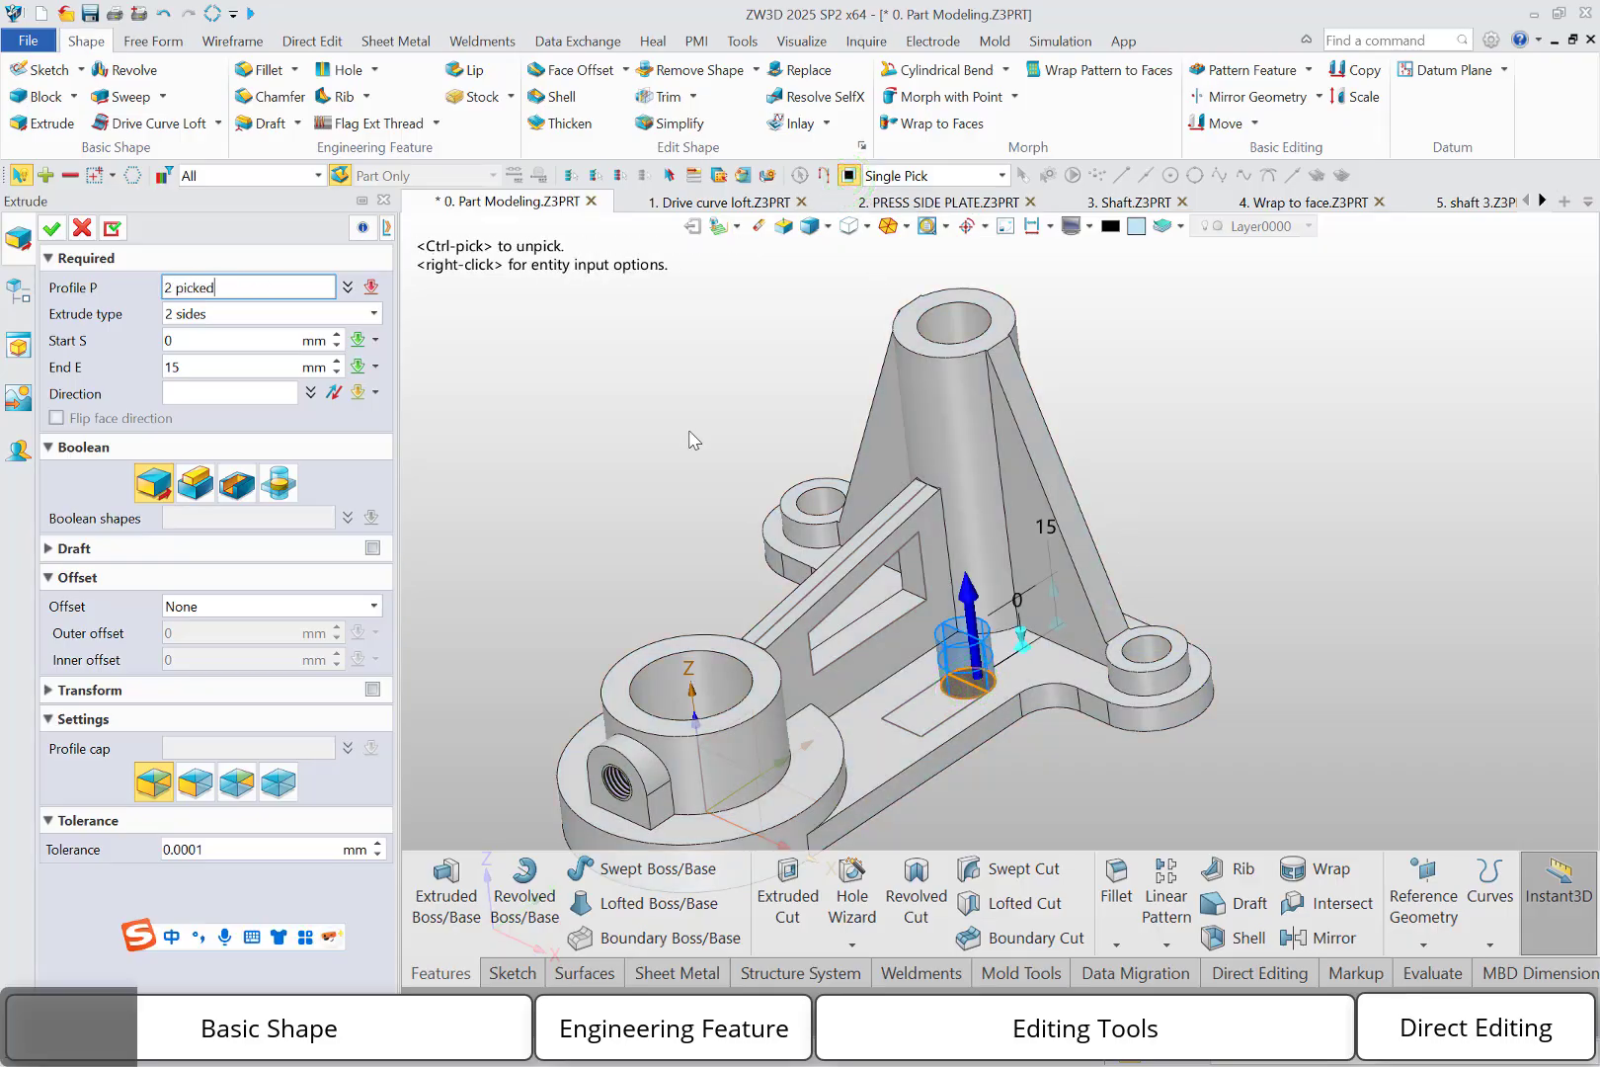
click(57, 233)
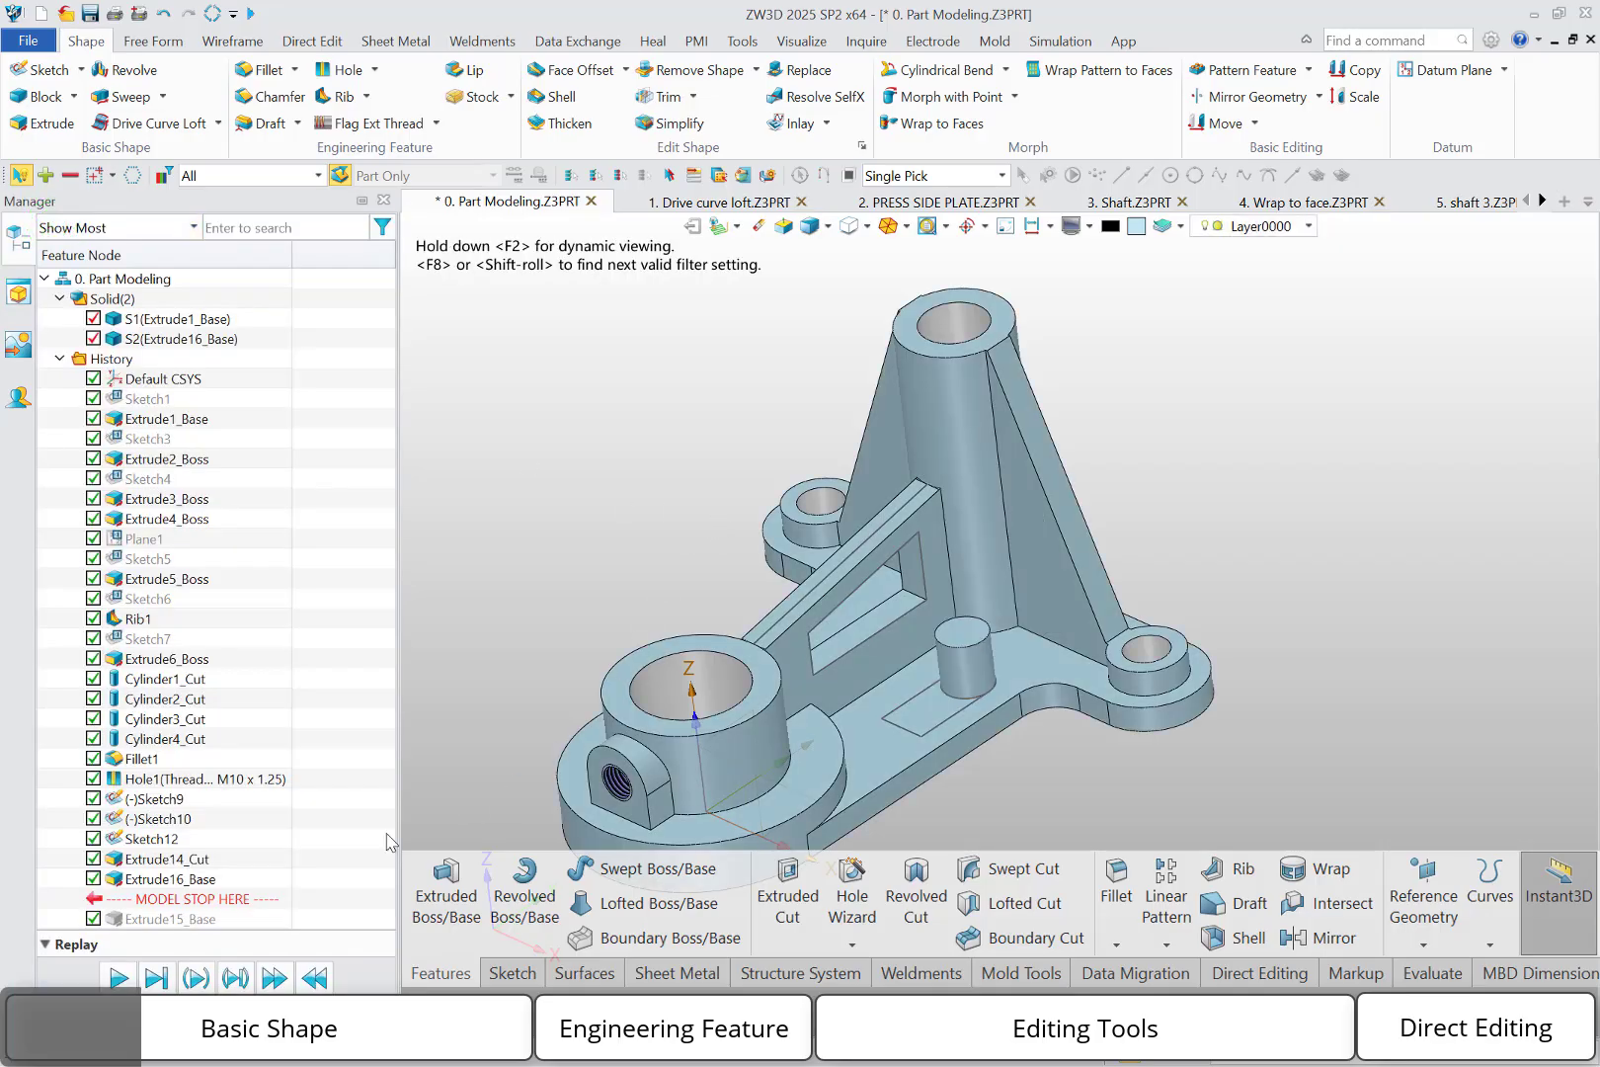
Roll back before the cylinder and extrude the sketch region outside the circle 15 mm as a base, using Thicken with a 2 mm outer offset.
drag(217, 903, 217, 876)
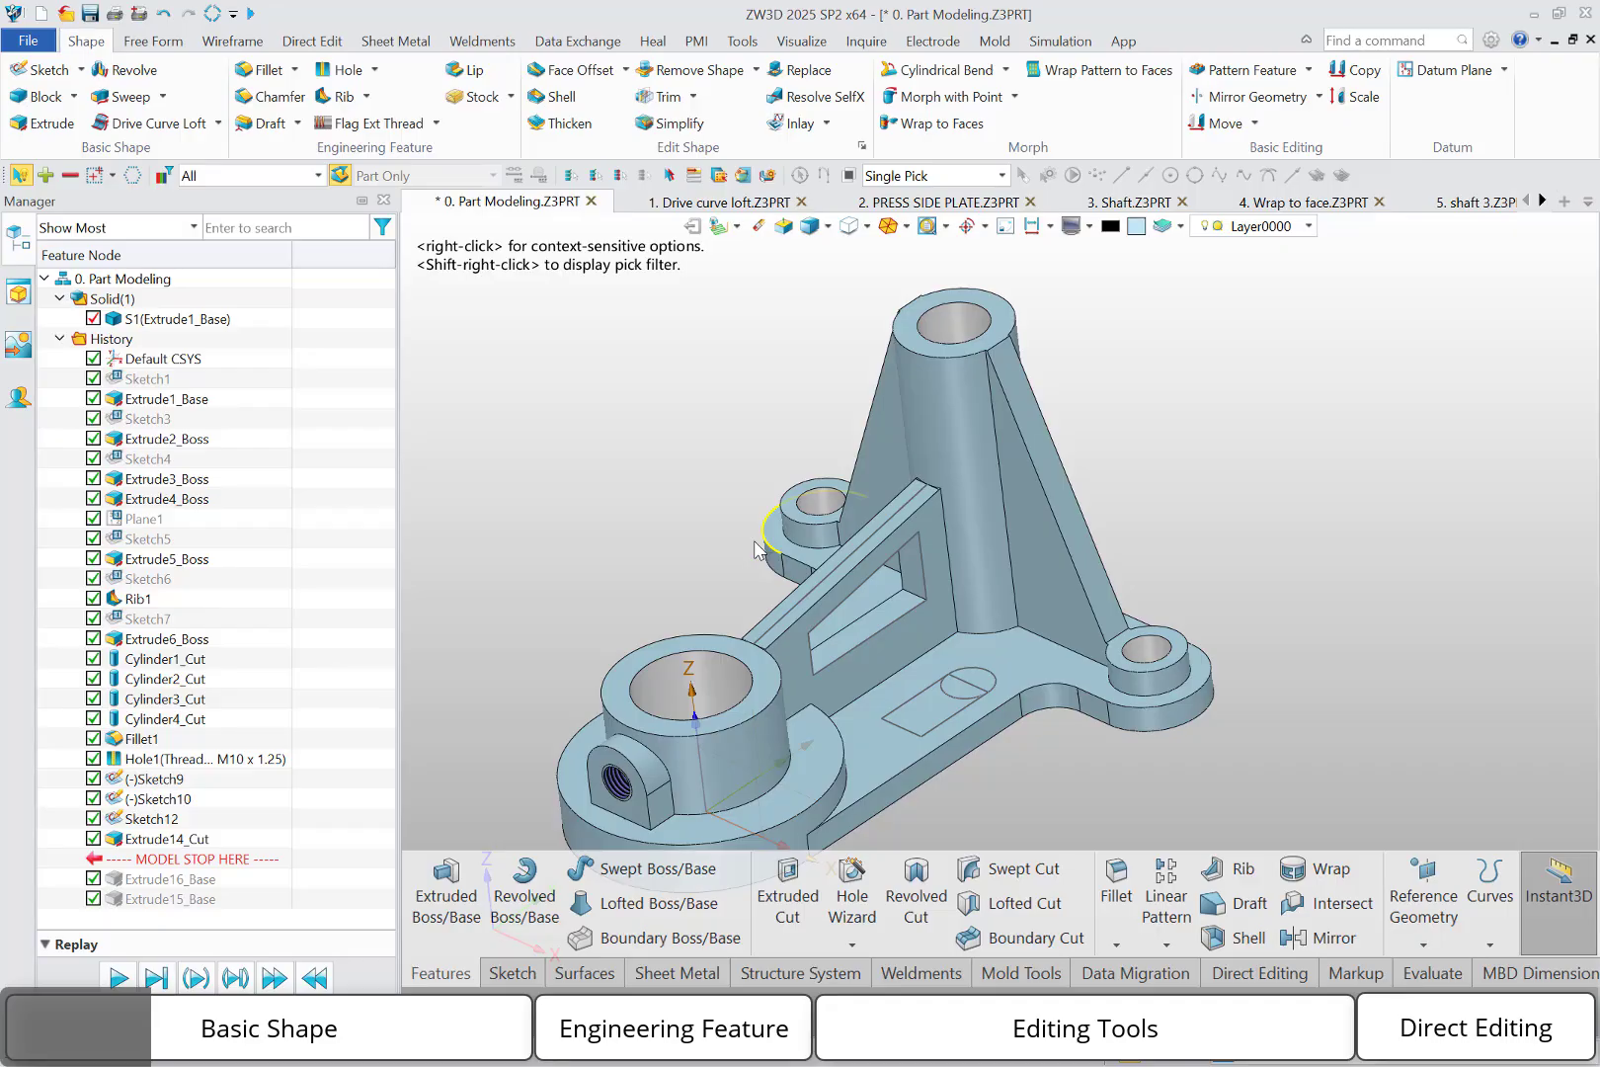
key(e)
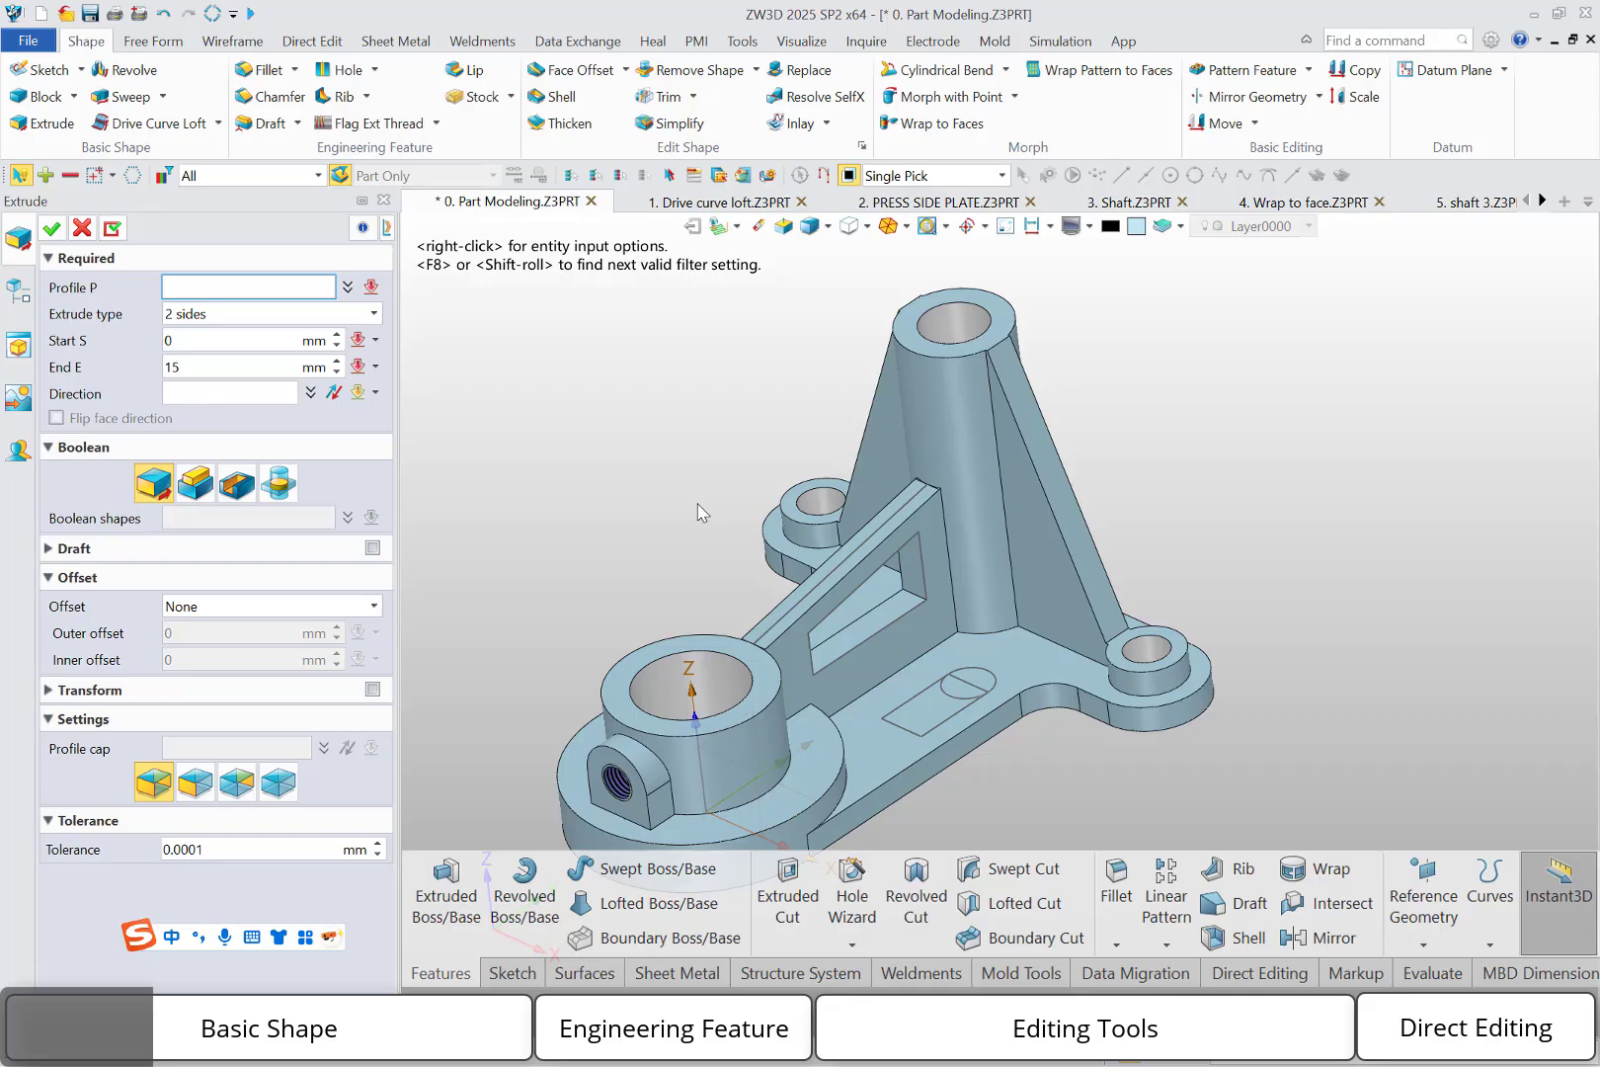
click(917, 727)
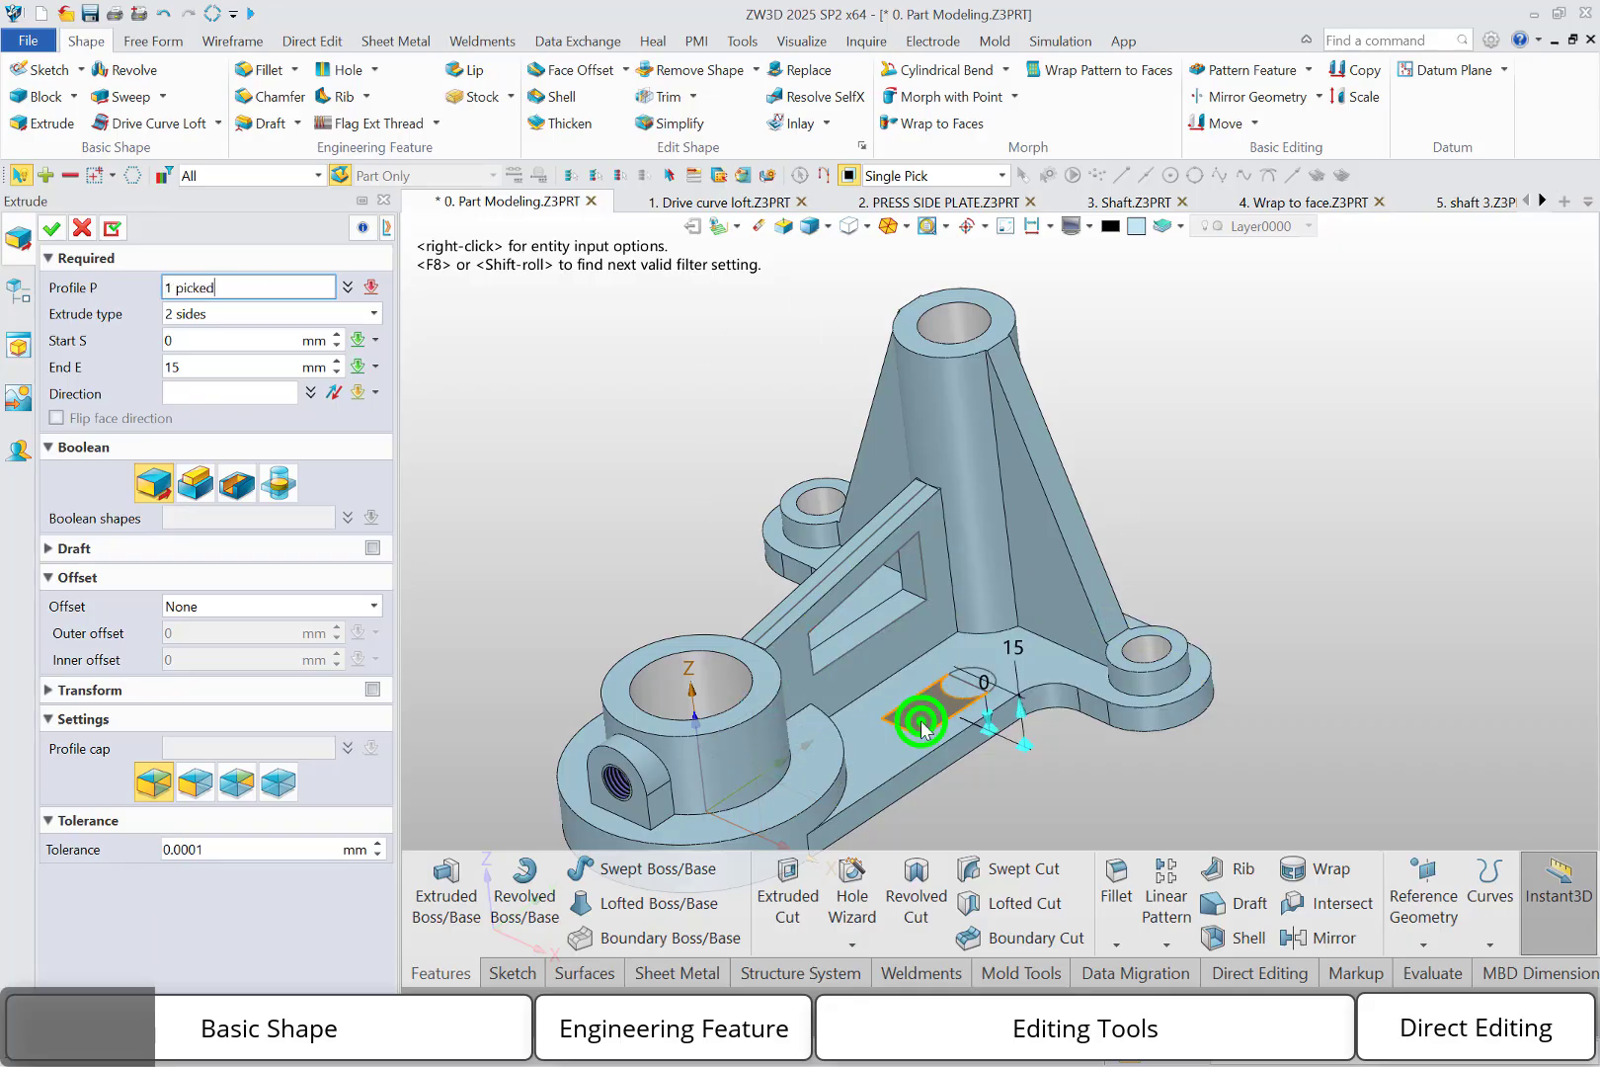
click(343, 609)
click(290, 662)
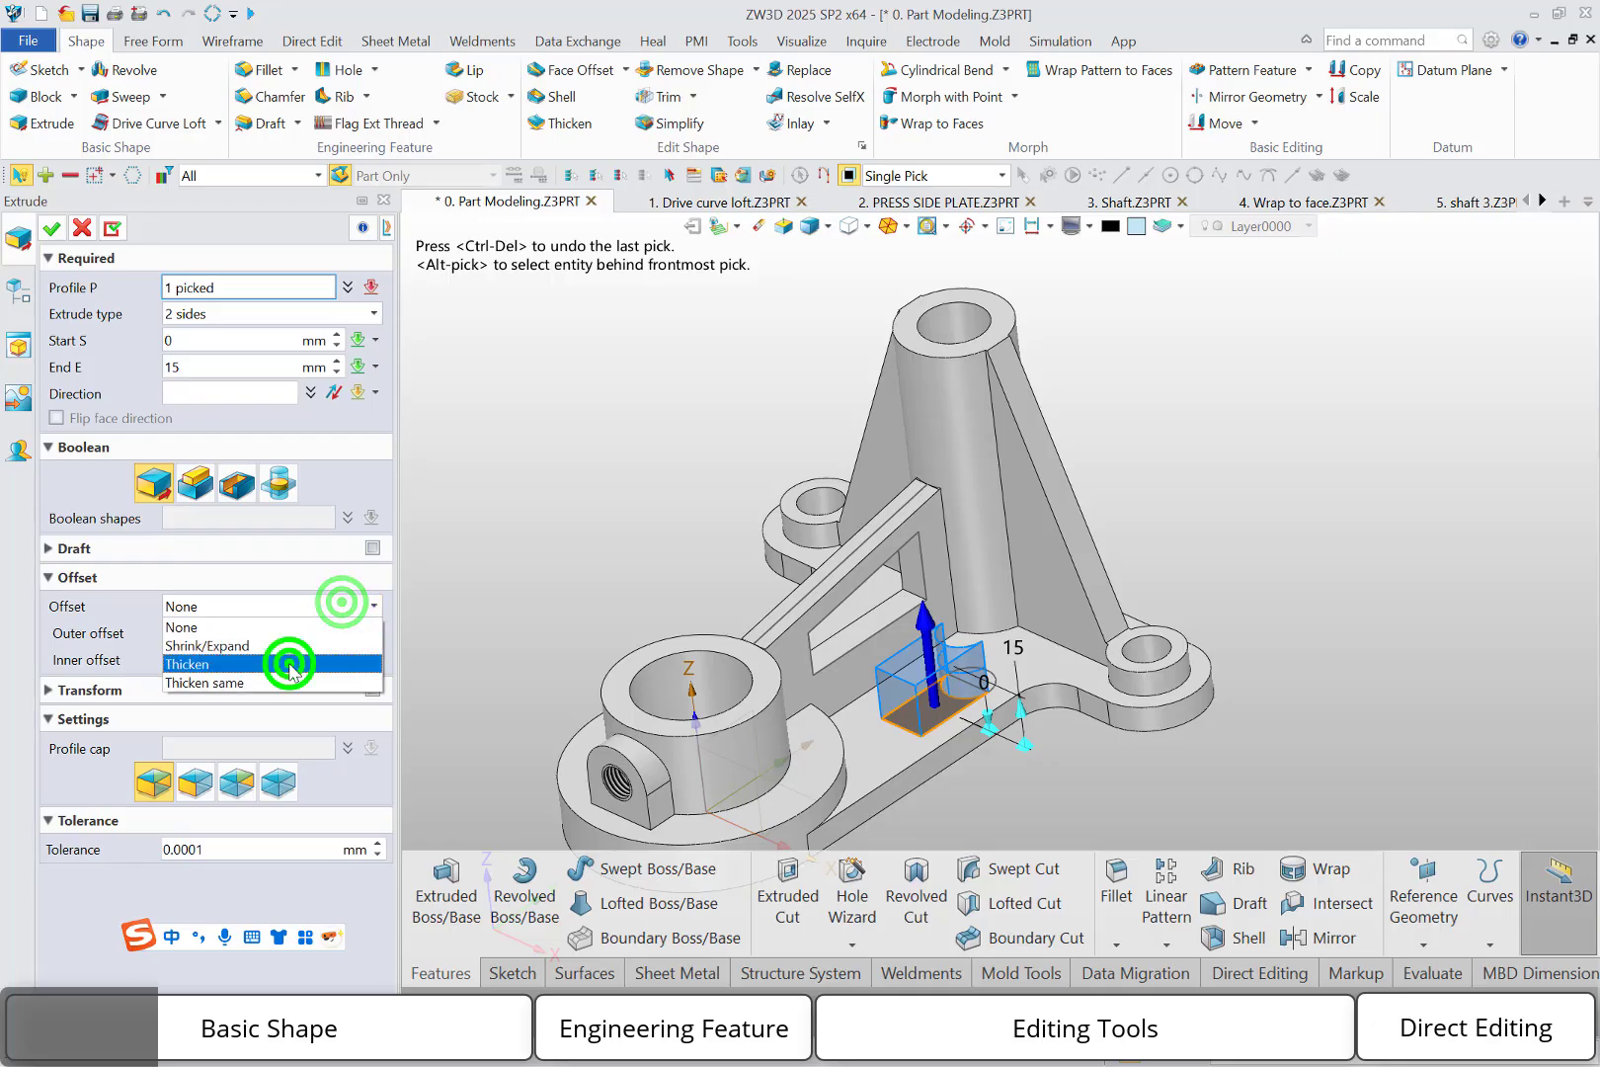
click(255, 634)
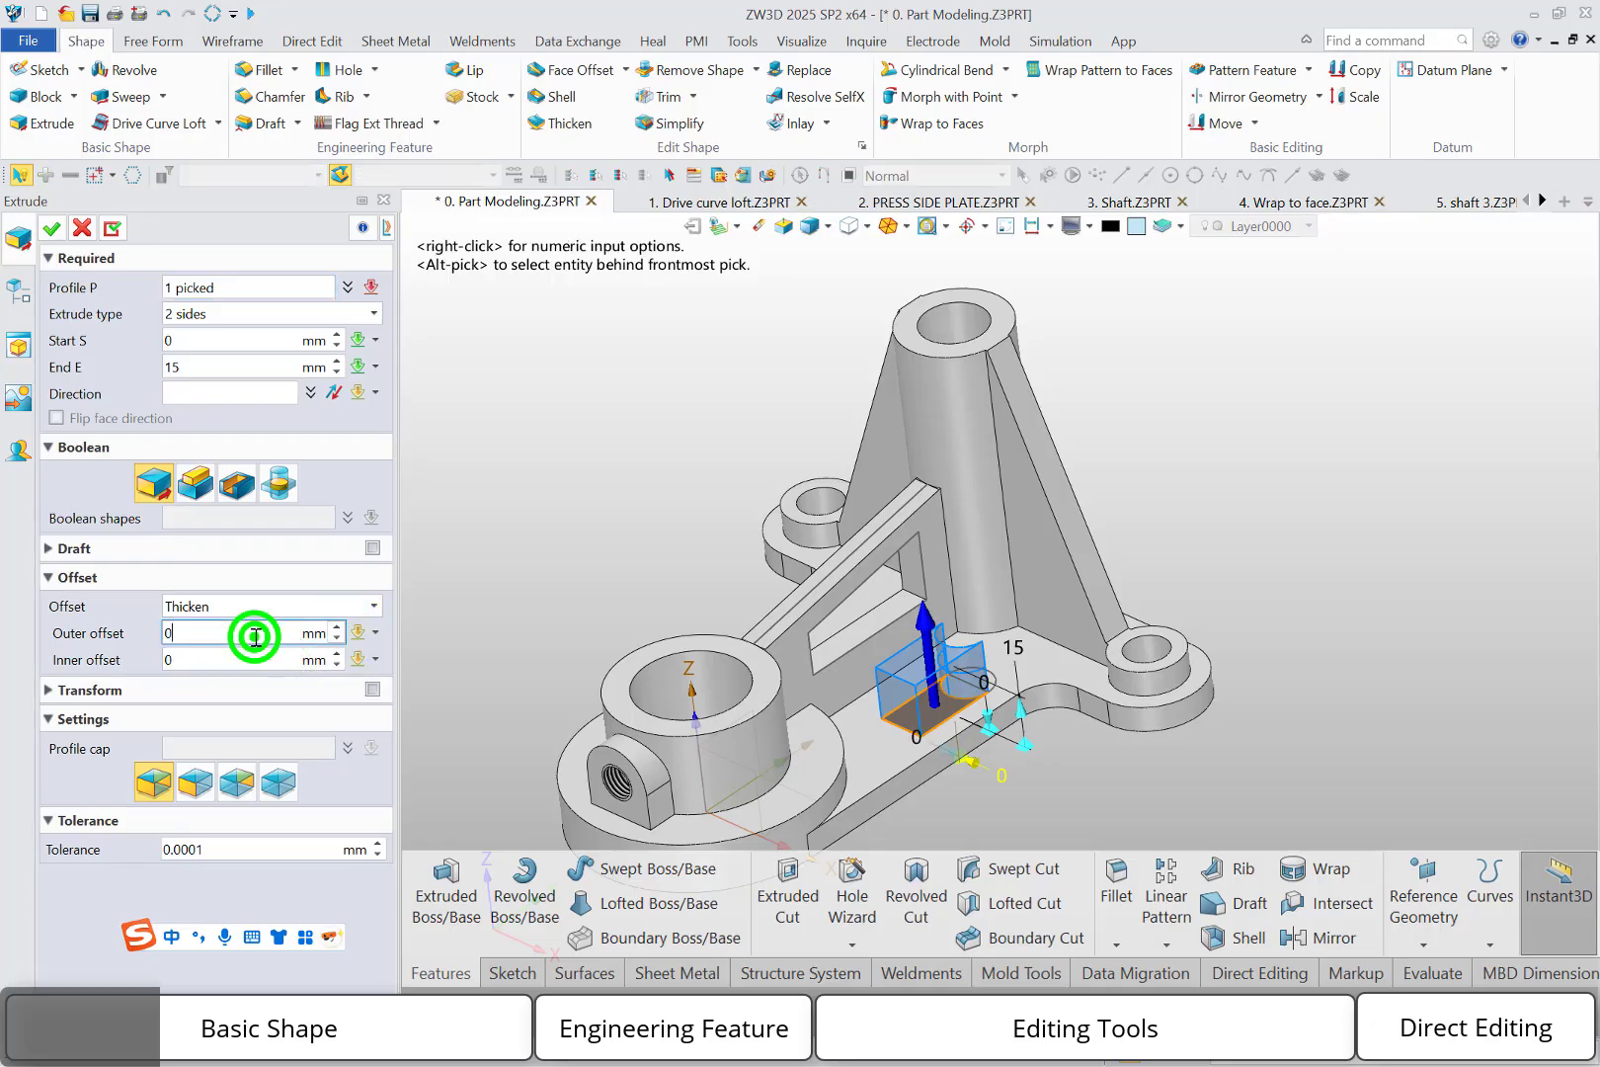
text(1)
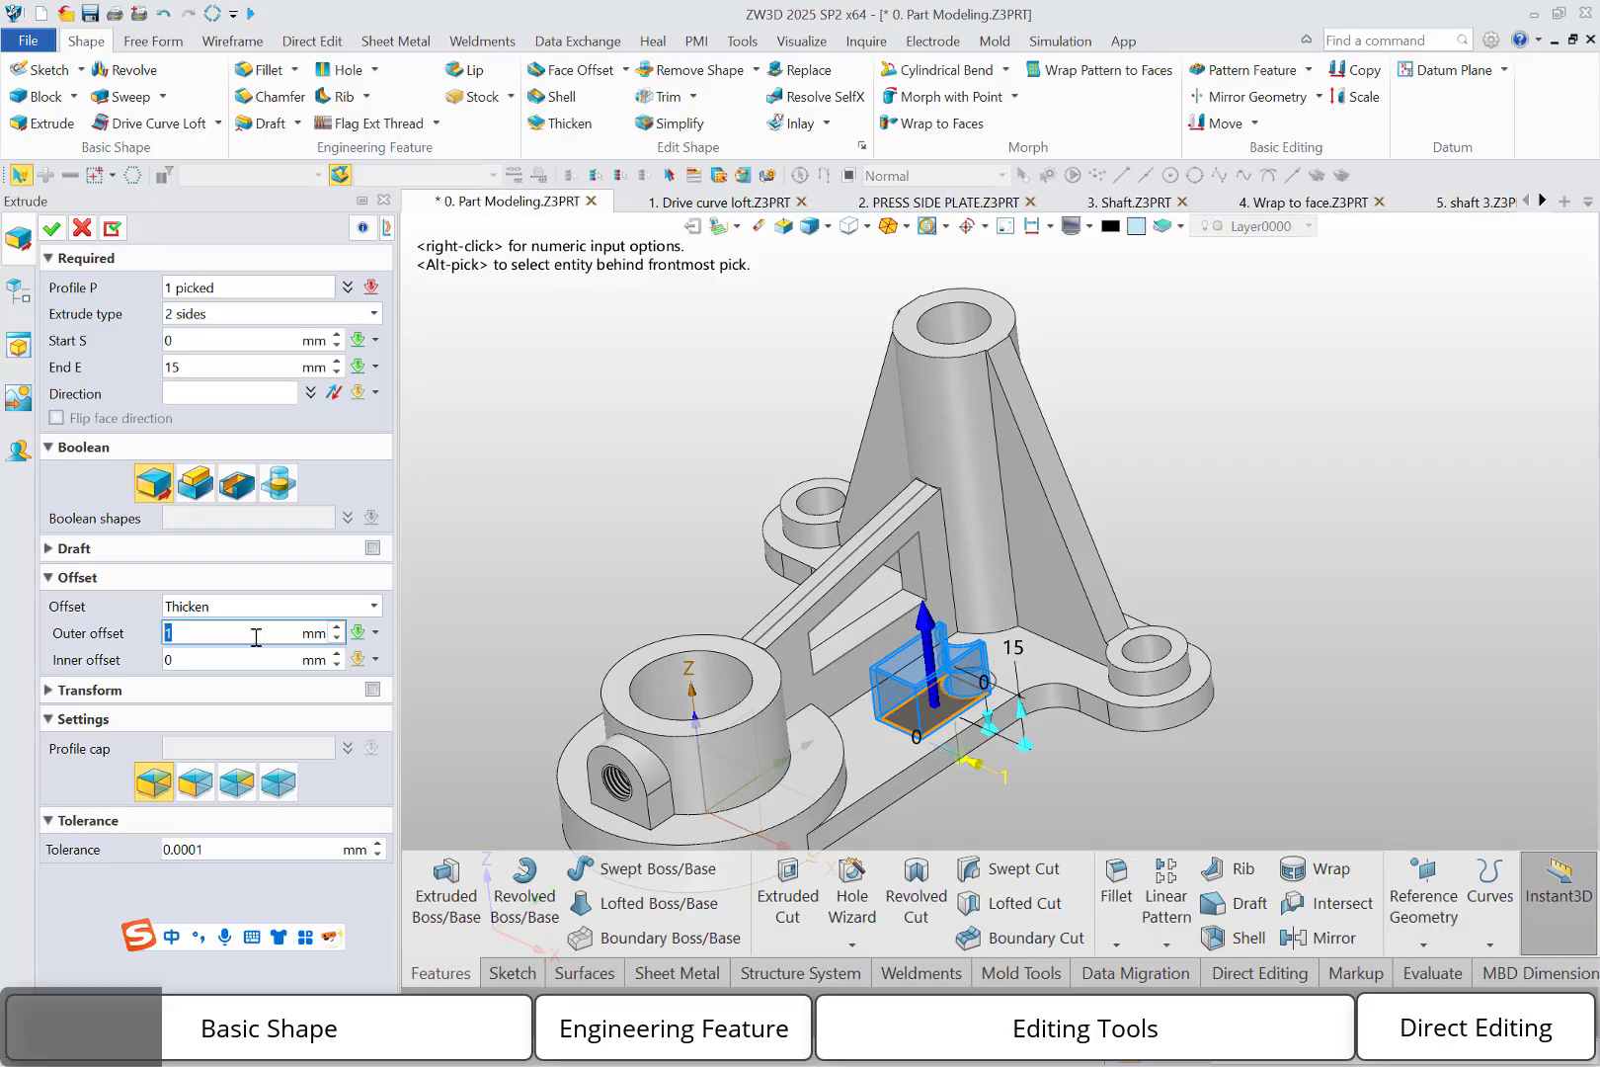
scroll(256, 638, up, 1)
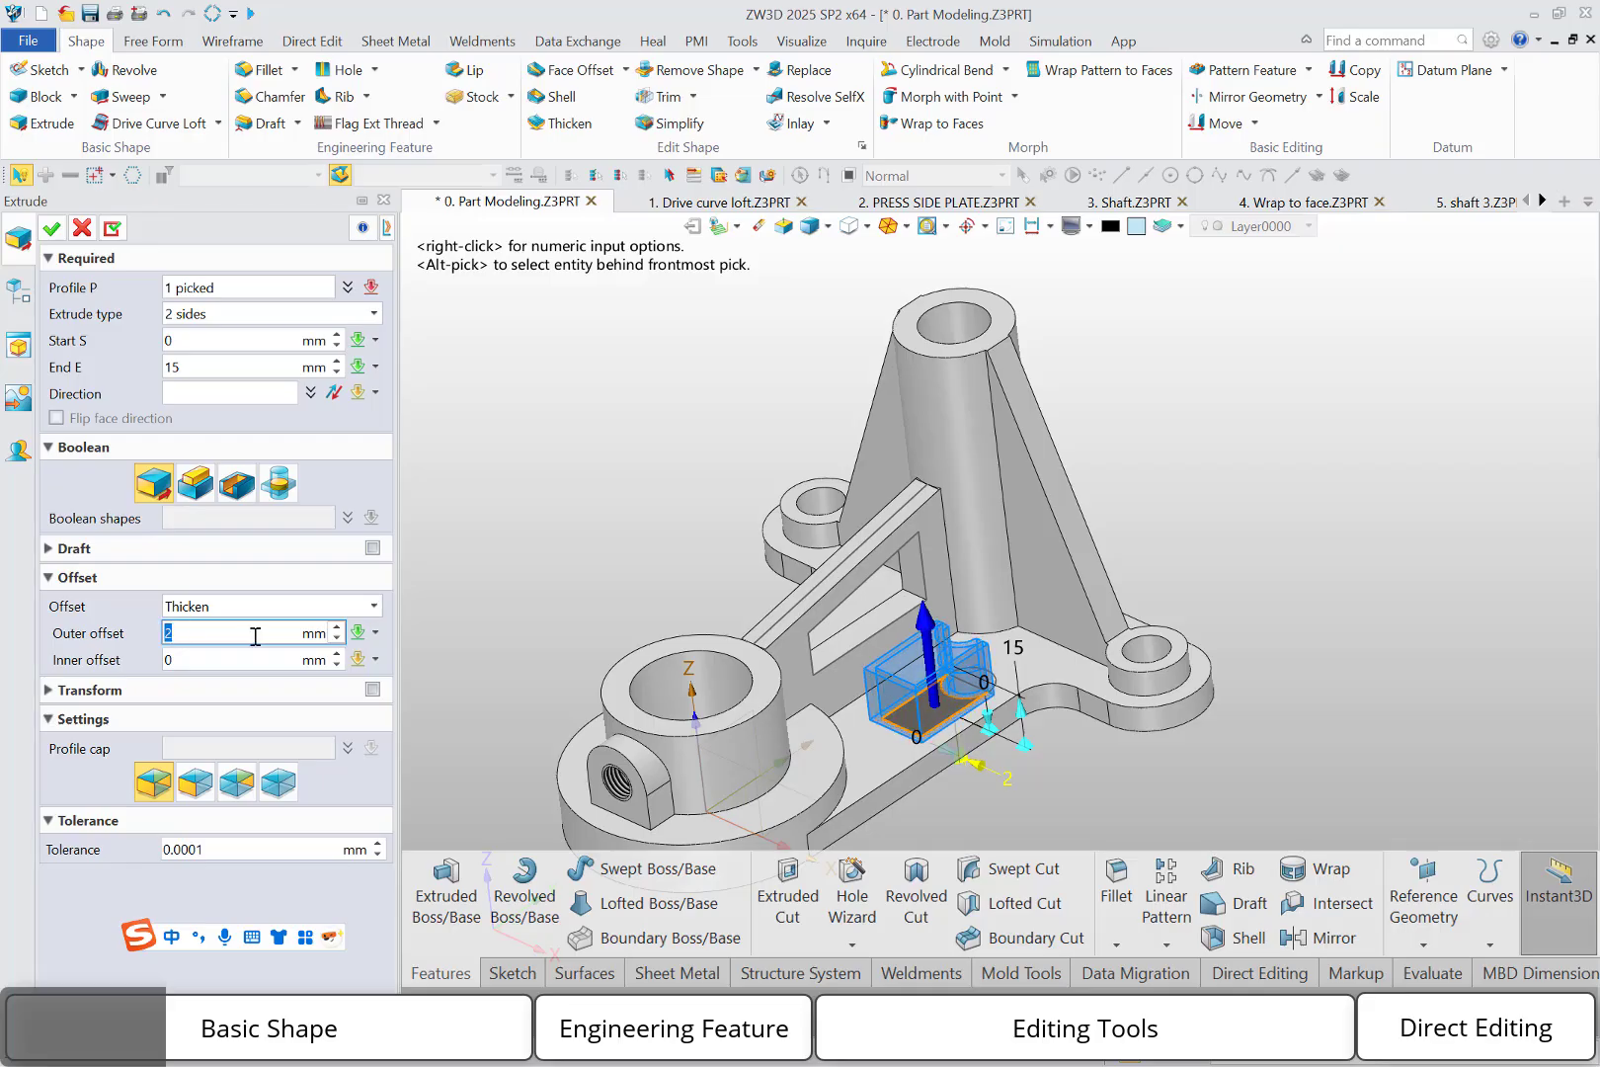
click(51, 228)
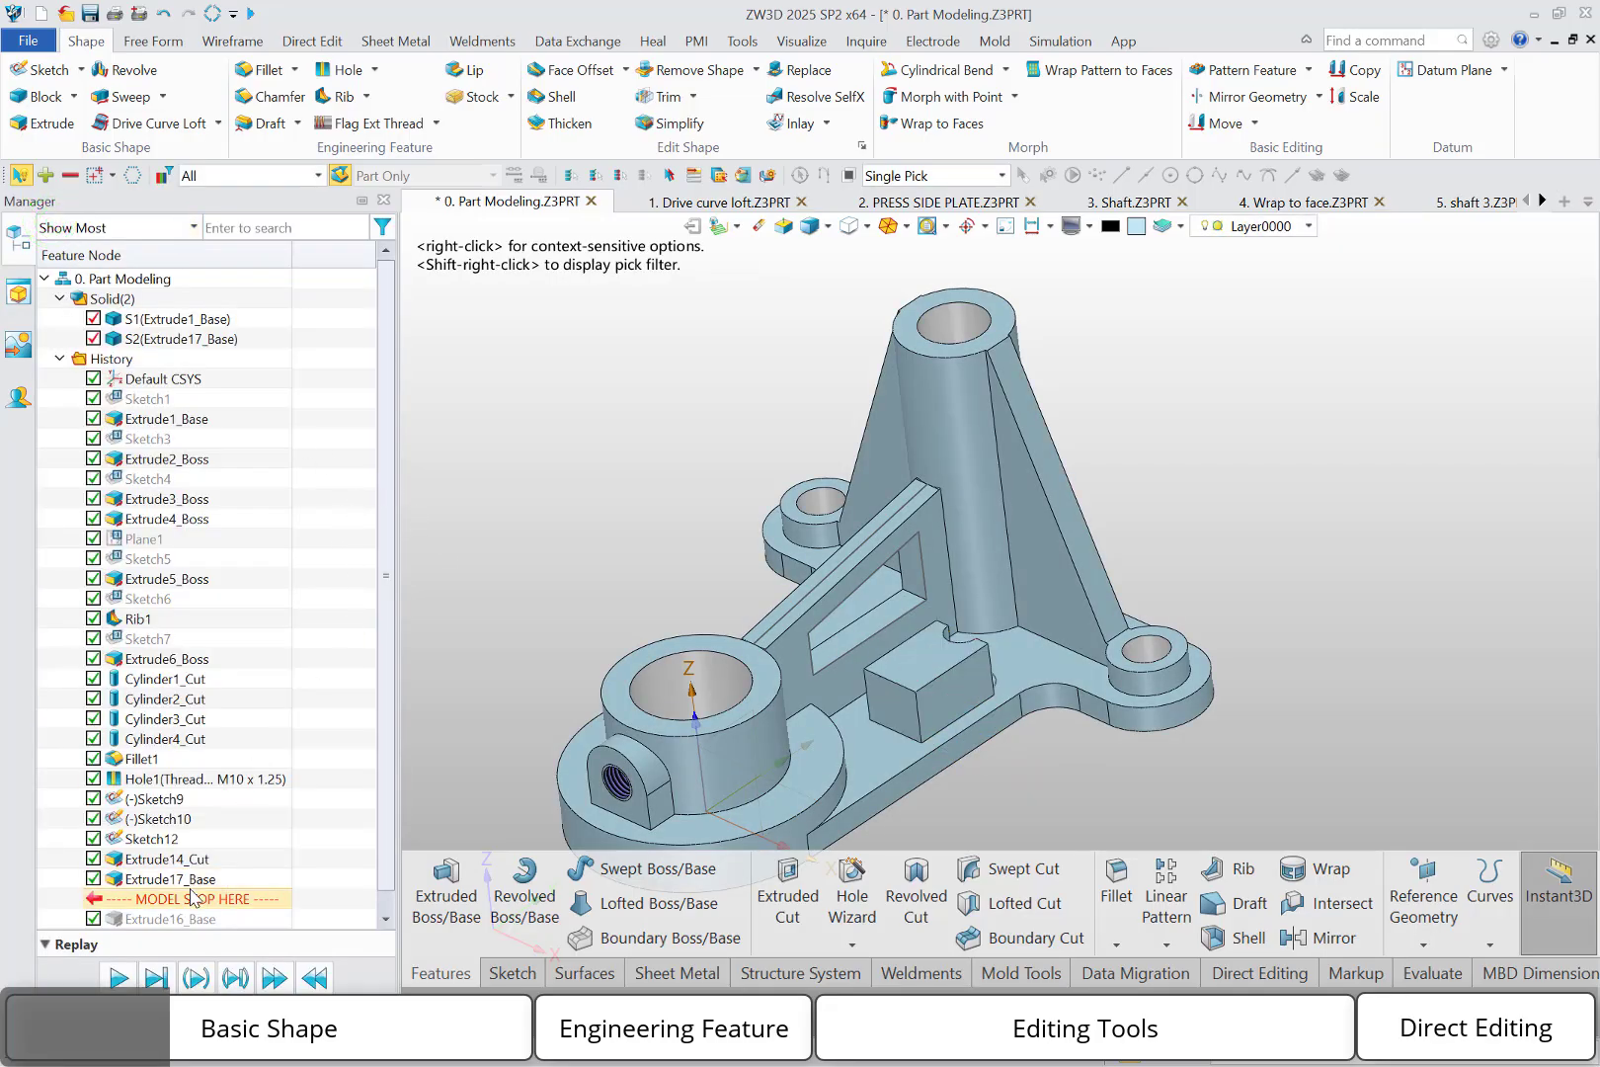
Edit the thickened extrusion, trying a 4 mm outer offset, then keeping 2 mm and setting the inner offset to 1 mm.
double_click(168, 879)
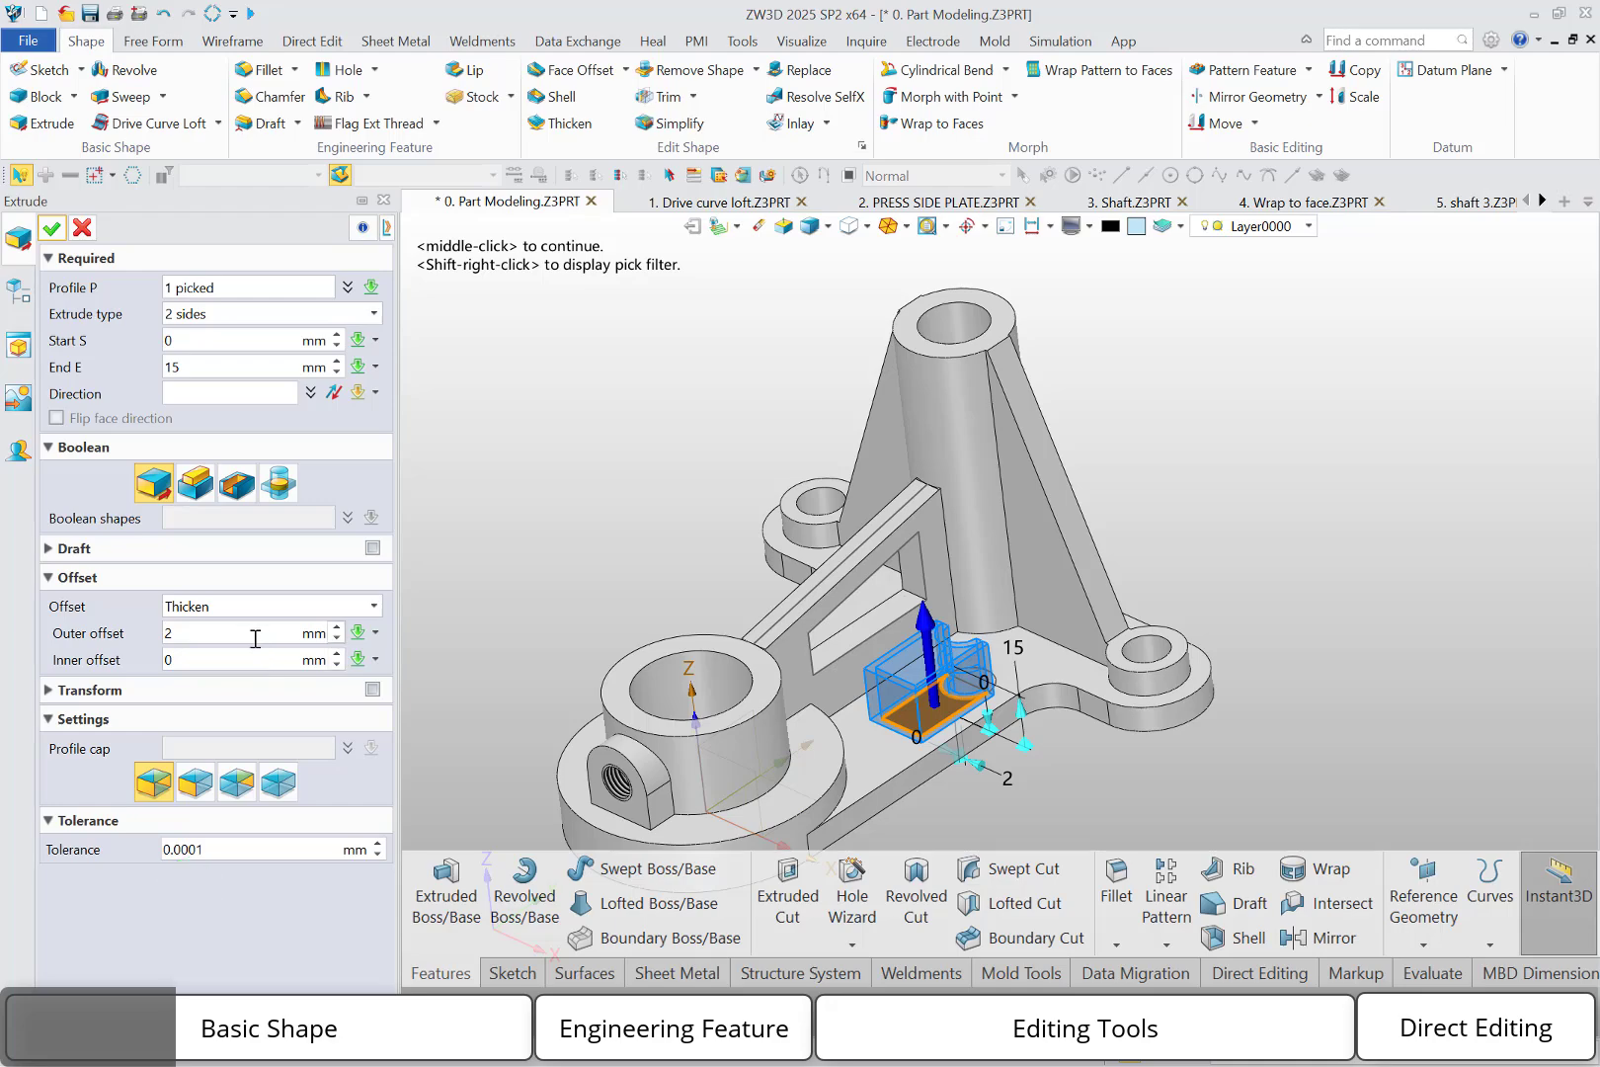
click(222, 632)
scroll(223, 632, up, 2)
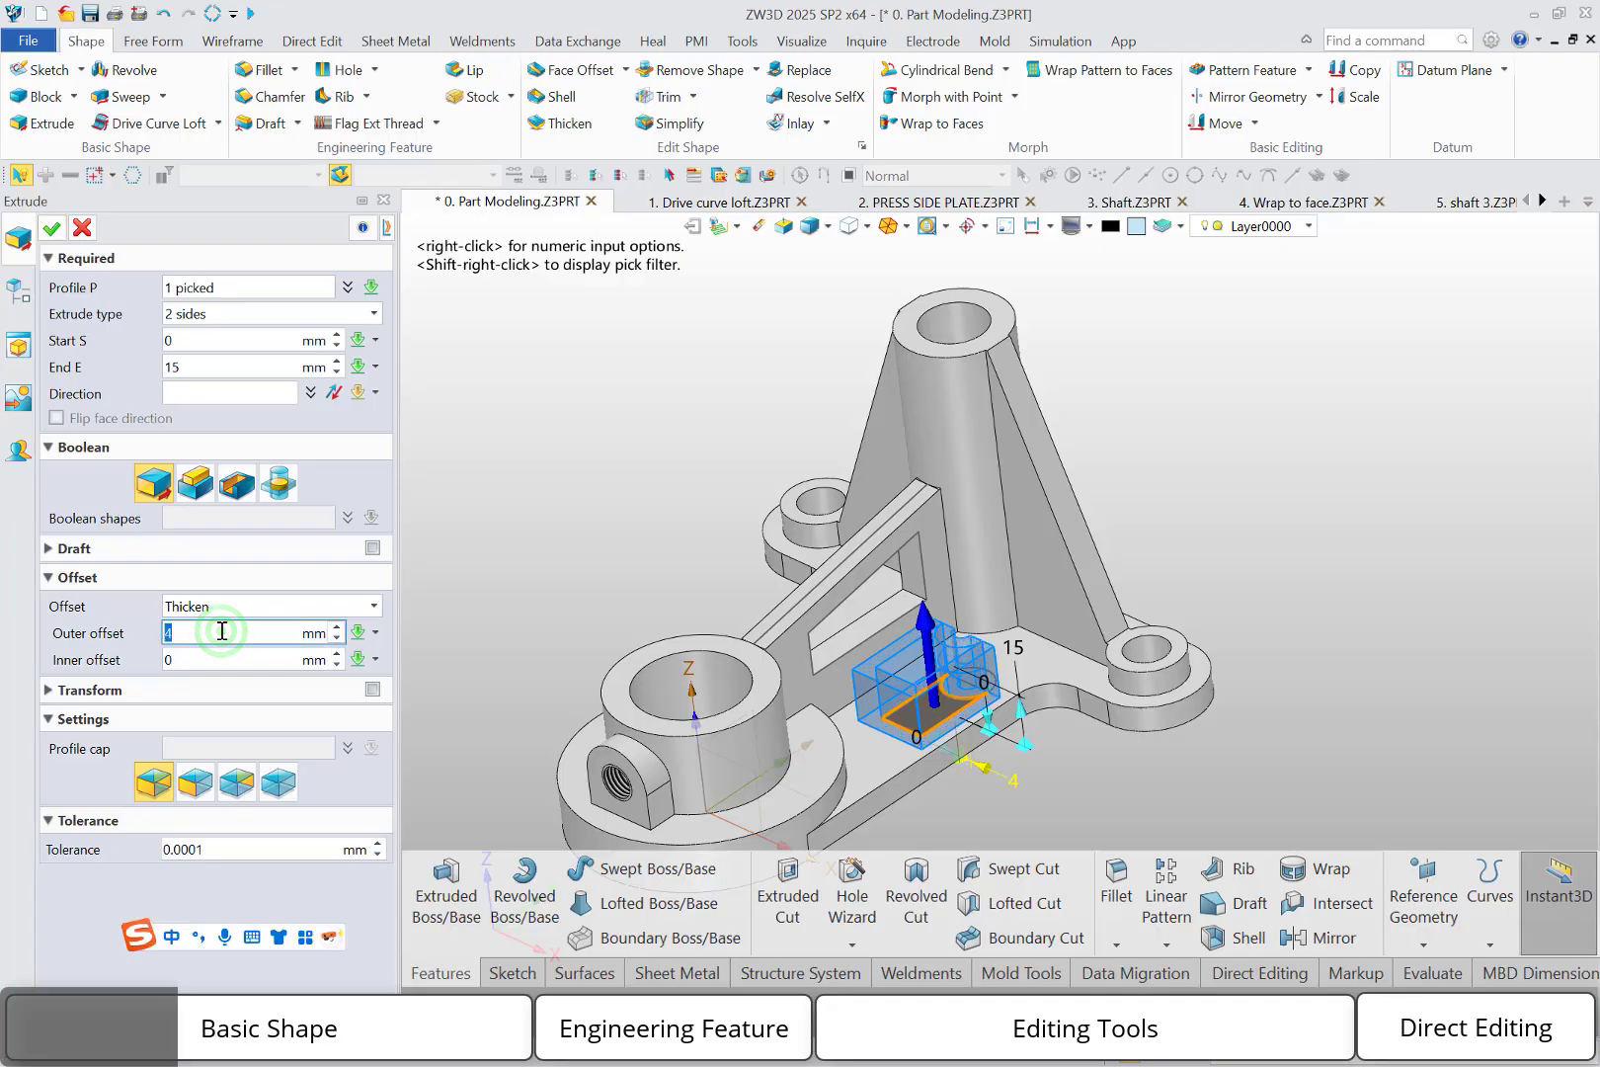
scroll(222, 632, down, 2)
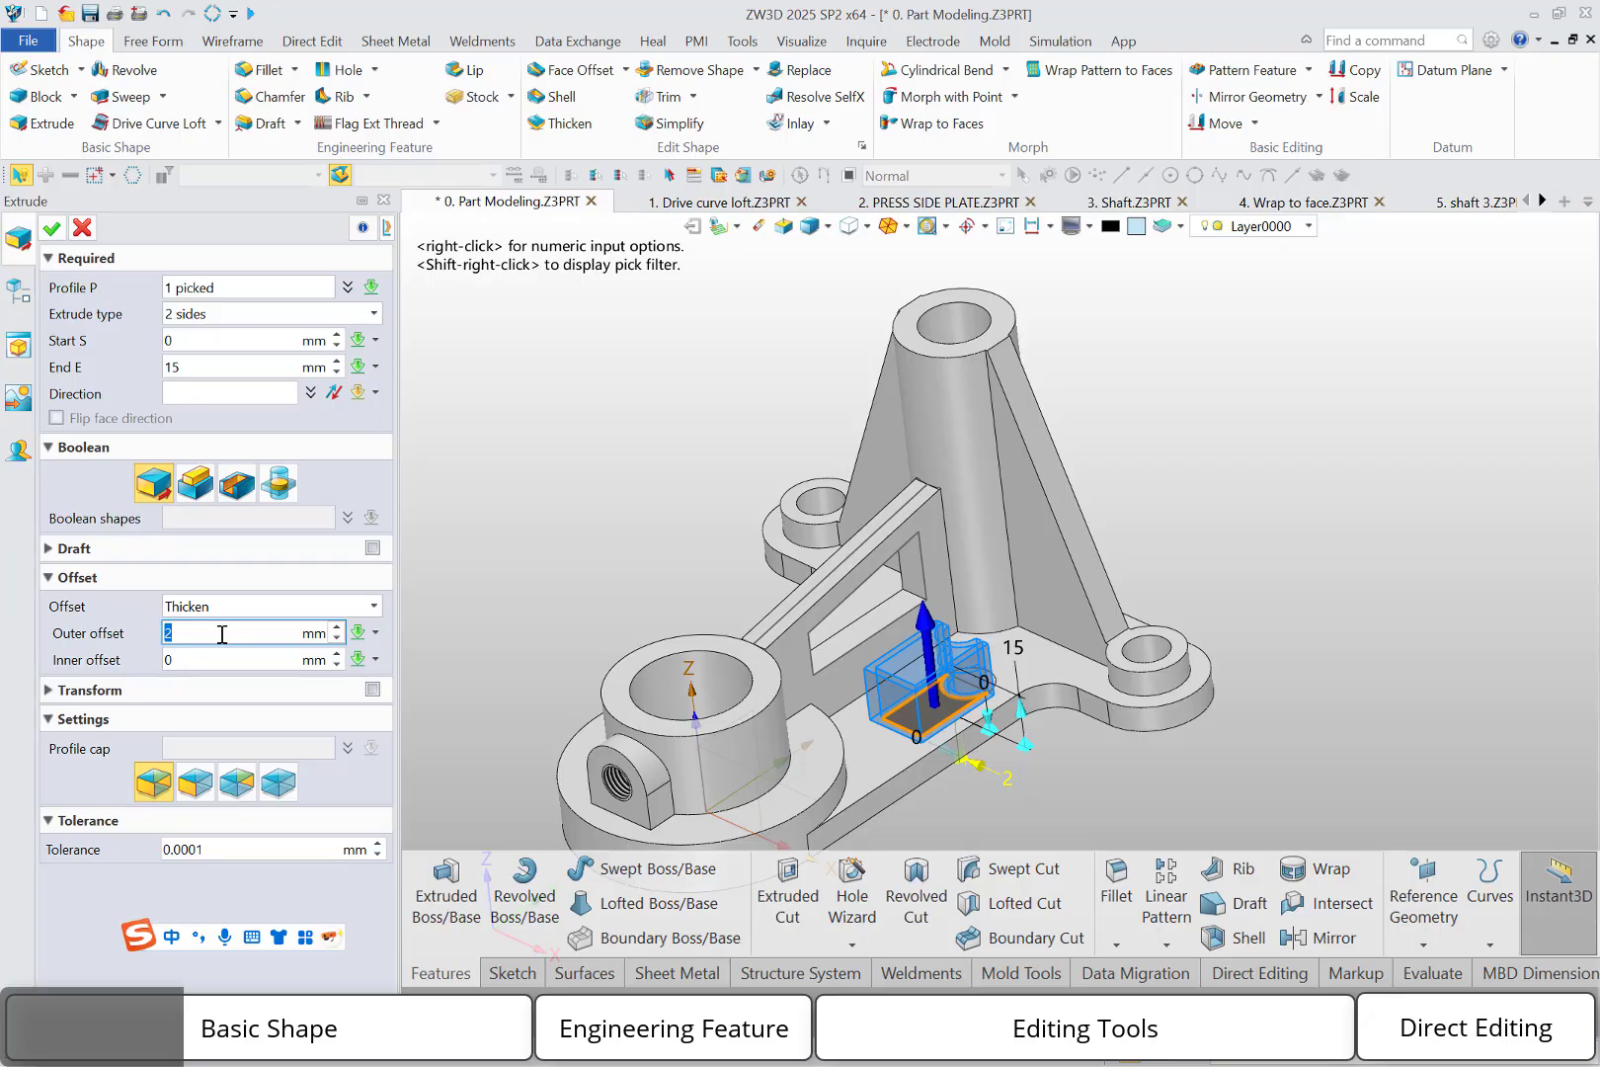
click(205, 658)
scroll(206, 658, up, 1)
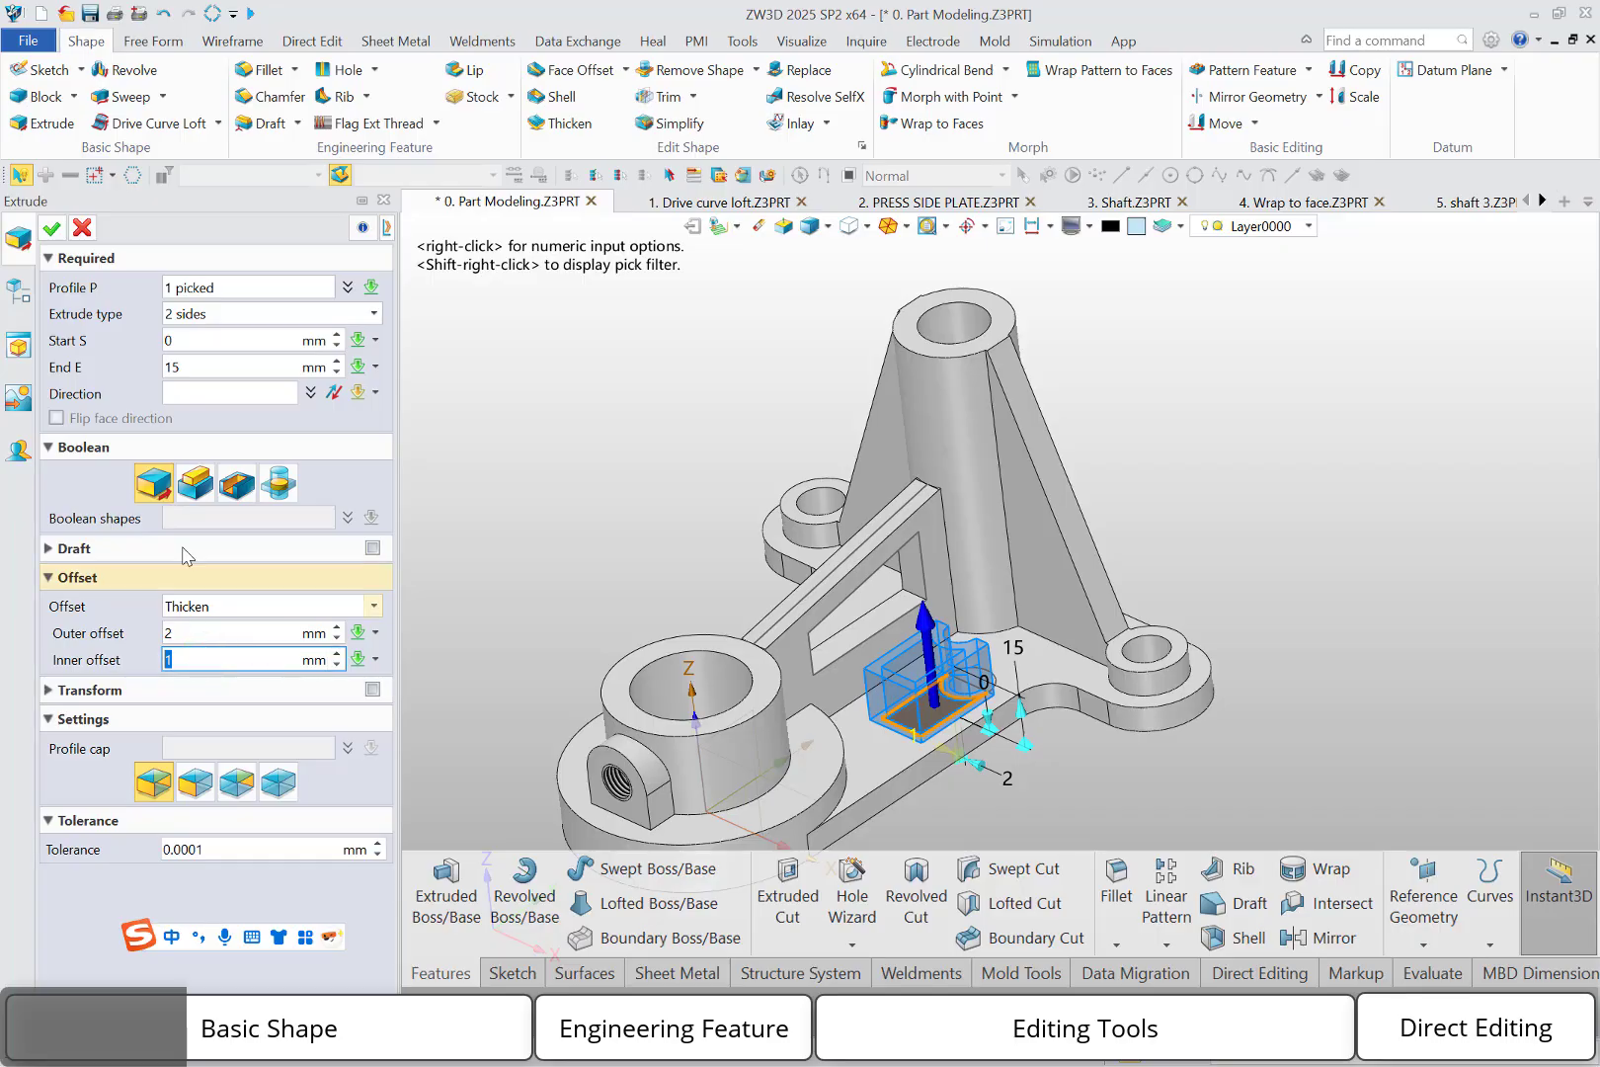
click(53, 227)
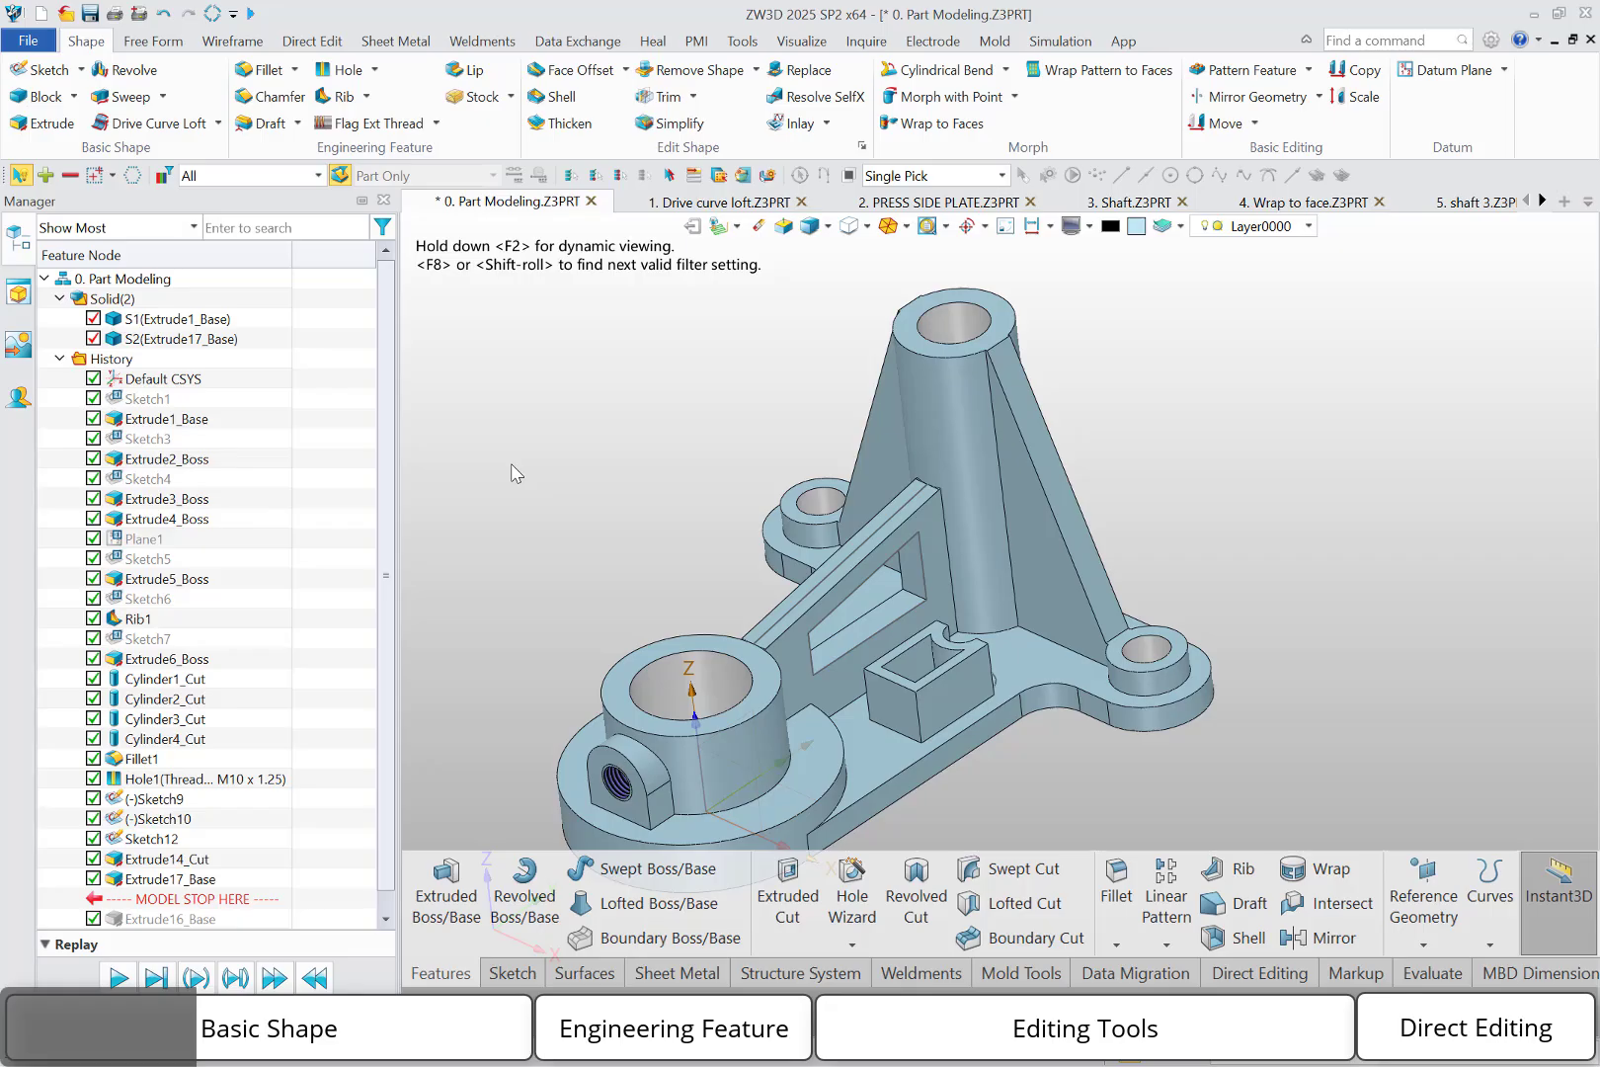
Roll the history back before the thickened extrusion and extrude the Sketch12 line on the rib's sloped edge 15 mm as a surface.
drag(249, 898, 249, 885)
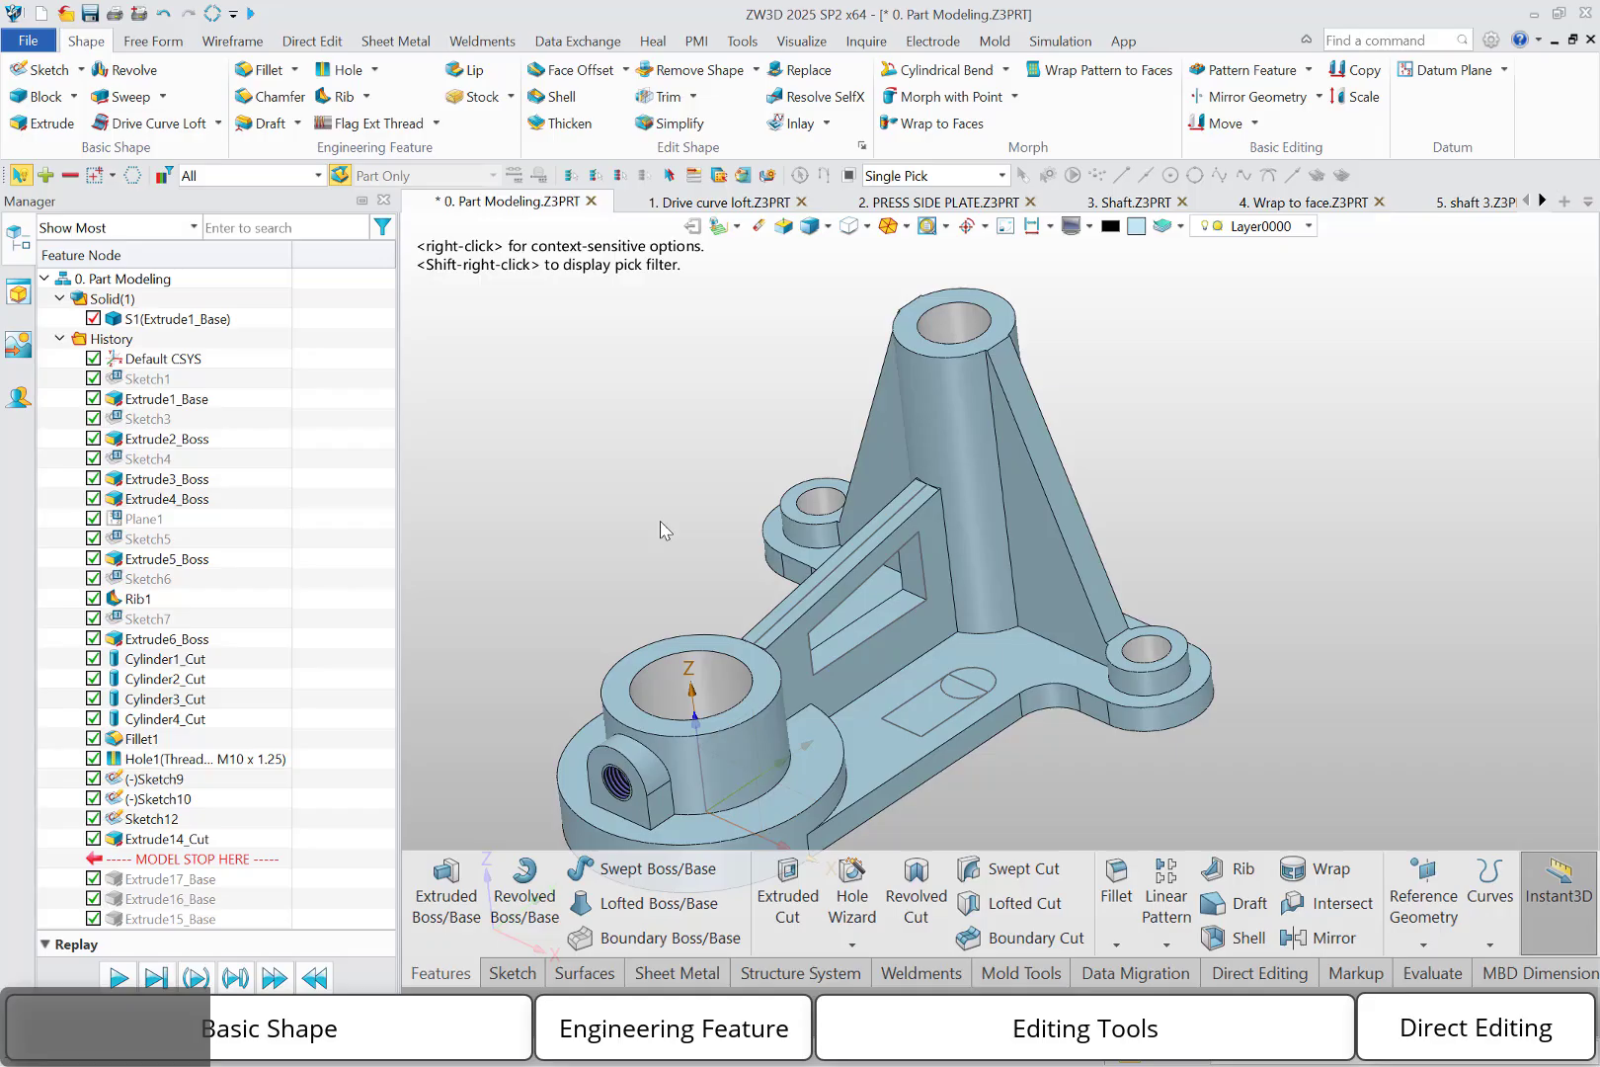
click(820, 587)
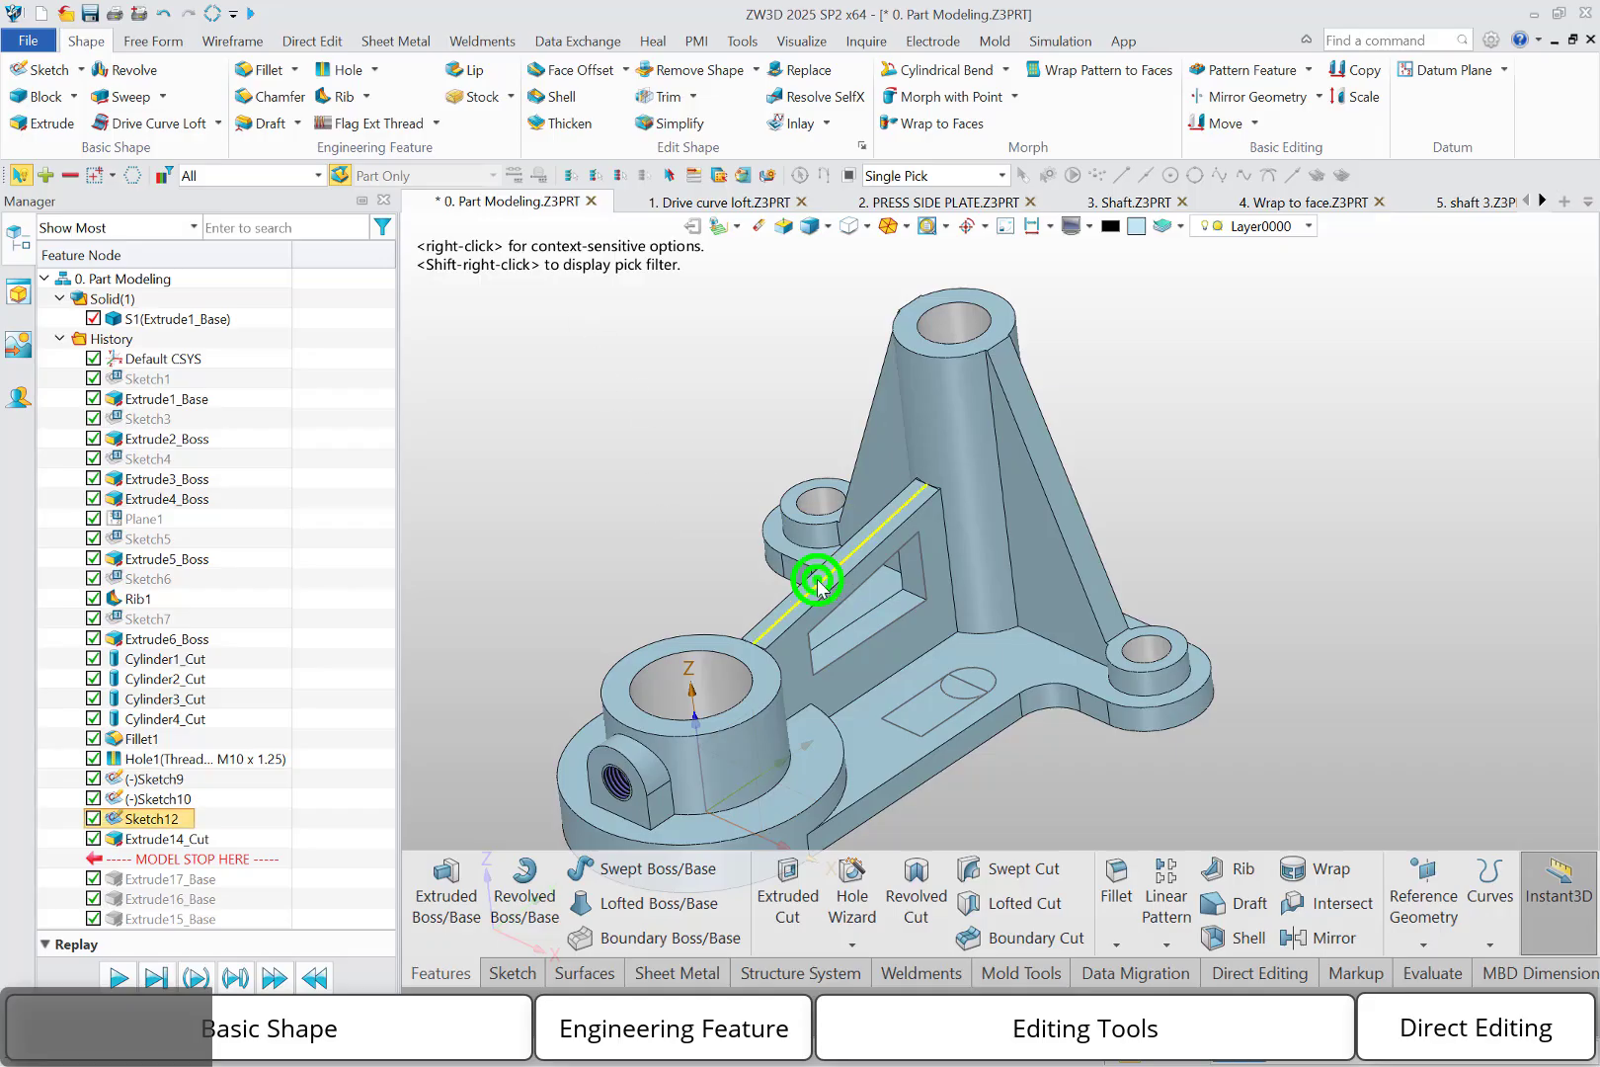
click(61, 125)
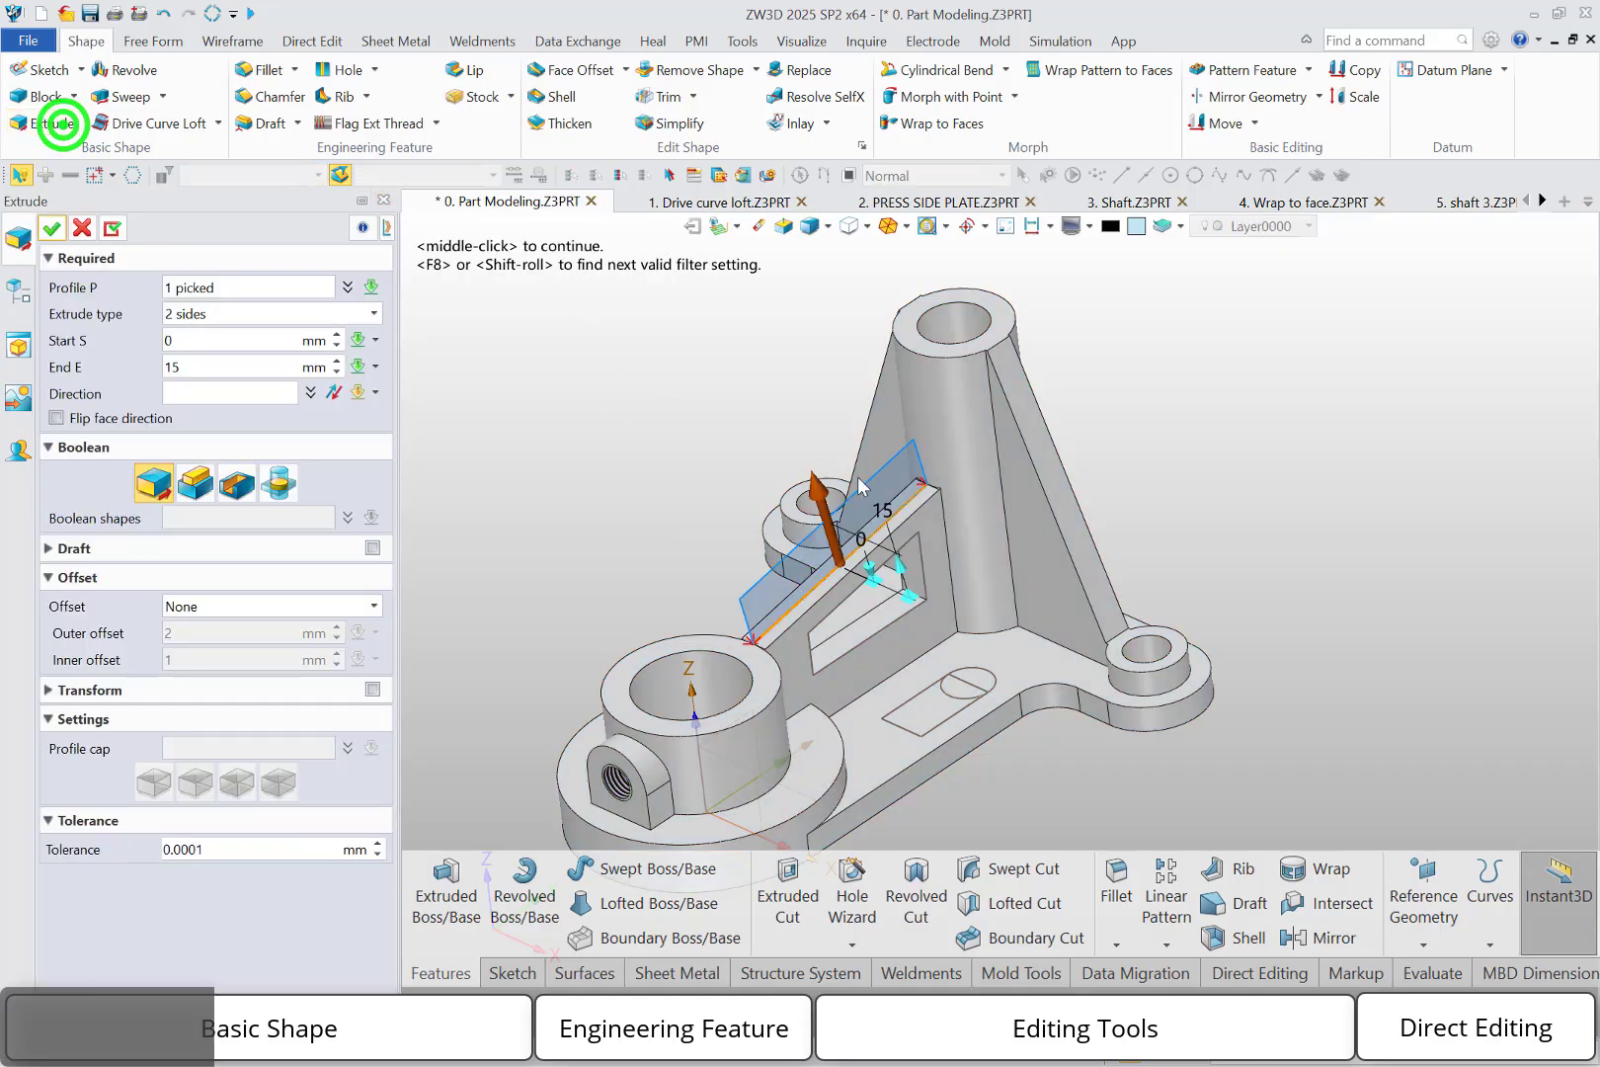
click(52, 229)
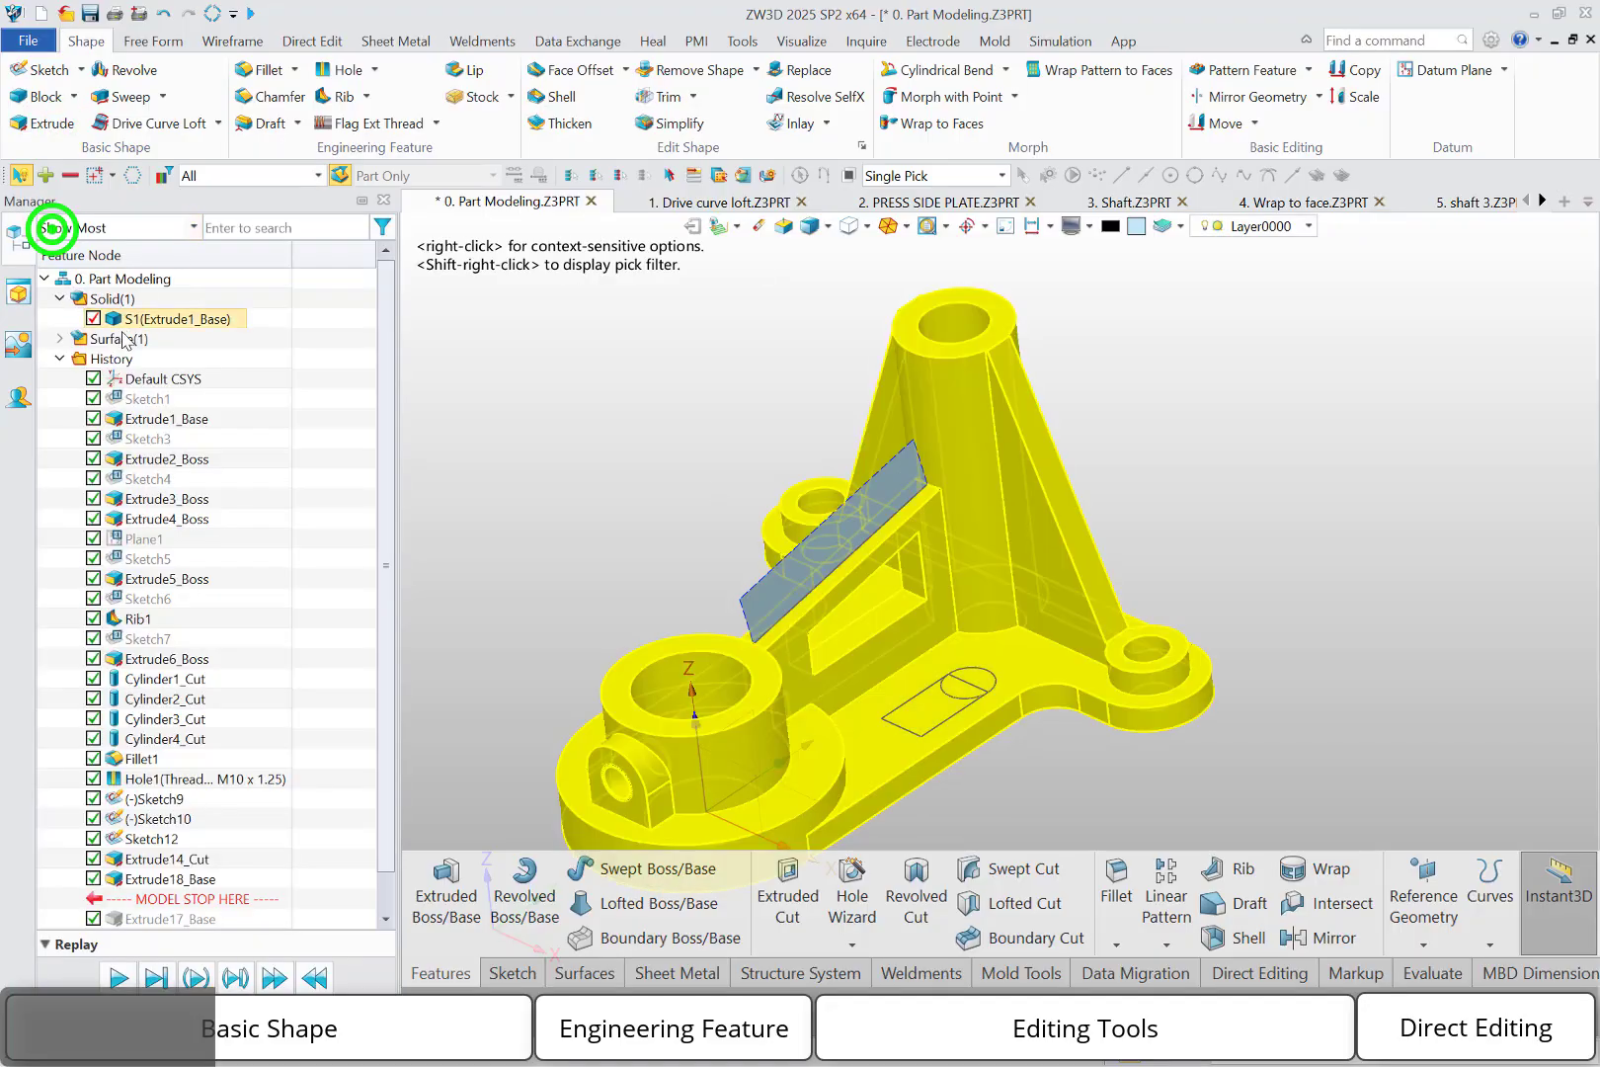
click(59, 339)
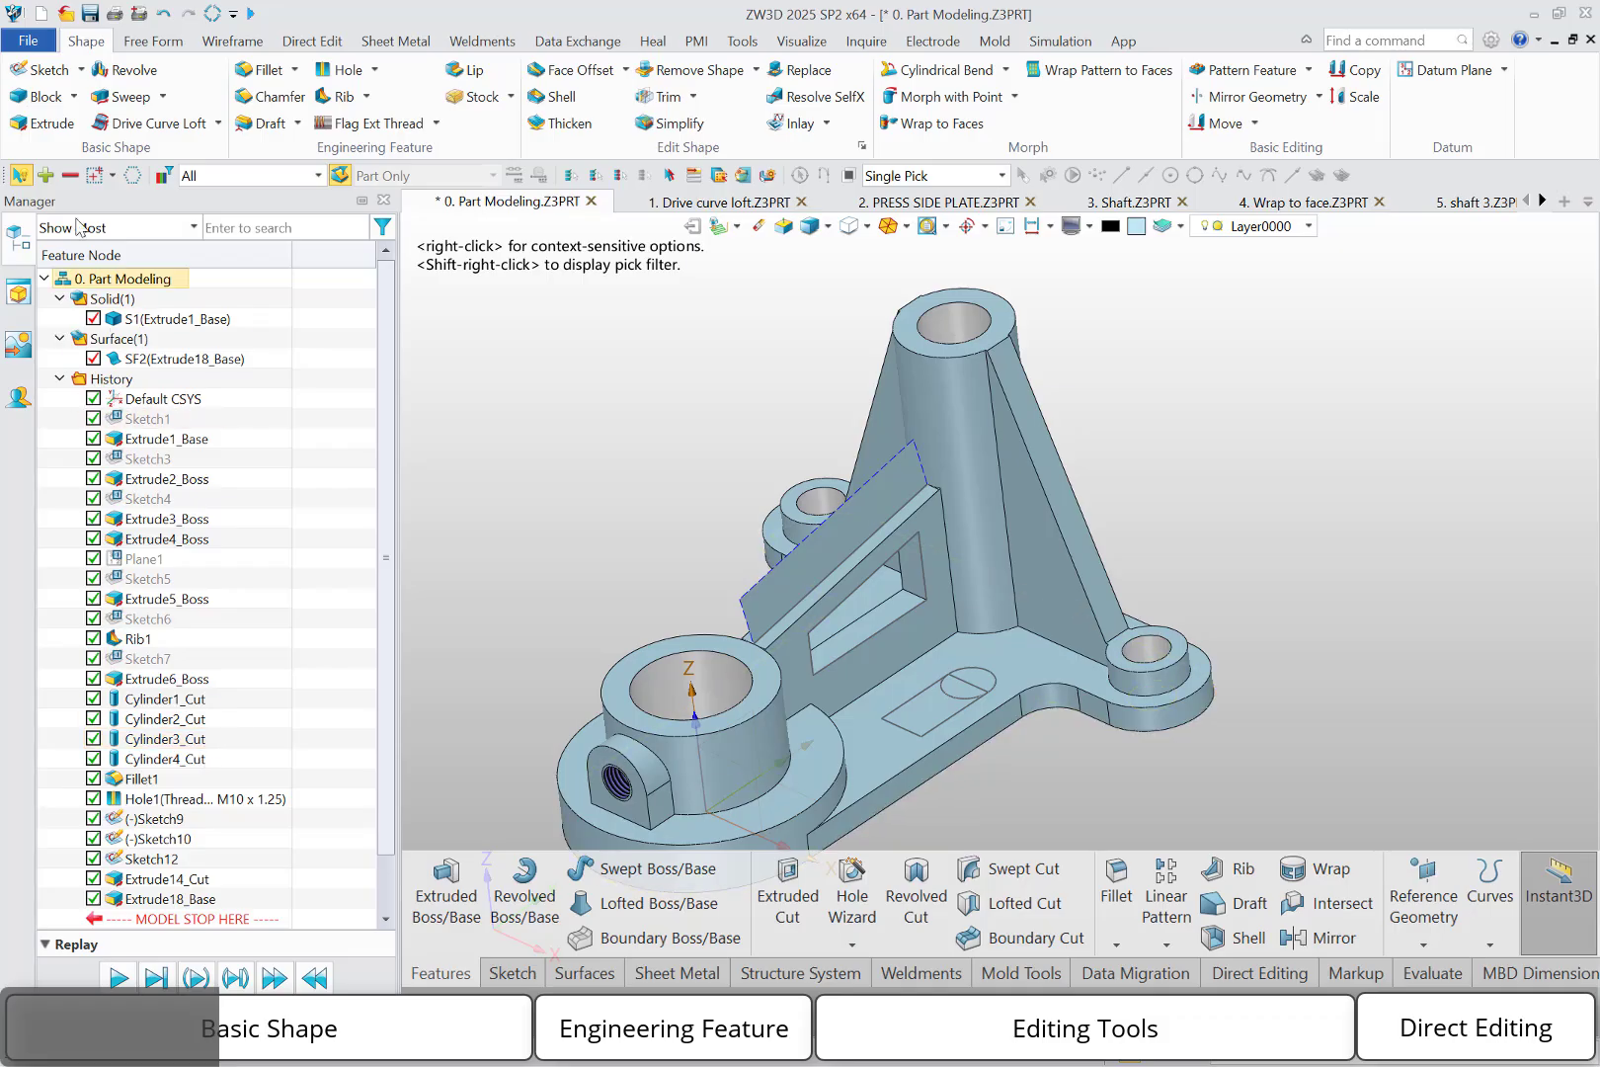
Extrude the sketch region outside the circle on the base plate 15 mm as a separate base, without end caps.
click(44, 120)
click(926, 736)
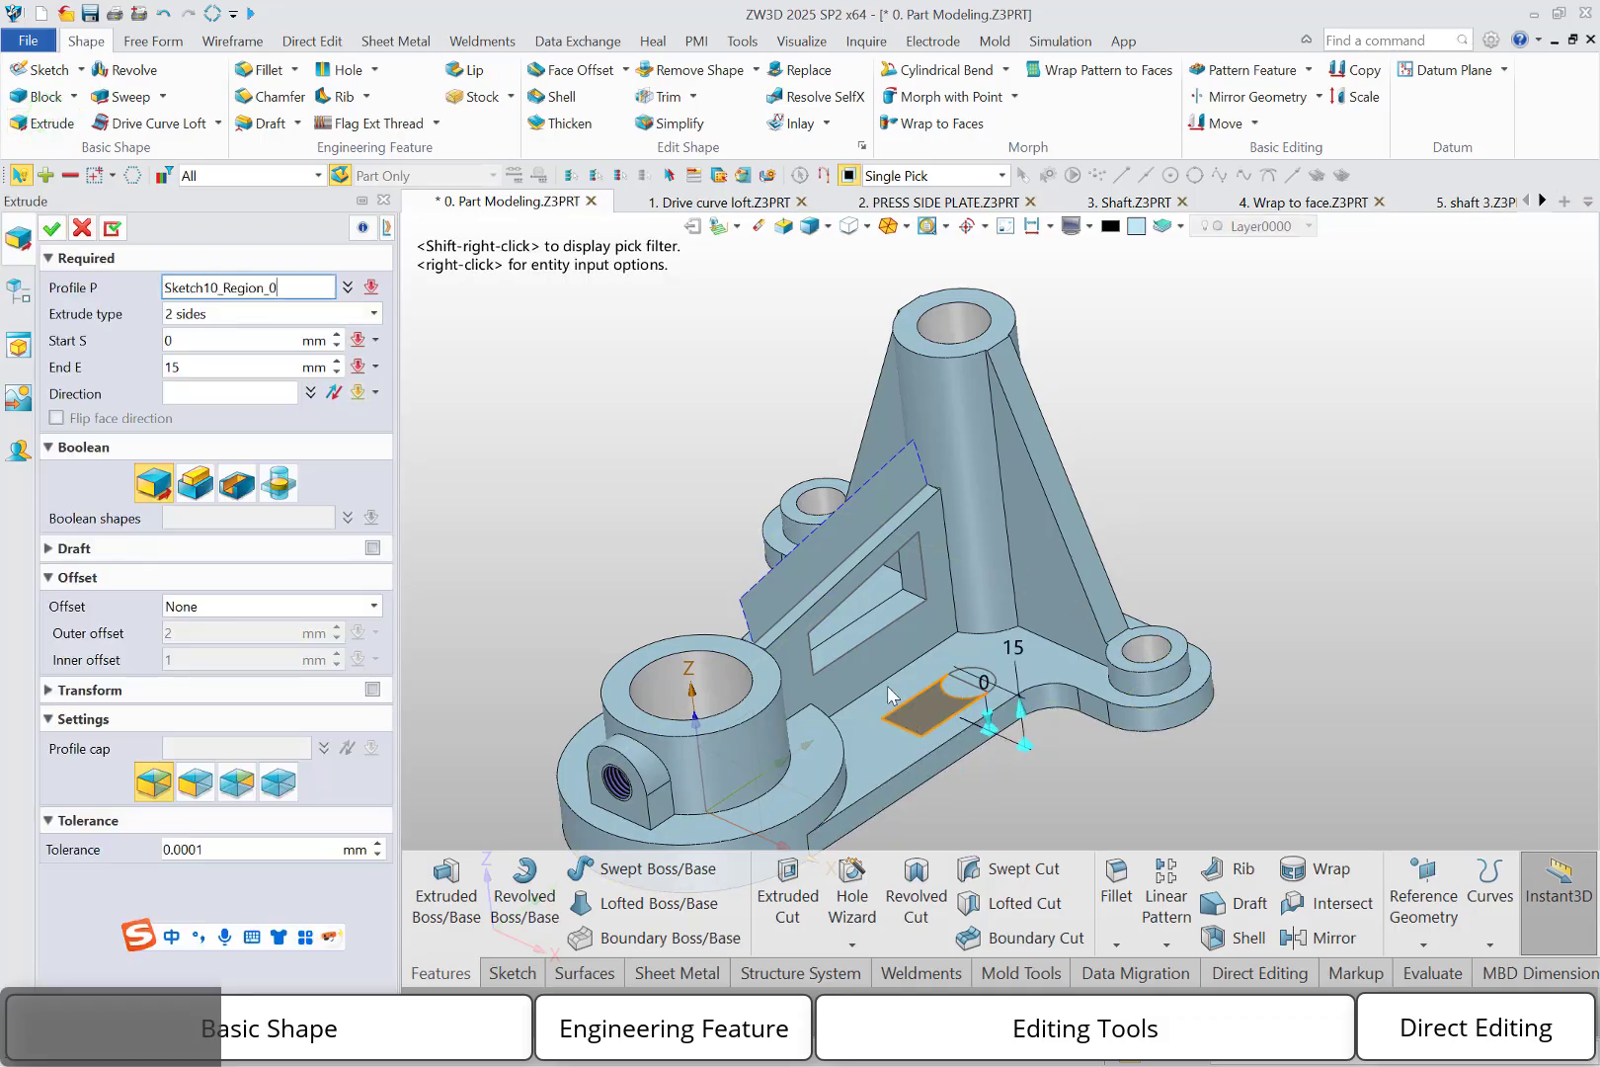
click(919, 734)
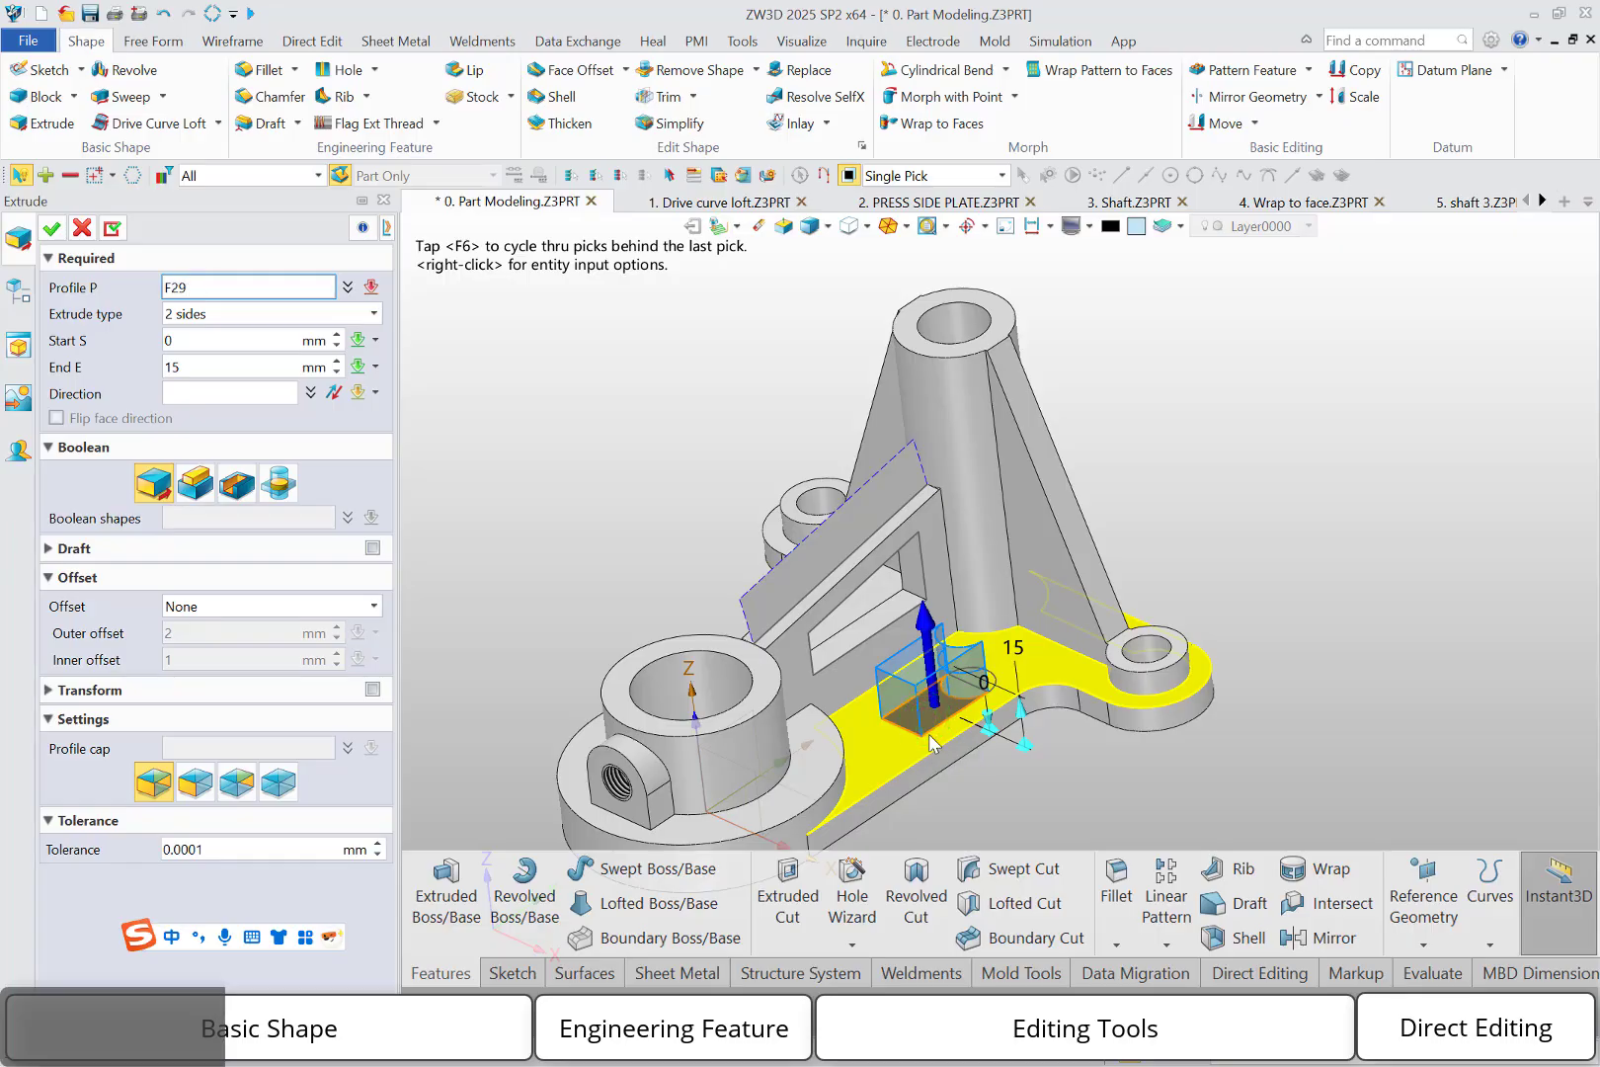
click(922, 734)
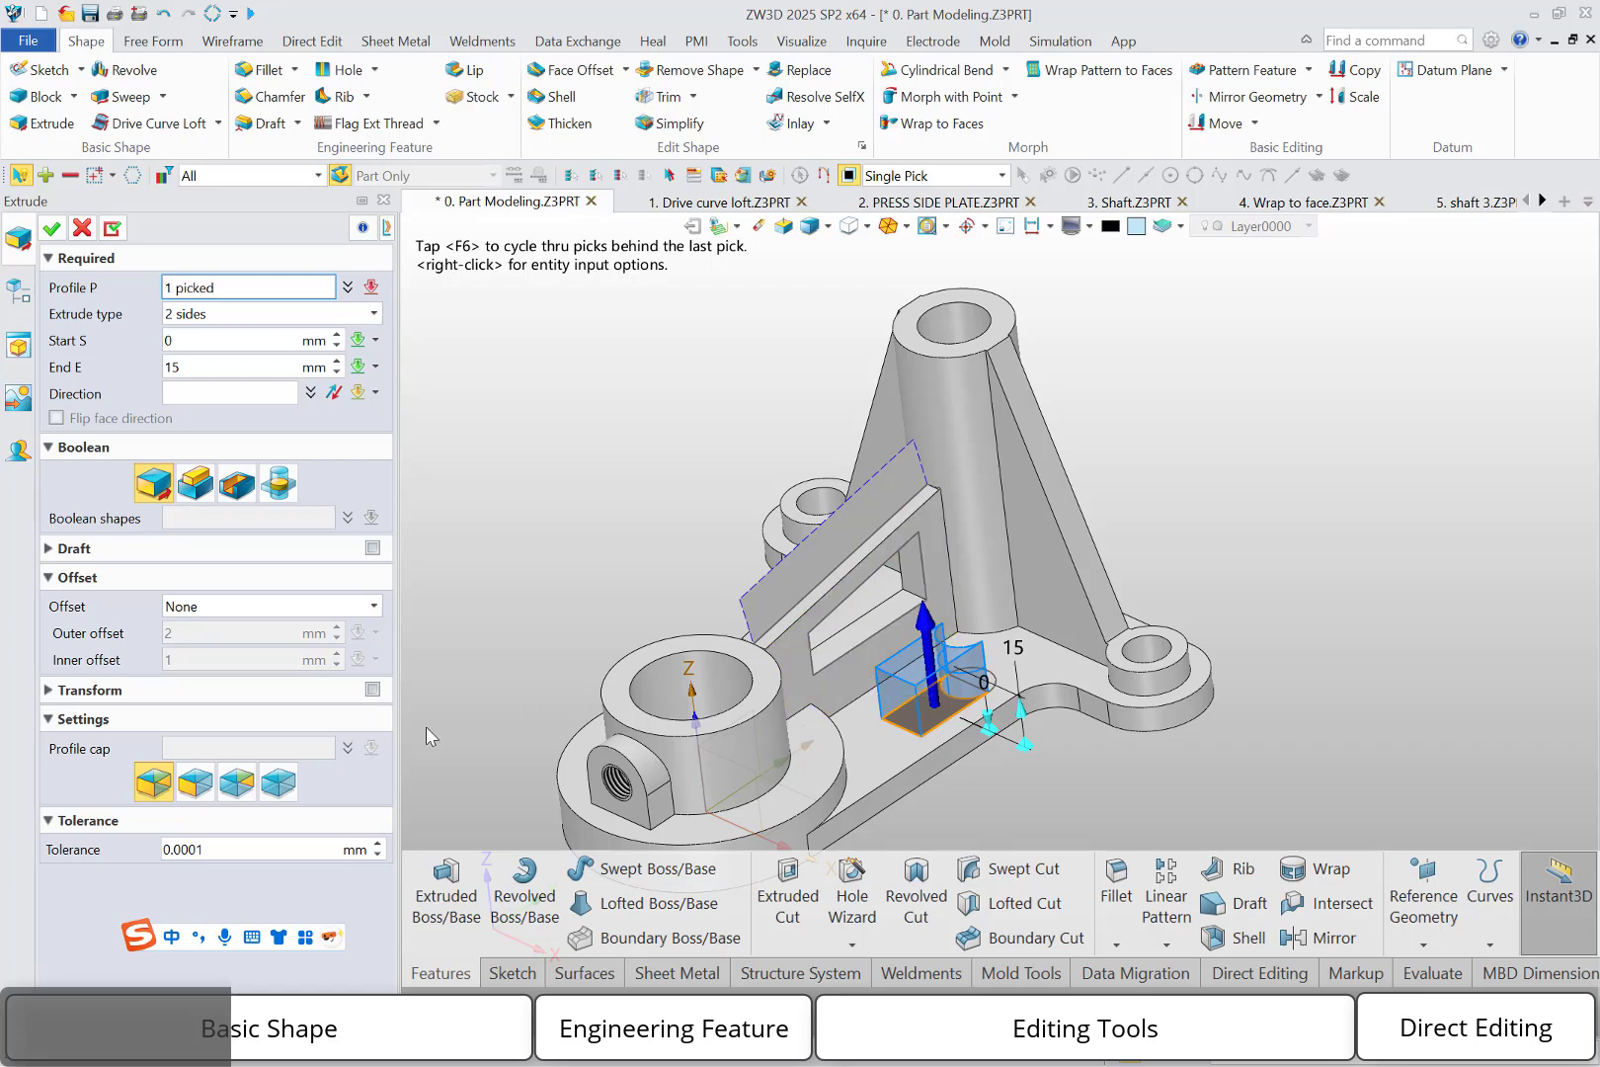
click(278, 785)
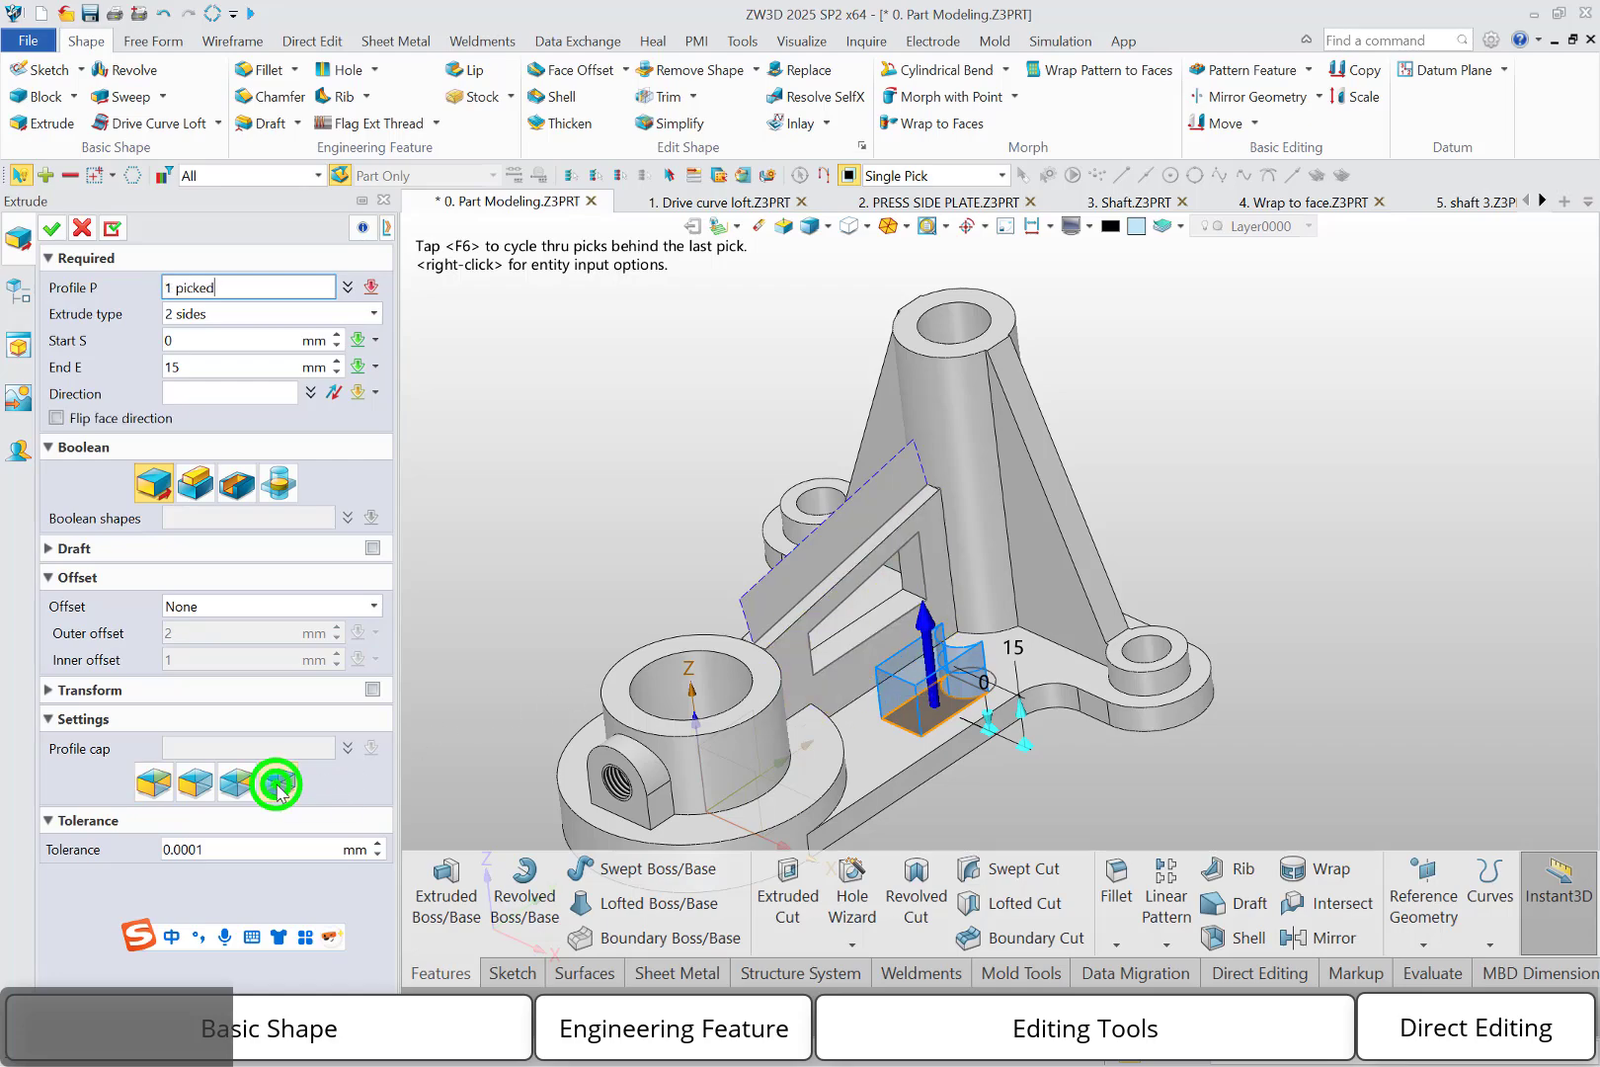
click(56, 229)
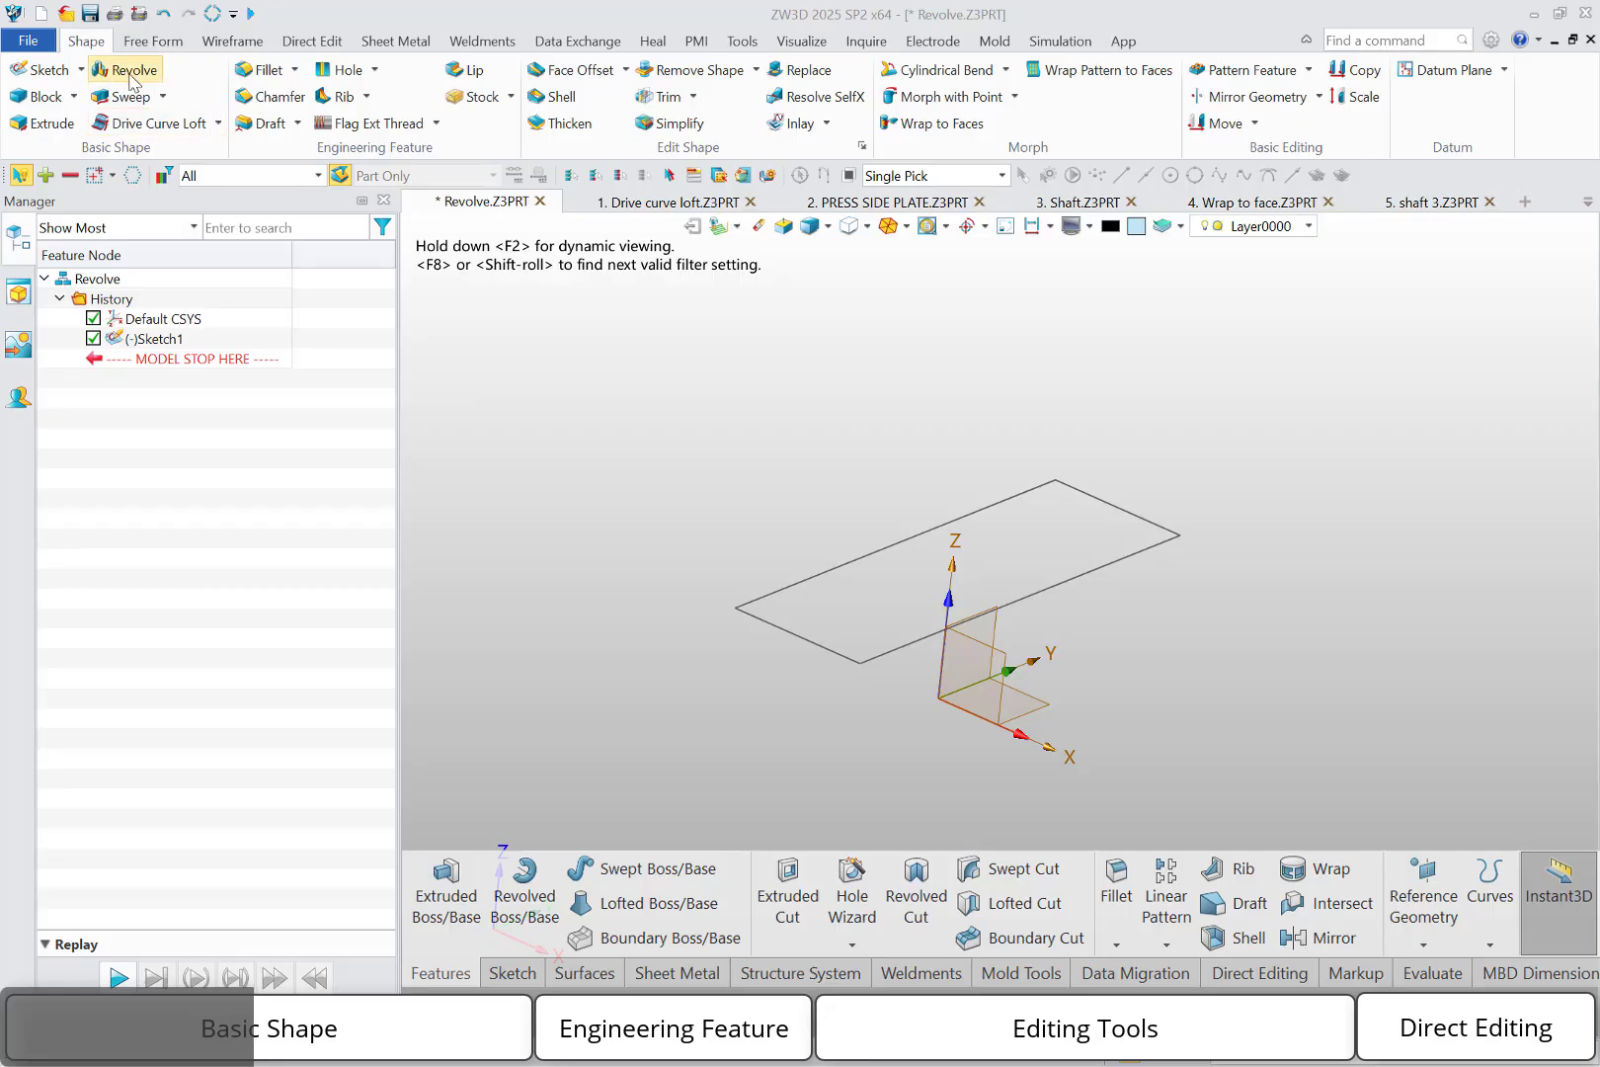
Revolve the rectangle sketch as a base from 0 to 360 degrees, trying the Y axis before using the rectangle's inner long edge as axis.
click(132, 80)
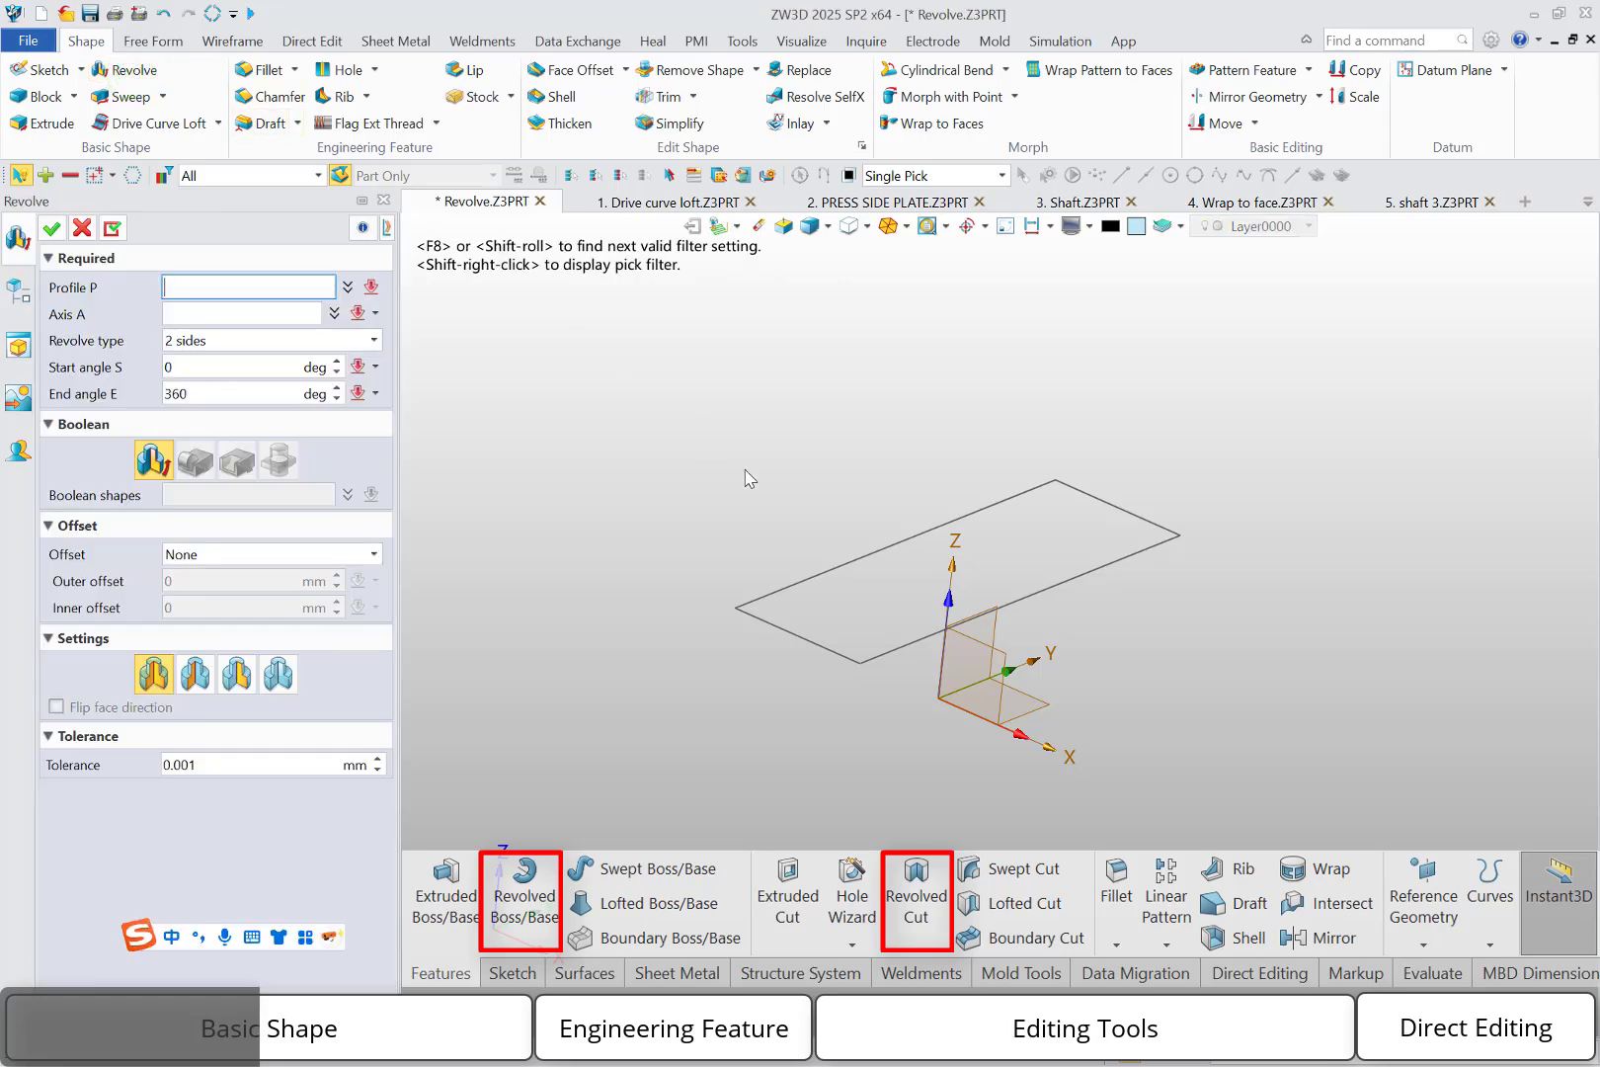
click(778, 589)
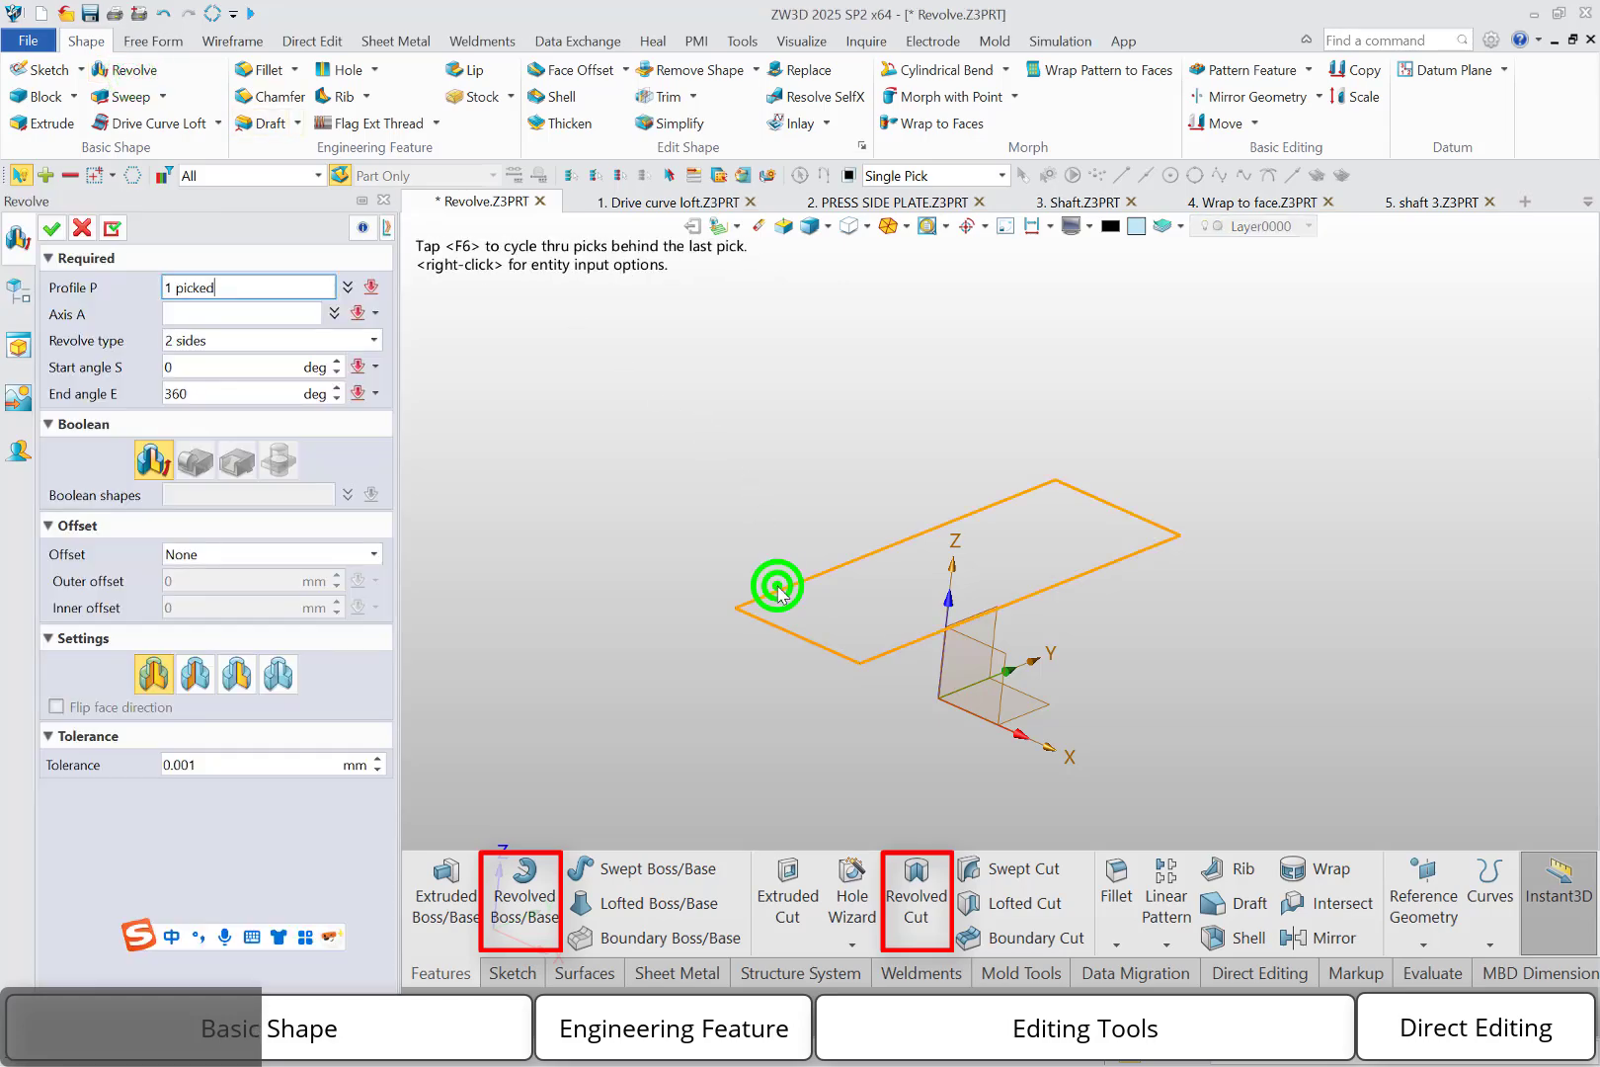
middle_click(742, 529)
click(1014, 673)
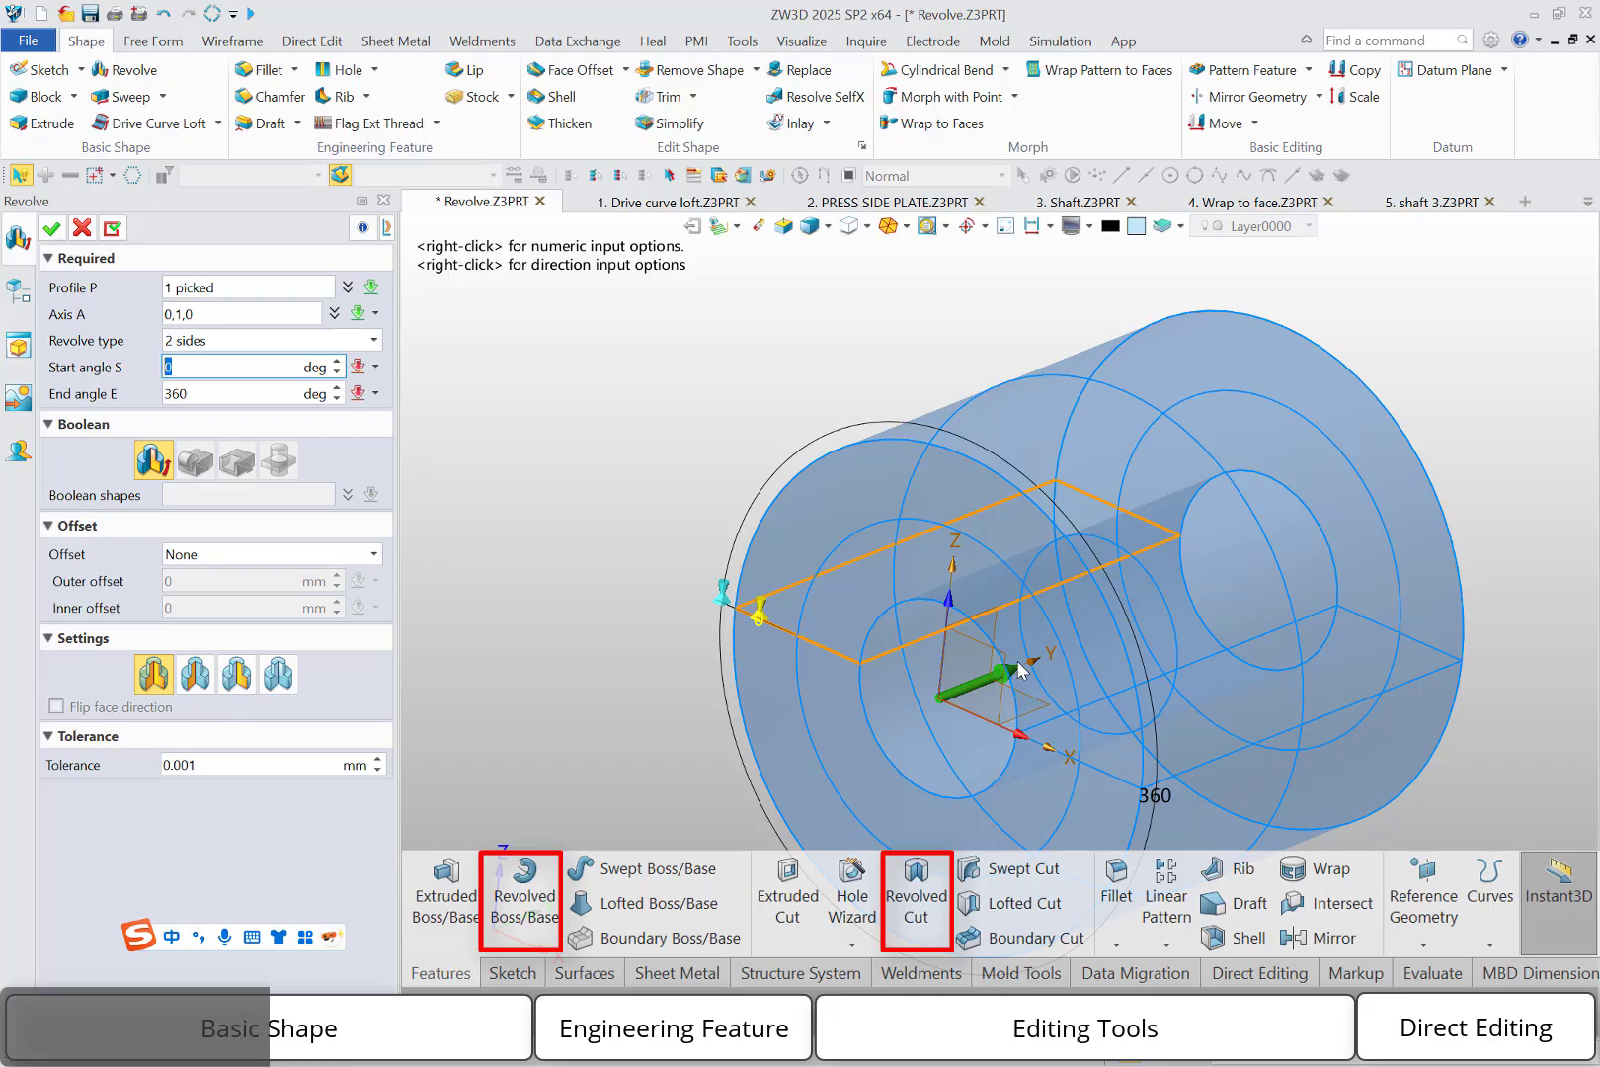
click(293, 314)
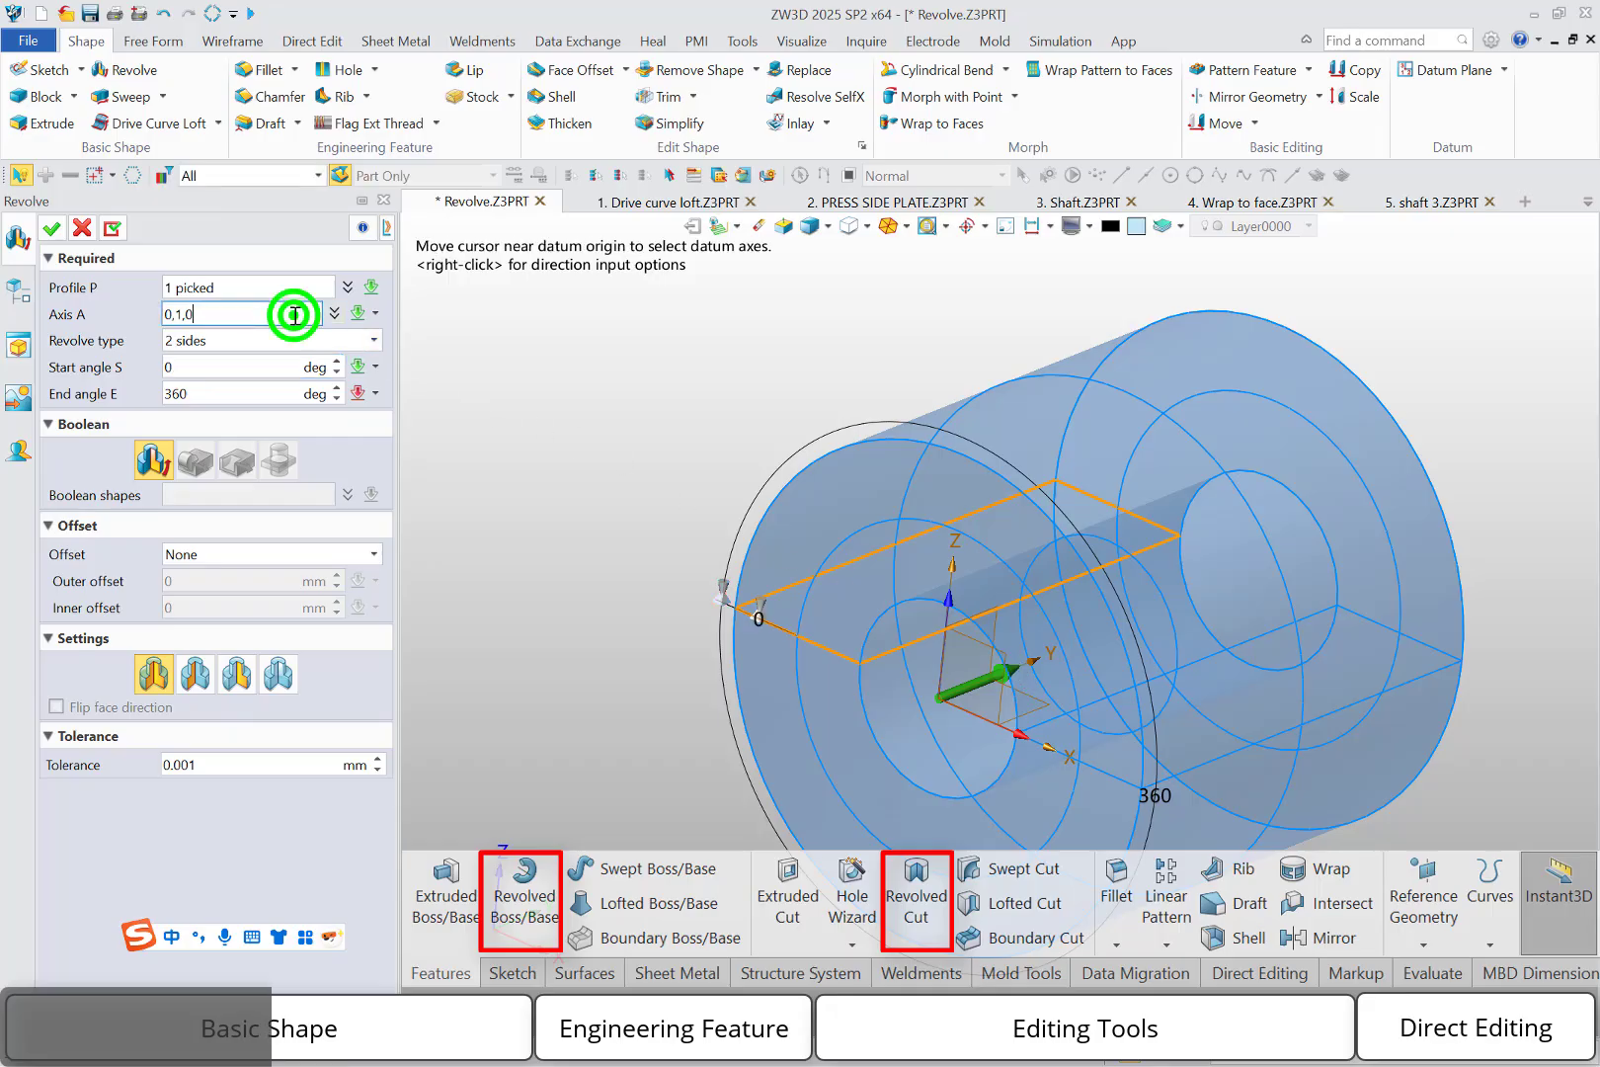
click(901, 647)
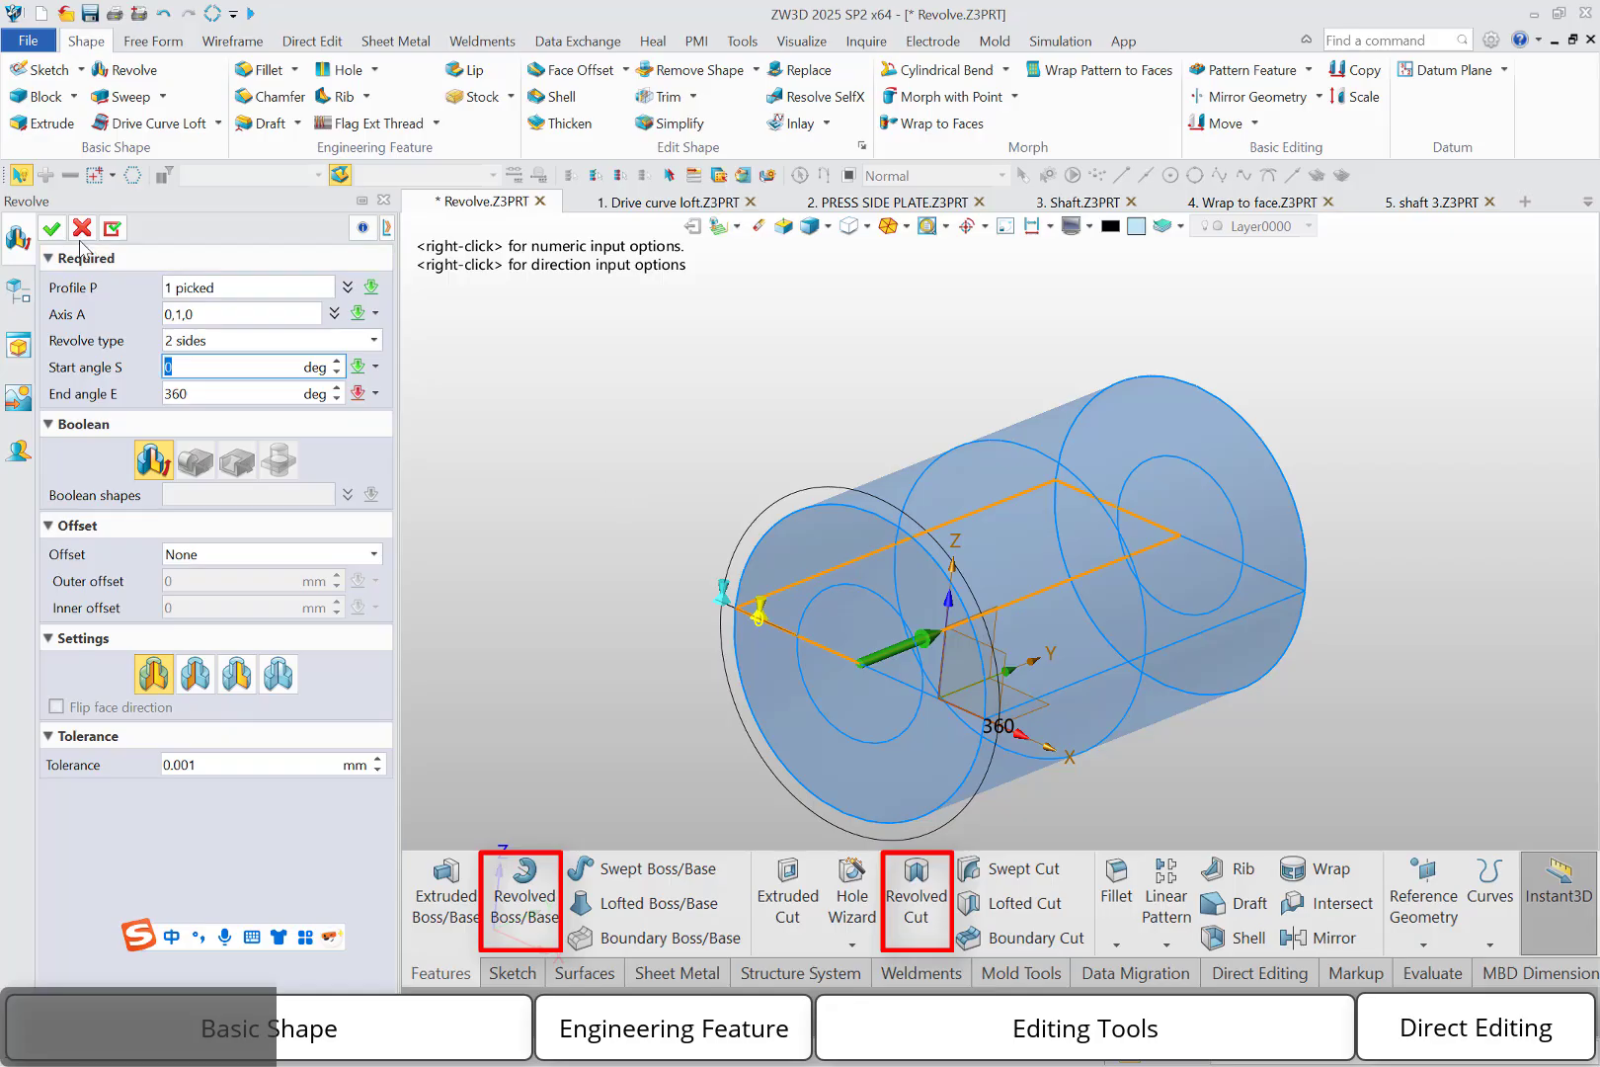
click(52, 228)
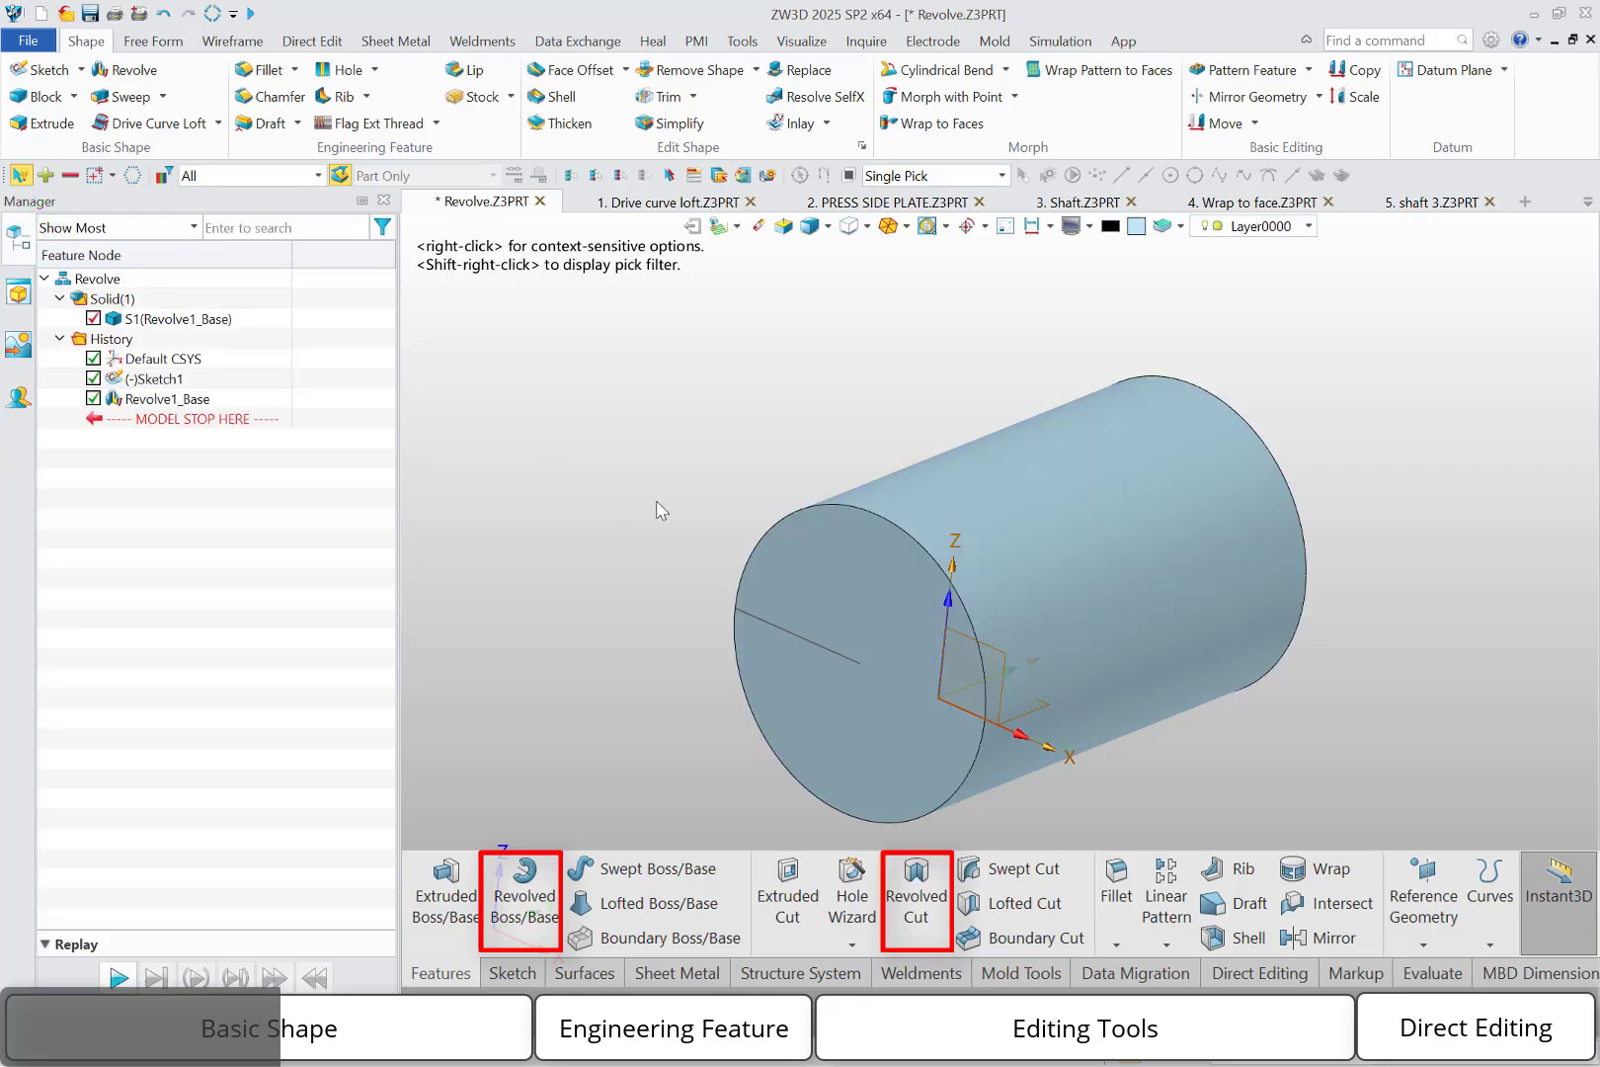
Roll back before the revolve and add a vertical construction axis to the rectangle sketch, about 46 mm from the Y axis beyond the rectangle.
drag(209, 419, 210, 395)
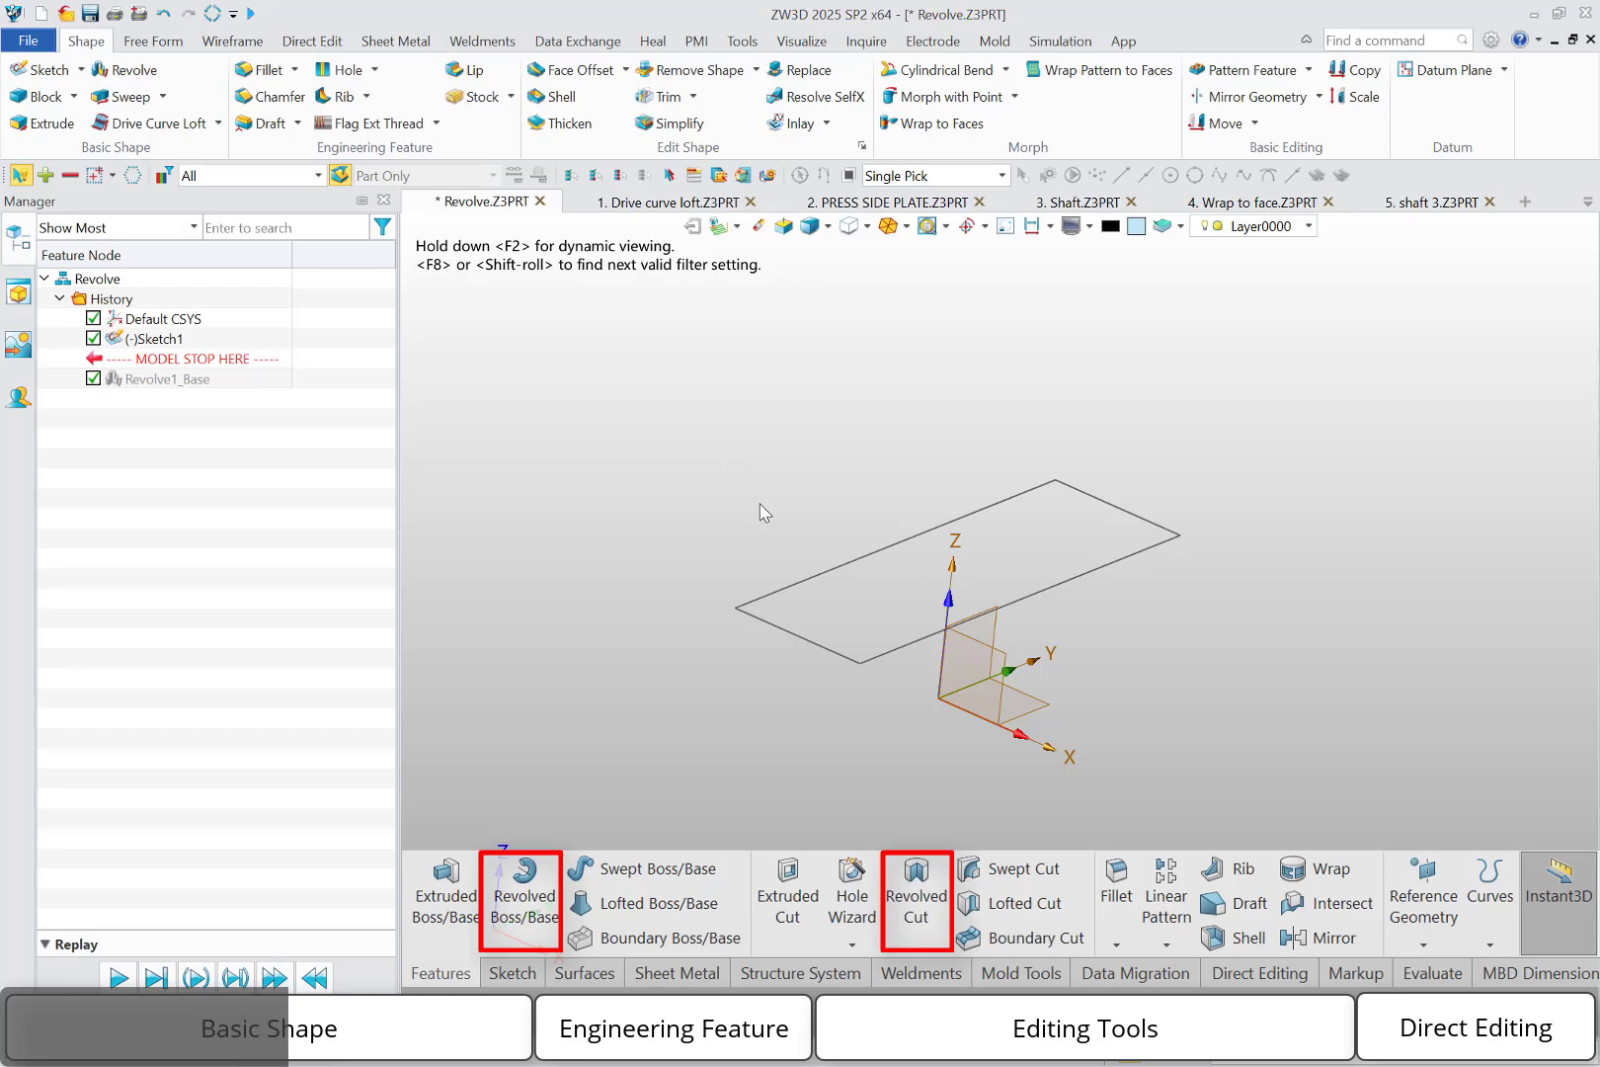
double_click(795, 583)
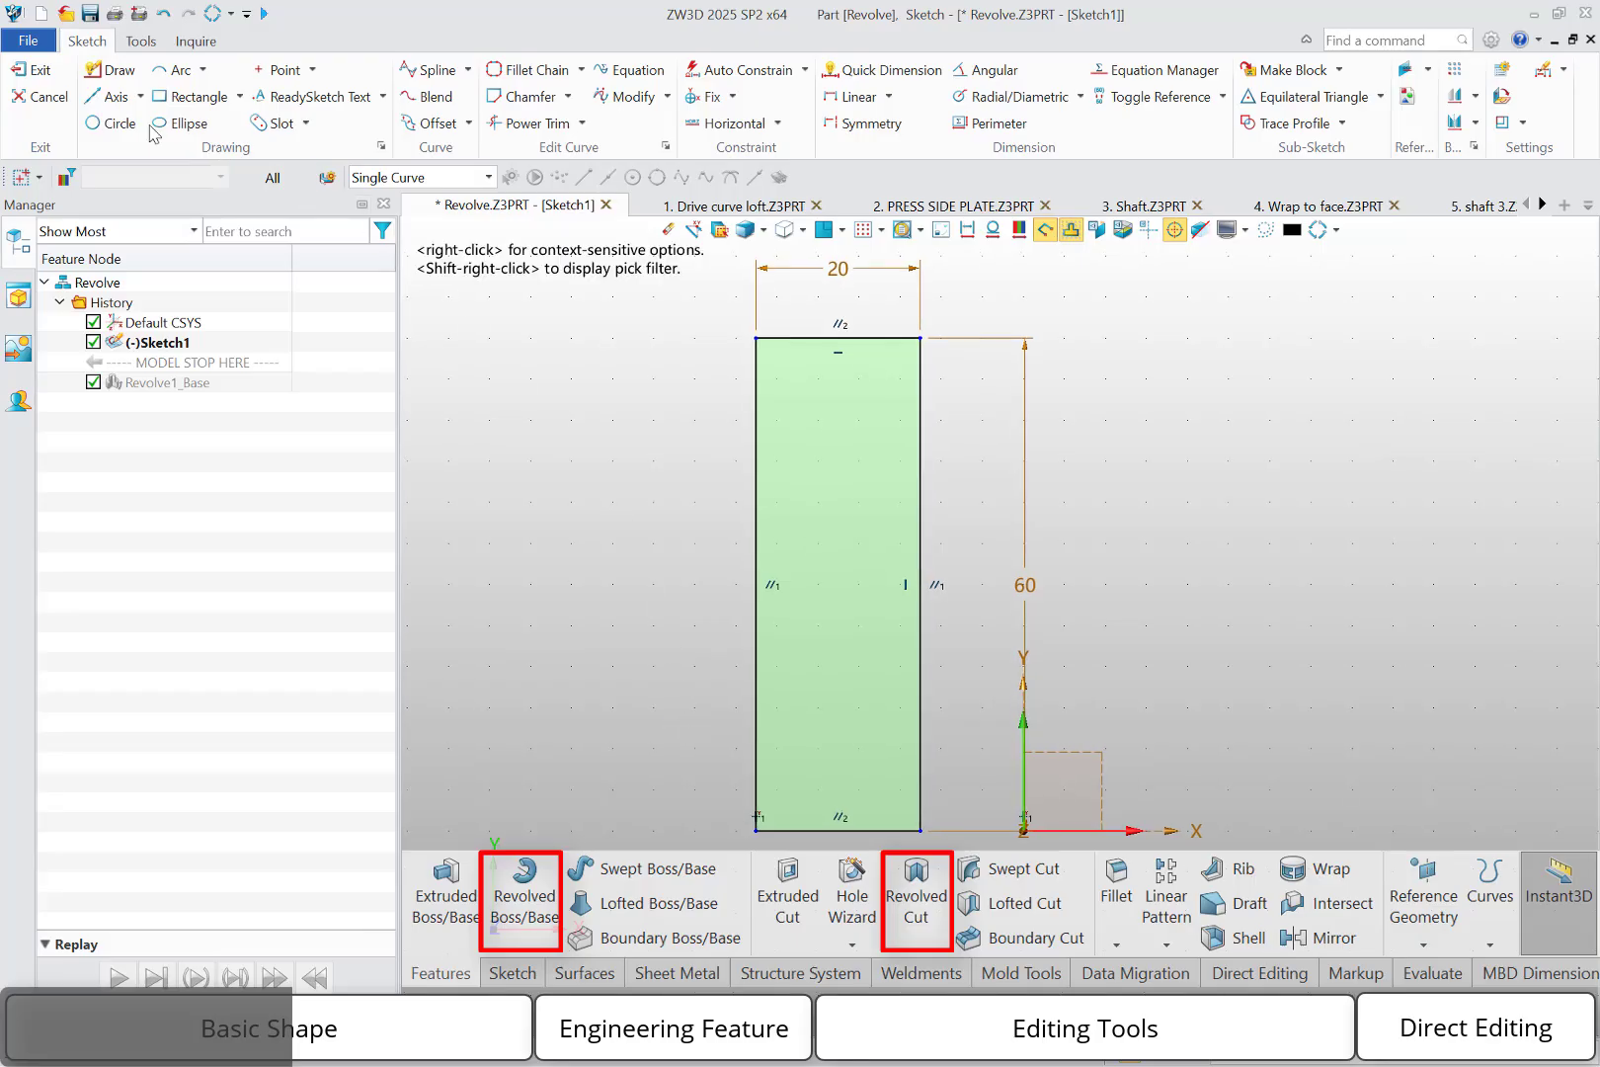
click(109, 96)
click(644, 324)
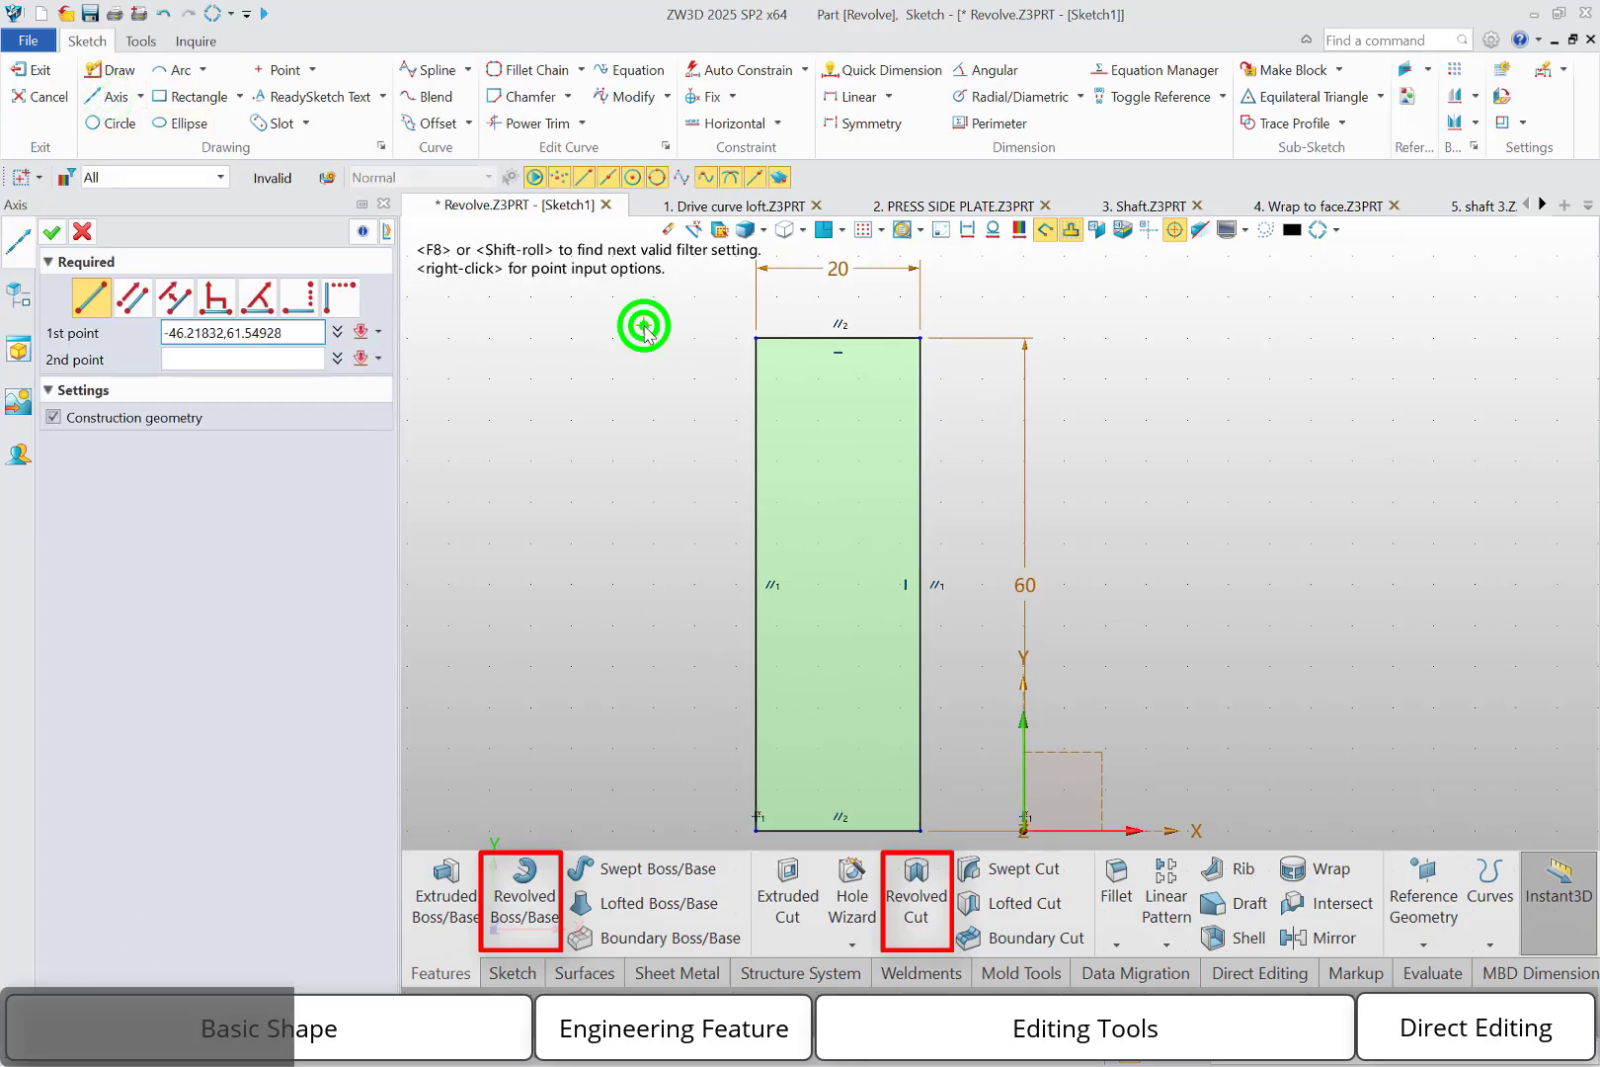
click(645, 628)
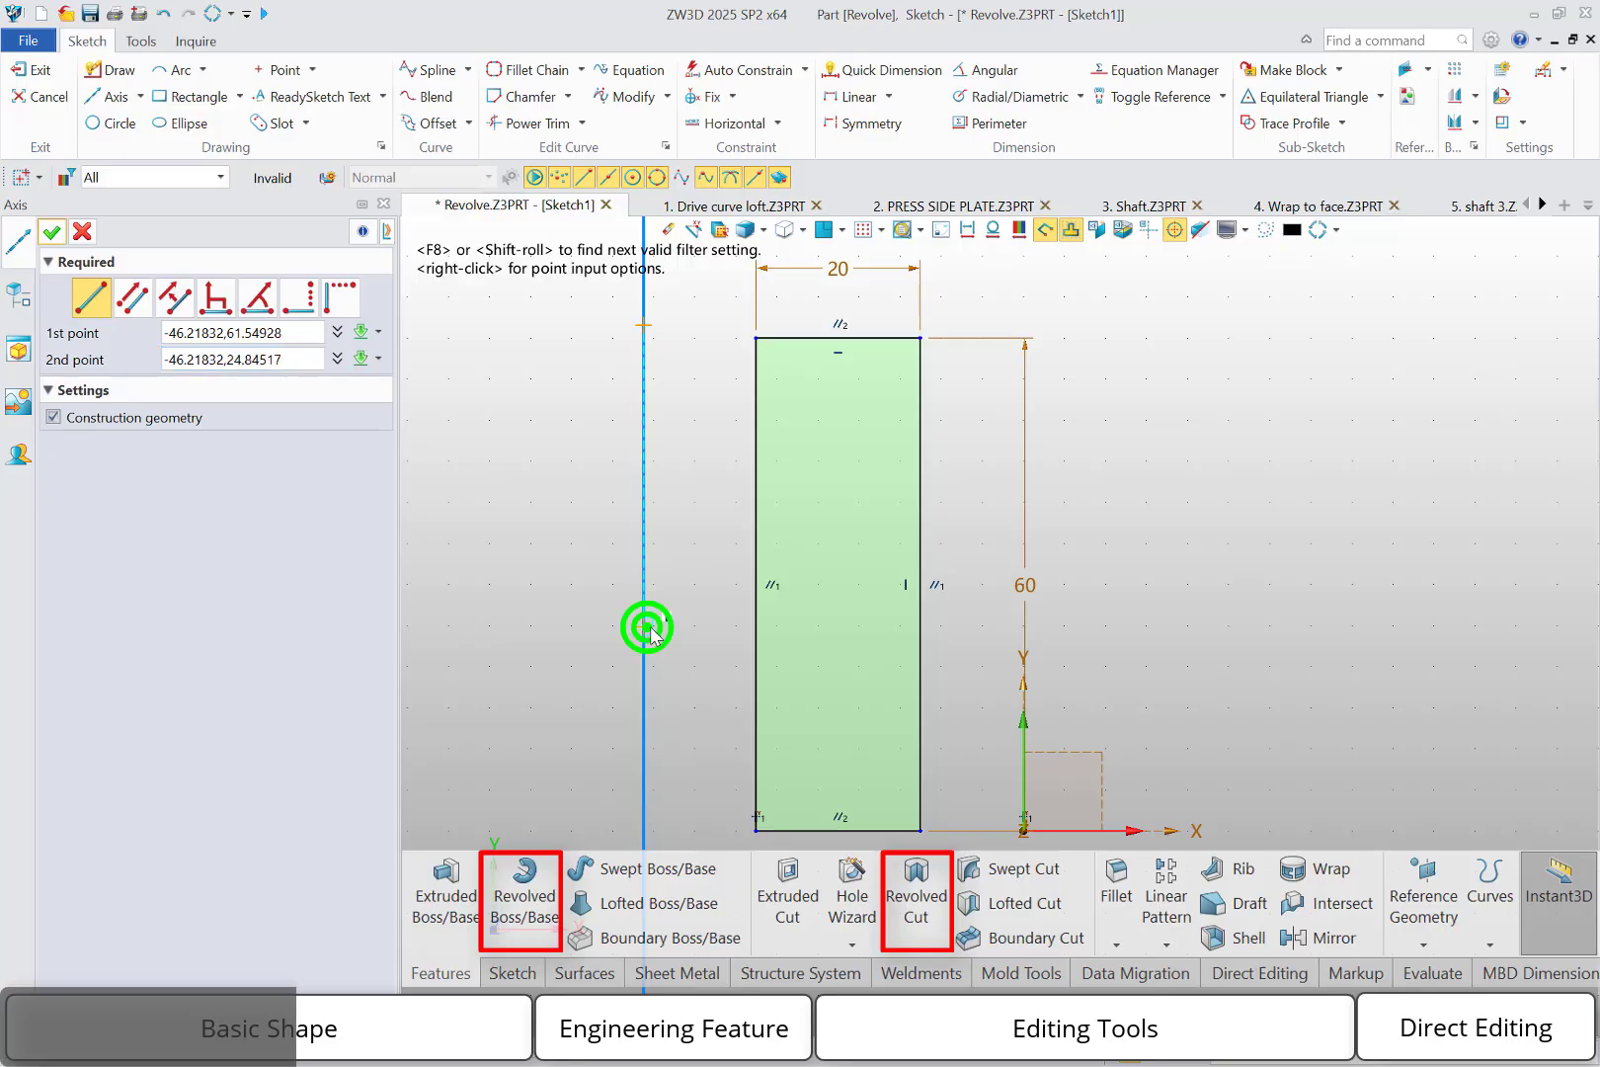
middle_click(689, 602)
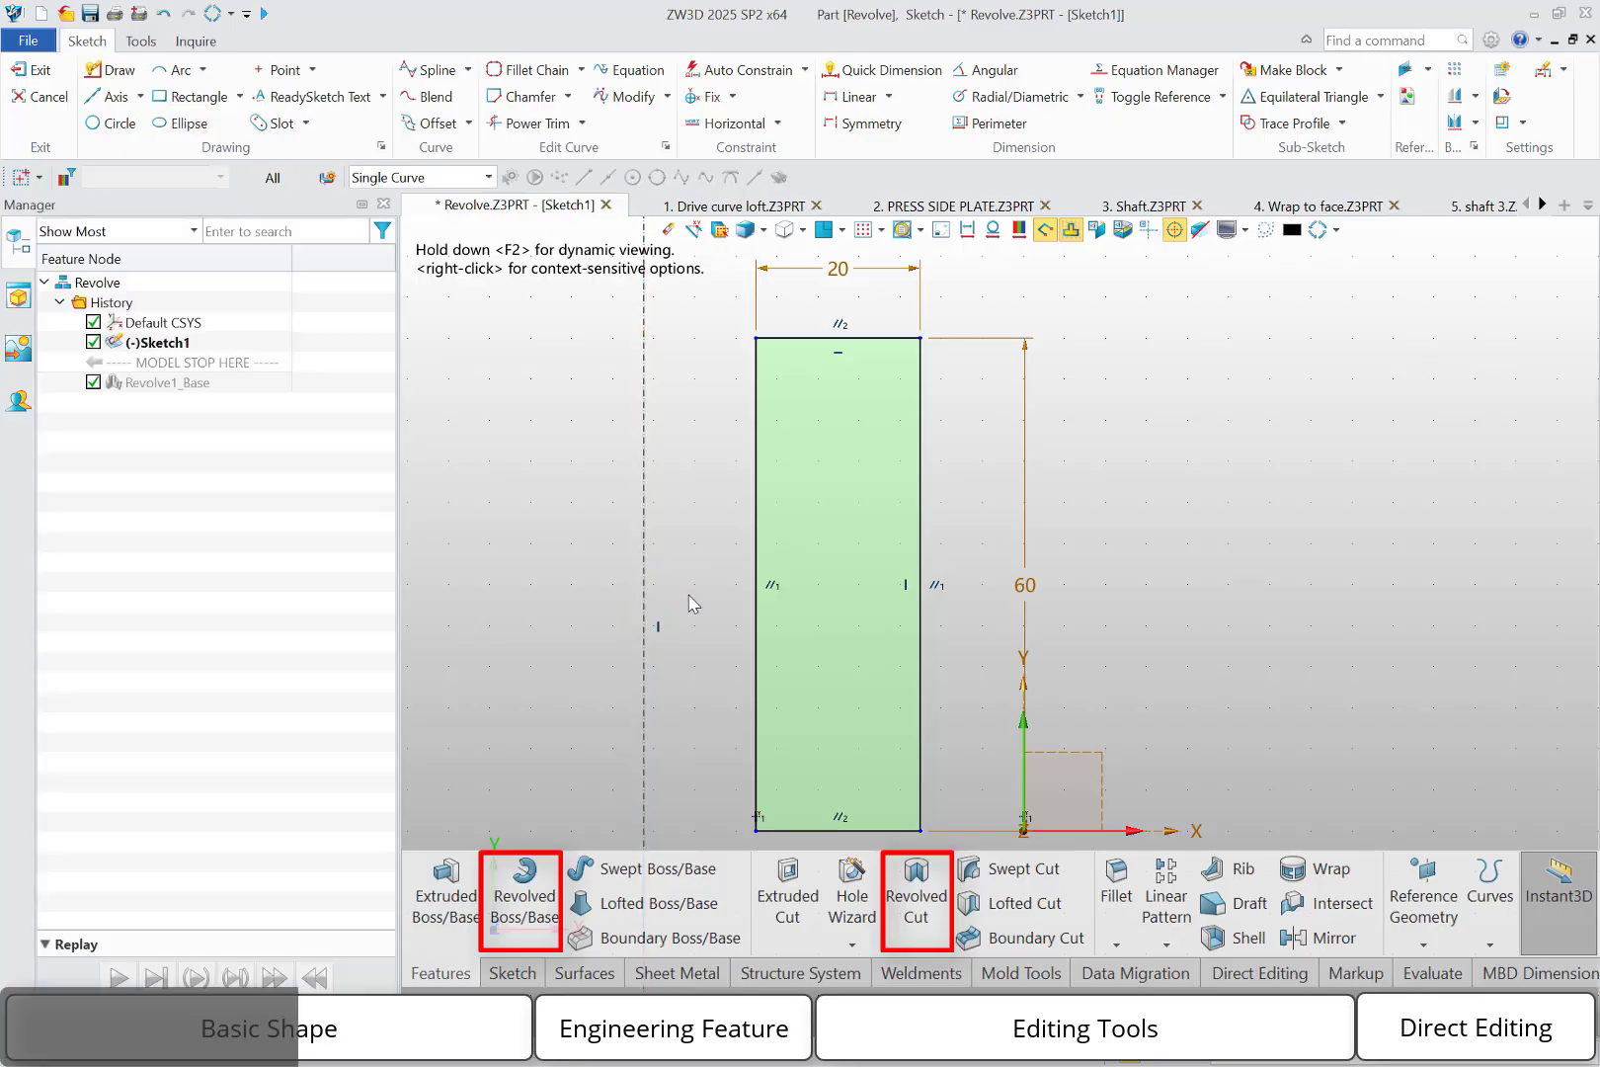
Dimension the construction axis 45 mm from the sketch's vertical datum axis and exit the sketch.
right_click(670, 583)
click(716, 563)
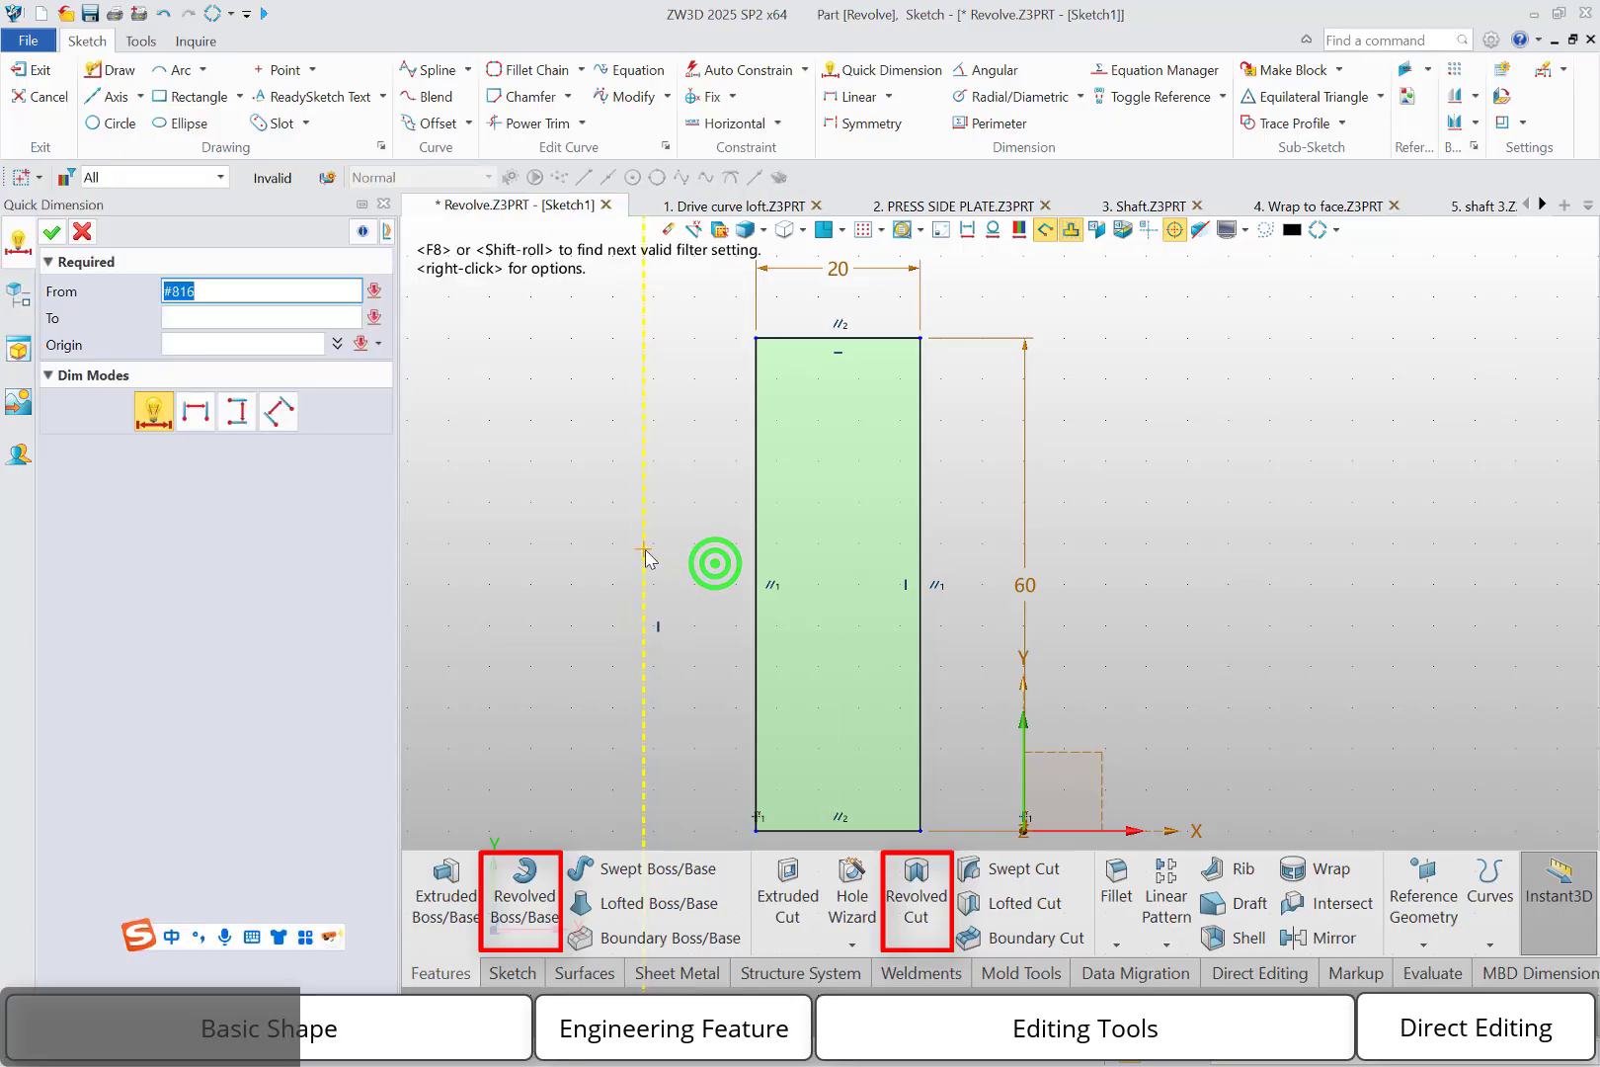
click(645, 551)
click(1024, 817)
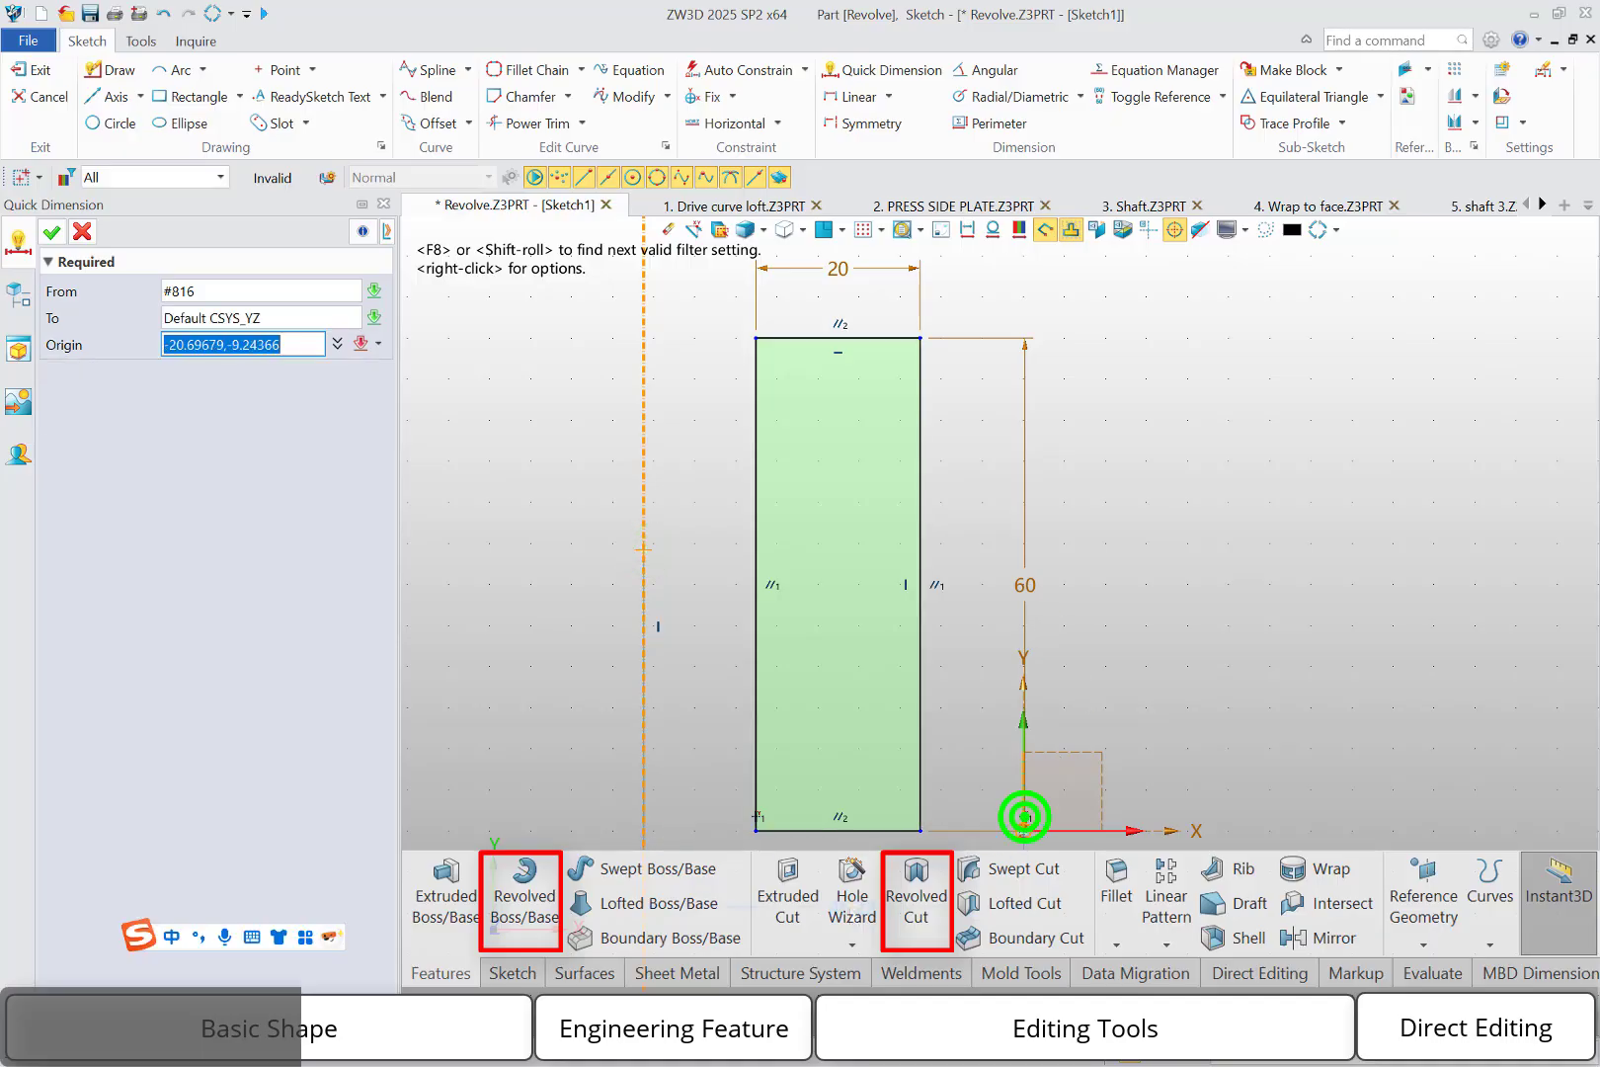
click(830, 910)
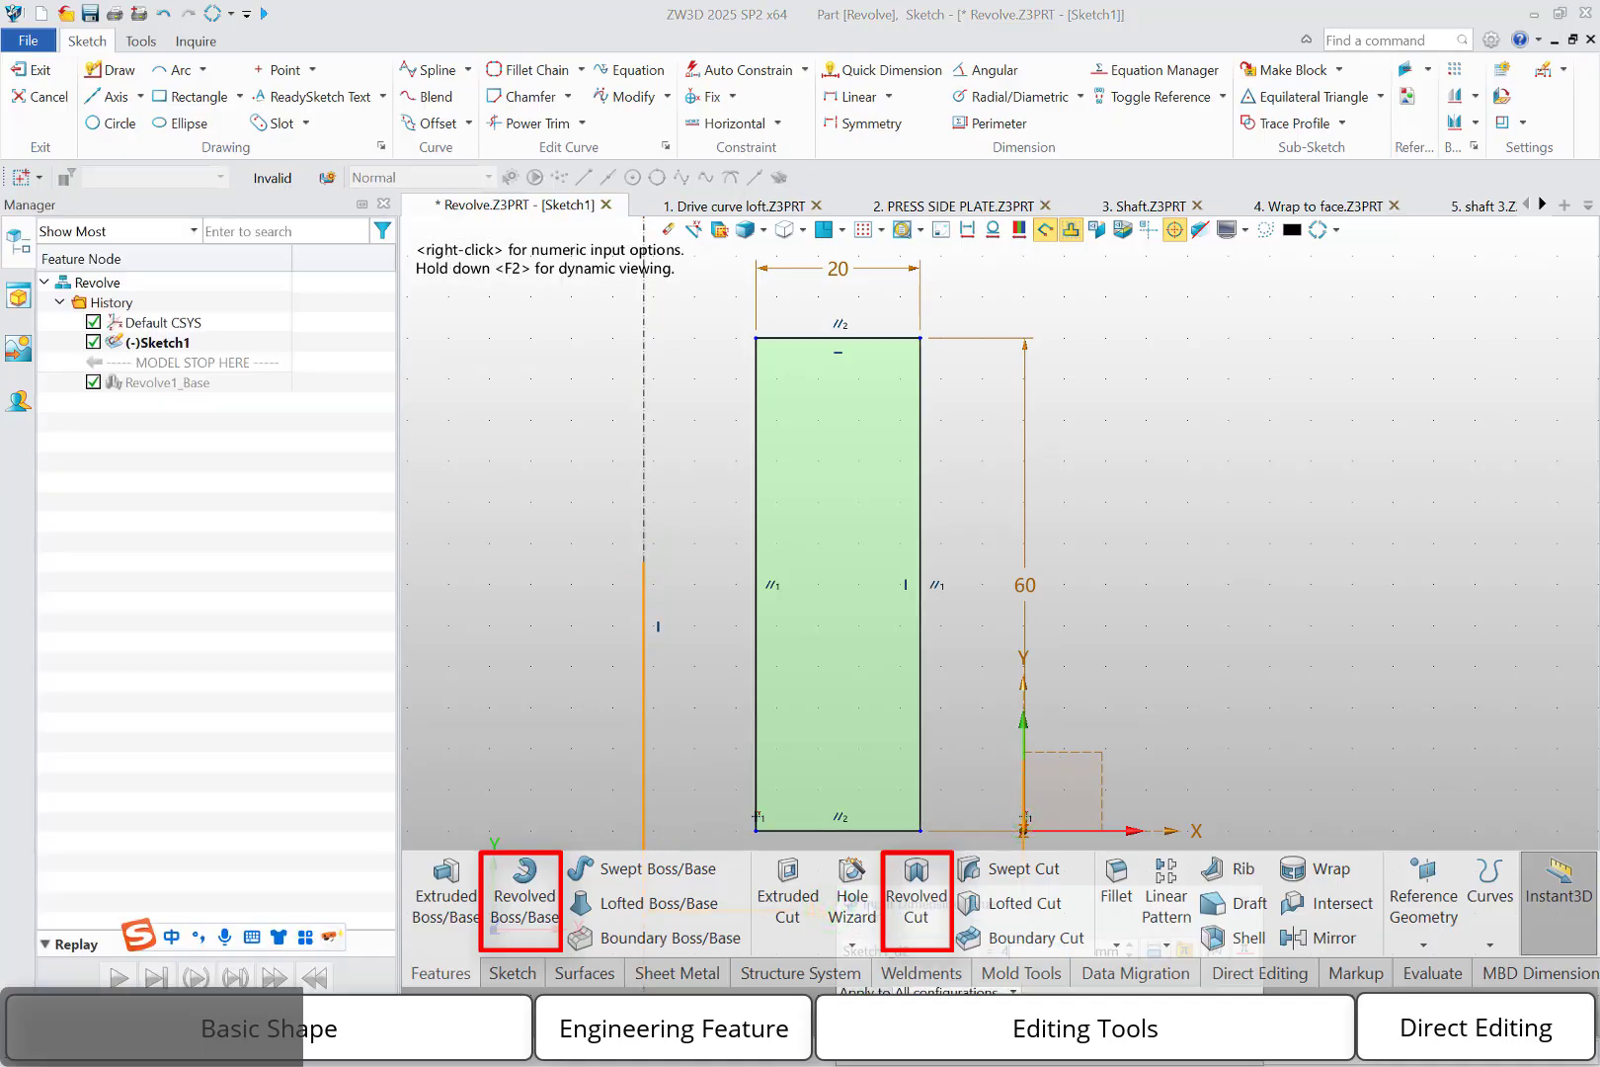
key(Return)
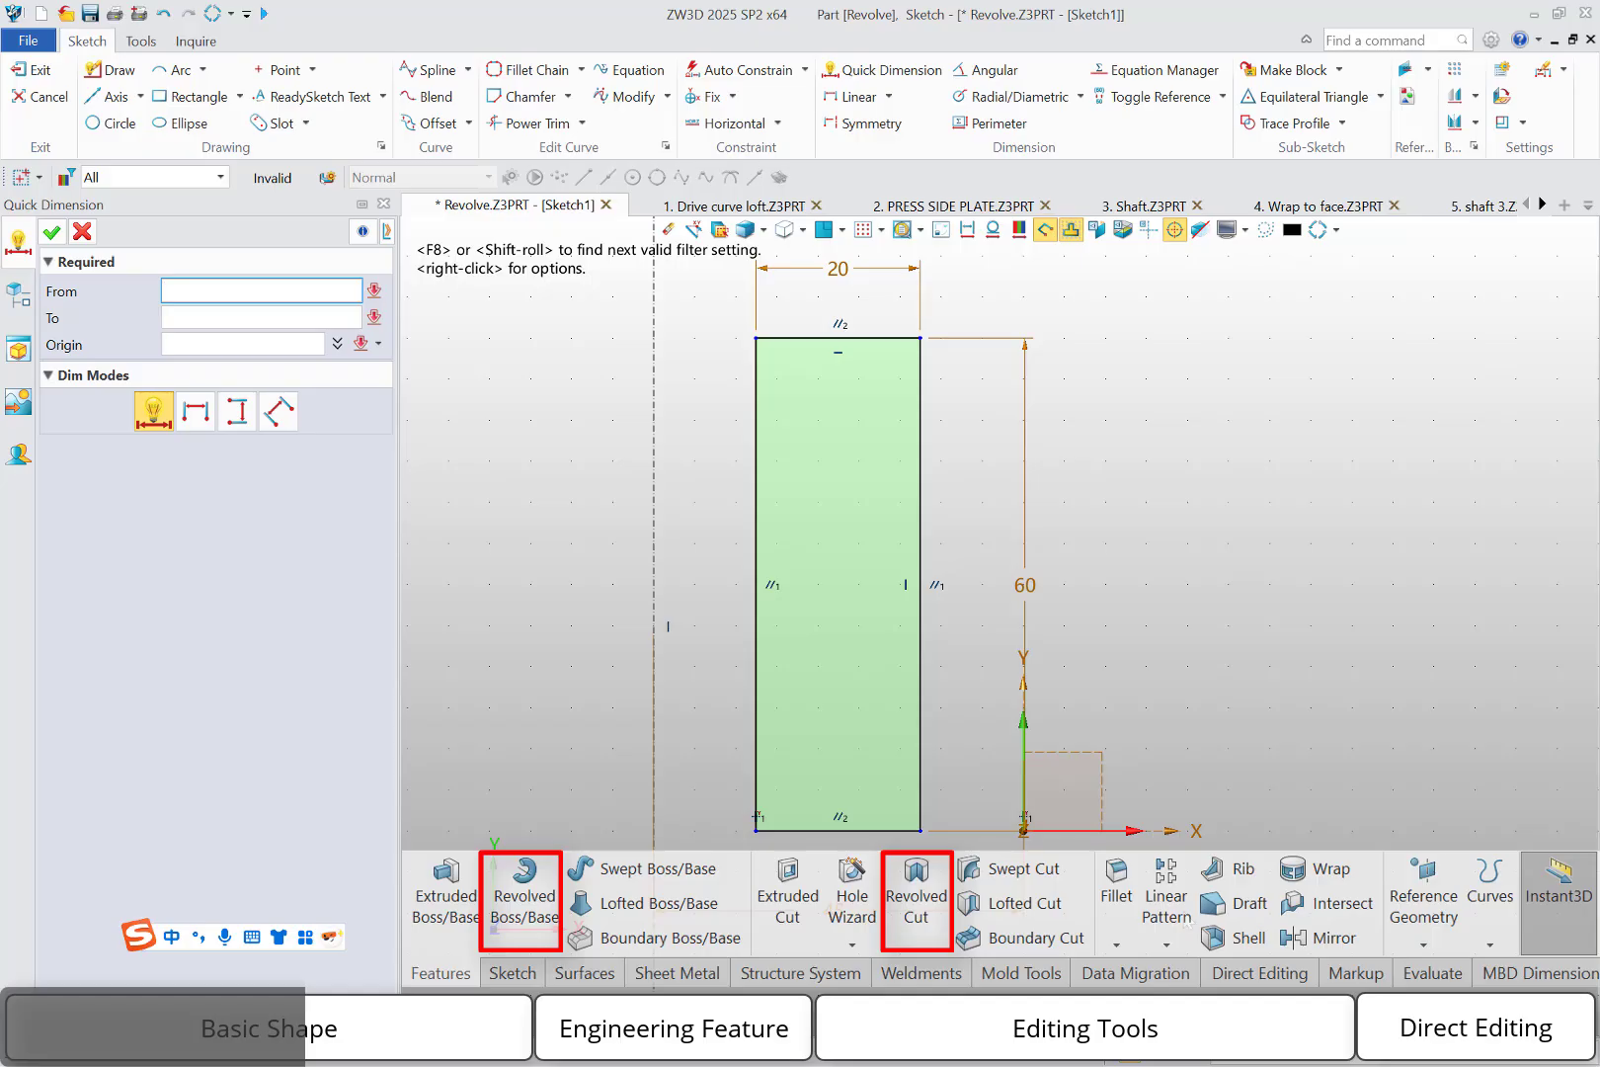
key(Escape)
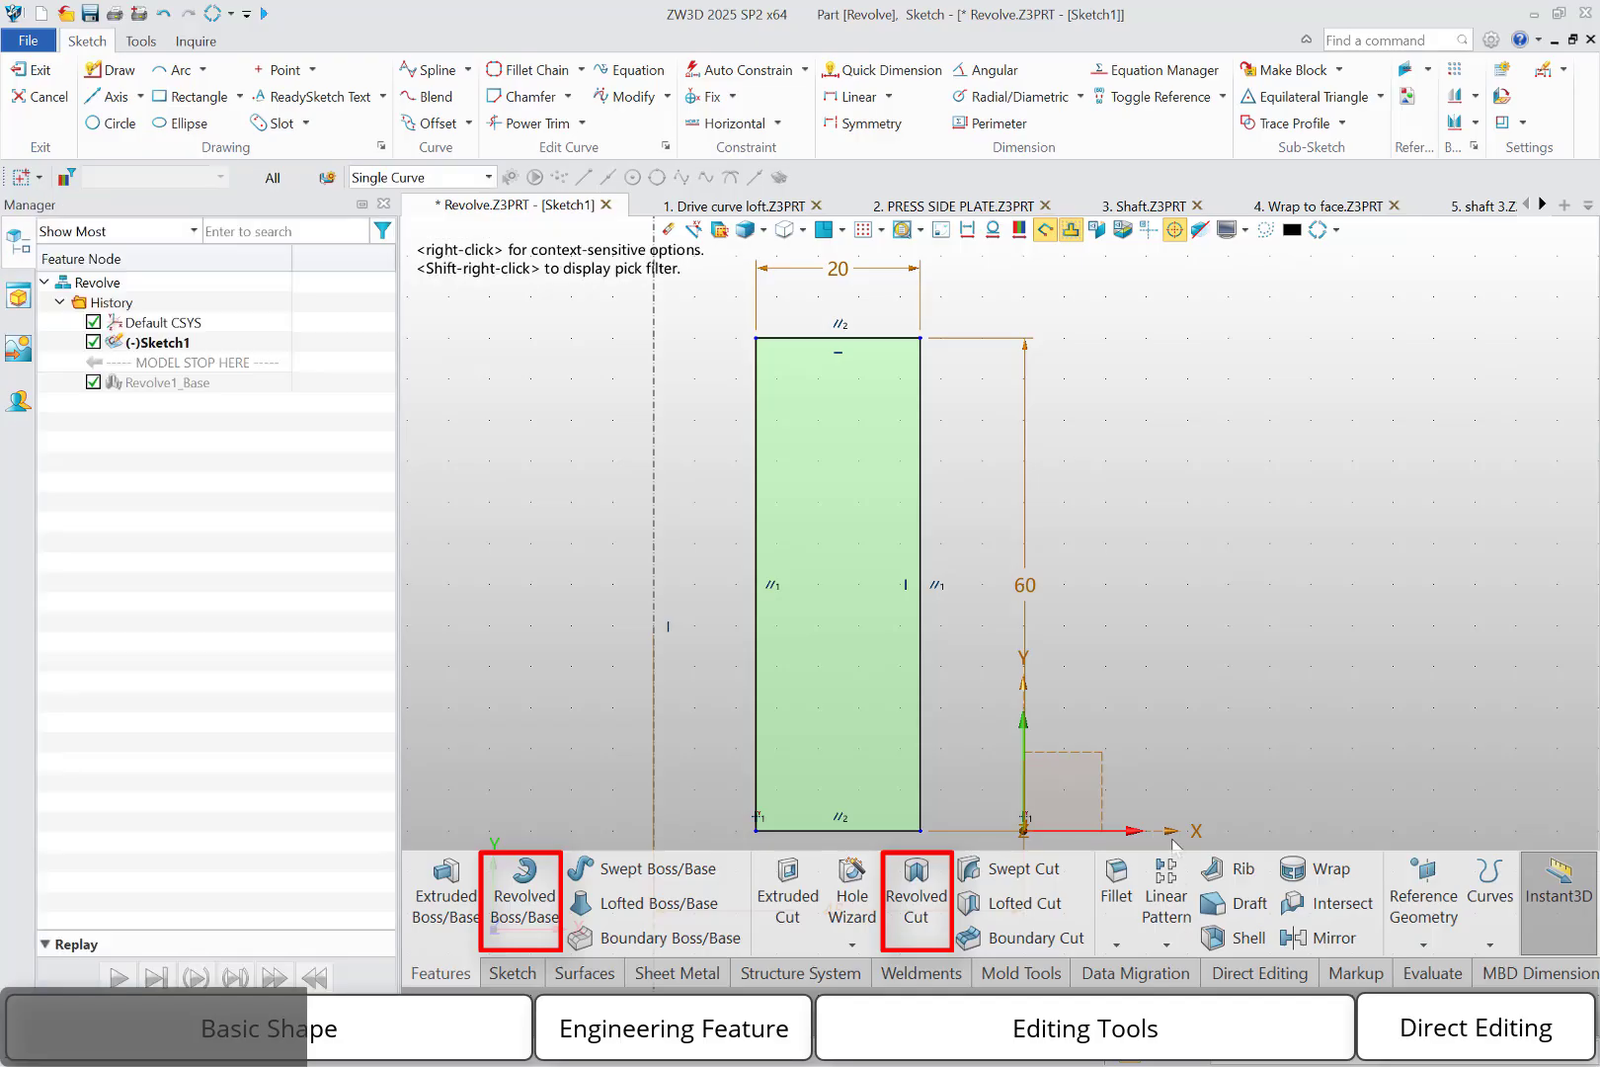
right_click(1222, 670)
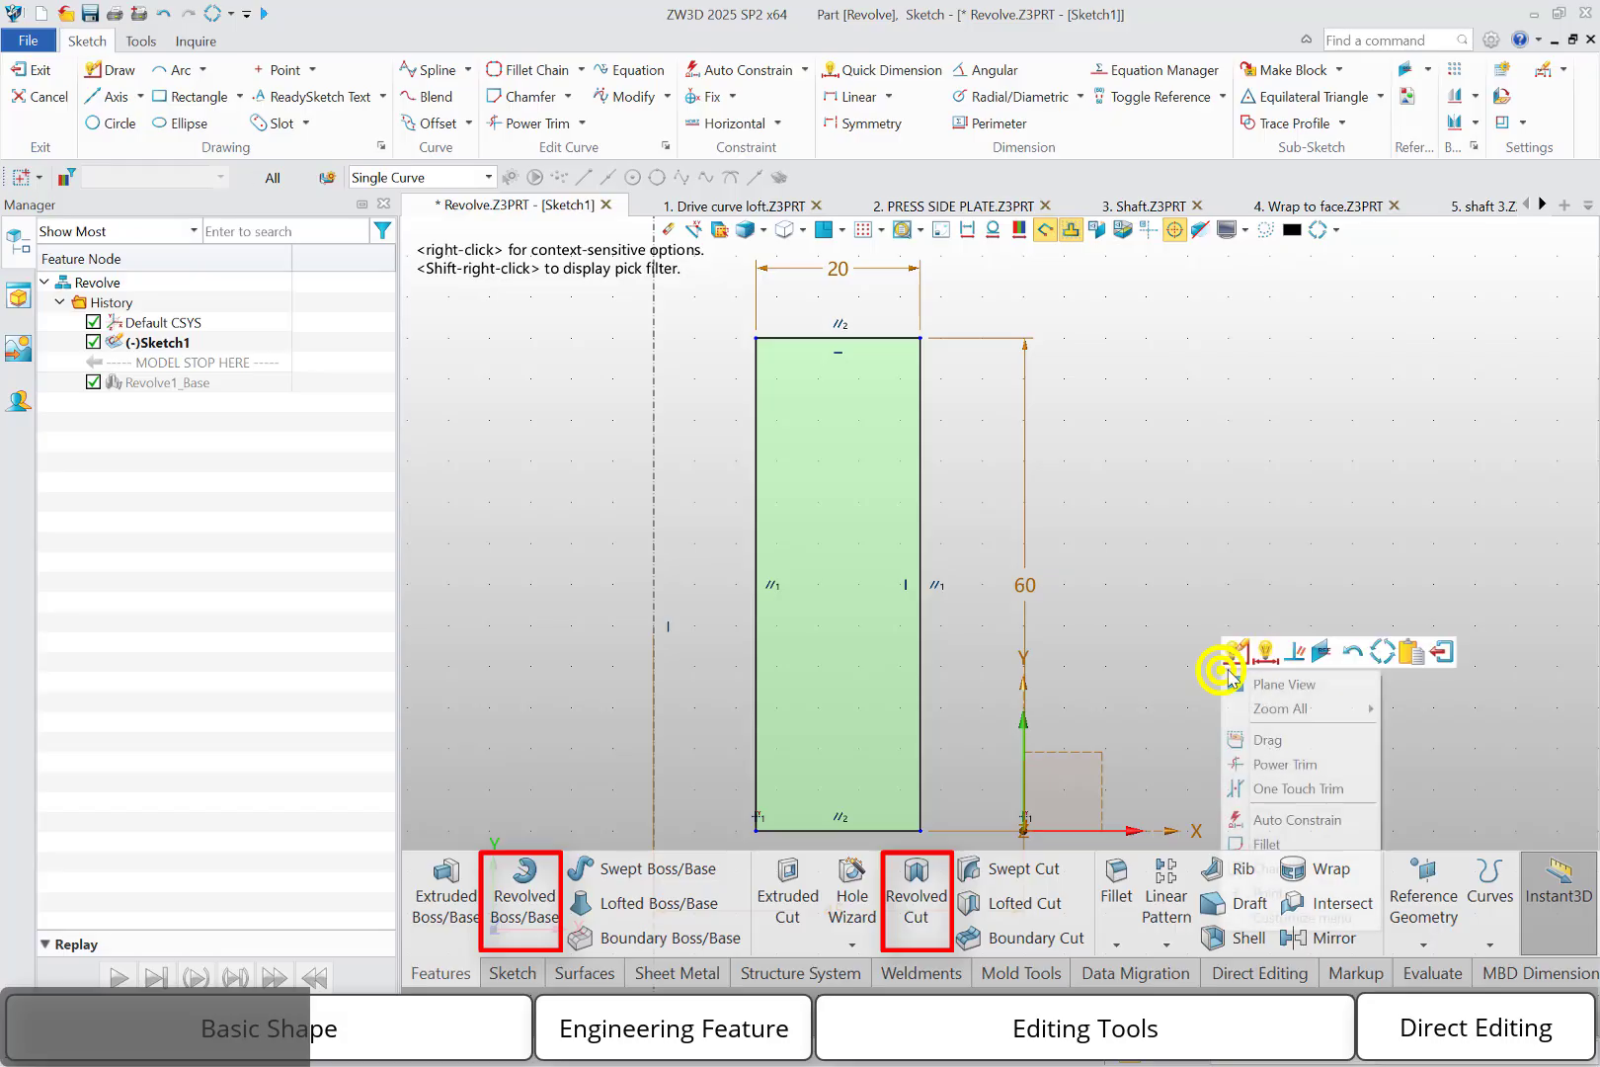
click(1448, 654)
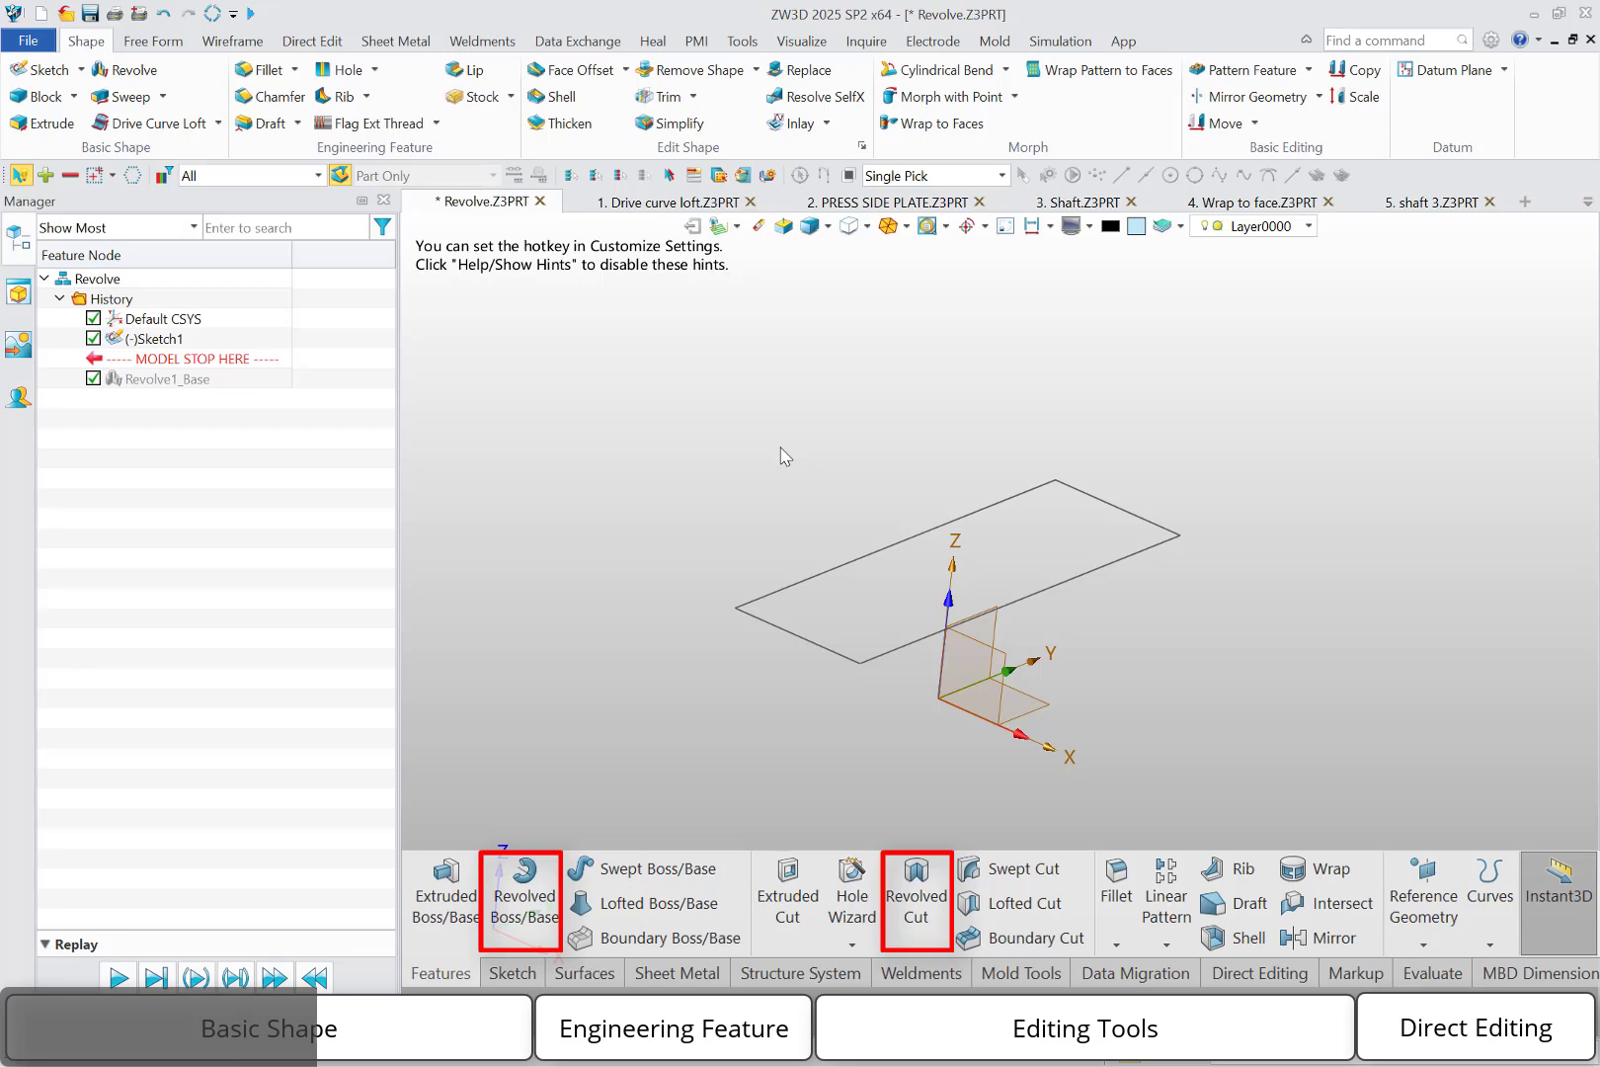
Reopen Sketch1, toggle the vertical axis from construction geometry to a regular sketch entity, and exit the sketch.
double_click(178, 341)
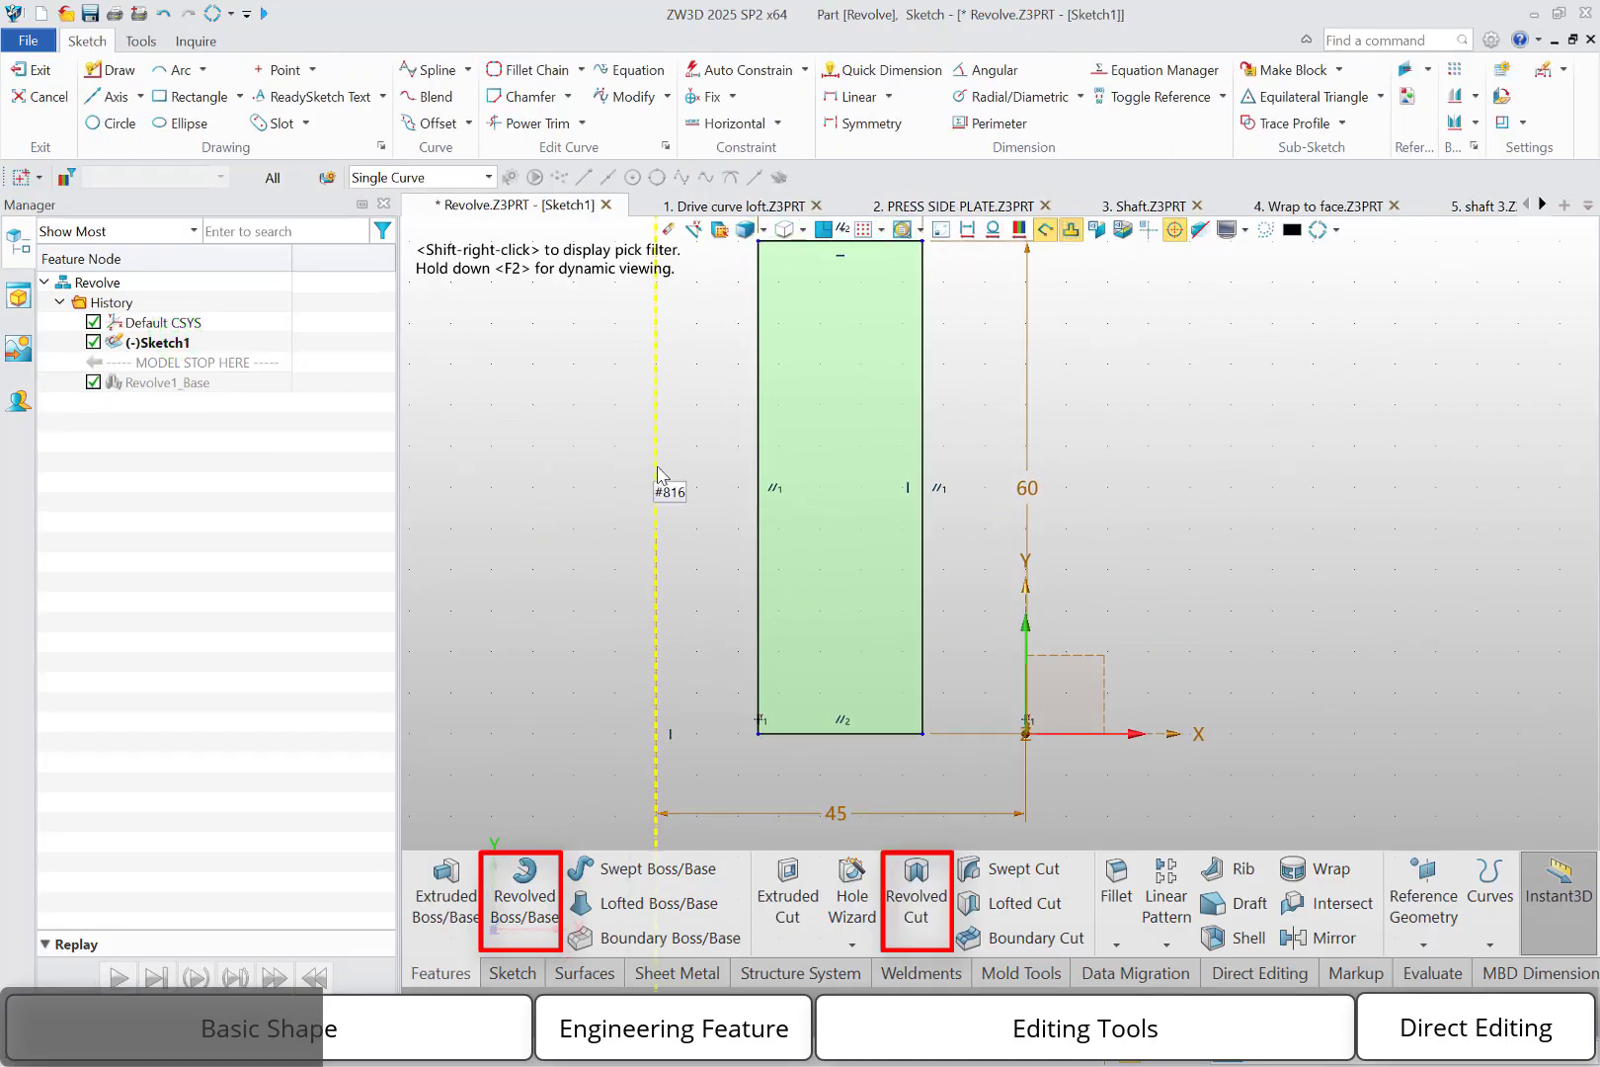
right_click(657, 472)
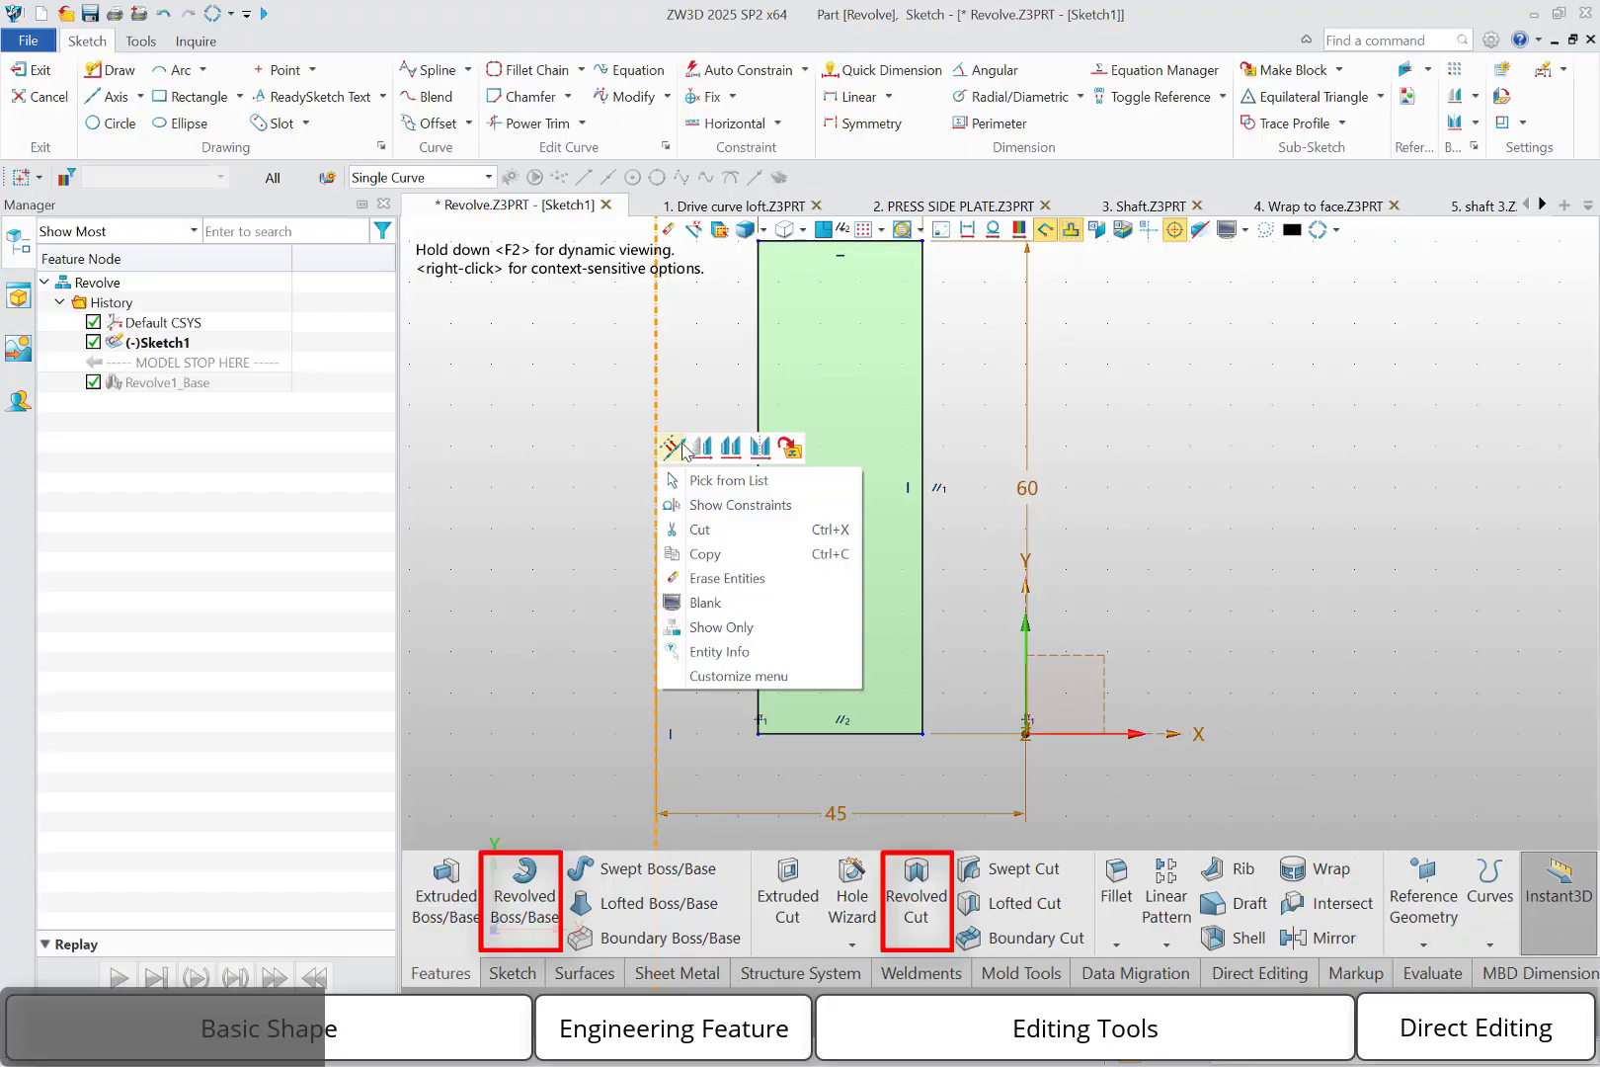
click(675, 450)
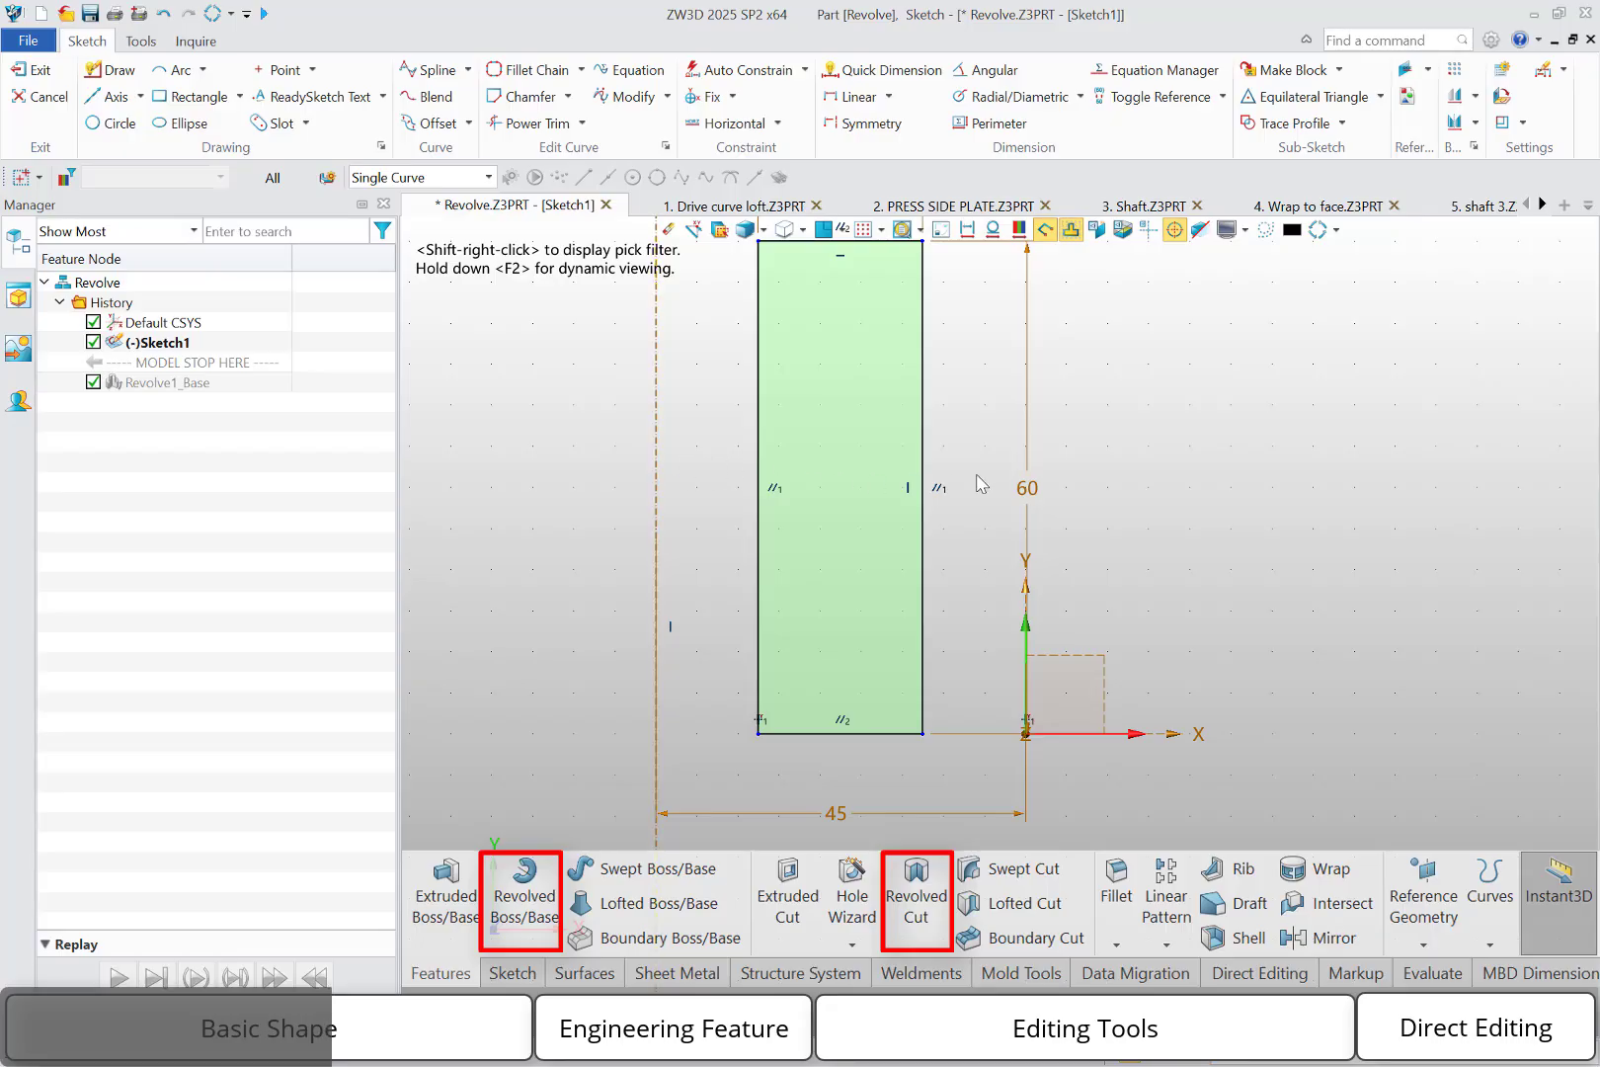
right_click(1136, 474)
click(1364, 453)
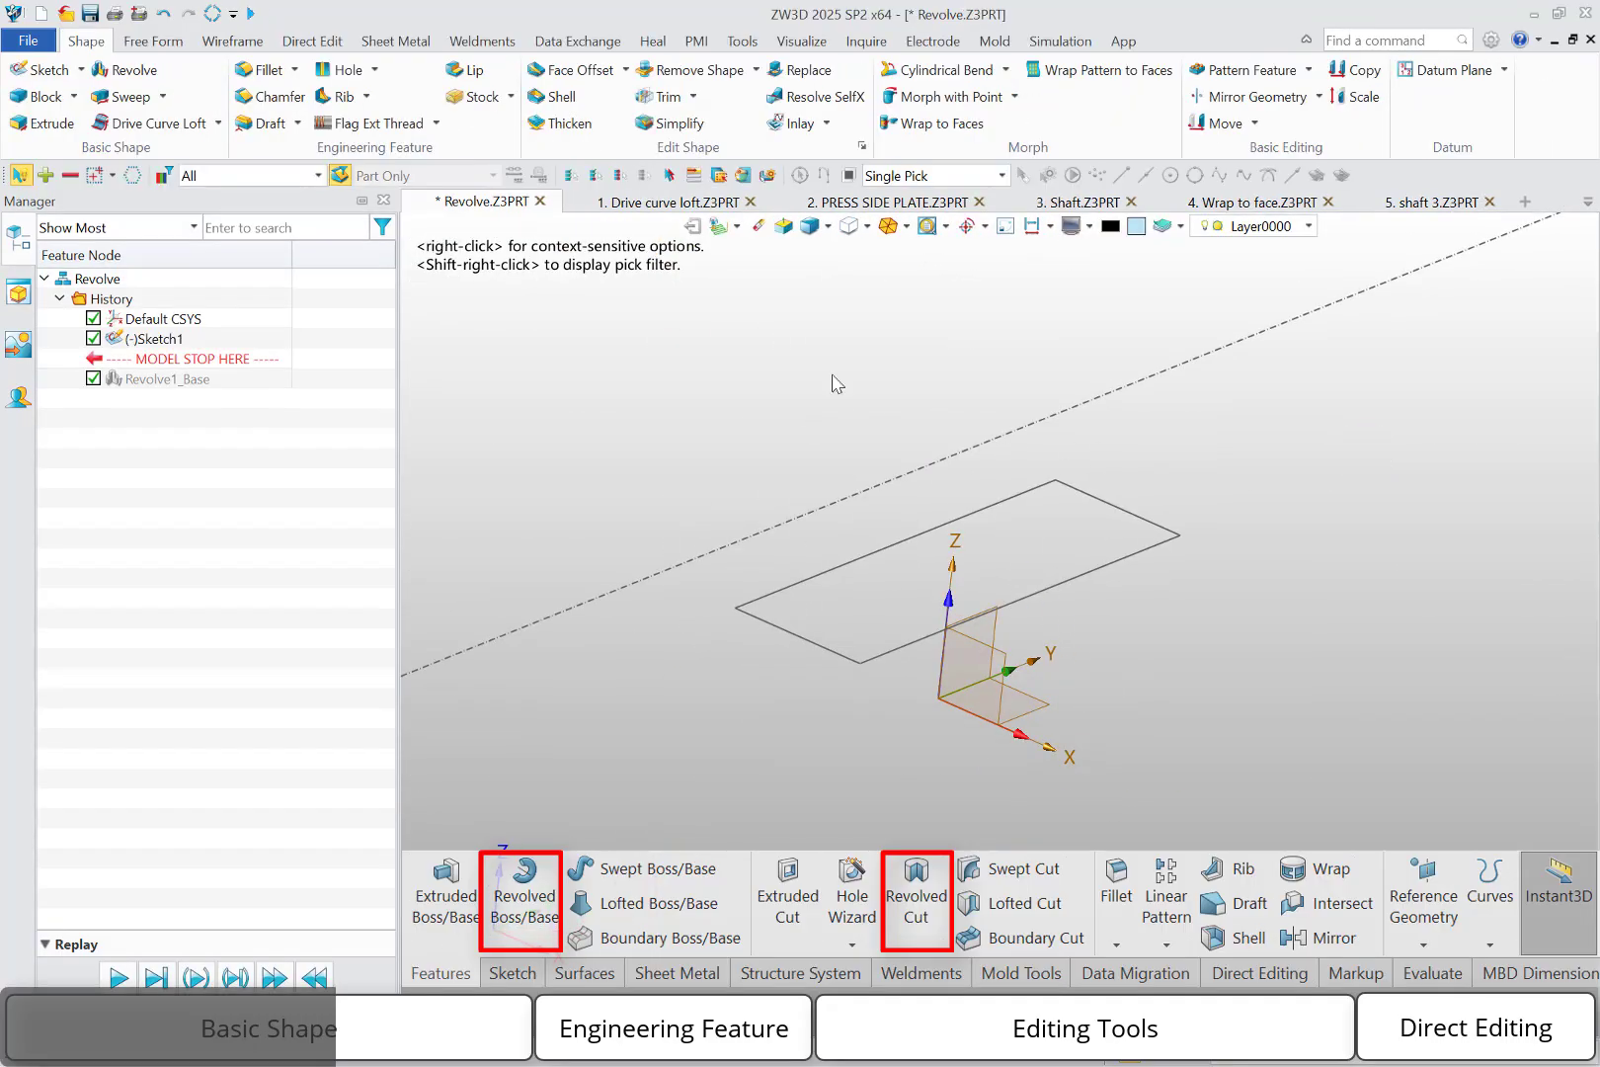
Revolve the rectangle sketch from 0 to 360 degrees around its sketched axis as a base body.
click(149, 70)
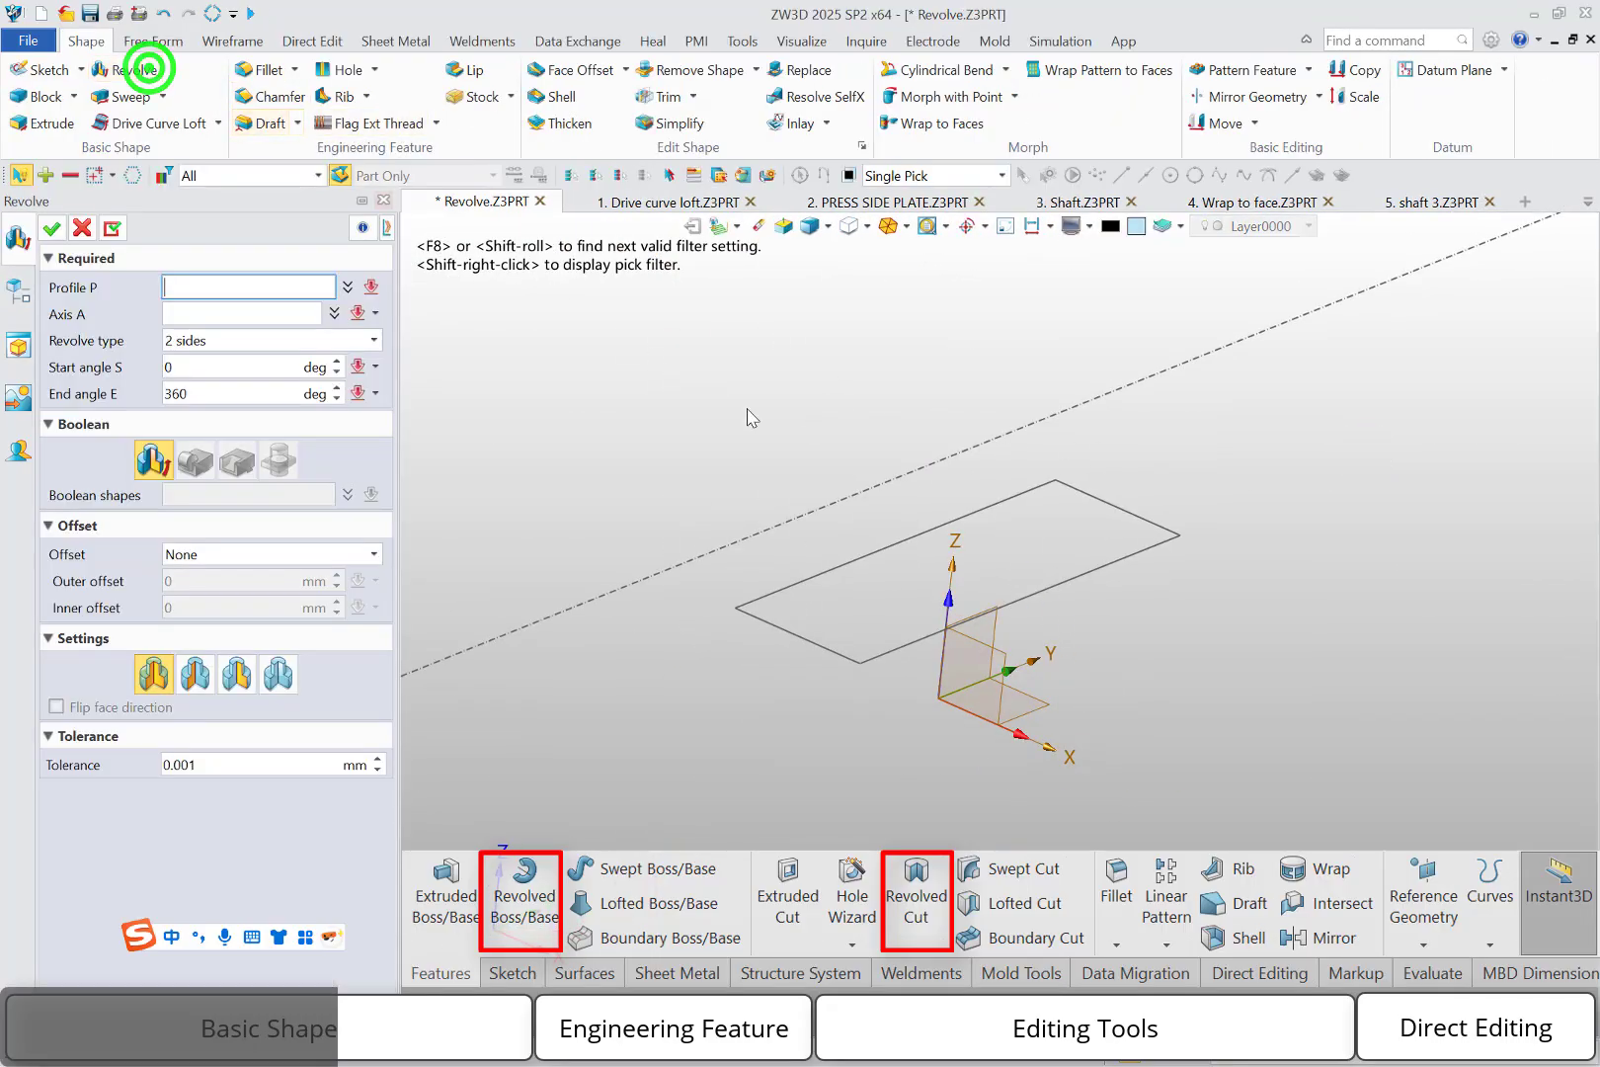
click(832, 571)
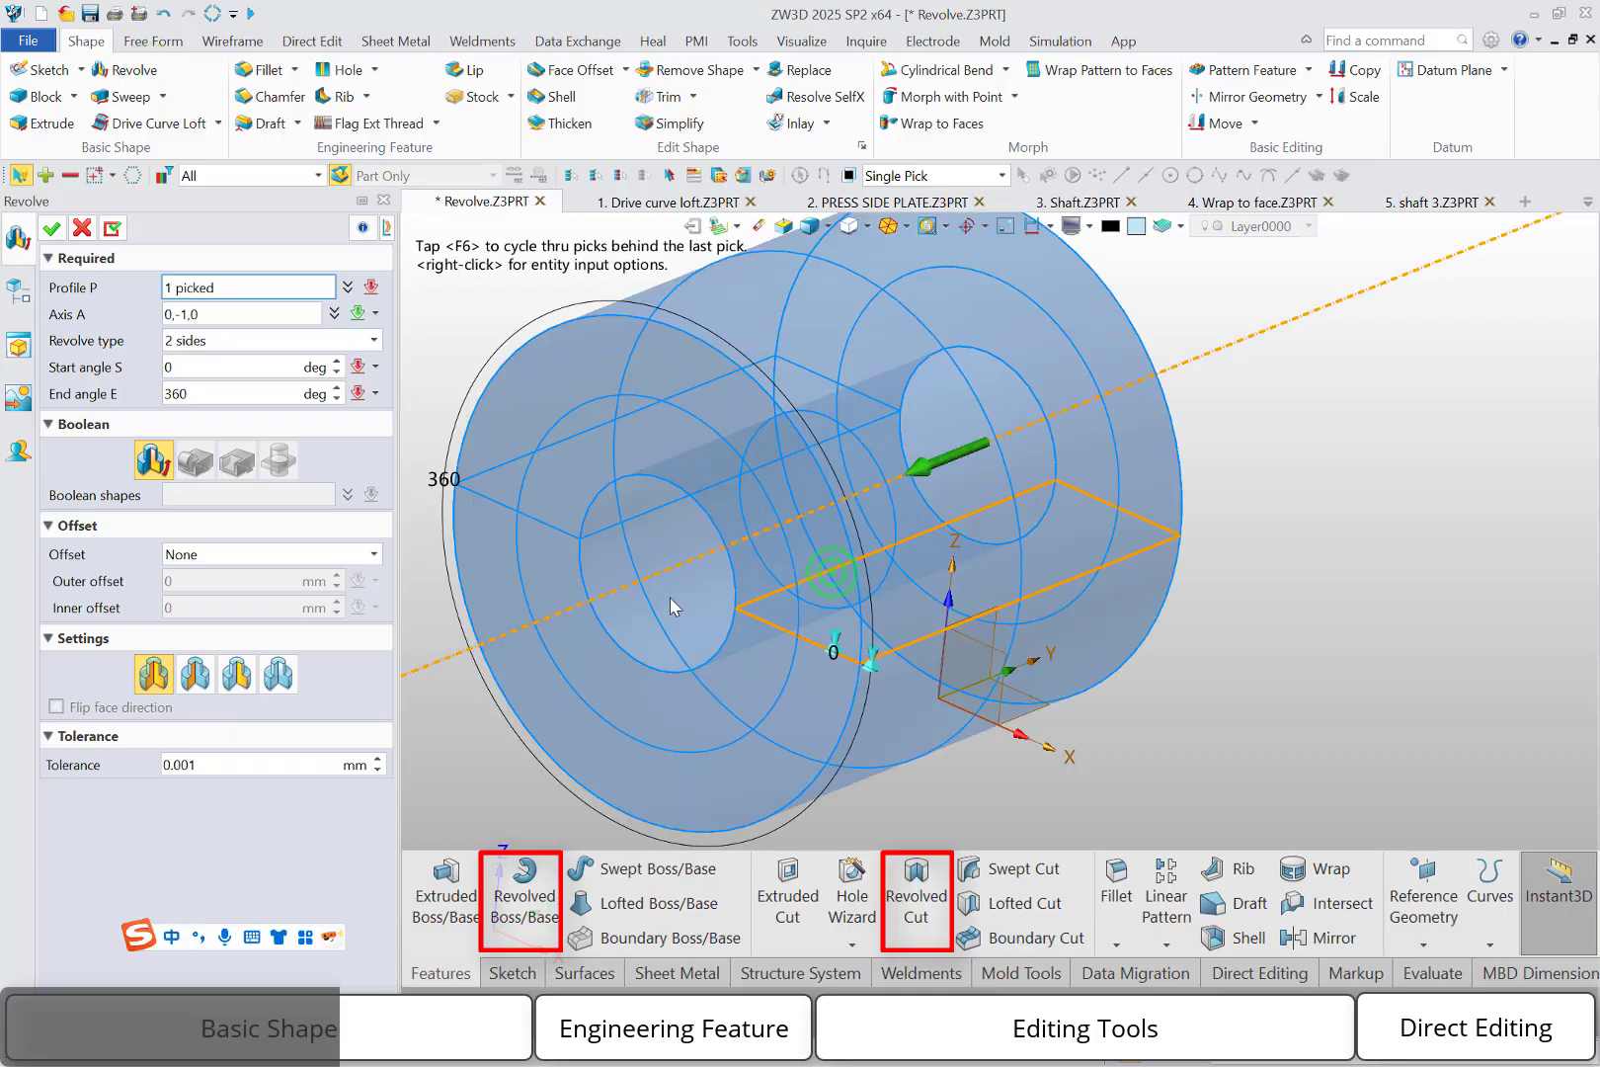
click(51, 228)
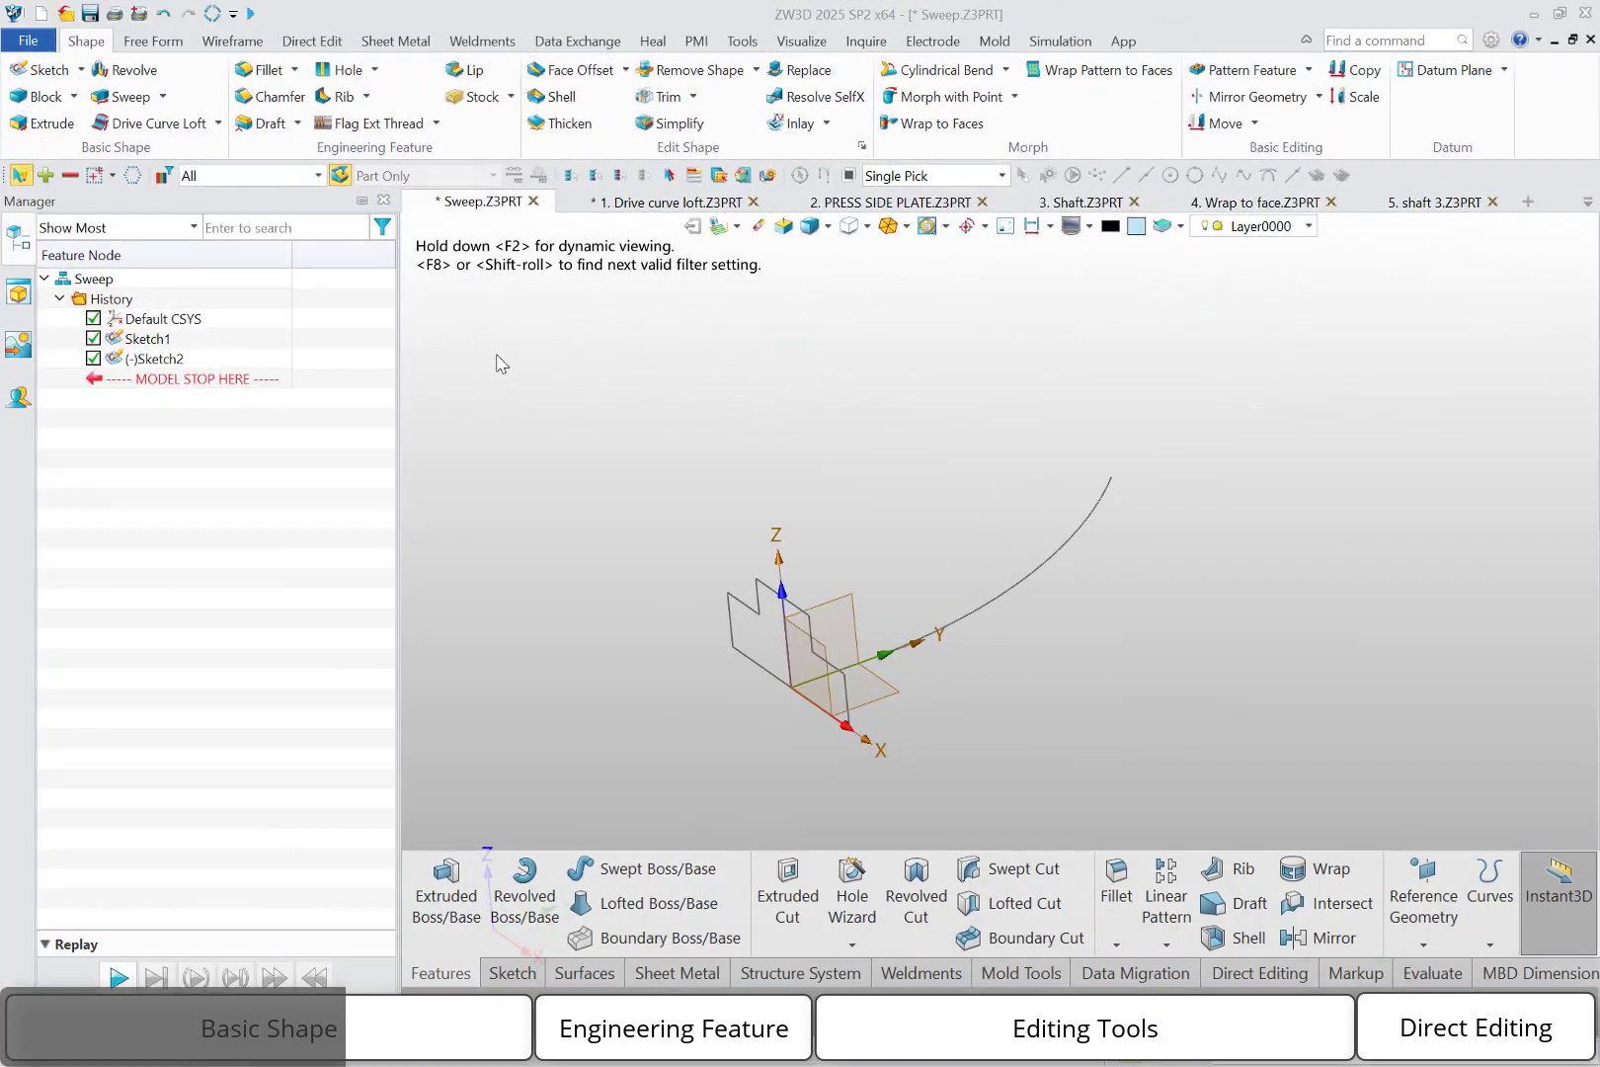
Sweep the stepped profile sketch along the curved path sketch as a base body with the frame at the intersection.
click(161, 96)
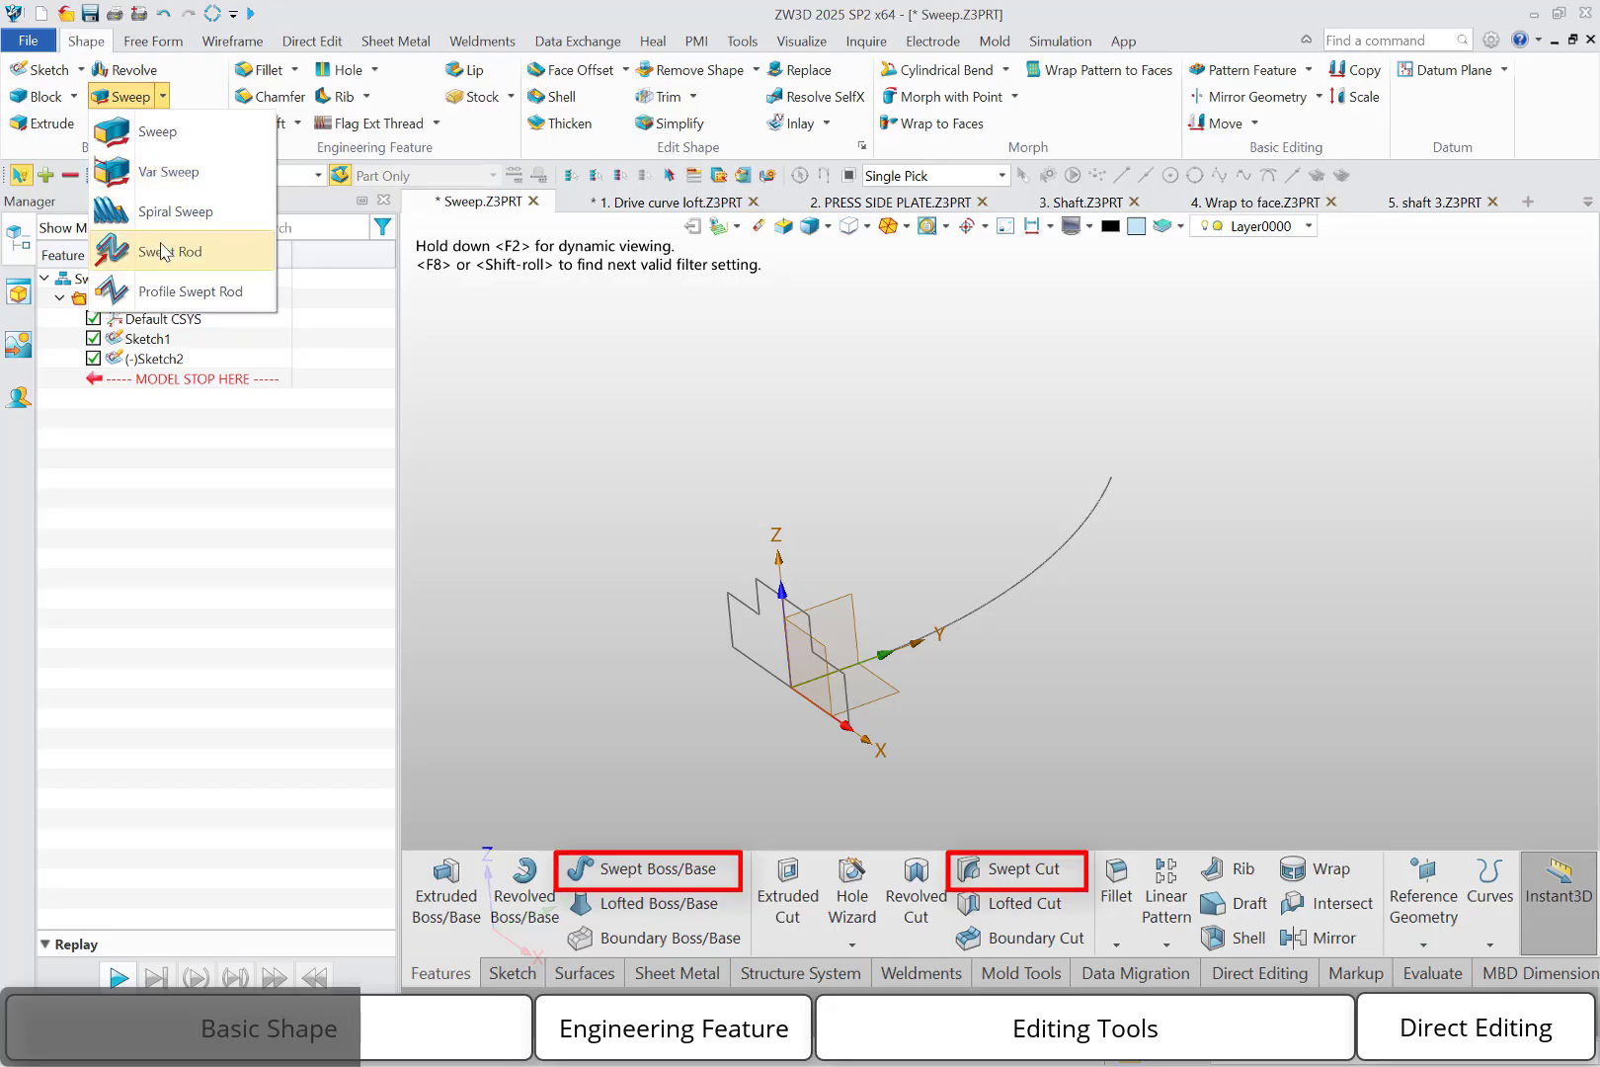
click(164, 134)
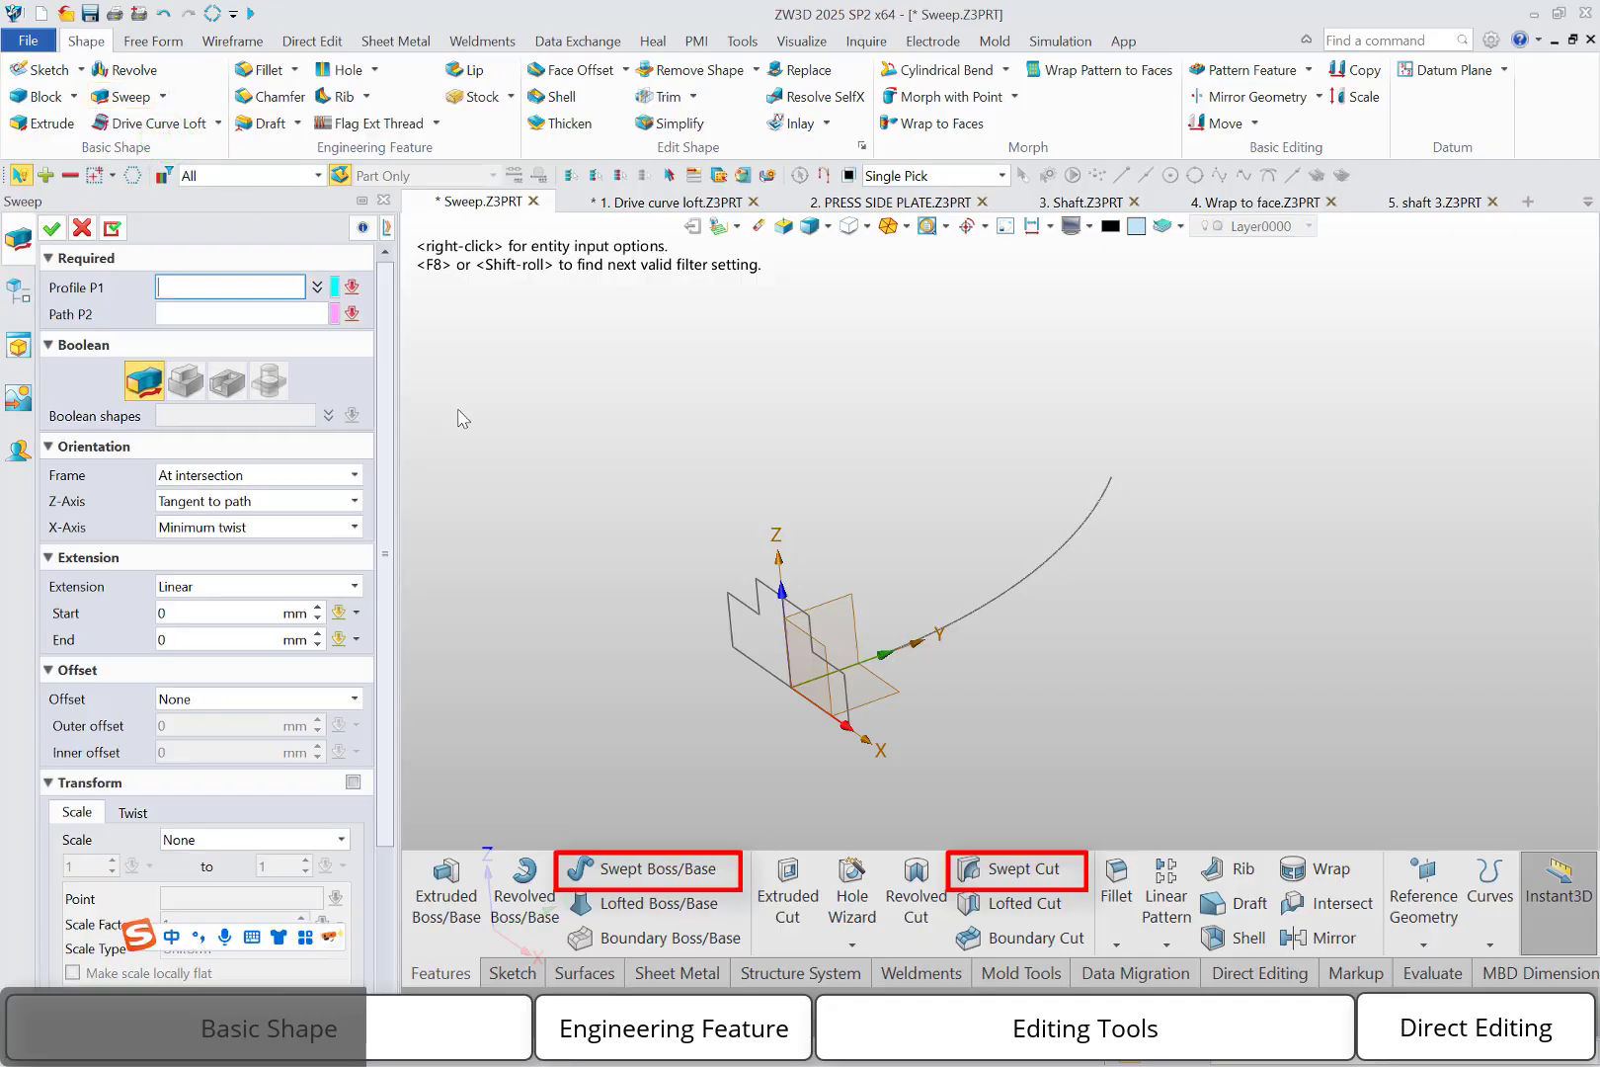
click(731, 597)
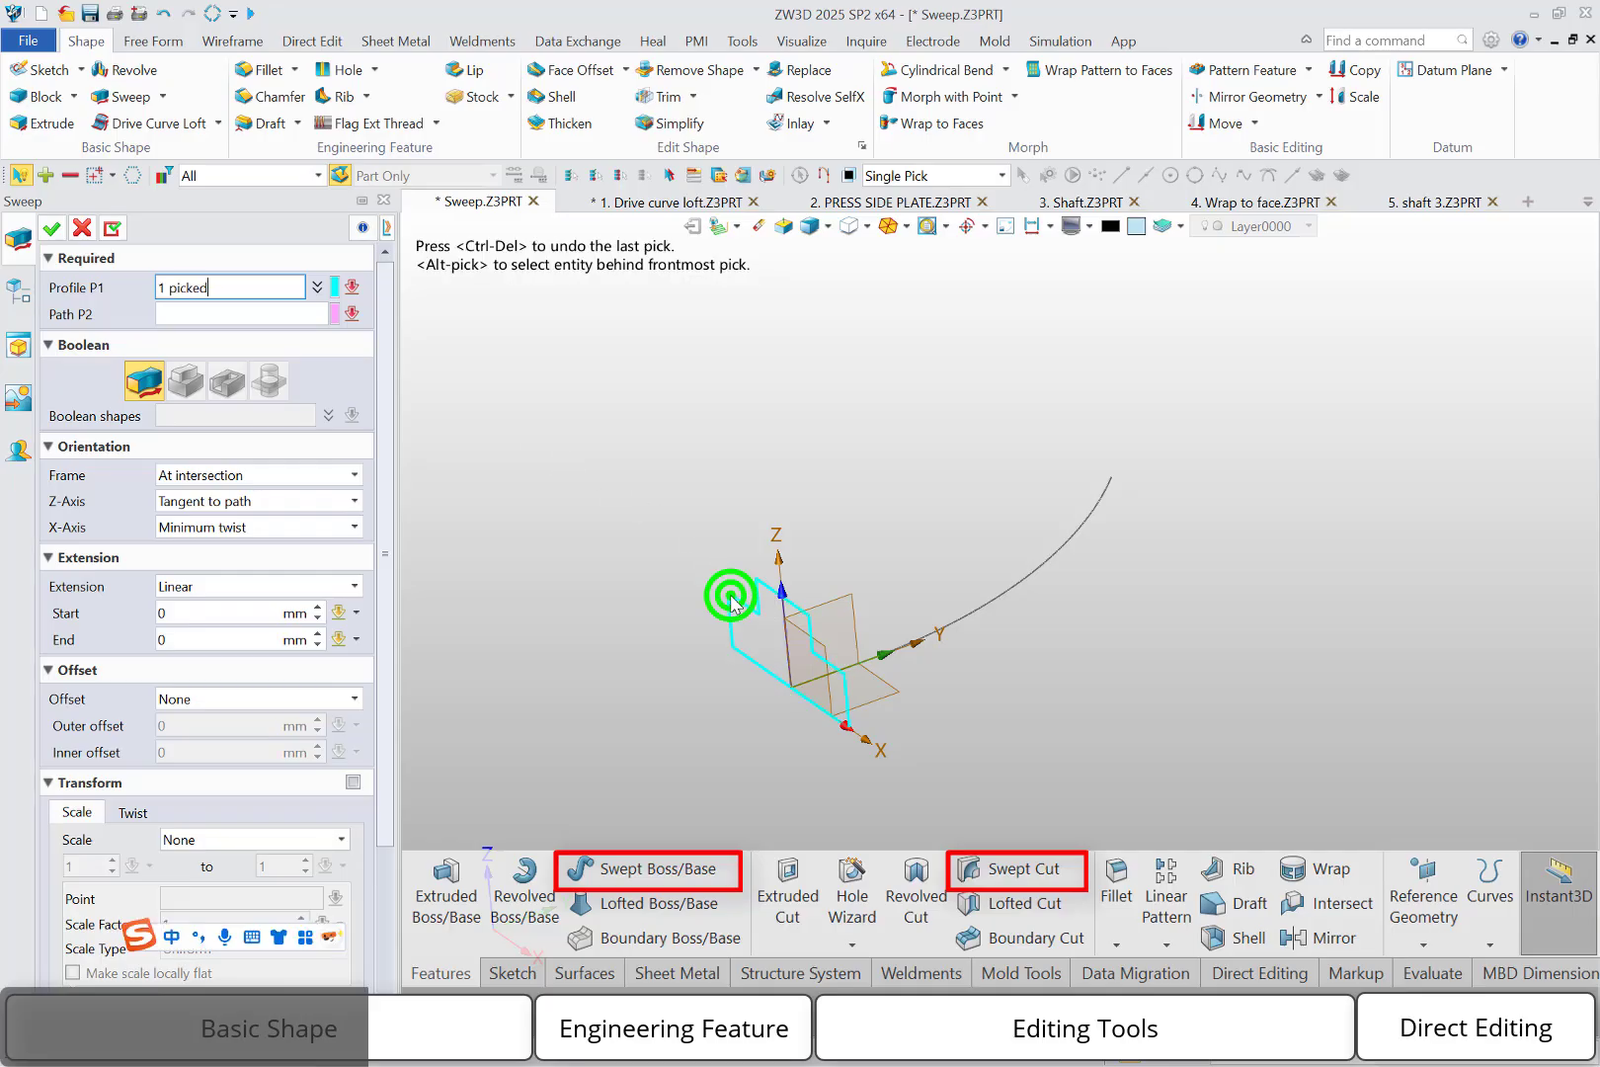
middle_click(647, 501)
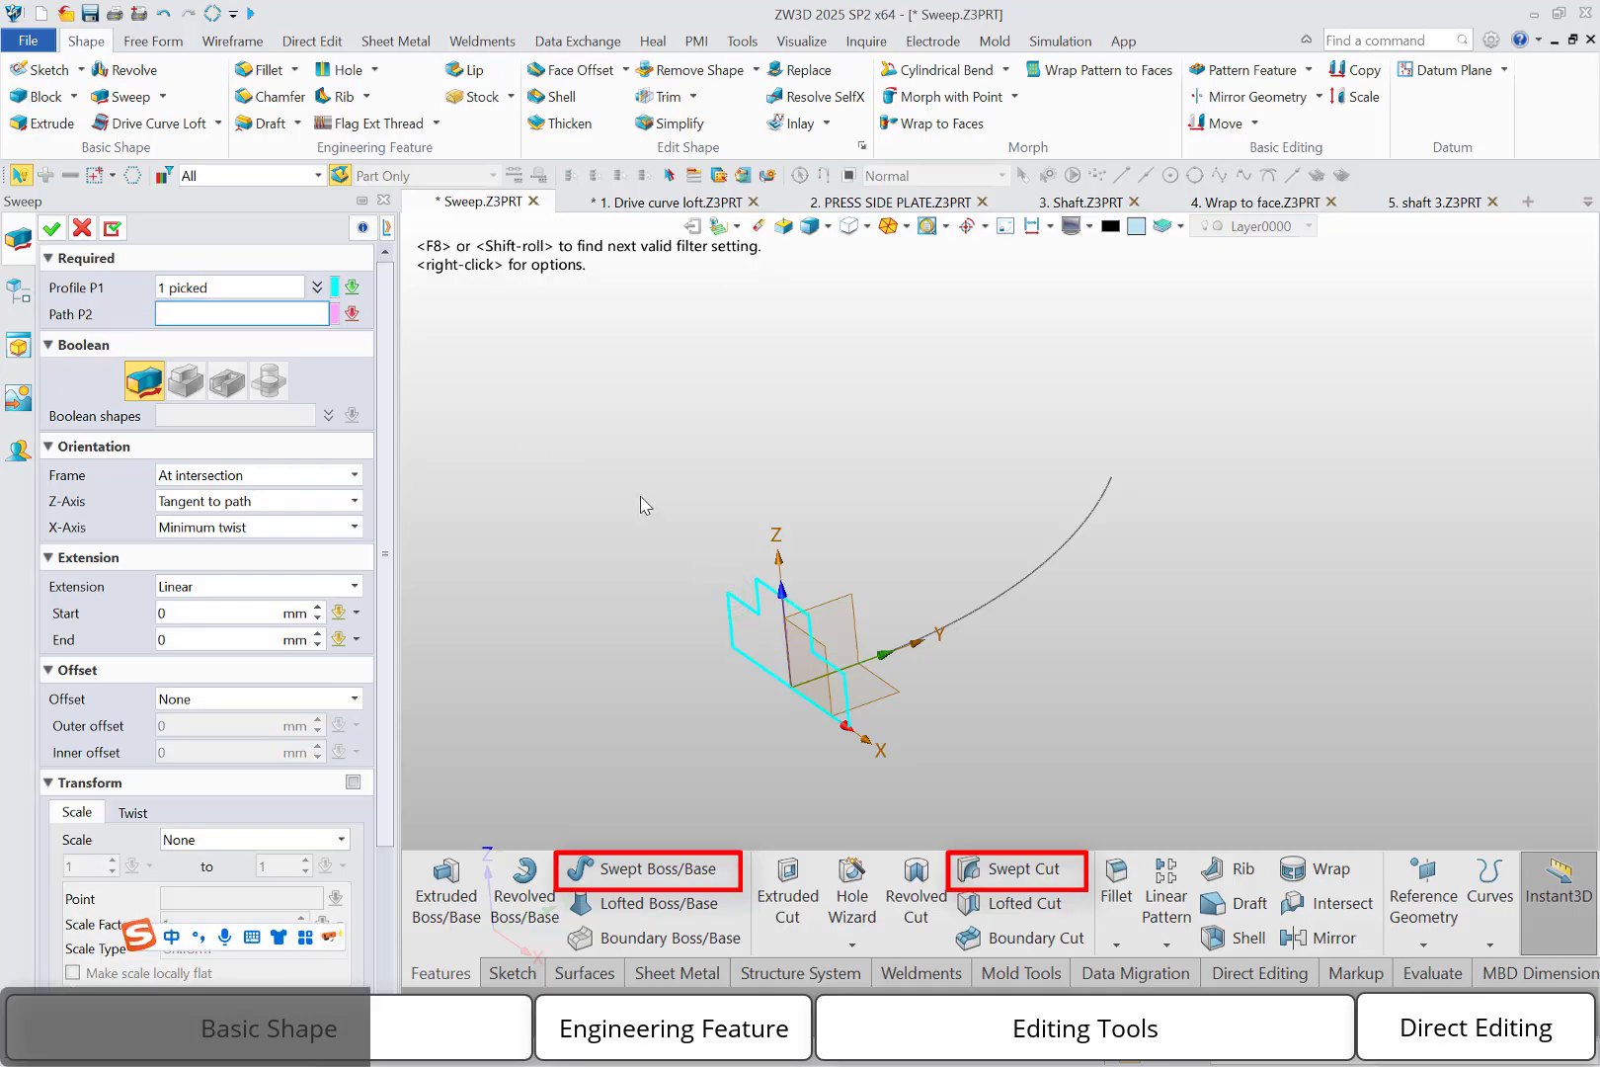
click(905, 640)
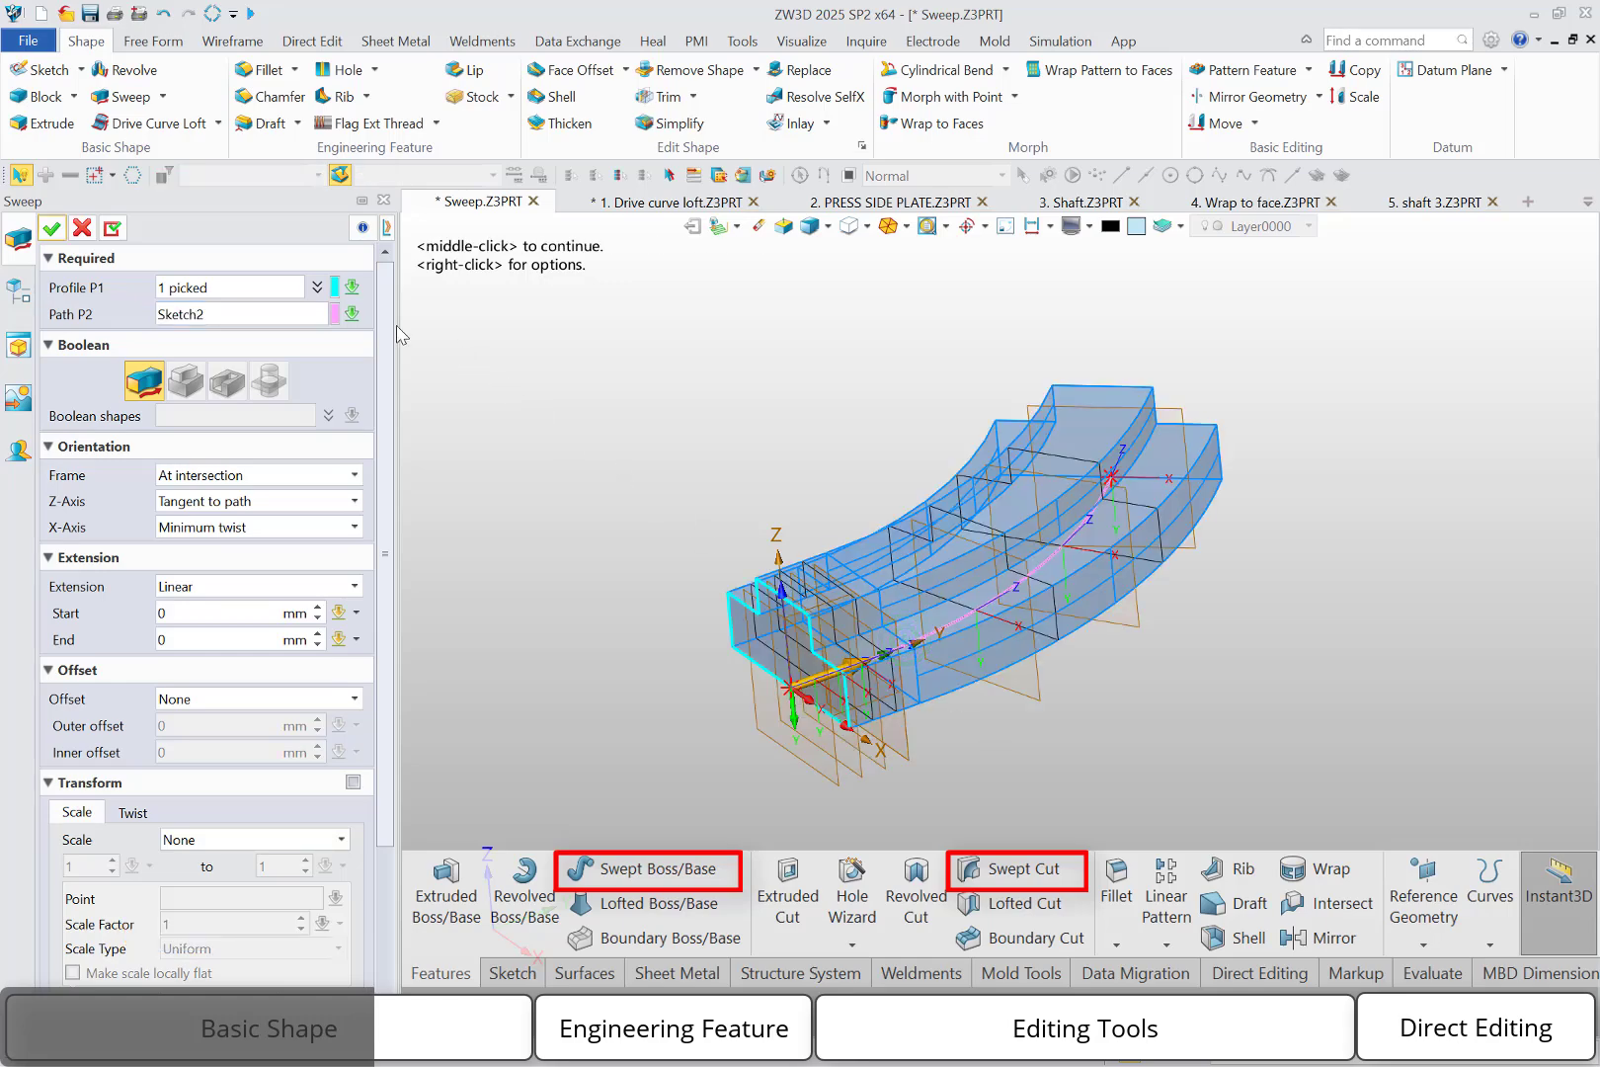
click(52, 227)
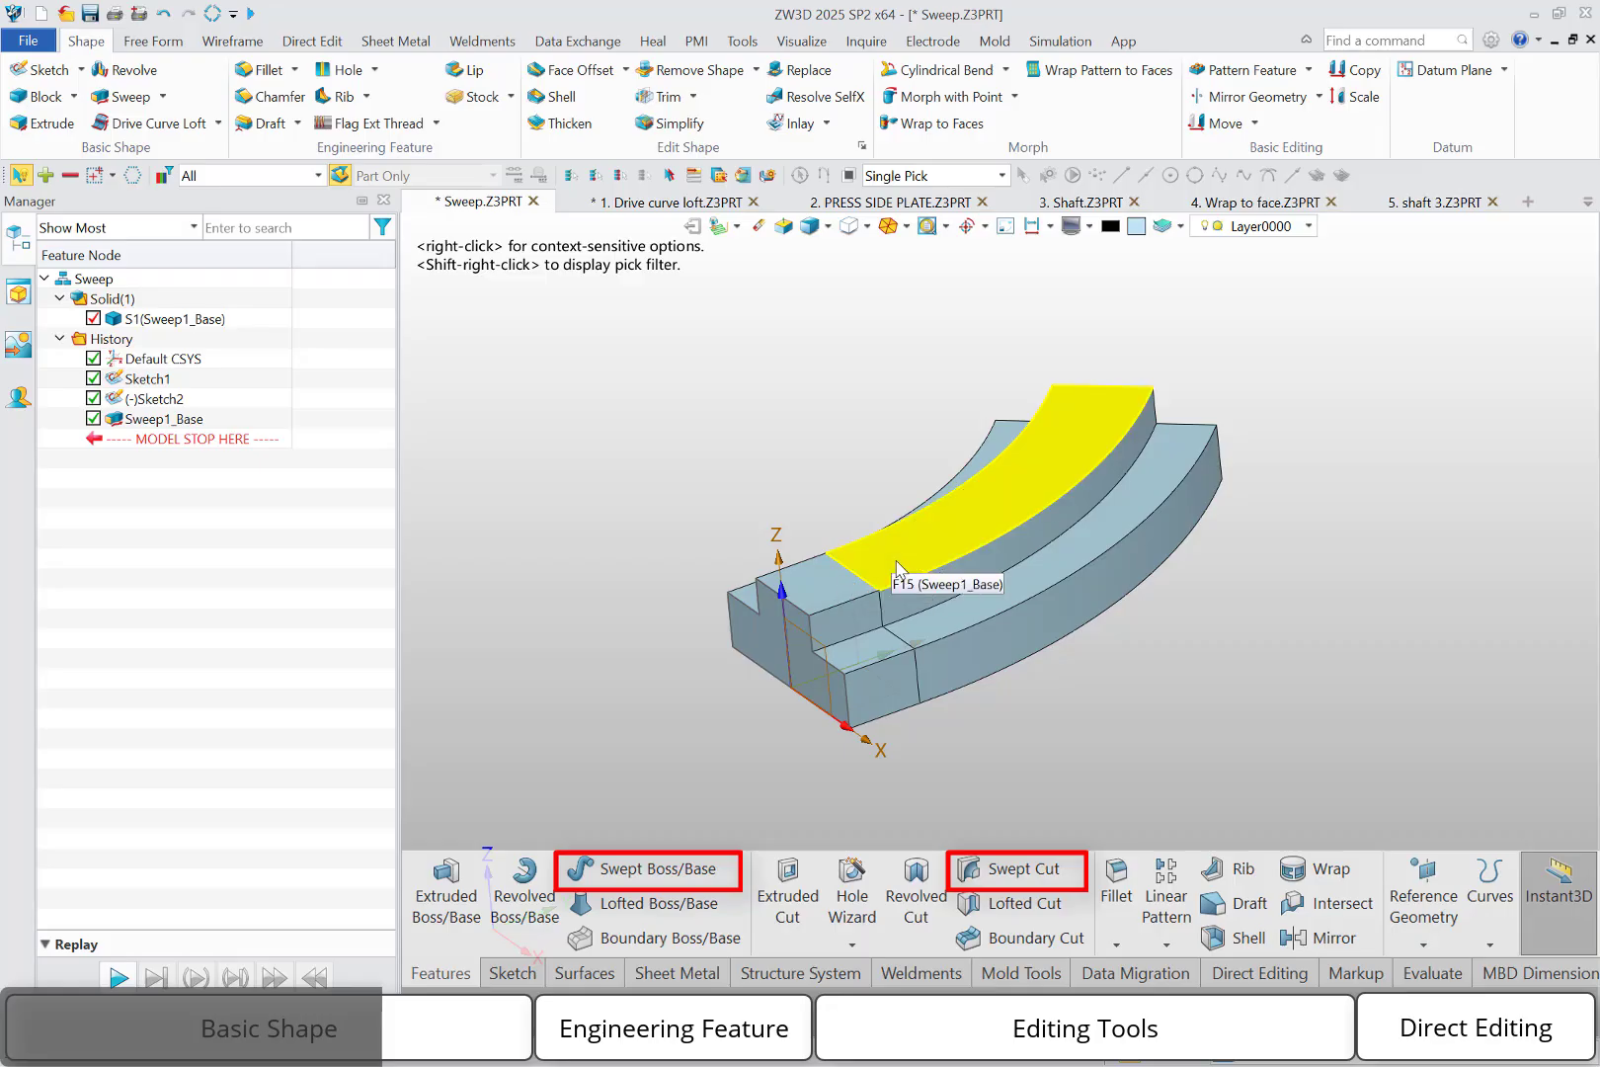
Edit the sweep feature so that its tangent faces are merged.
double_click(179, 420)
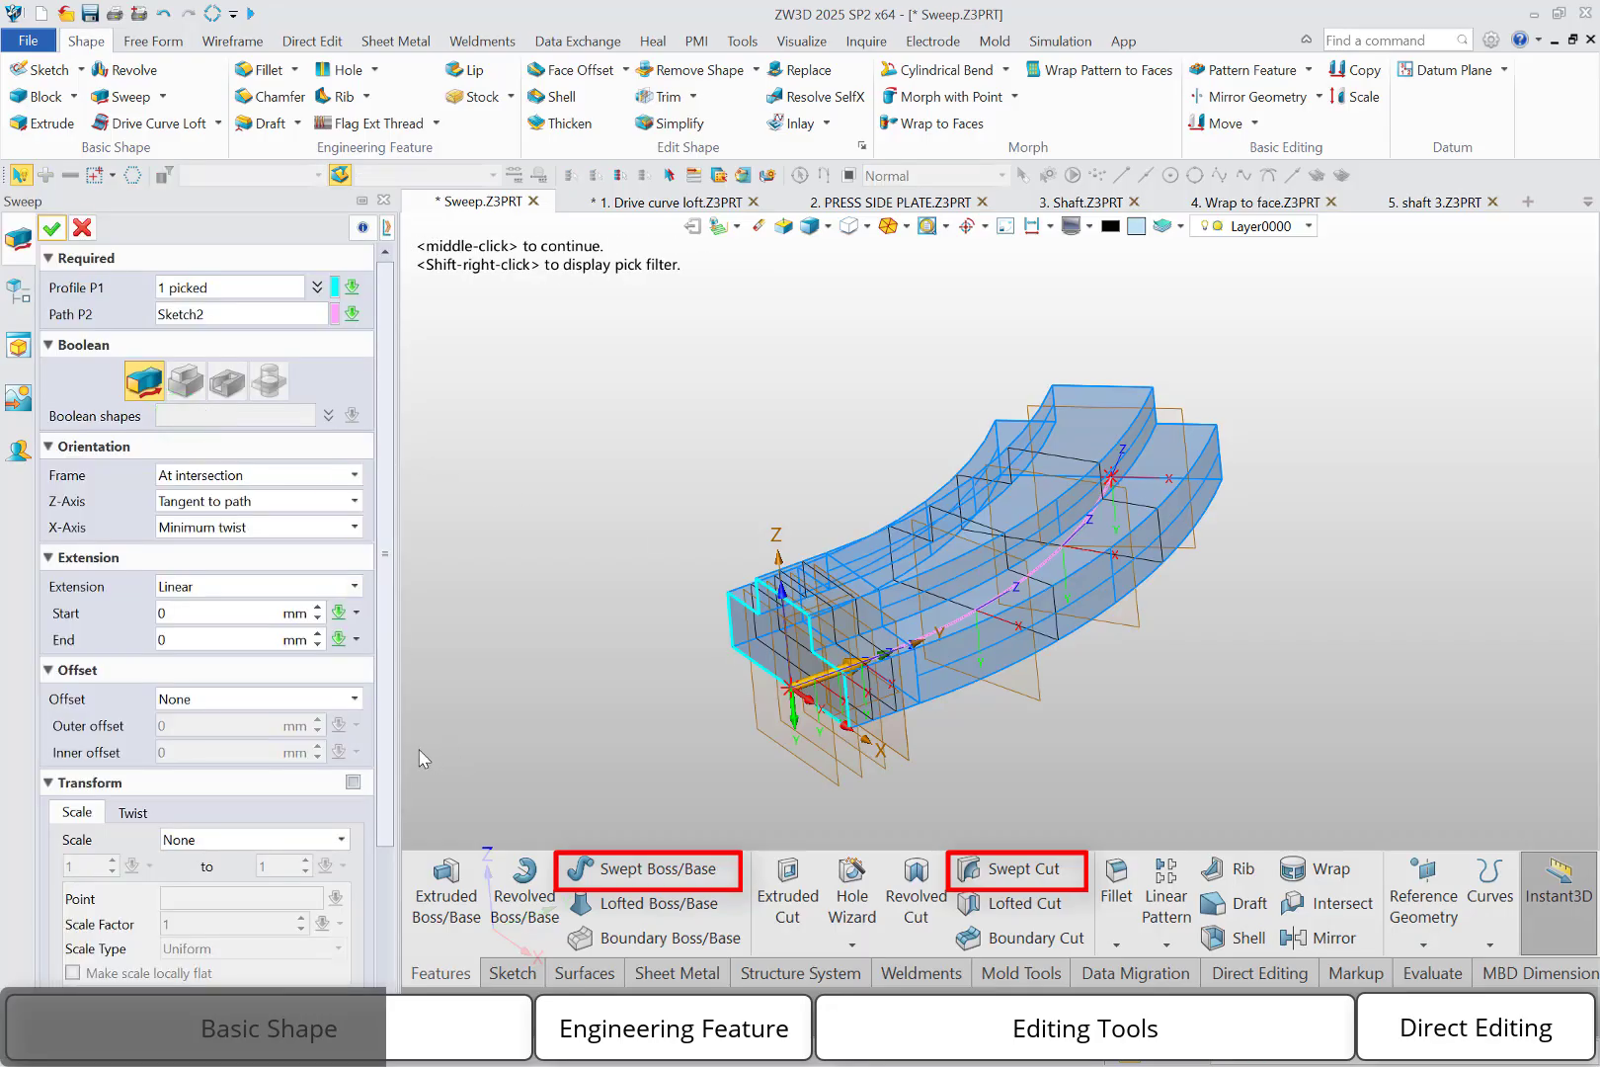
scroll(384, 733, down, 3)
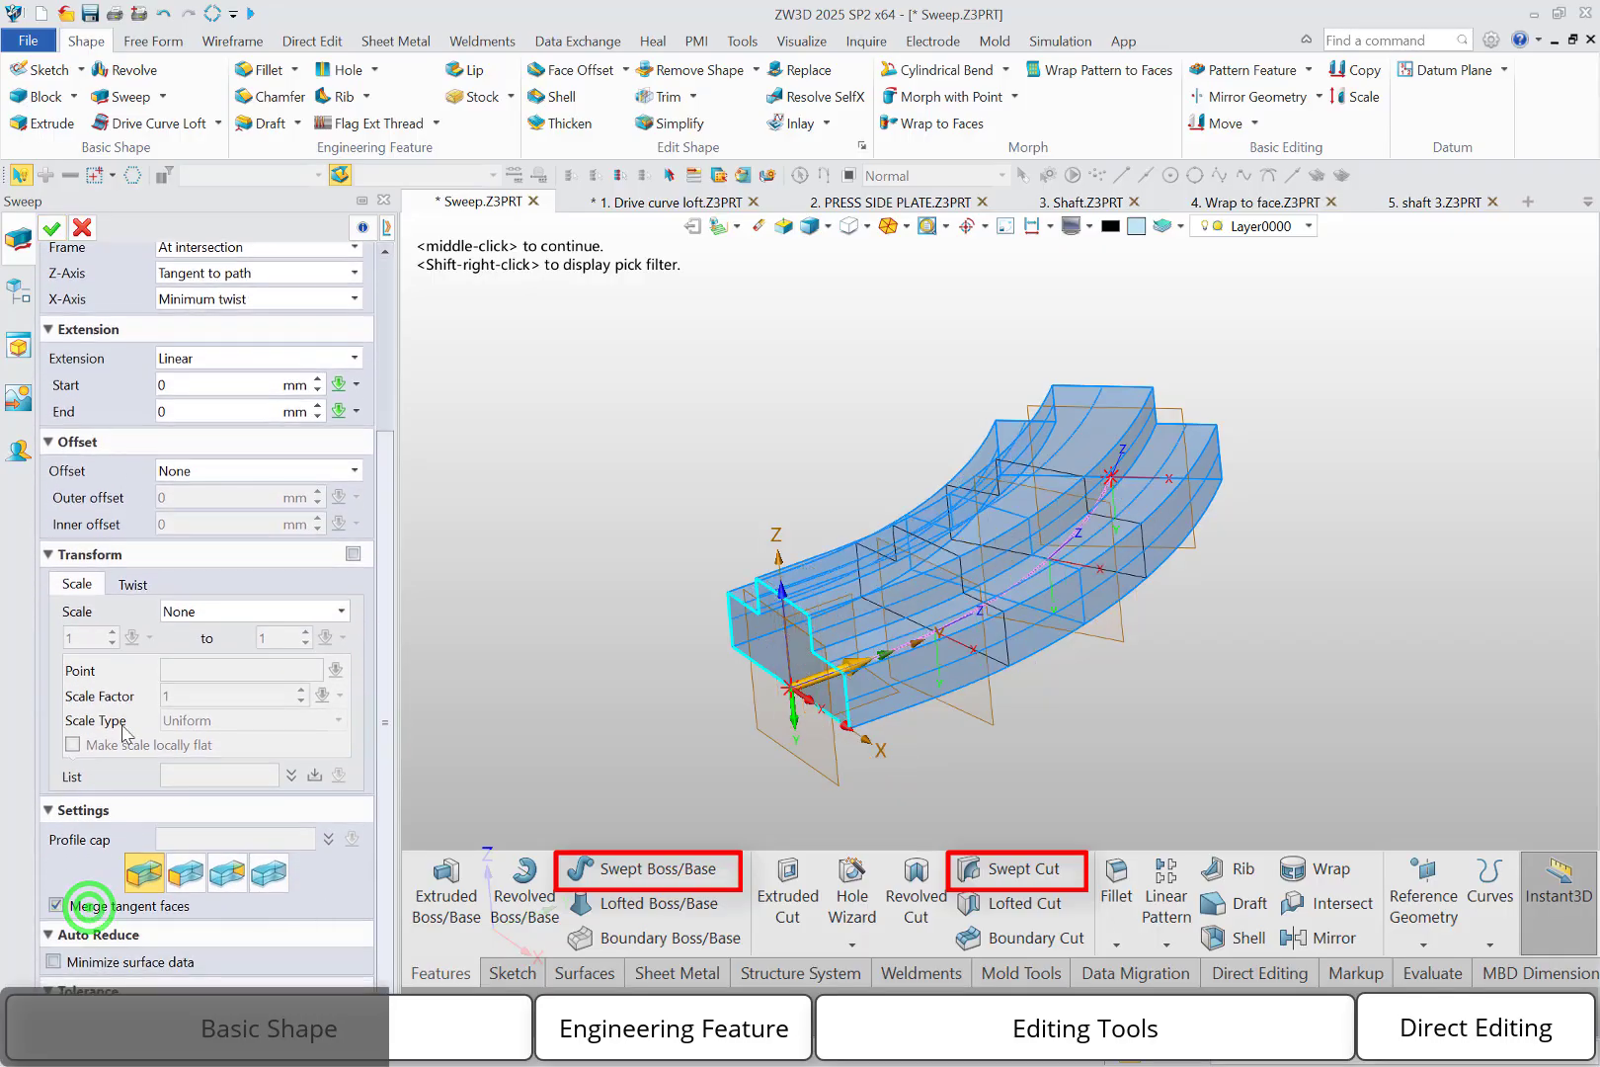
click(52, 227)
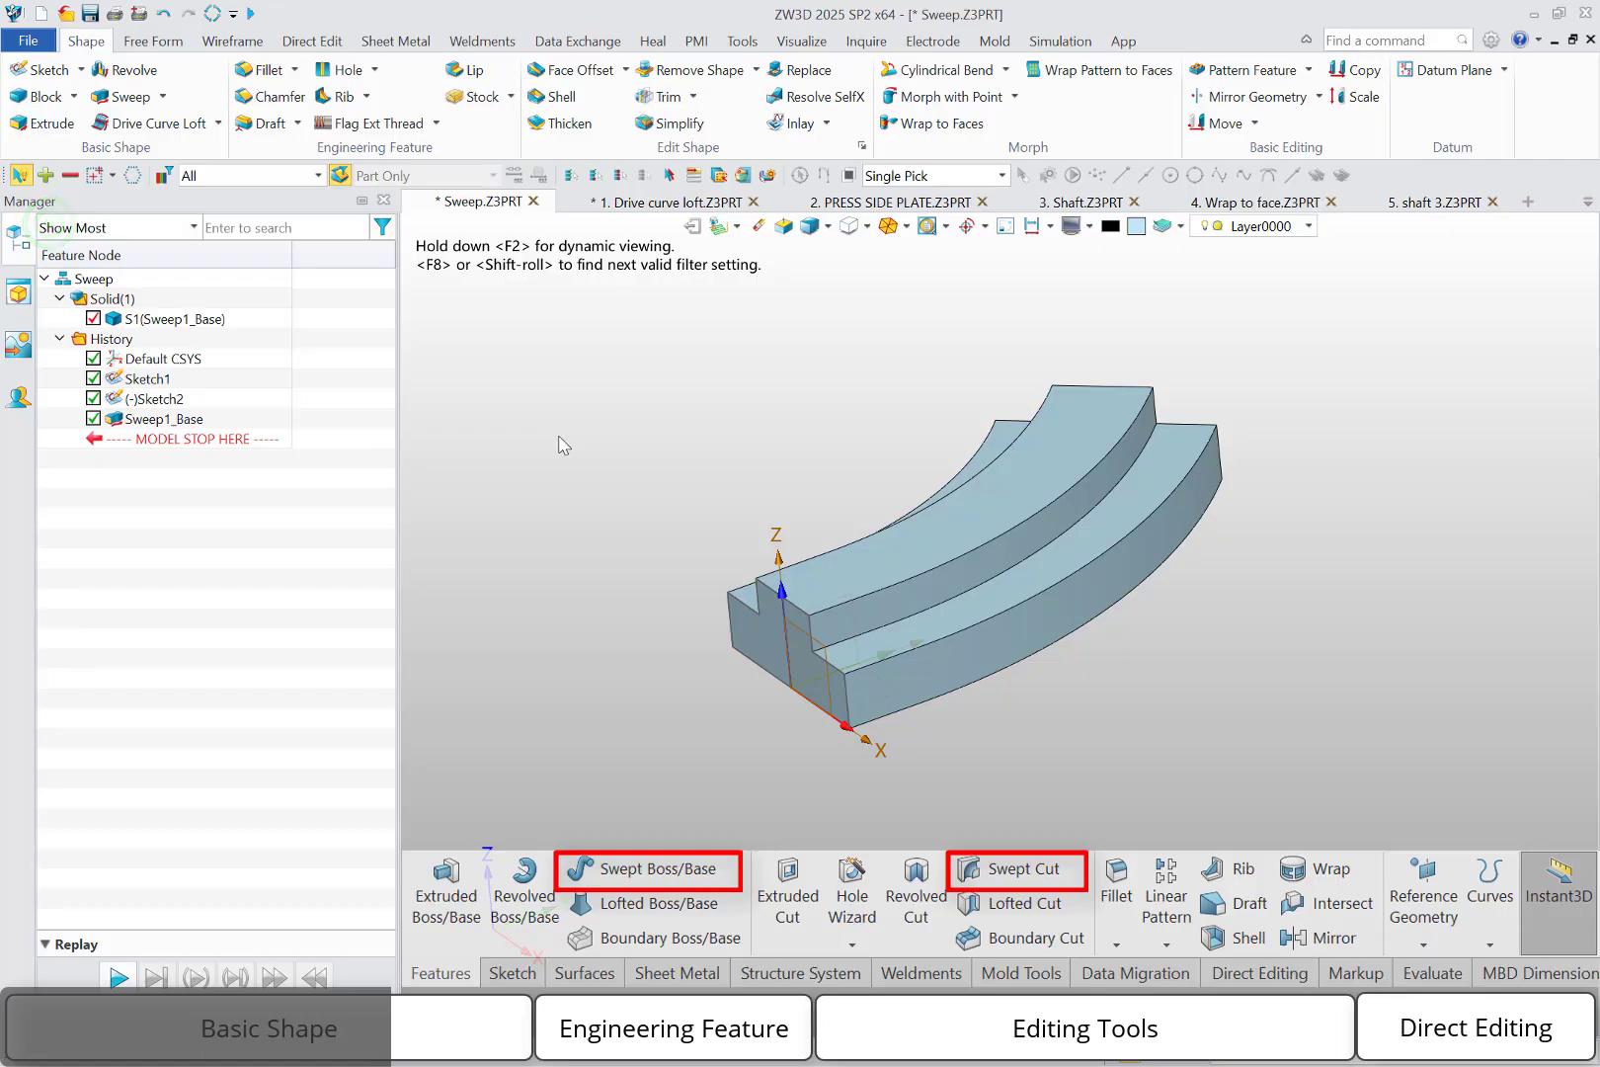
click(218, 123)
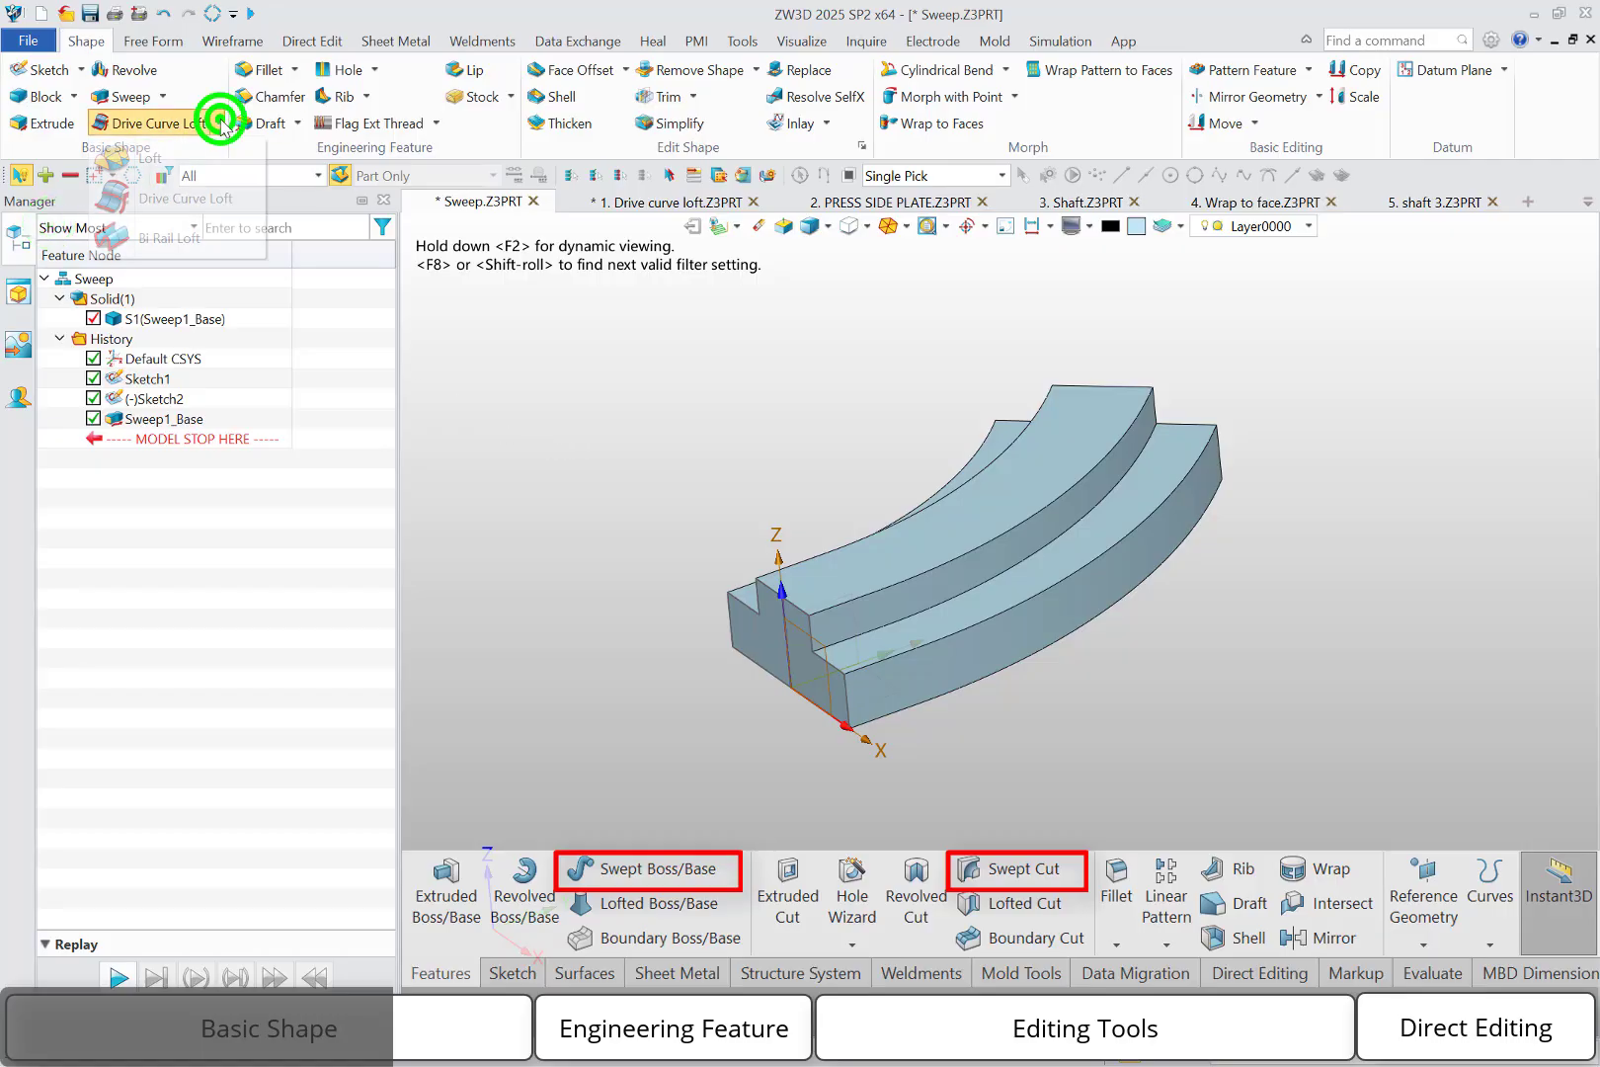
click(162, 96)
click(162, 96)
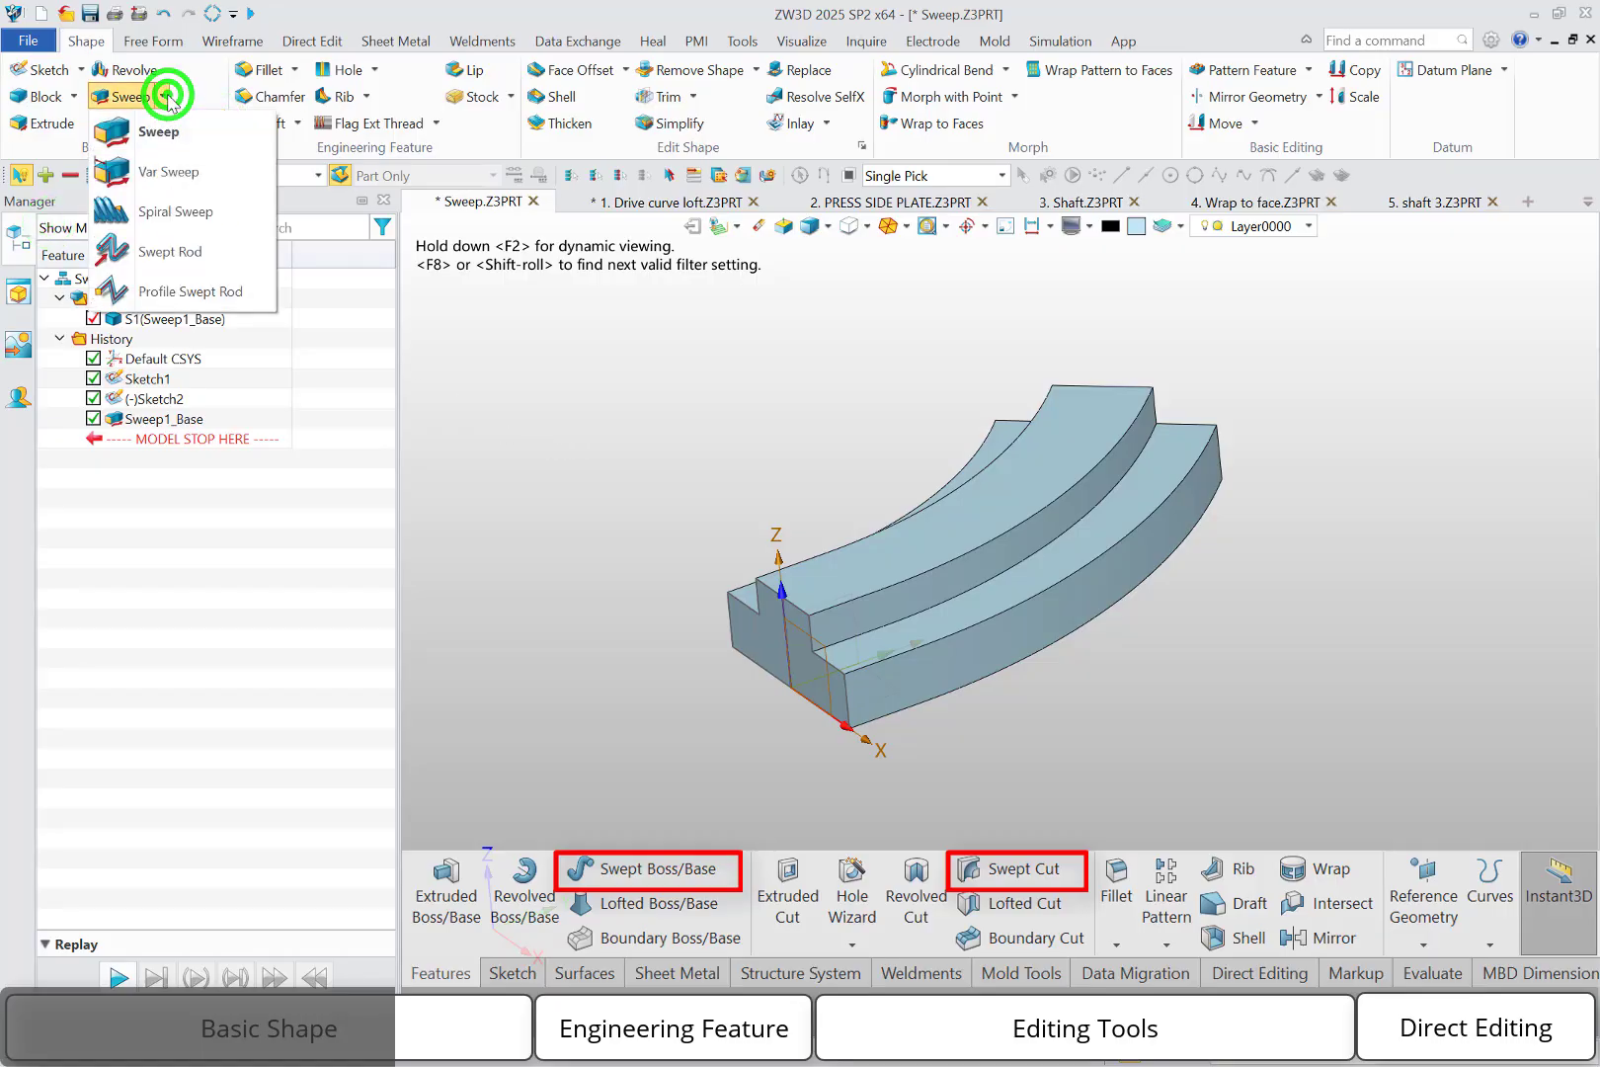
click(633, 397)
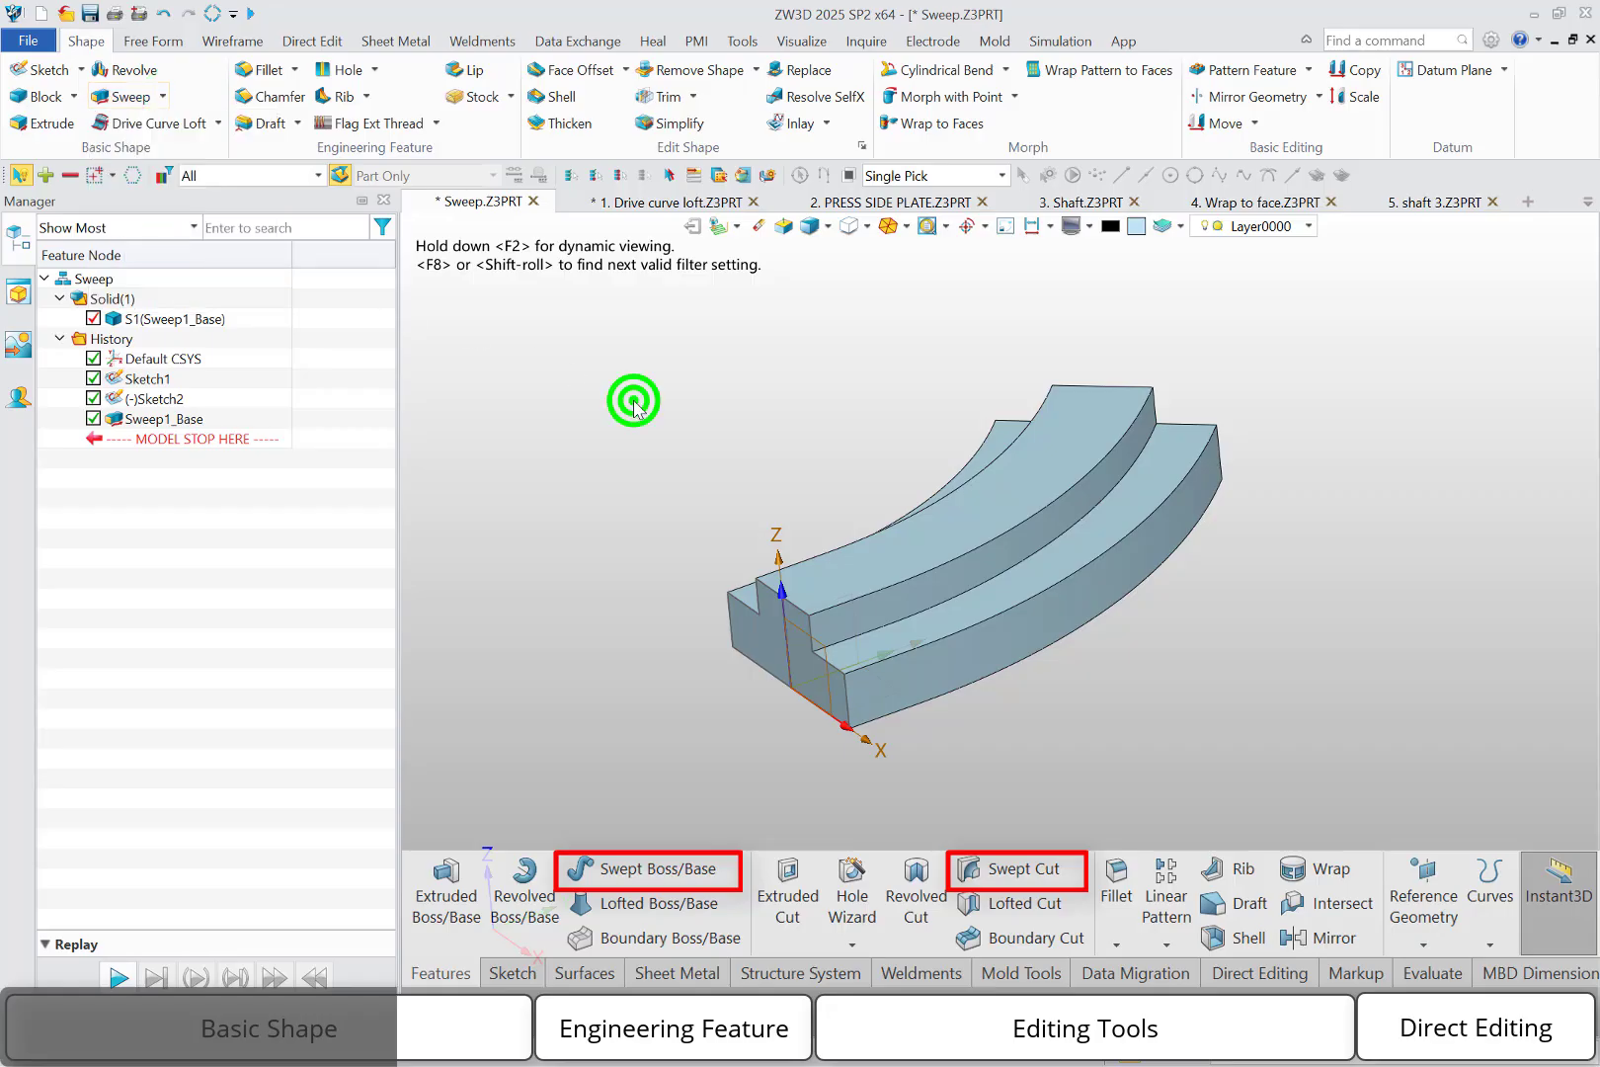
Start a new sketch on the horizontal XY plane.
right_click(633, 399)
click(698, 520)
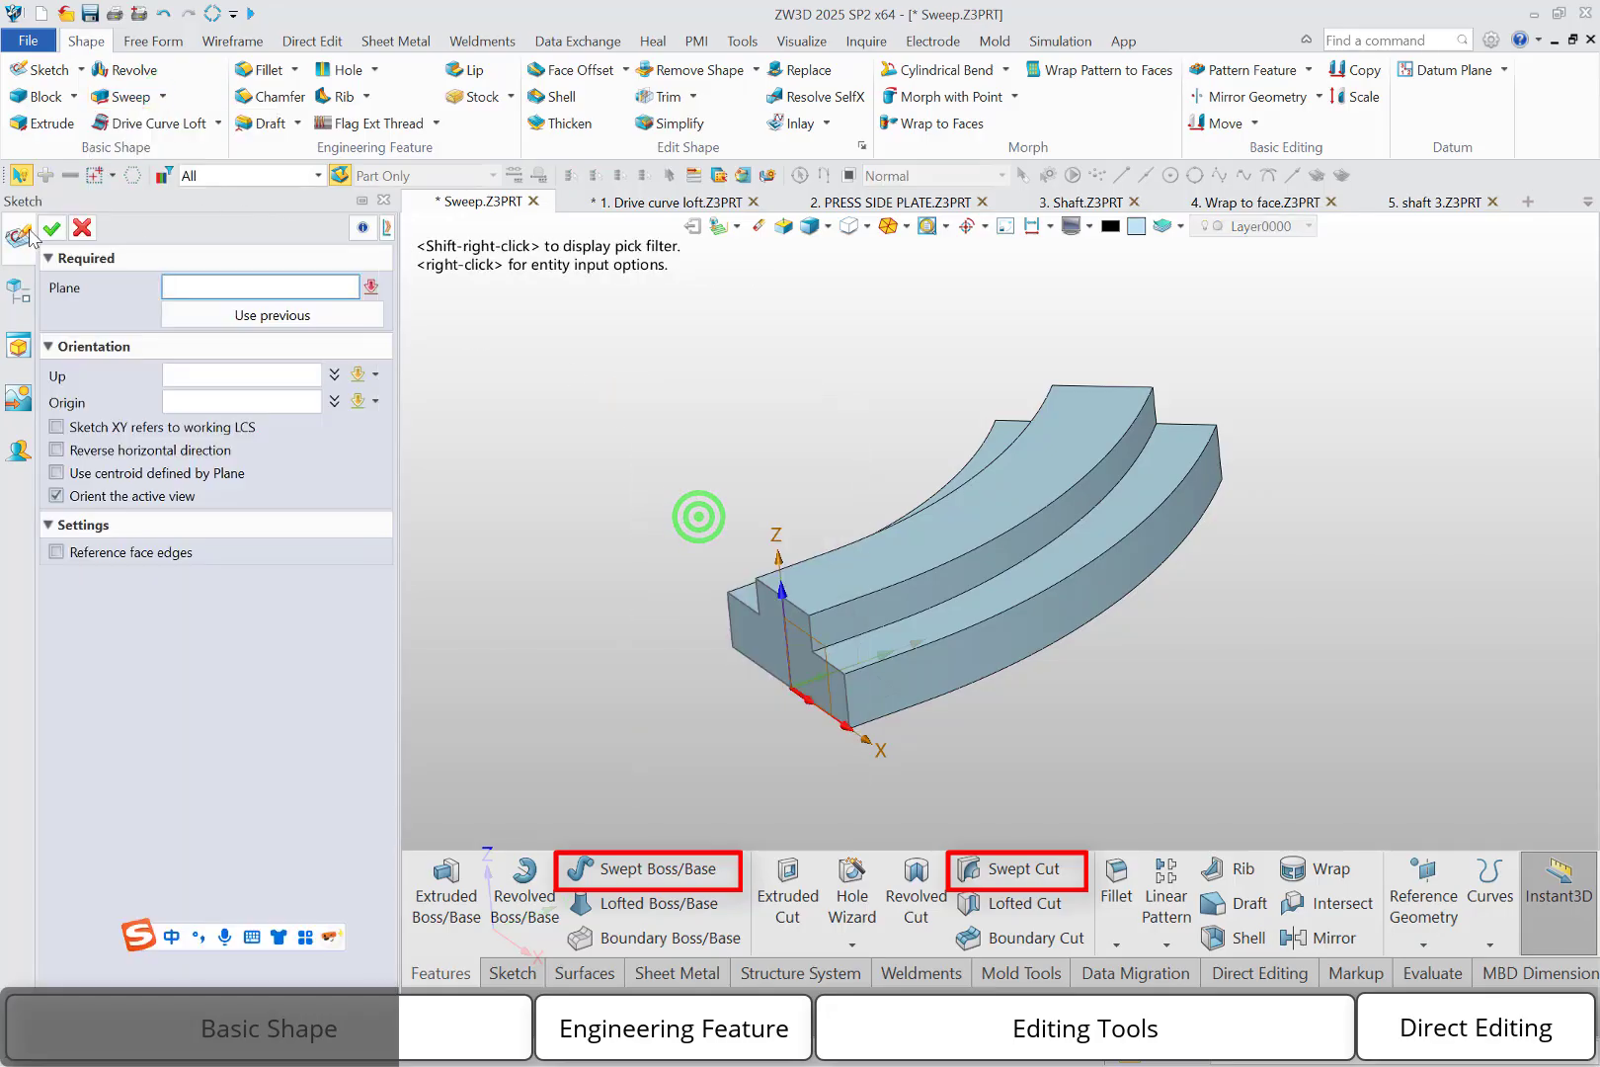
click(882, 697)
click(54, 228)
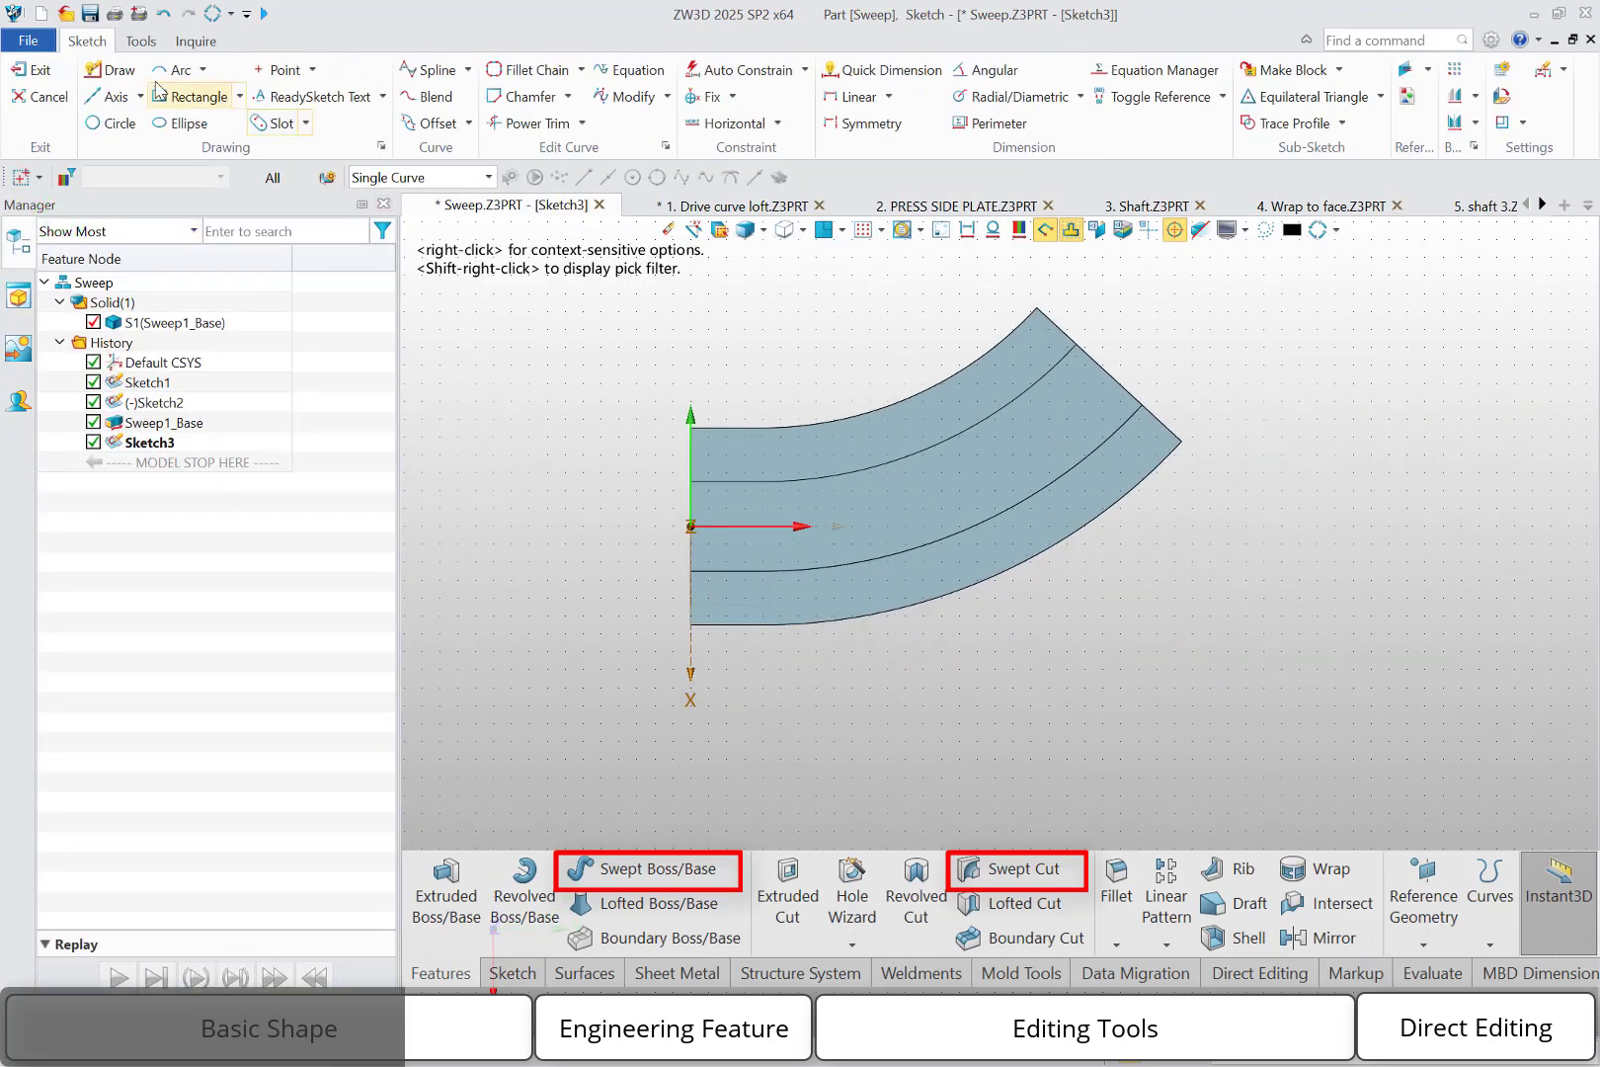
Draw an open stepped polyline of five horizontal and vertical segments beside the swept body and exit the sketch.
click(99, 67)
click(691, 835)
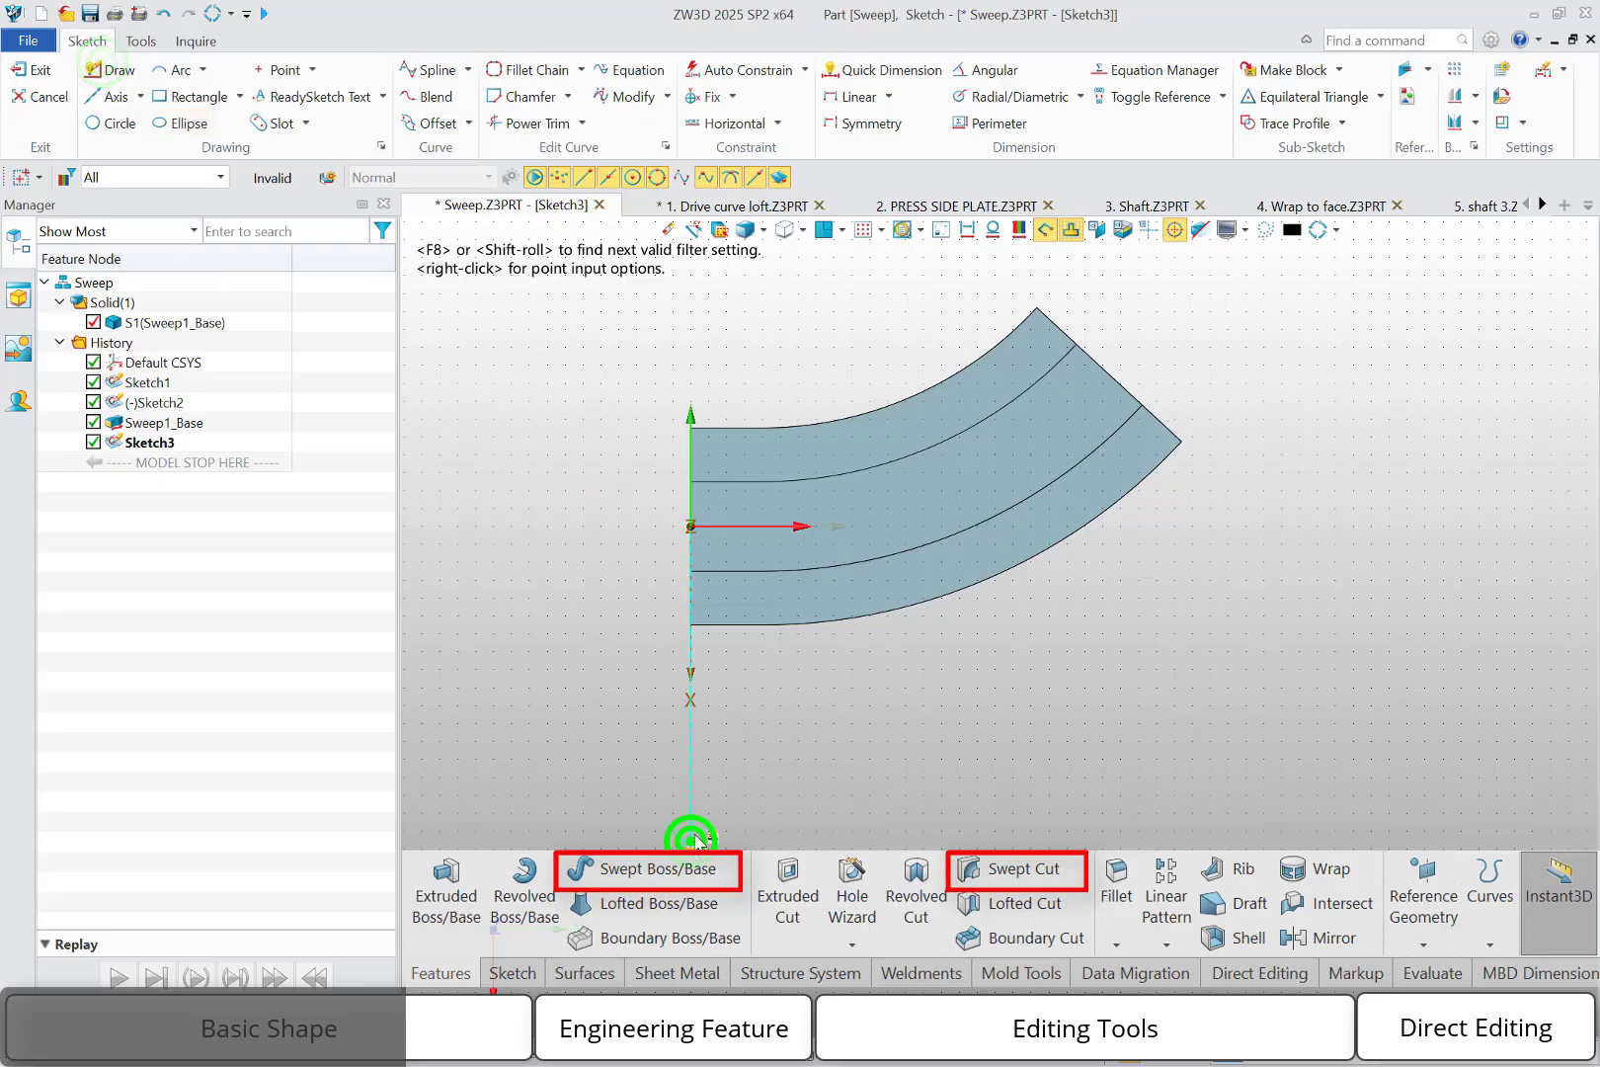
click(693, 721)
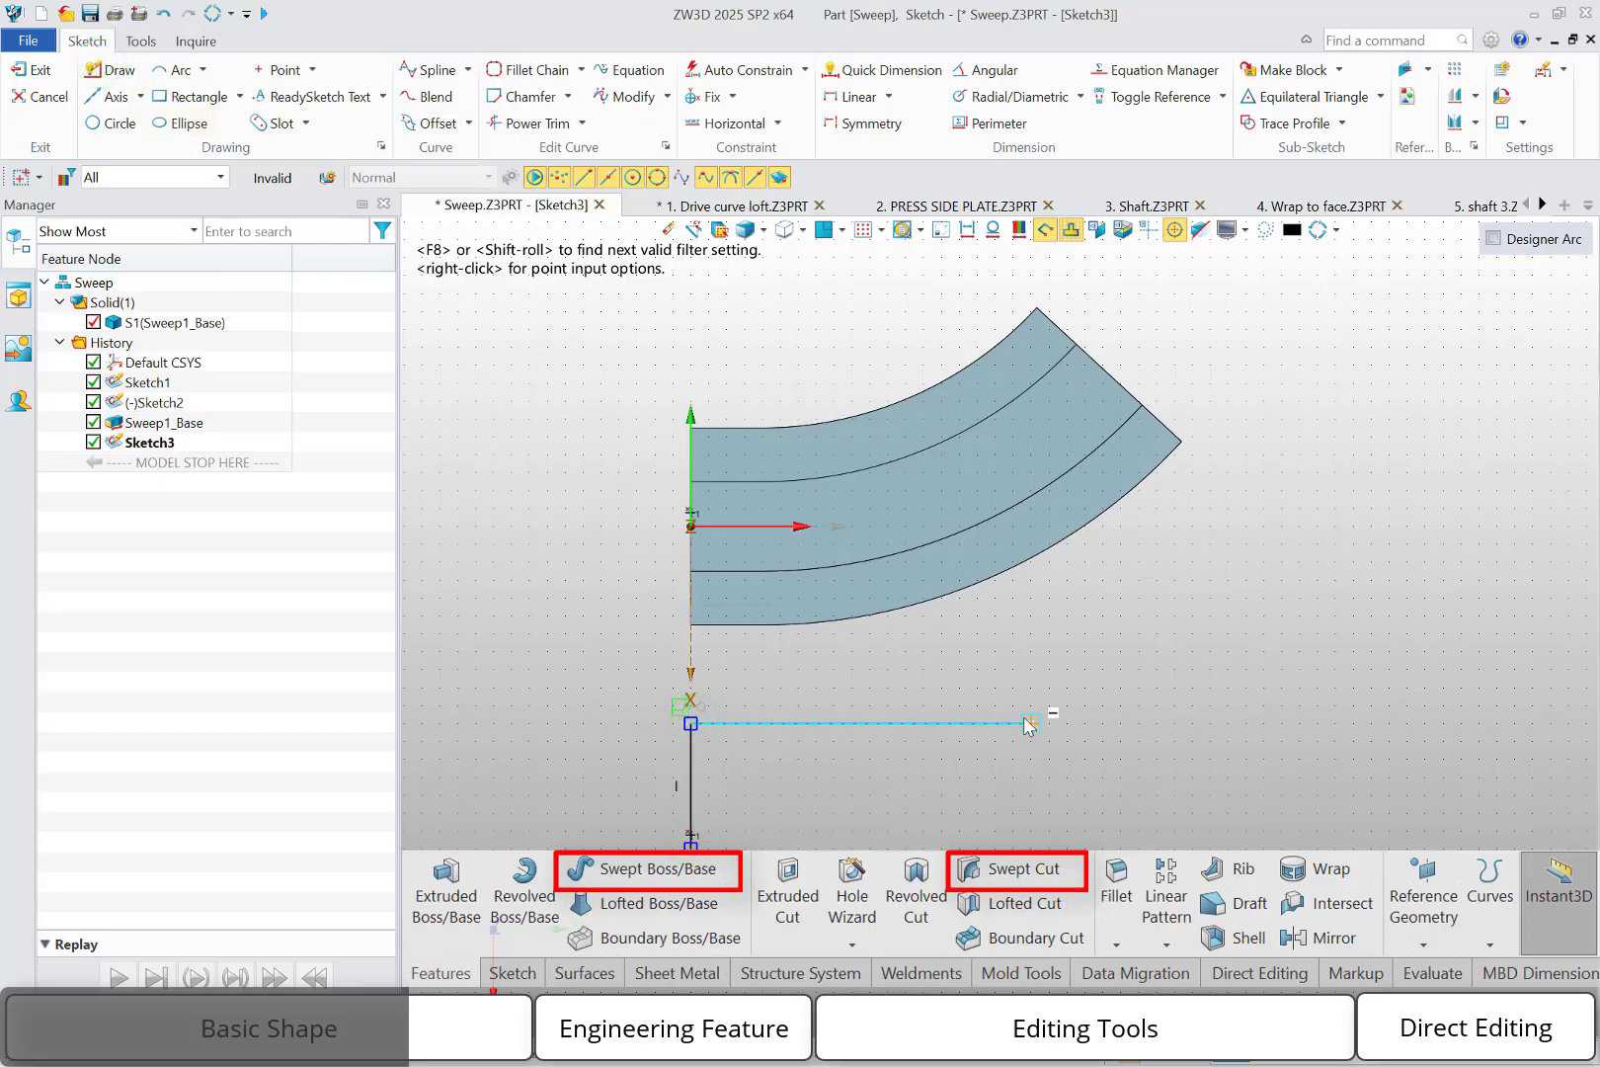
click(1030, 723)
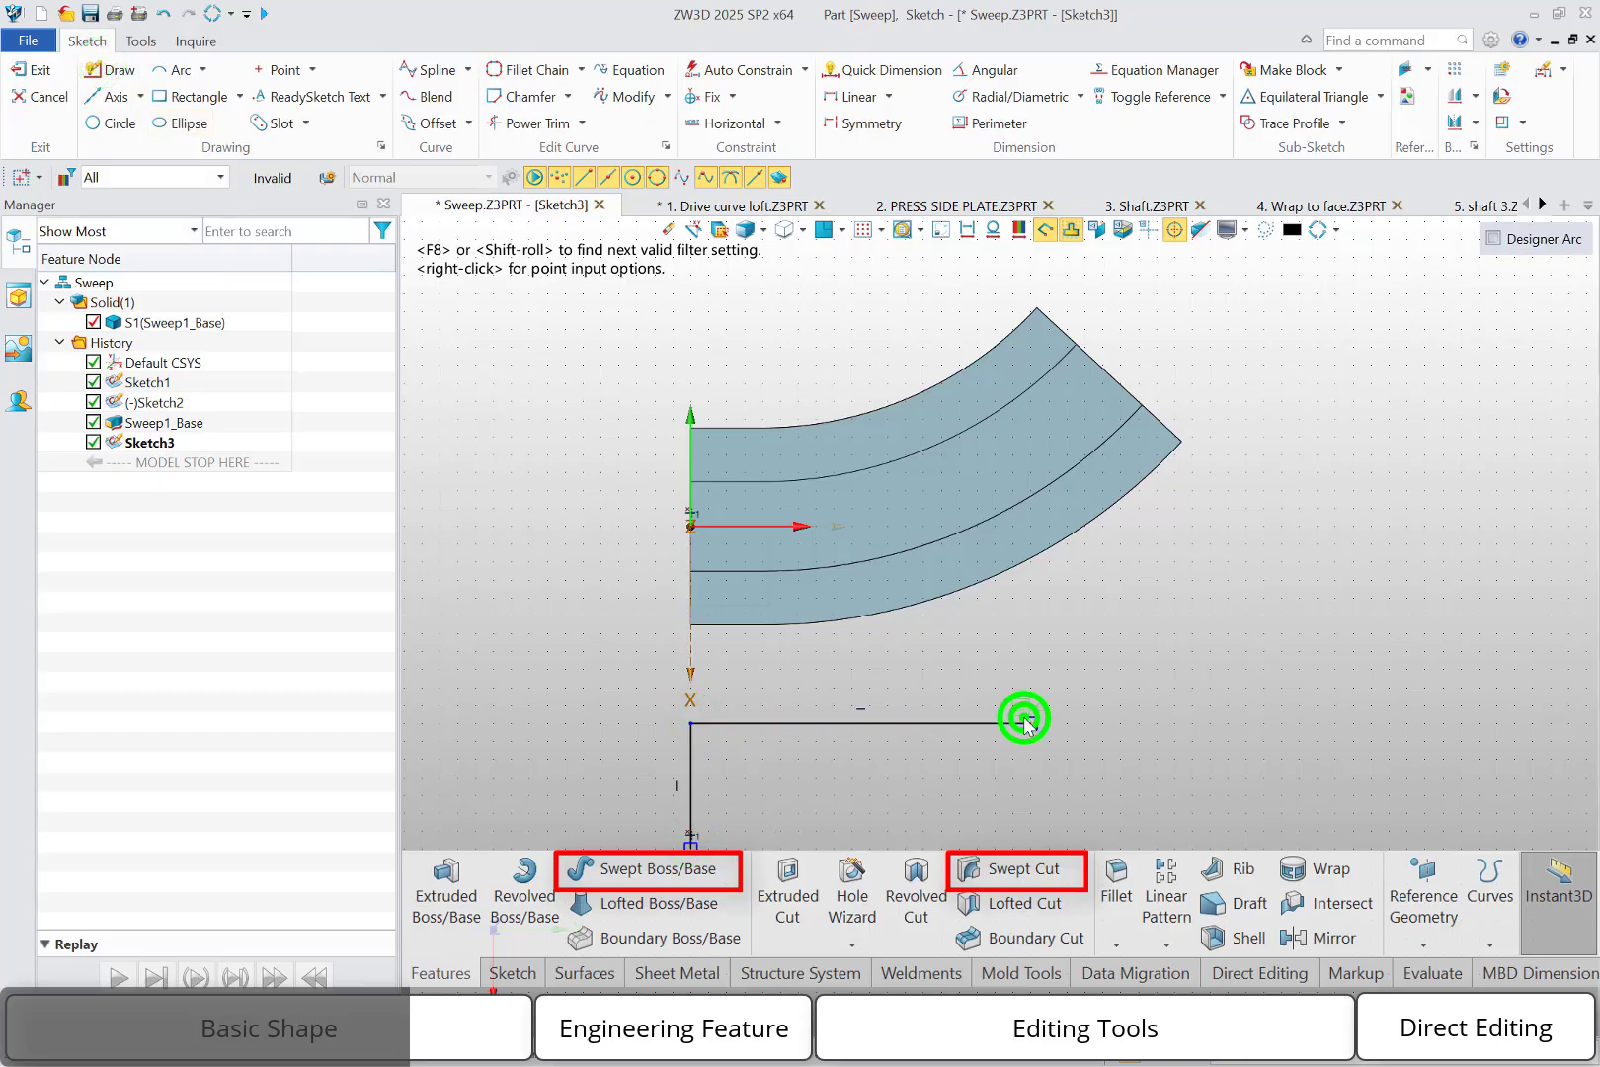
click(1031, 813)
click(1263, 813)
click(1263, 668)
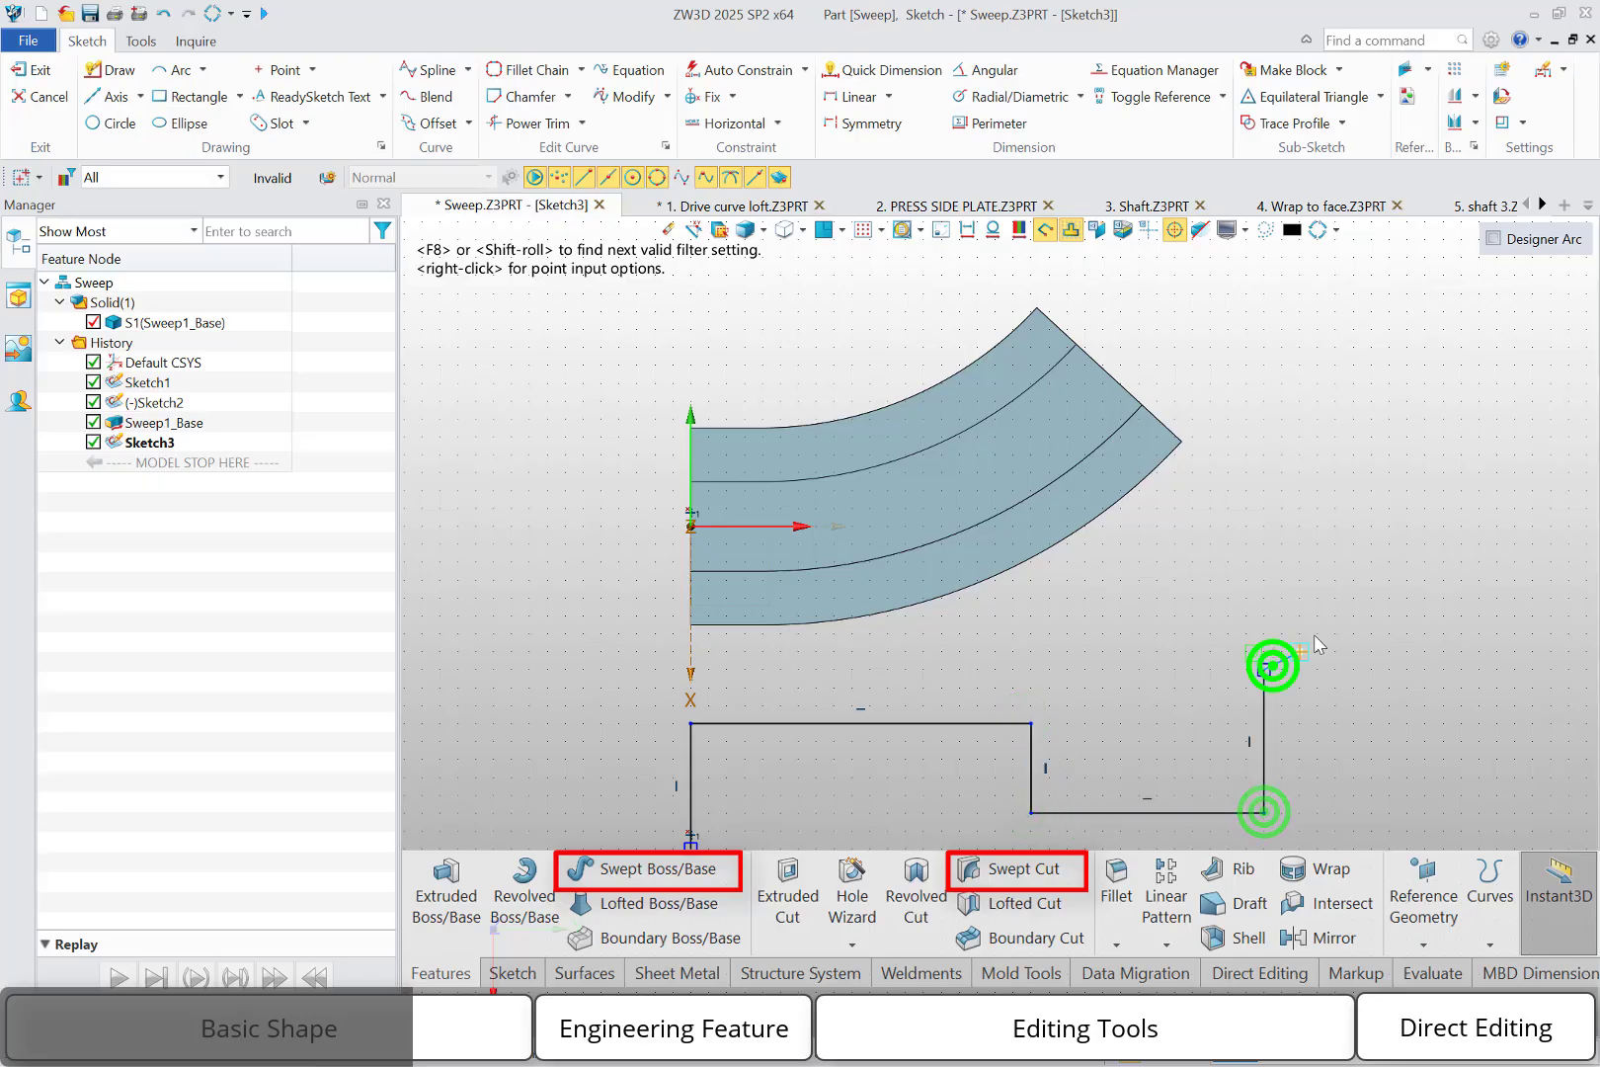
middle_click(1328, 586)
right_click(1329, 586)
click(1552, 540)
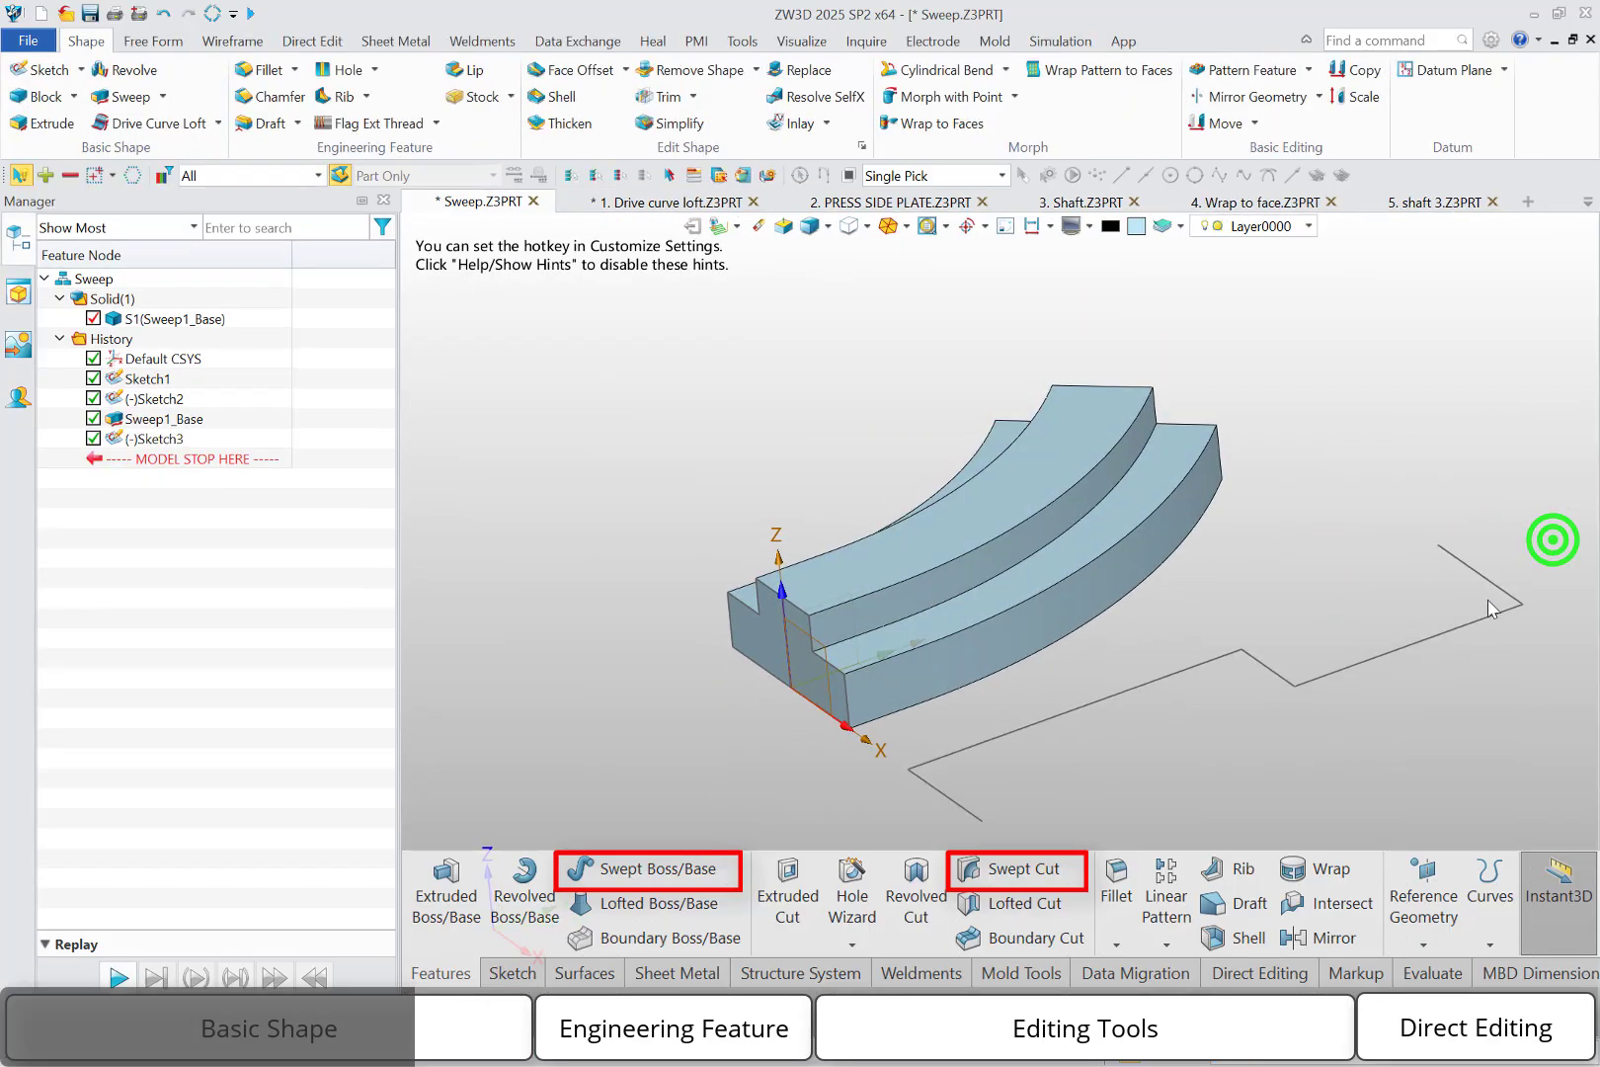
Start a Swept Rod along the stepped polyline sketch with a diameter of 10 mm.
click(164, 96)
click(207, 251)
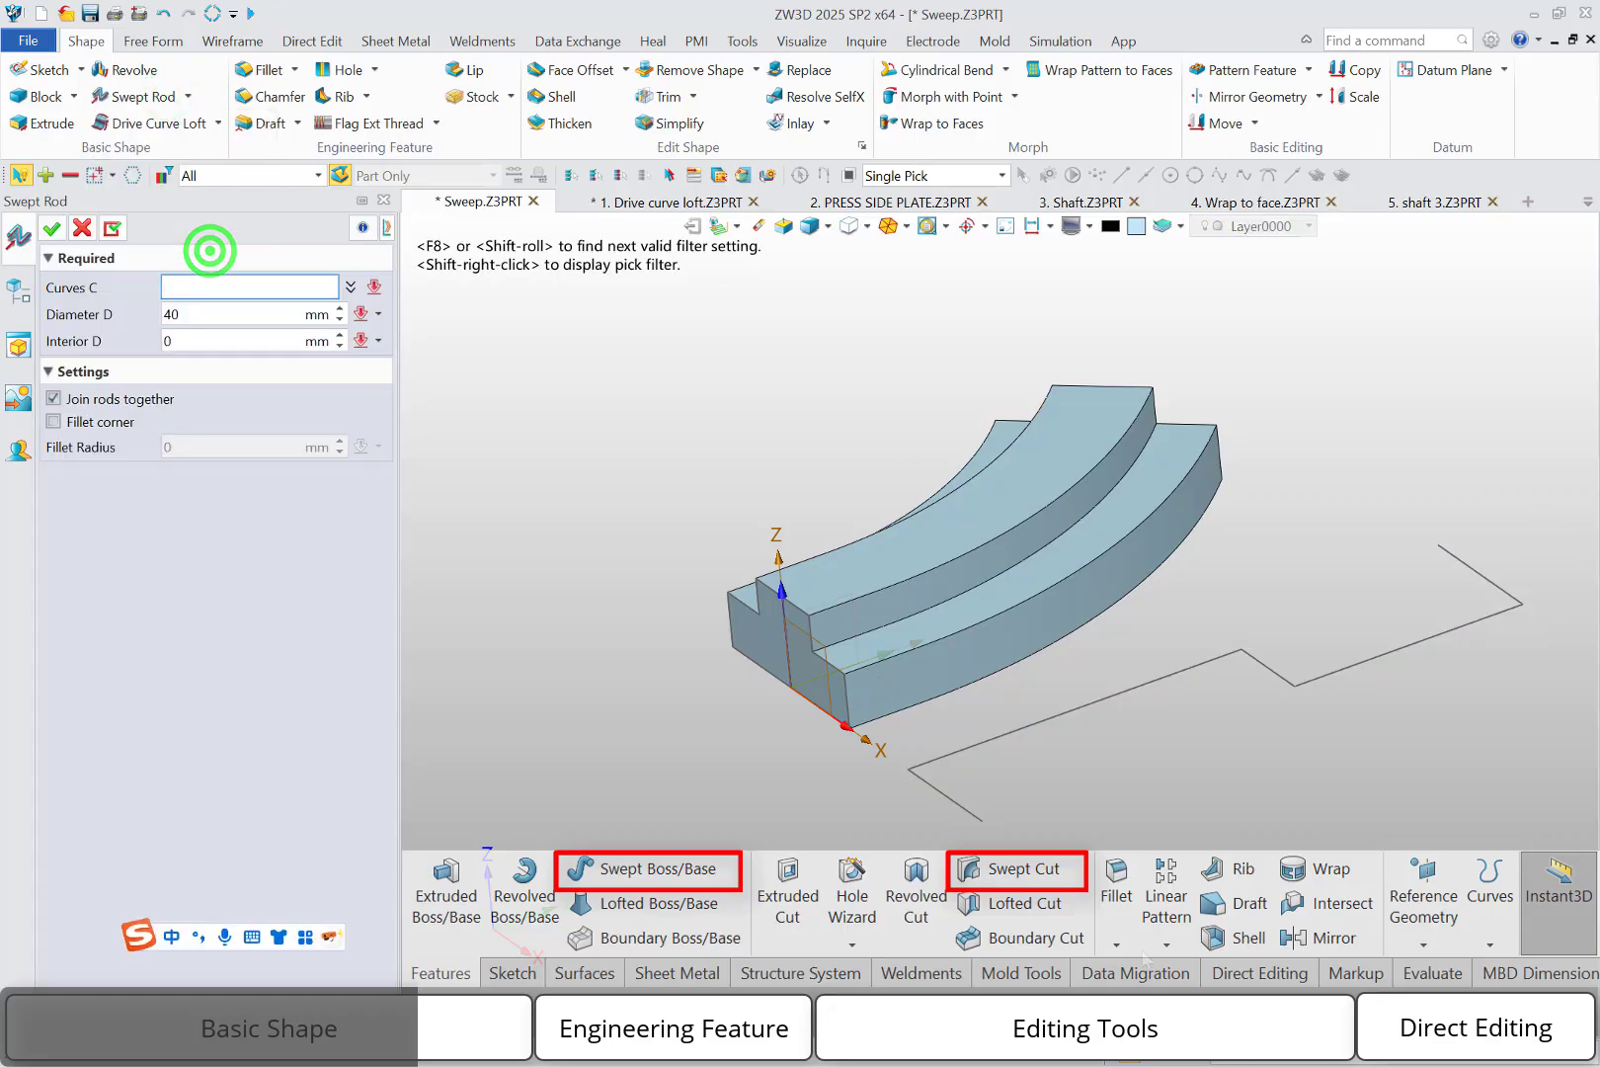
click(978, 819)
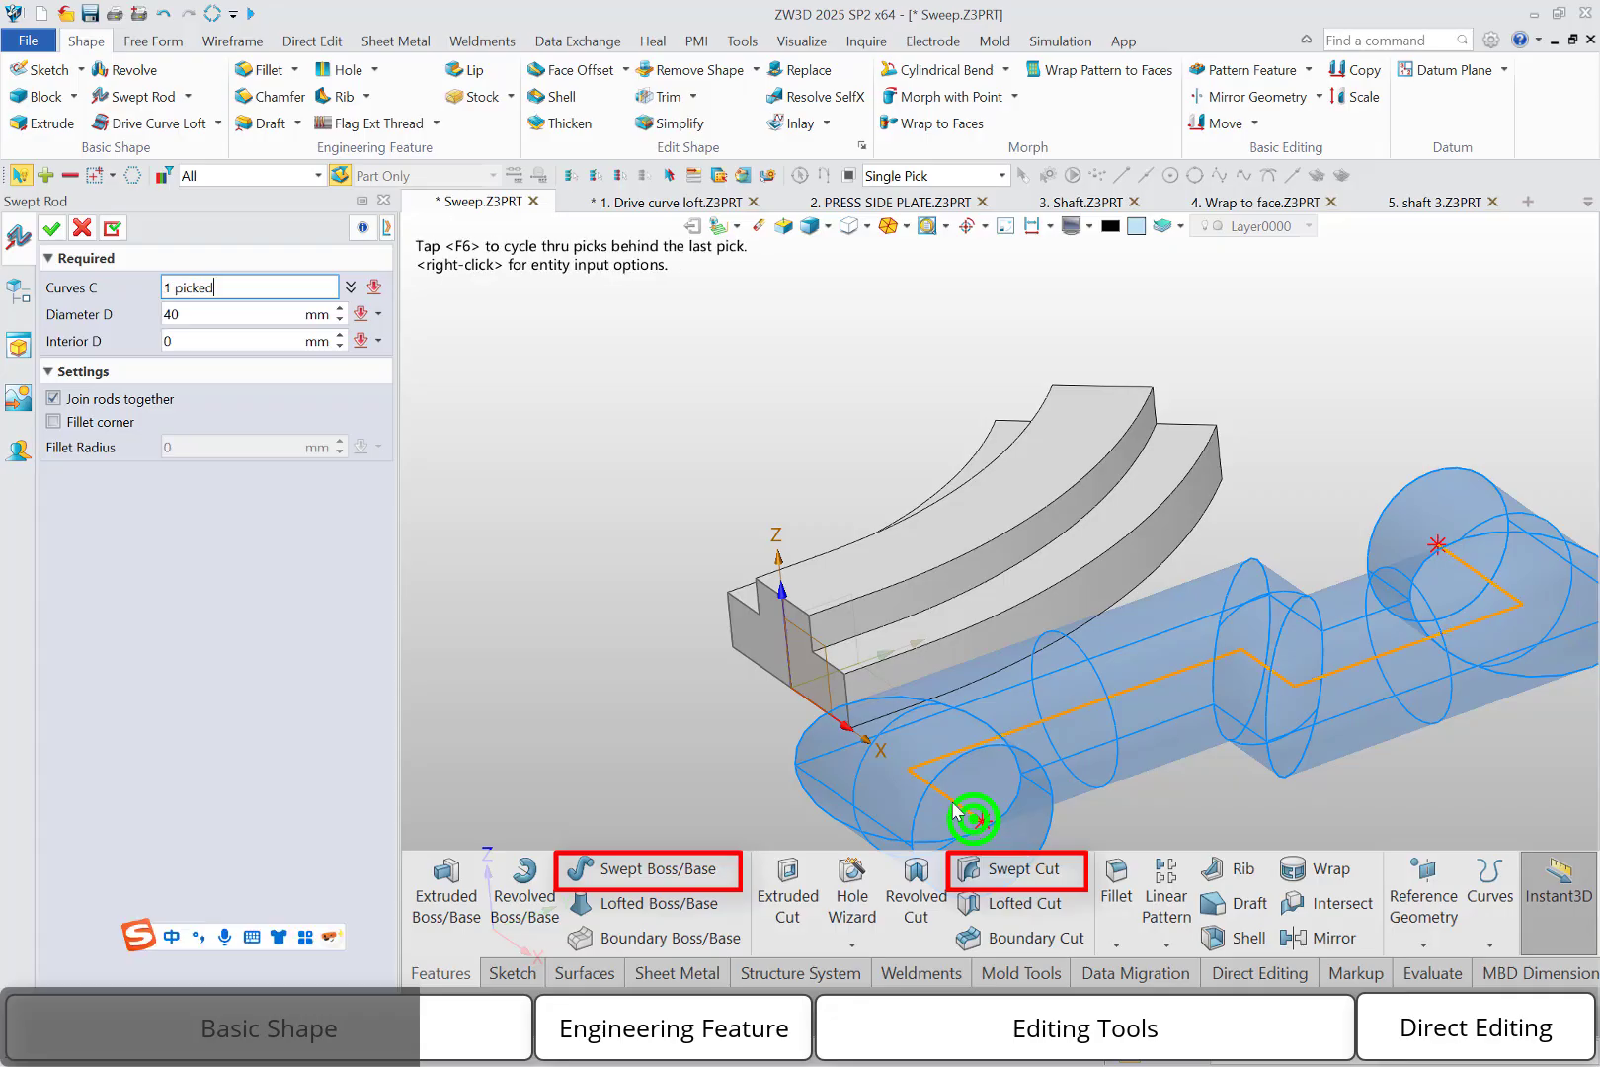
click(197, 314)
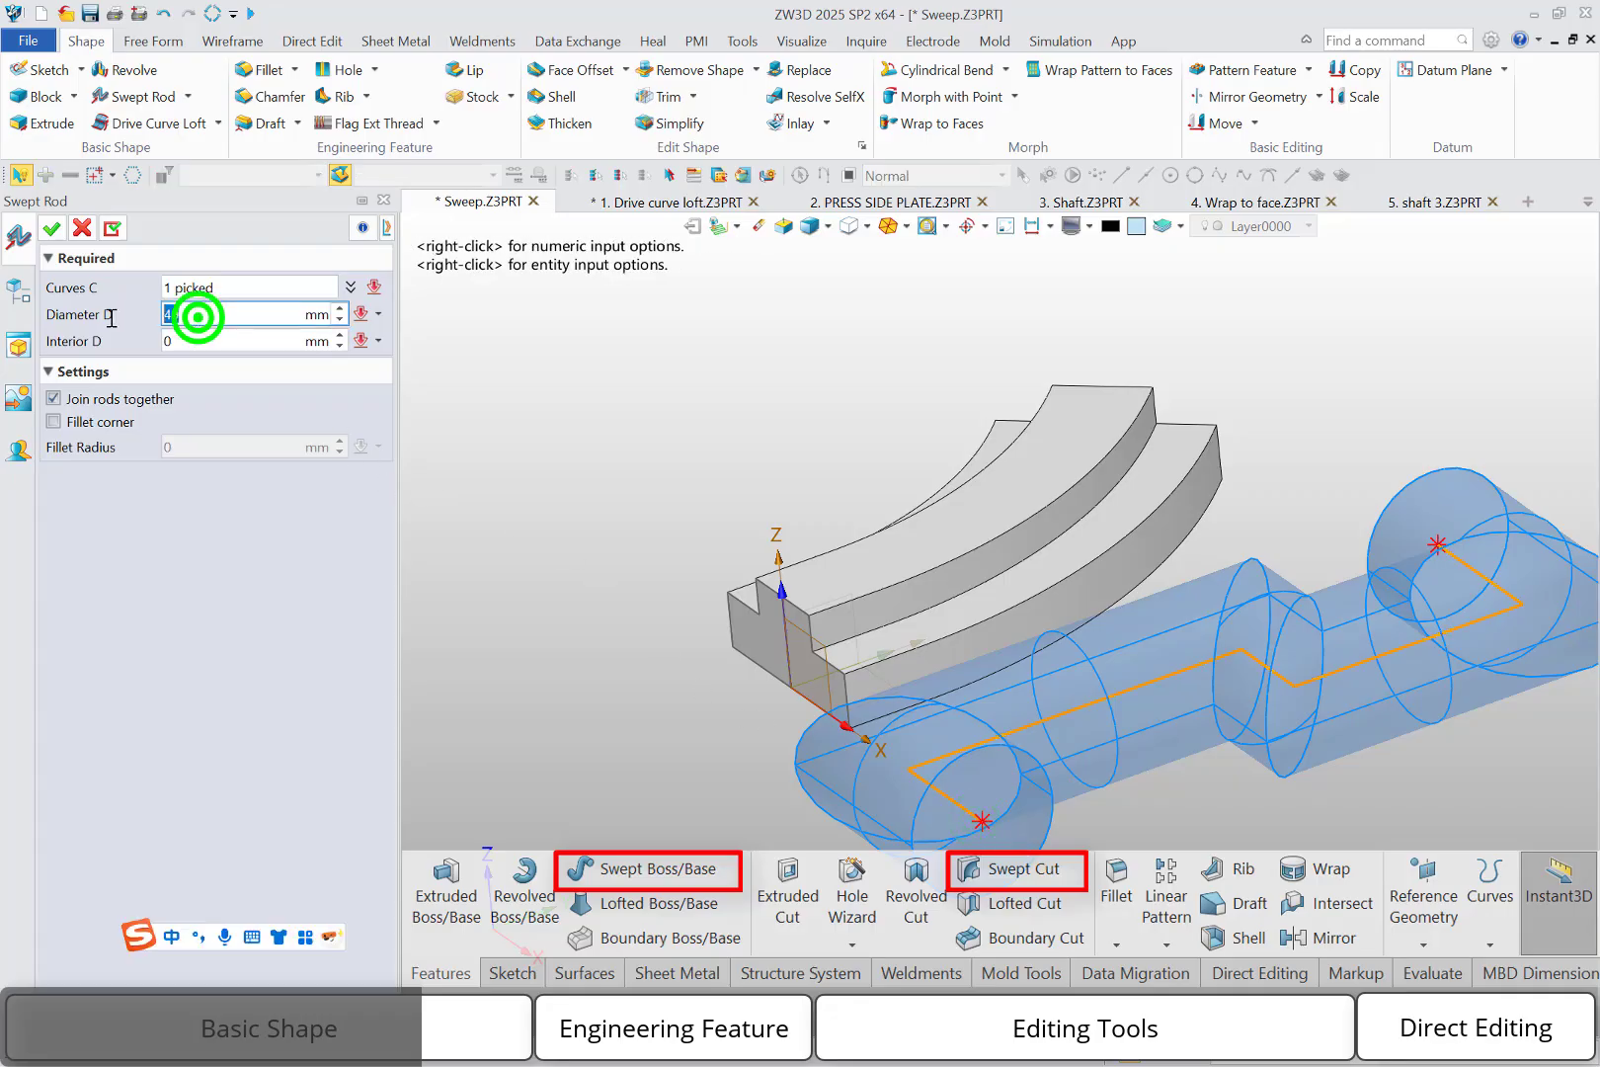
text(10)
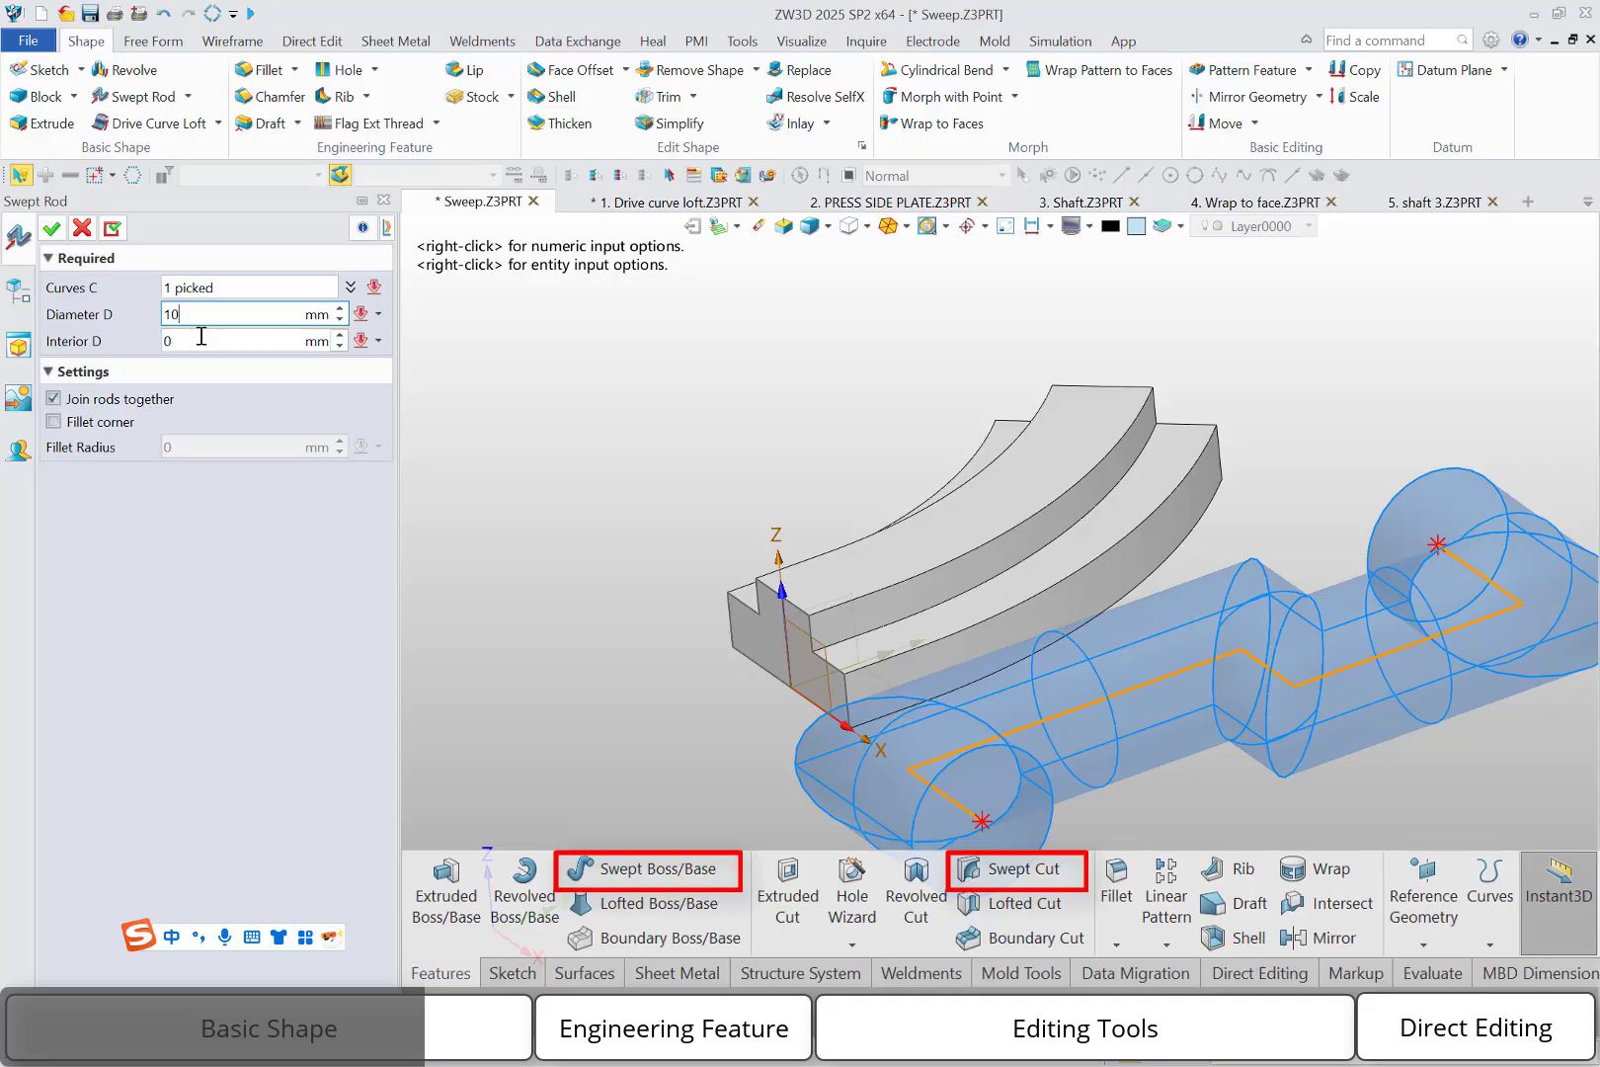
click(201, 337)
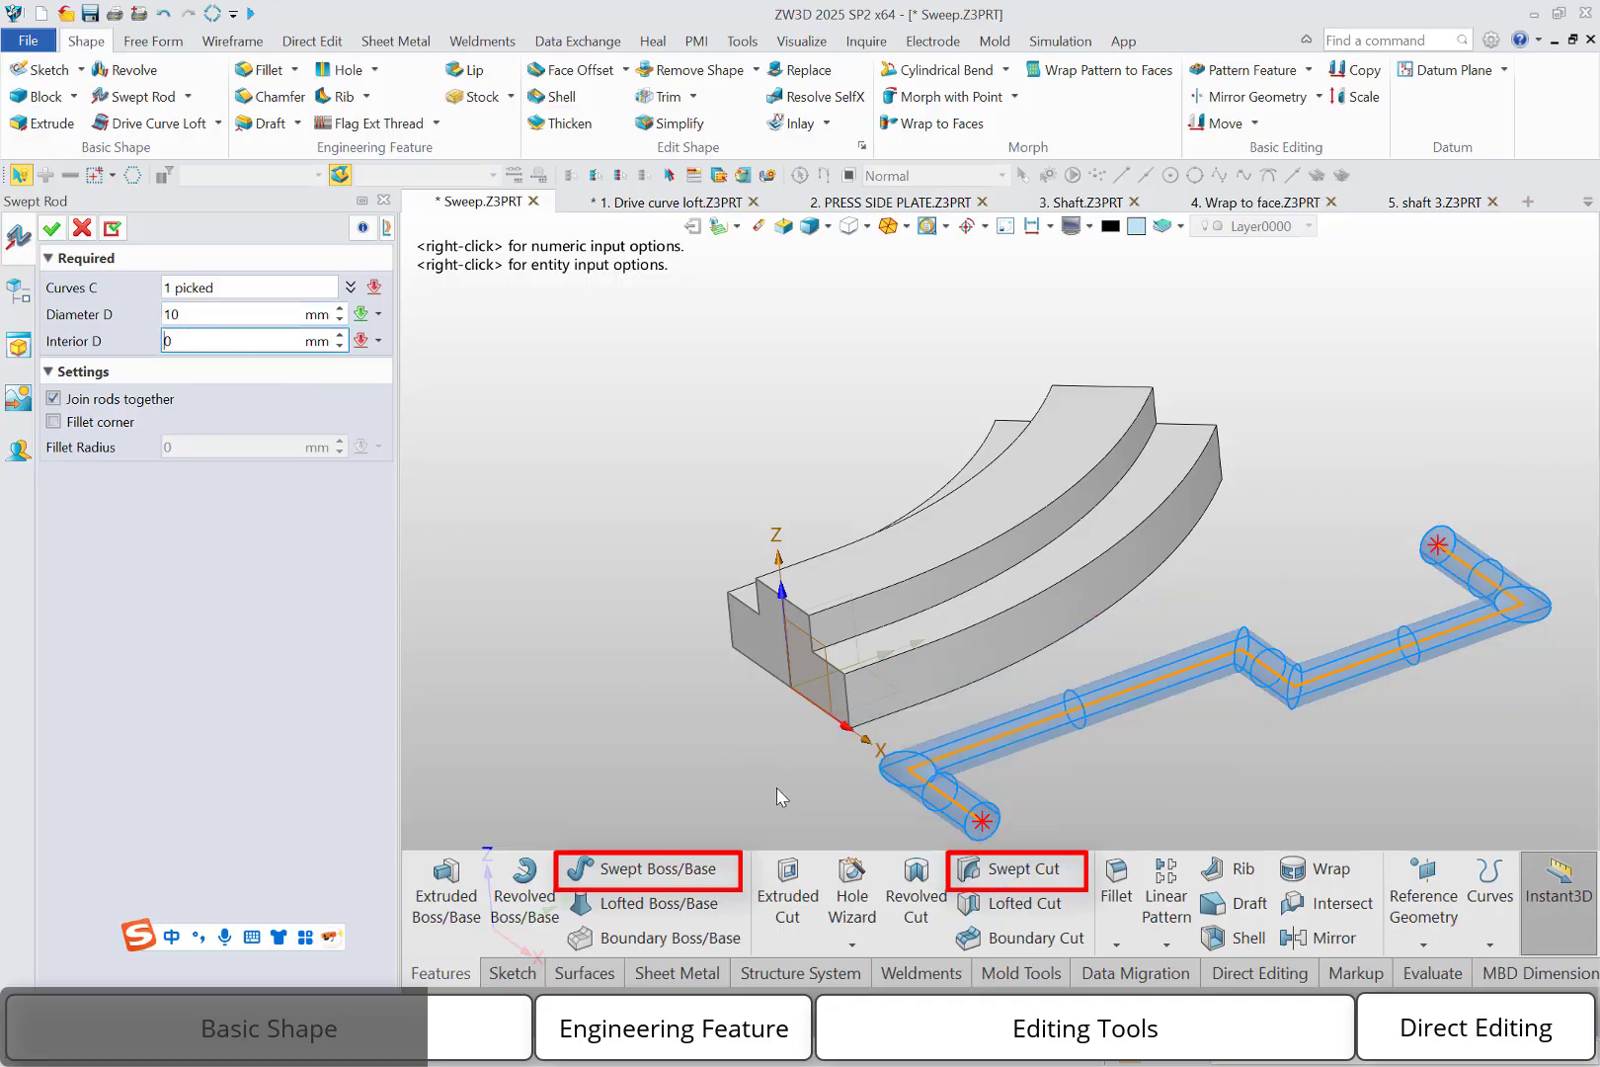
middle_drag(778, 789, 777, 793)
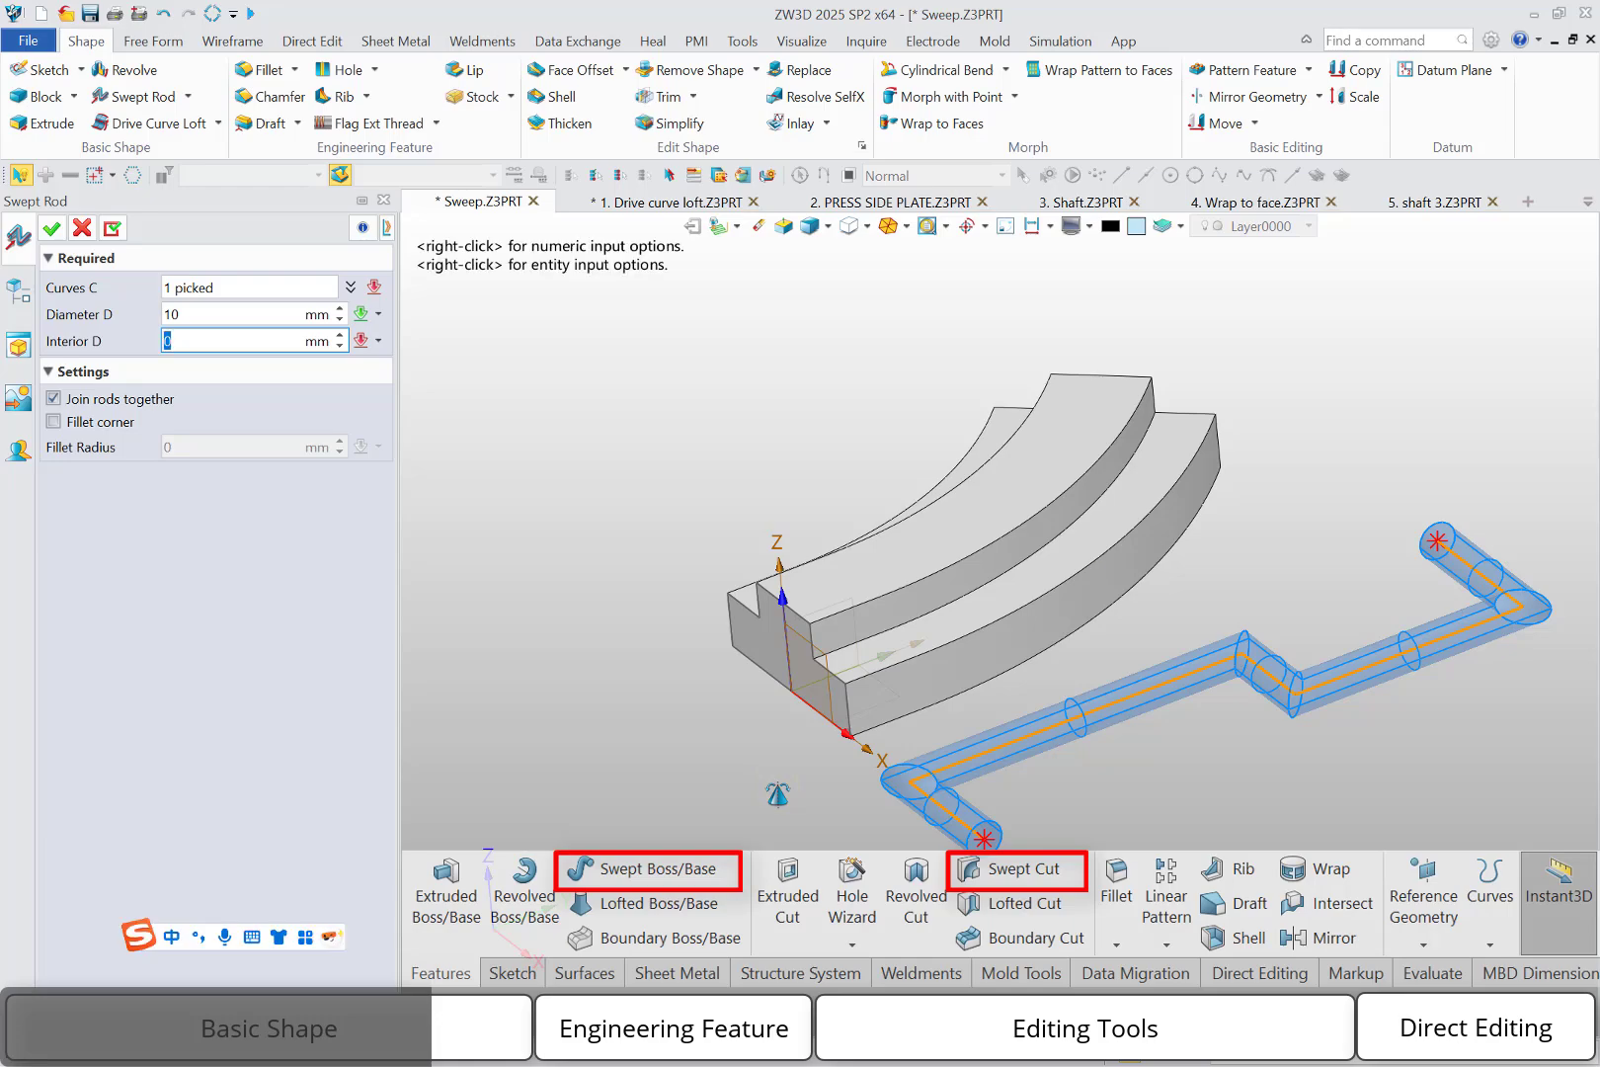
Enable corner filleting for the swept rod and set the fillet radius to 10 mm.
click(111, 424)
click(189, 444)
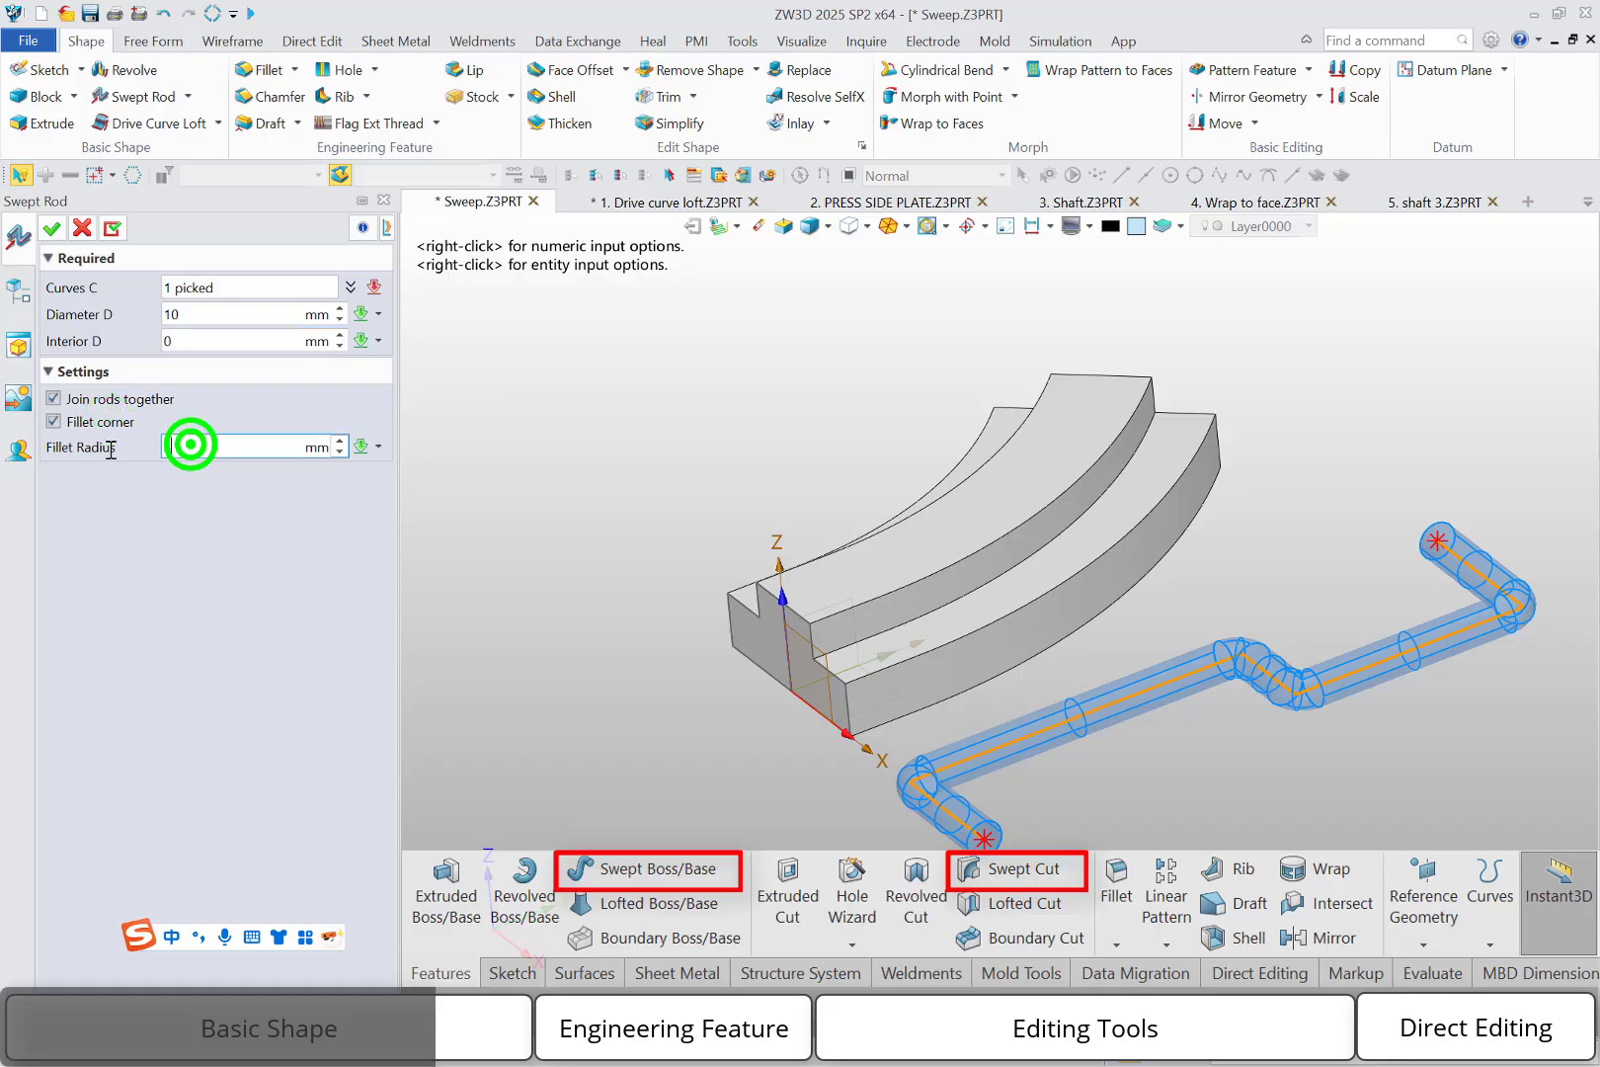
text(10)
key(Return)
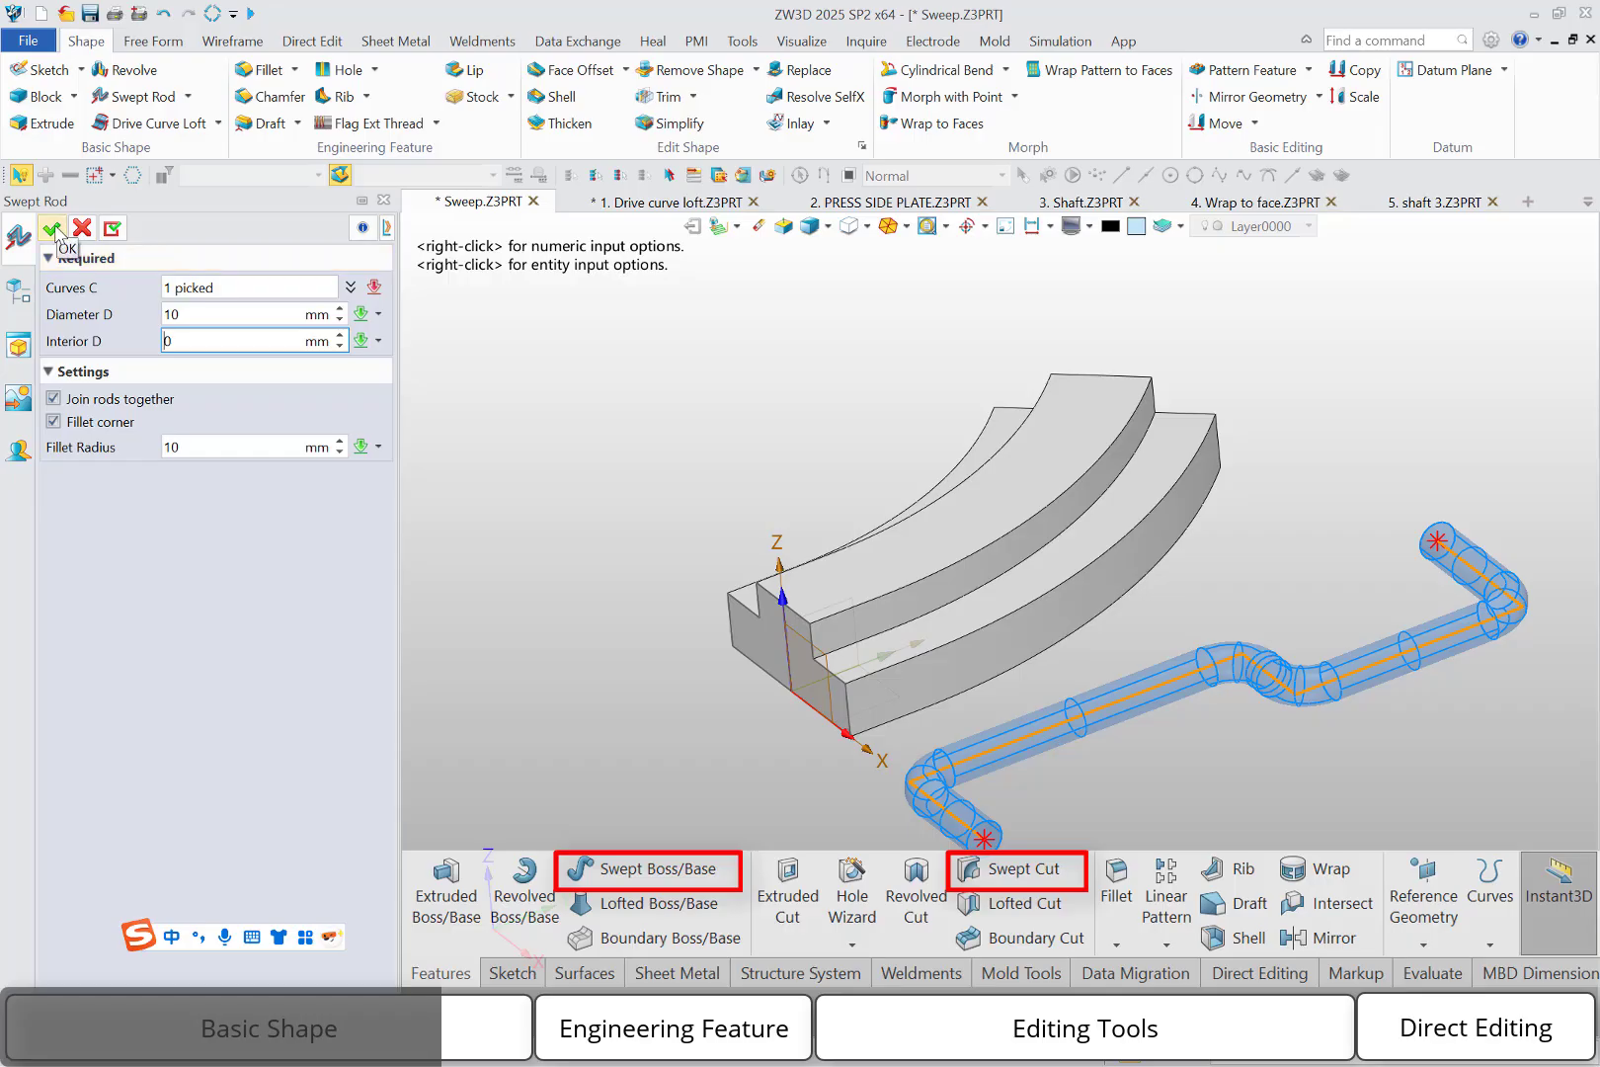
Set the rod's interior diameter to 8 mm and create the hollow swept rod.
double_click(176, 341)
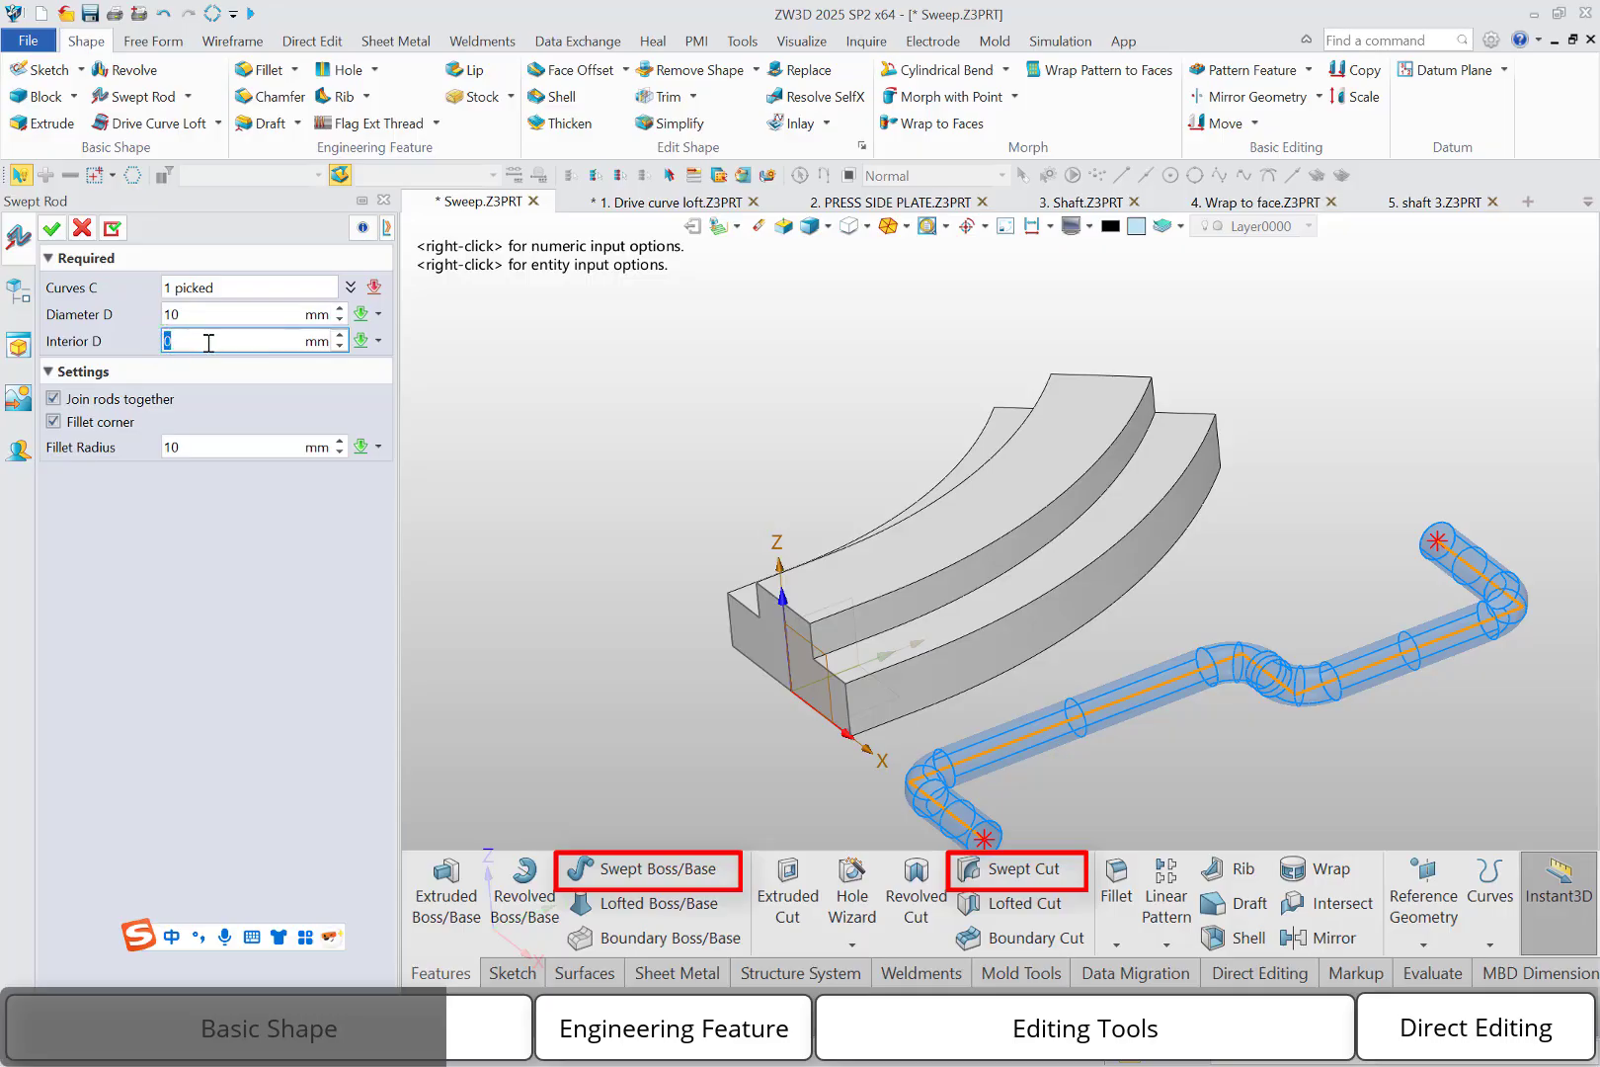
text(8)
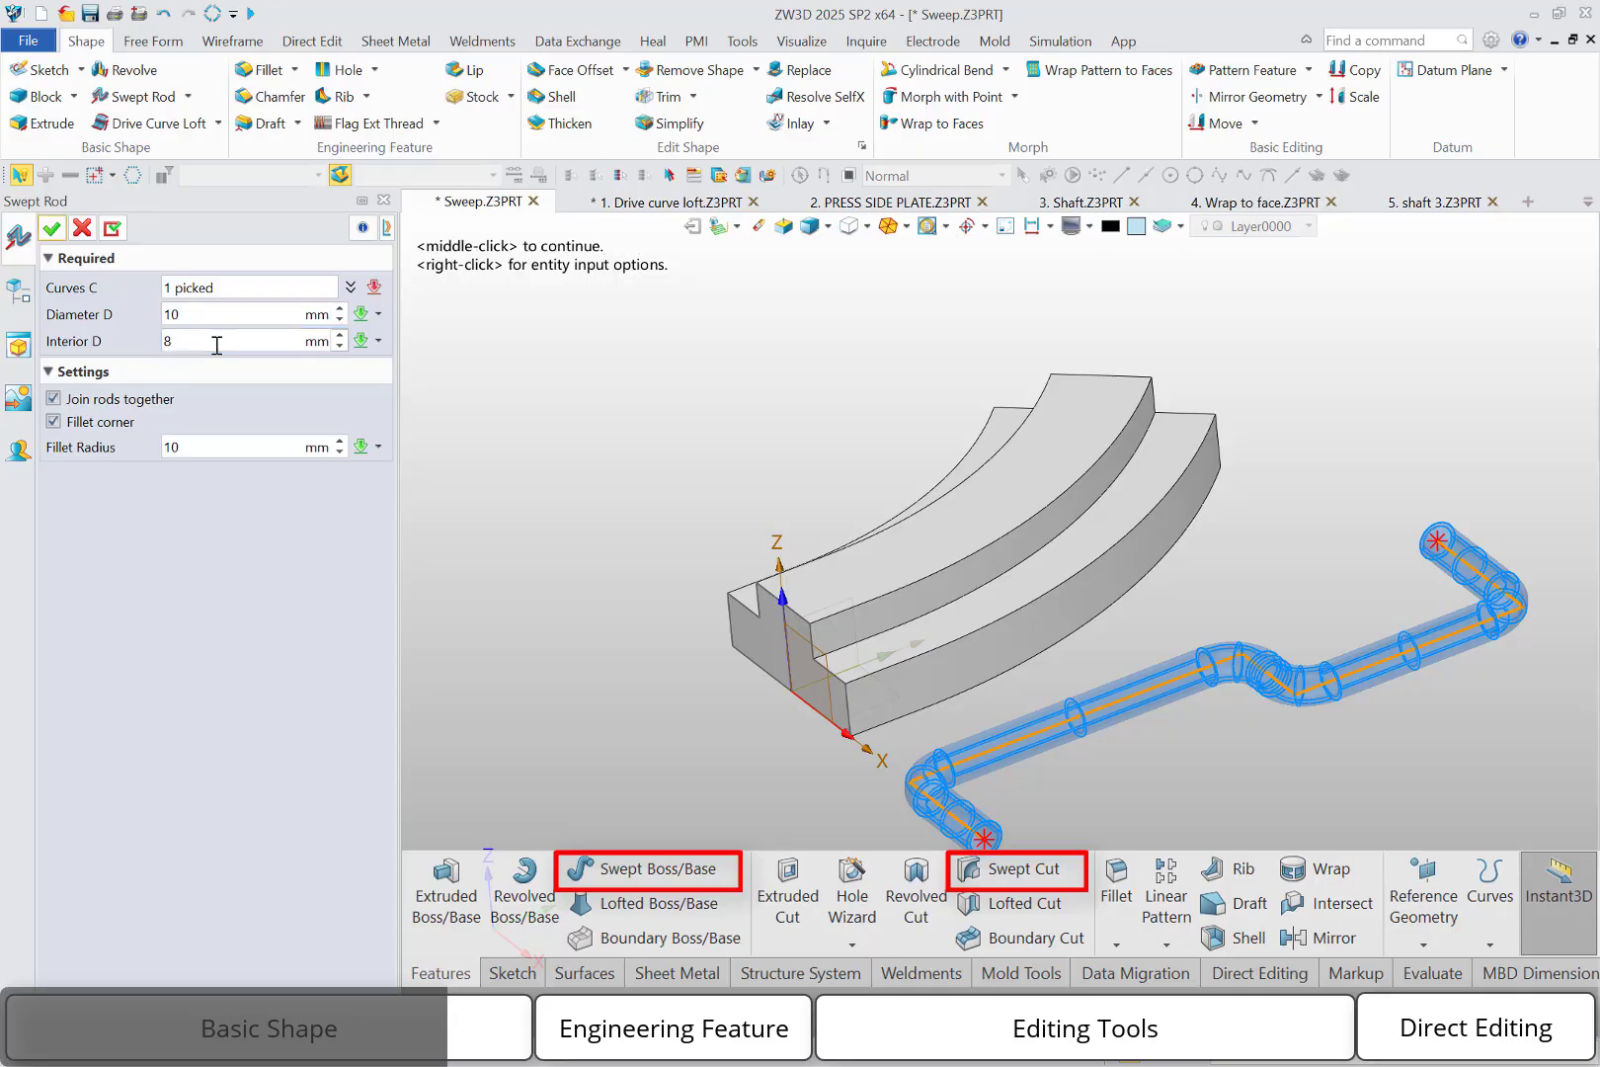
click(53, 228)
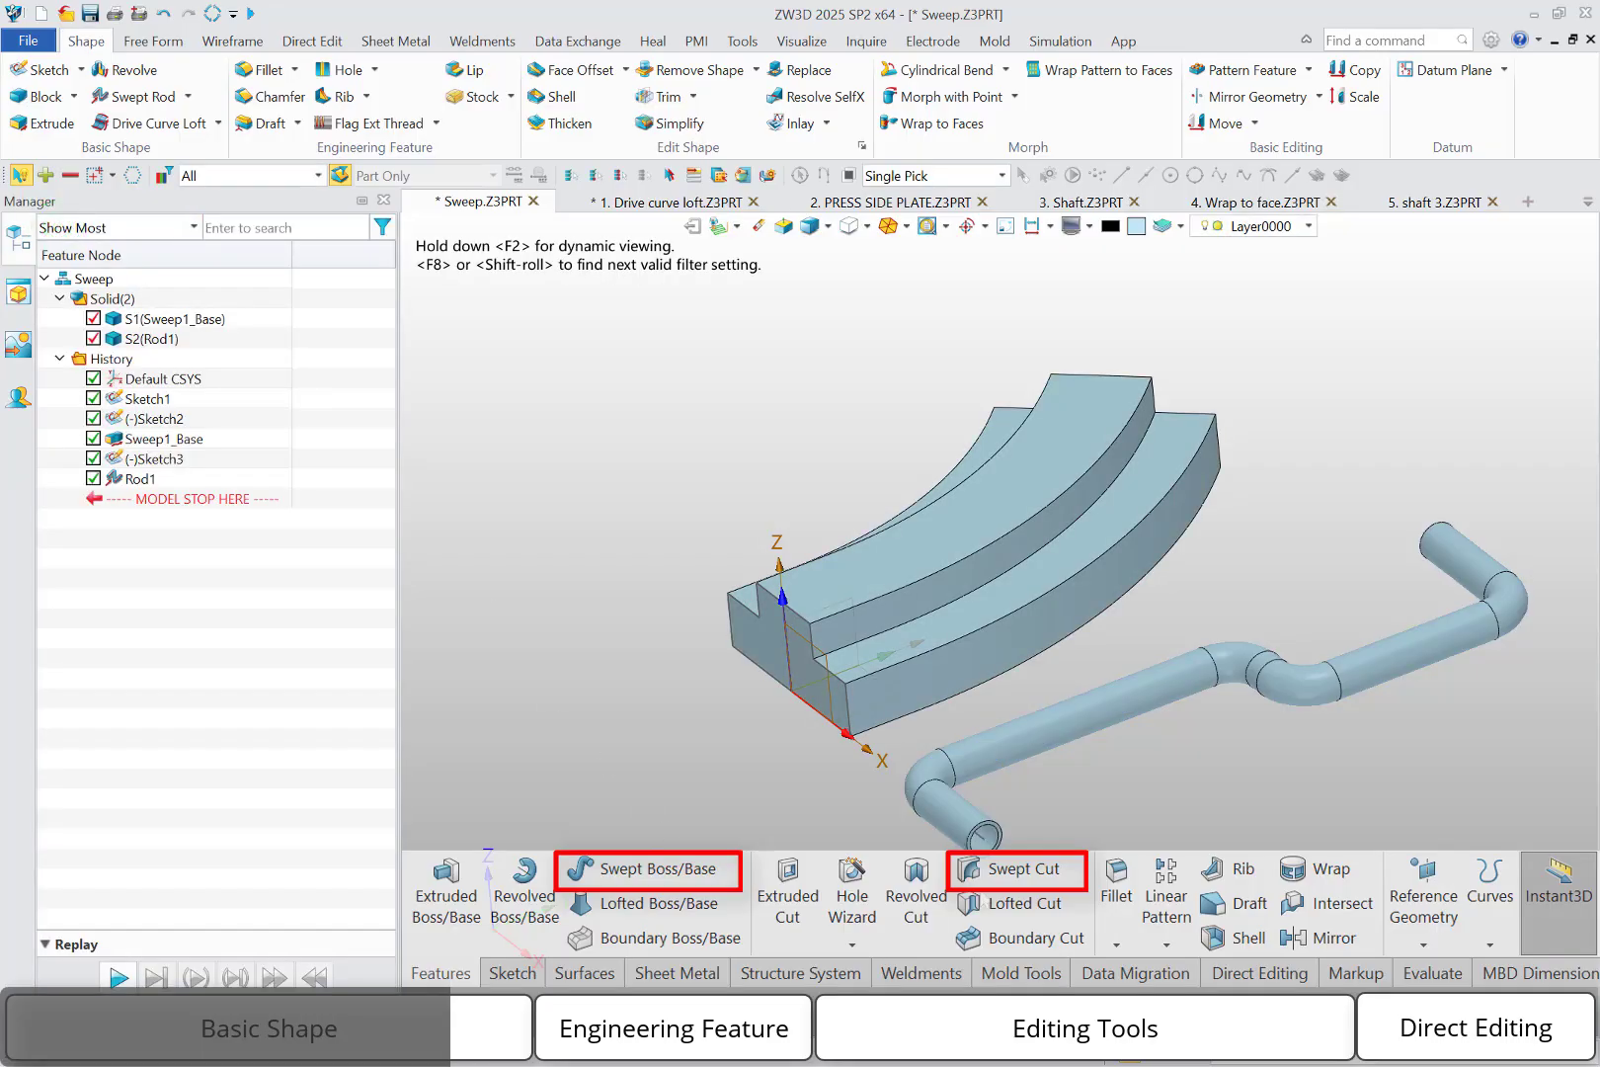
mouse_move(1101, 571)
right_down()
mouse_move(1111, 486)
mouse_move(1105, 585)
right_up()
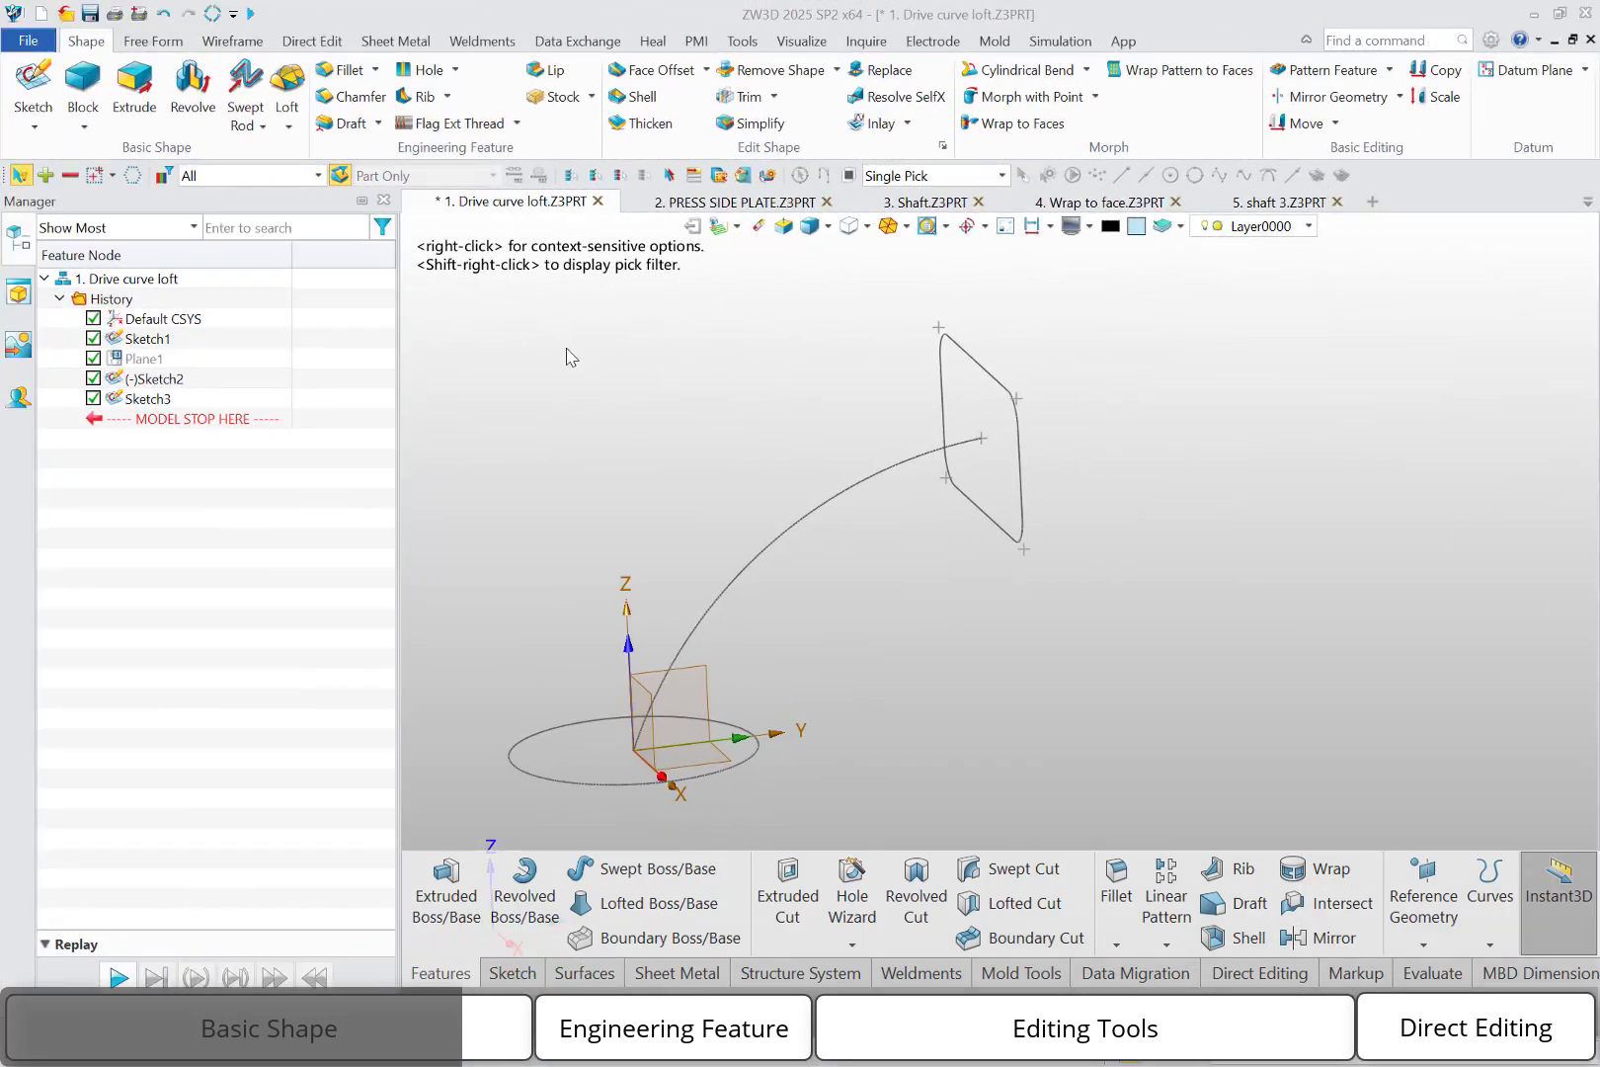
Start a Drive Curve Loft along the curved arc sketch and add the circle at the origin as the first profile.
click(290, 123)
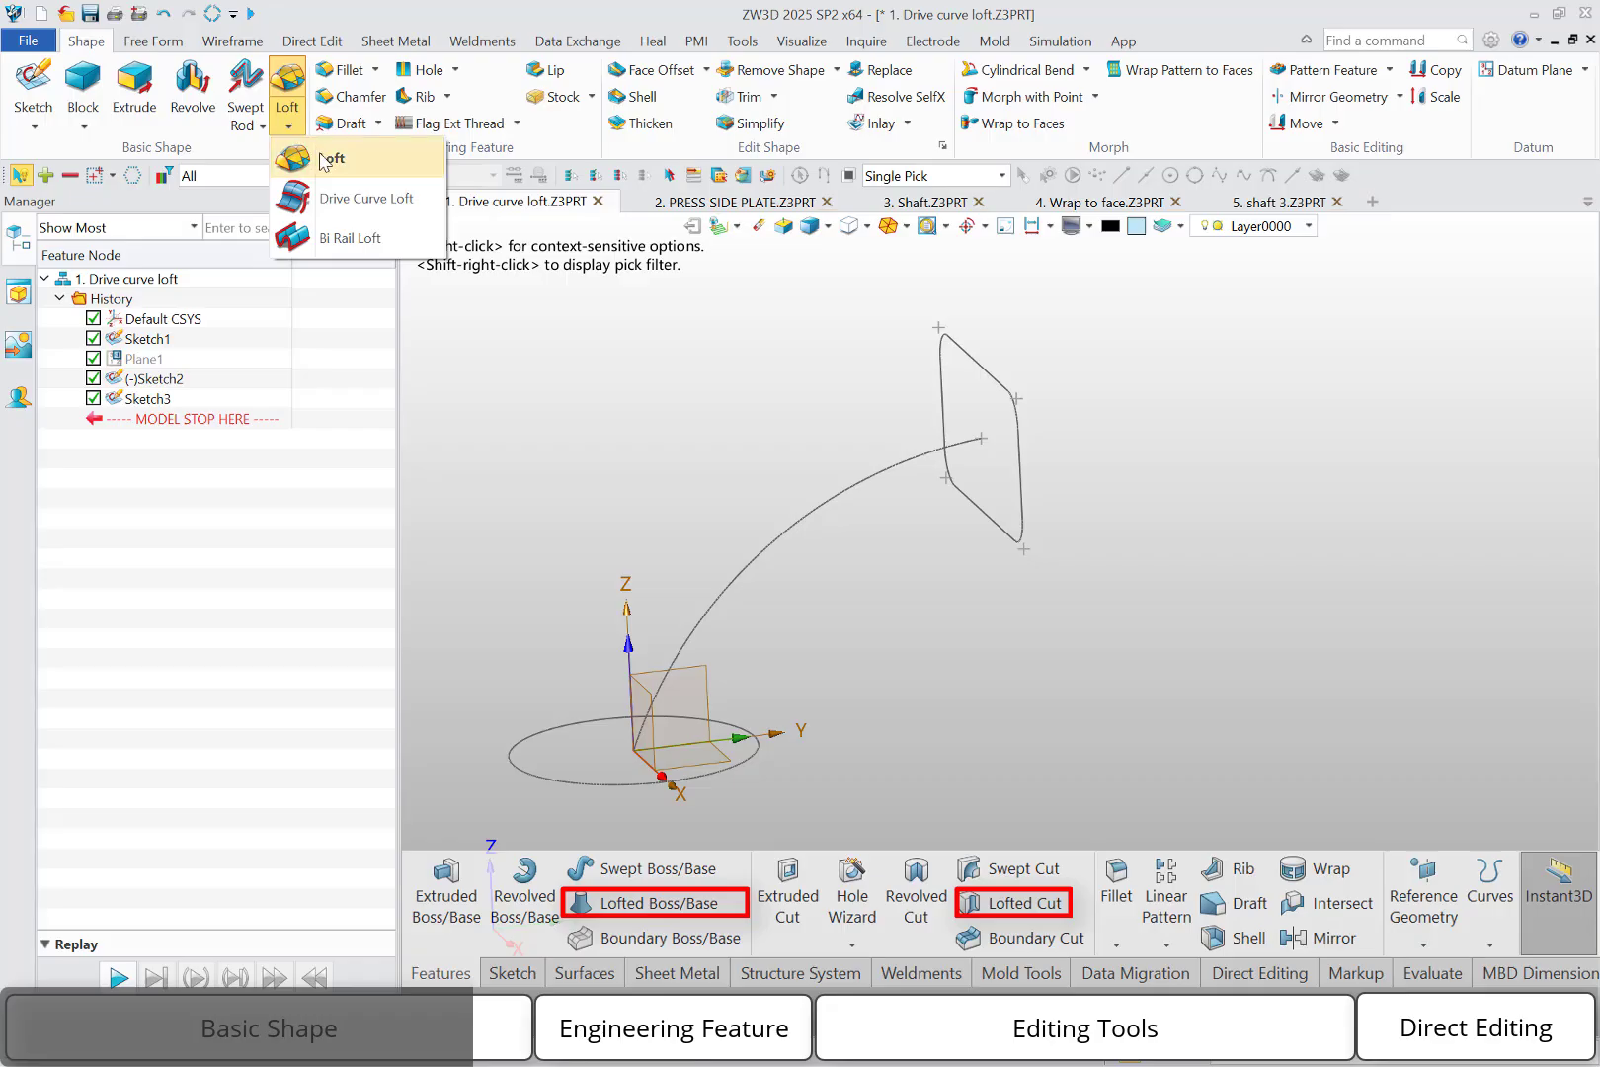
click(359, 201)
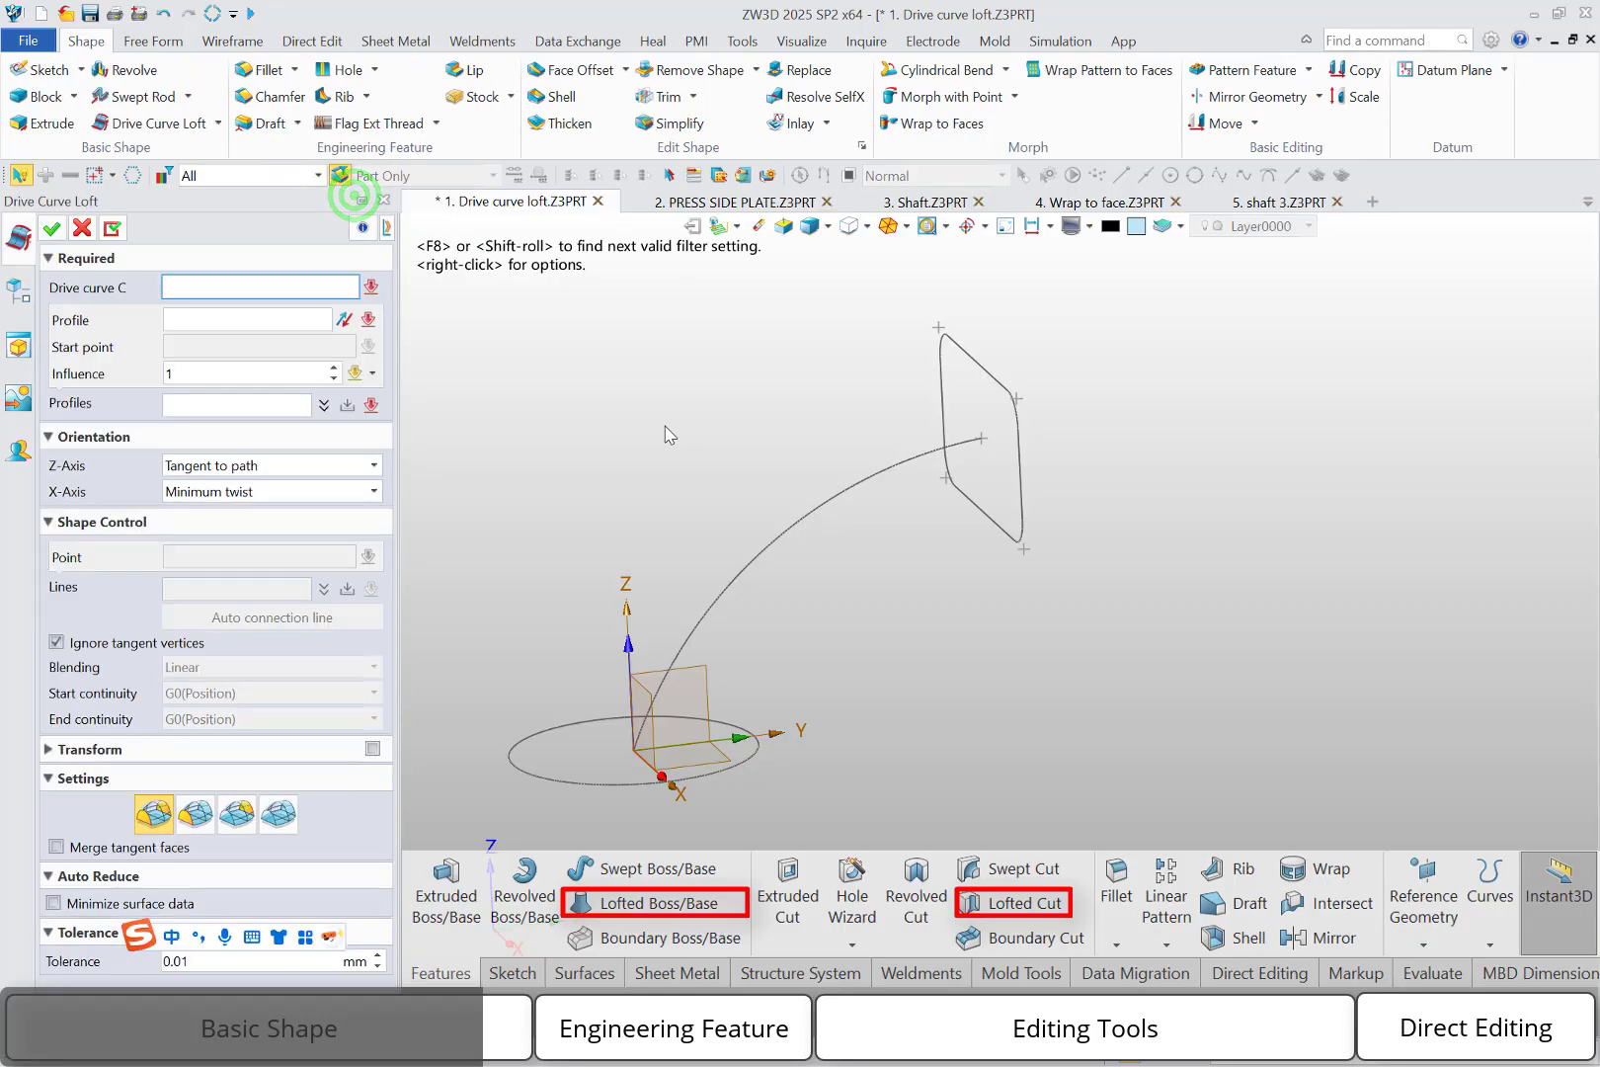
click(658, 698)
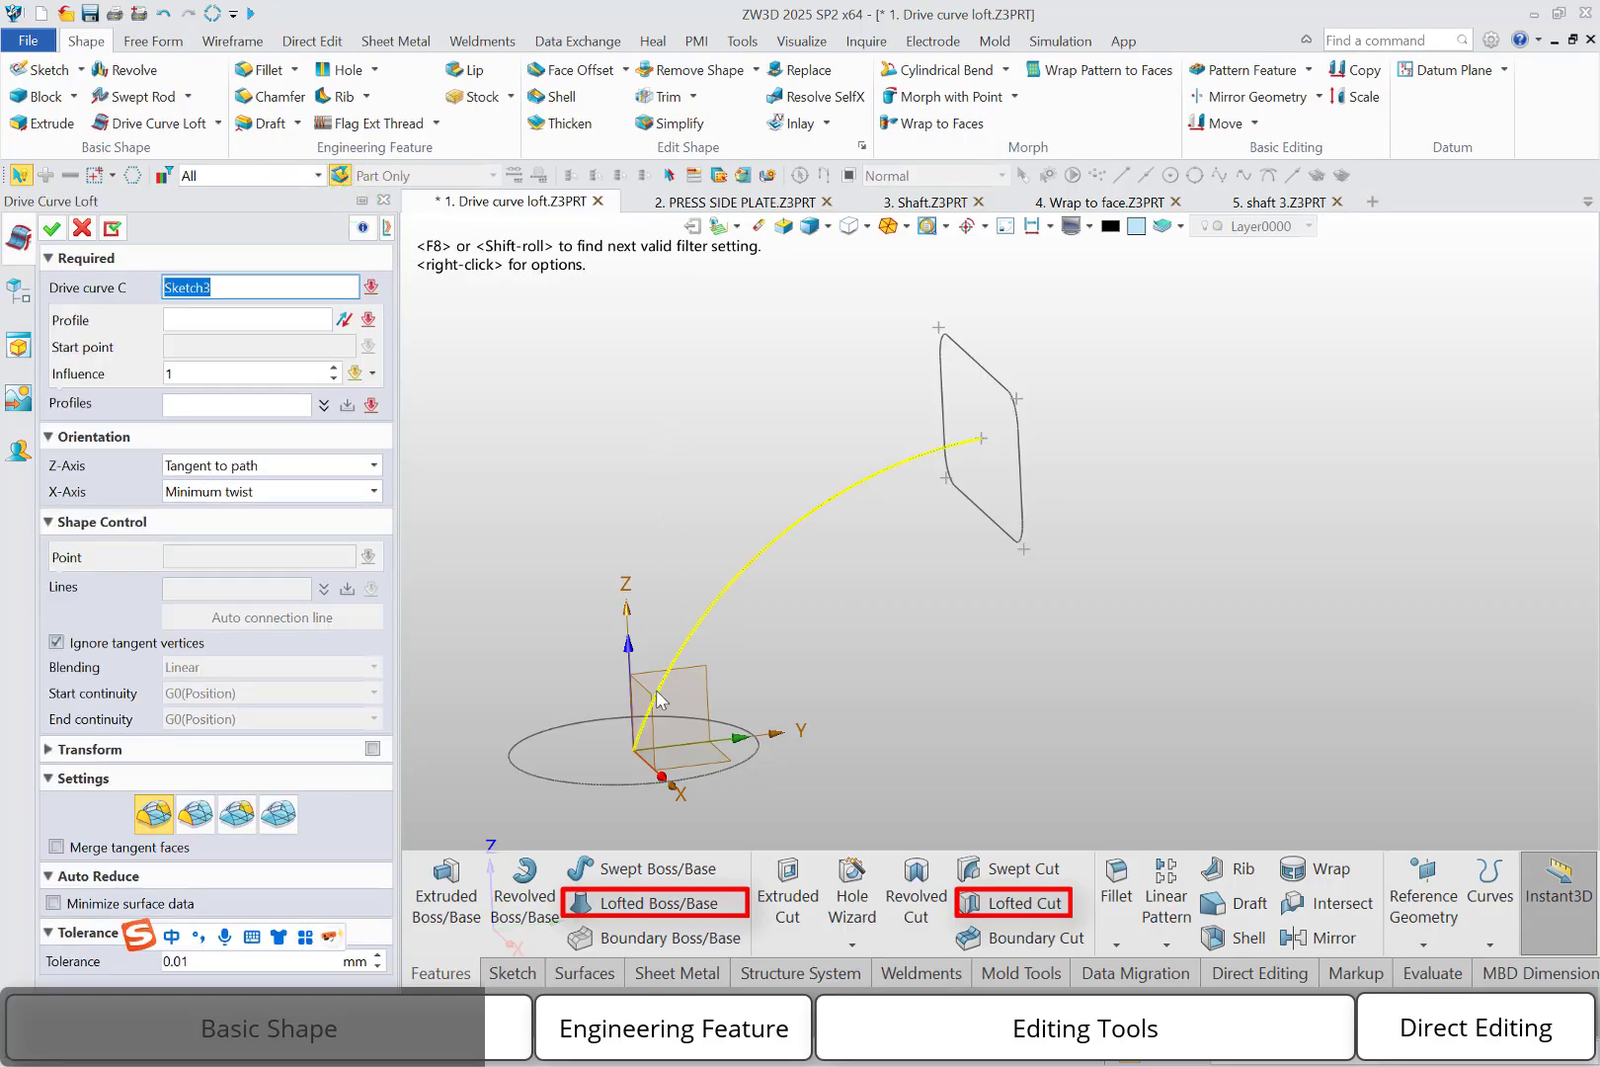
click(656, 694)
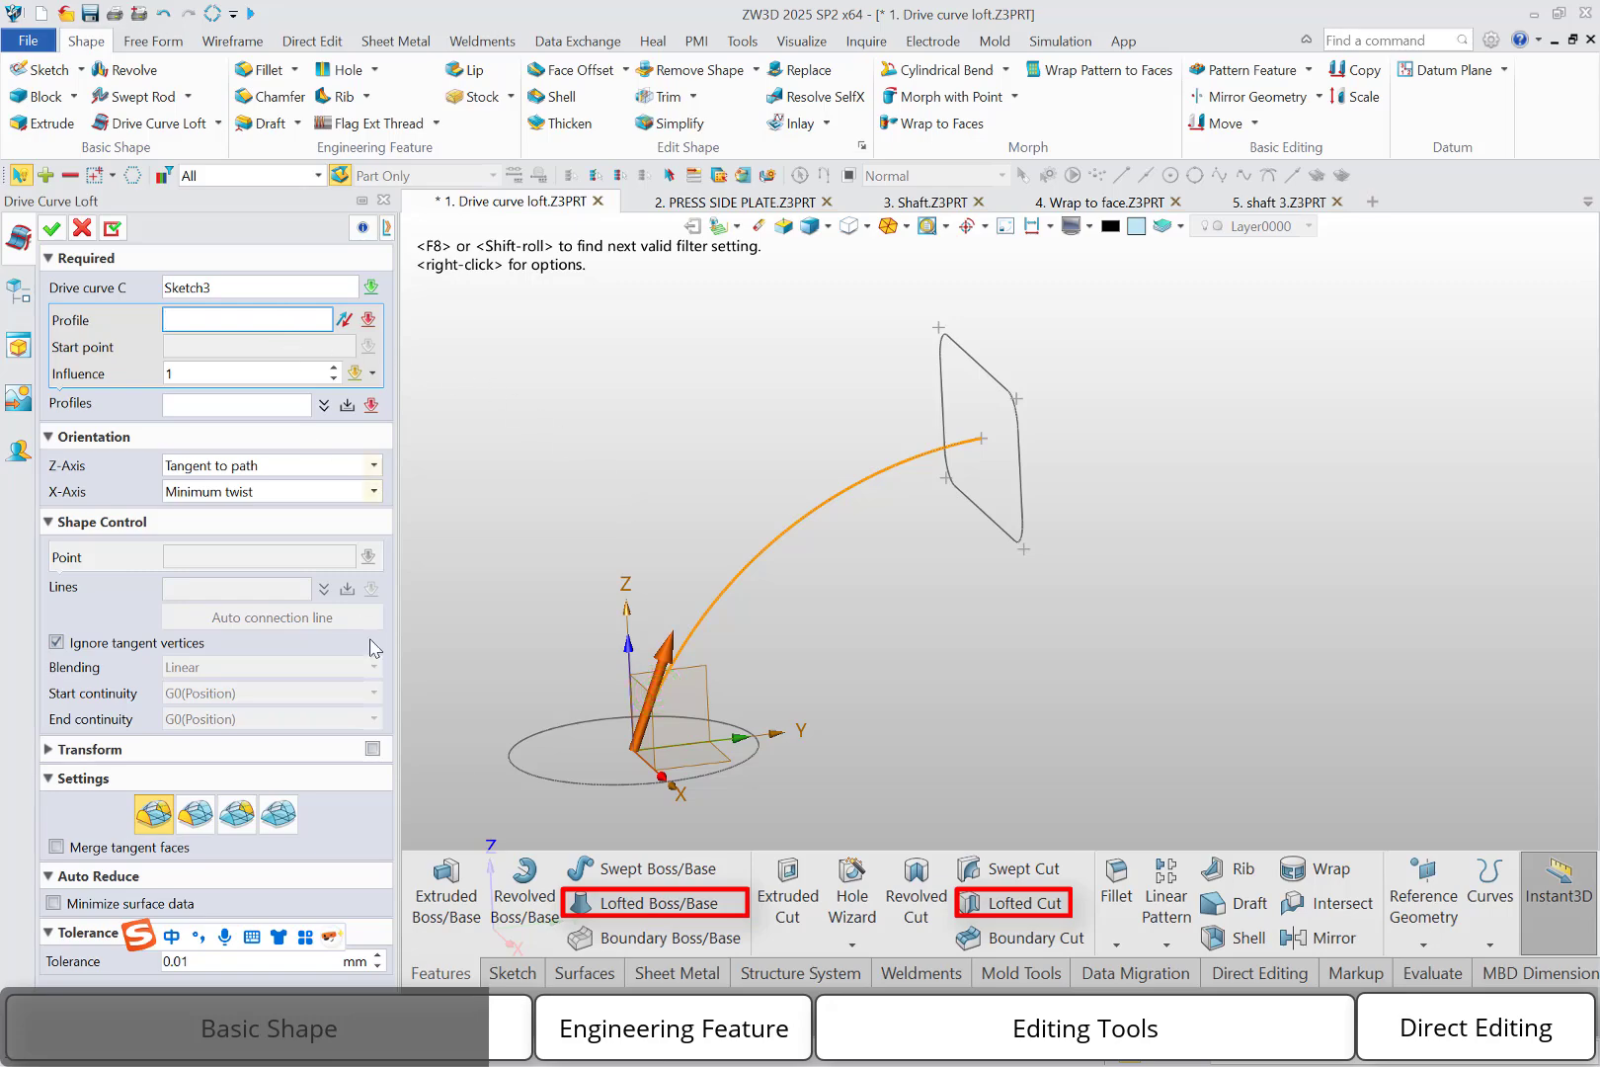
click(648, 796)
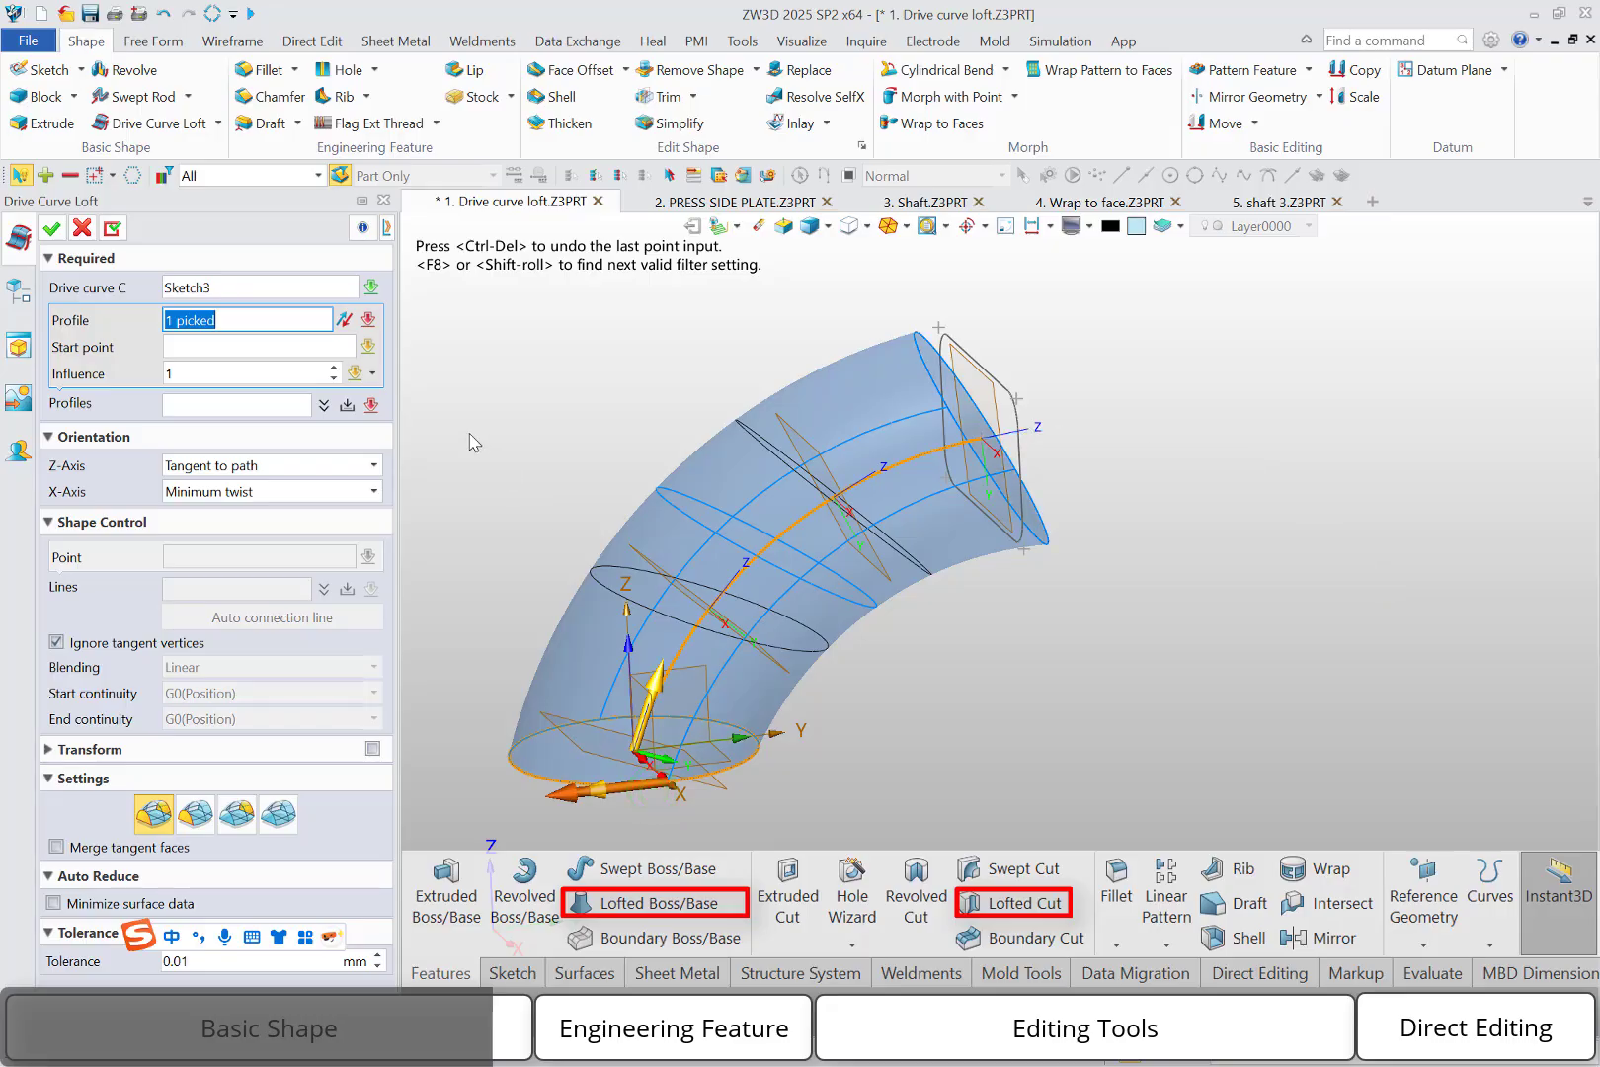
click(346, 406)
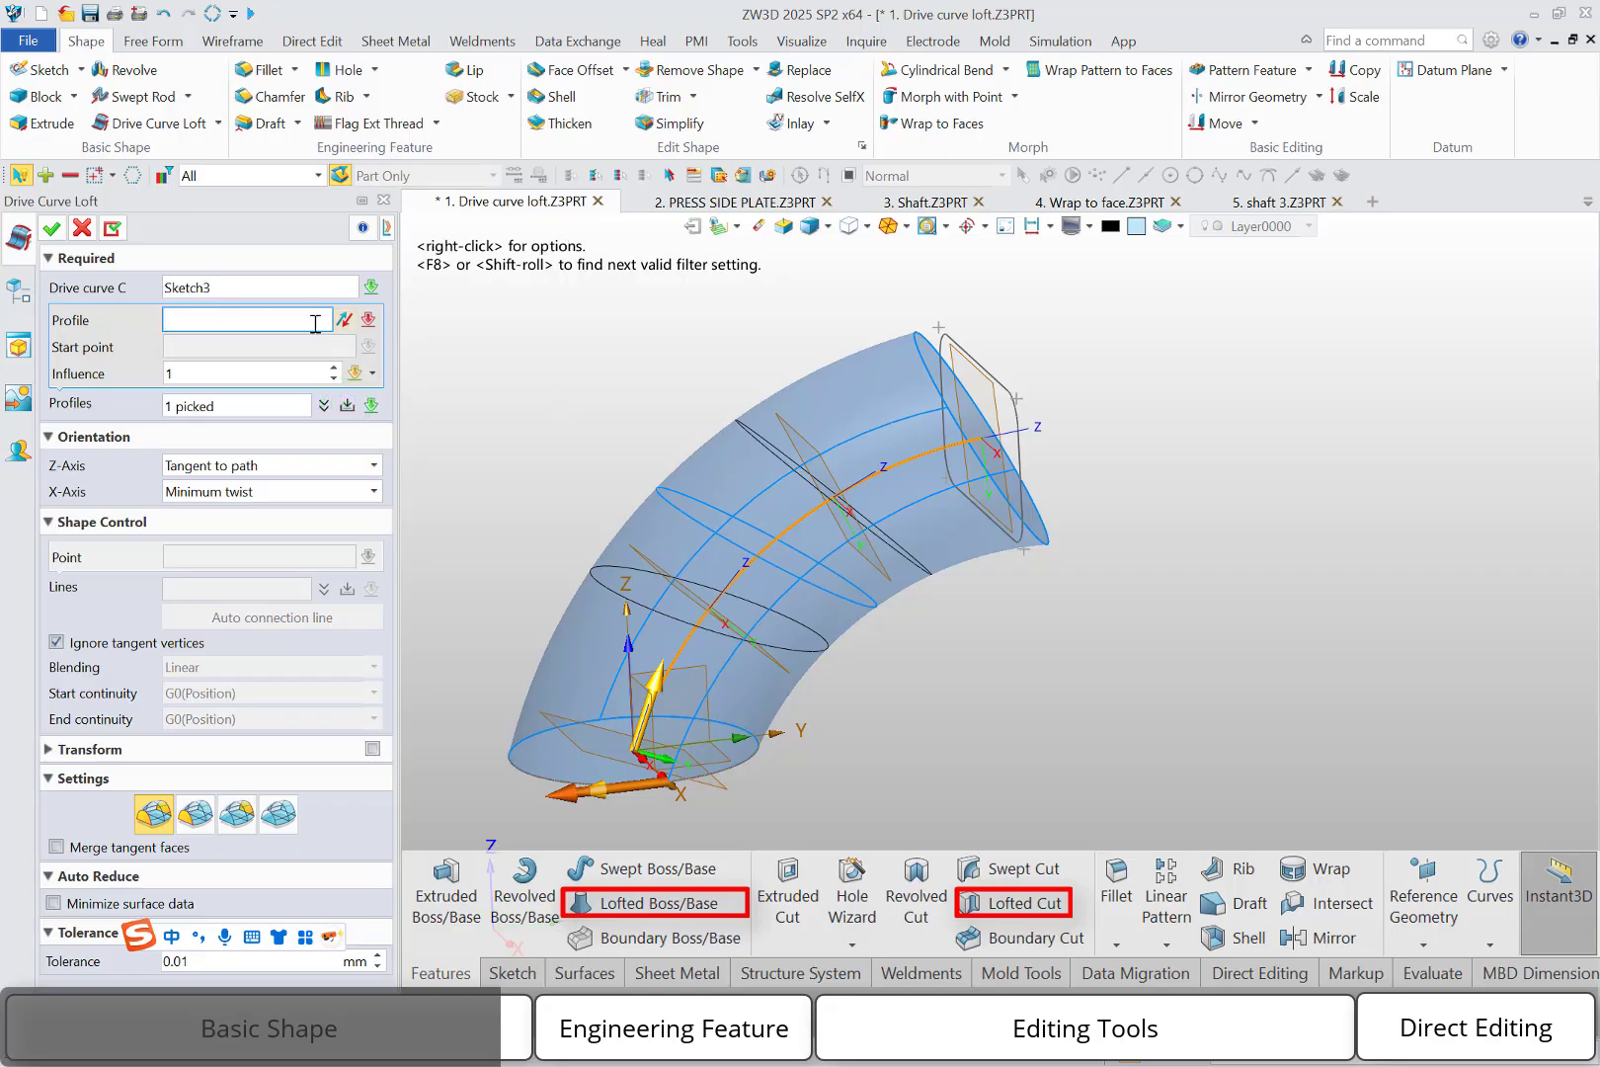
Add the rounded rectangle as the second loft profile, set its start point on its side edge, and create the loft.
click(1023, 449)
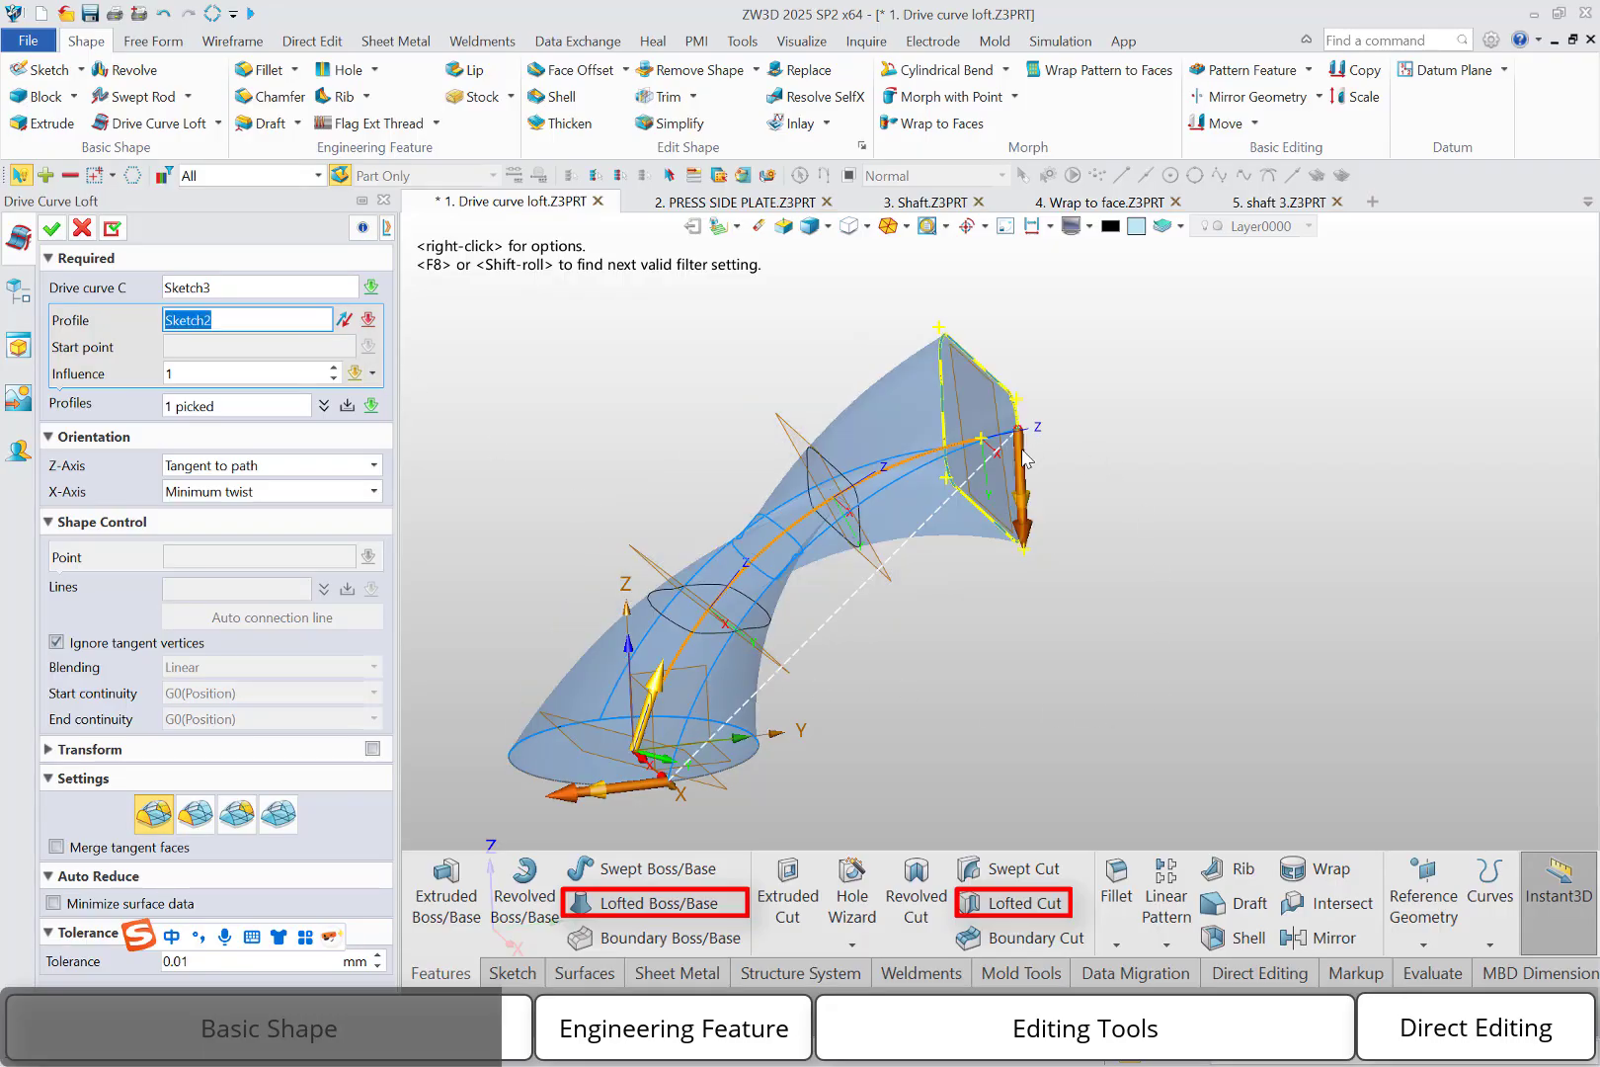
click(1020, 499)
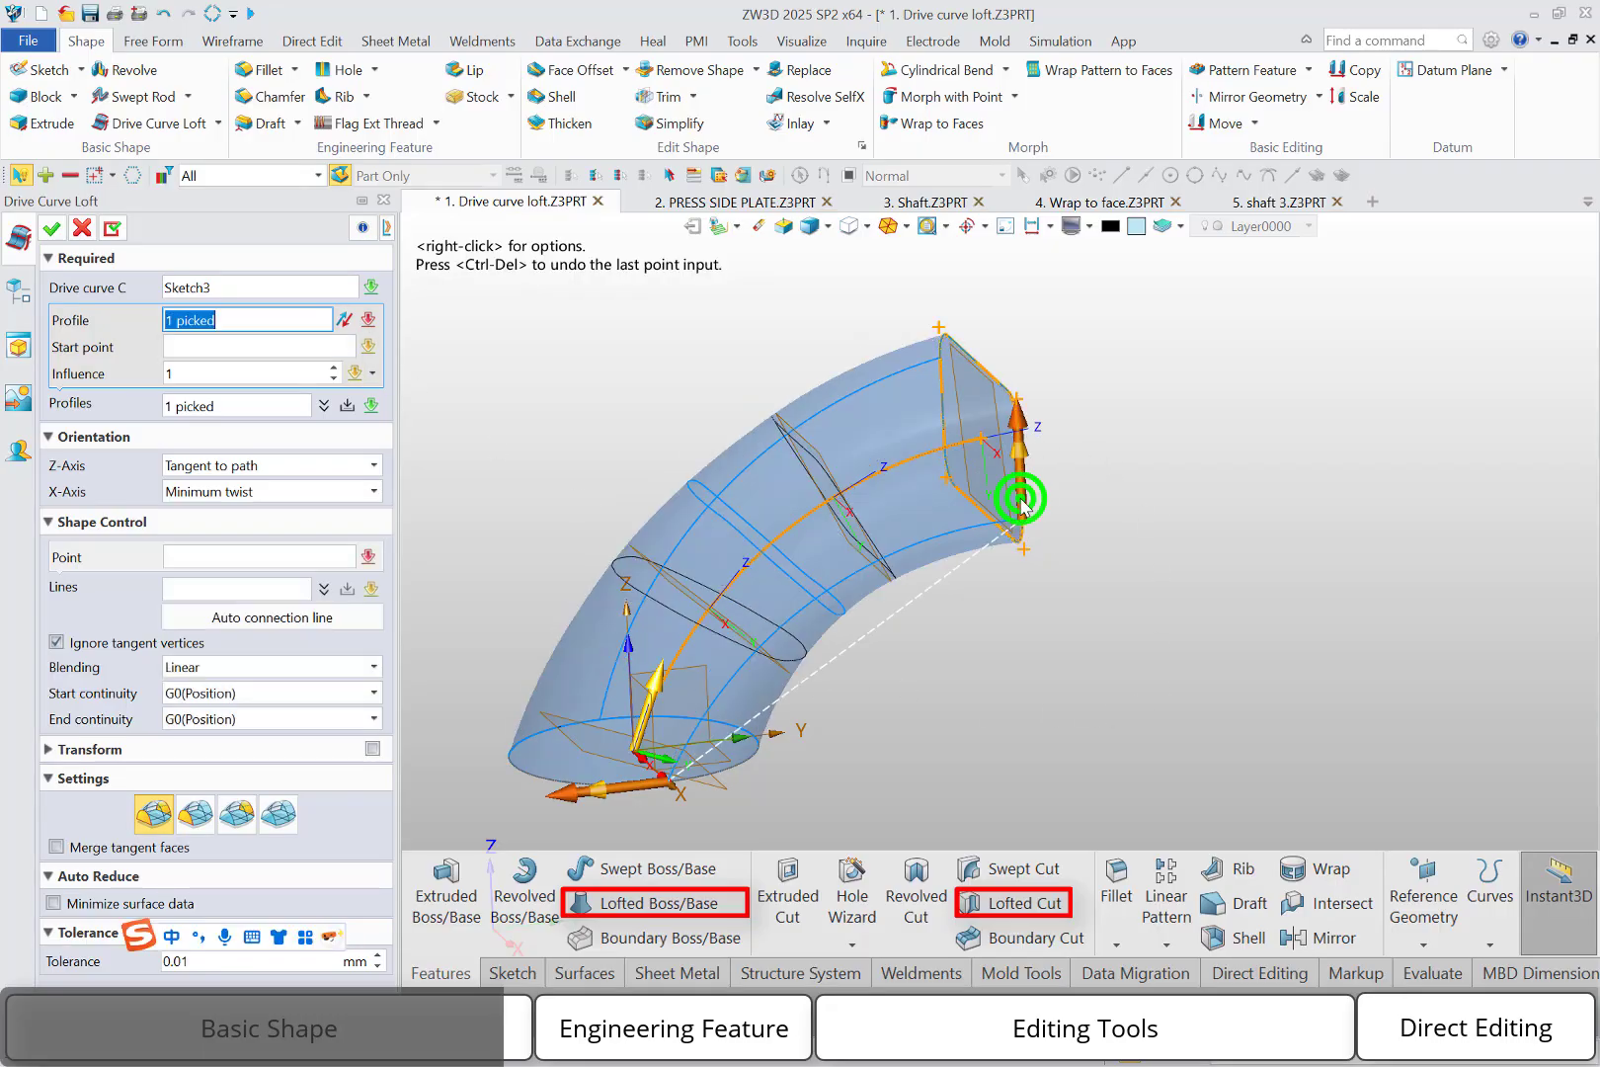
click(308, 343)
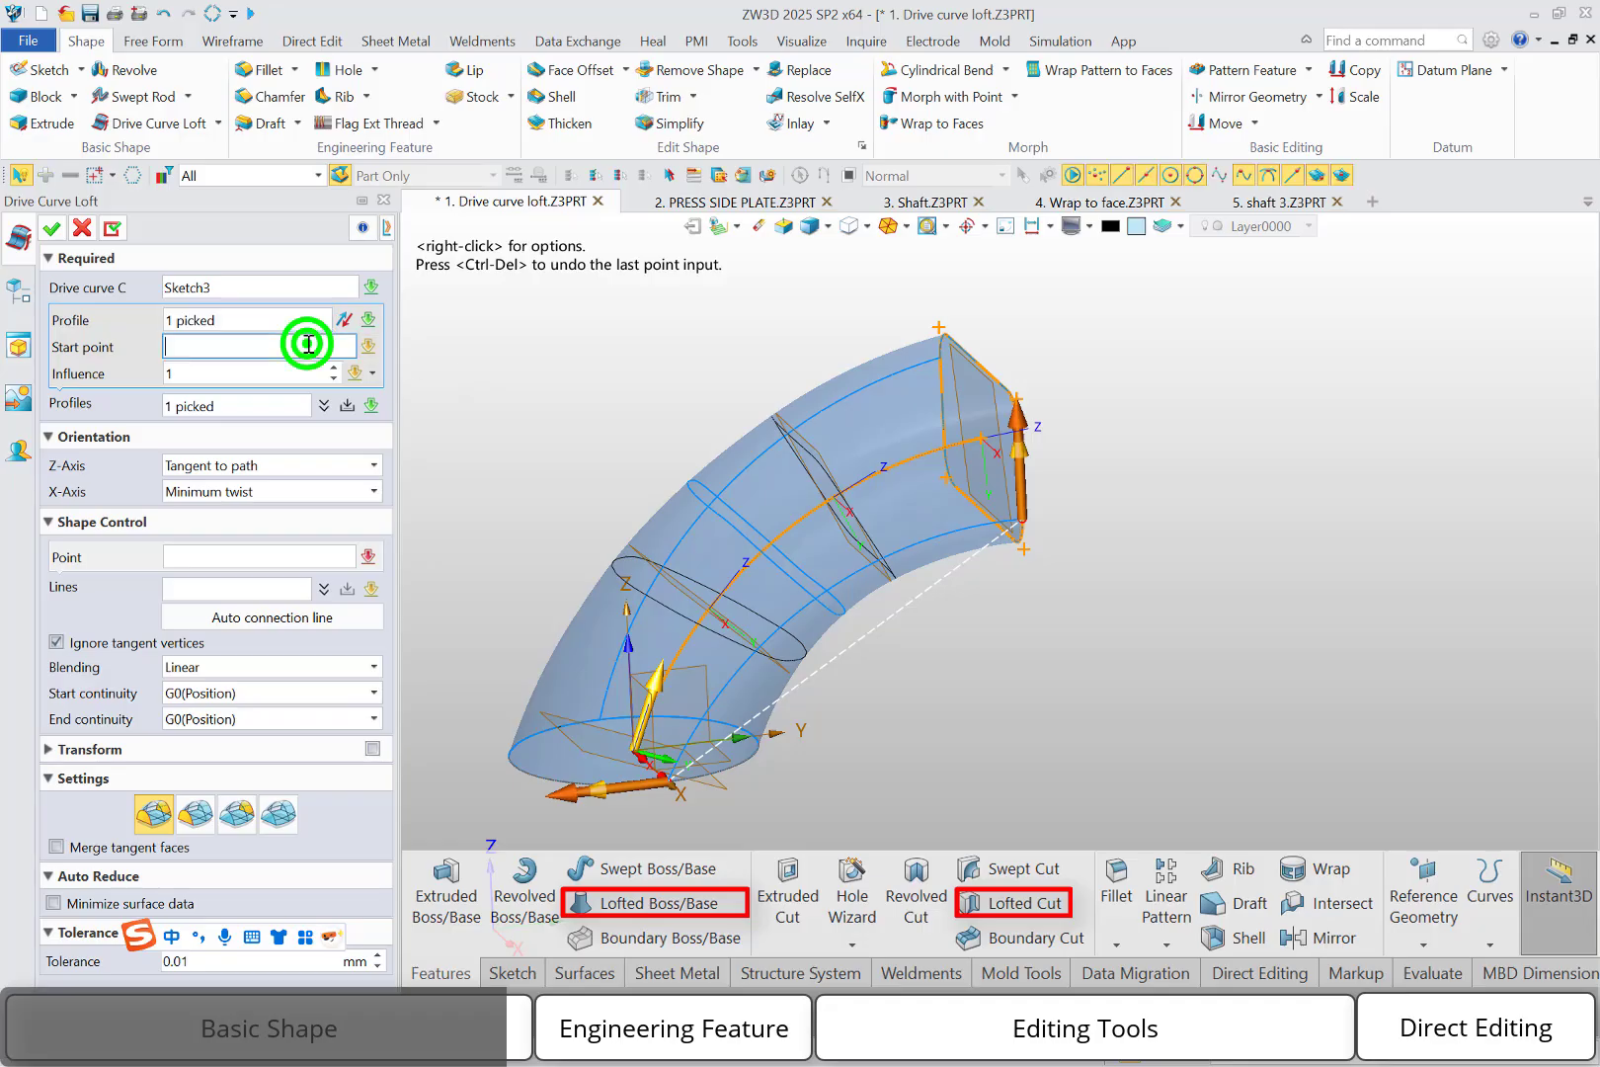
click(1027, 483)
click(1025, 484)
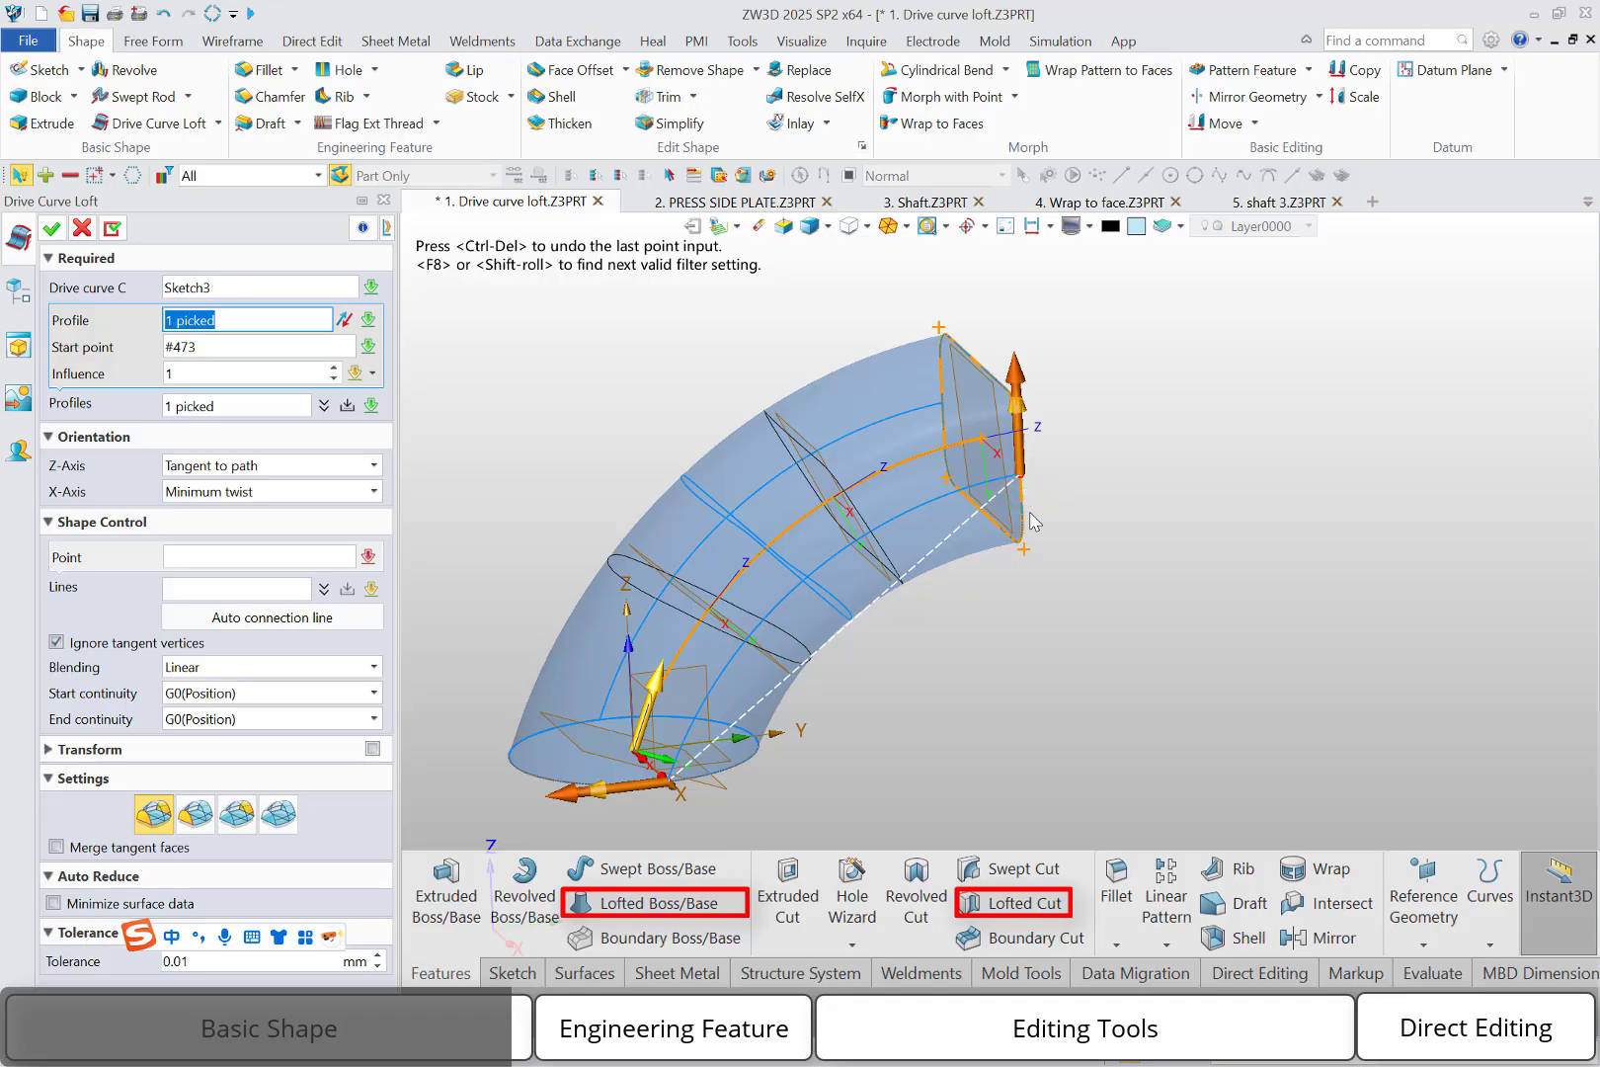
click(51, 229)
middle_drag(1105, 777, 989, 684)
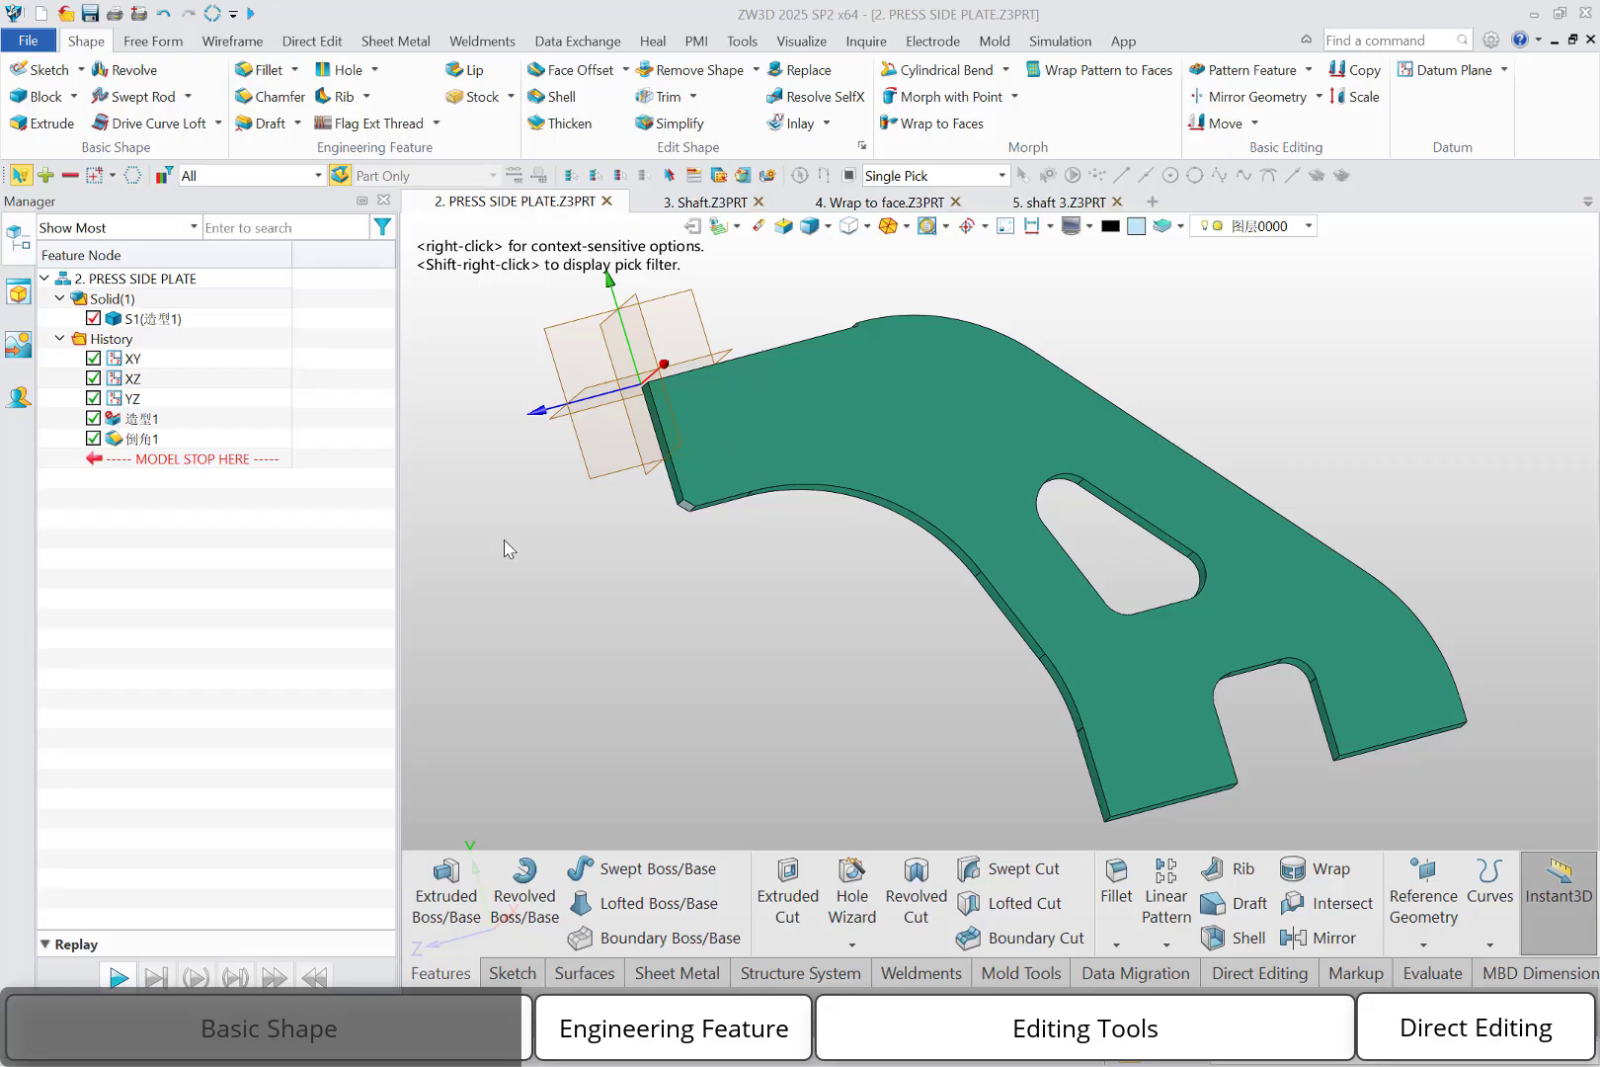
Fillet the press side plate's short end edge and the U-shaped notch edges beside it with a 5 mm radius.
click(263, 79)
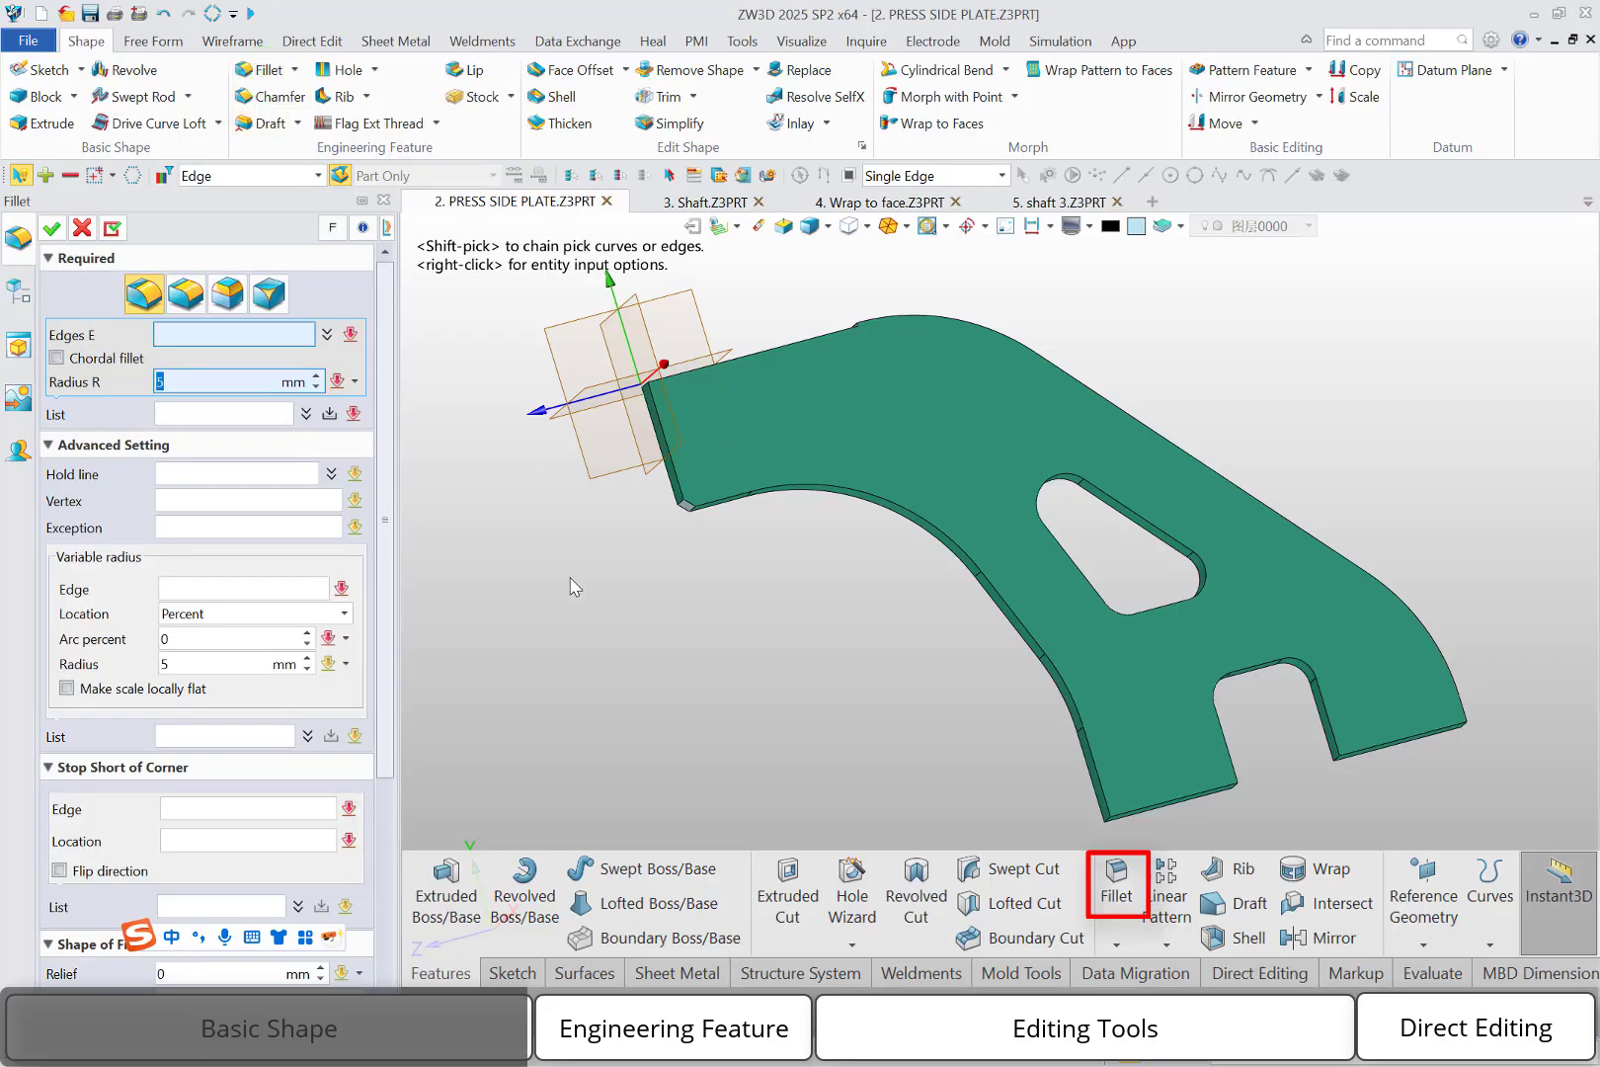
click(1104, 812)
click(1106, 819)
click(1107, 817)
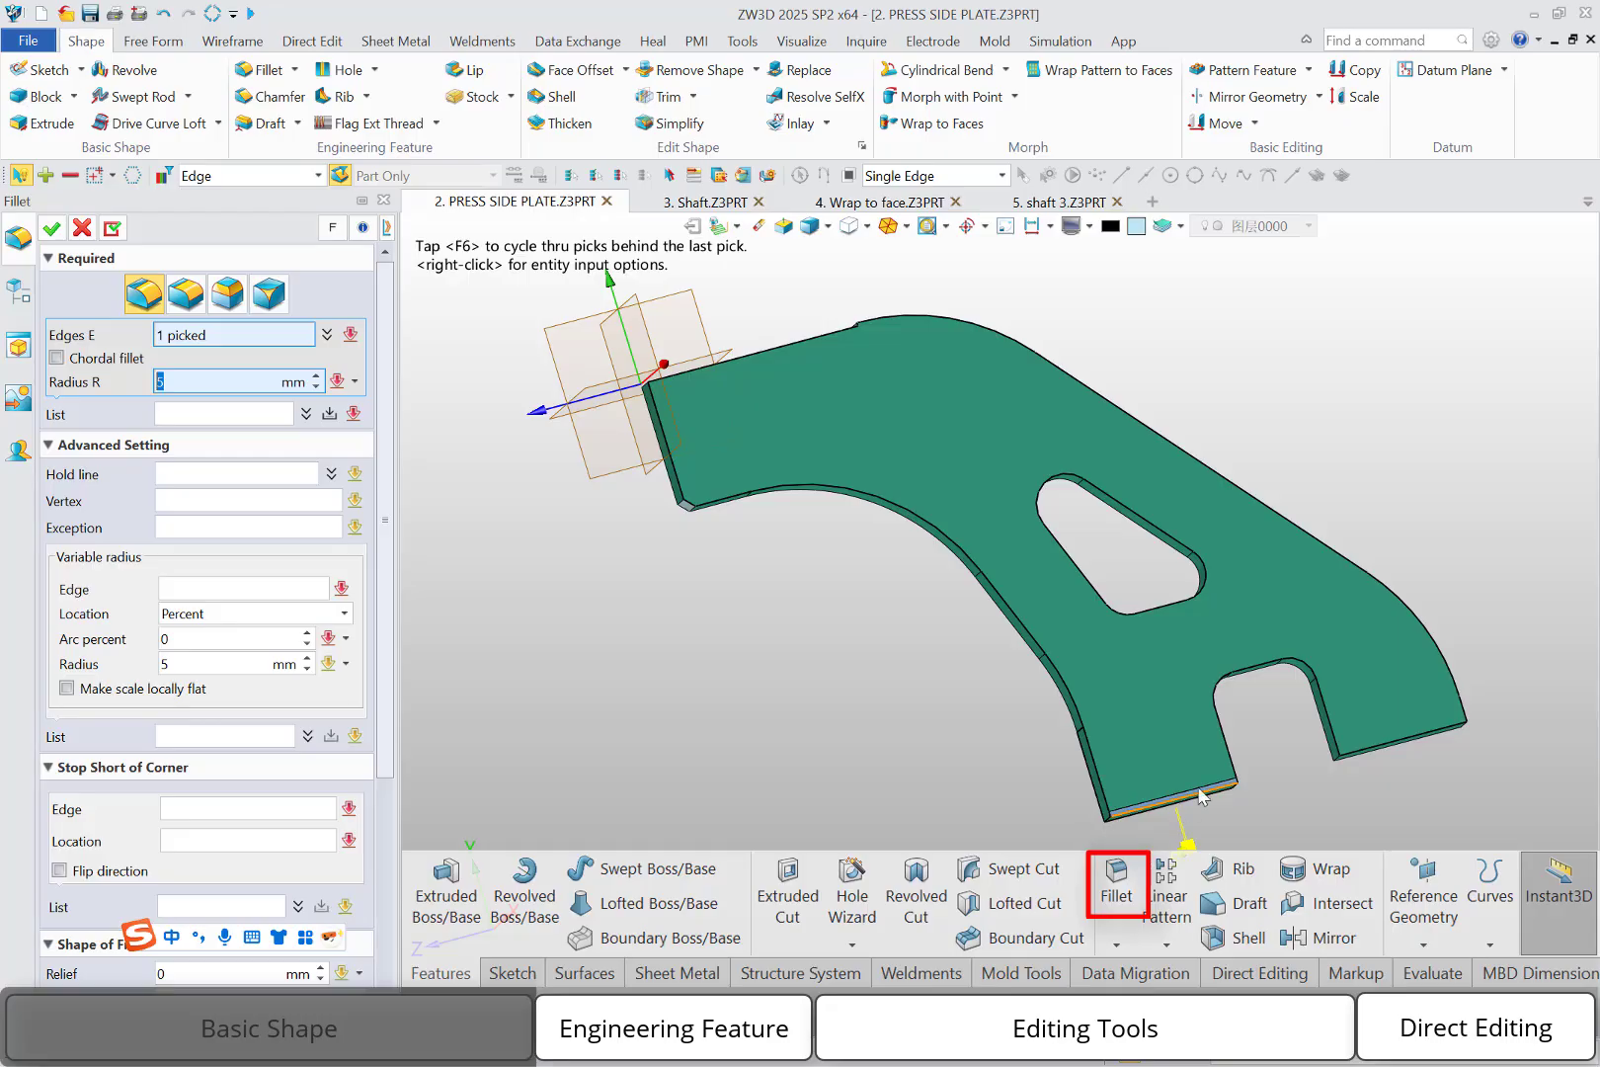
click(1229, 752)
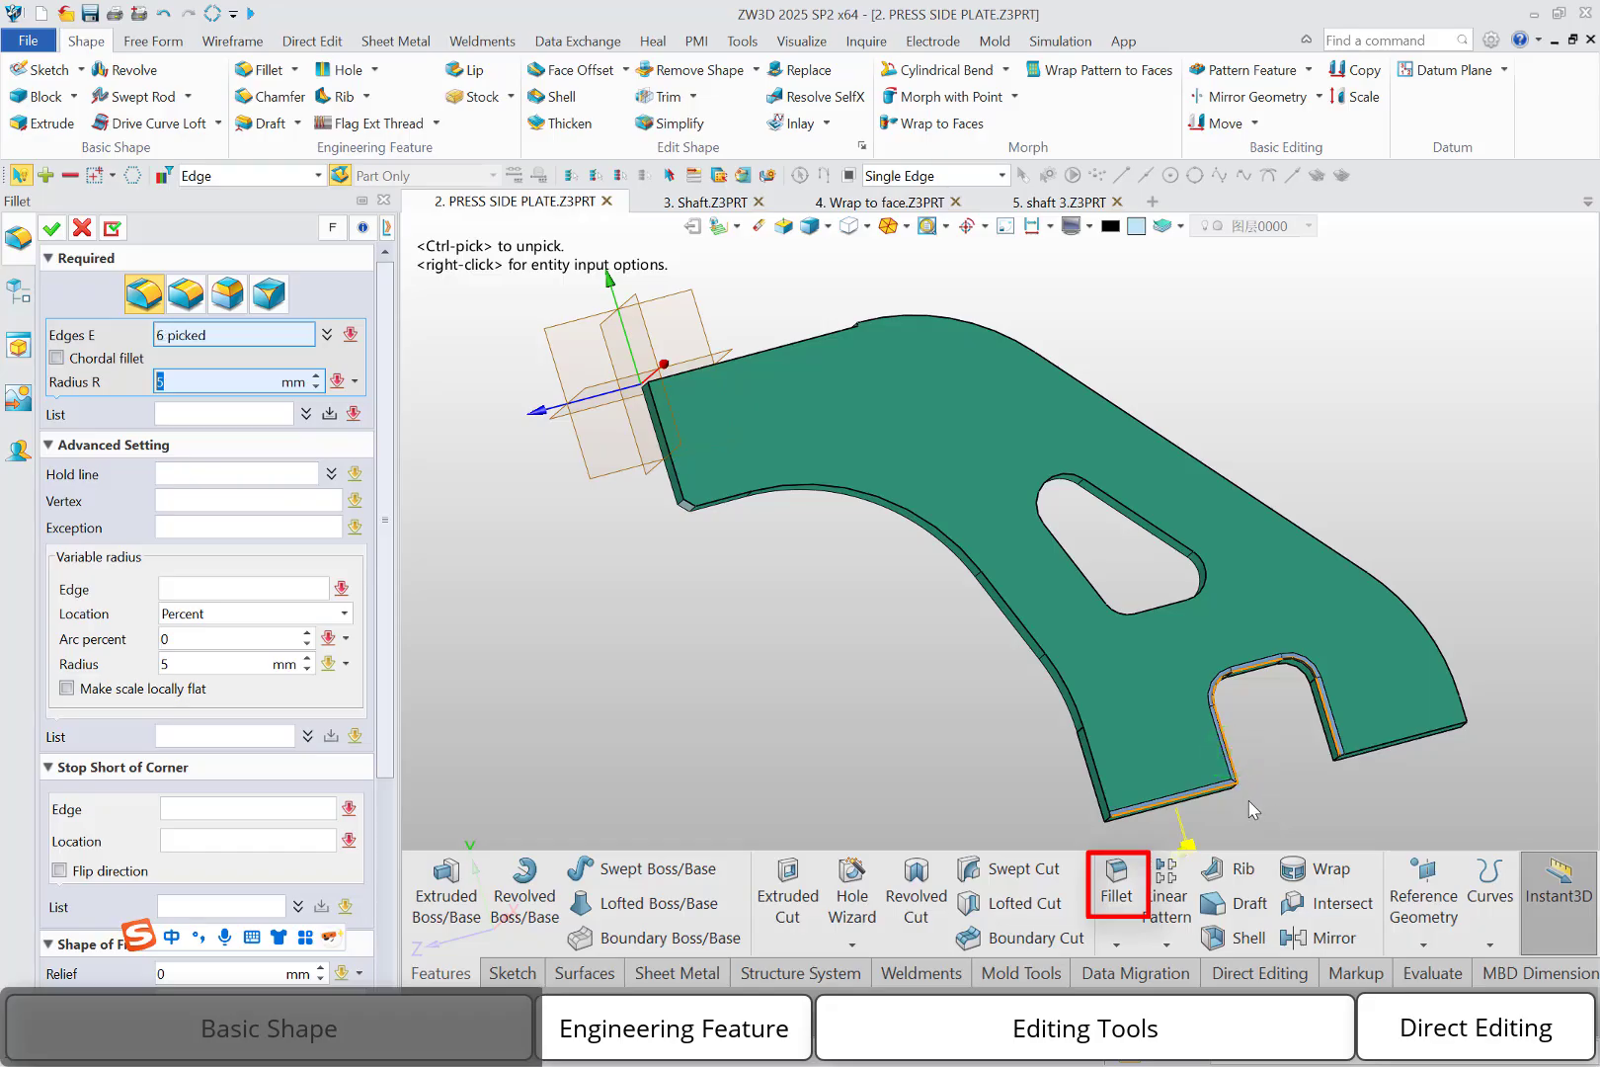
click(51, 228)
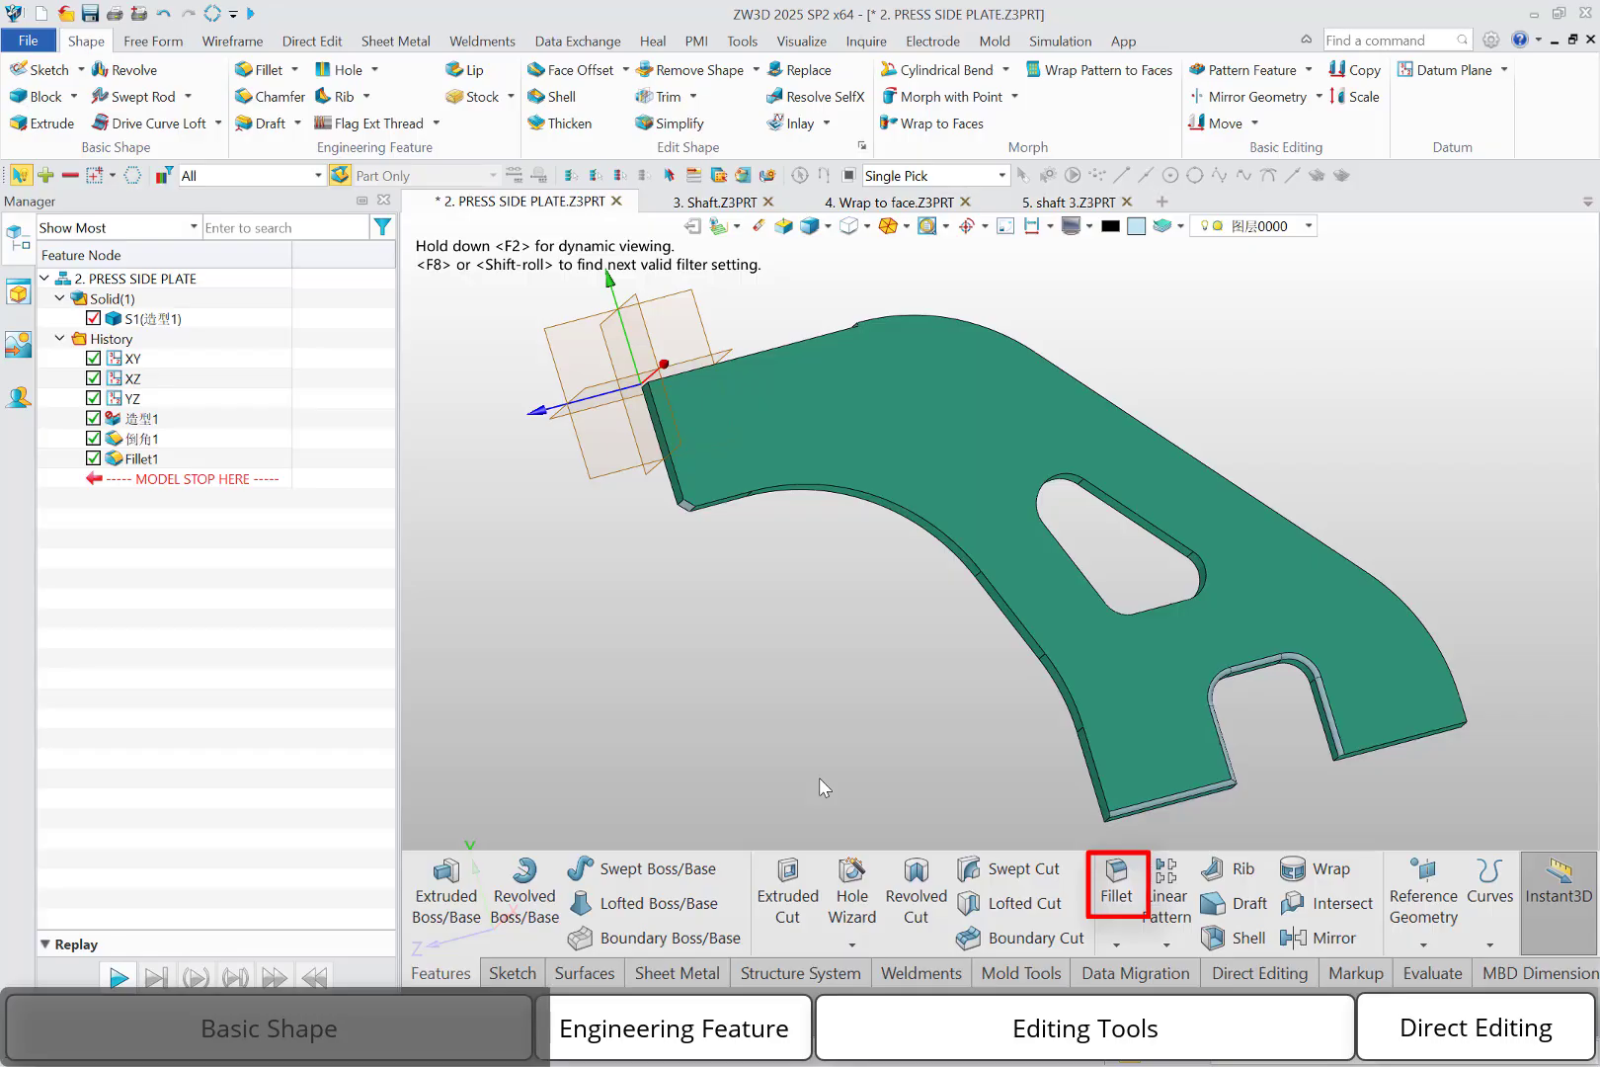
Fillet all edges around the plate's triangular cutout together with a 5 mm radius.
middle_click(819, 777)
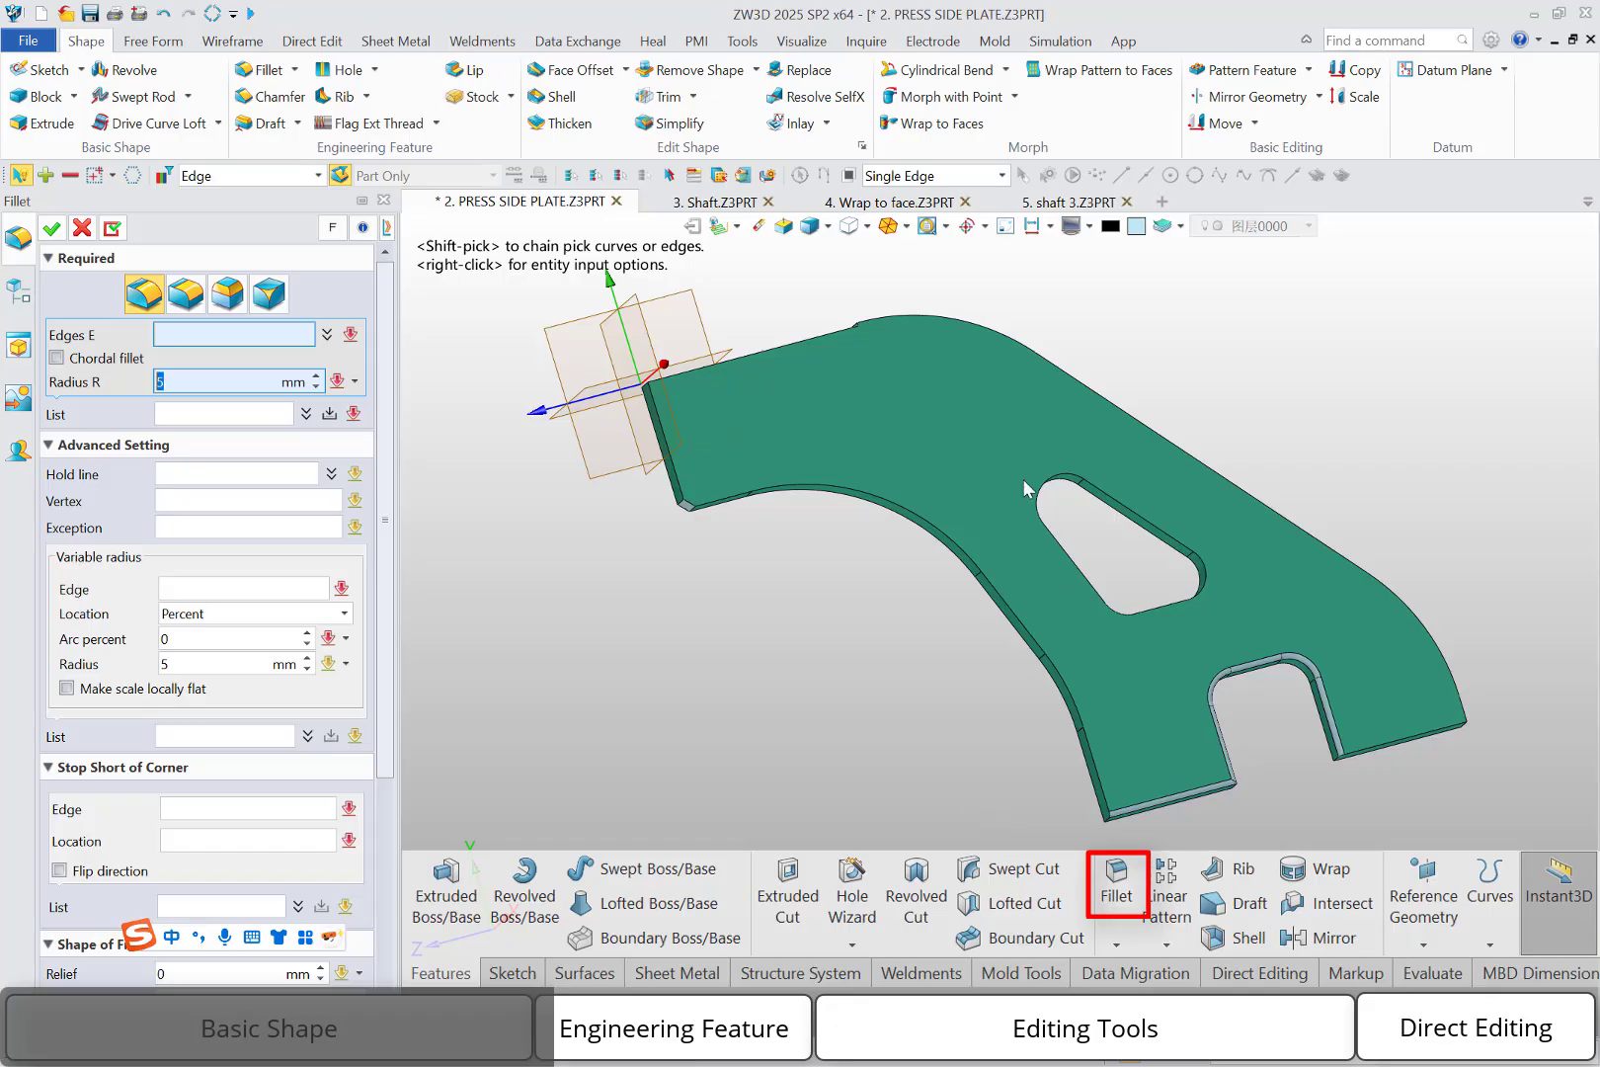
drag(988, 425, 1242, 635)
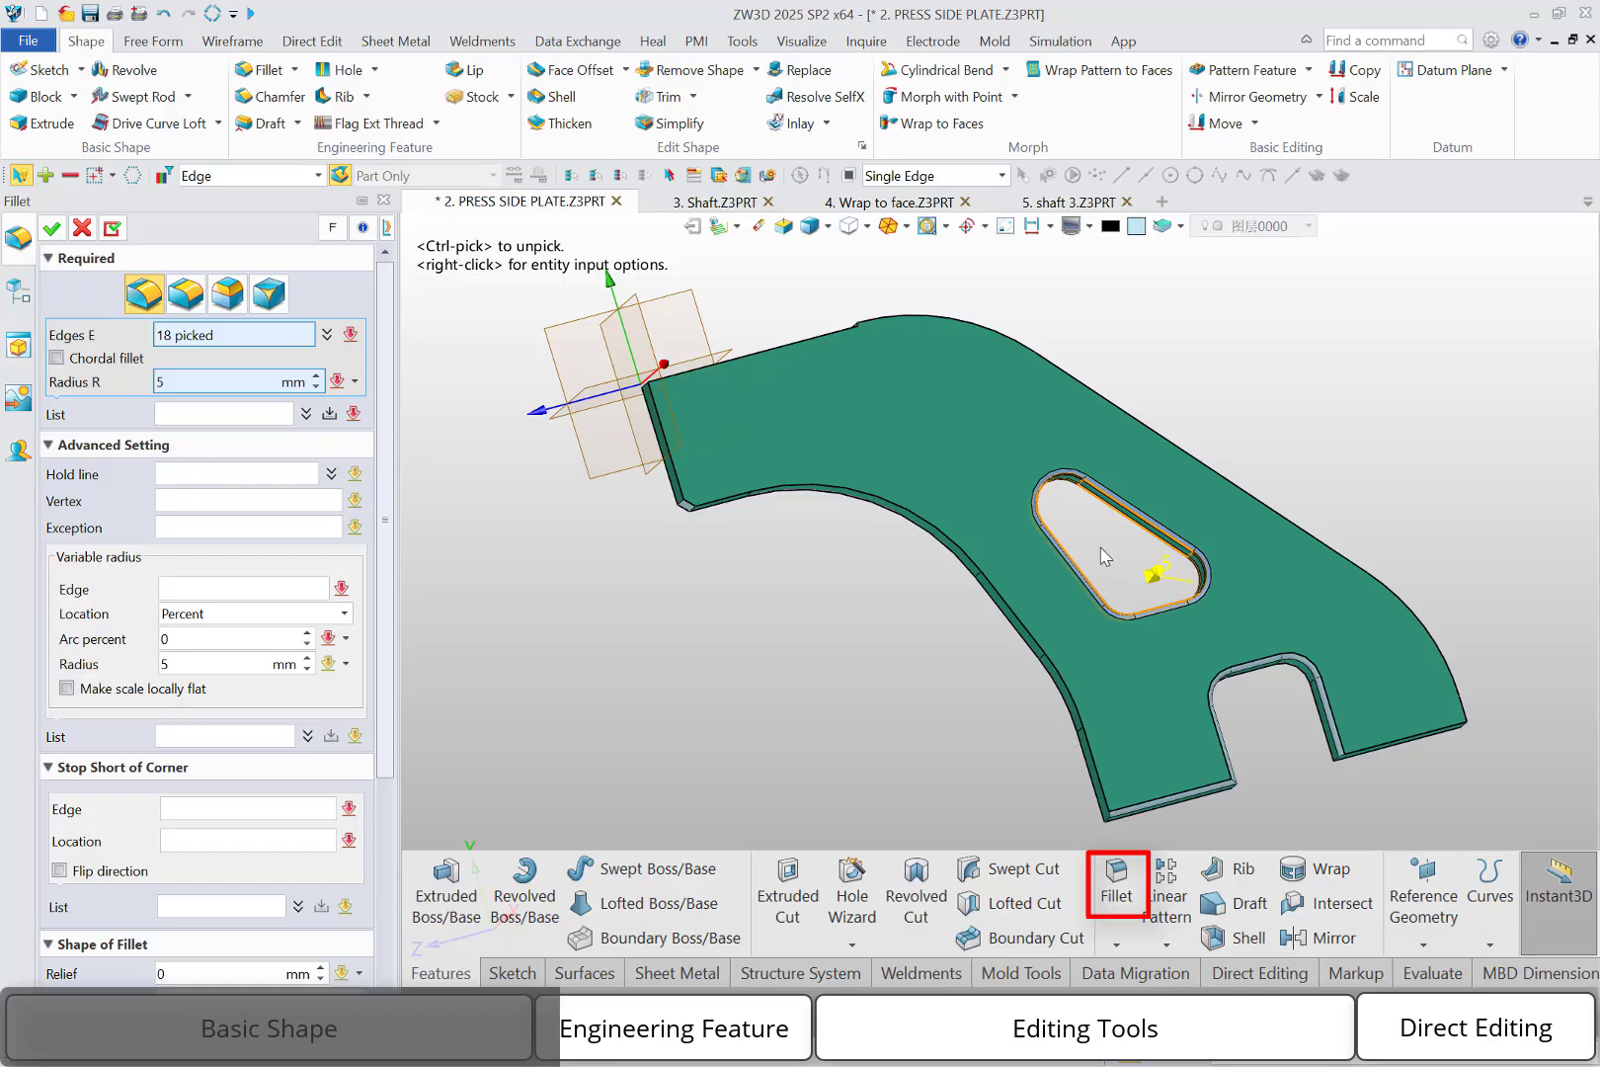
middle_drag(914, 718, 1083, 568)
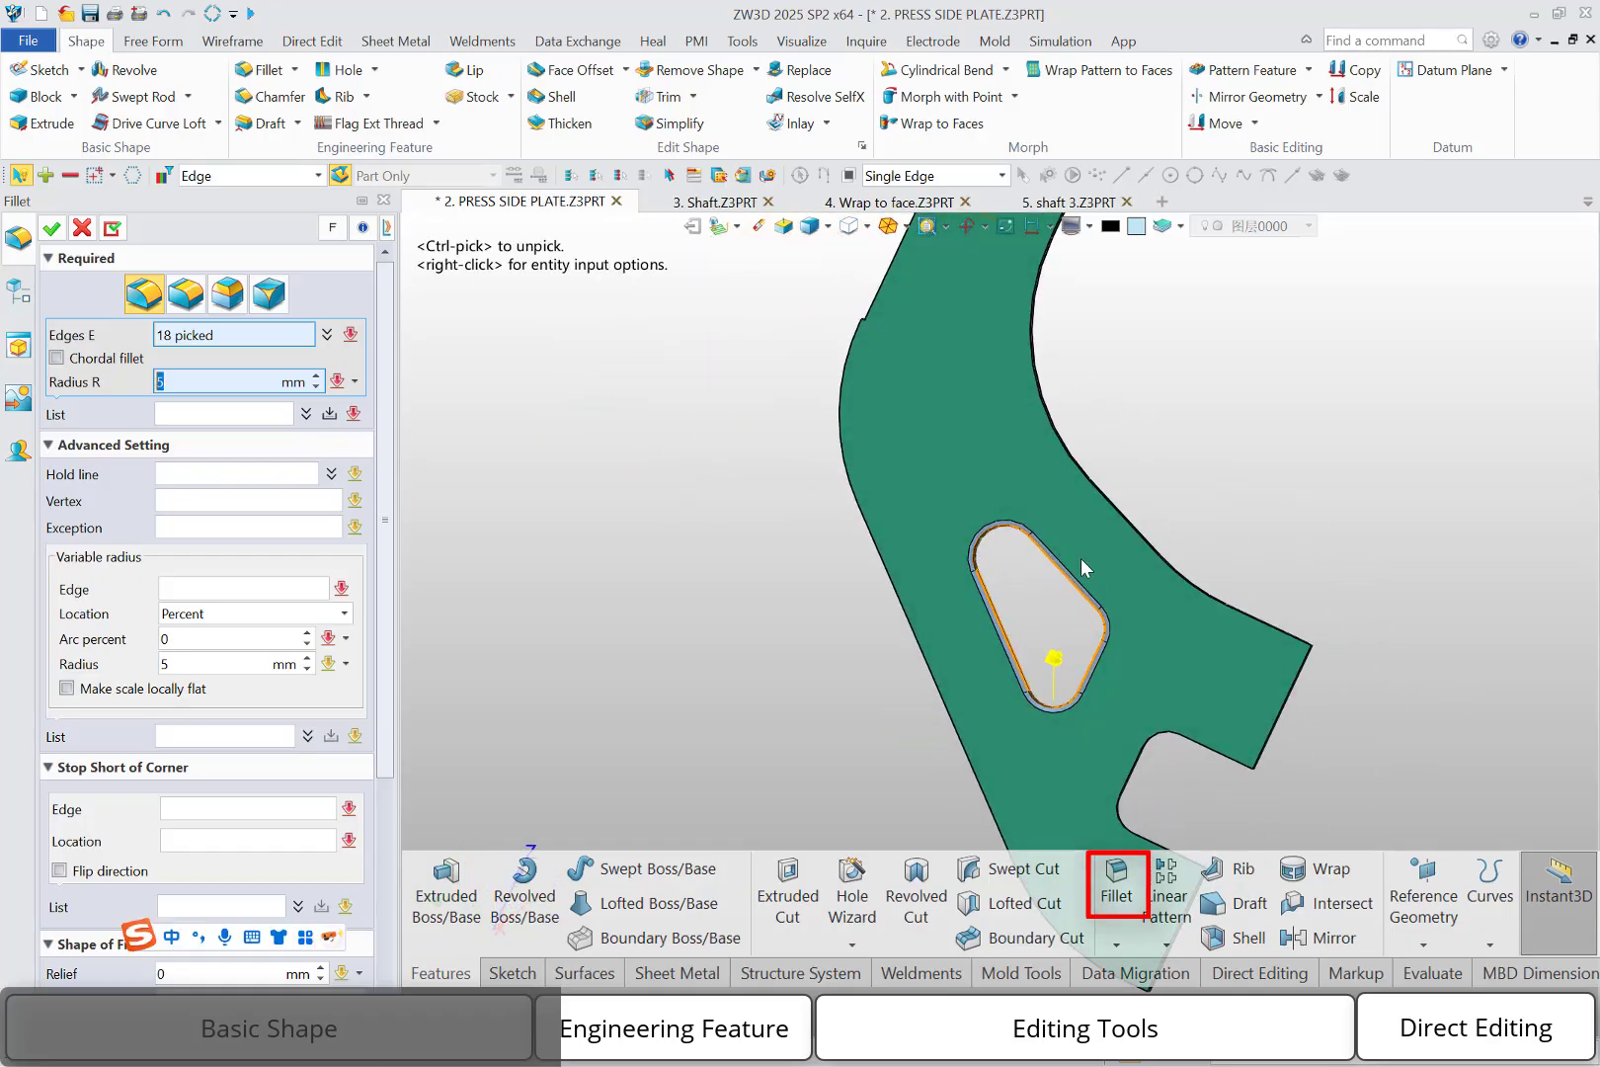
scroll(1049, 569, up, 3)
right_drag(1000, 563, 882, 674)
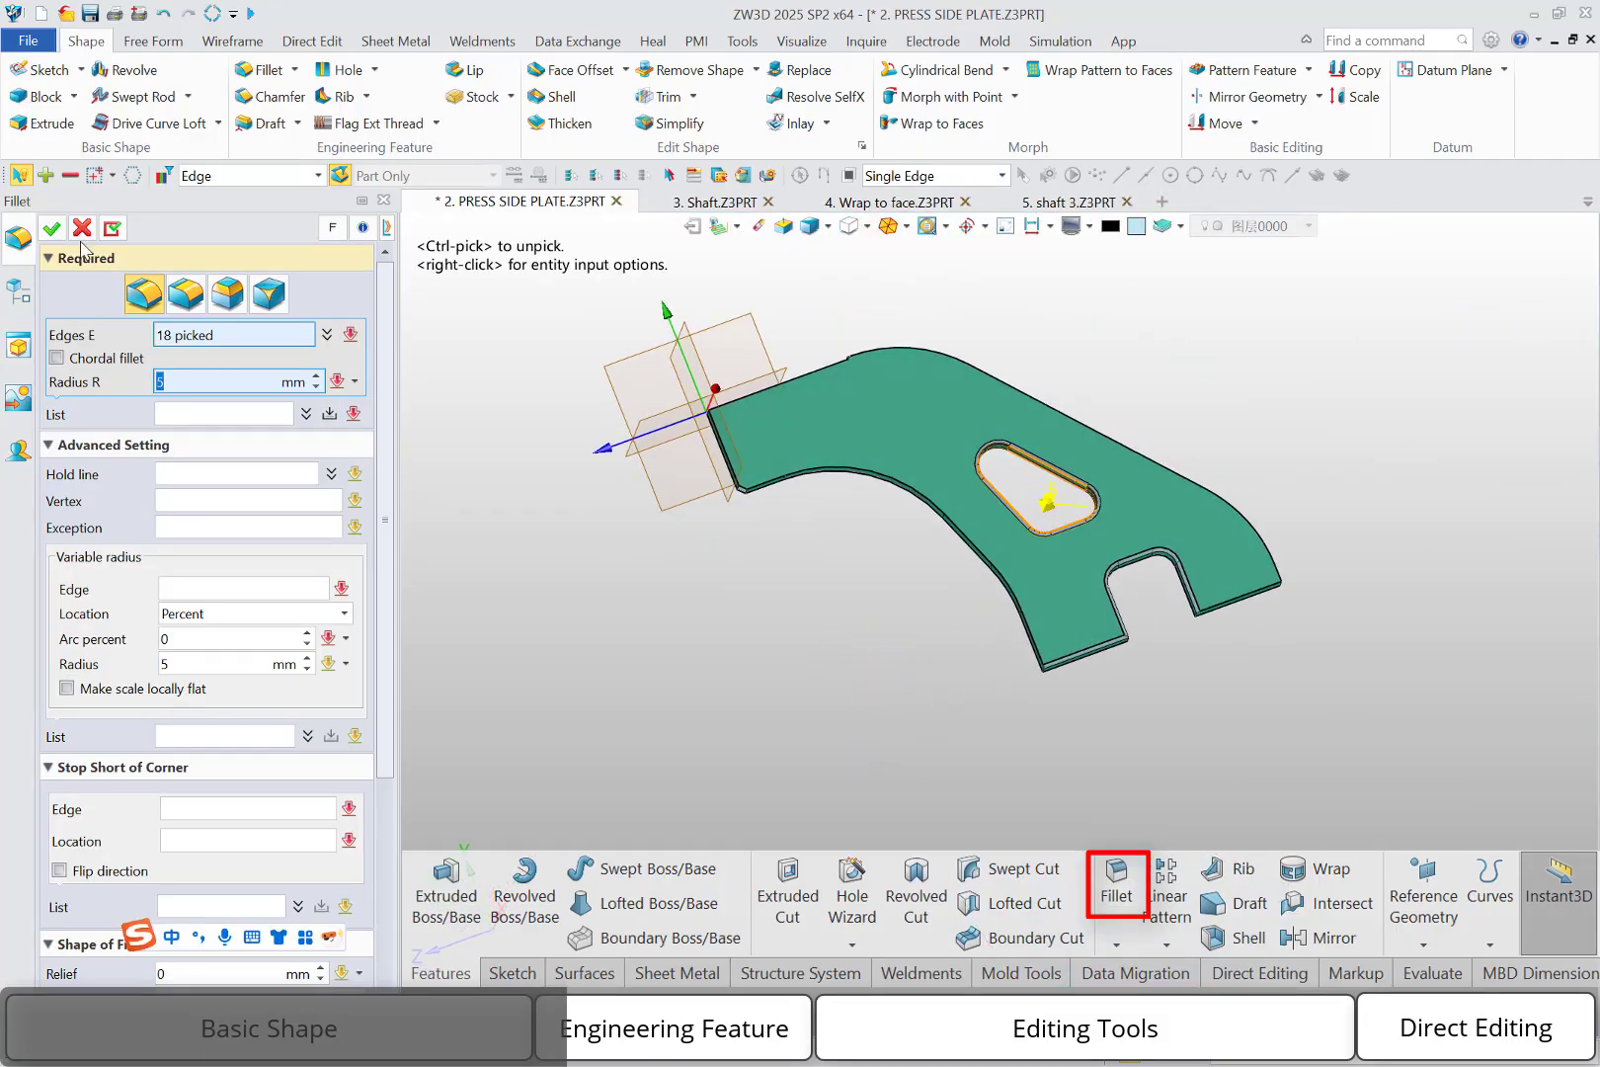
click(52, 228)
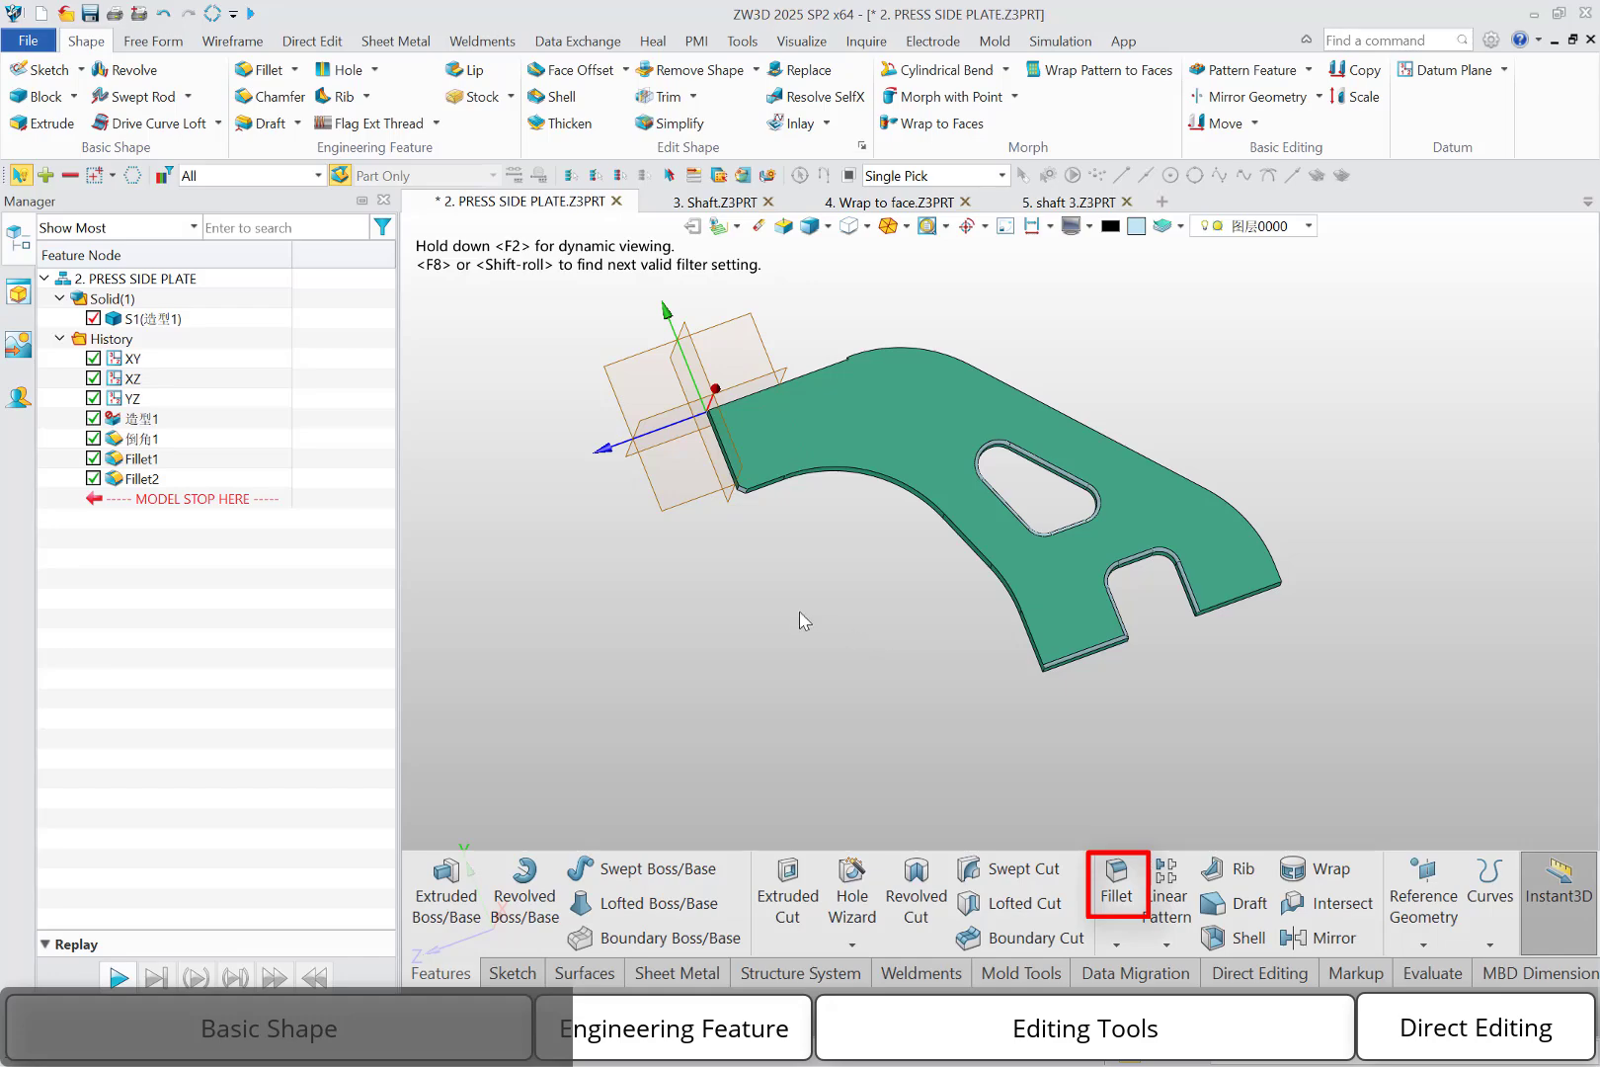
Round the chamfered plate corner with a Face Fillet, using its two adjacent side faces as supports and the chamfer face as tangent face.
middle_click(753, 550)
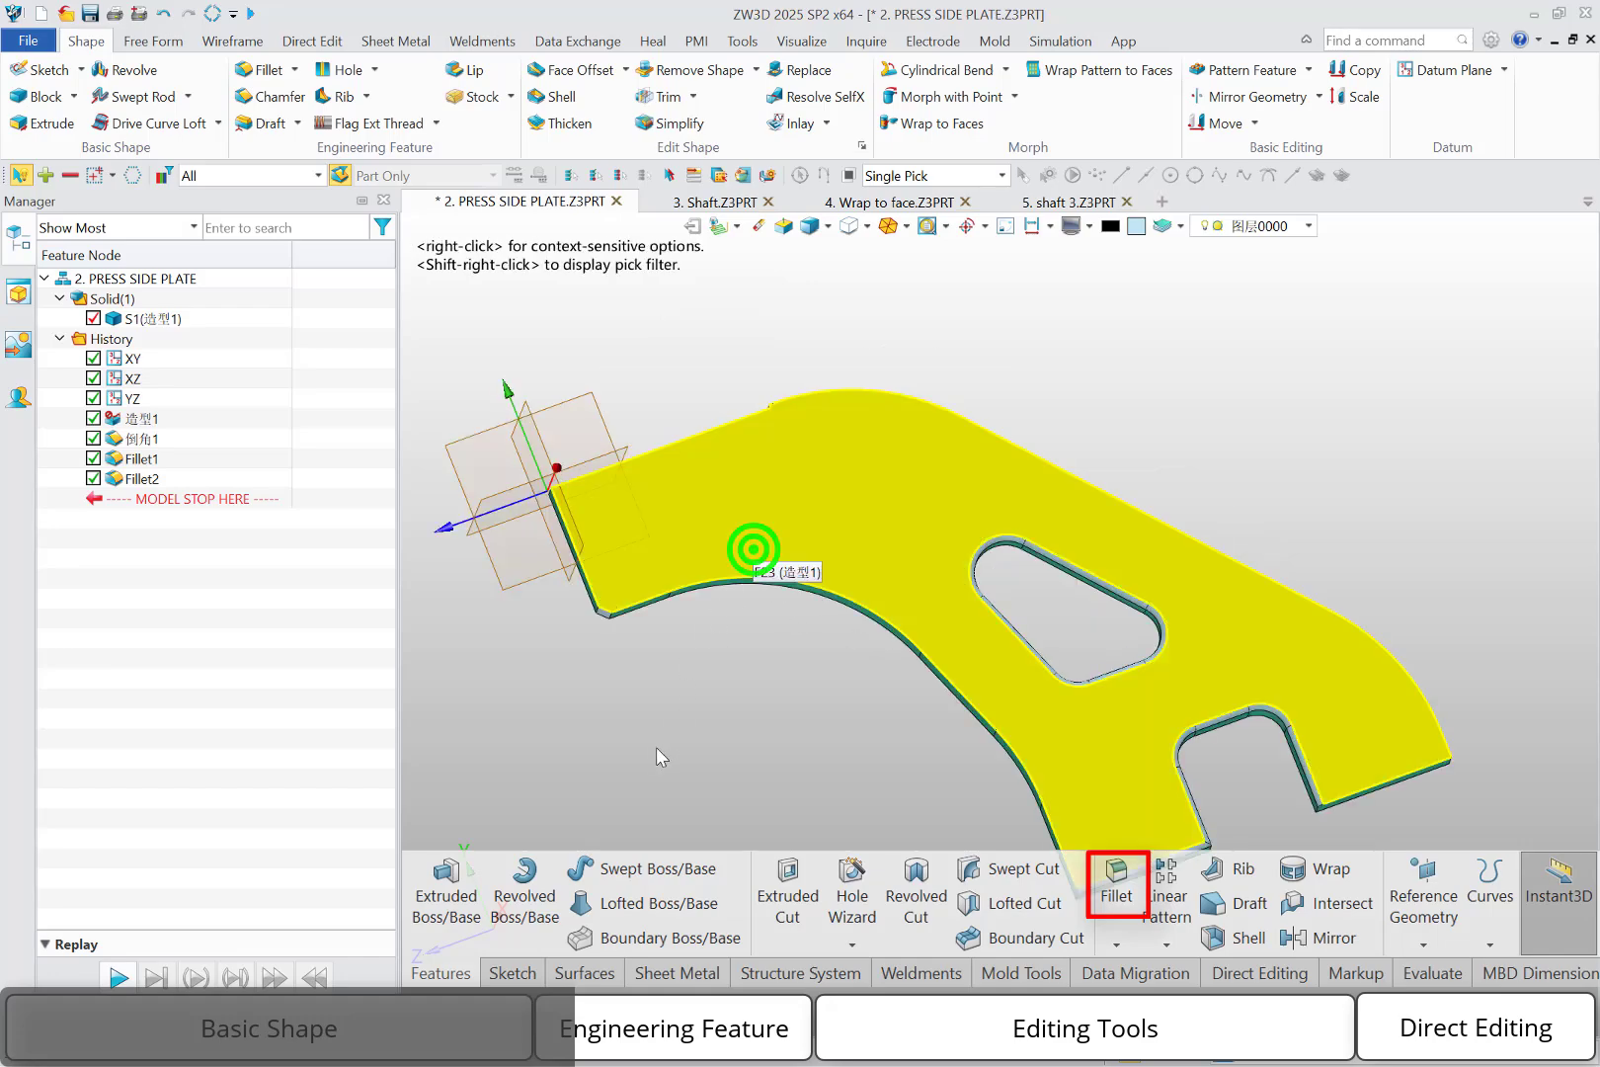
right_drag(656, 747, 661, 680)
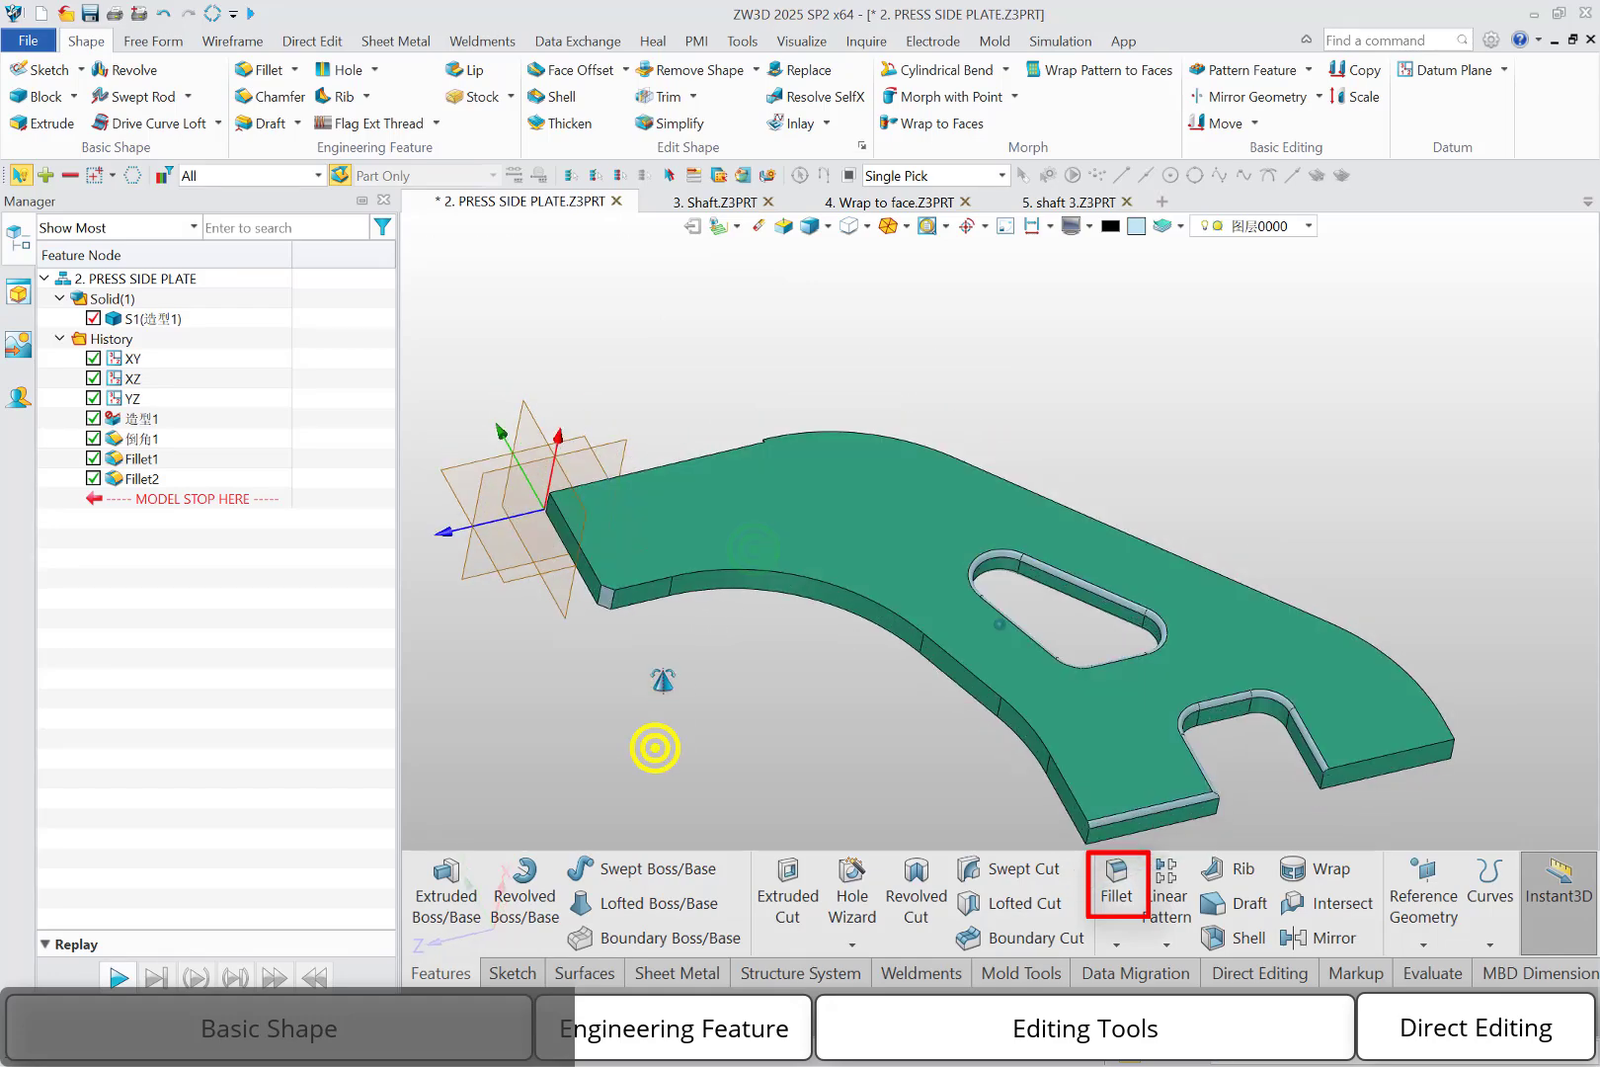
click(294, 68)
click(305, 146)
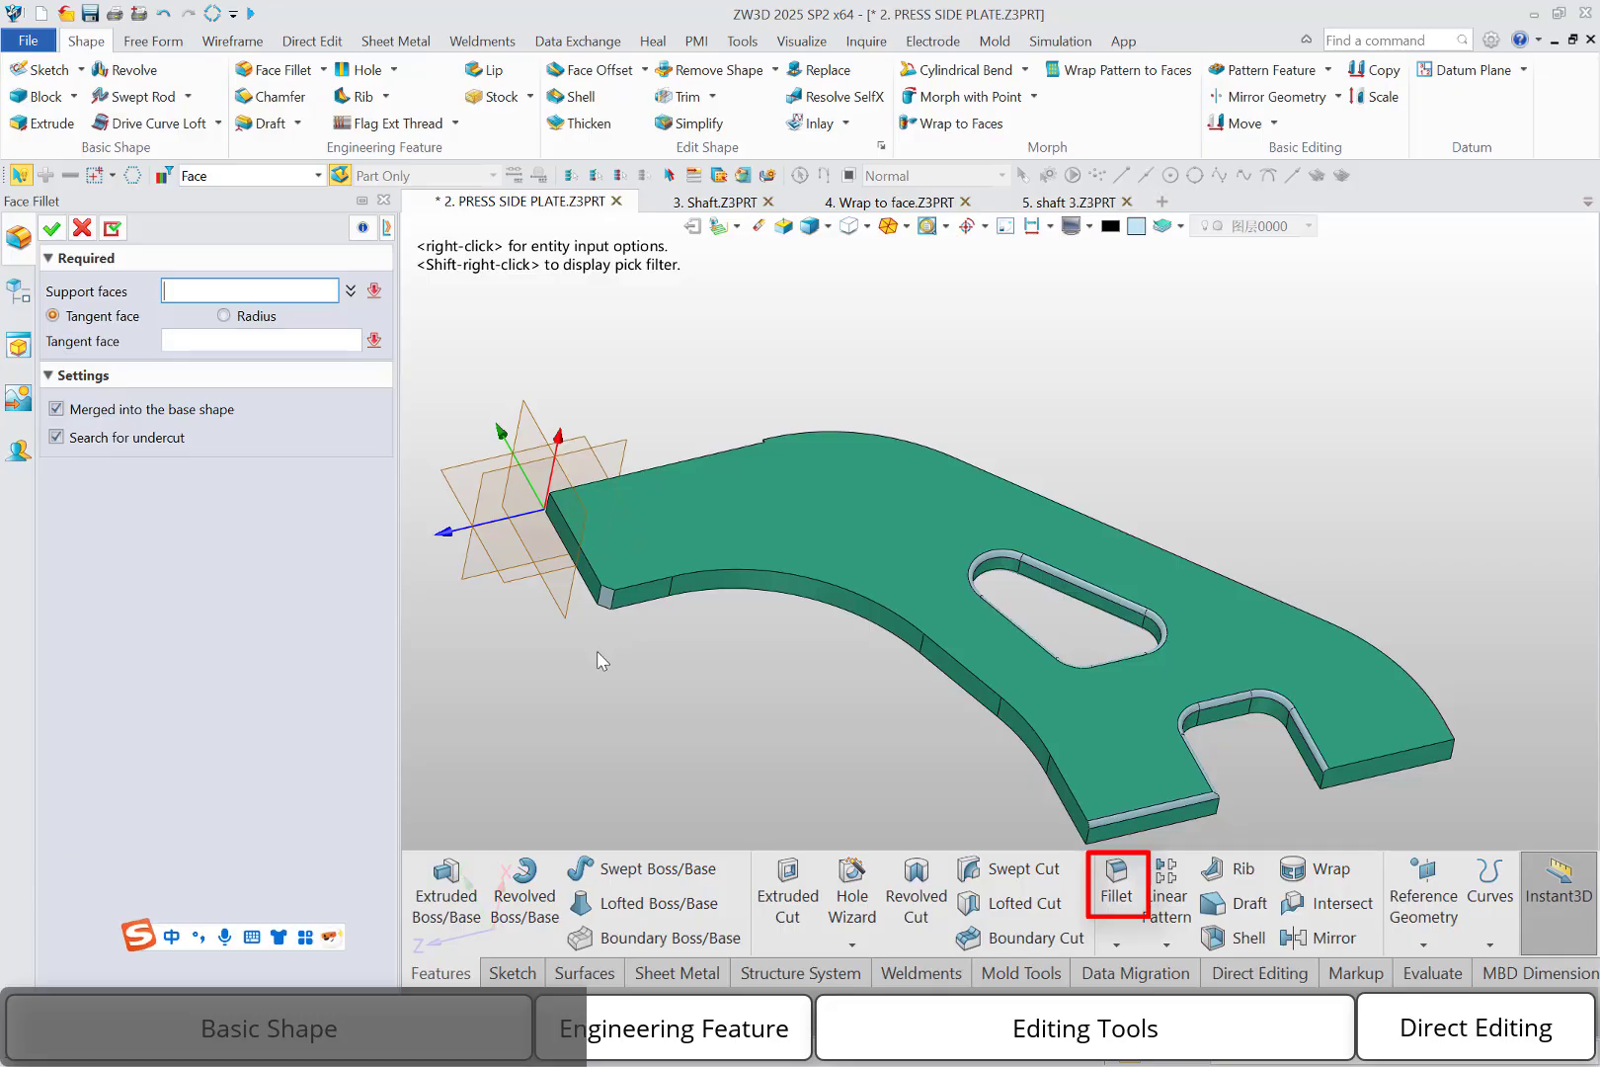
scroll(596, 654, up, 5)
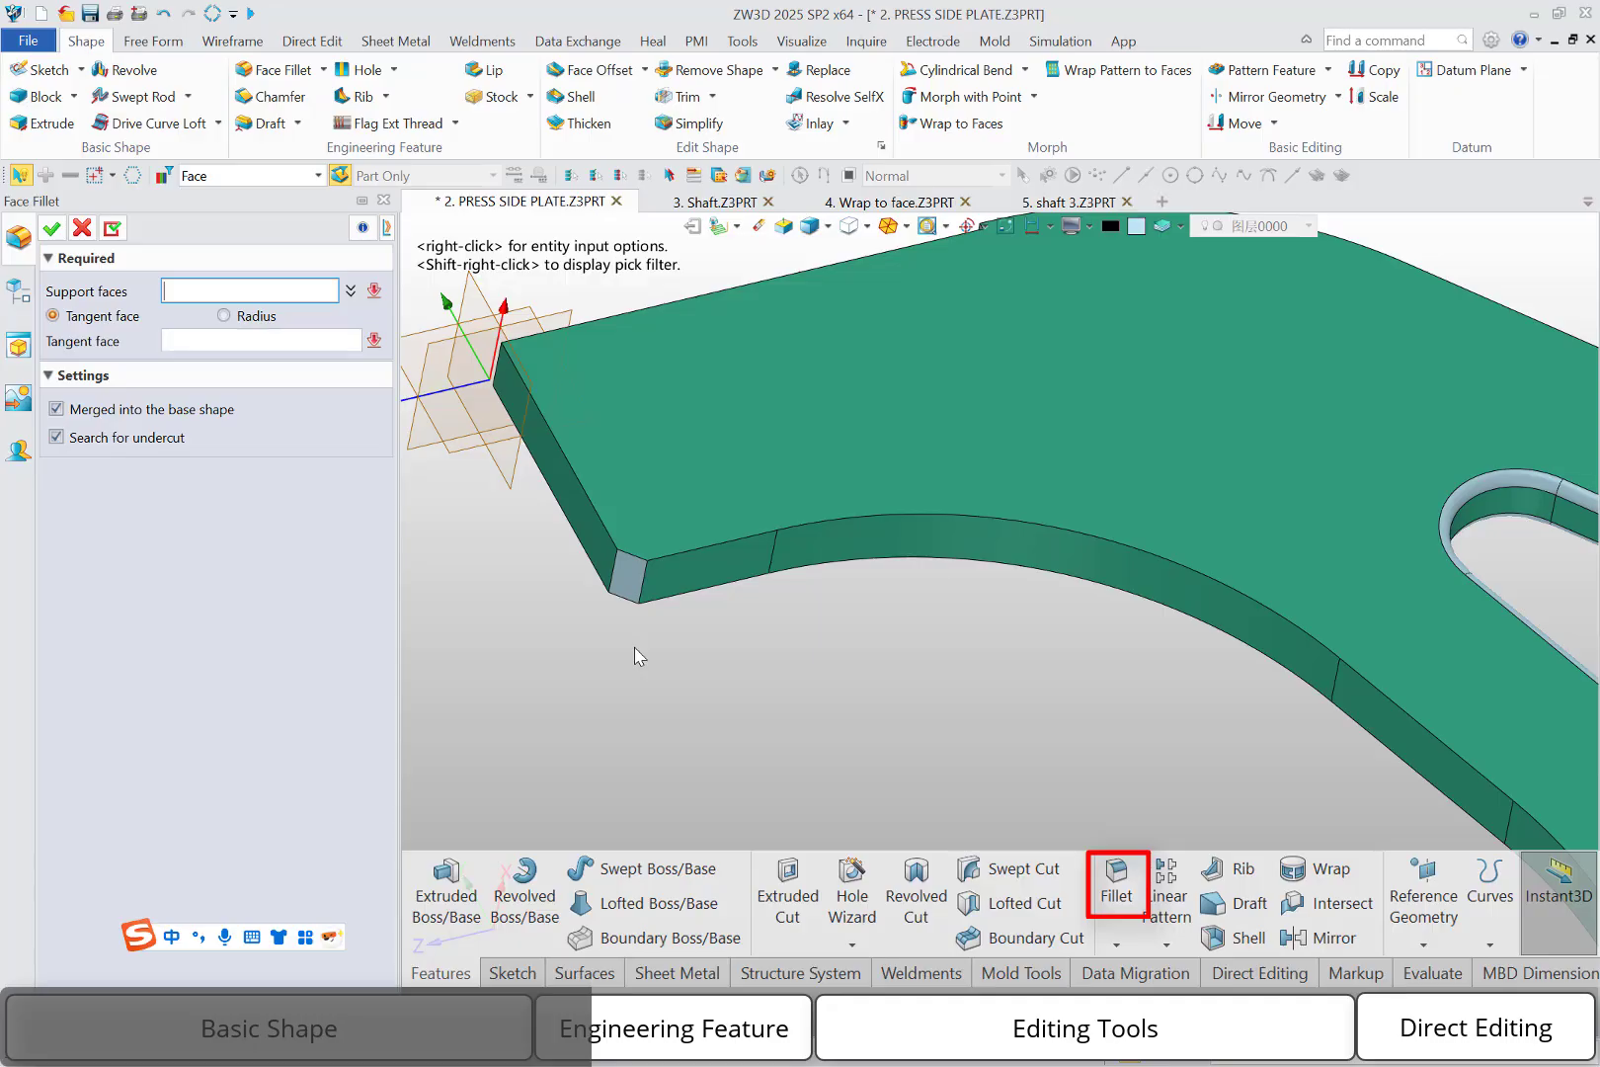
click(680, 570)
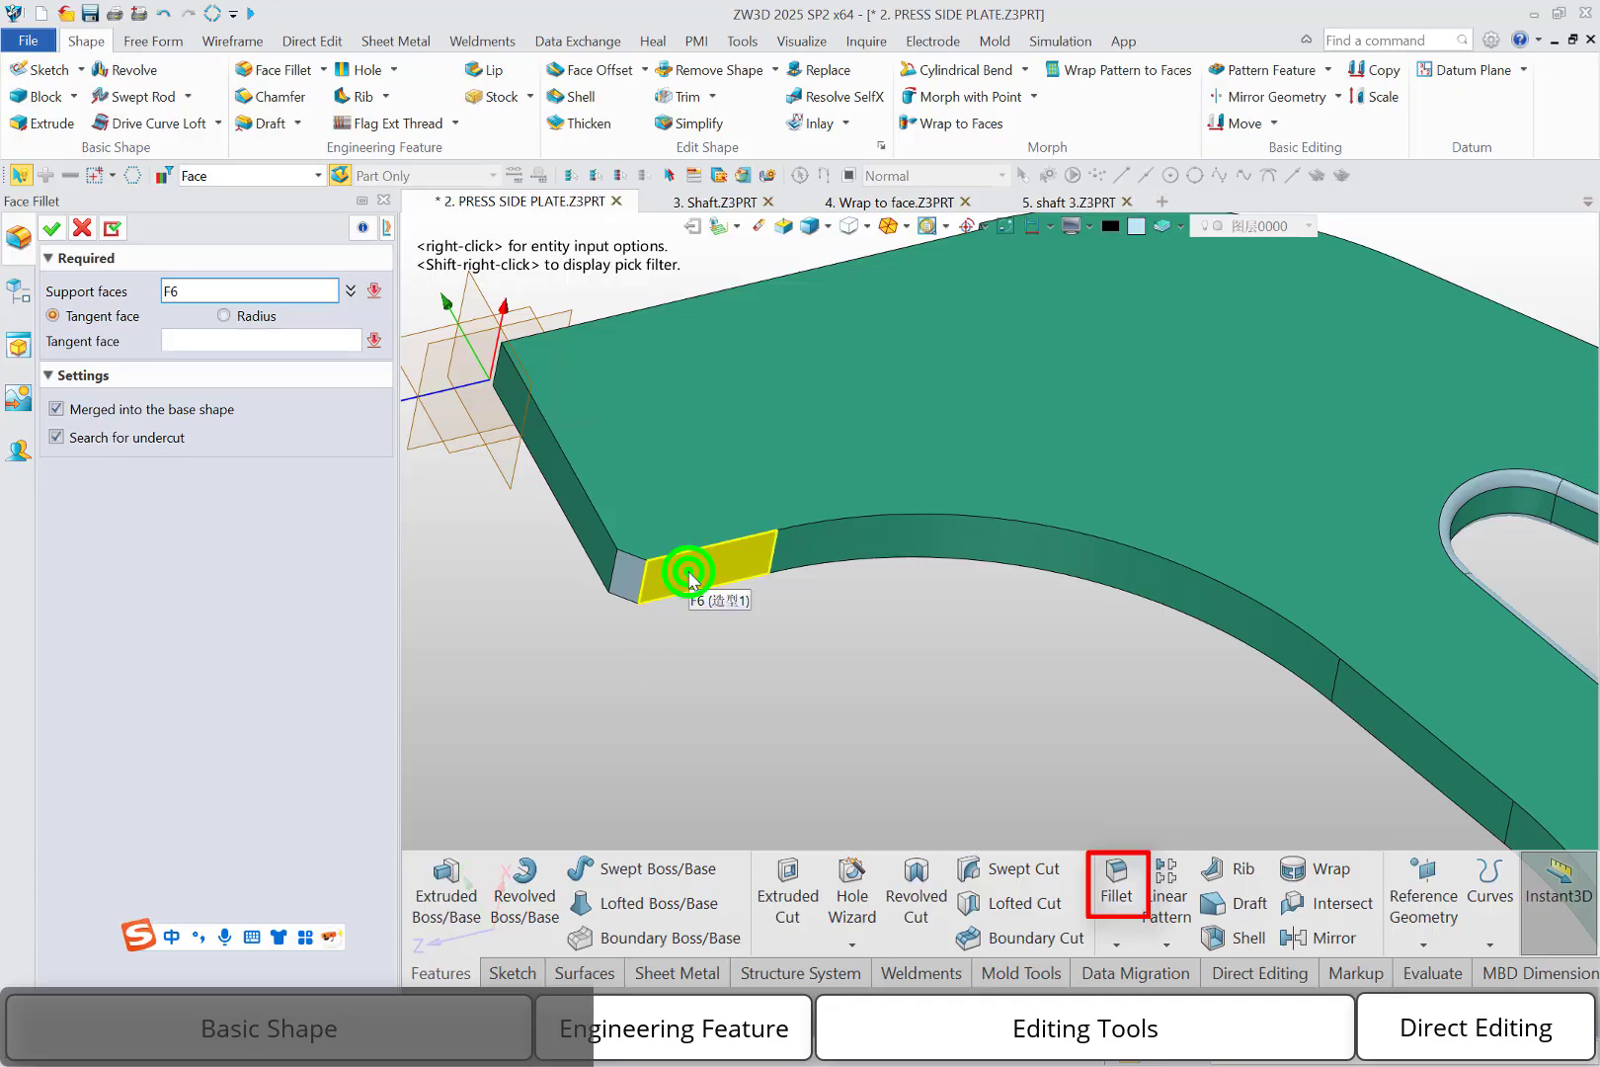
click(589, 536)
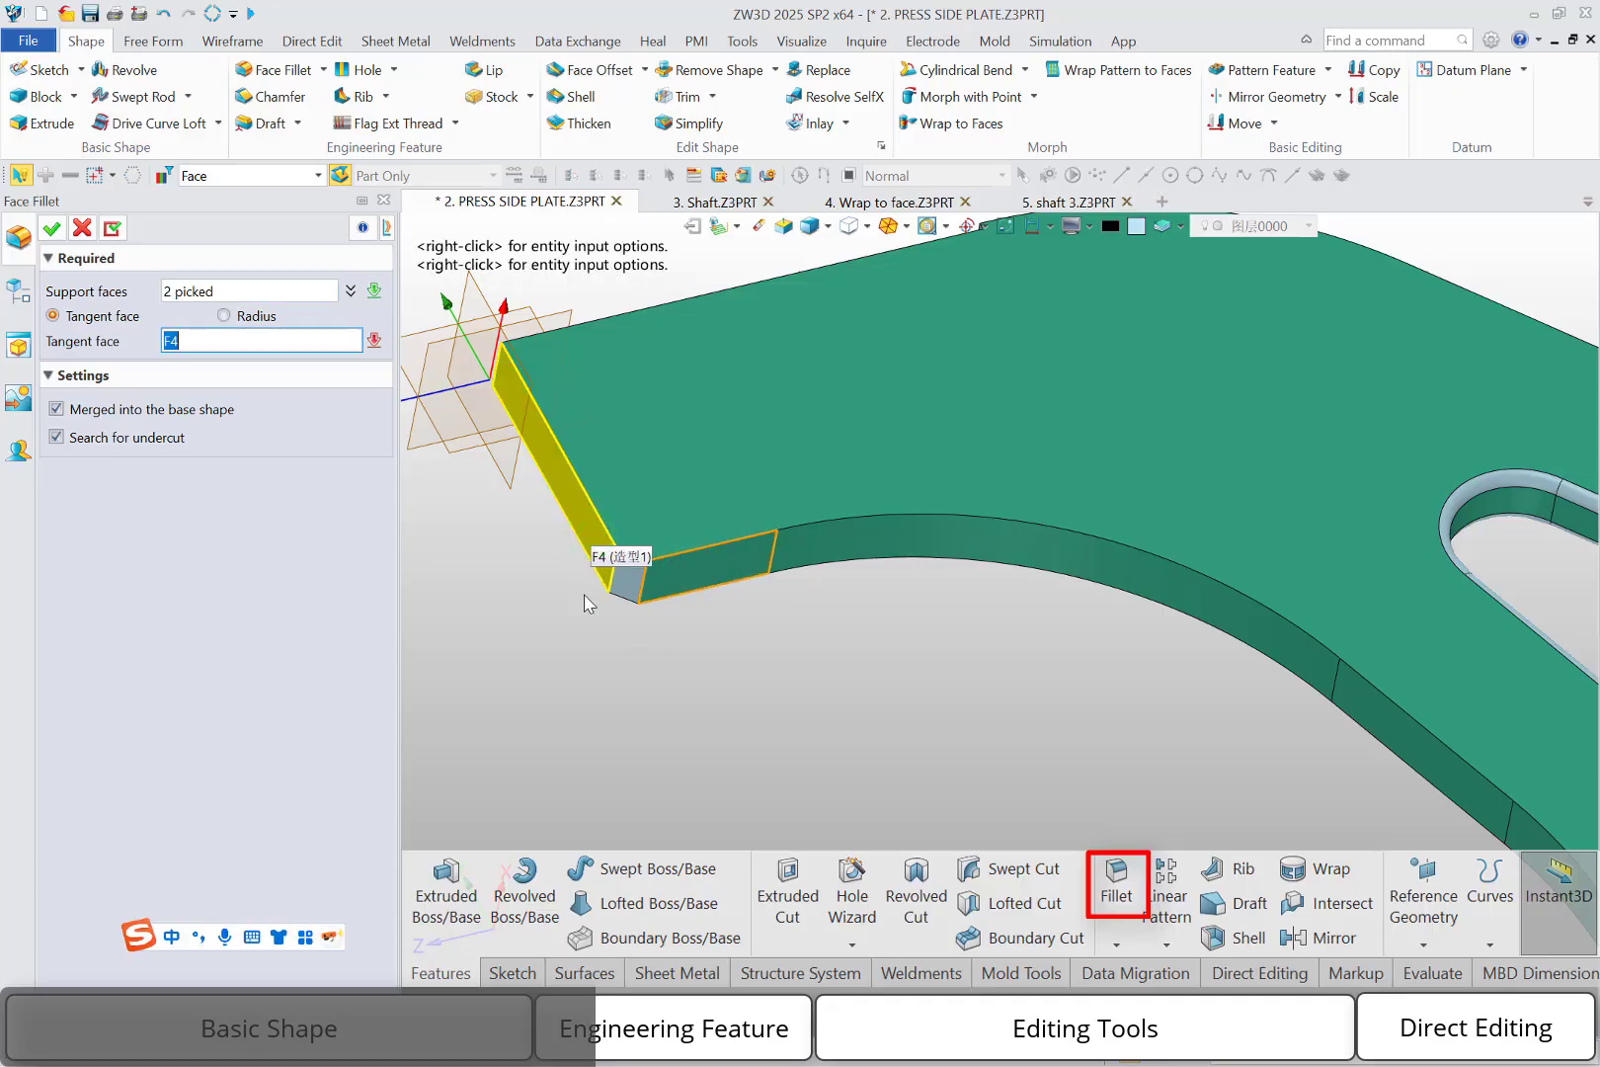
click(632, 587)
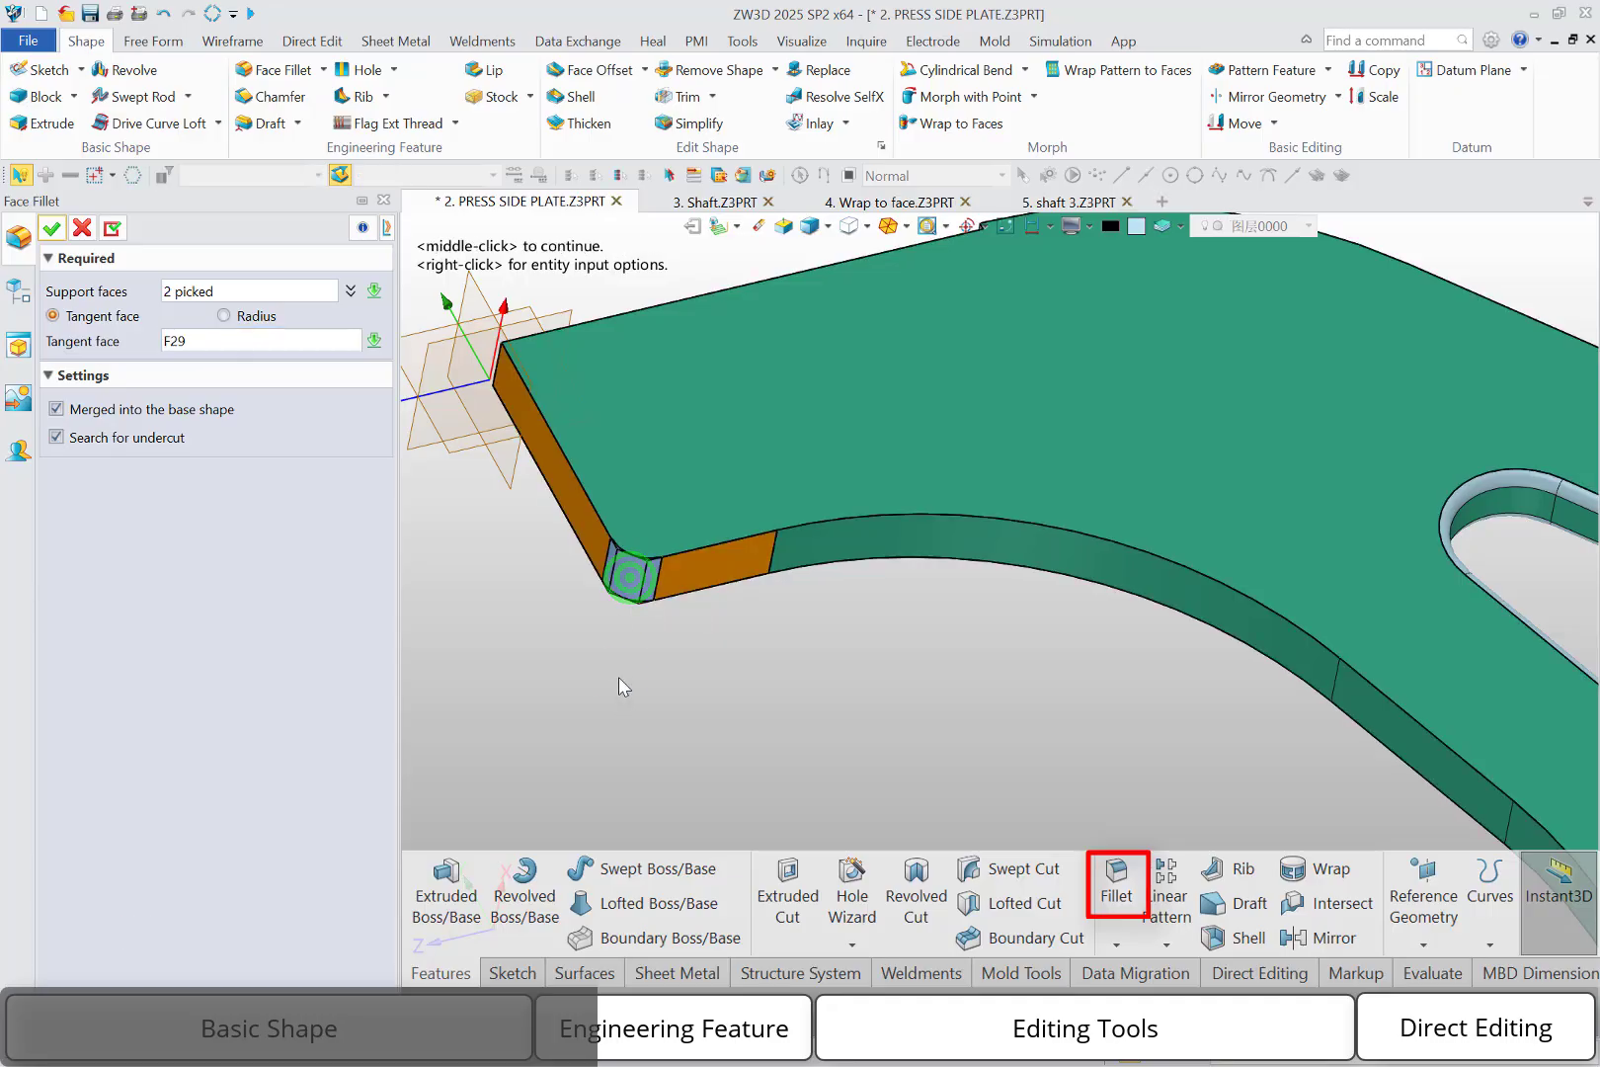
middle_click(618, 677)
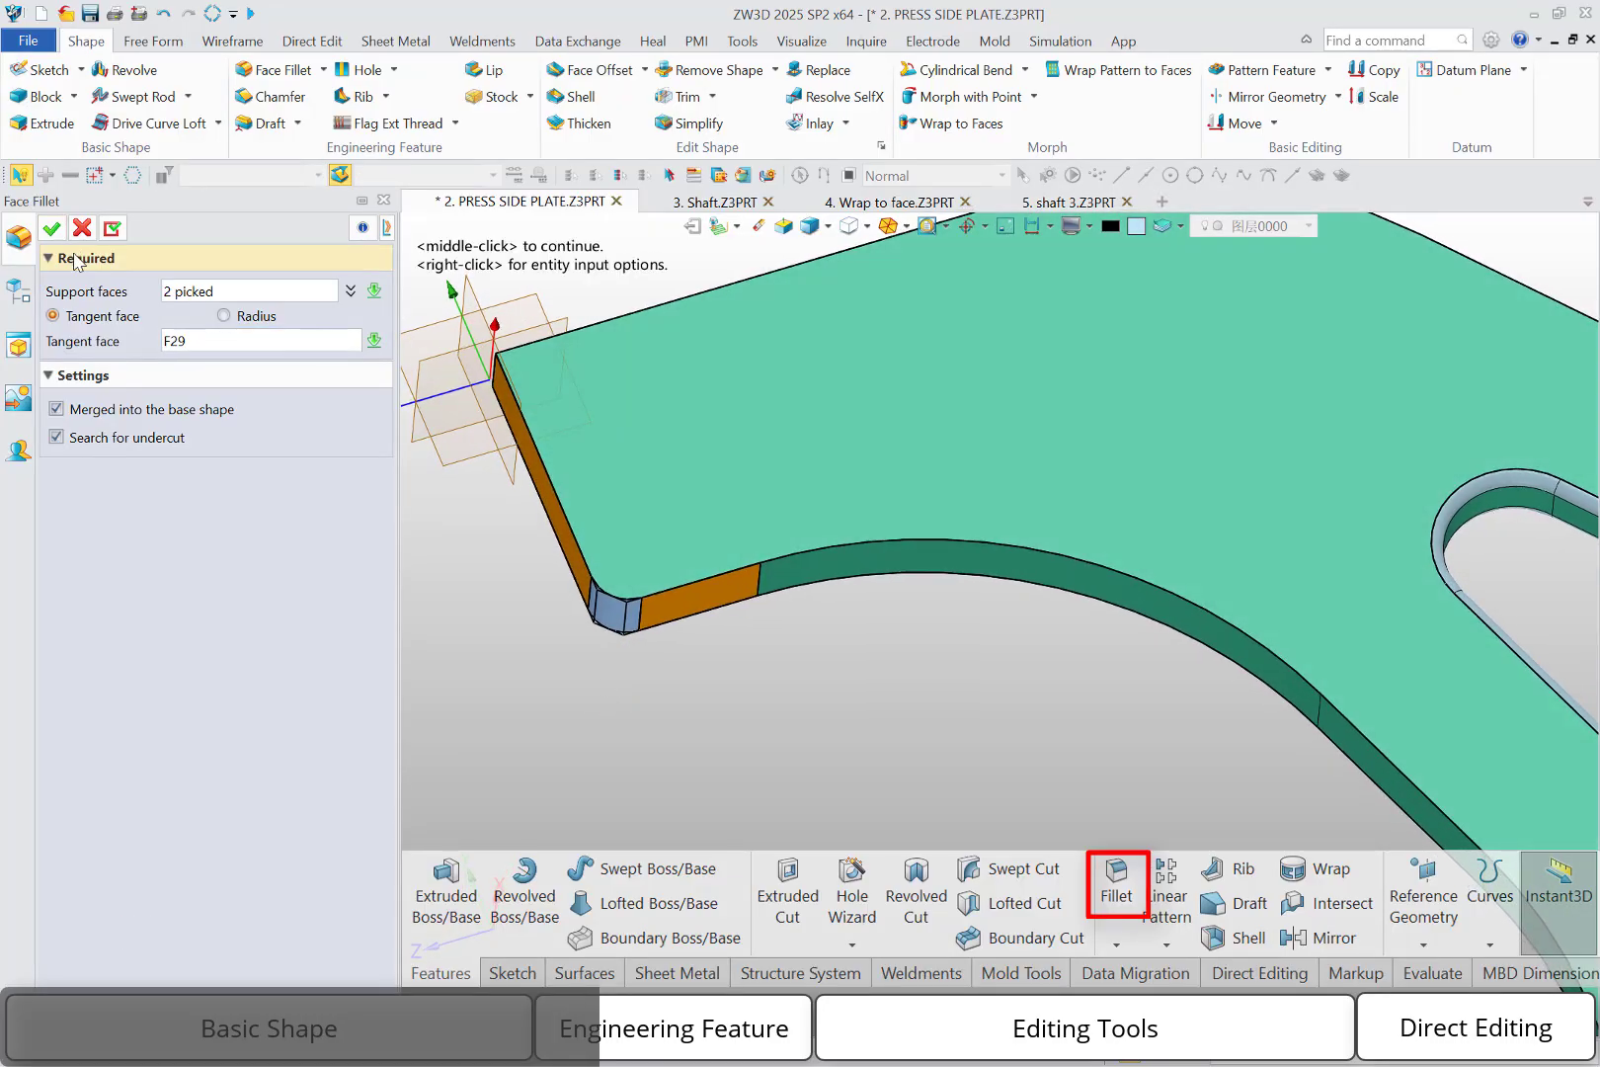
click(51, 228)
middle_drag(739, 818, 768, 757)
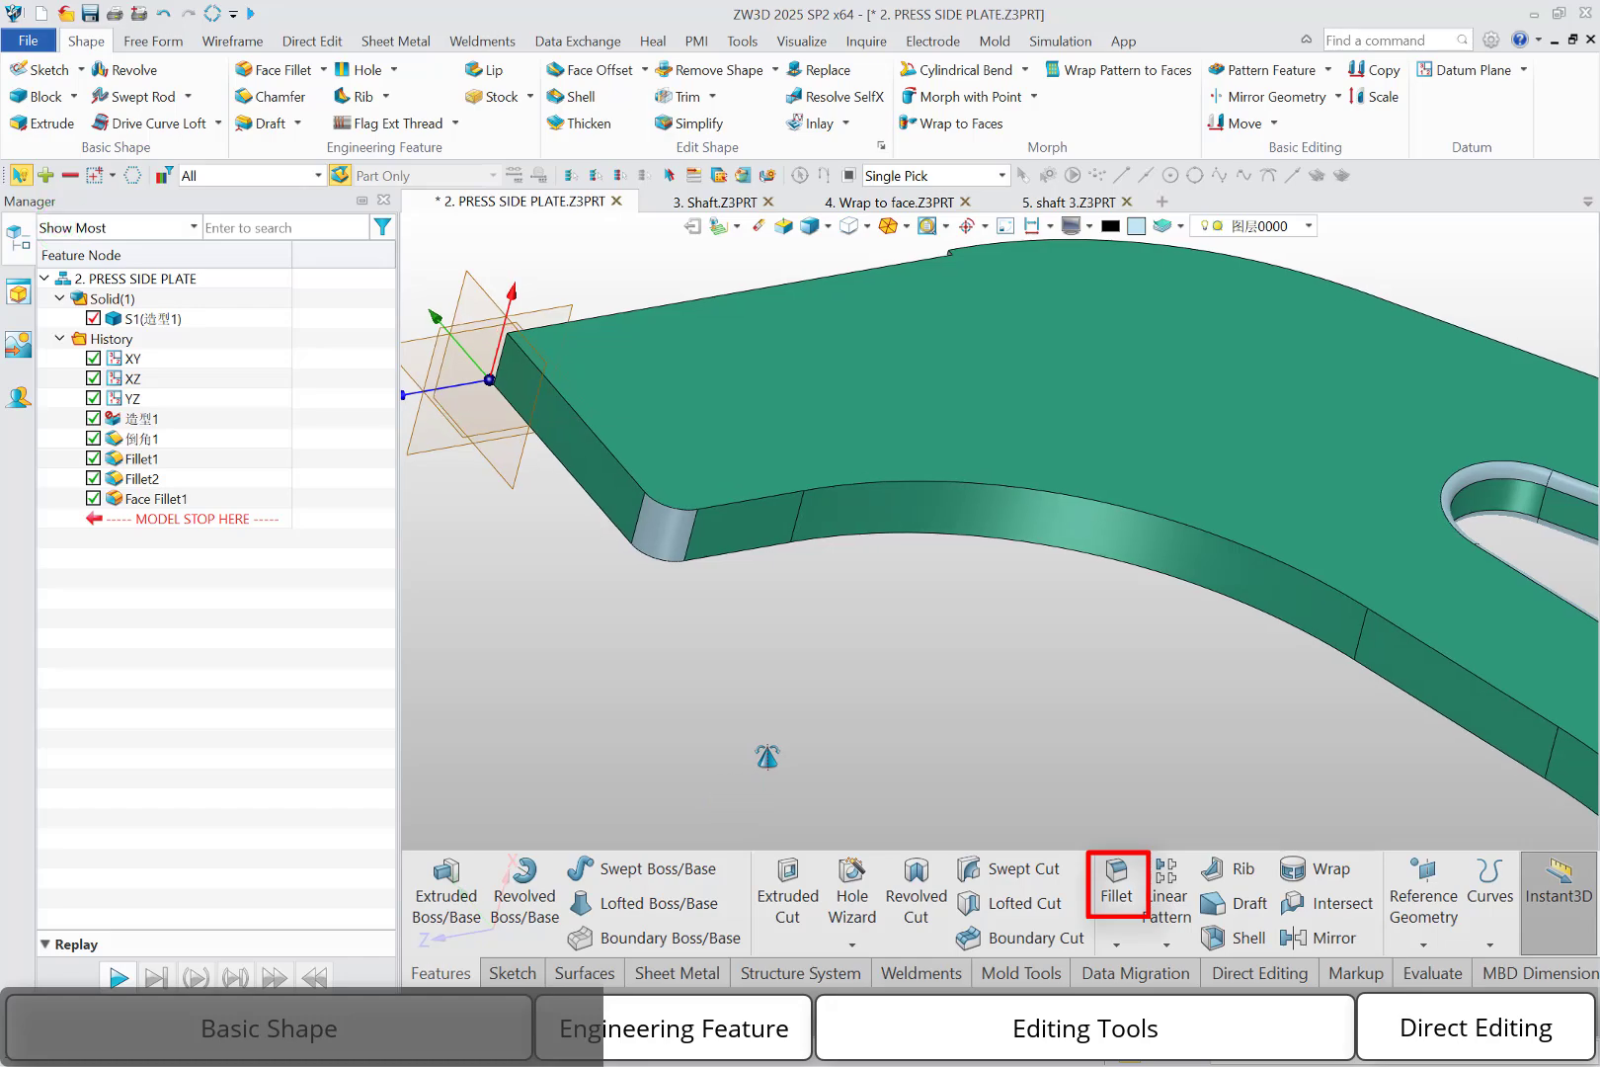
middle_drag(768, 756, 765, 758)
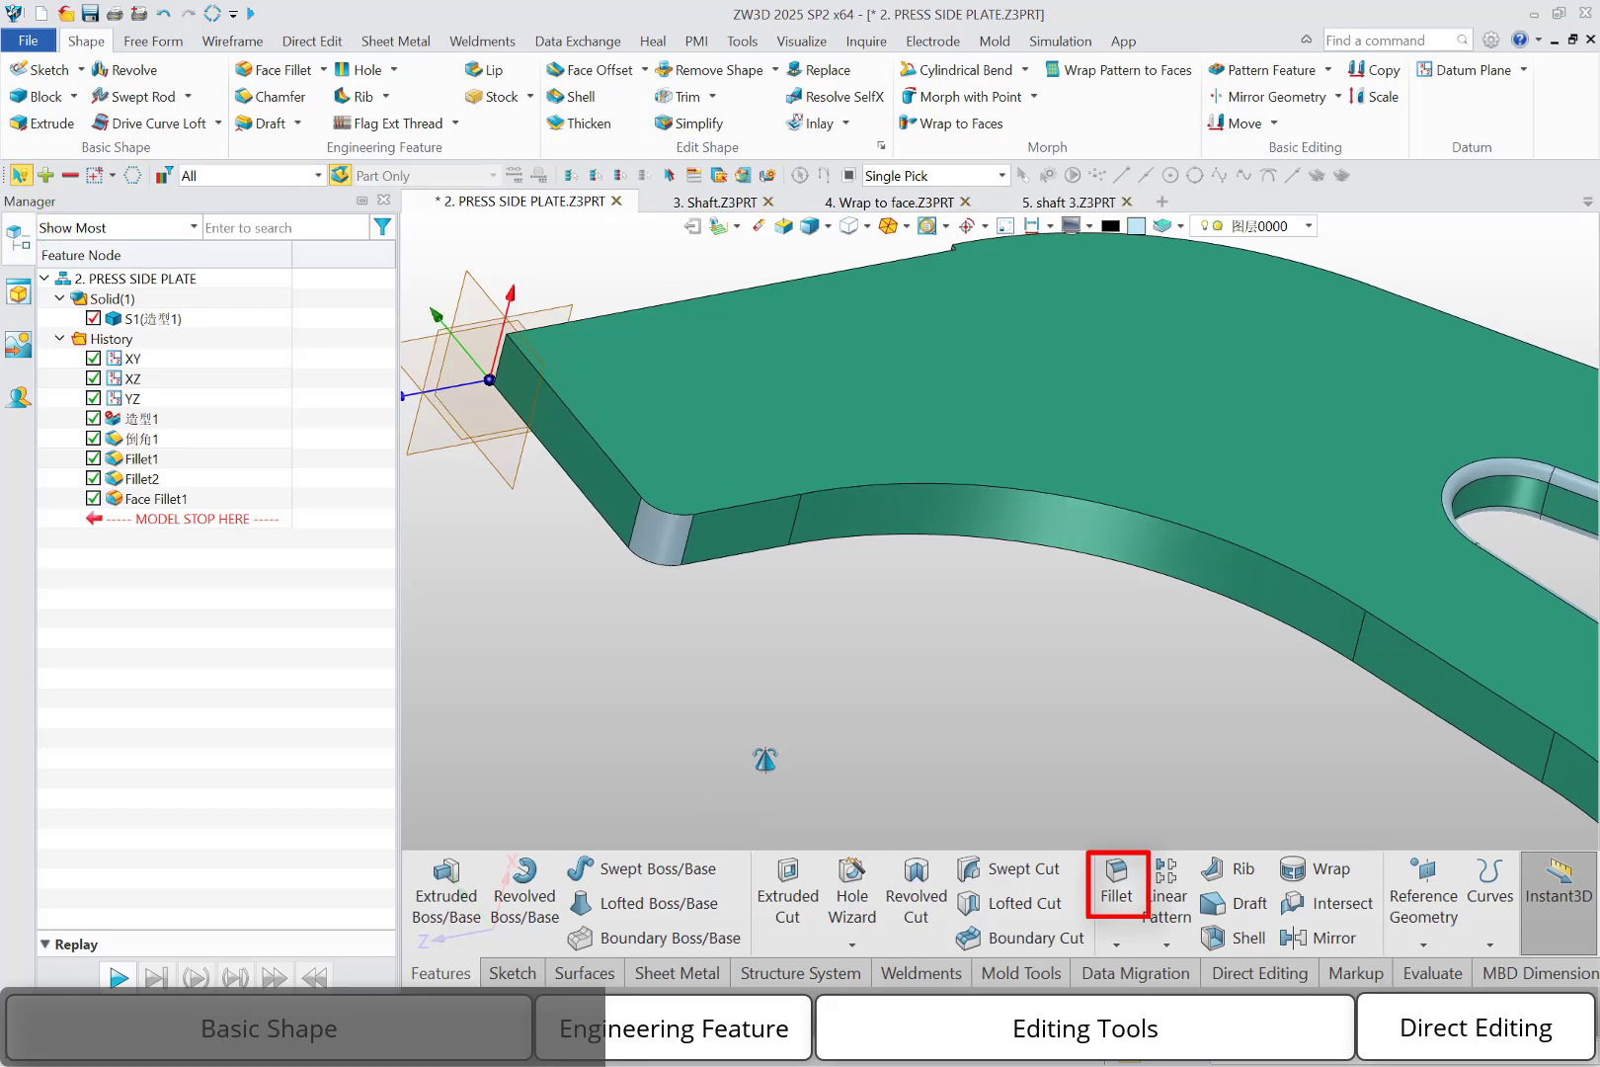
scroll(766, 759, down, 5)
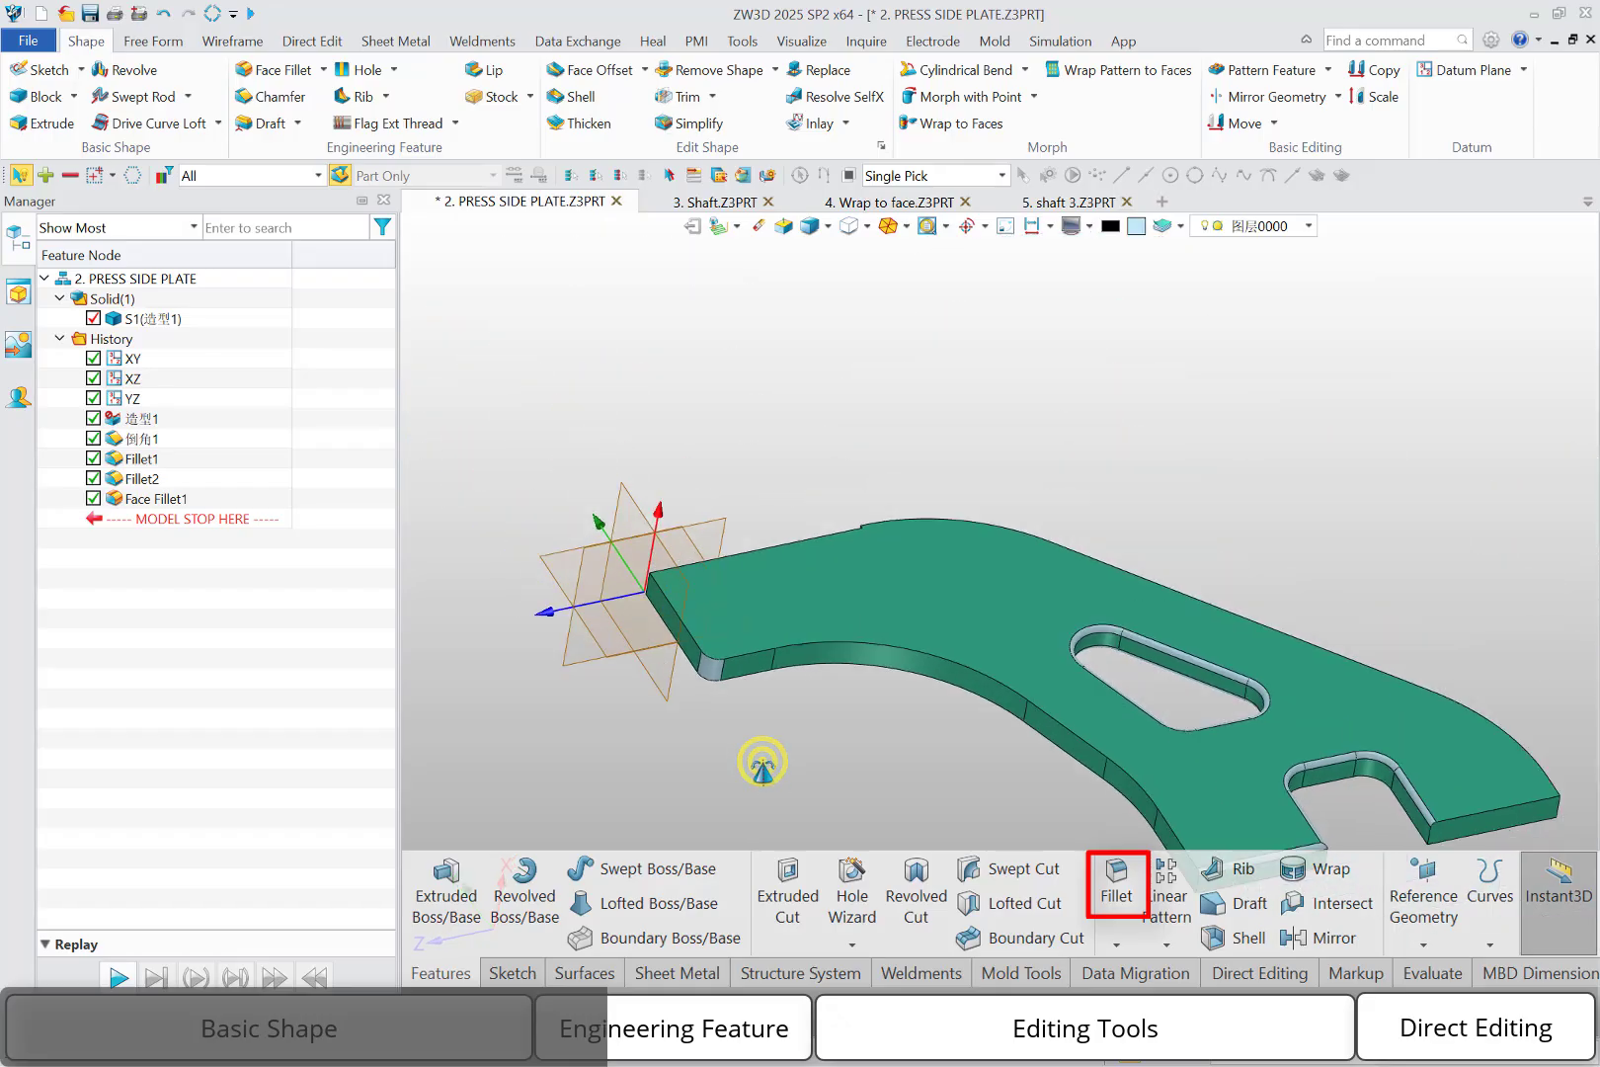
Roll the history back to just after the base shape and Face Fillet the notched end, with both large faces as supports and the end face tangent.
drag(202, 517, 186, 441)
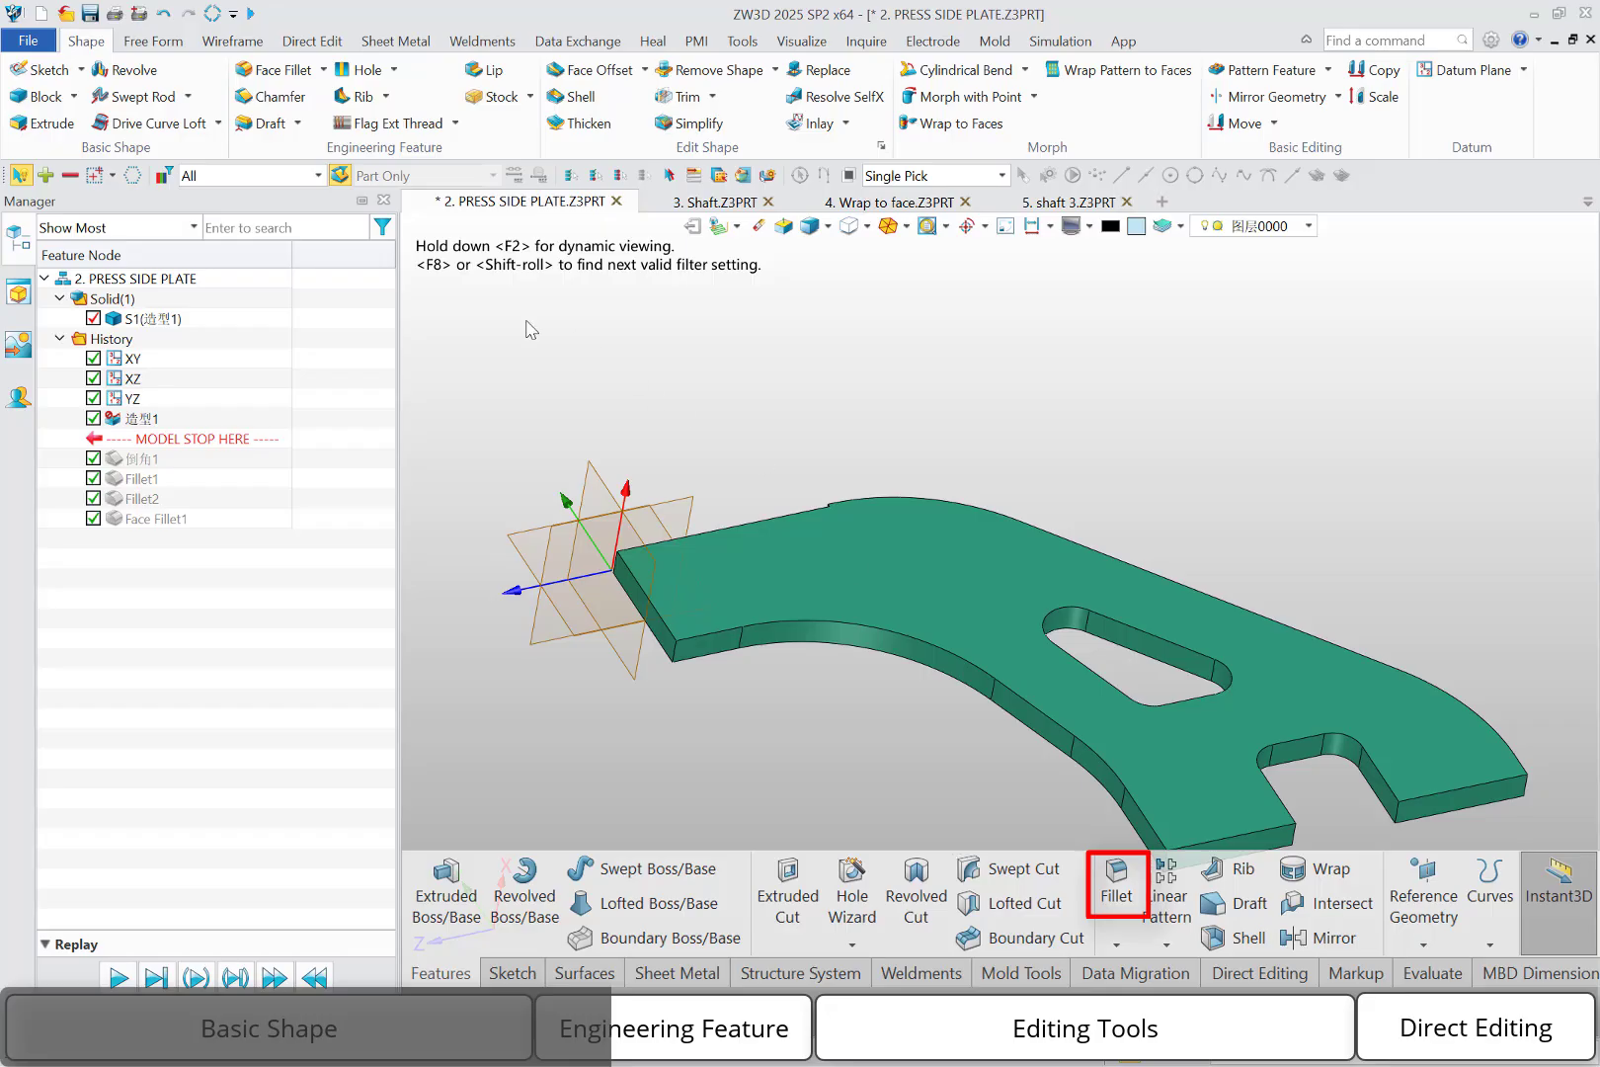
click(255, 69)
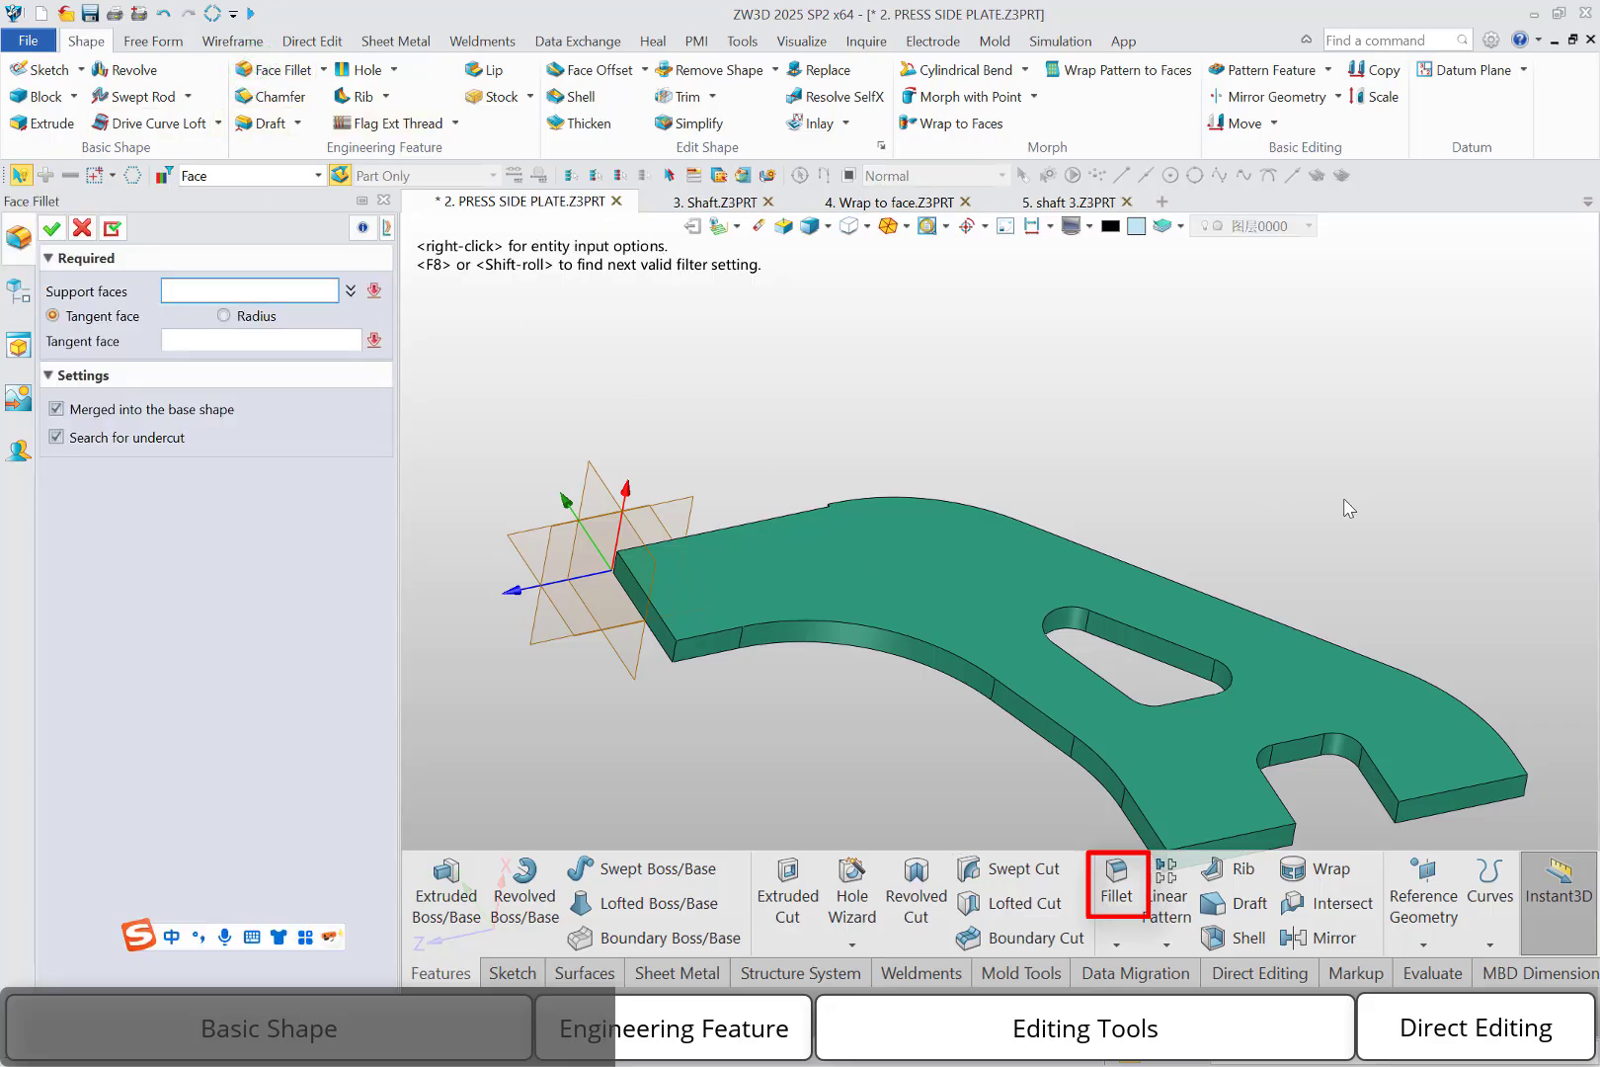
click(1175, 776)
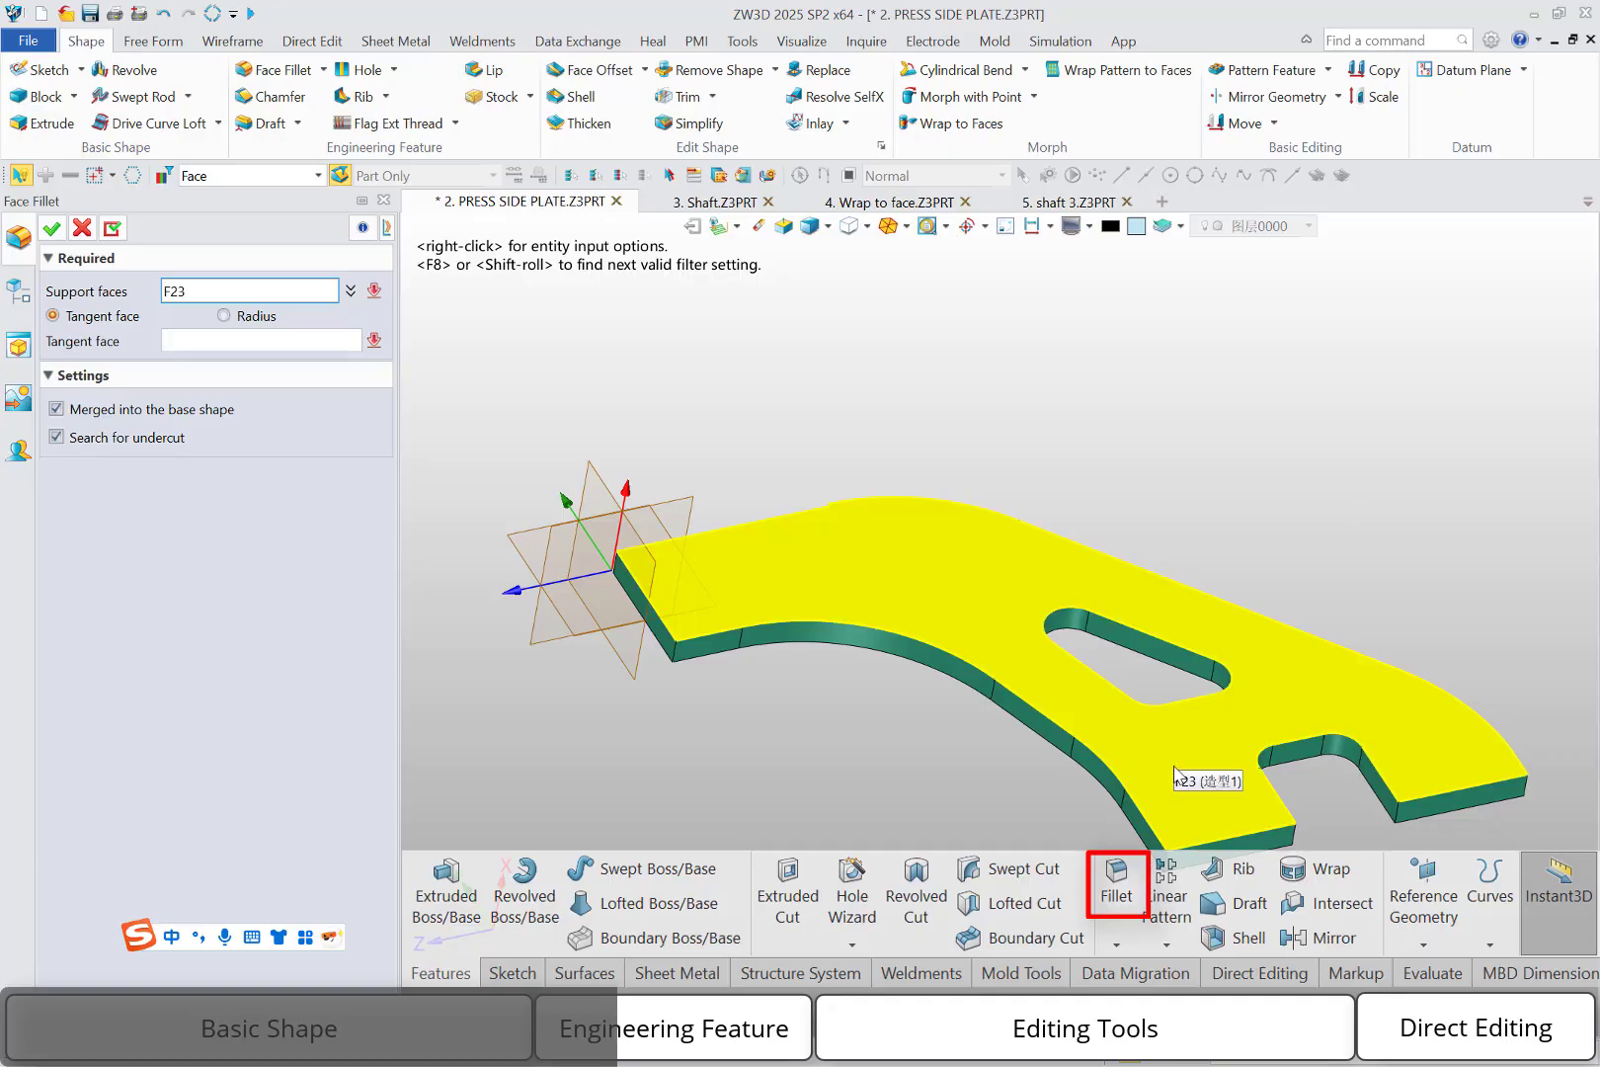
middle_drag(1175, 778, 1202, 869)
right_drag(1236, 753, 1193, 763)
click(1241, 676)
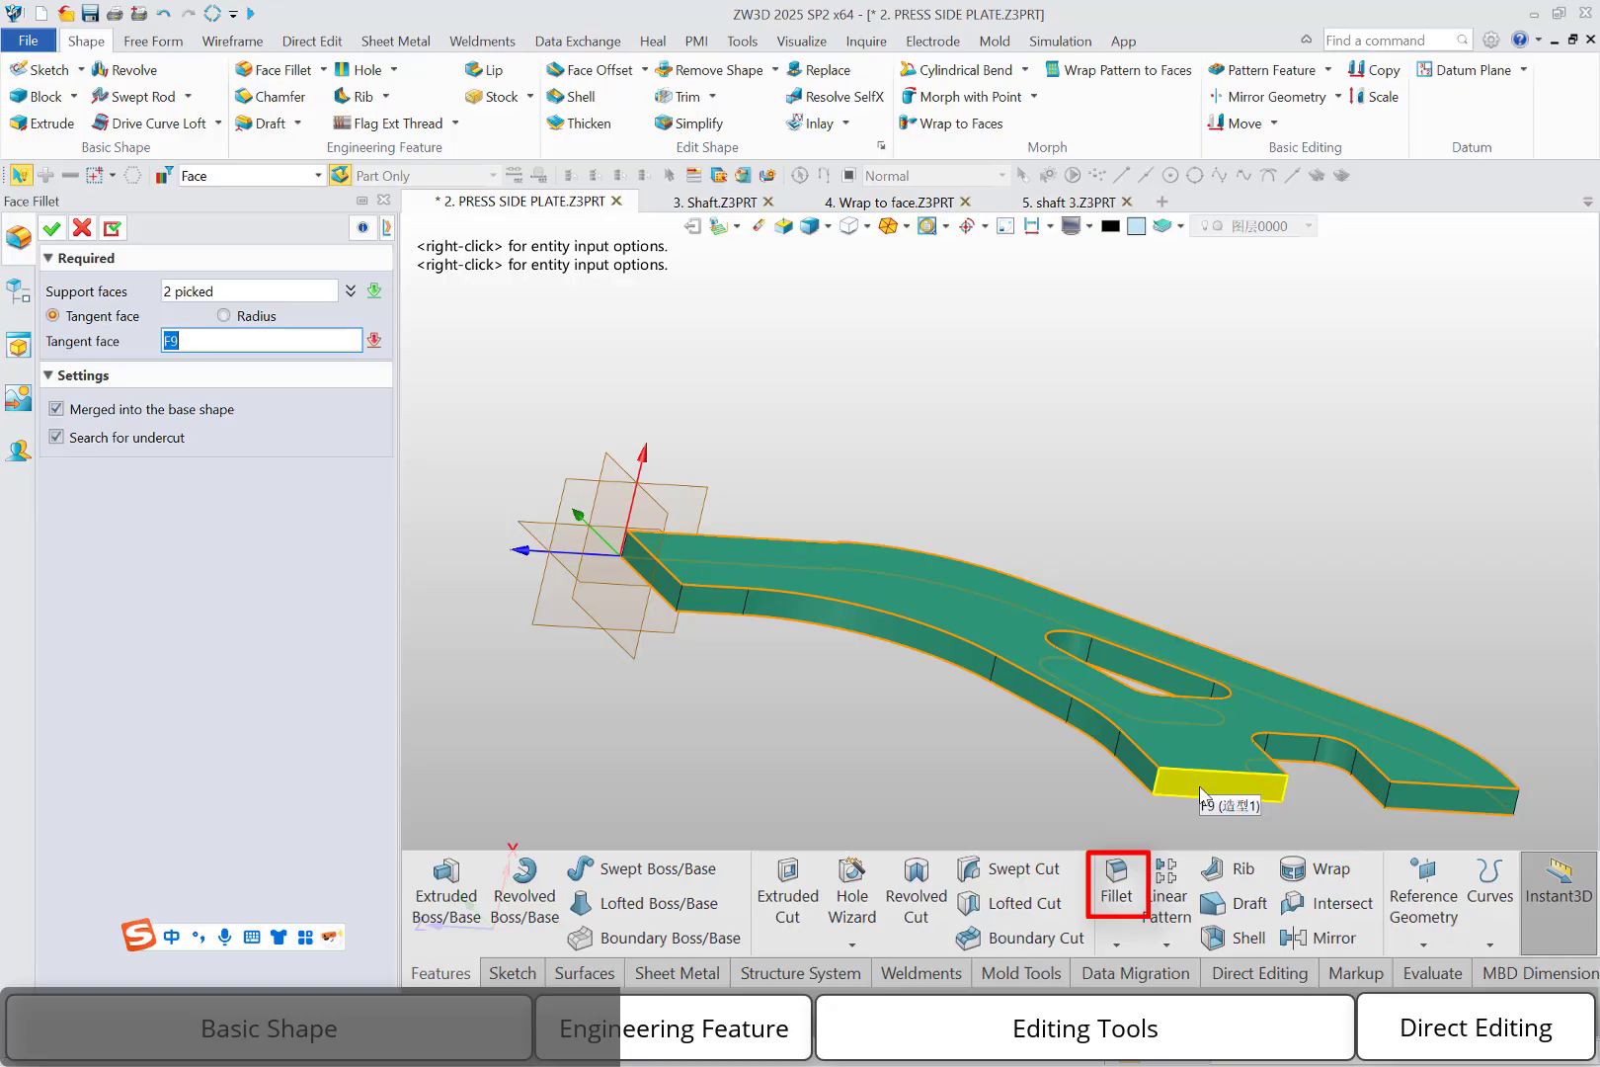
click(1202, 795)
right_drag(1287, 881, 1272, 910)
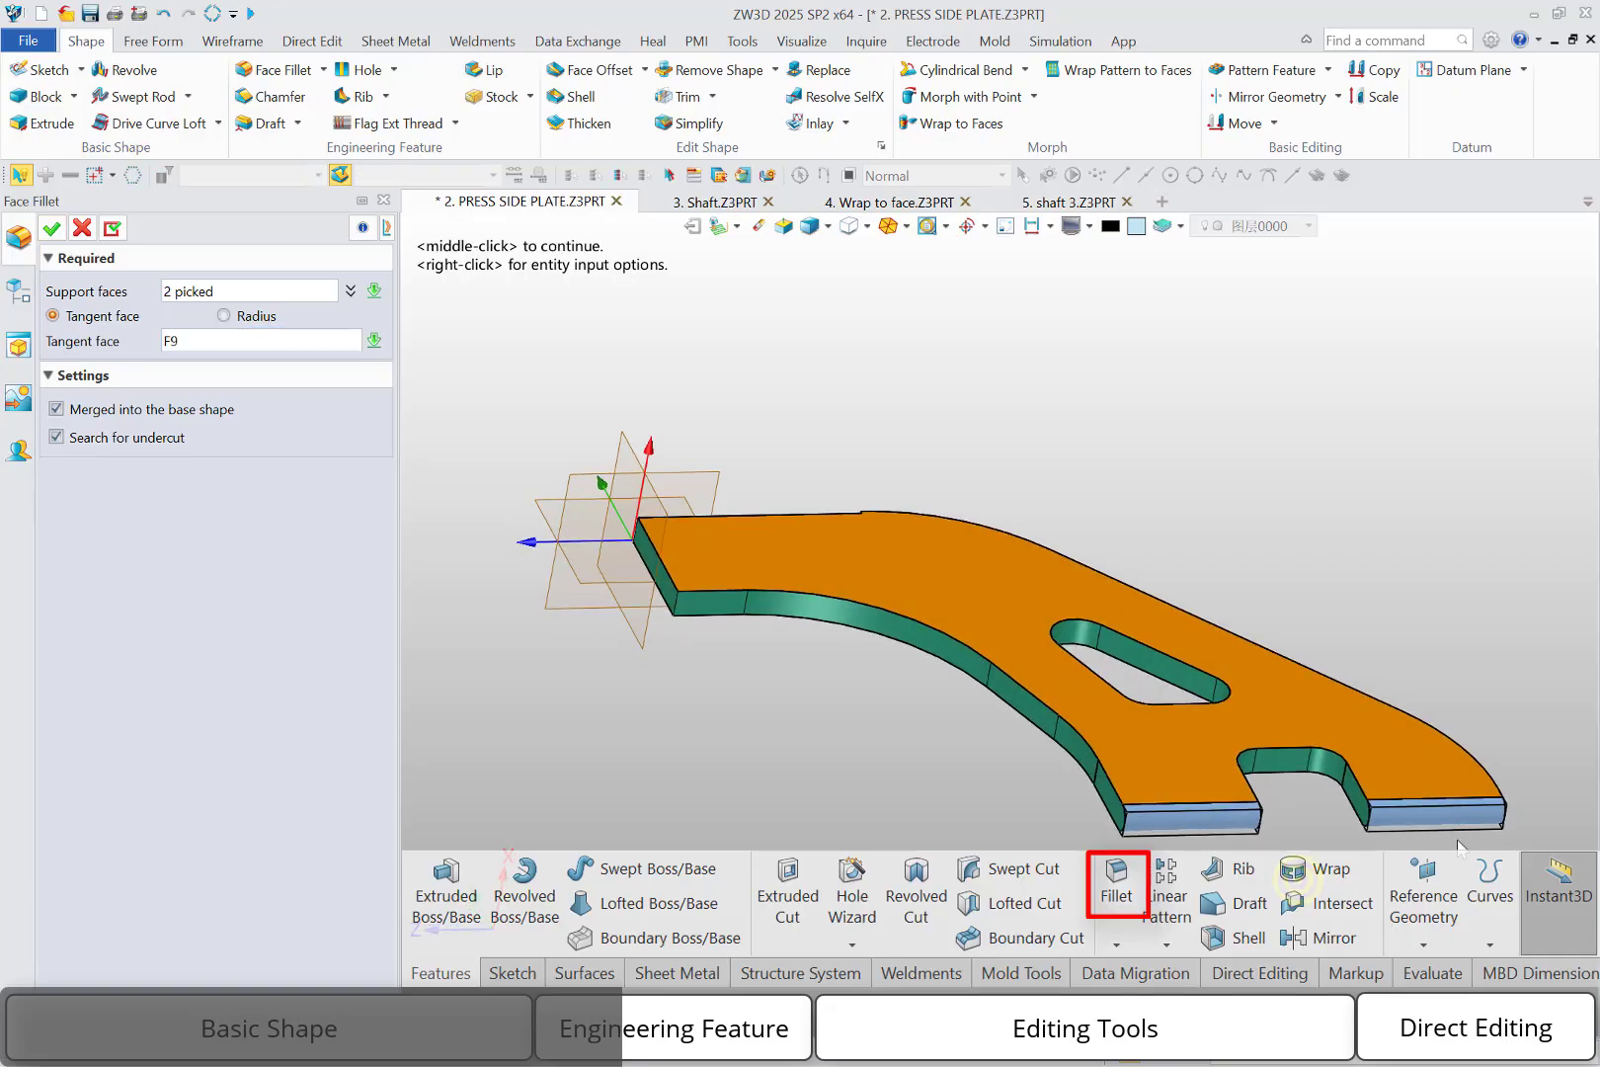
click(51, 228)
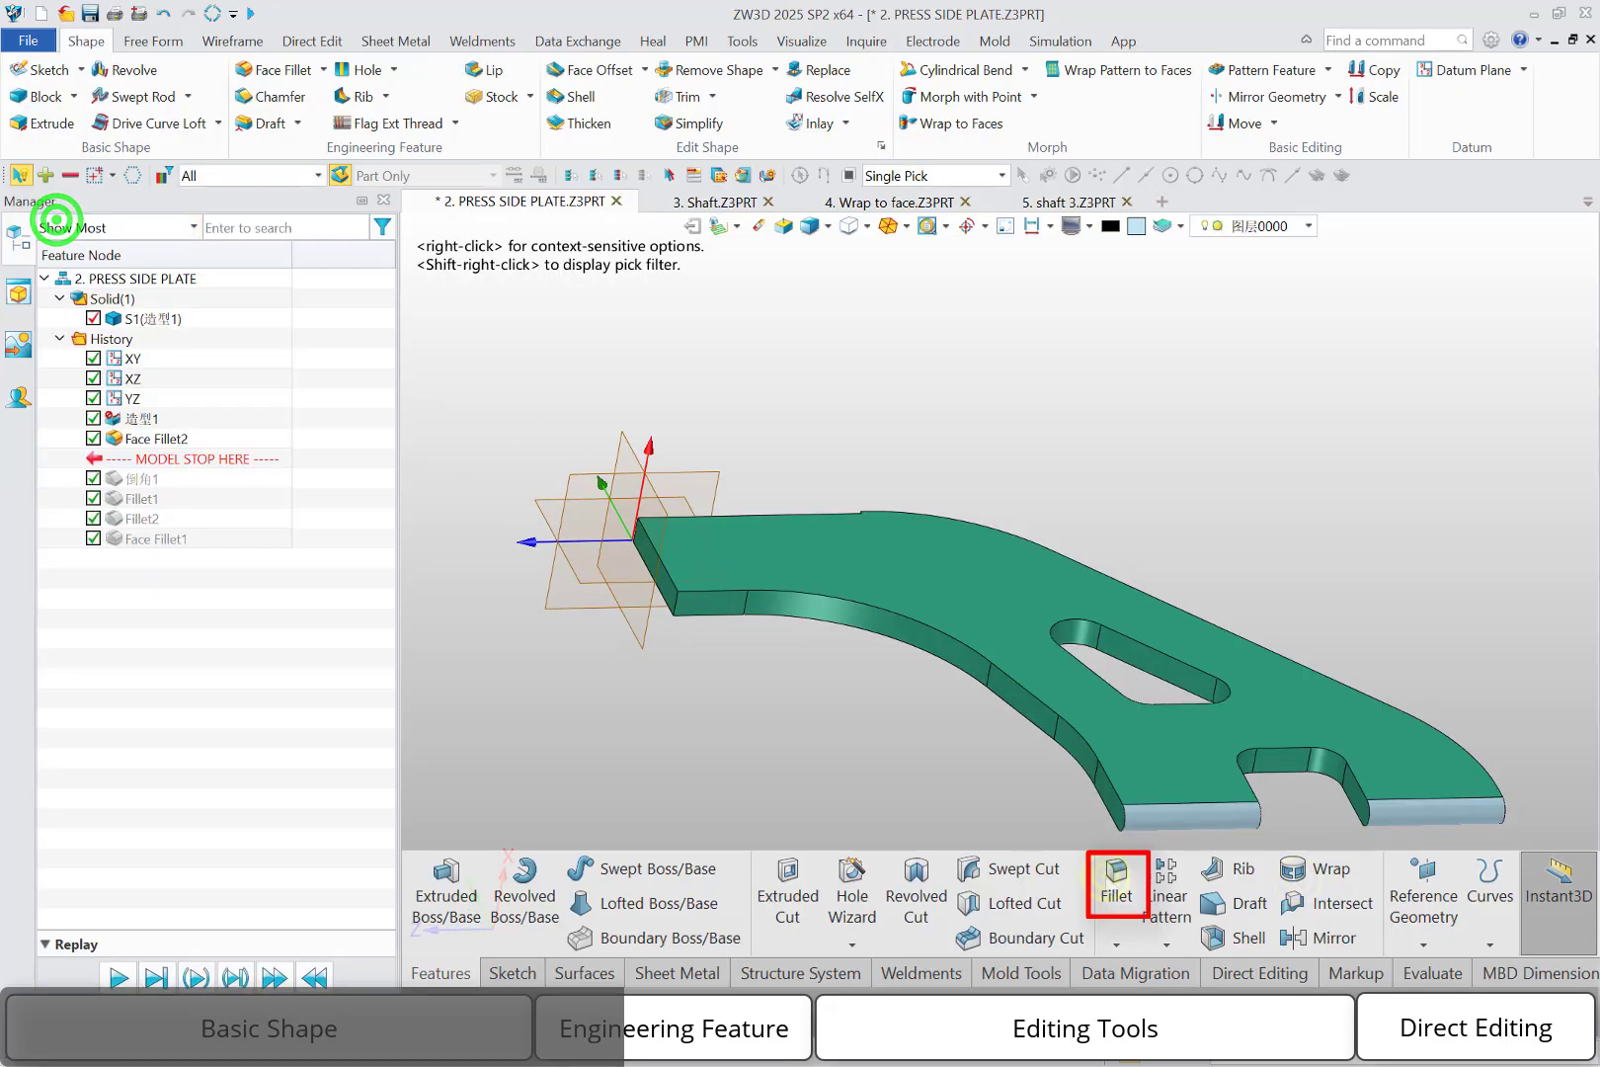
mouse_move(1111, 731)
right_down()
mouse_move(1129, 782)
mouse_move(1124, 912)
right_up()
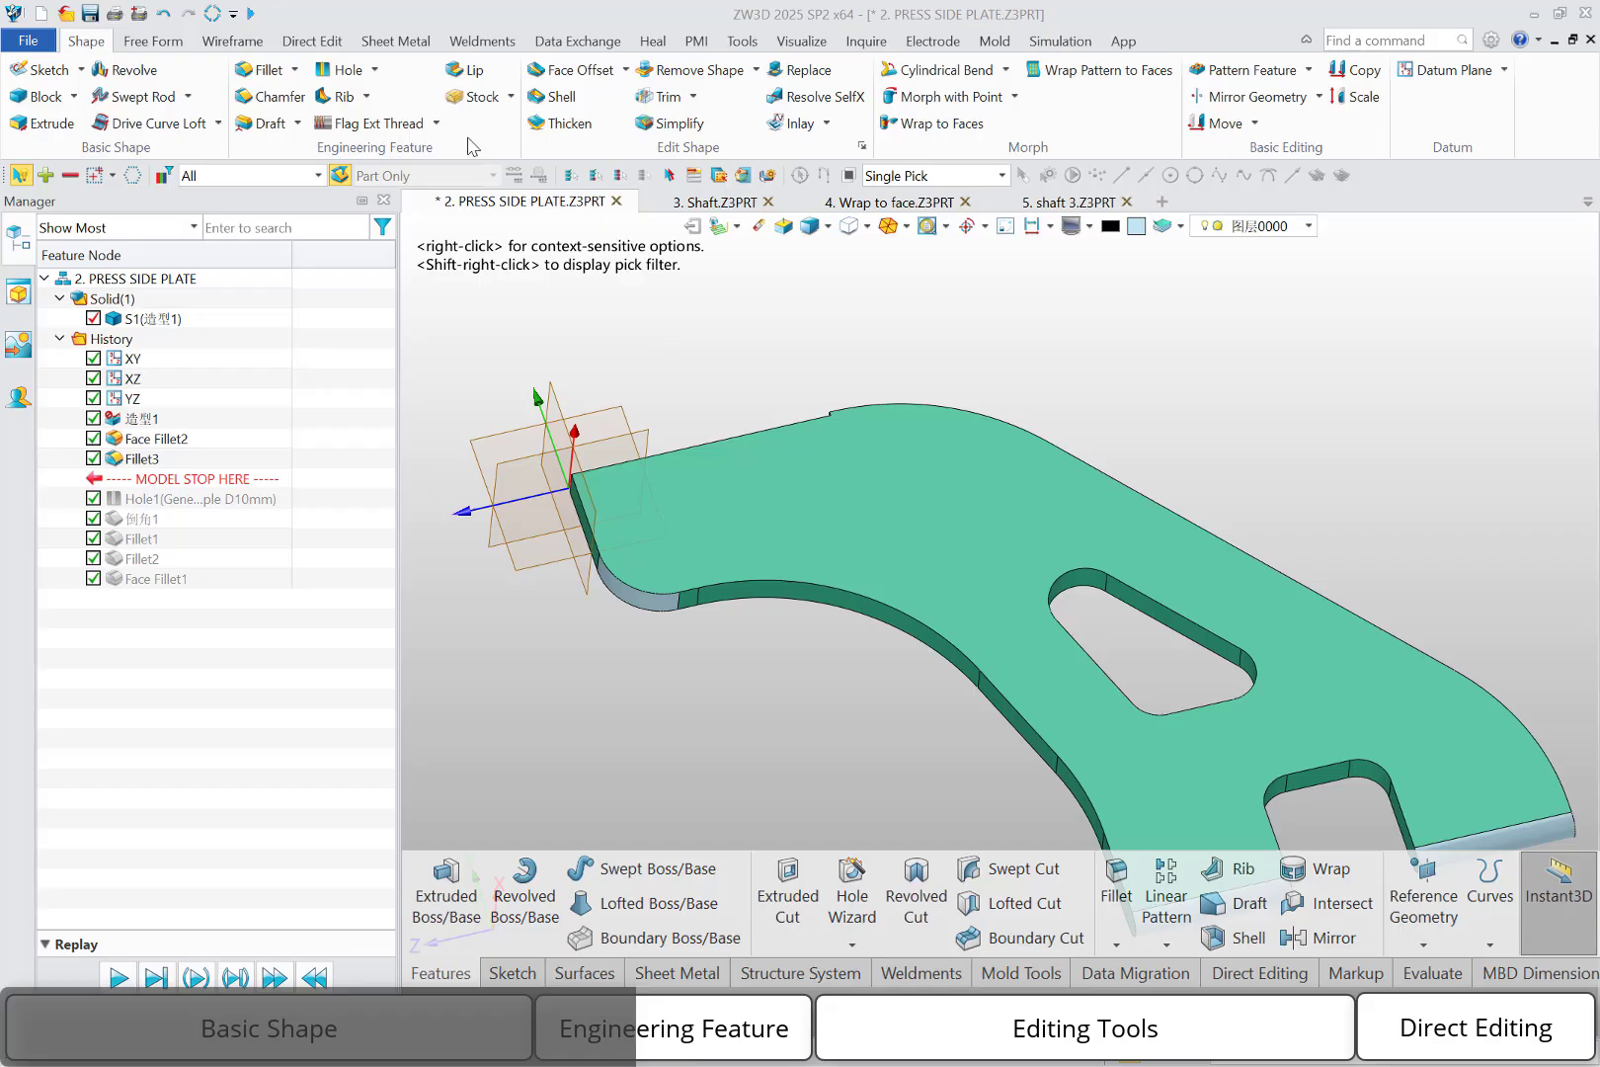
Create a simple 20 mm Thru-All hole at the centre of the plate's rounded corner.
click(318, 66)
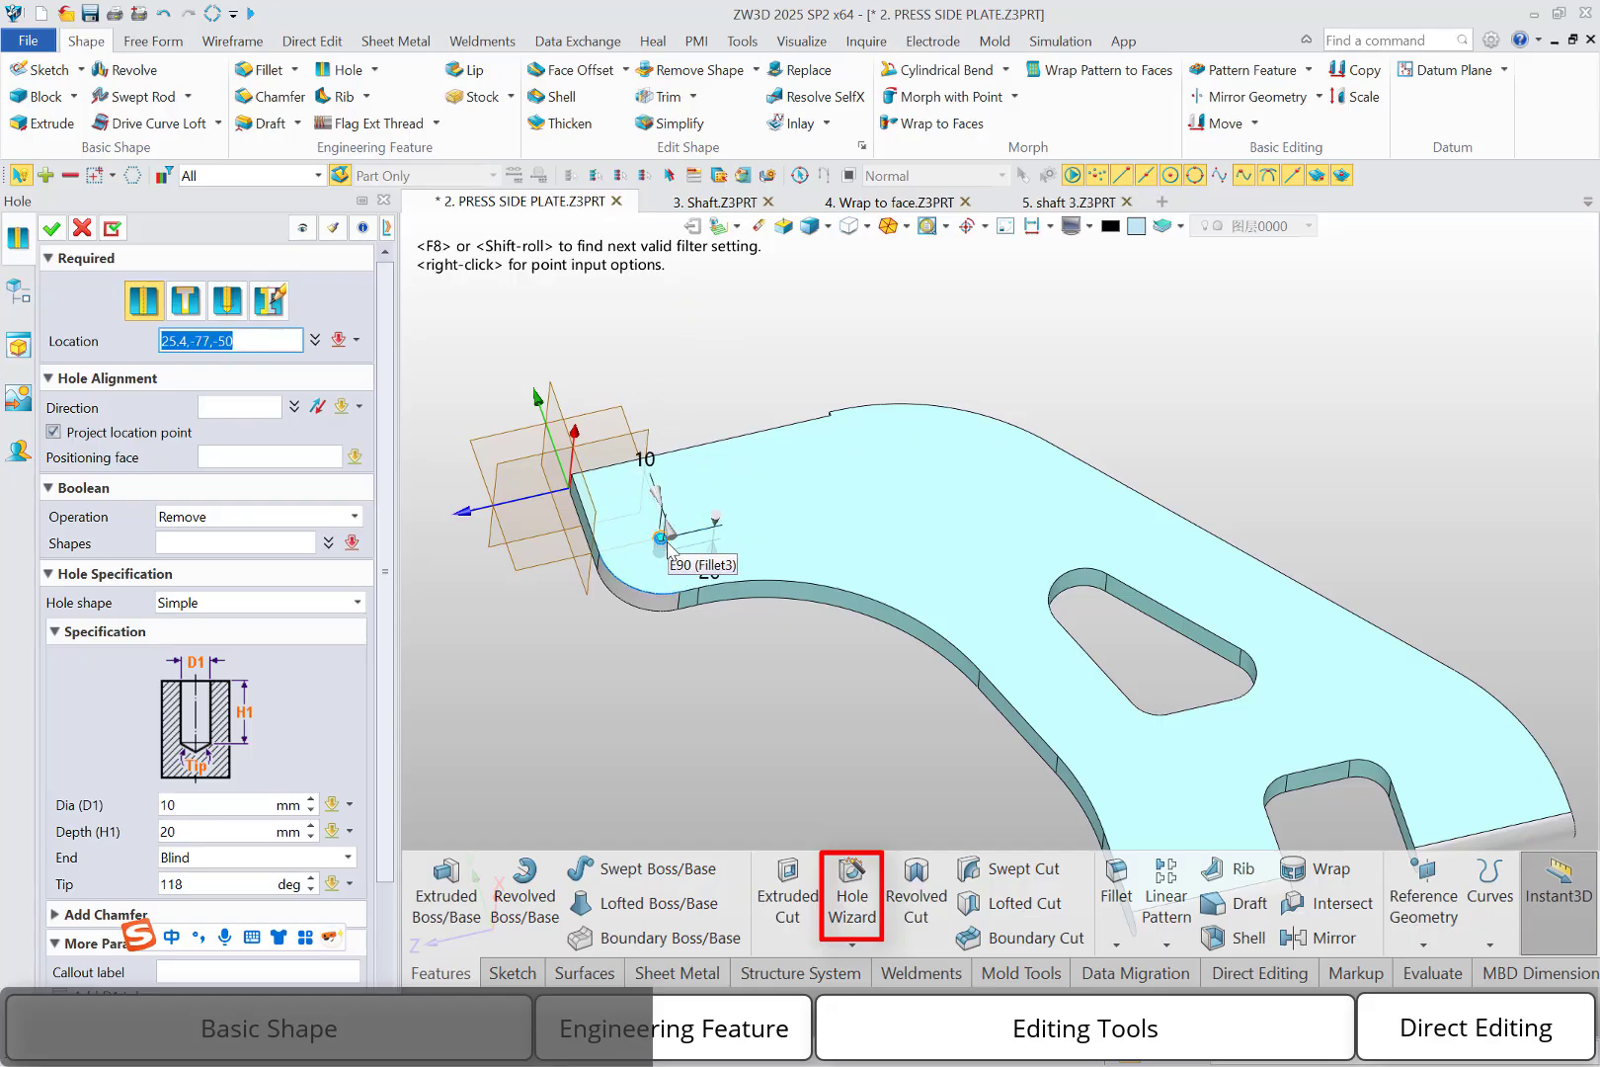
click(667, 546)
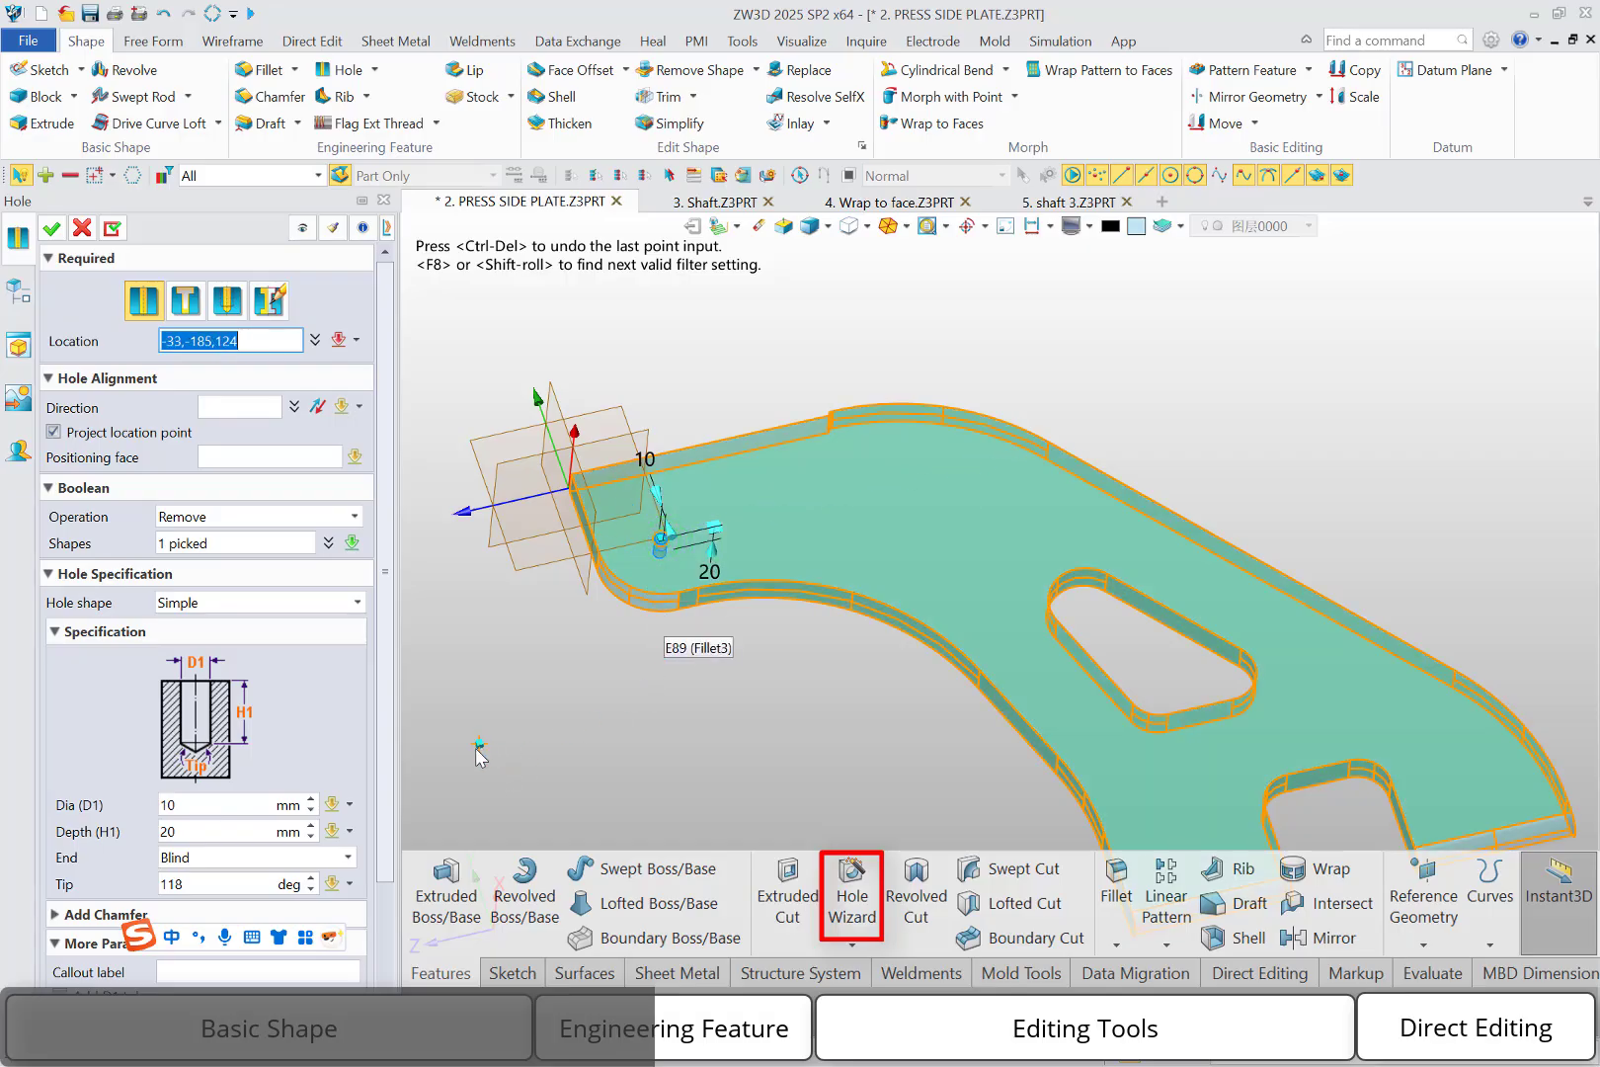
double_click(208, 802)
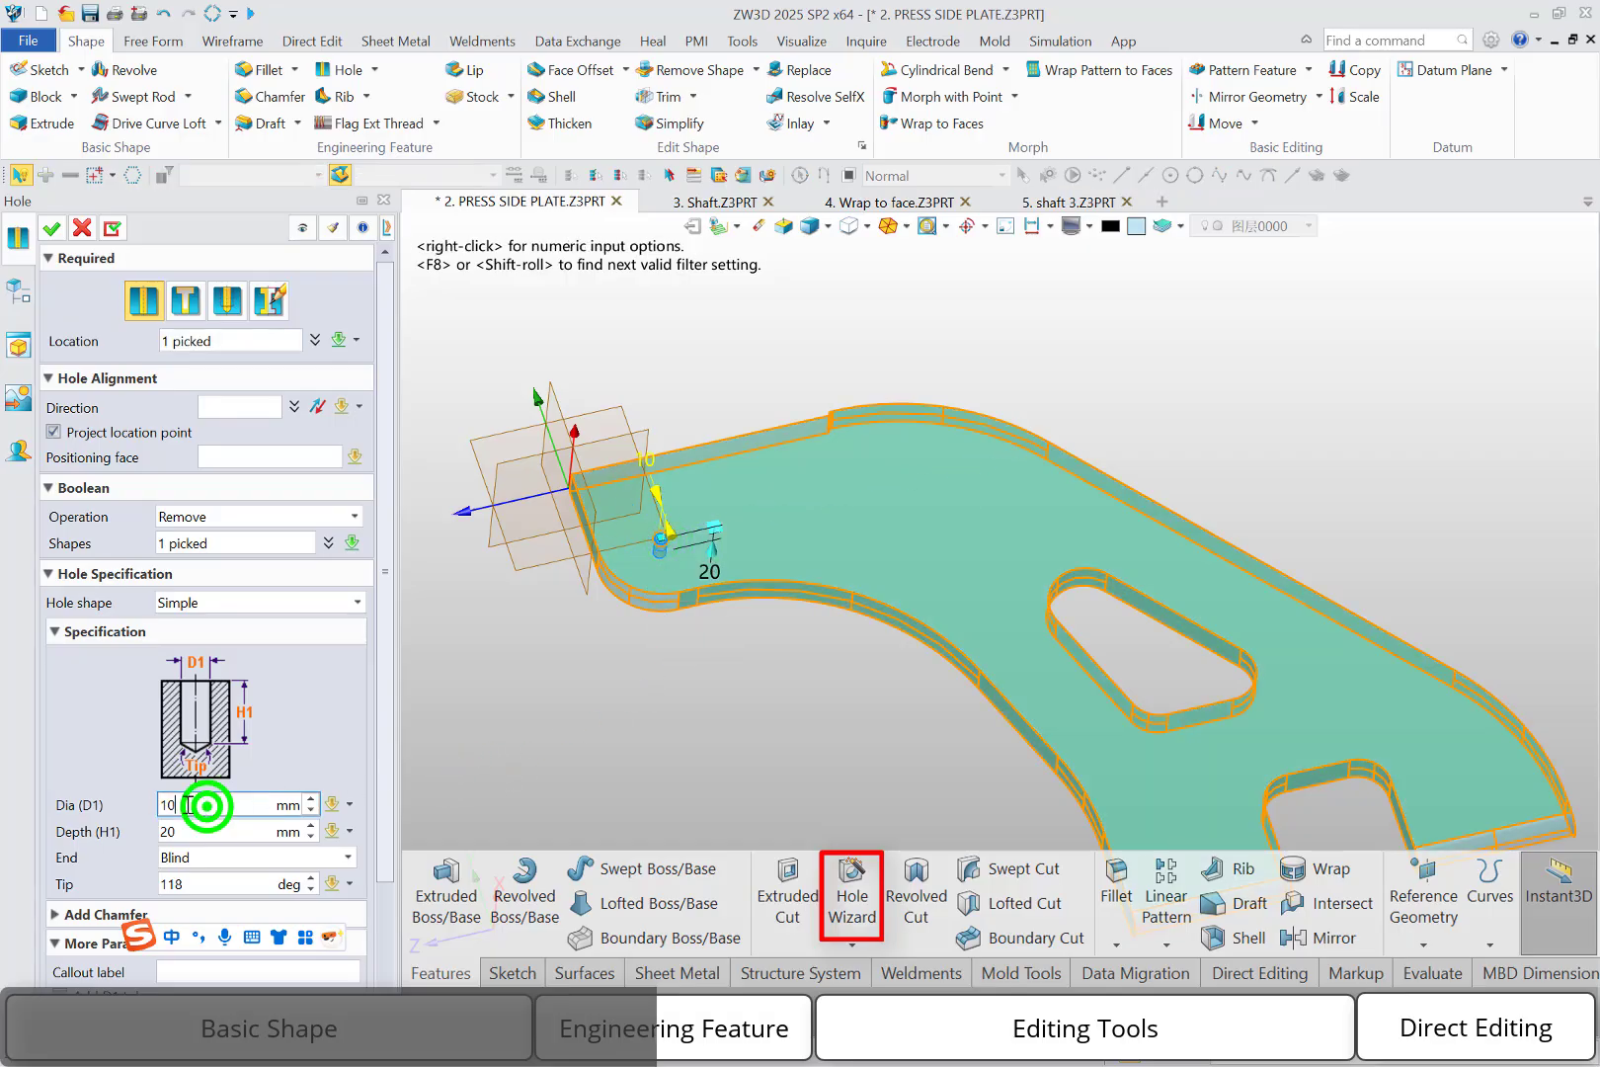
text(20)
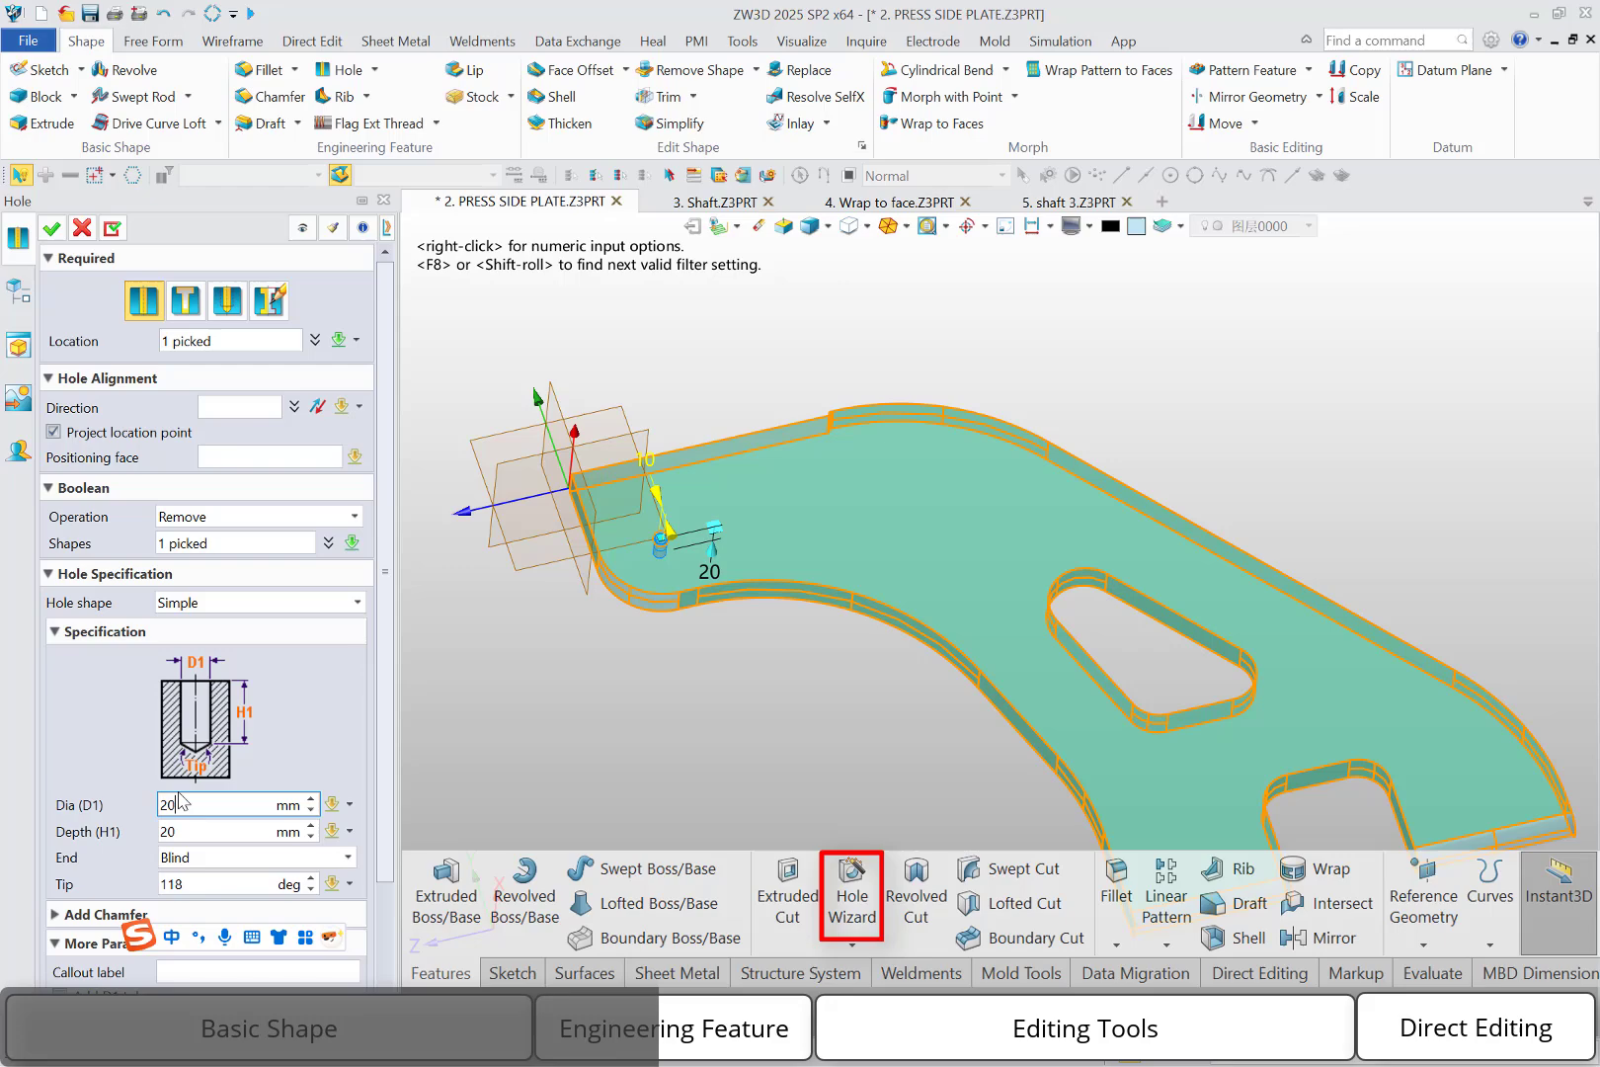
click(241, 827)
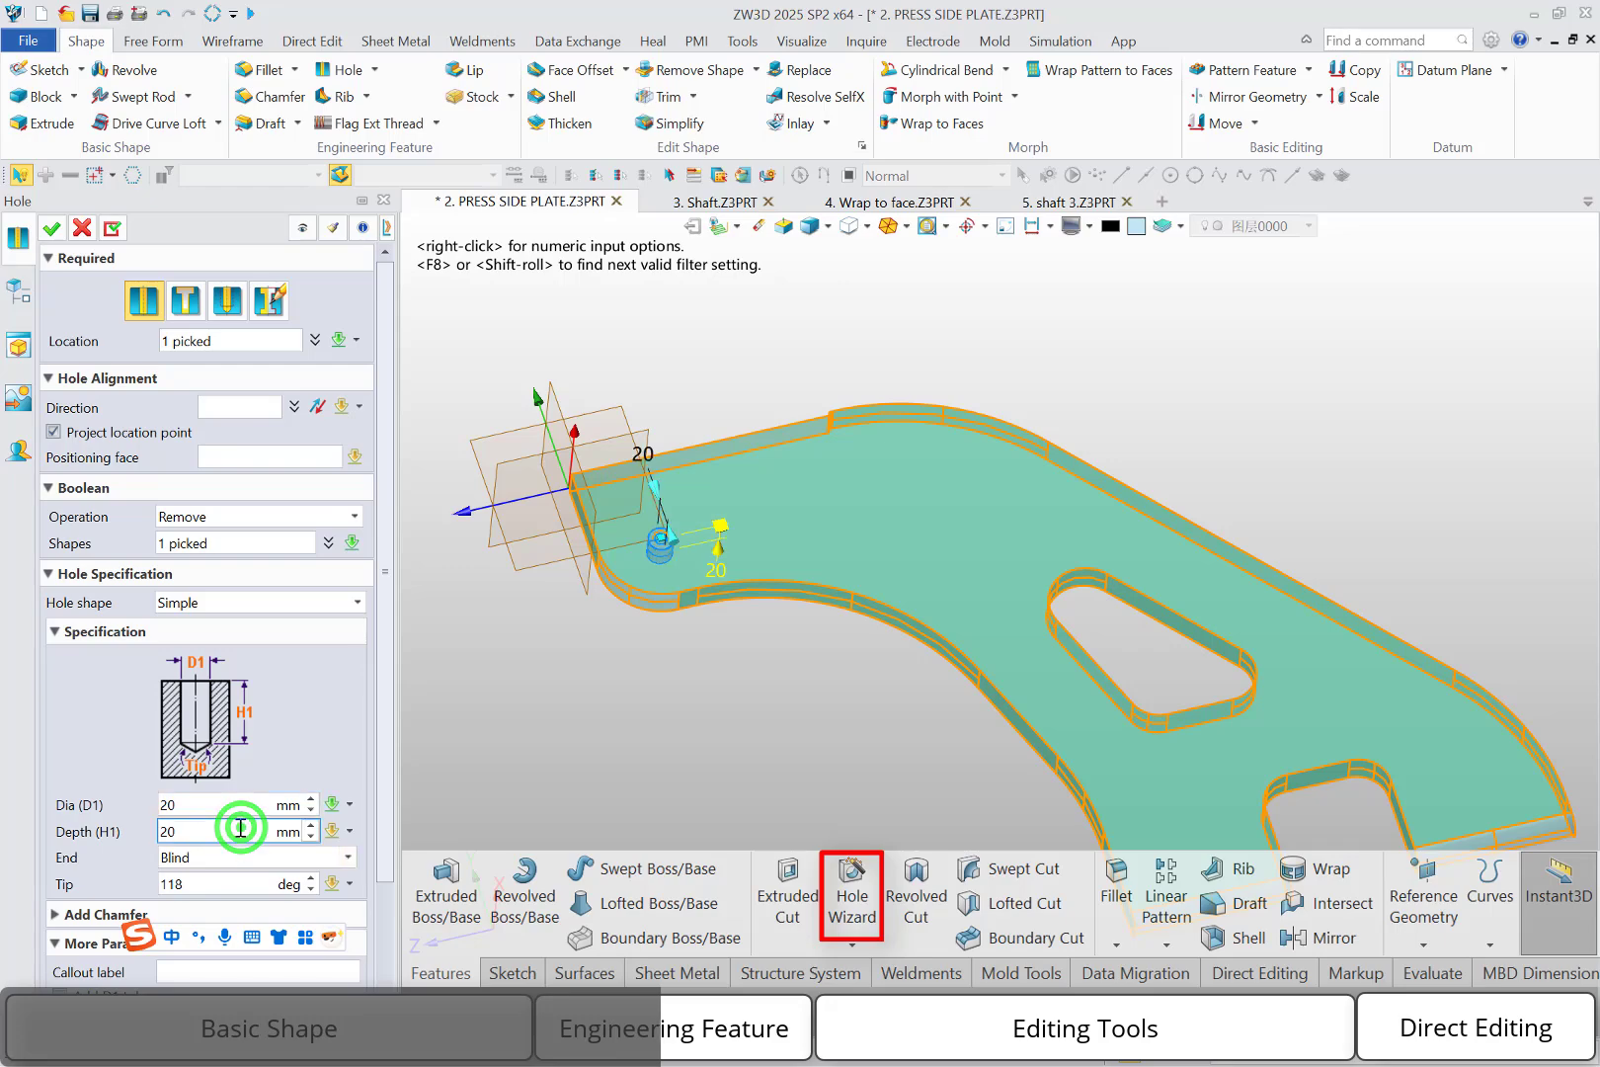
click(247, 857)
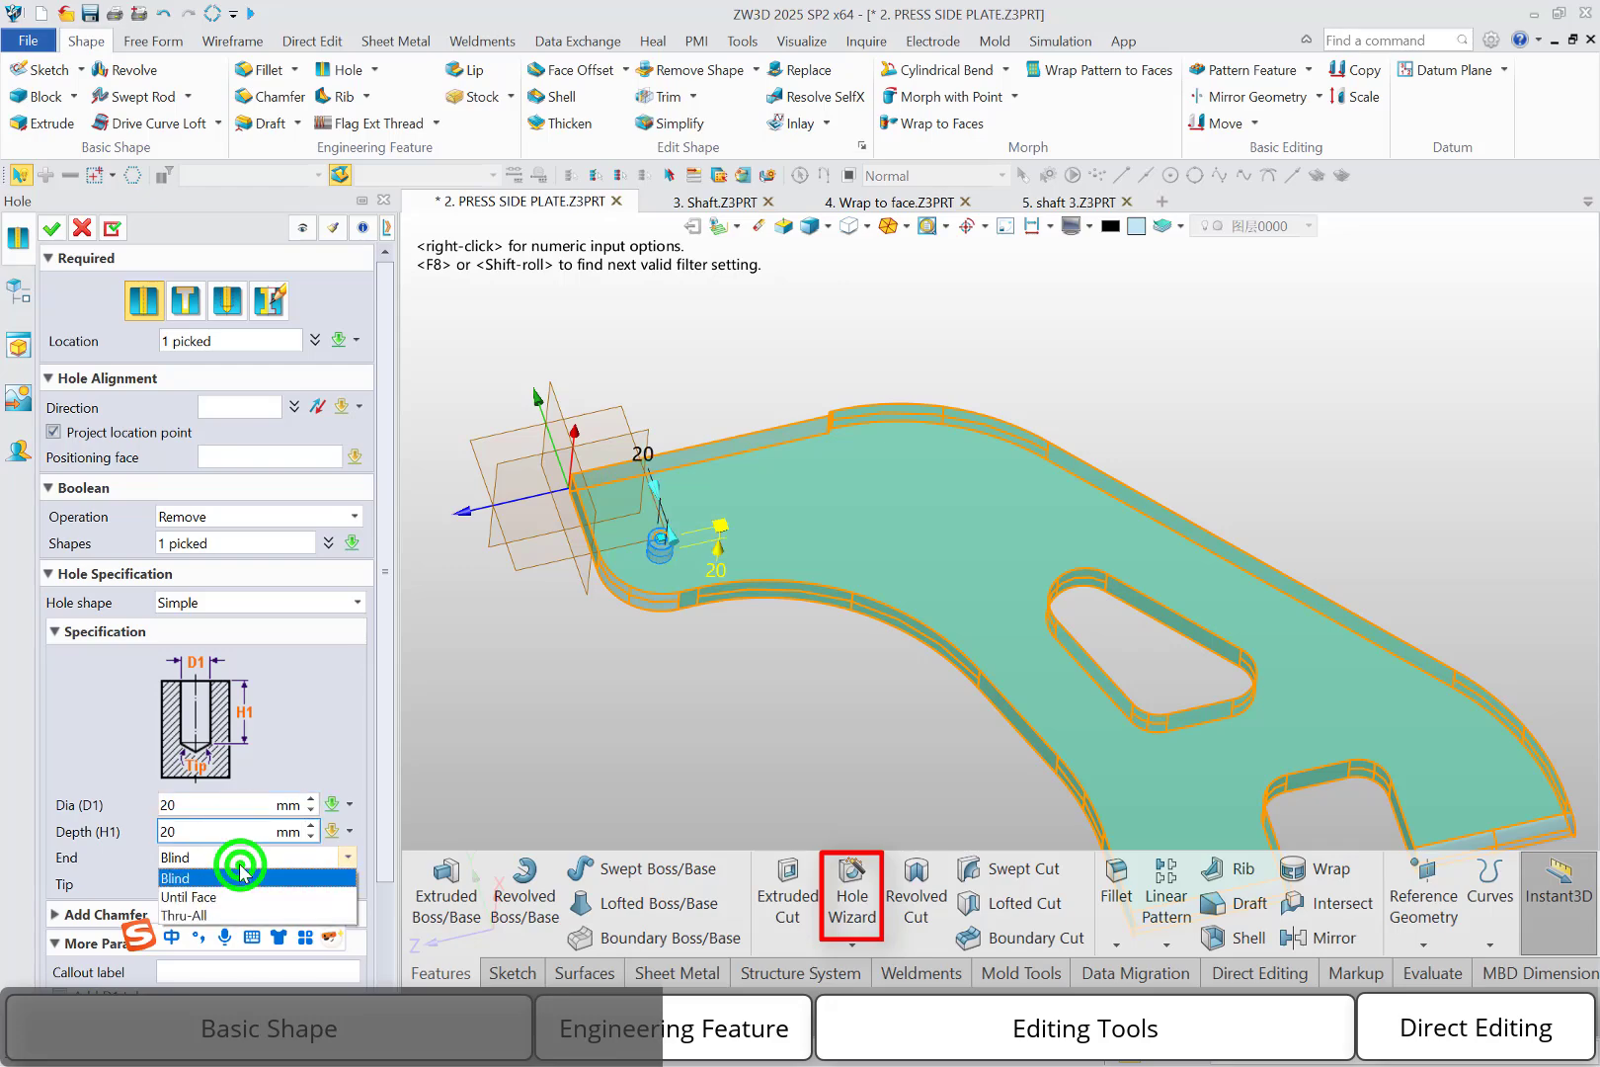
click(225, 914)
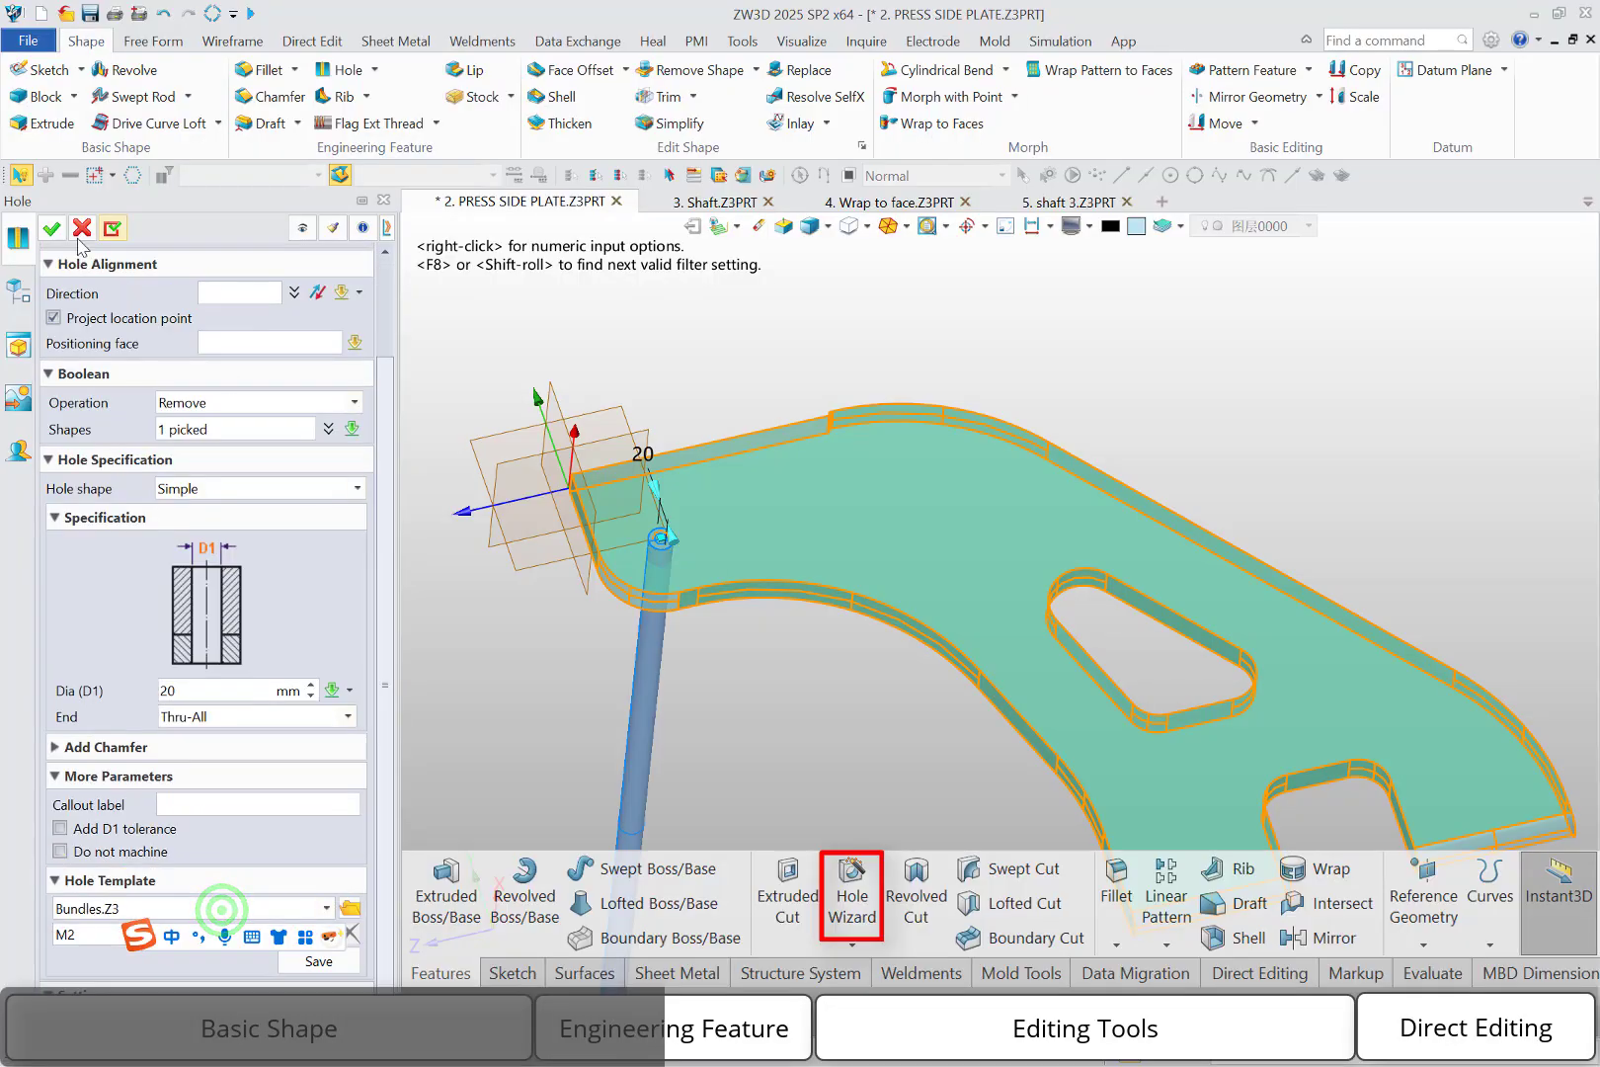
click(51, 228)
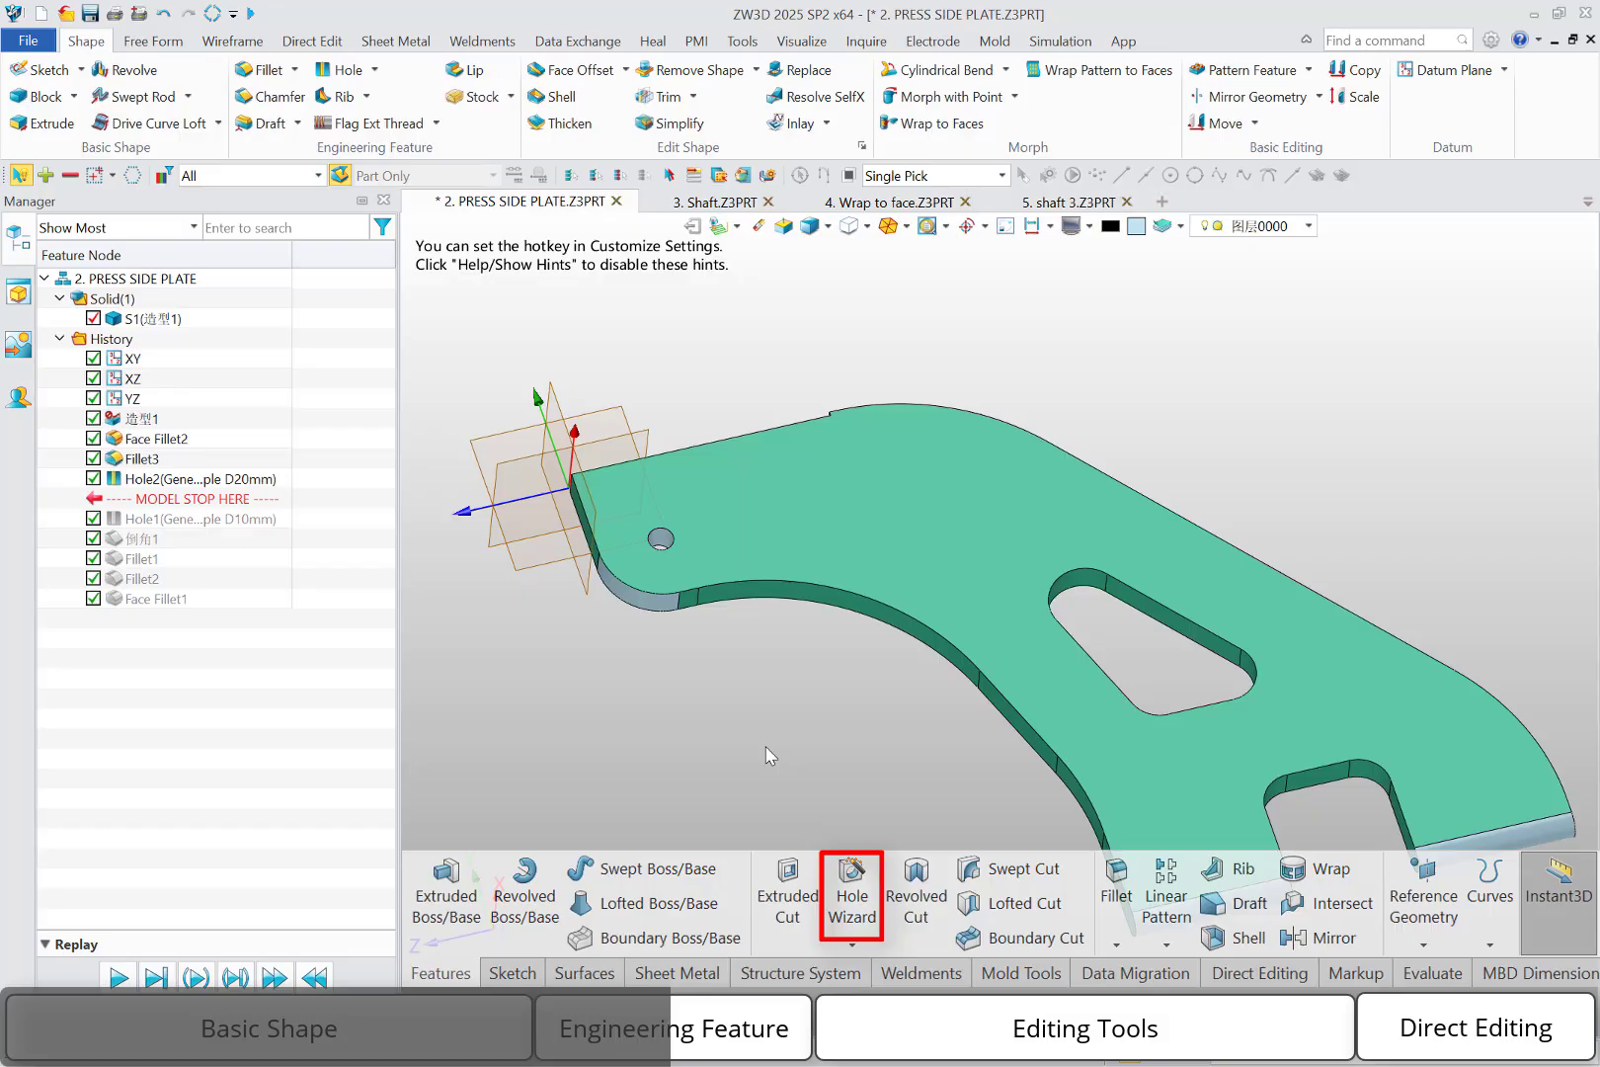
Sketch four points on the plate's large face between the corner hole and the triangular cutout, and finish the sketch.
right_click(734, 723)
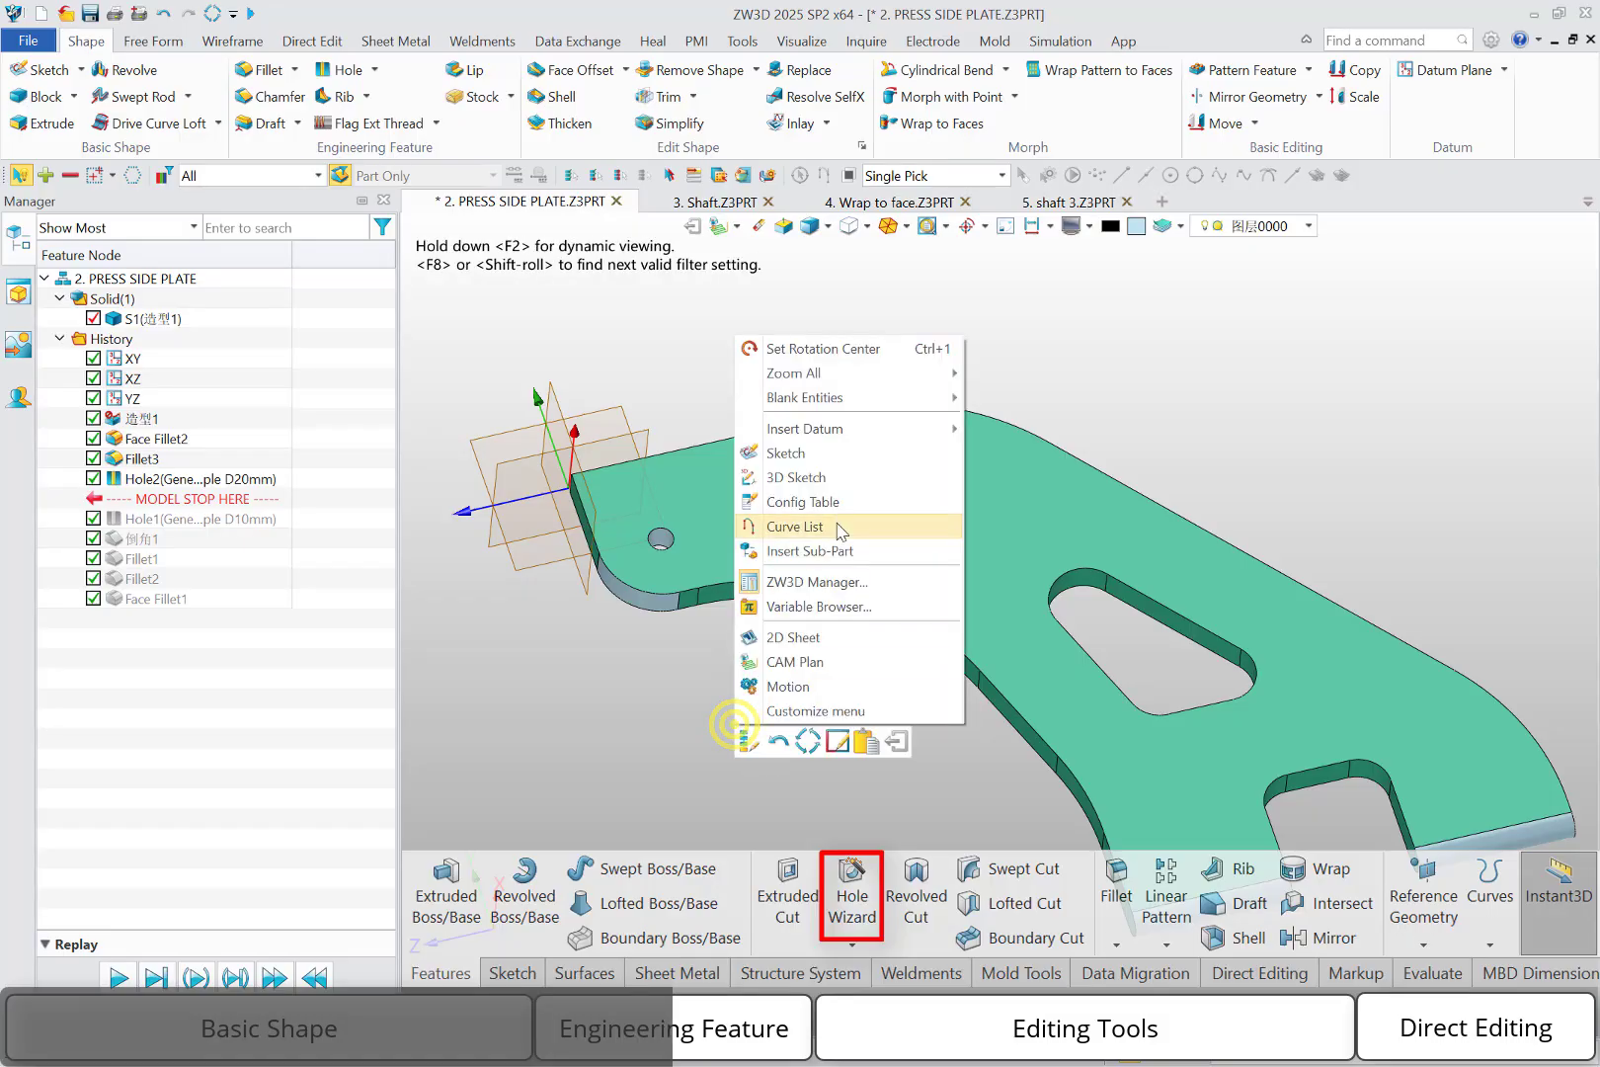
click(825, 450)
click(865, 472)
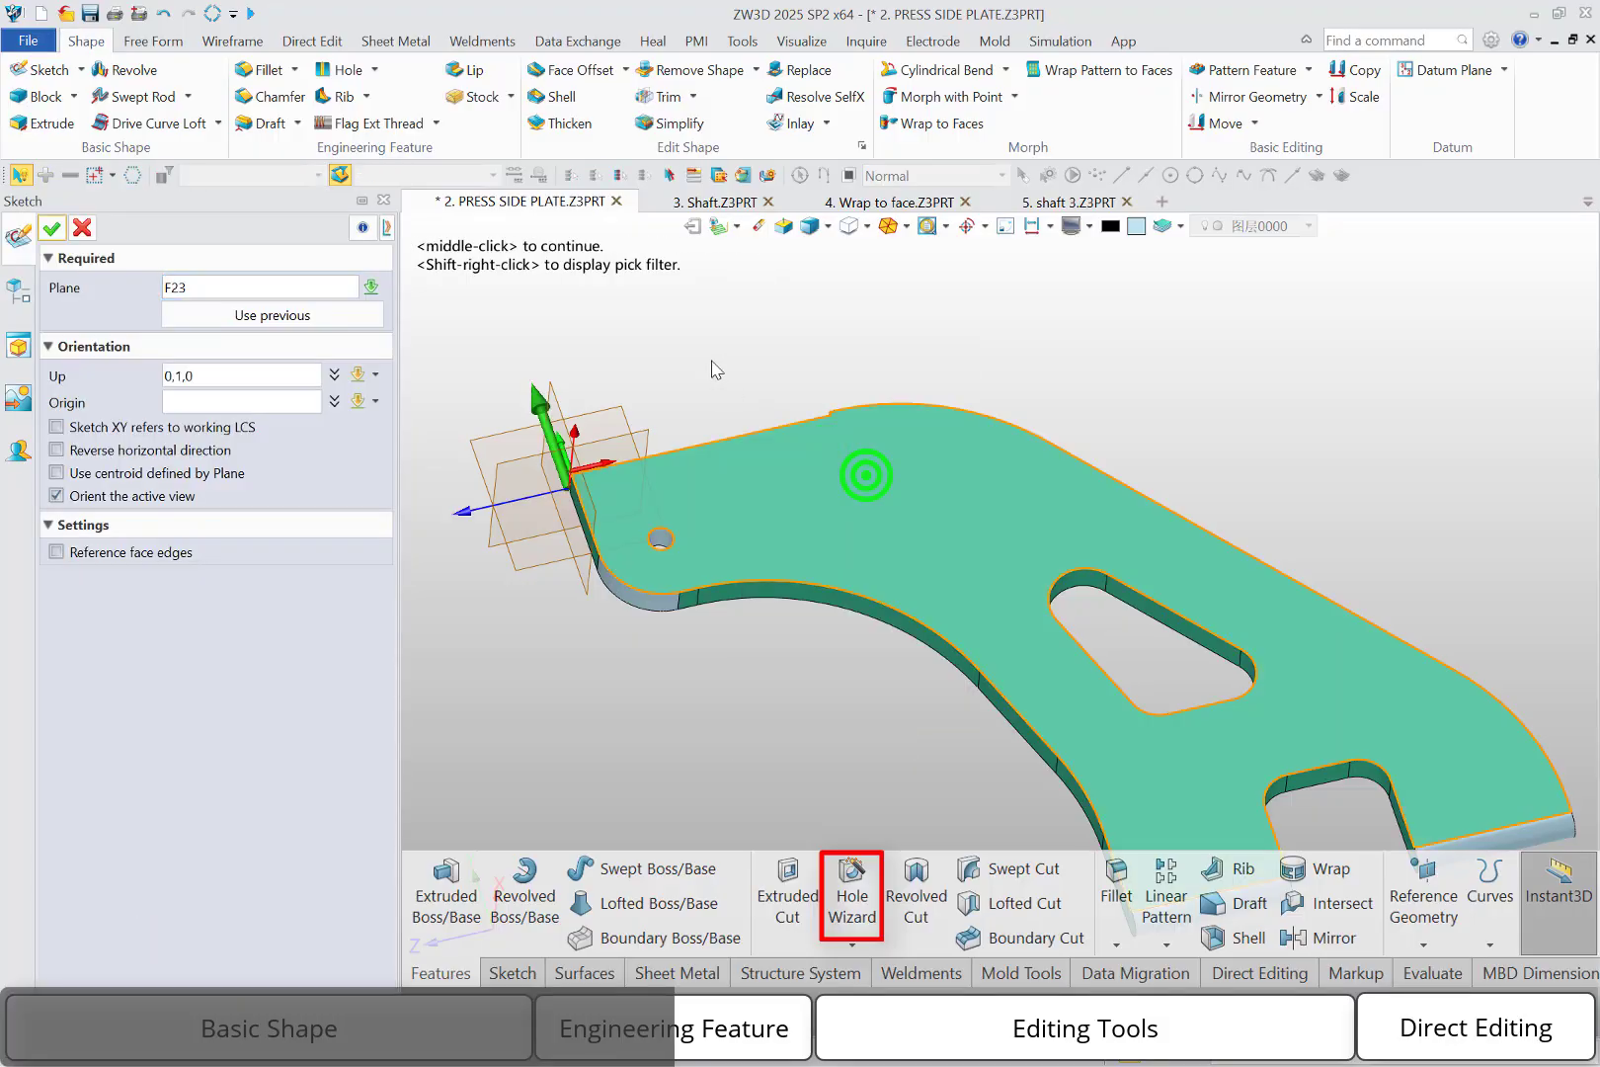
middle_click(865, 474)
scroll(1158, 672, down, 1)
mouse_move(1246, 765)
middle_down()
mouse_move(807, 493)
mouse_move(813, 510)
middle_up()
click(284, 69)
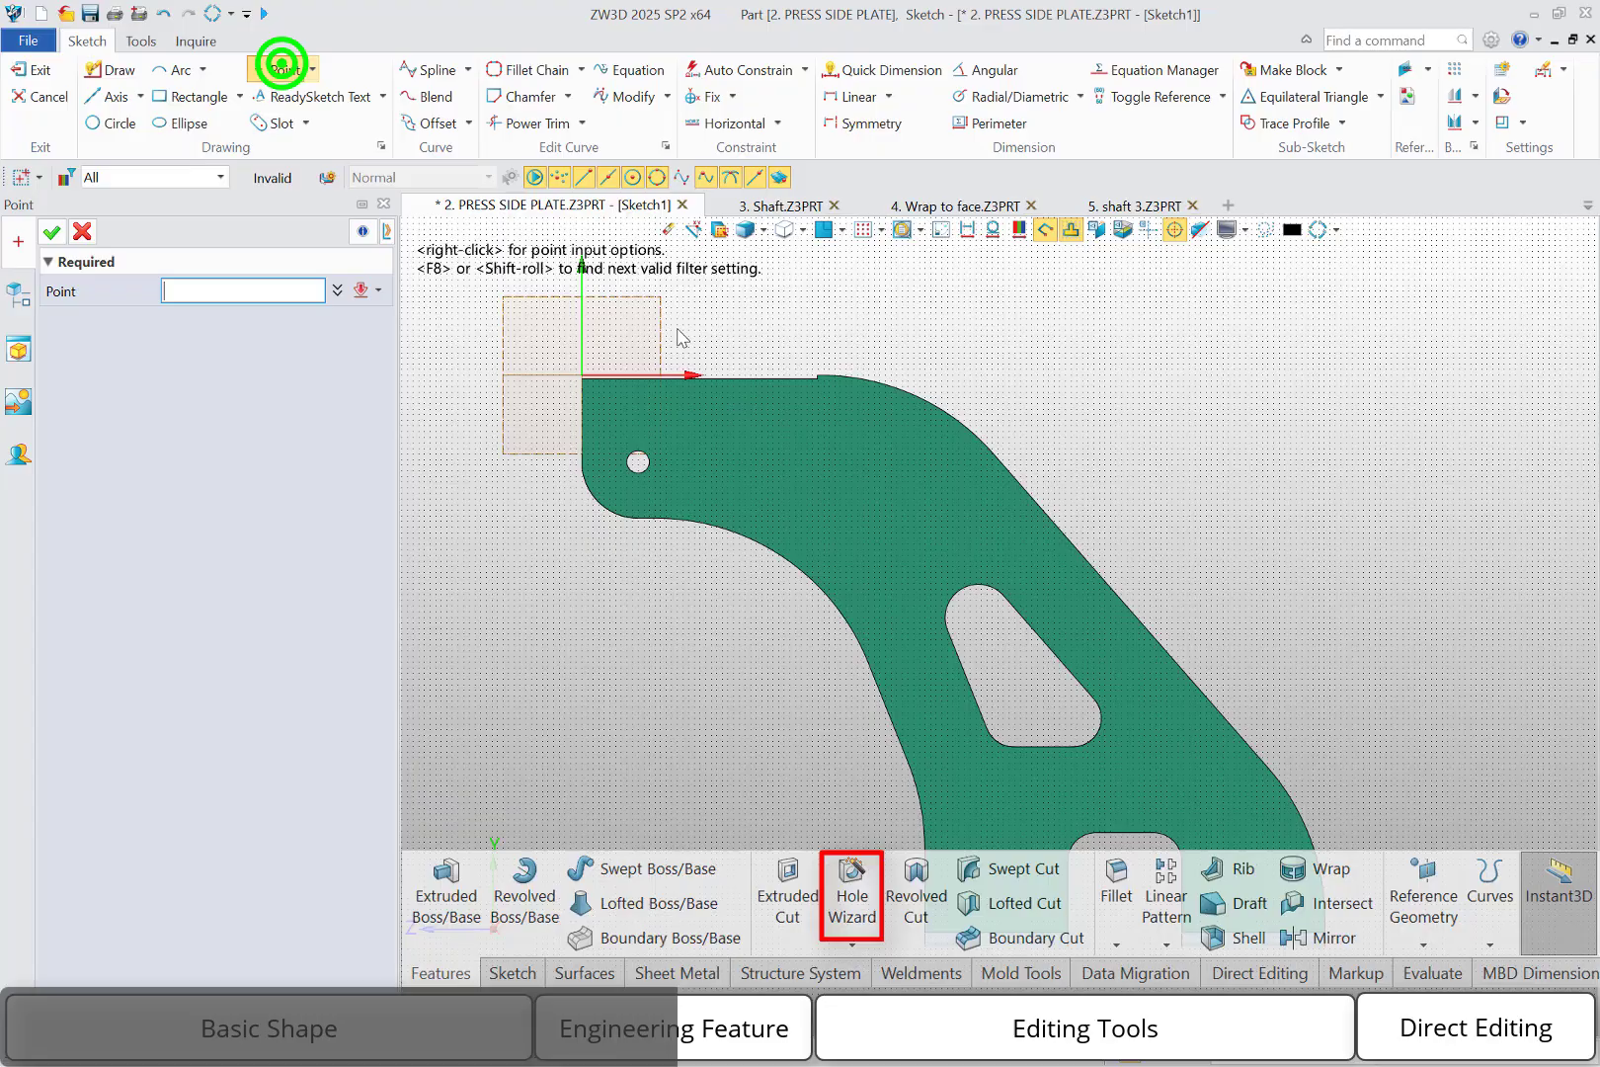
click(728, 426)
click(870, 435)
click(845, 526)
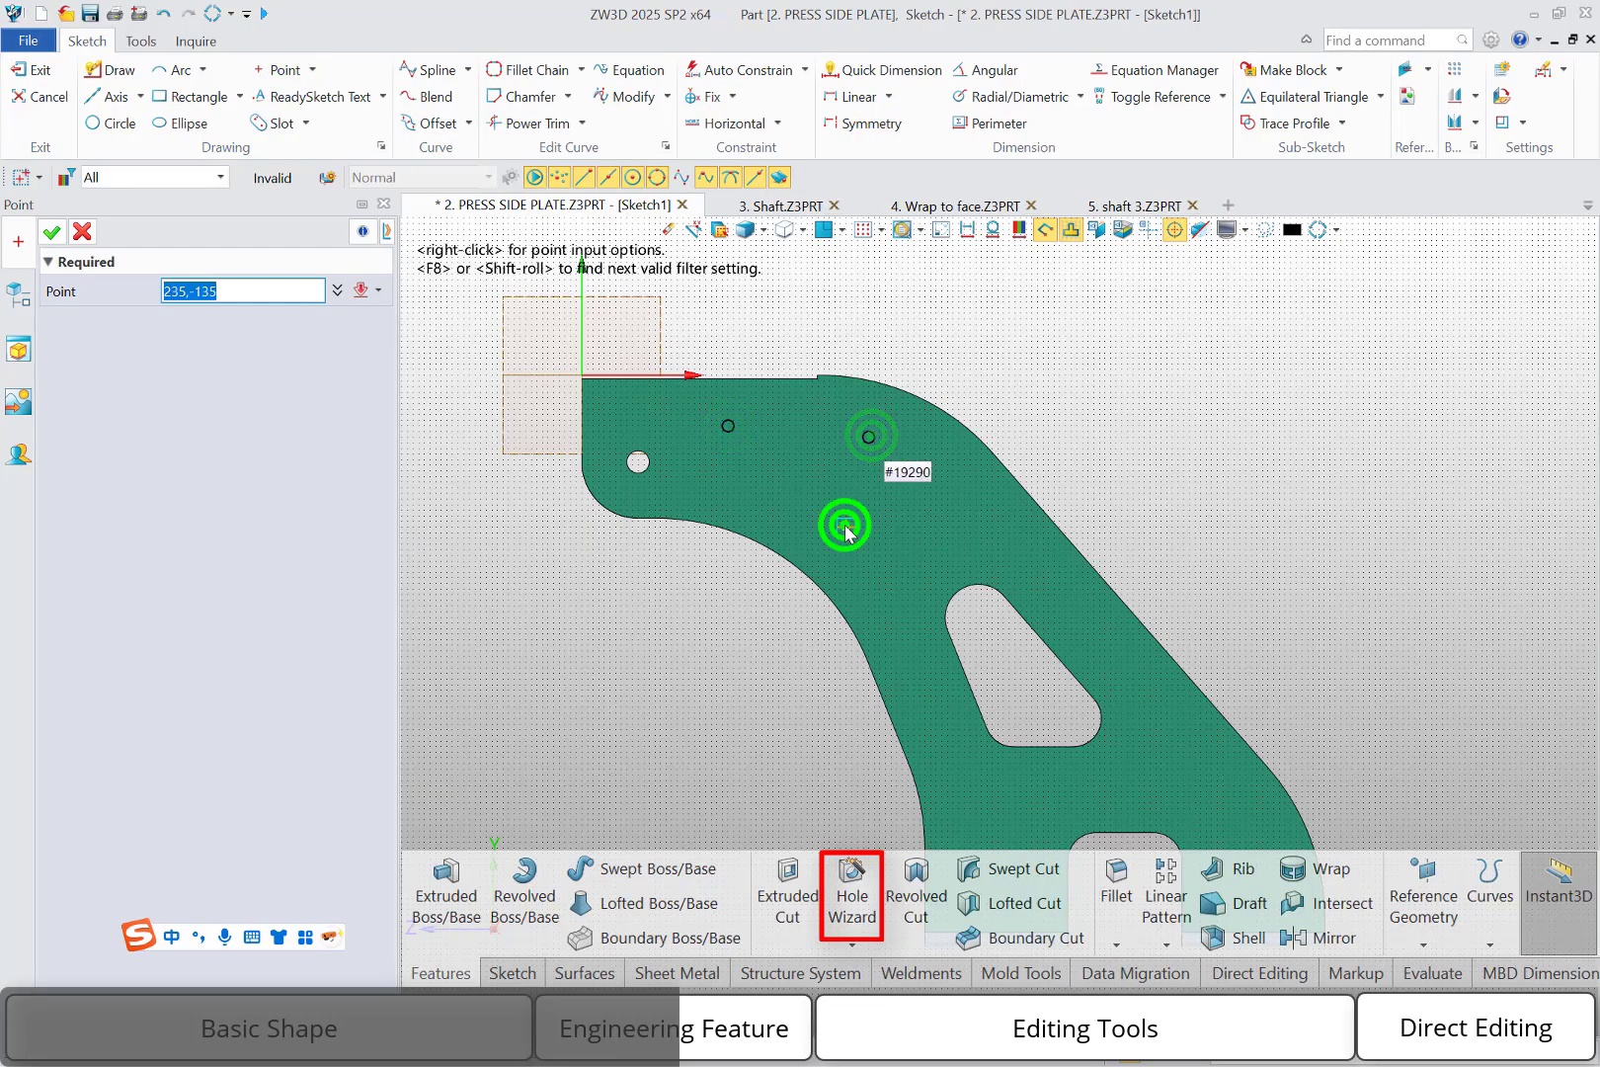
click(731, 502)
key(Escape)
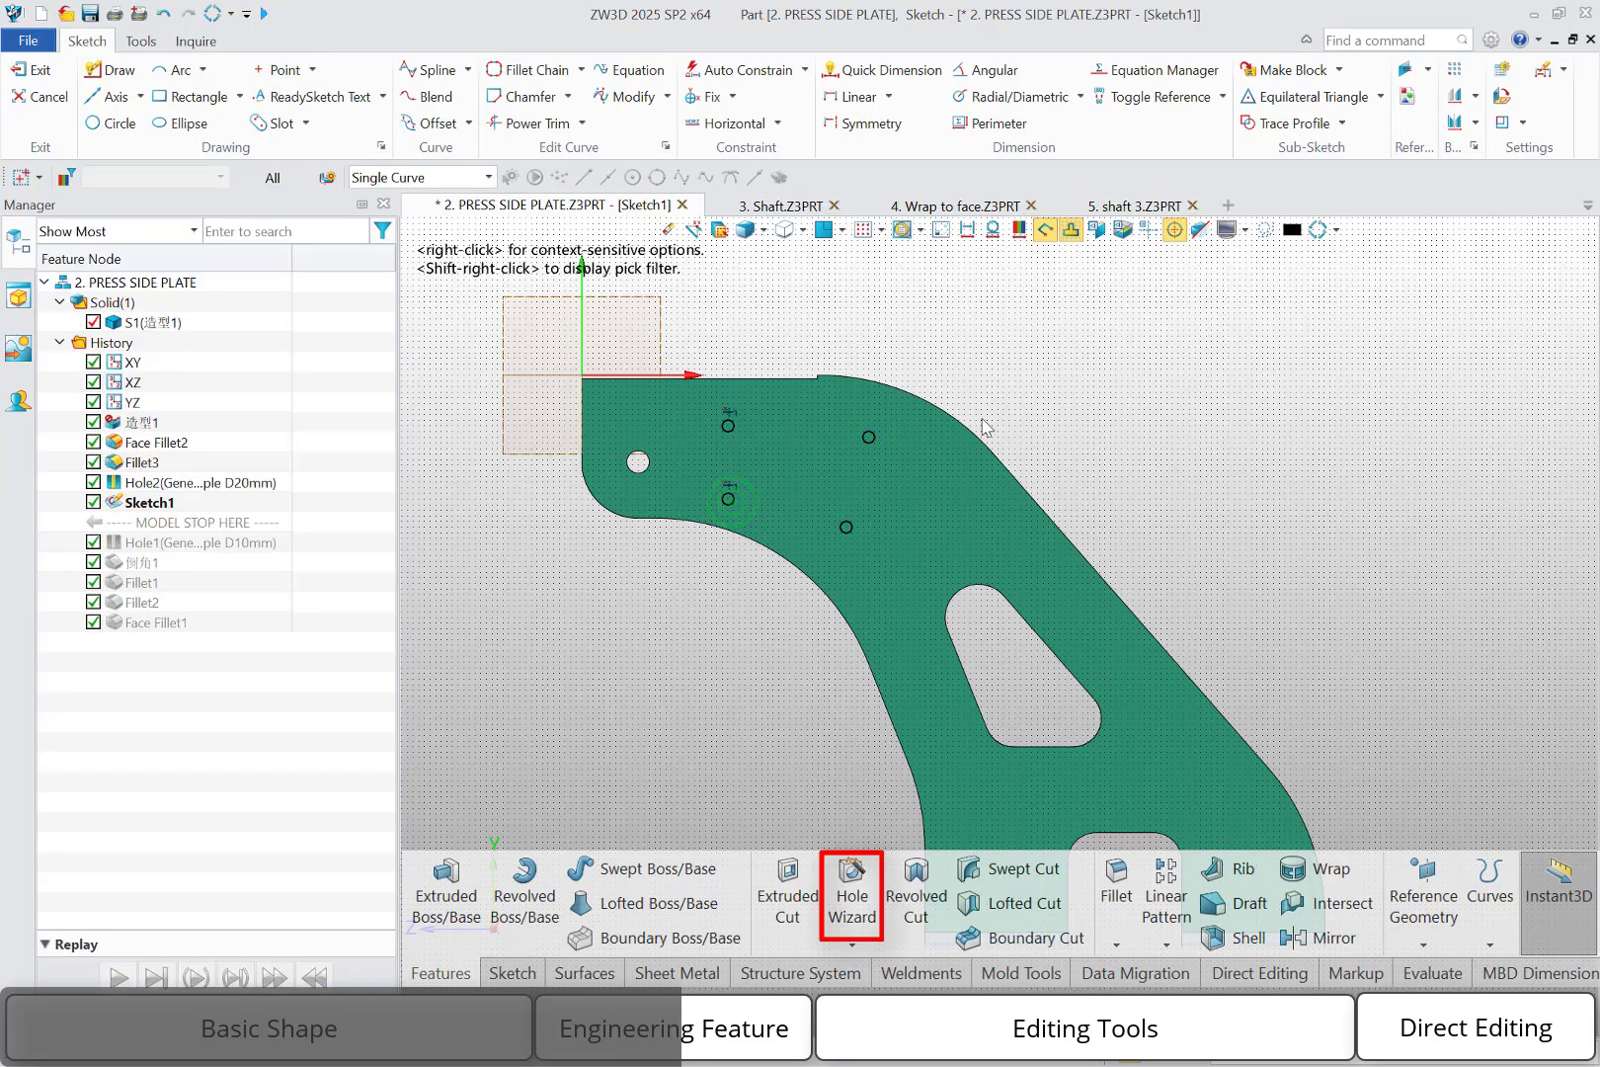
right_click(1057, 378)
click(1285, 354)
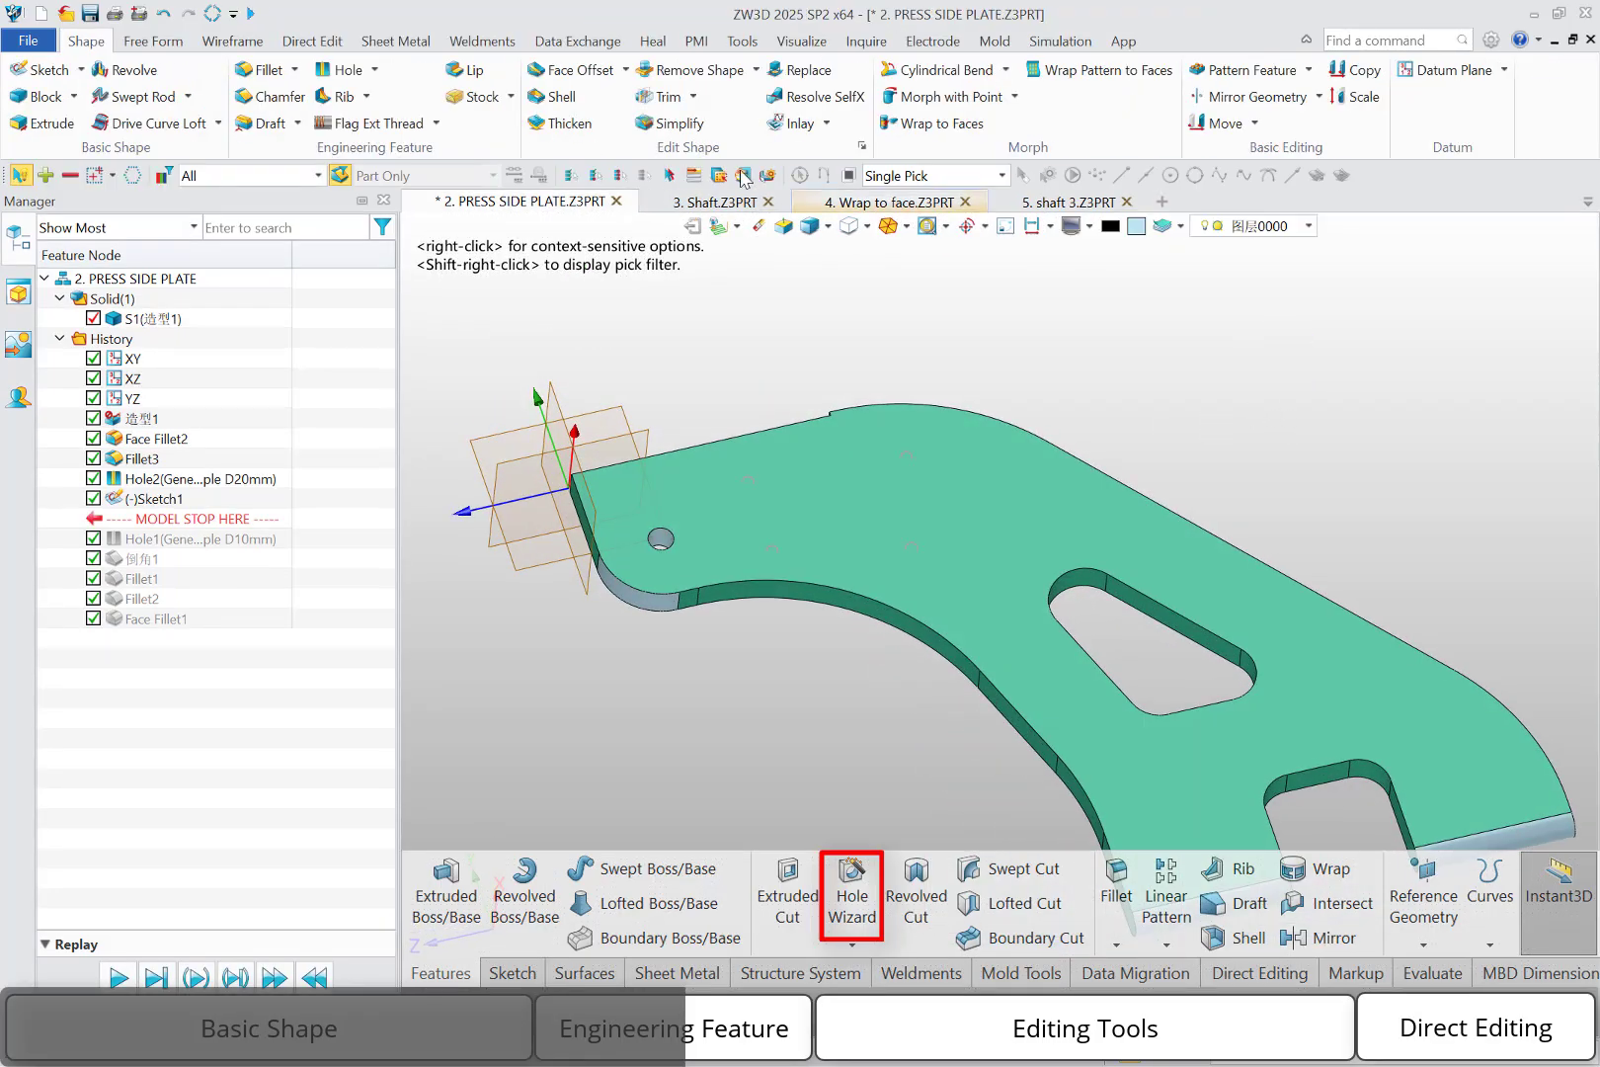
Create 20 mm Thru-All holes at the four points of the existing sketch using the Sketch Points location option.
click(349, 72)
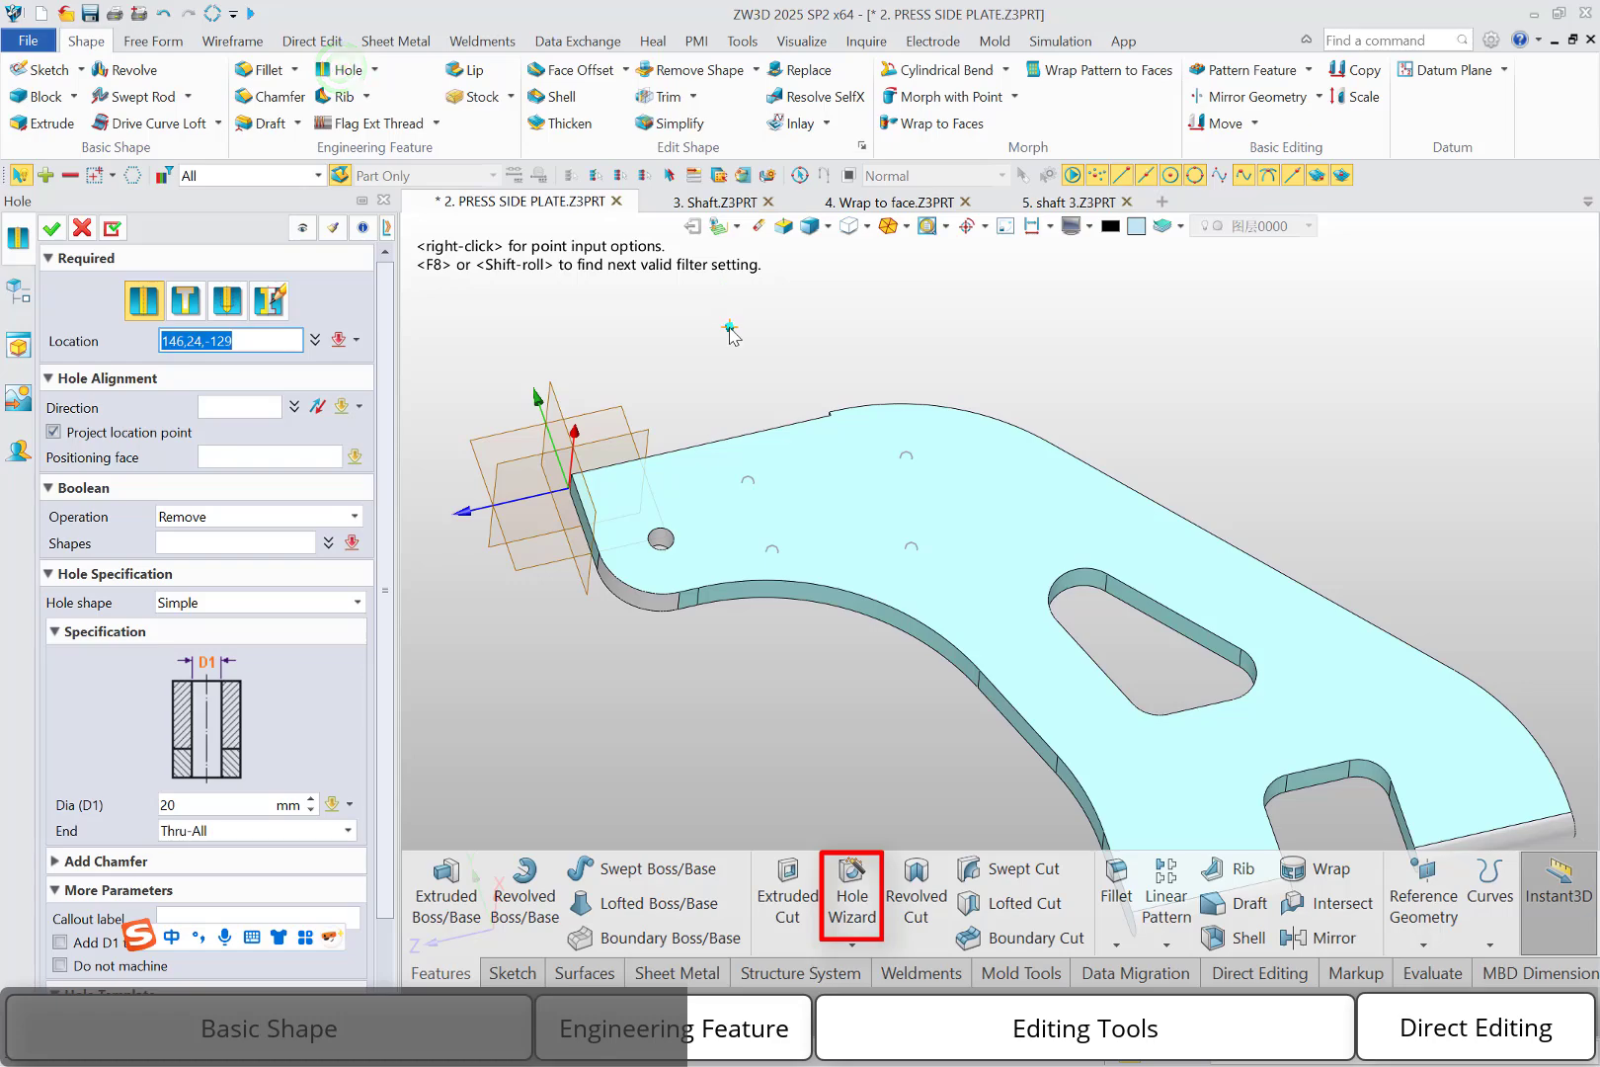
right_click(729, 333)
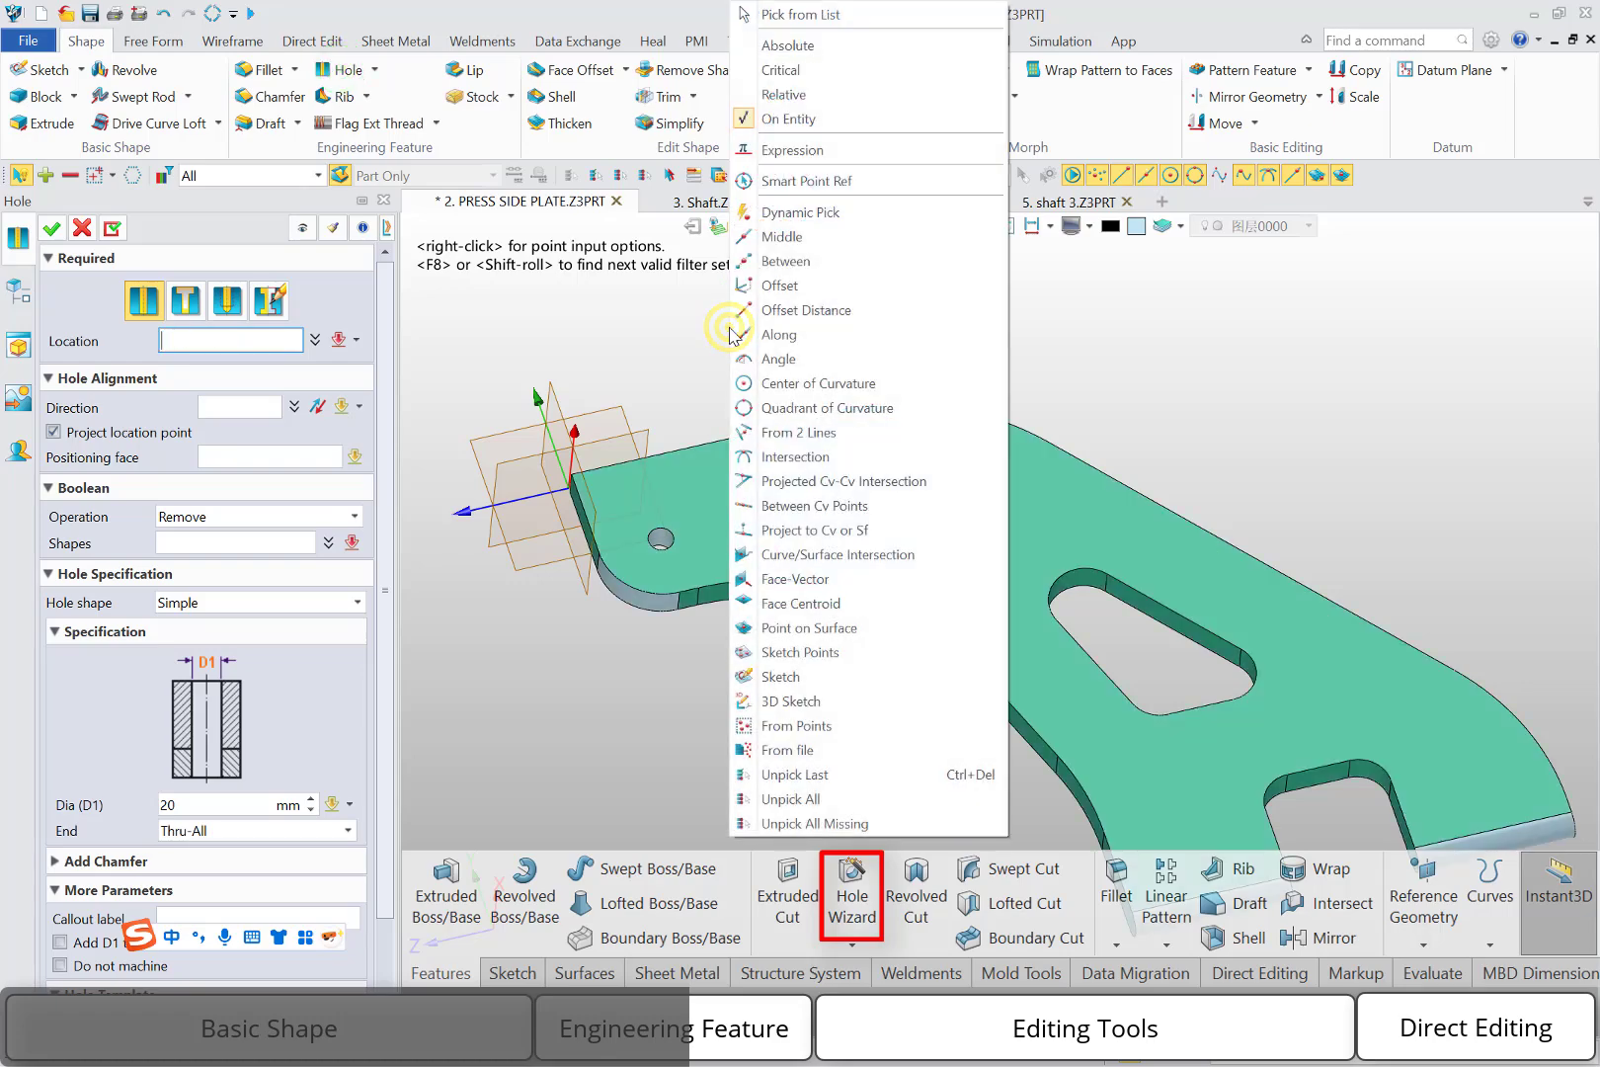
click(785, 654)
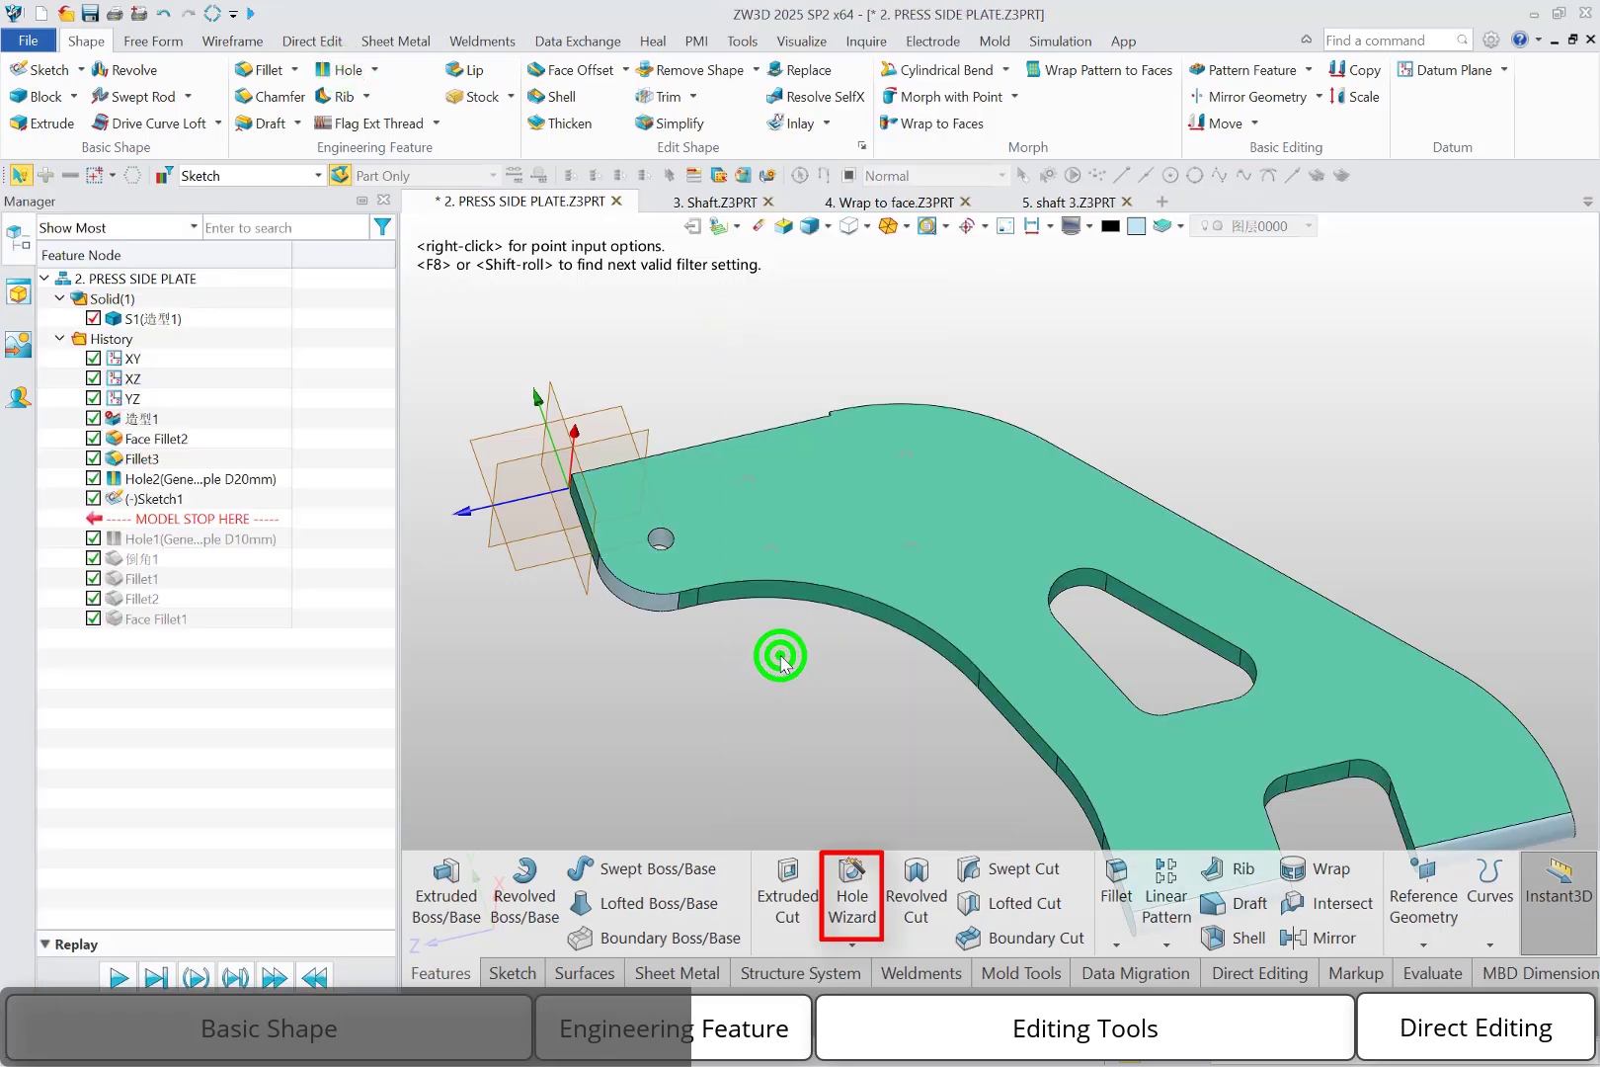
click(743, 391)
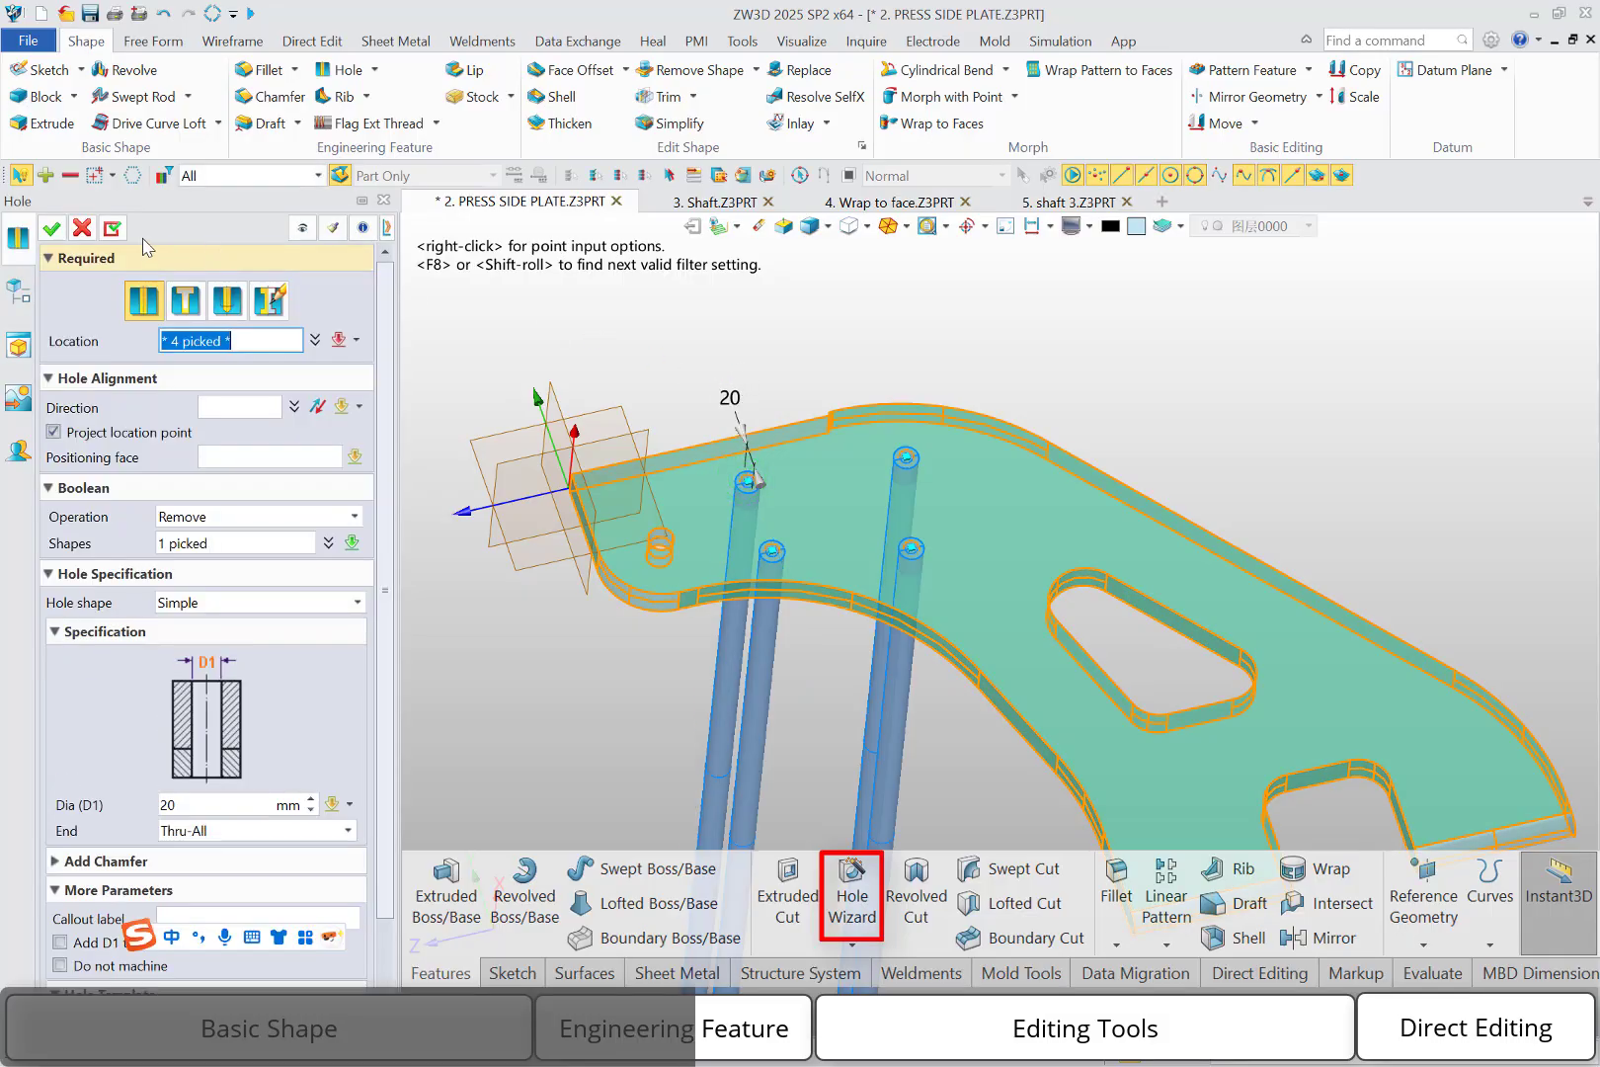
click(51, 228)
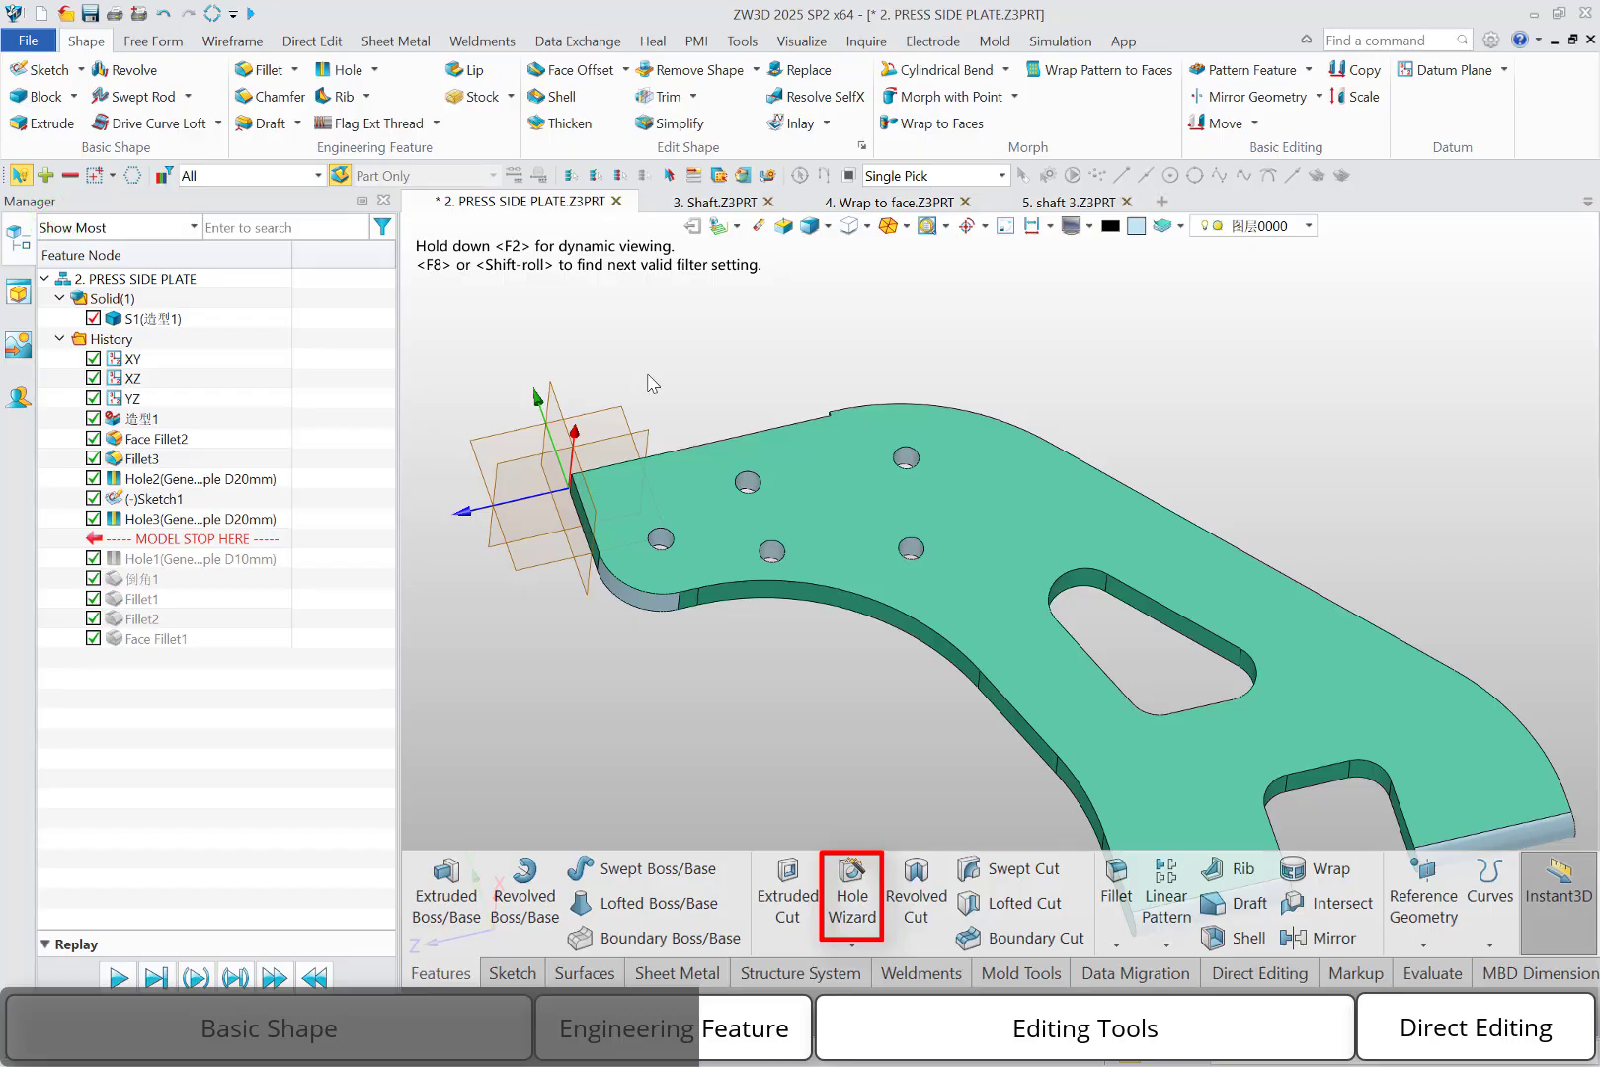
Create 20 mm Thru-All holes at three points sketched from within the Hole command, along the straight outer edge beside the triangular cutout.
middle_click(665, 347)
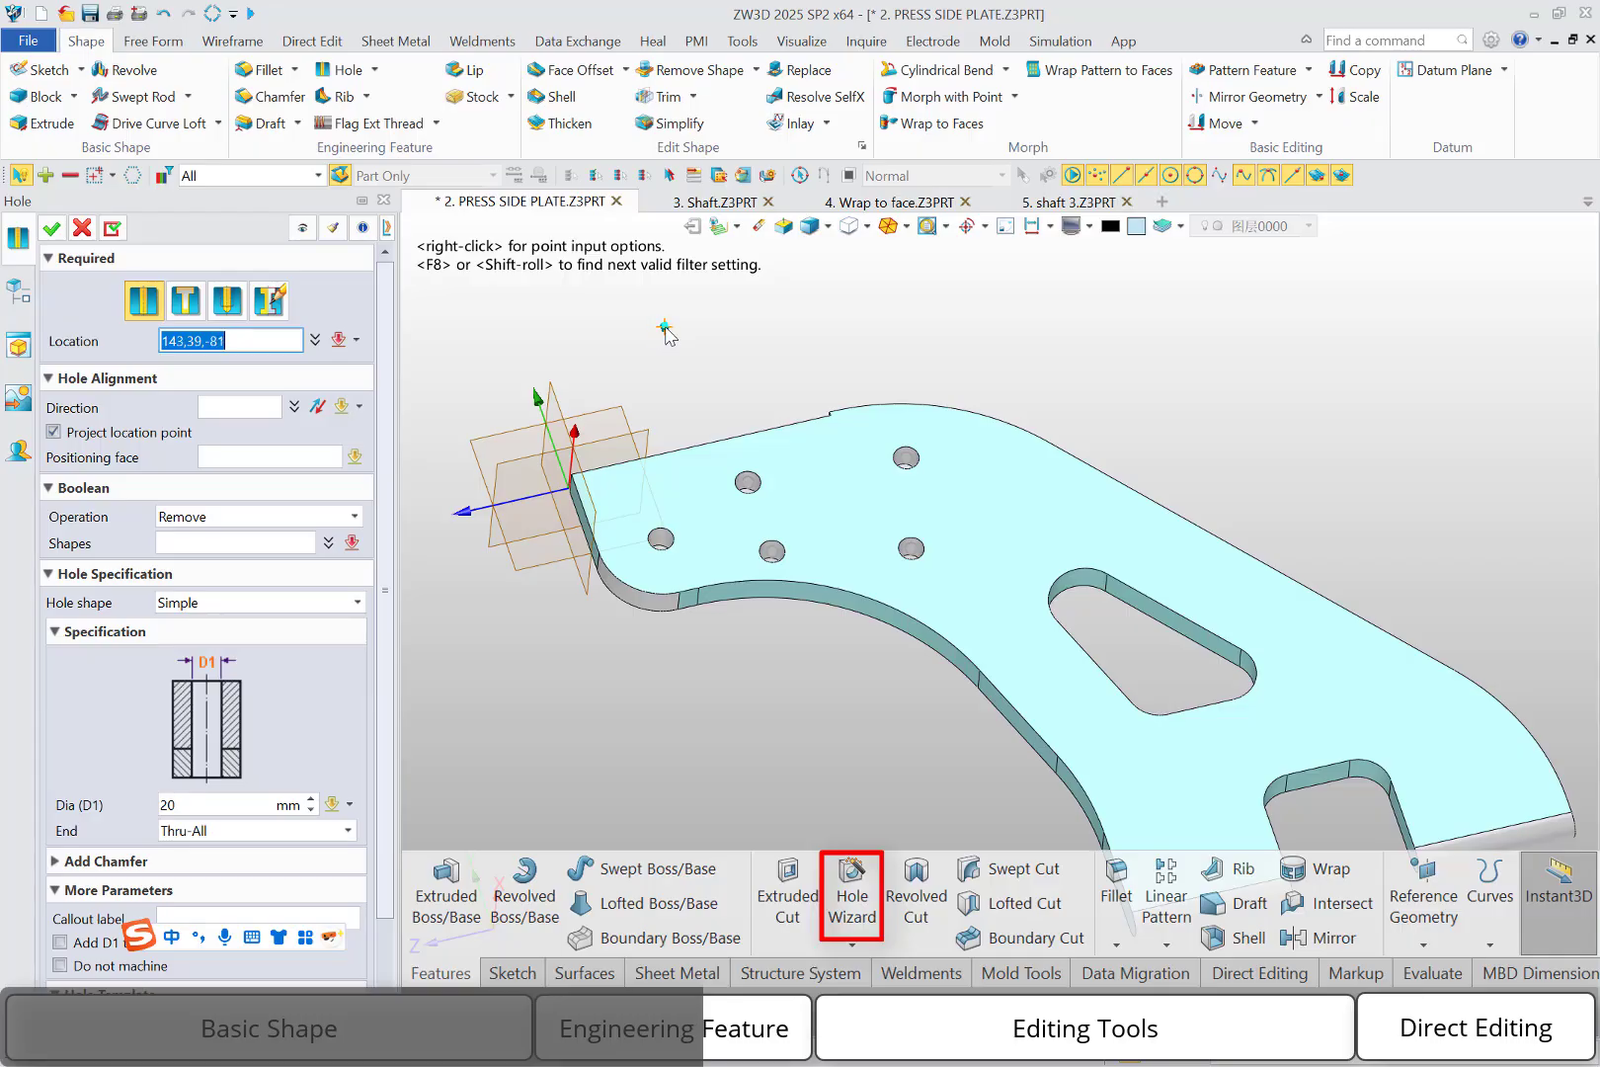
right_click(663, 334)
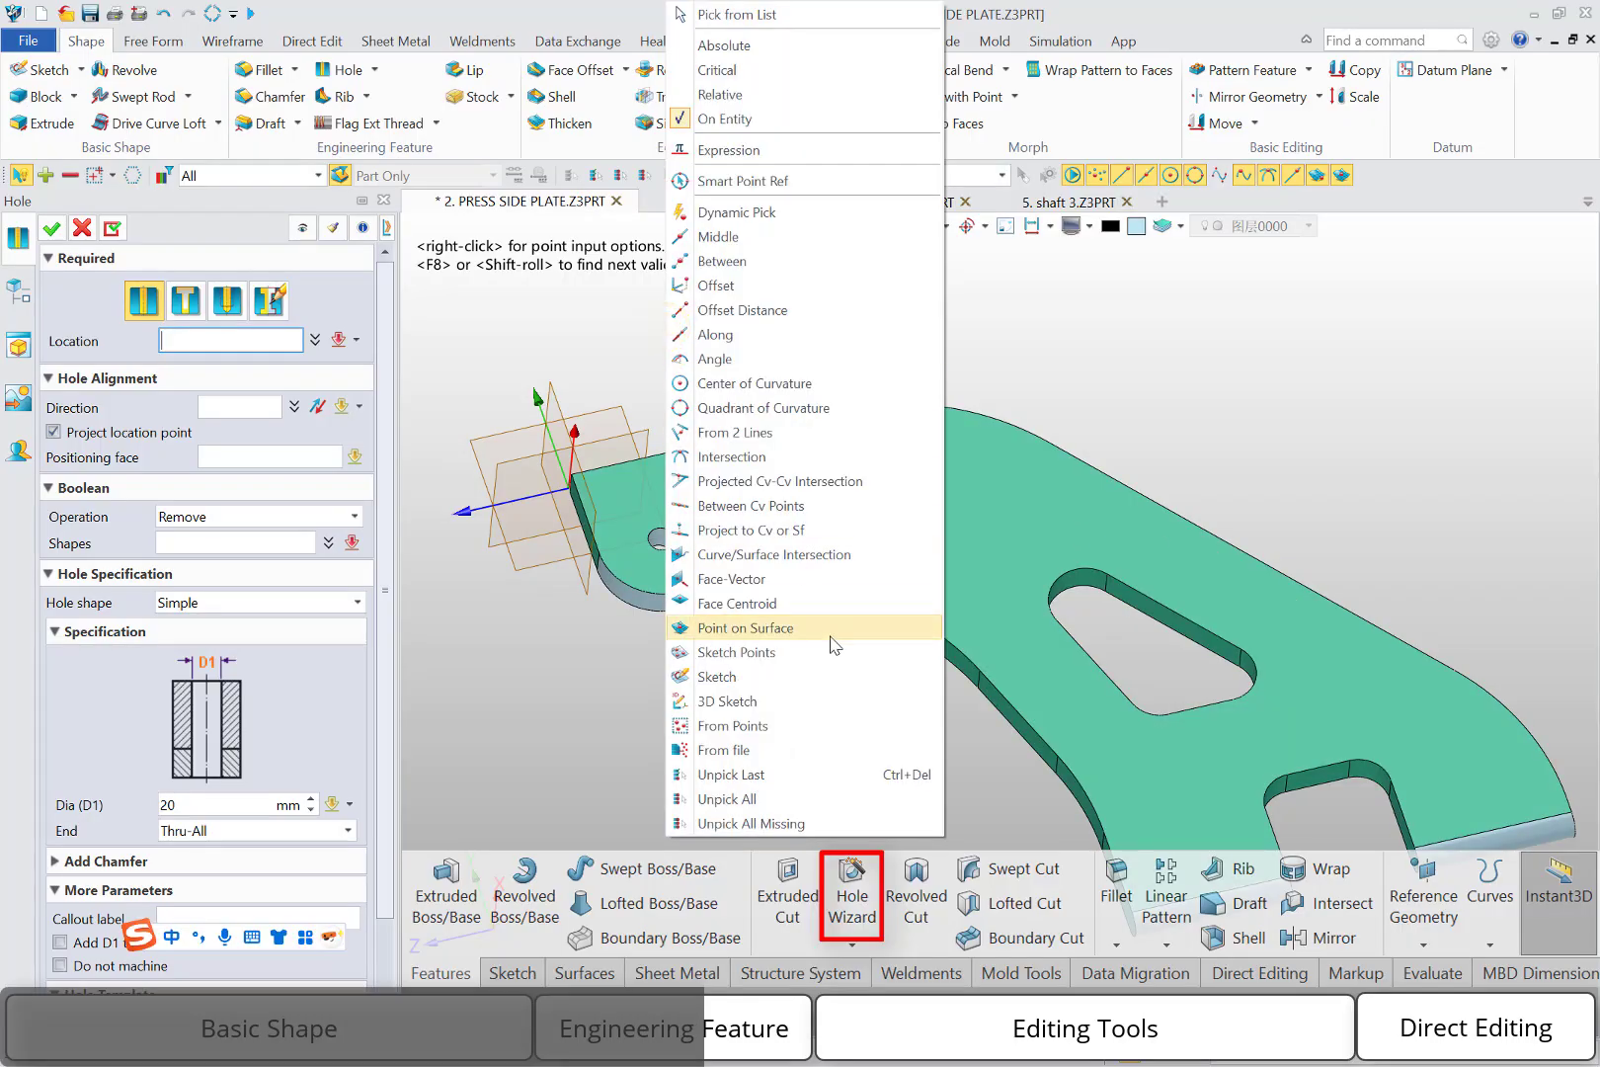
click(794, 680)
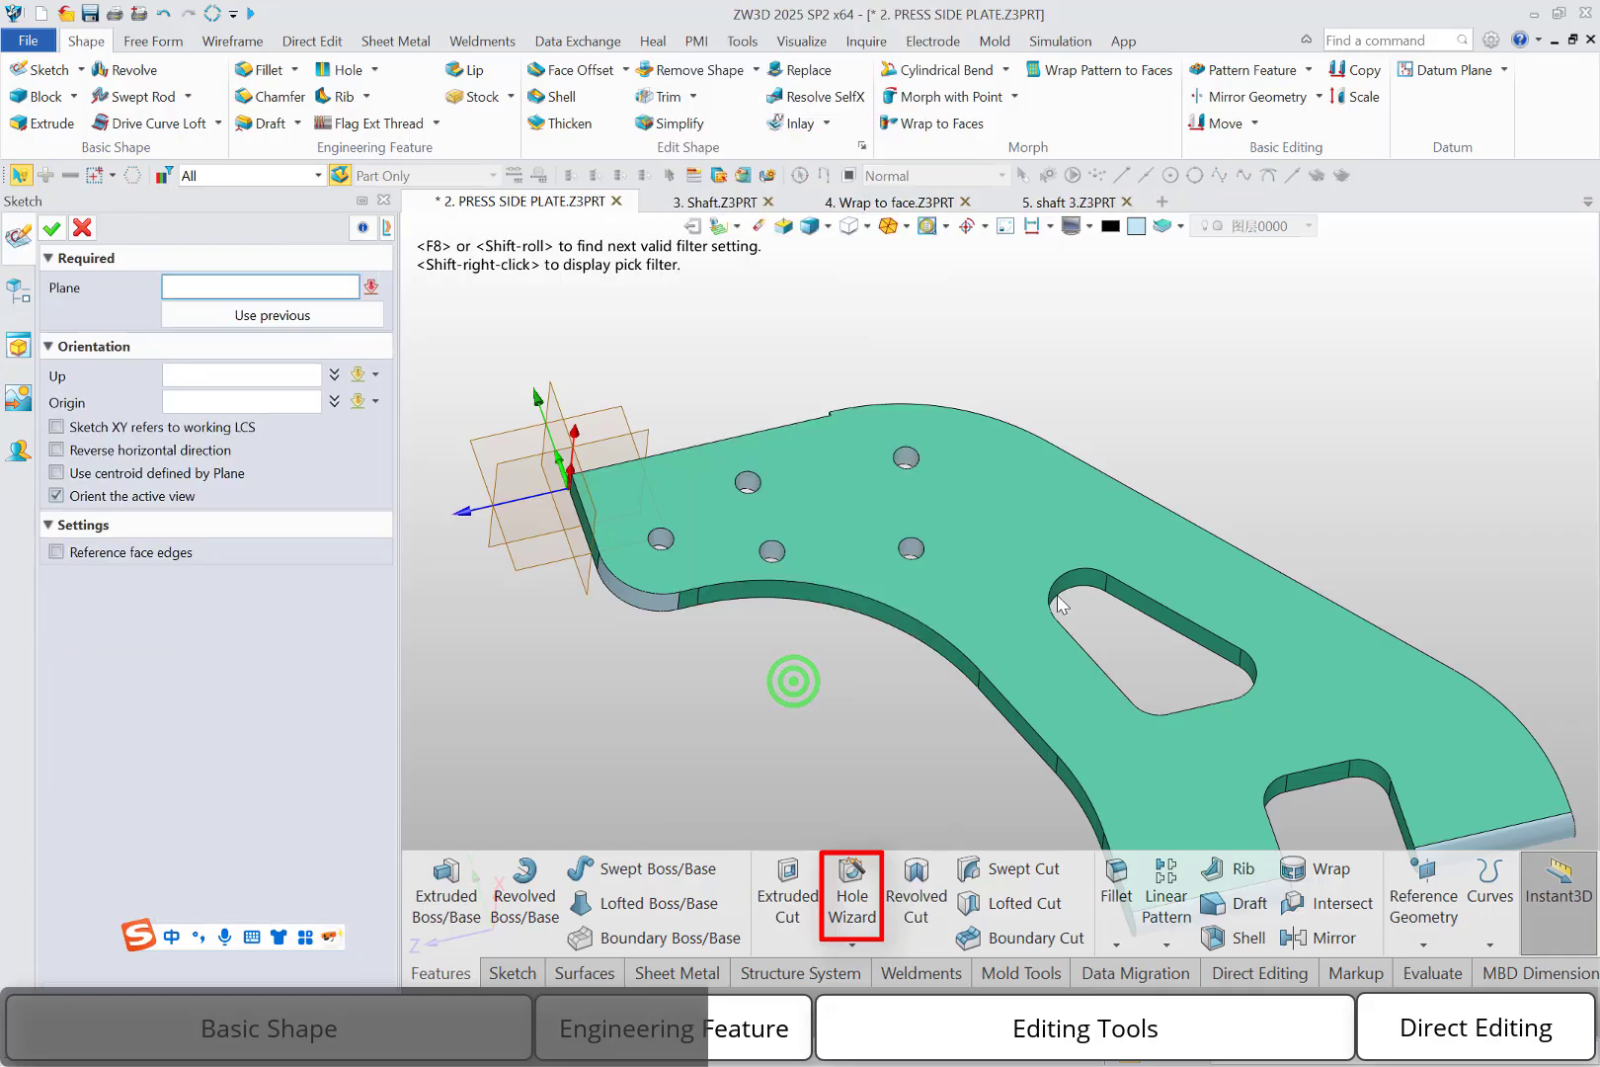
click(1120, 530)
middle_drag(1379, 750, 897, 430)
click(270, 71)
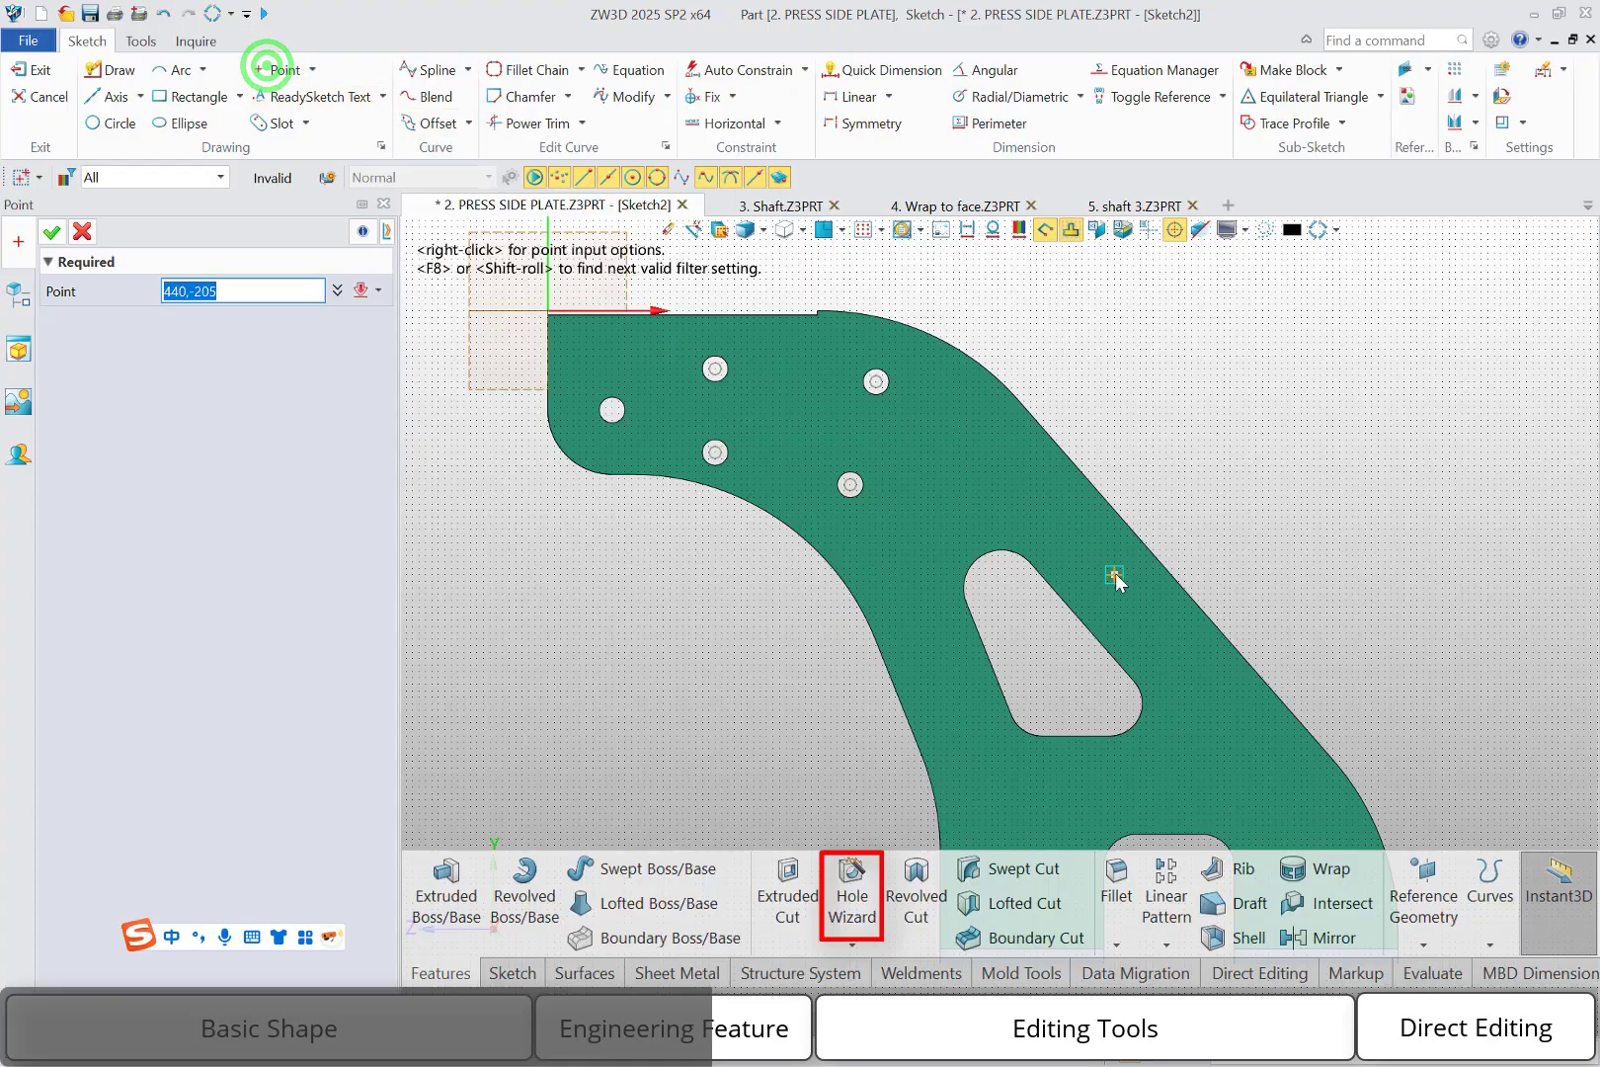
click(1115, 574)
click(1191, 678)
click(1260, 768)
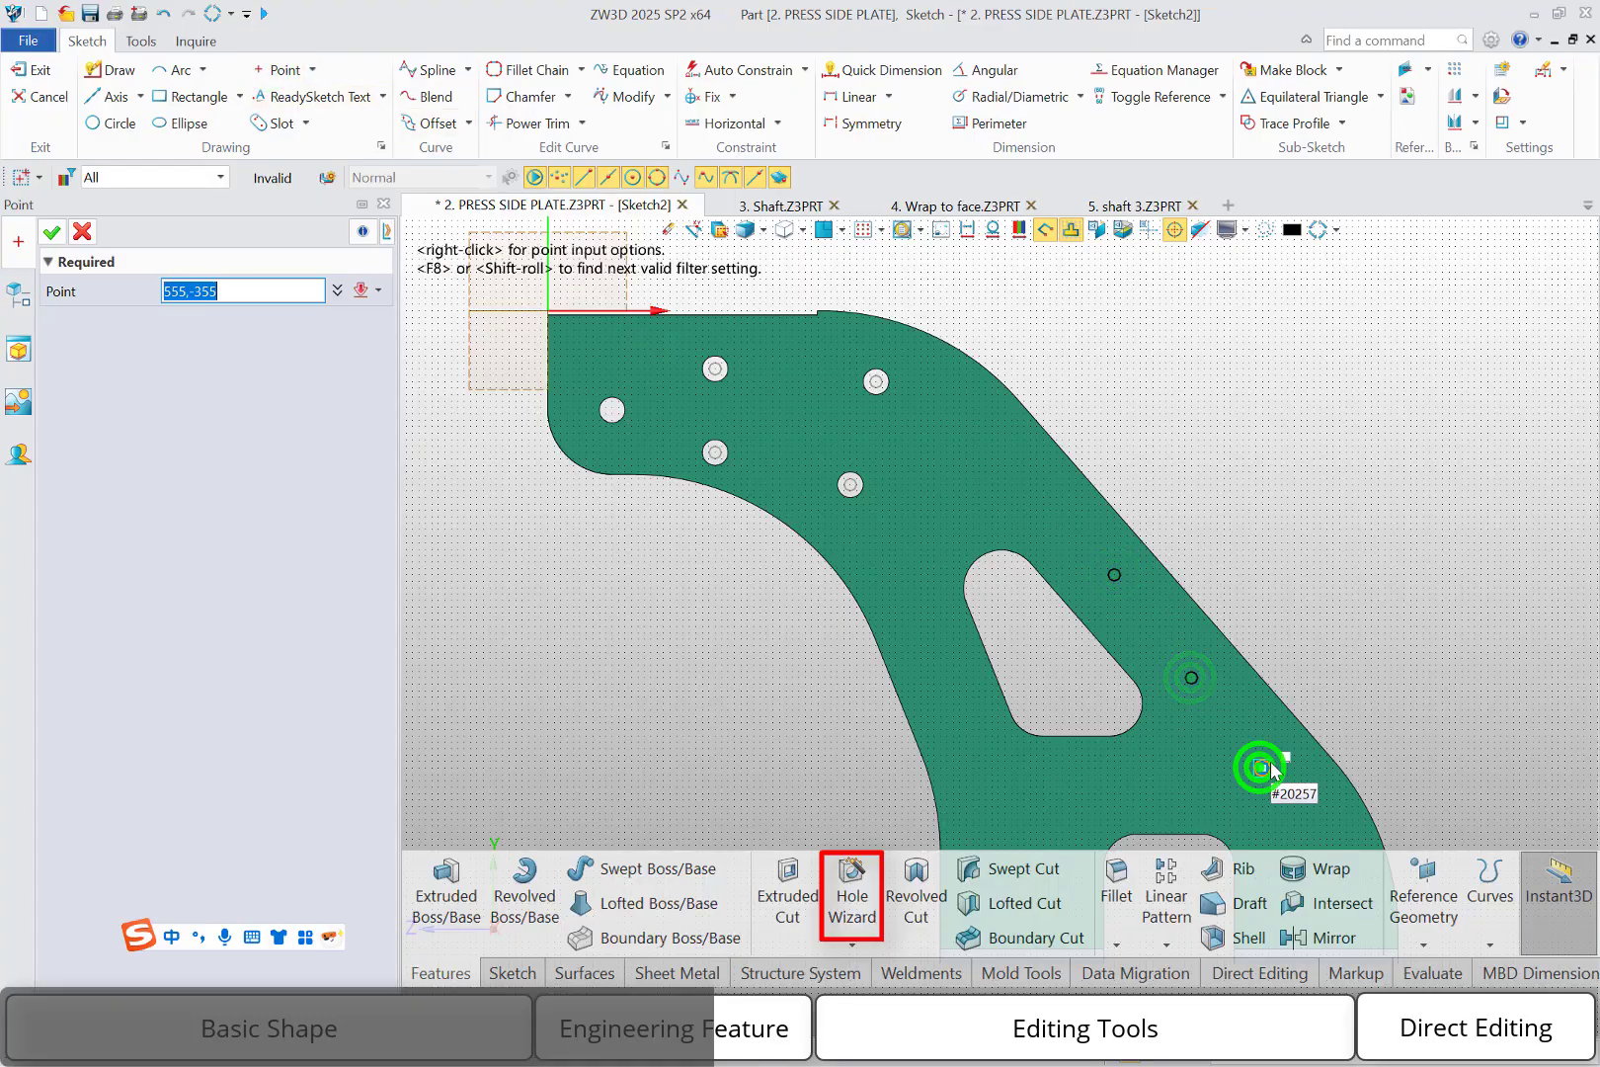
key(Escape)
right_click(1295, 575)
click(1519, 554)
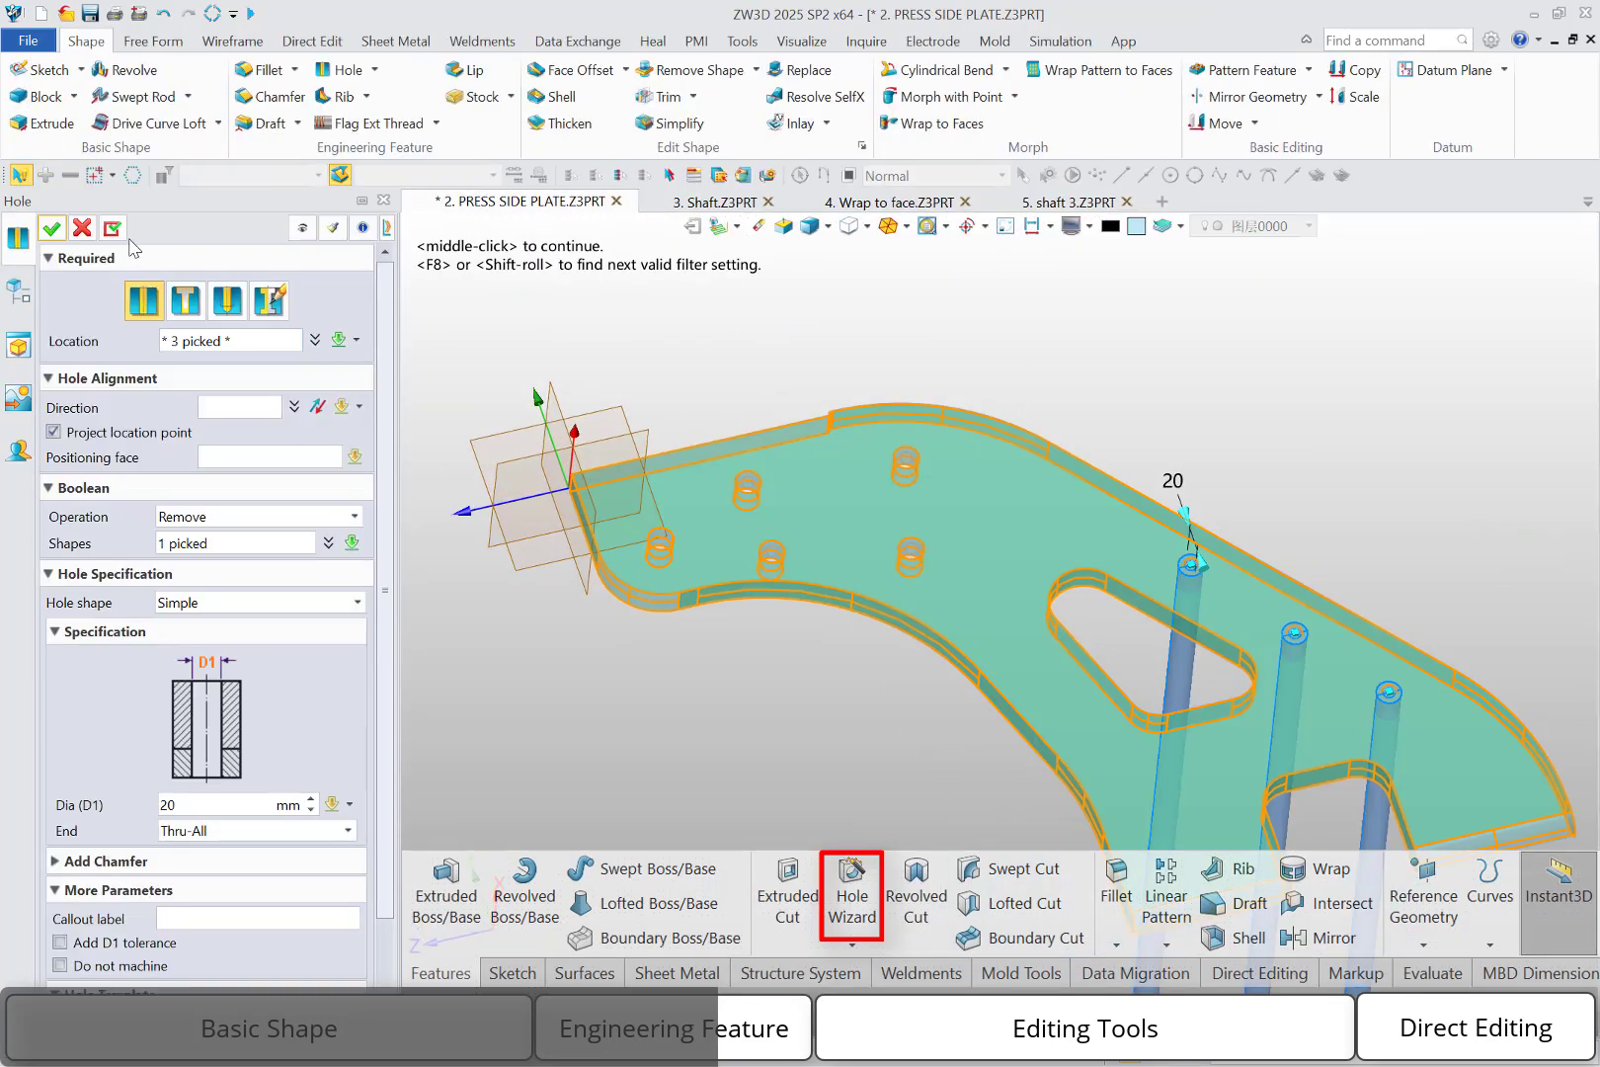
click(51, 228)
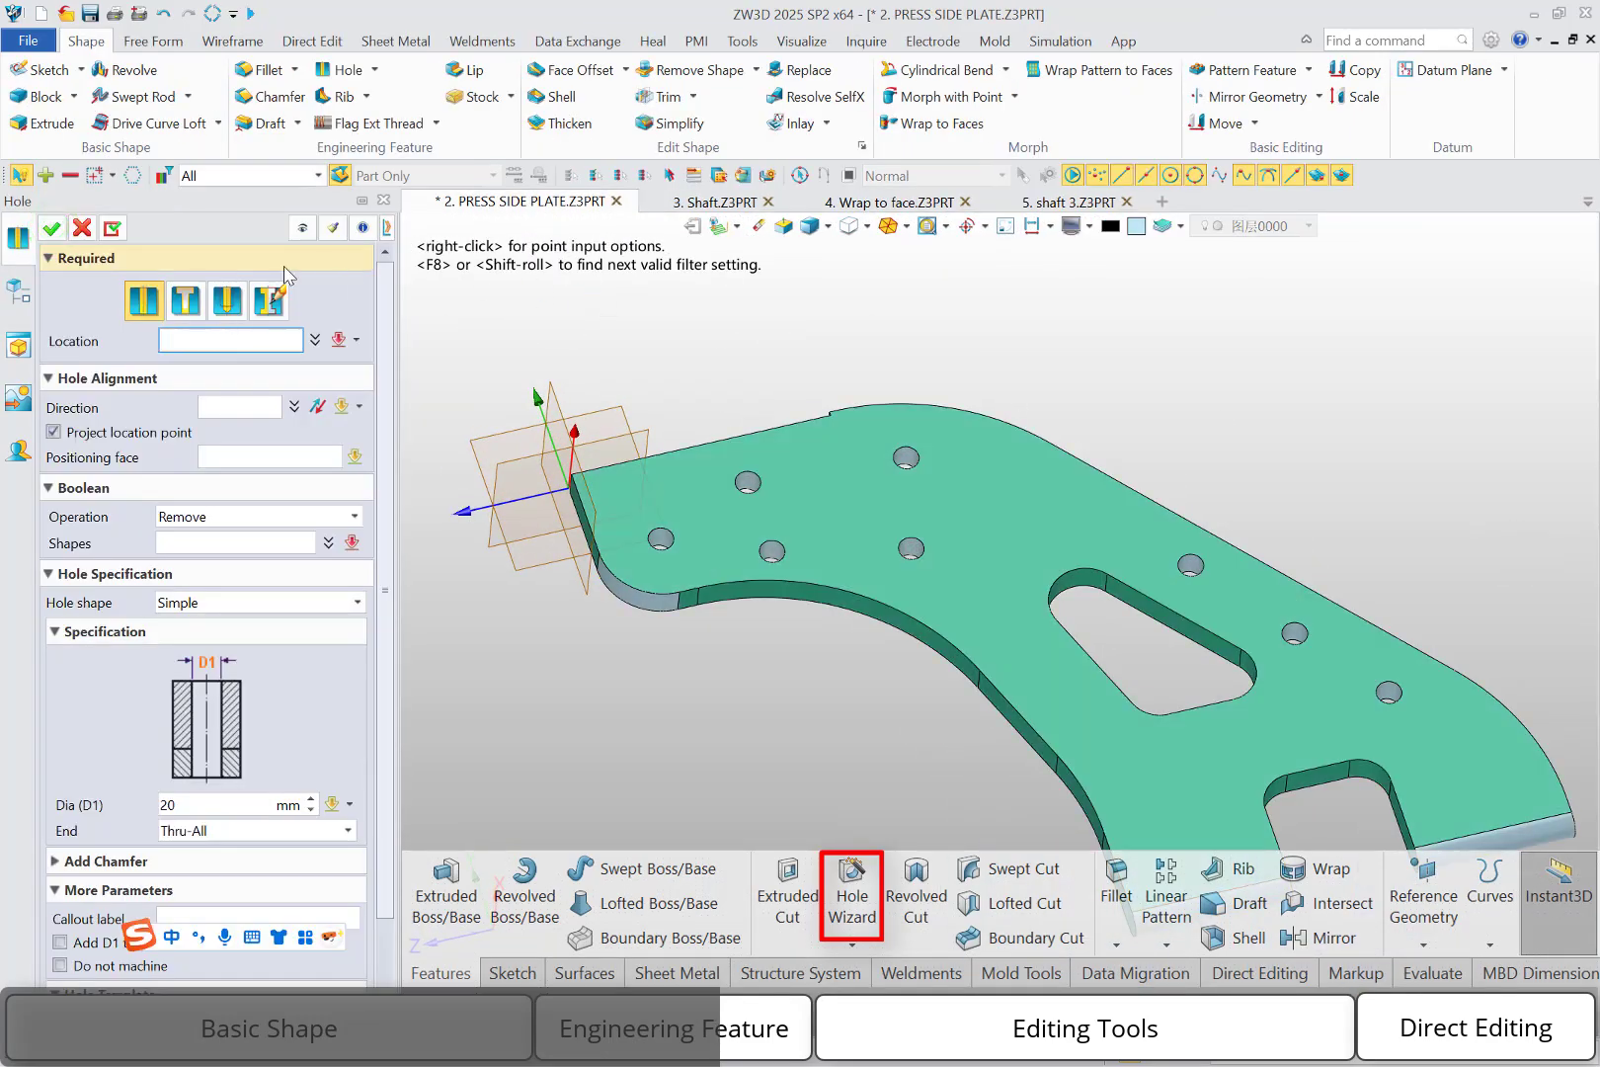
Place a screw clearance hole on the plate face near the triangular cutout, as an ISO Counter-Bore for Socket Head 4762, size M20.
click(188, 306)
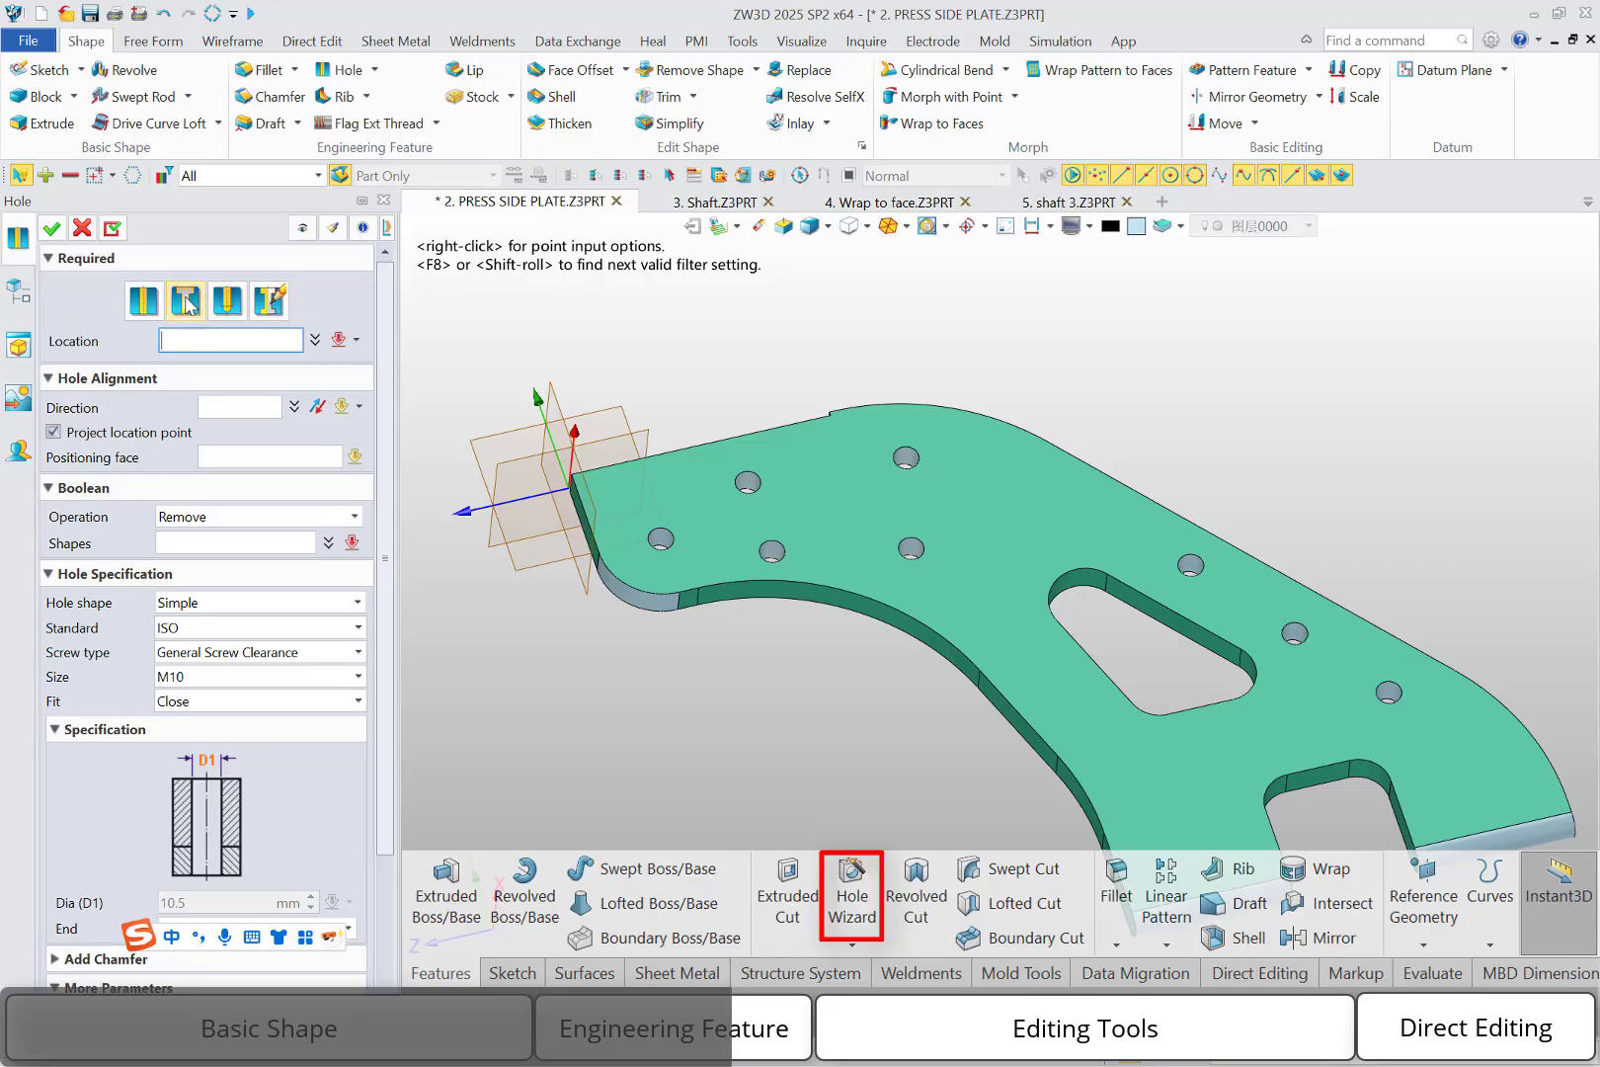
click(1013, 502)
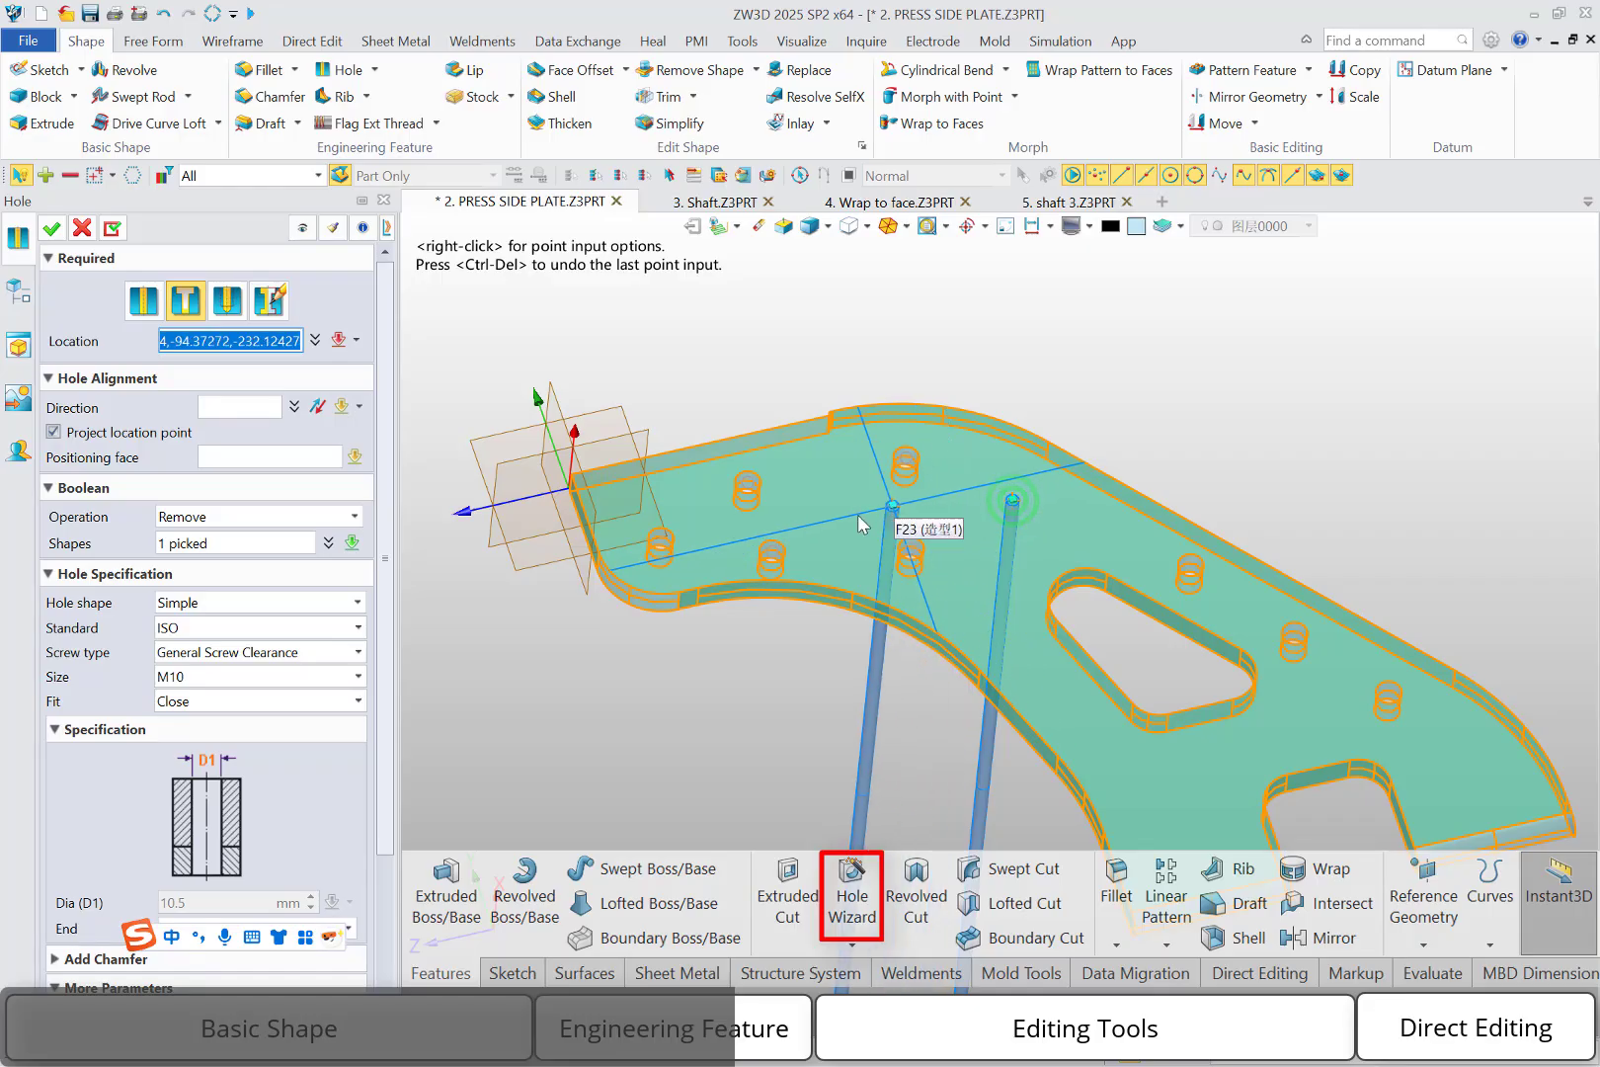
click(318, 601)
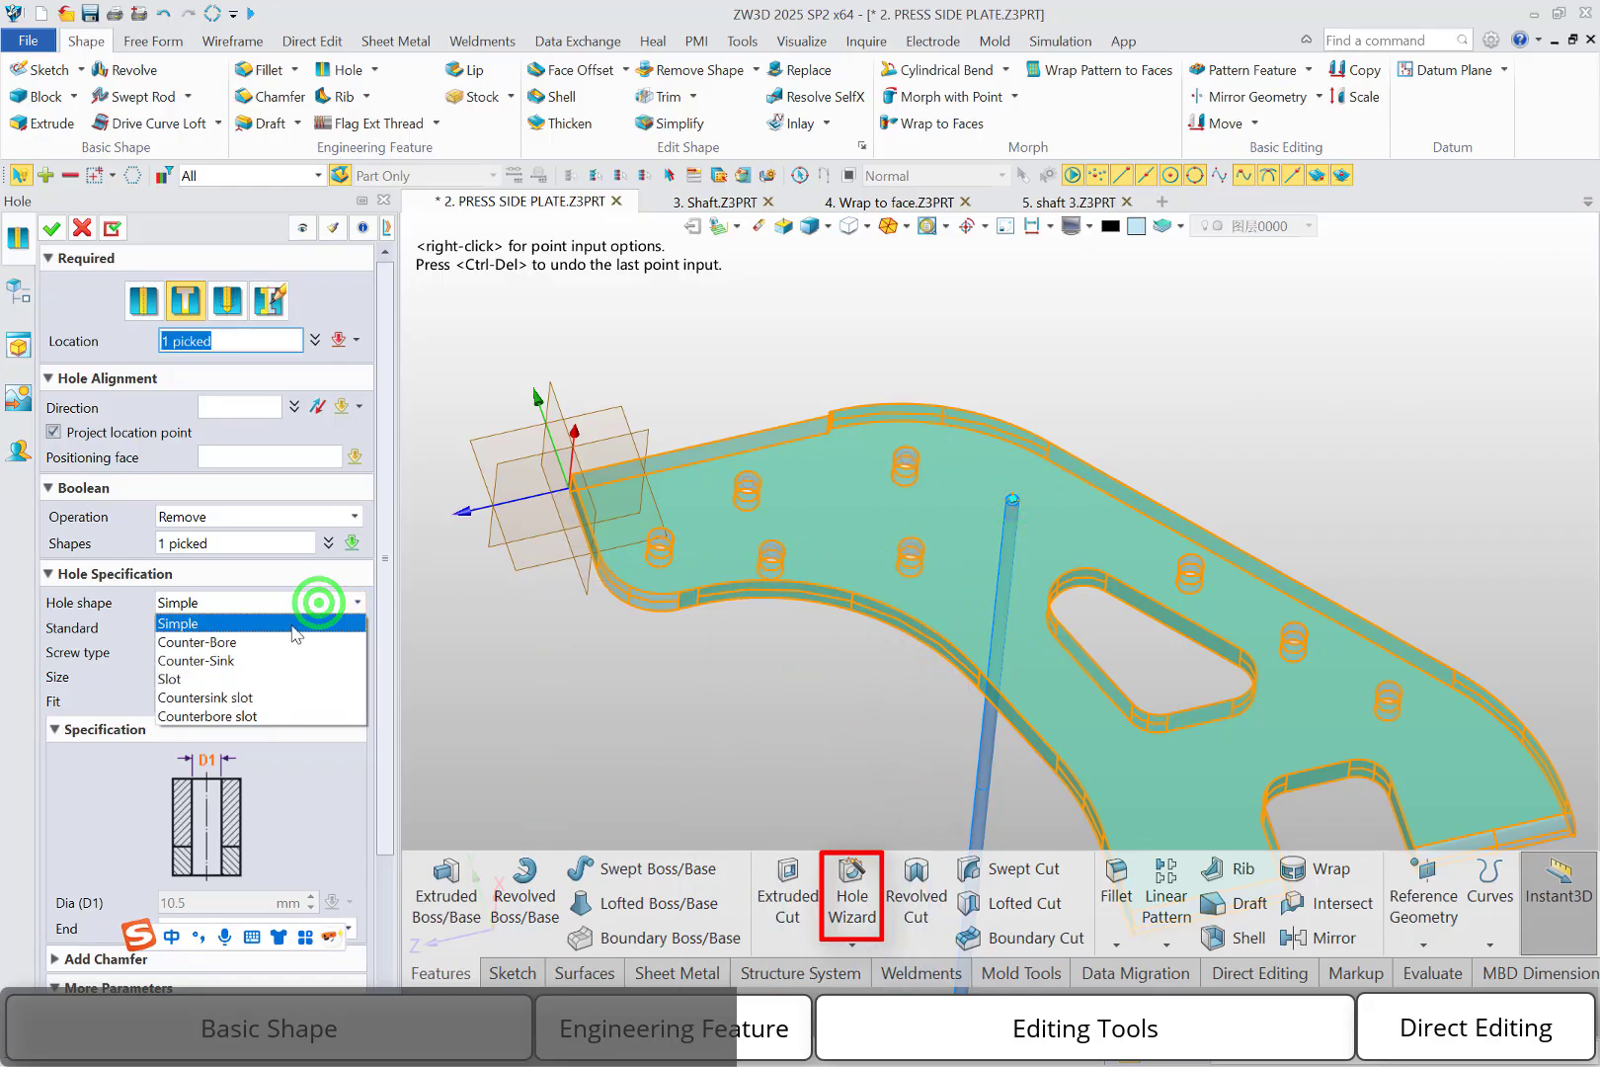
click(273, 660)
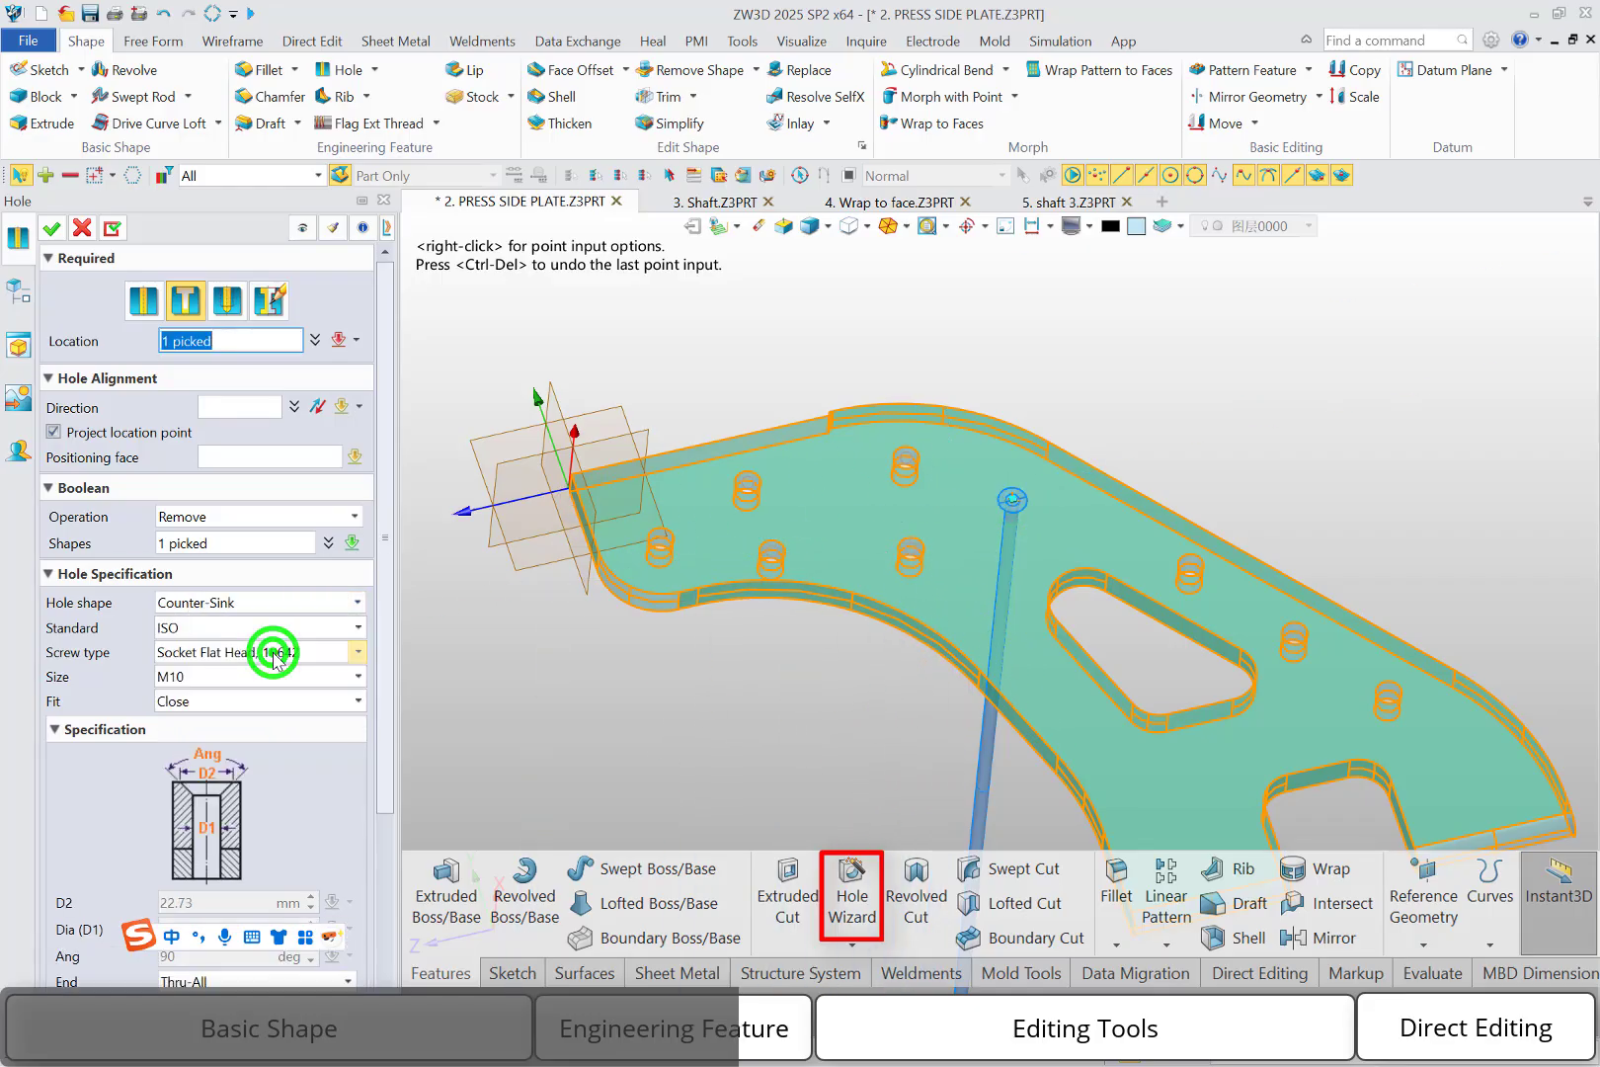
click(287, 602)
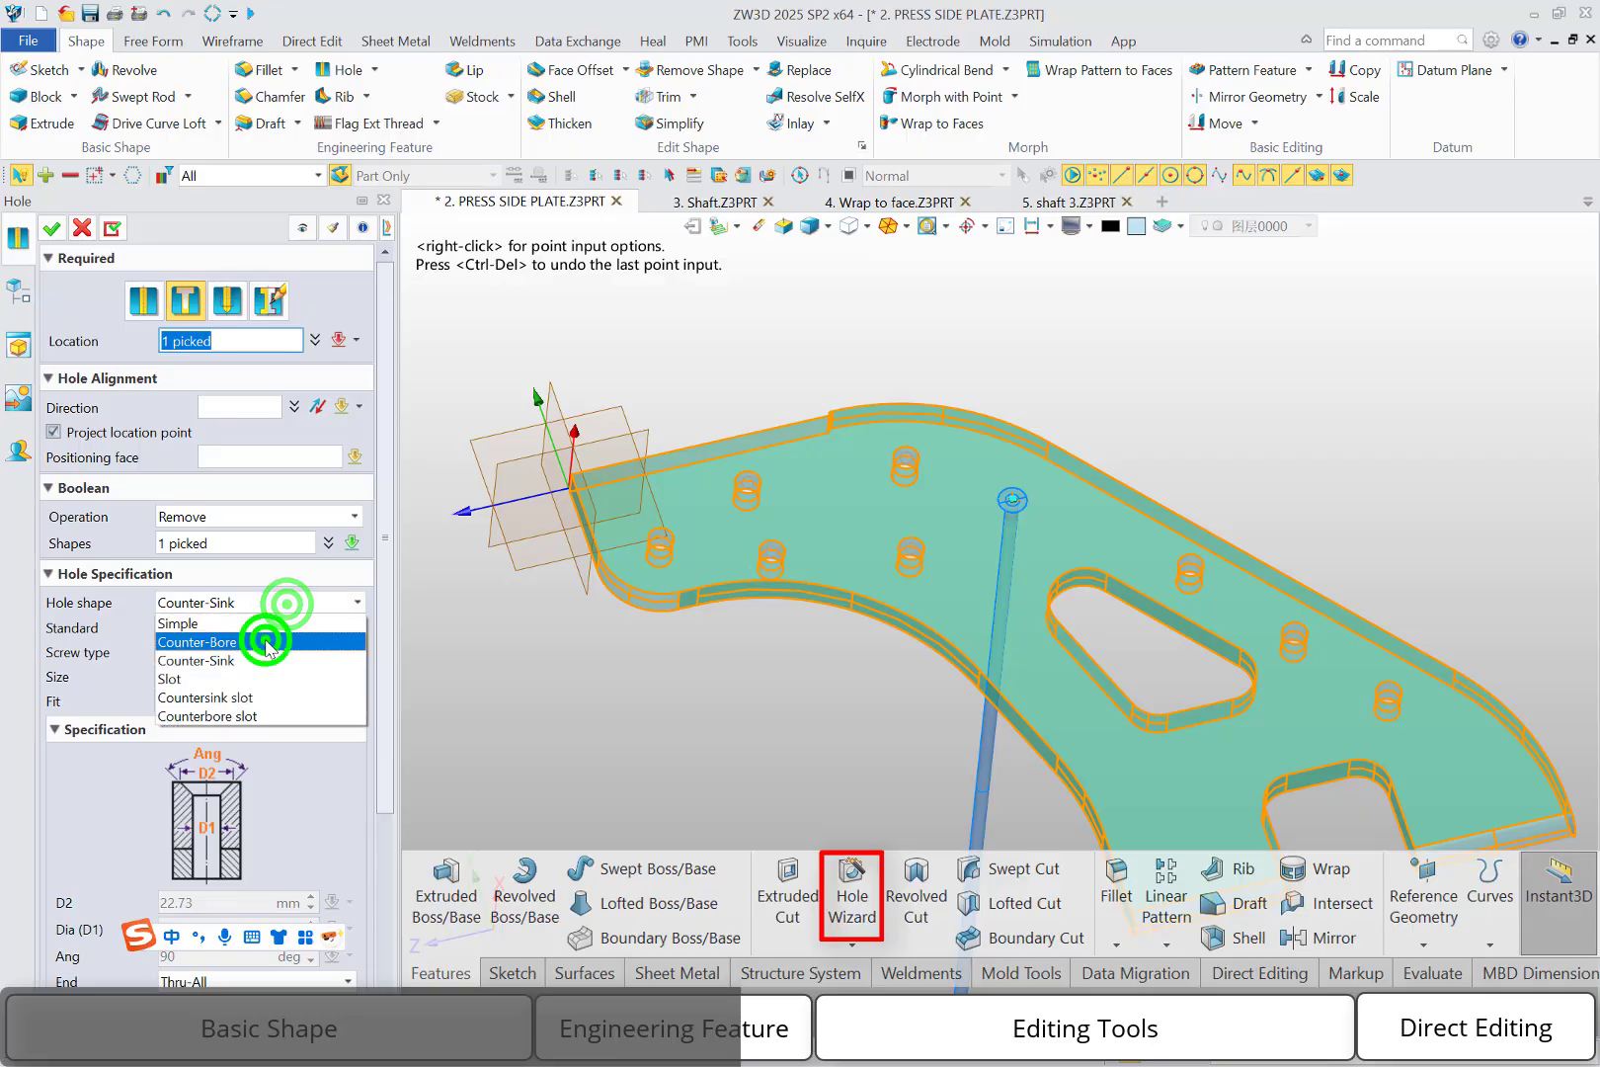
click(267, 642)
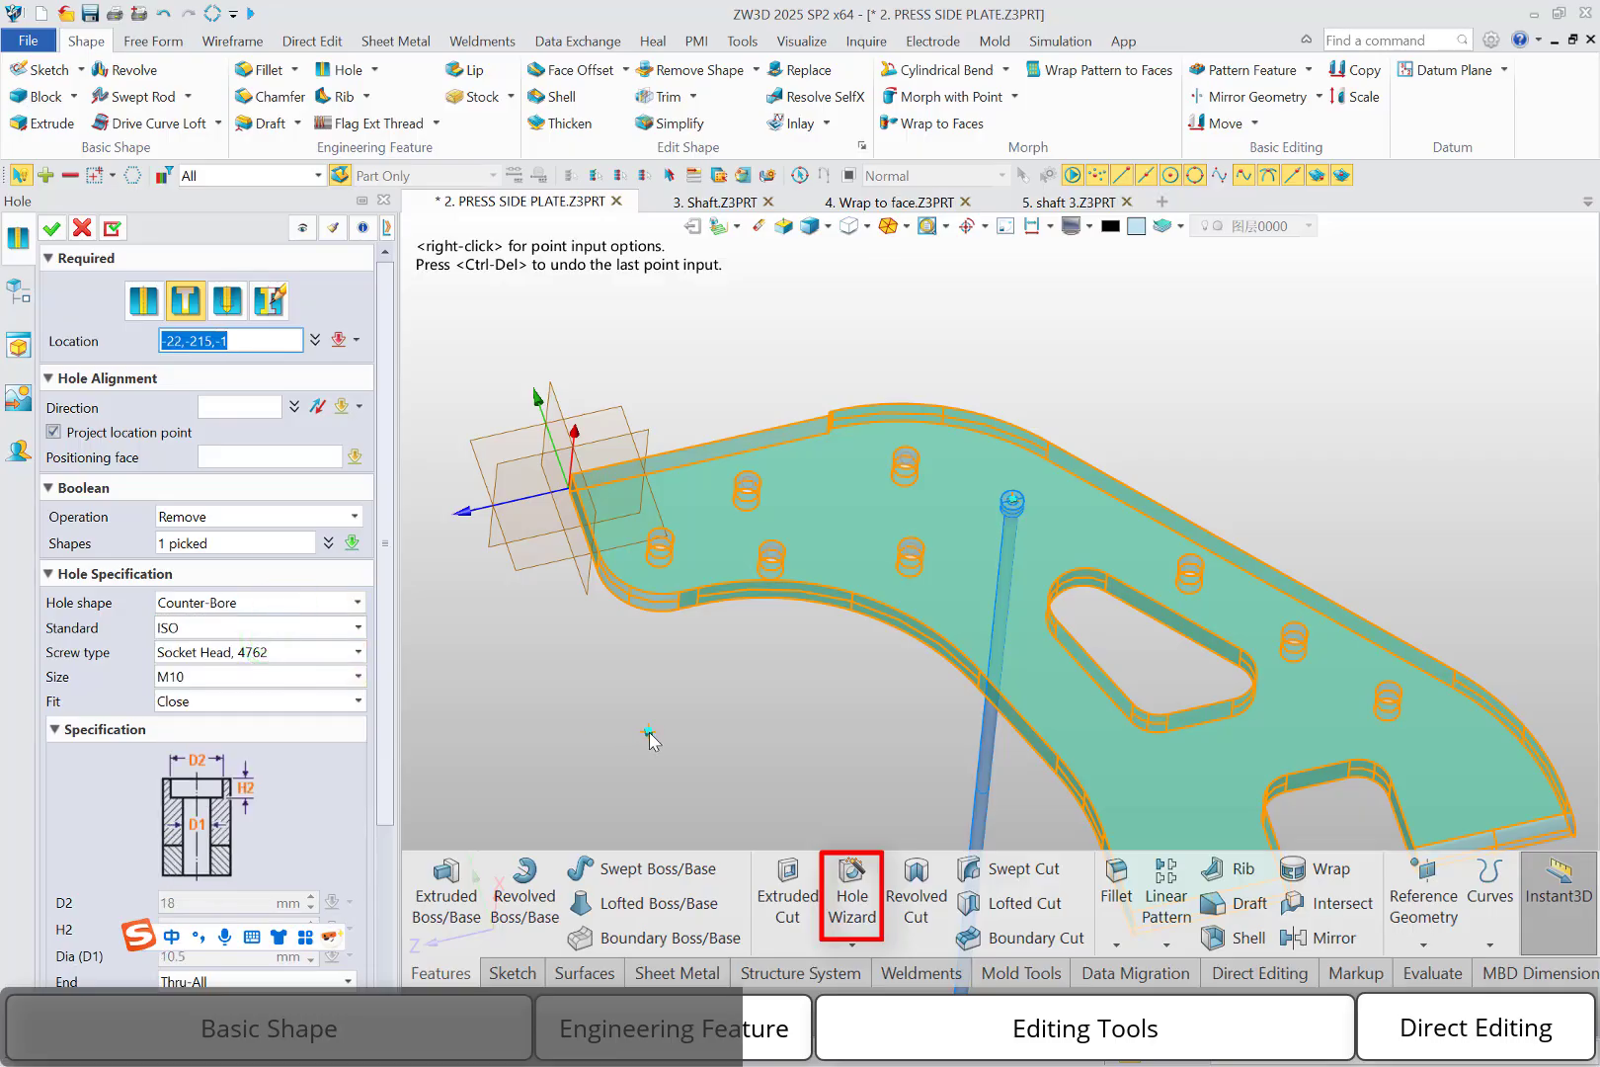
click(326, 679)
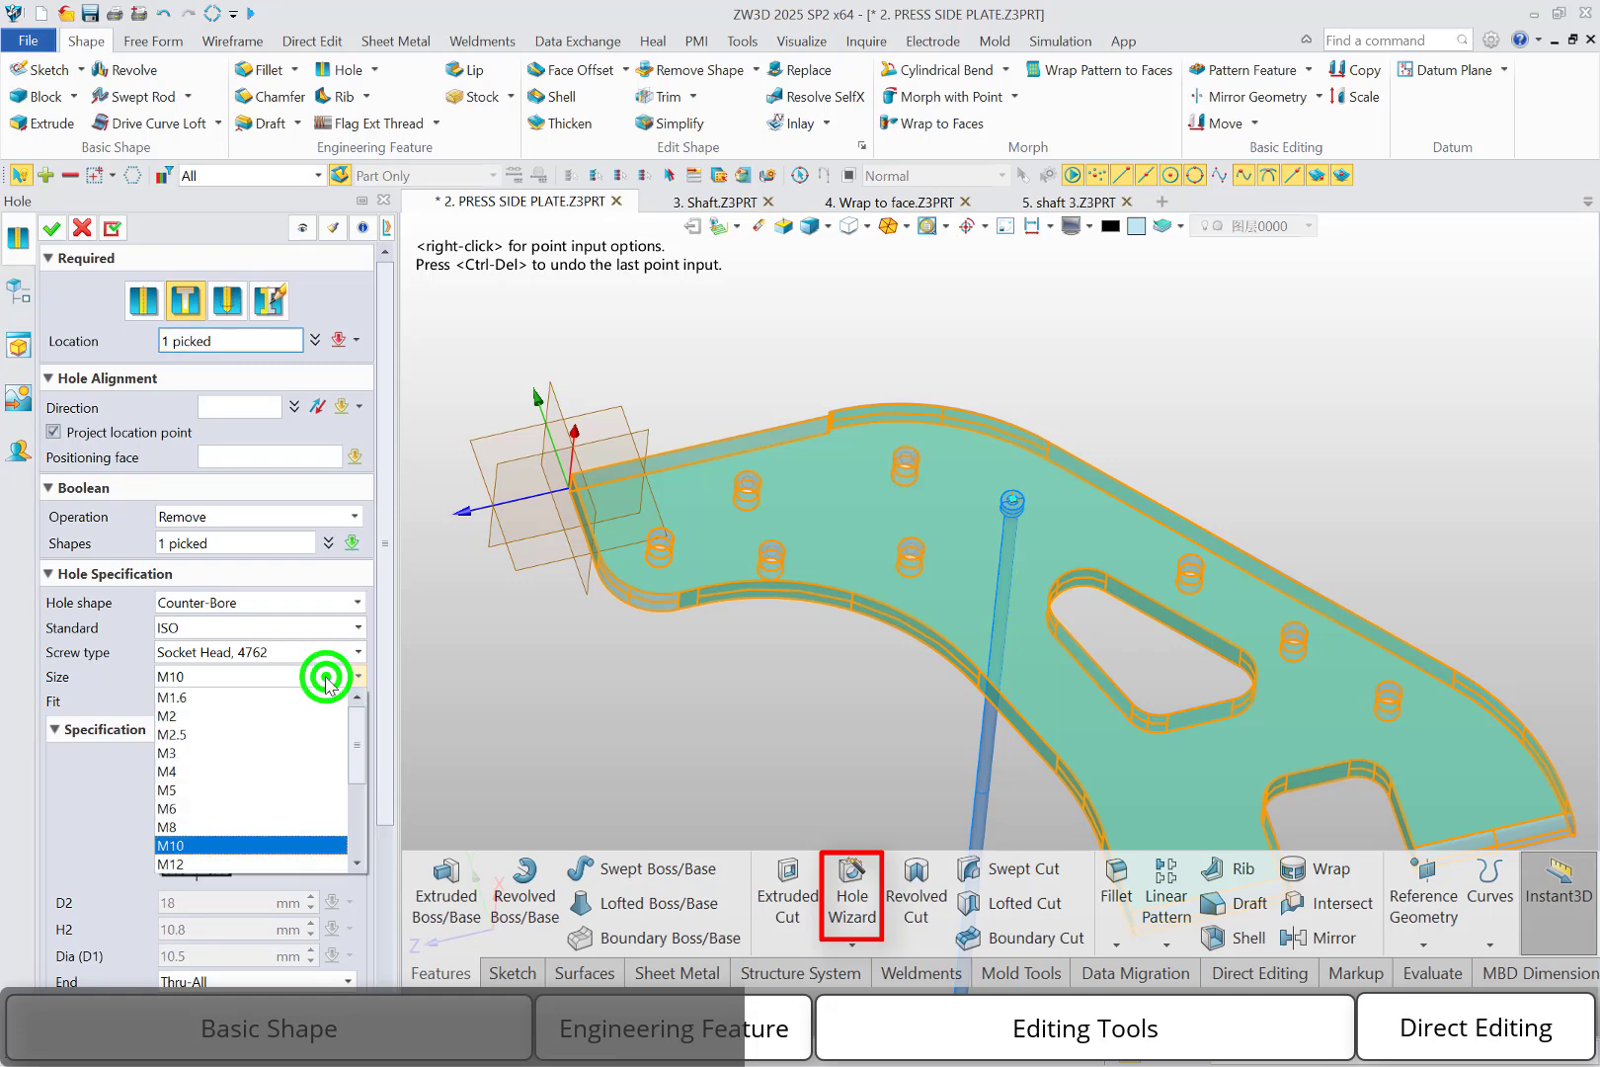
scroll(268, 786, down, 3)
click(267, 787)
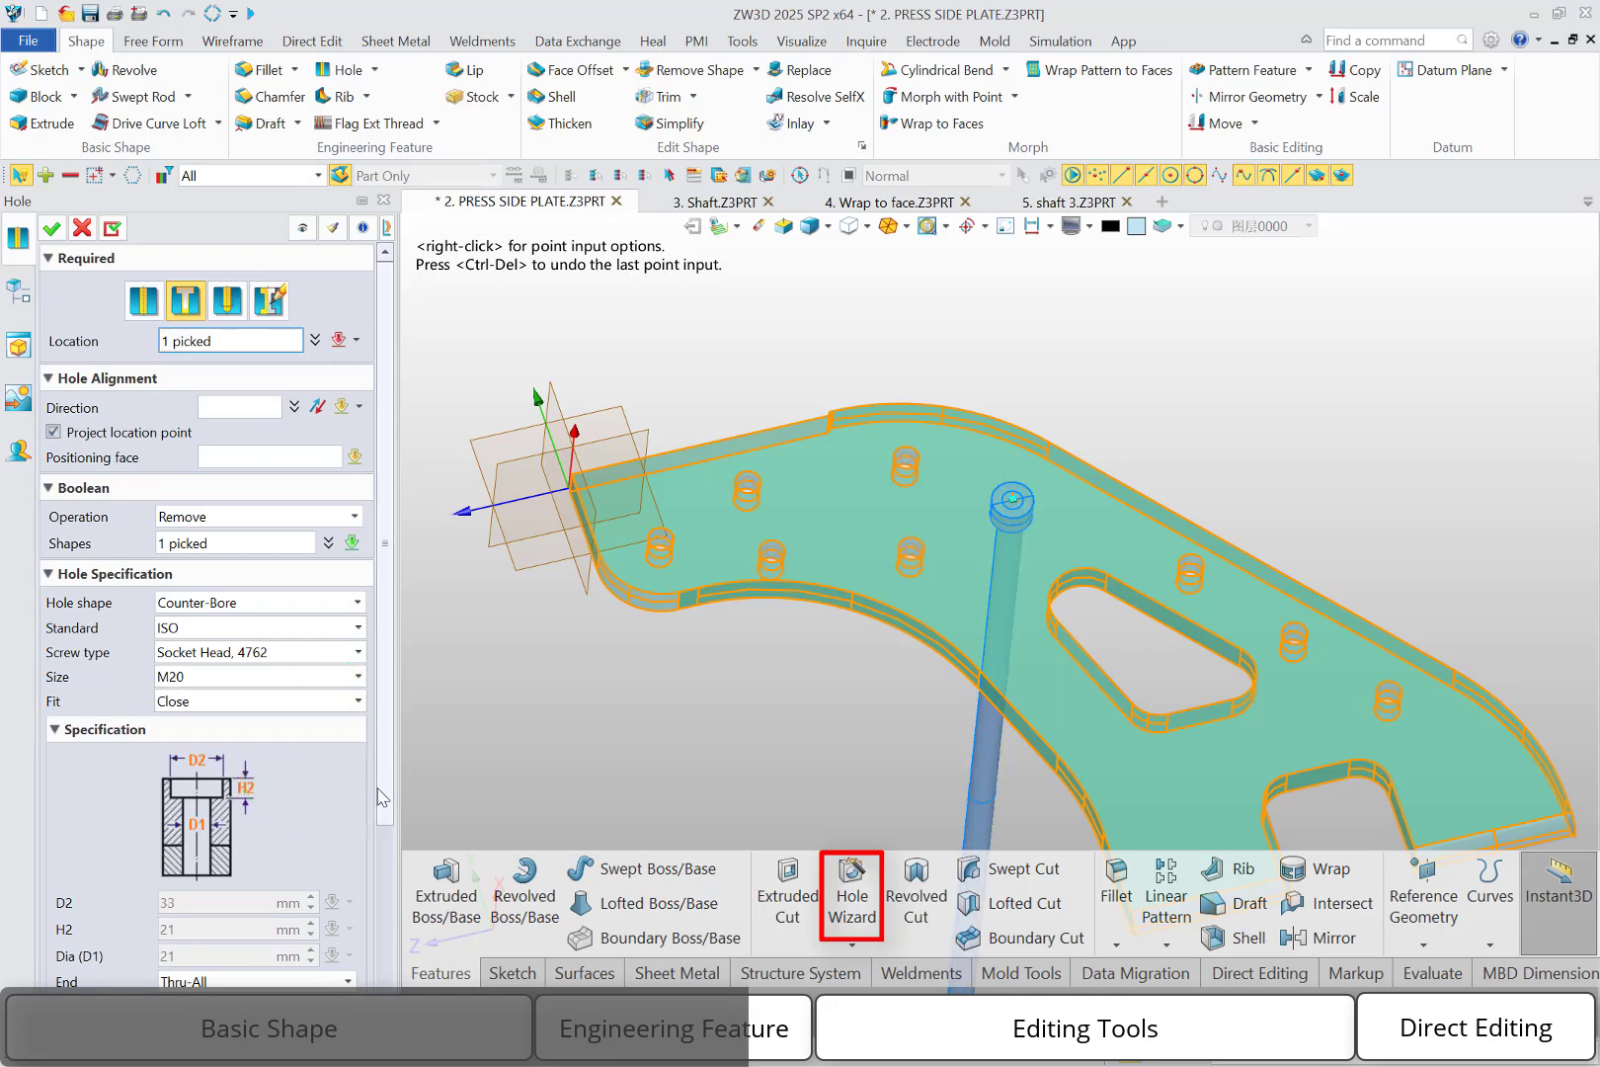
Set the counterbore hole's fit to Custom with a D1 diameter of 22 mm and create the hole.
drag(383, 778, 382, 817)
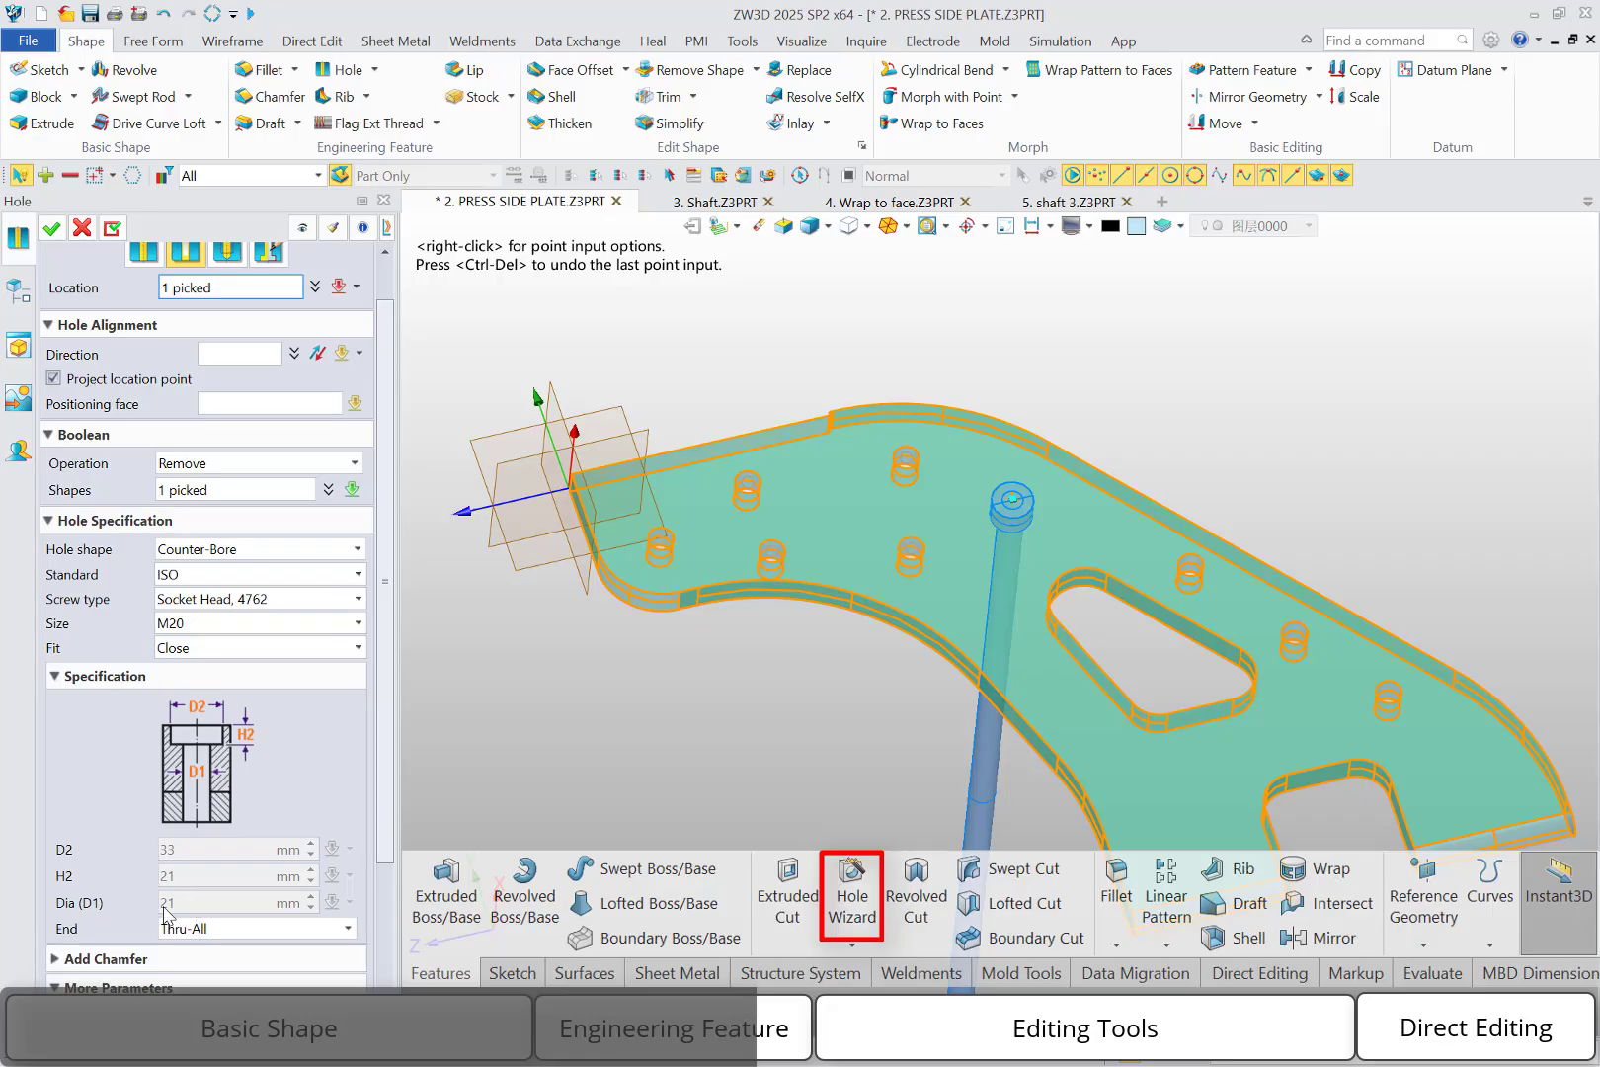
click(336, 652)
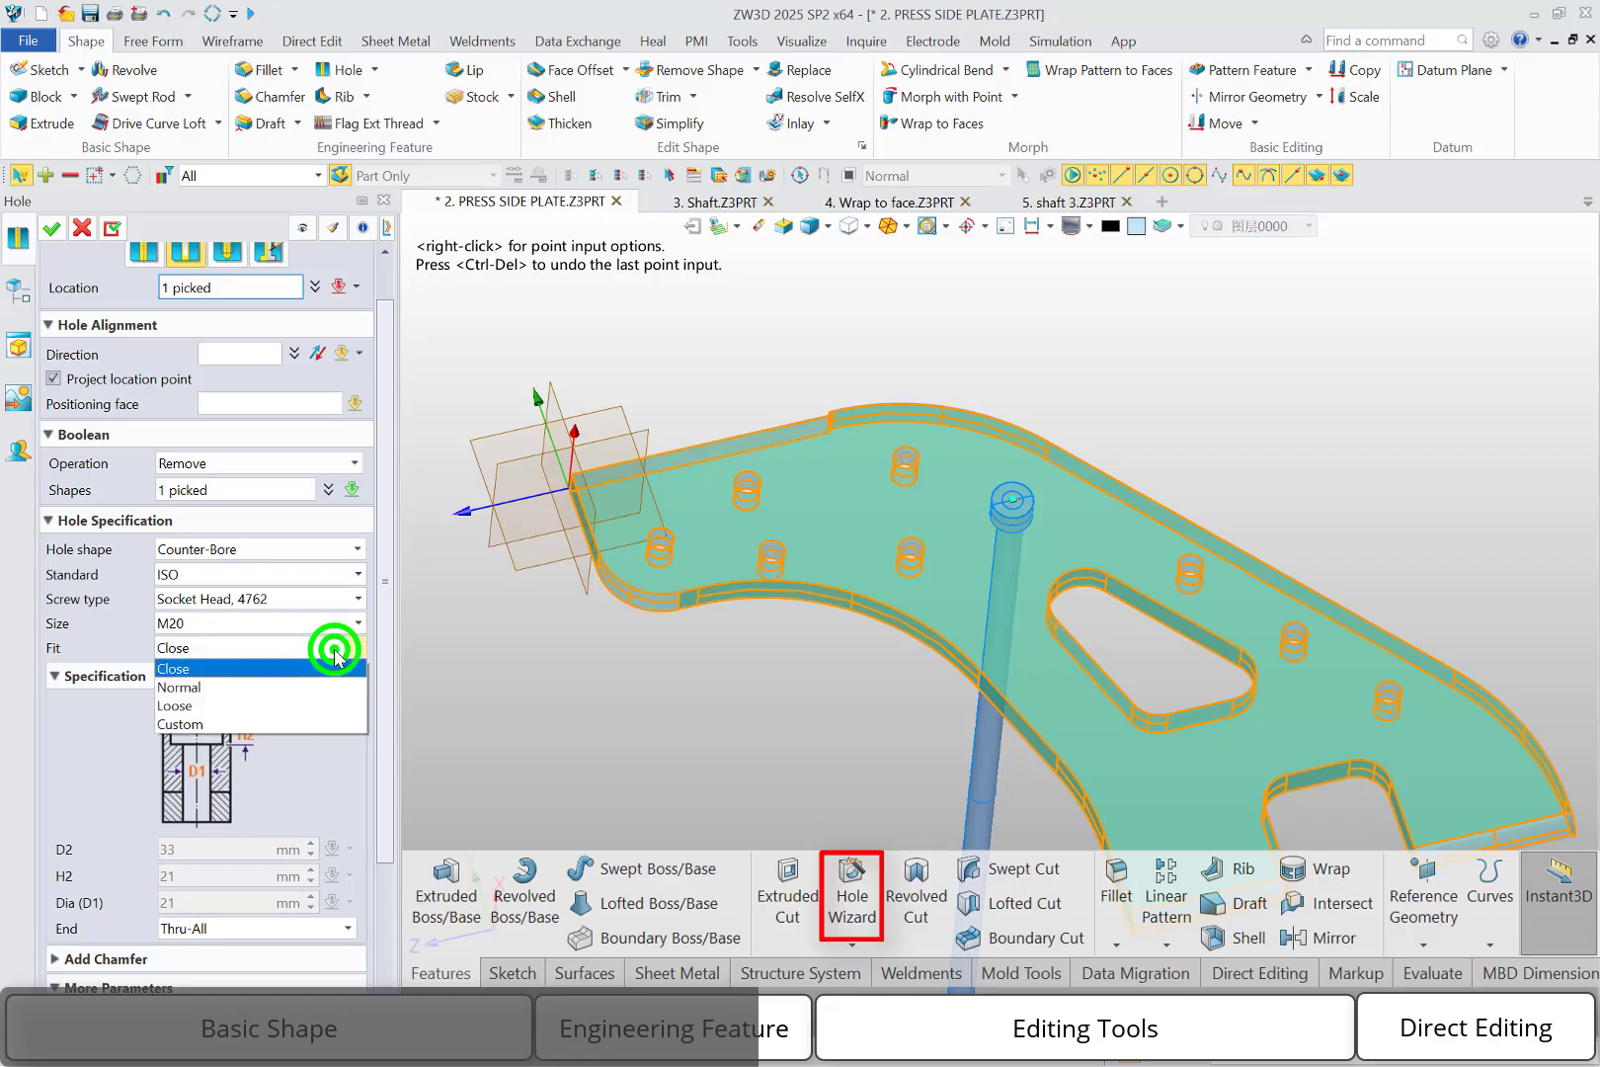
click(186, 731)
click(181, 901)
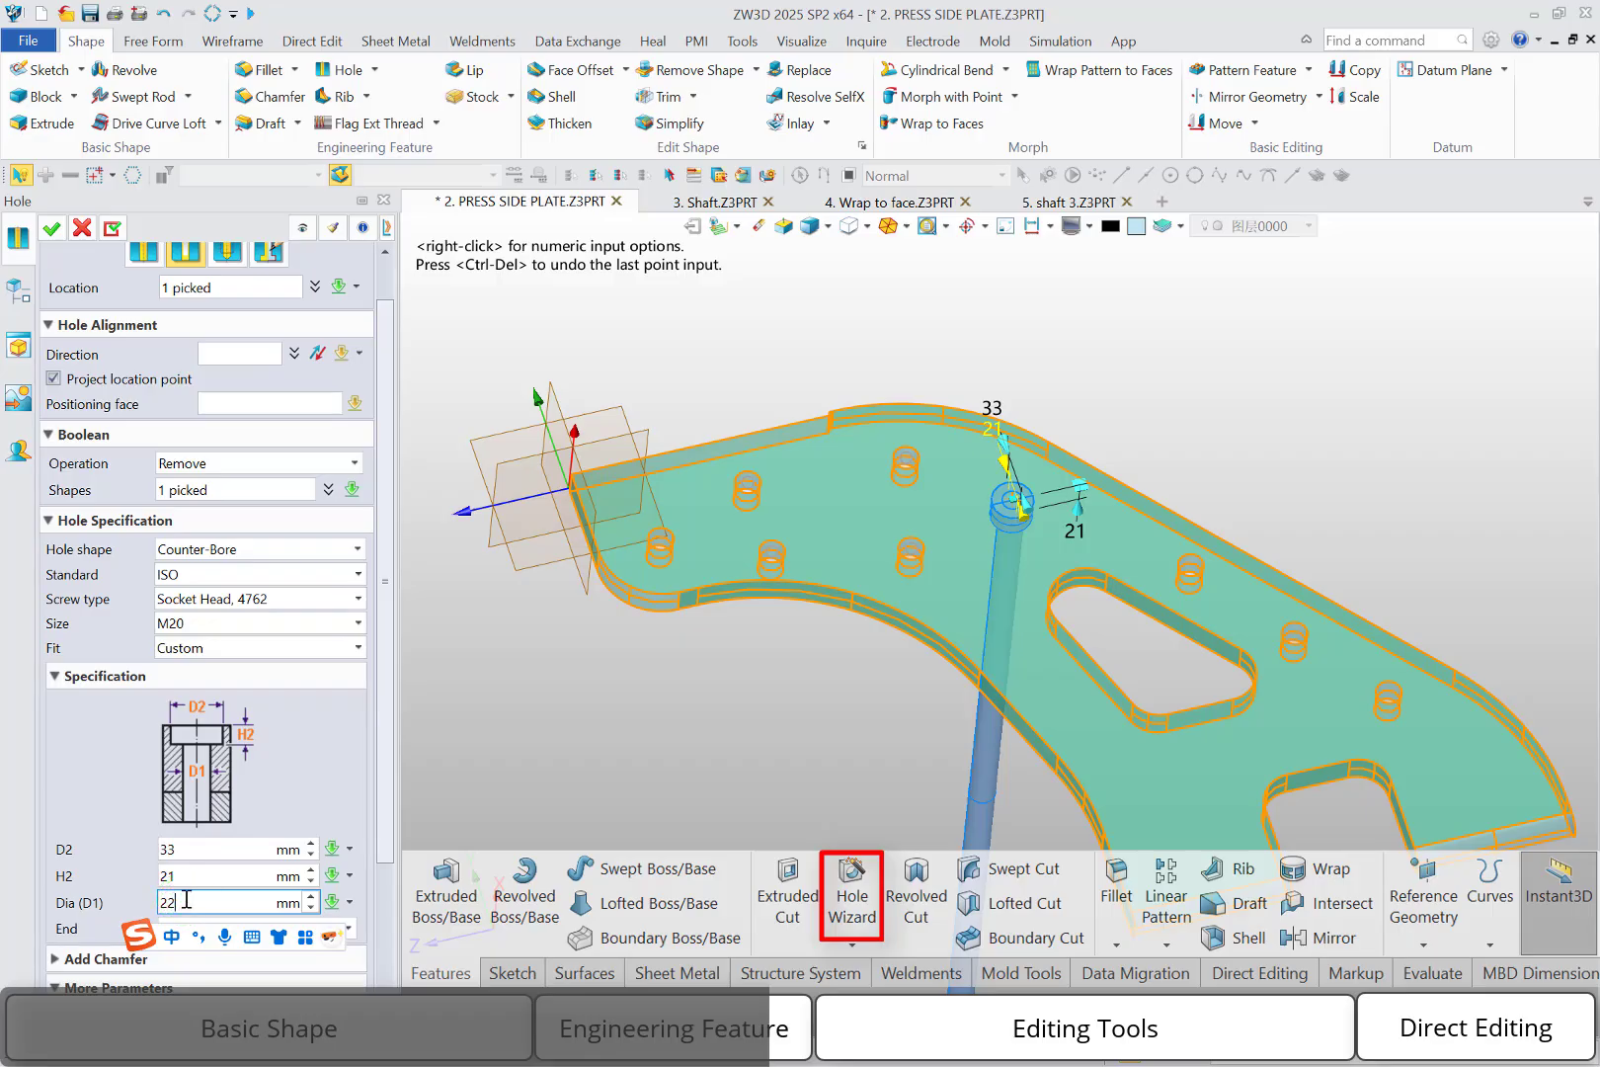
click(206, 875)
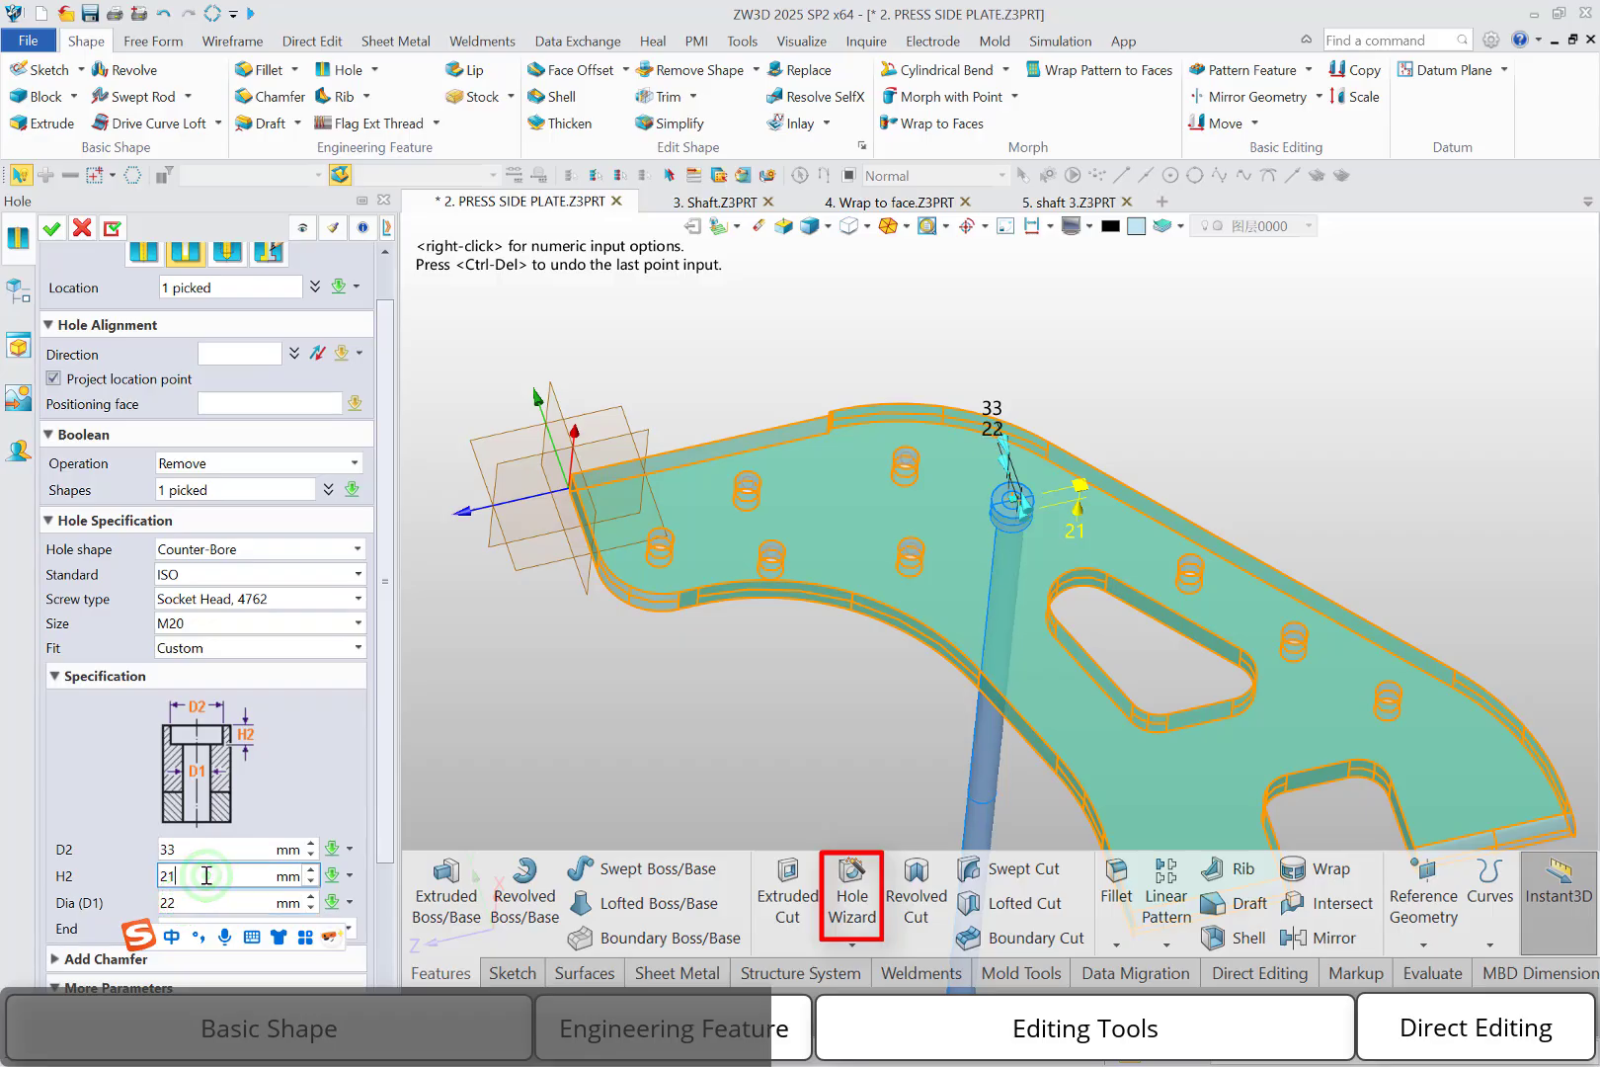
click(53, 226)
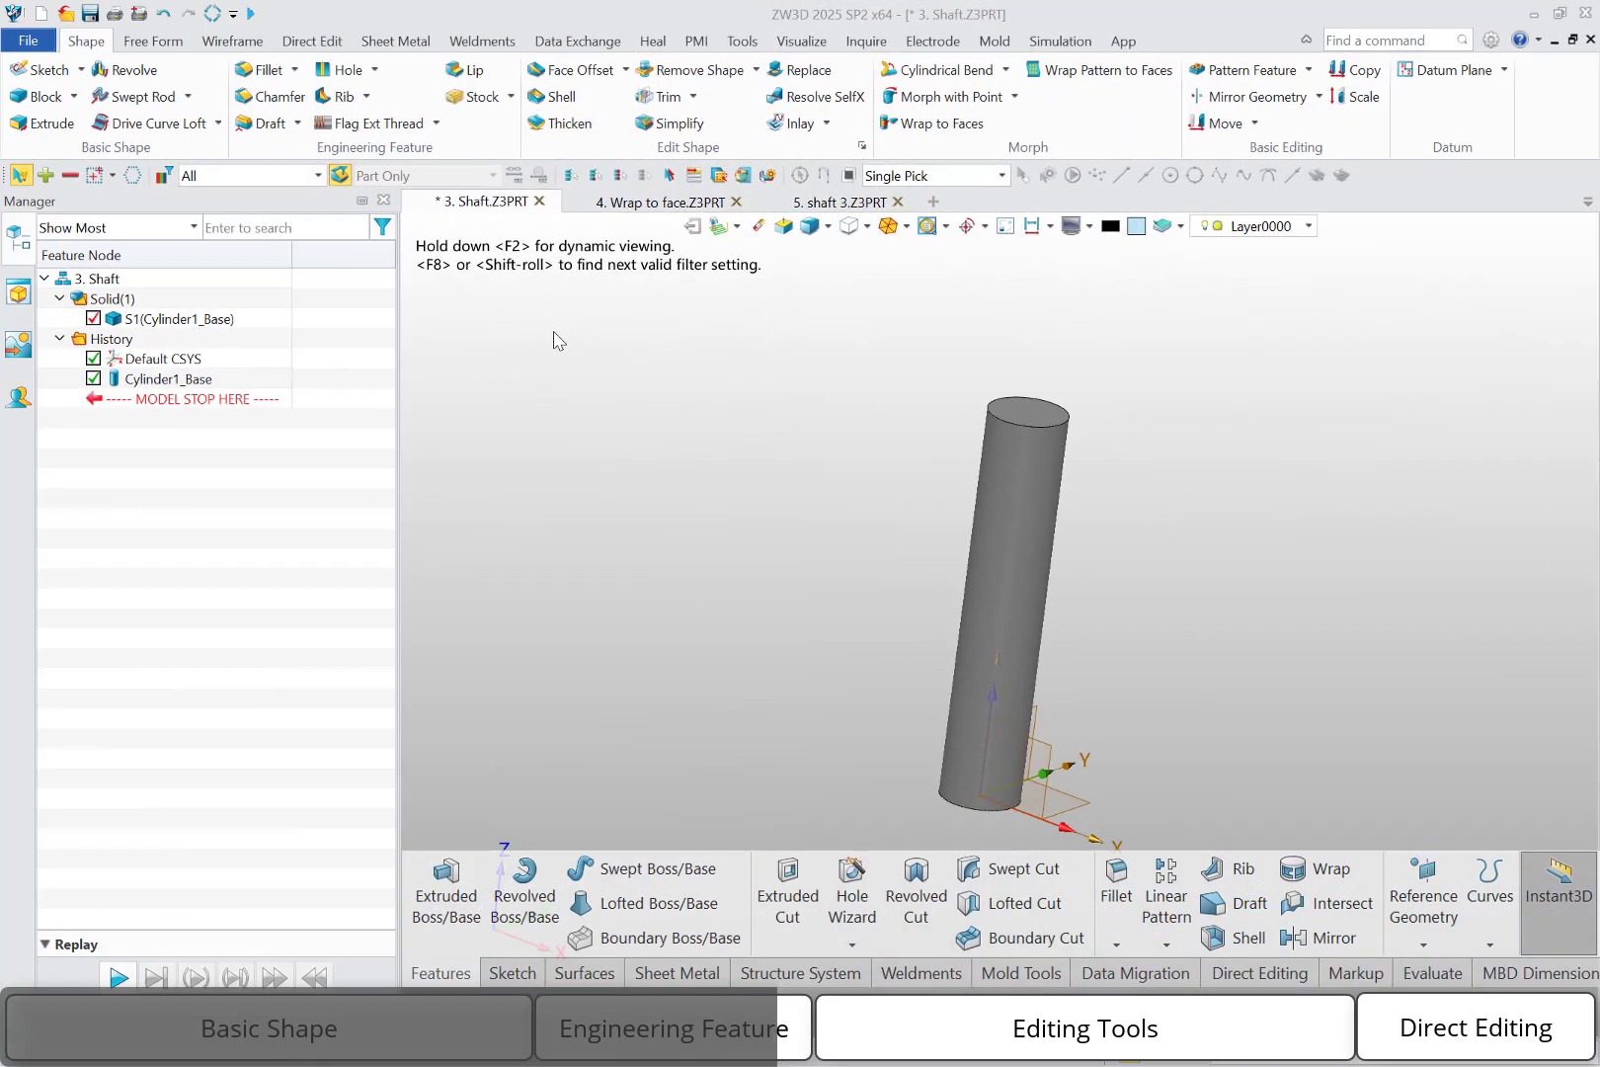
Use Flag Ext Thread on the shaft, picking its cylindrical face near both ends.
click(398, 133)
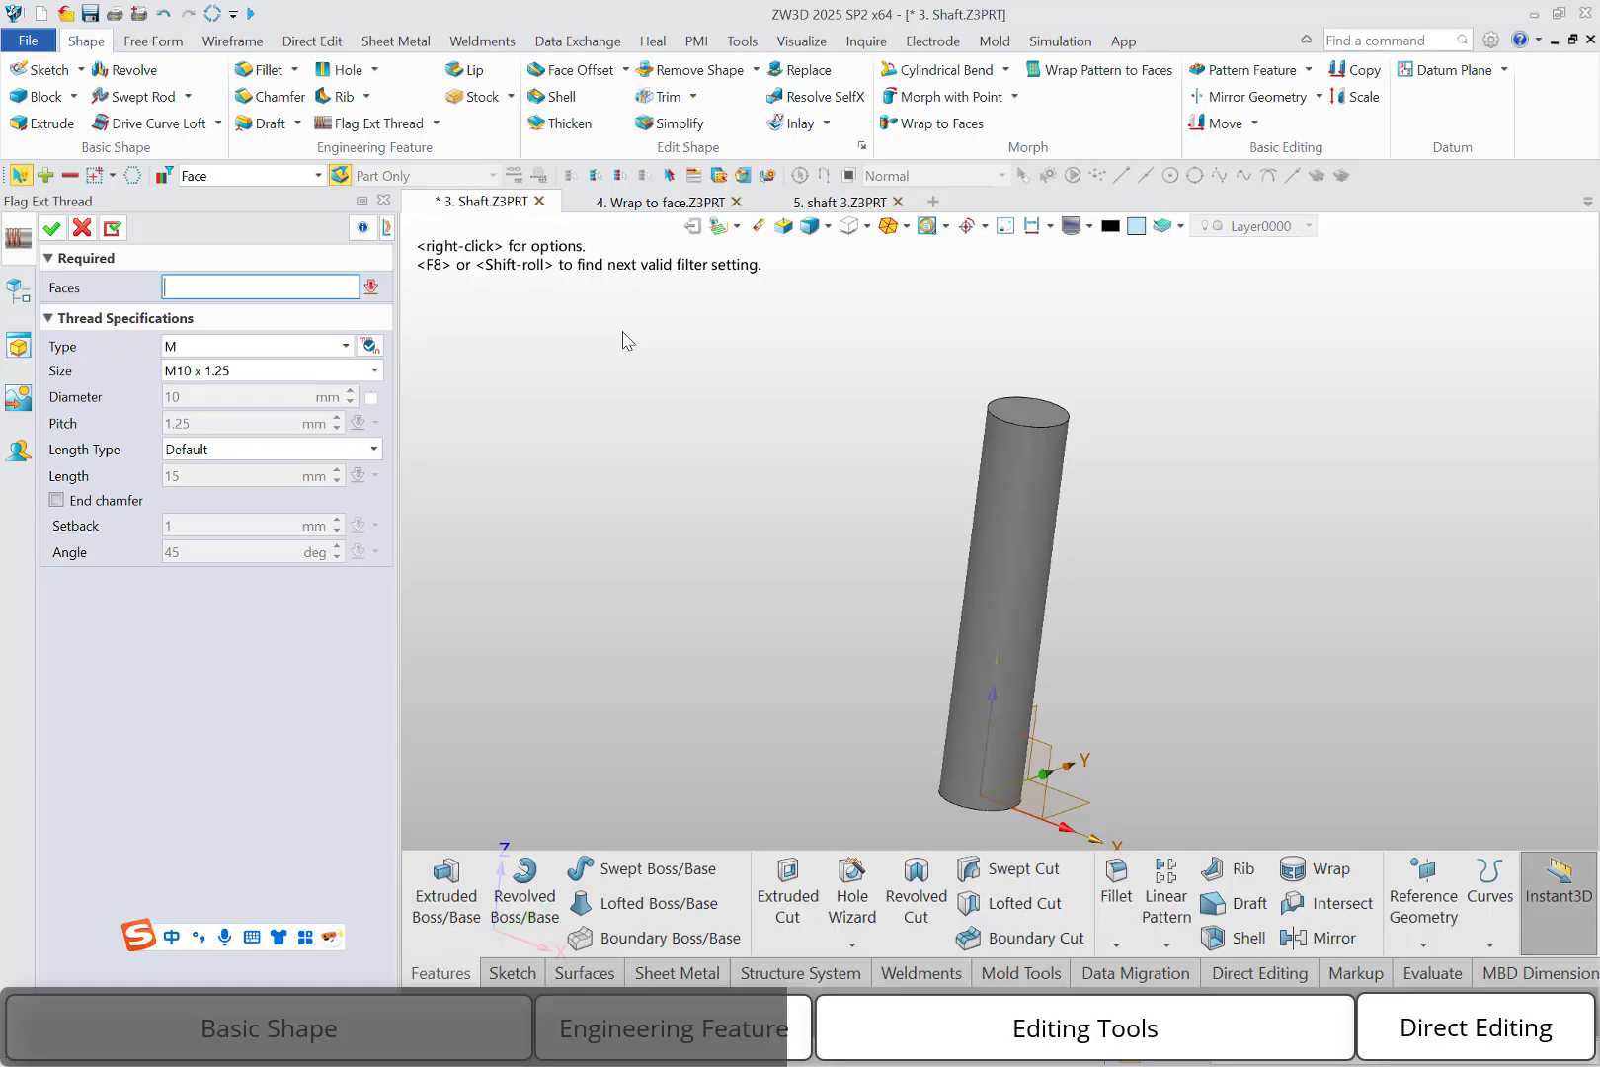
click(1029, 455)
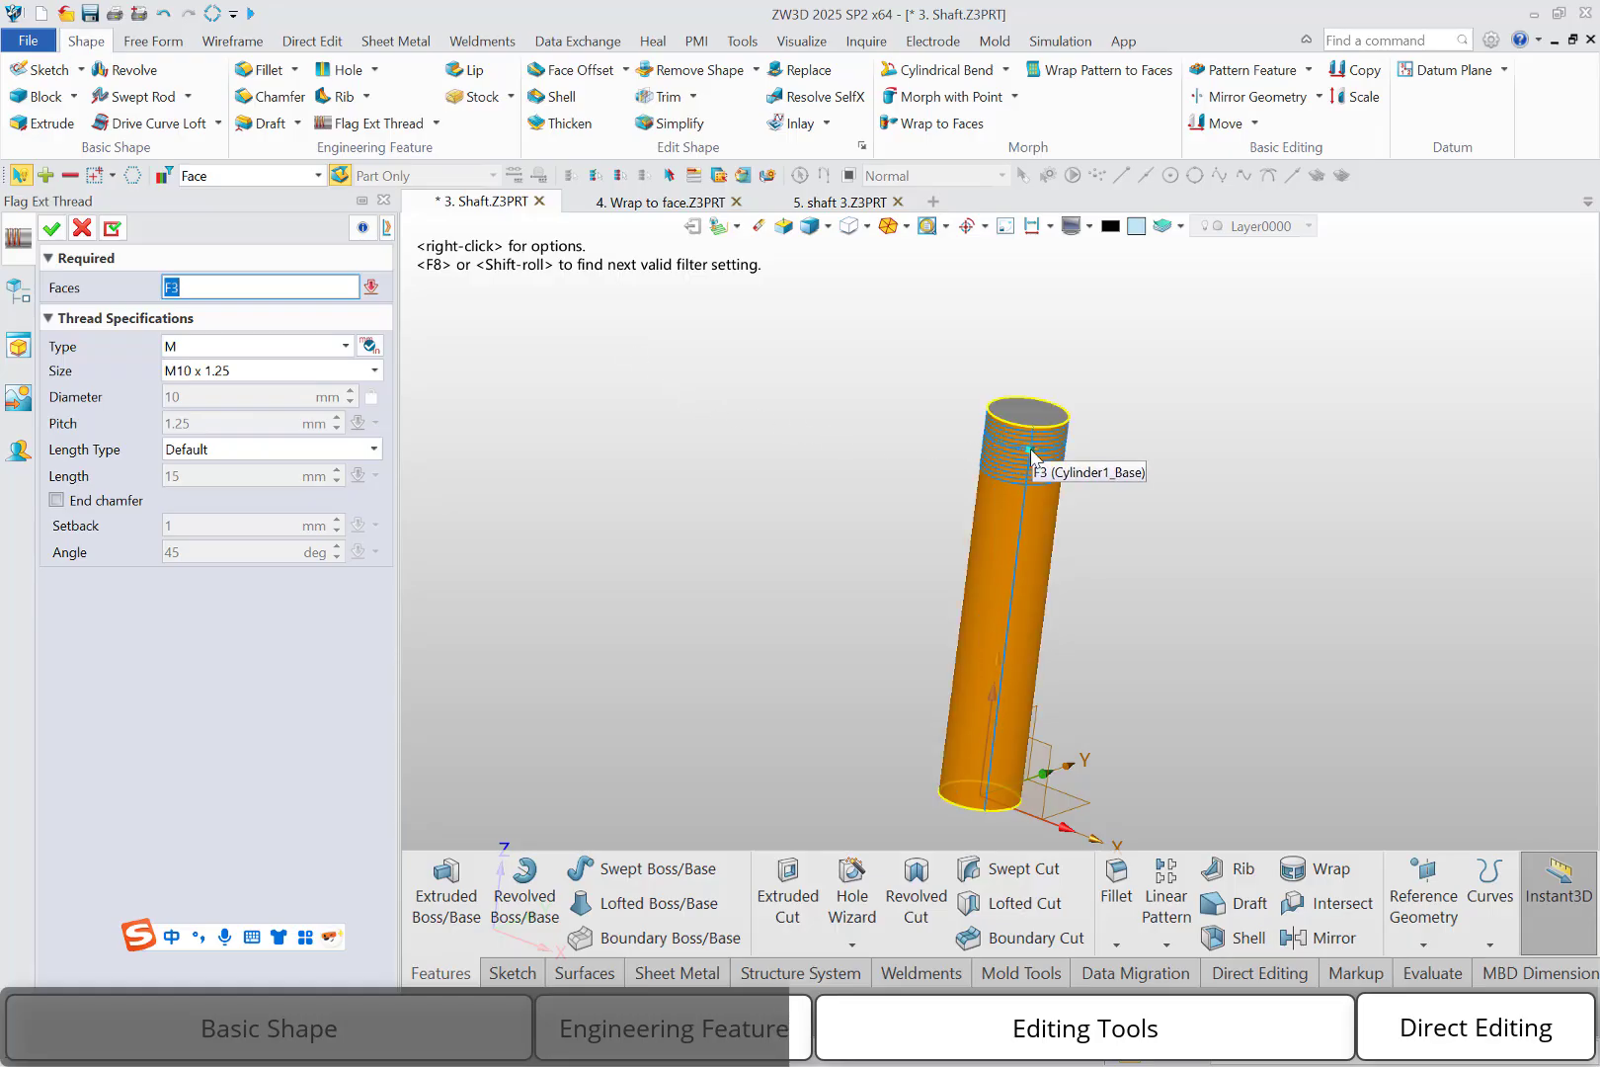
click(1030, 454)
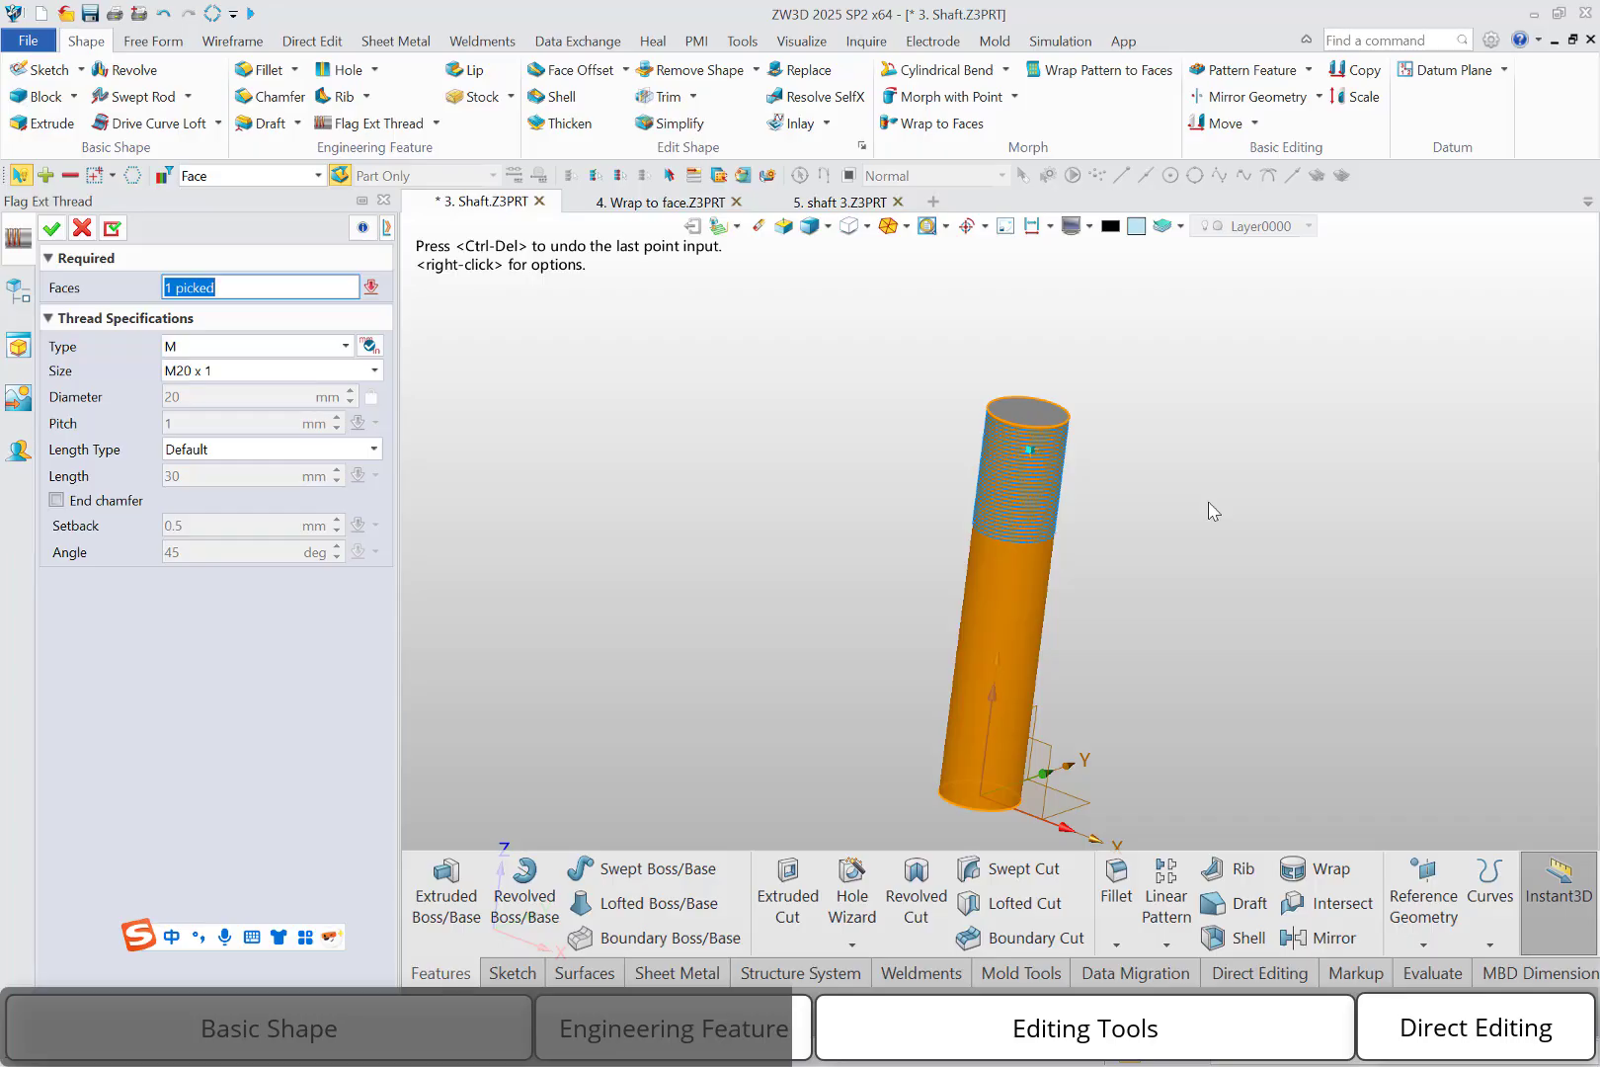
click(960, 781)
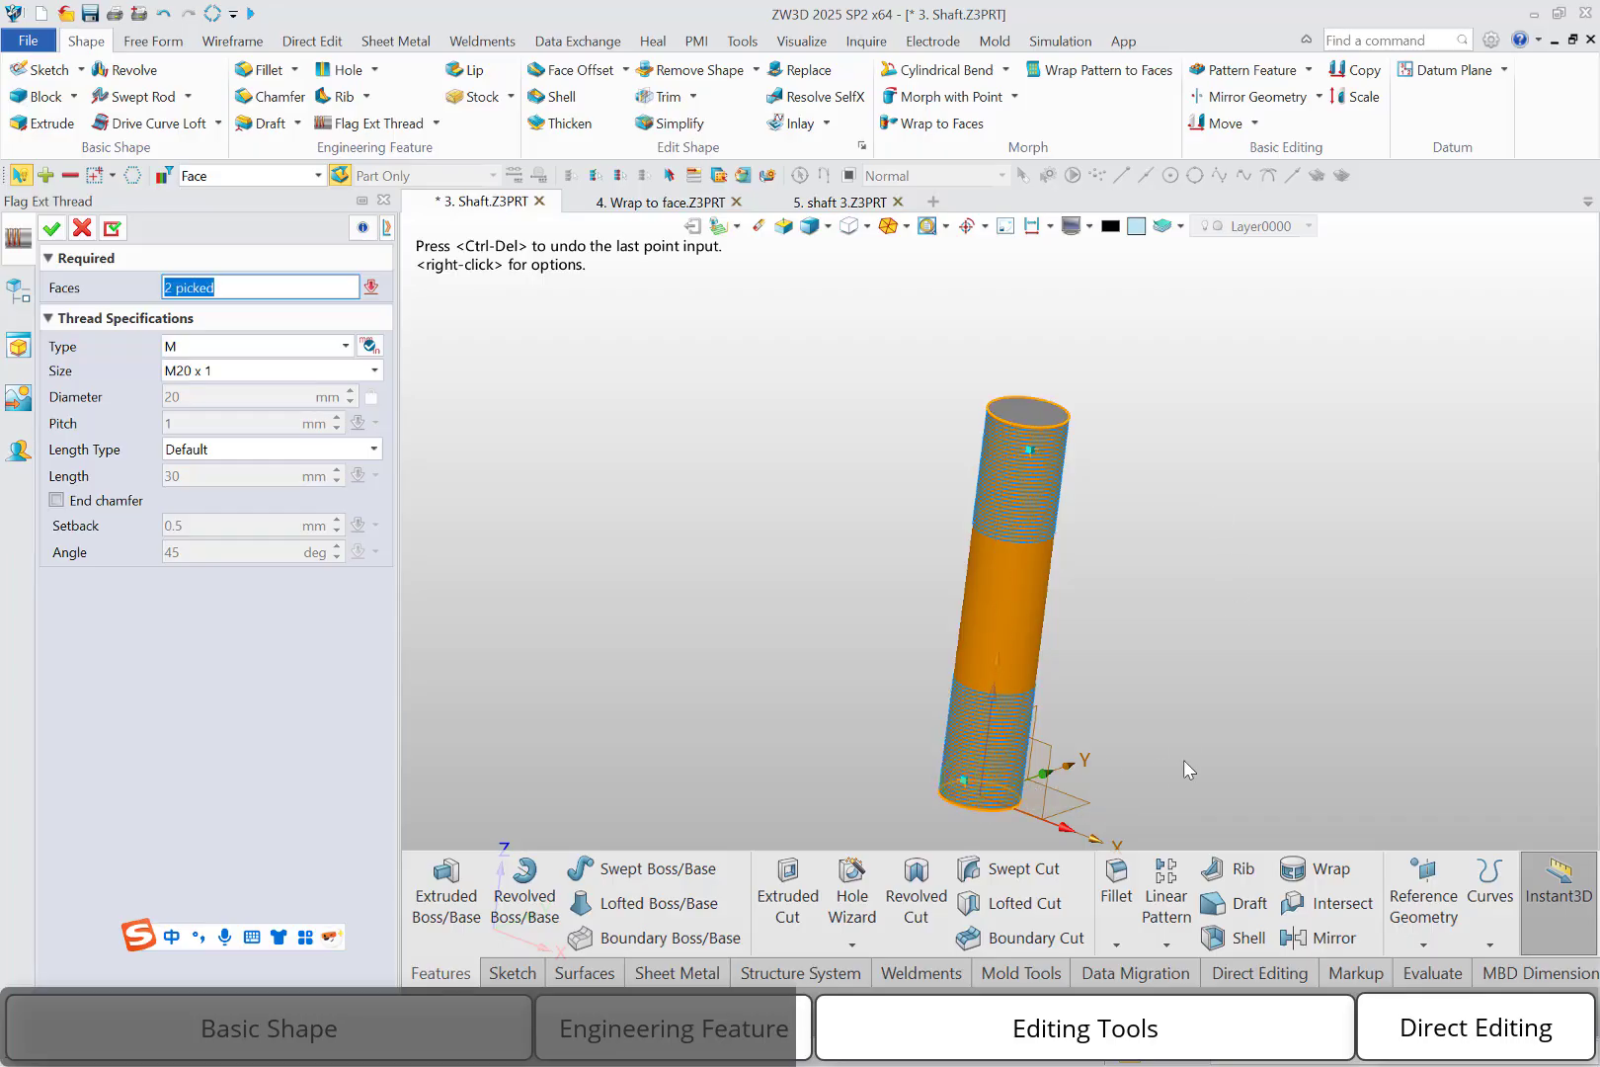
Set the shaft's external thread size to M20 x 1.5.
click(335, 373)
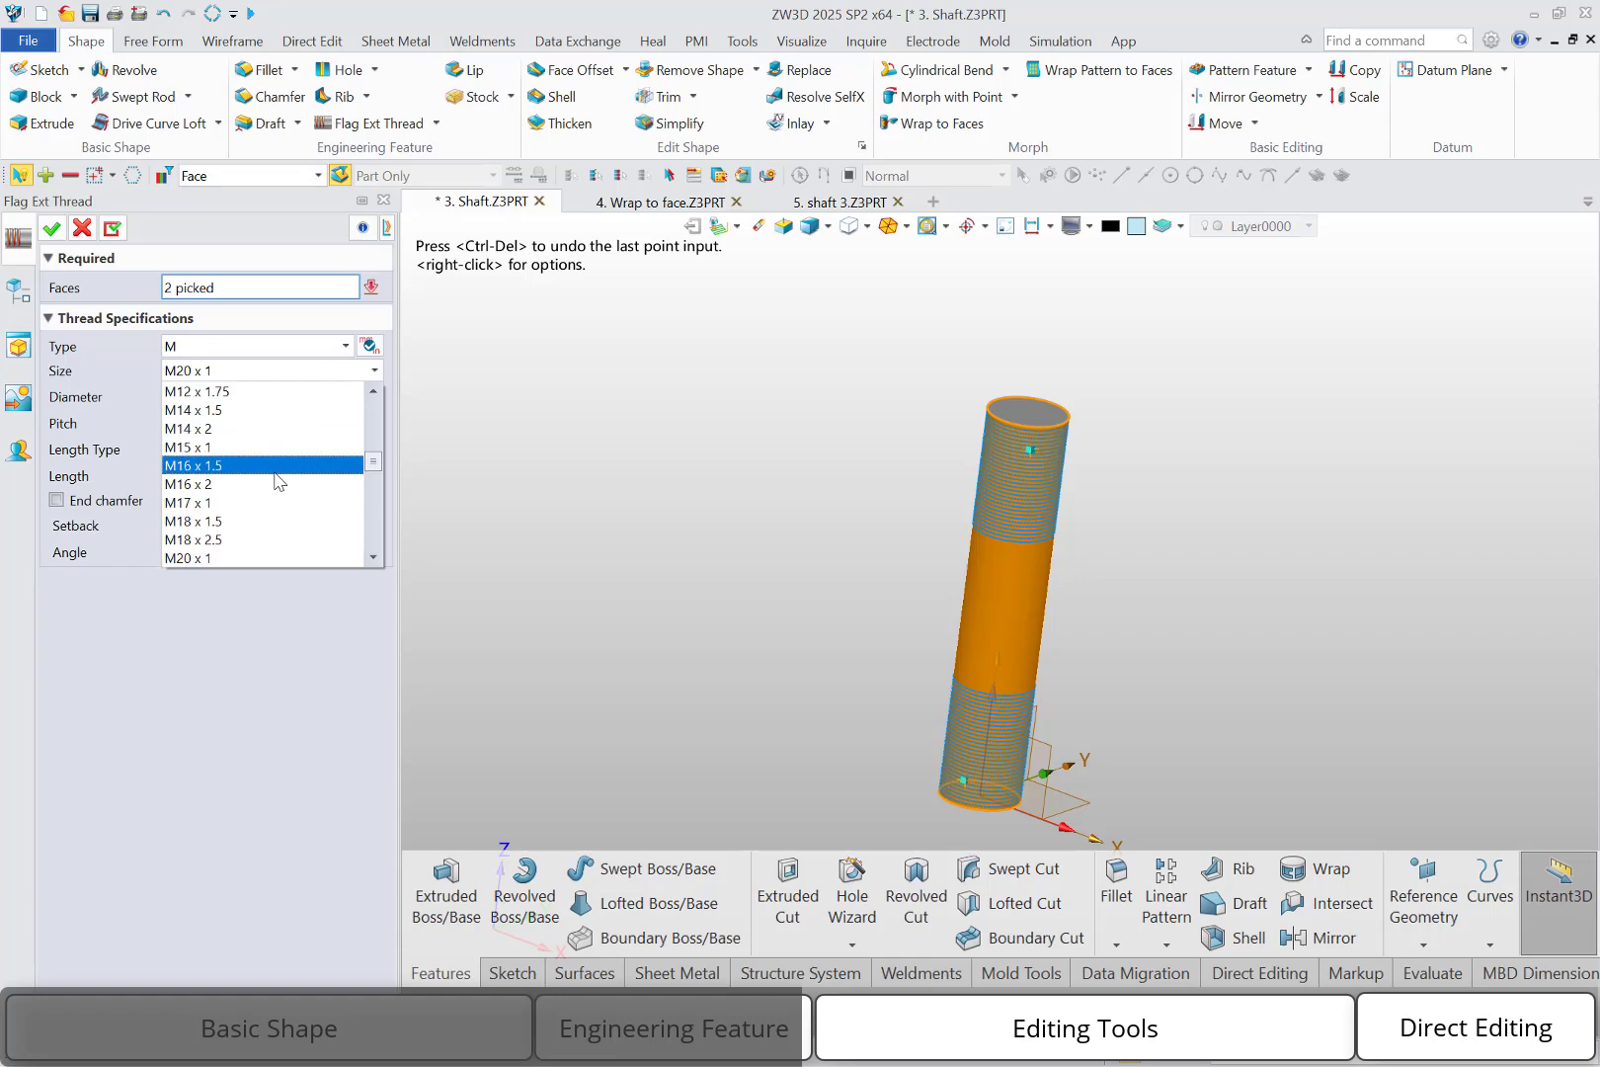
scroll(277, 474, down, 1)
click(248, 556)
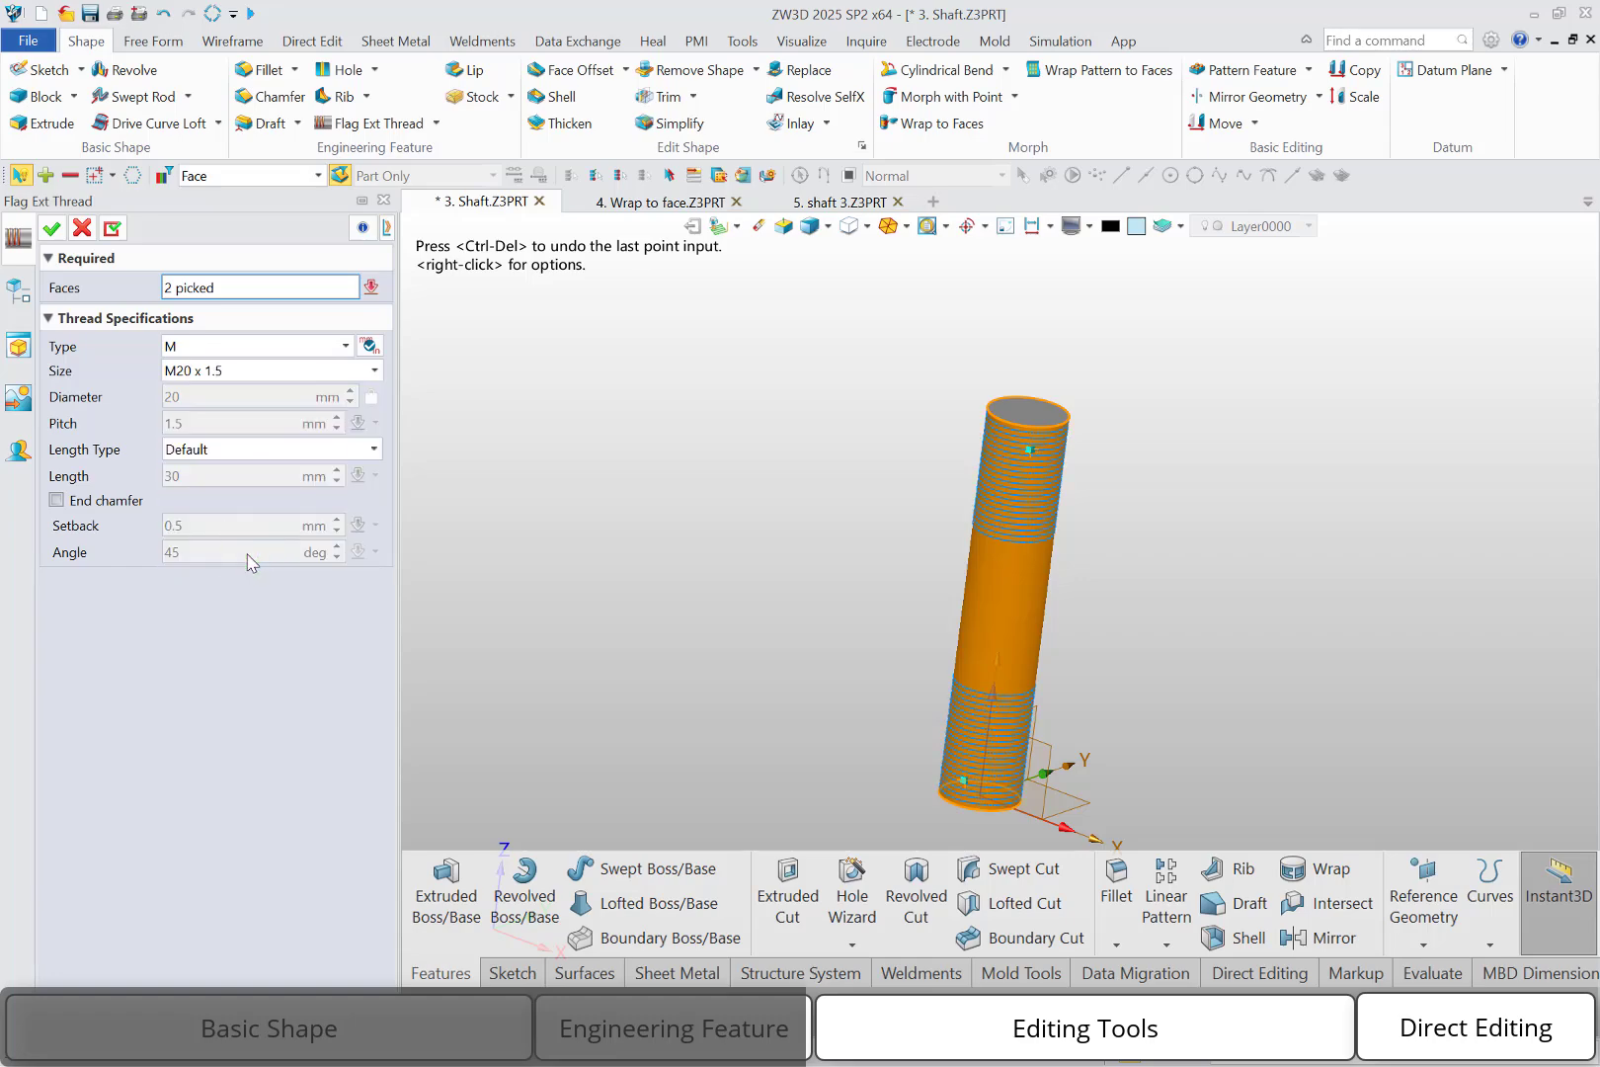
Set the thread length type to 1.0xDiameter, enable the 0.5 mm, 45-degree end chamfer, and create the threads at both shaft ends.
click(253, 449)
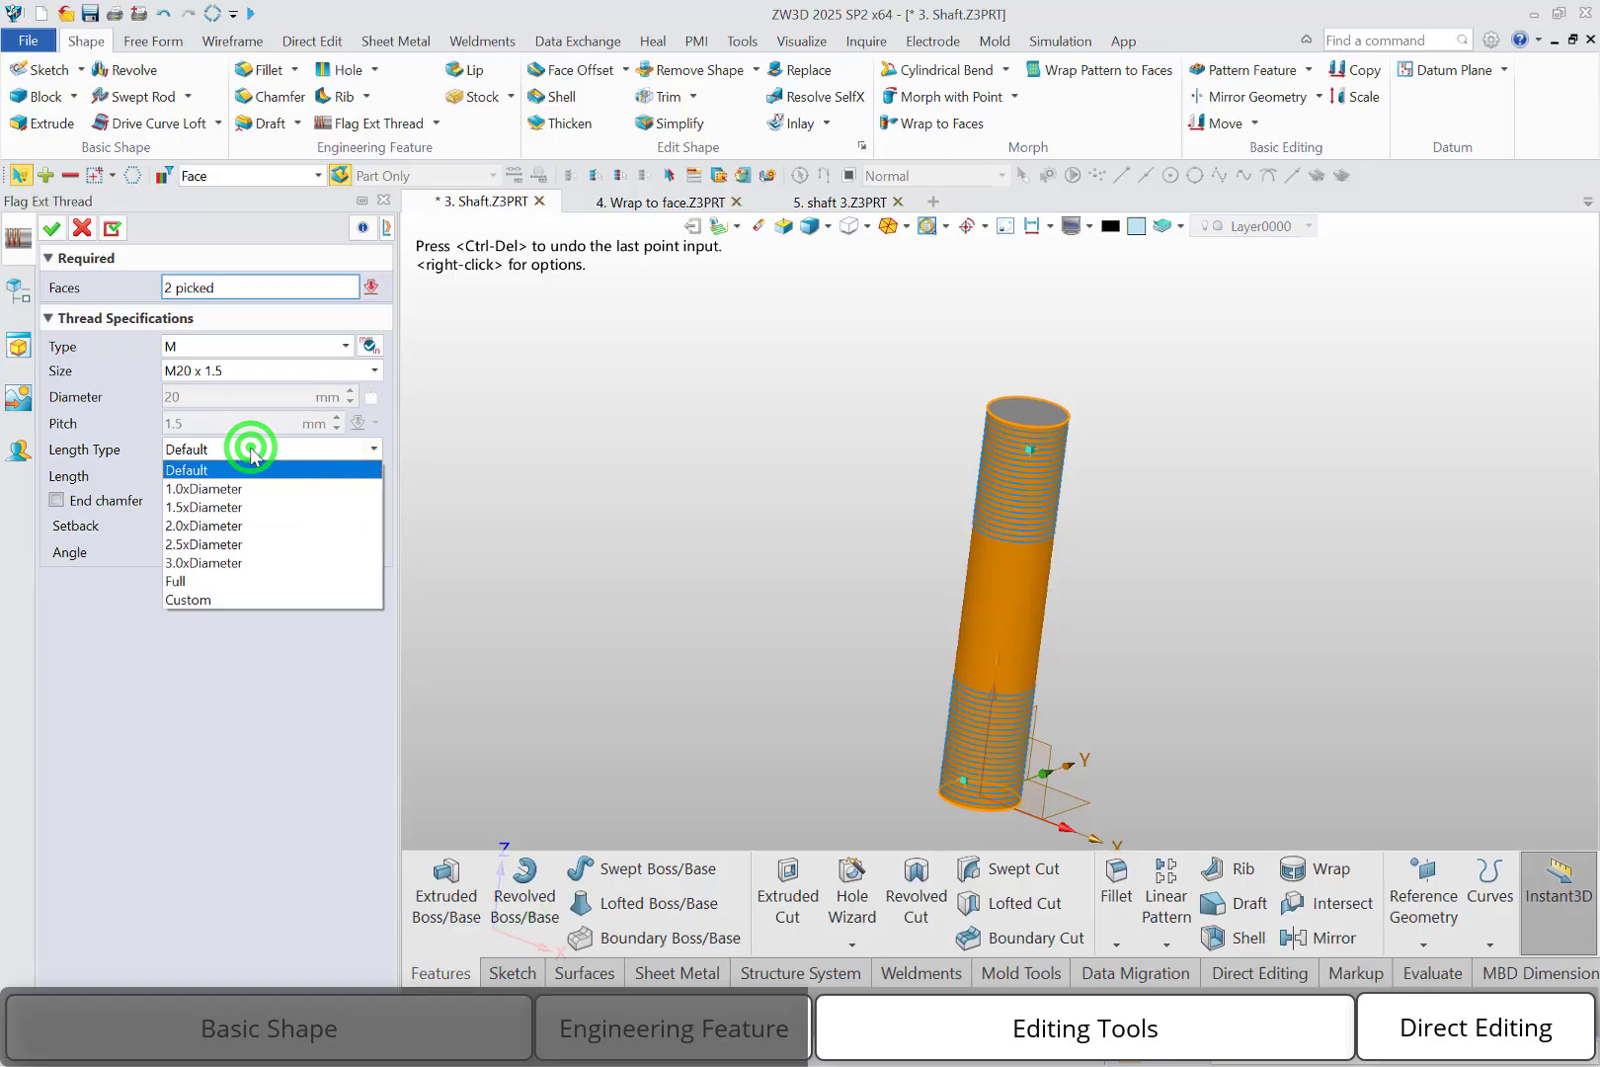
click(239, 489)
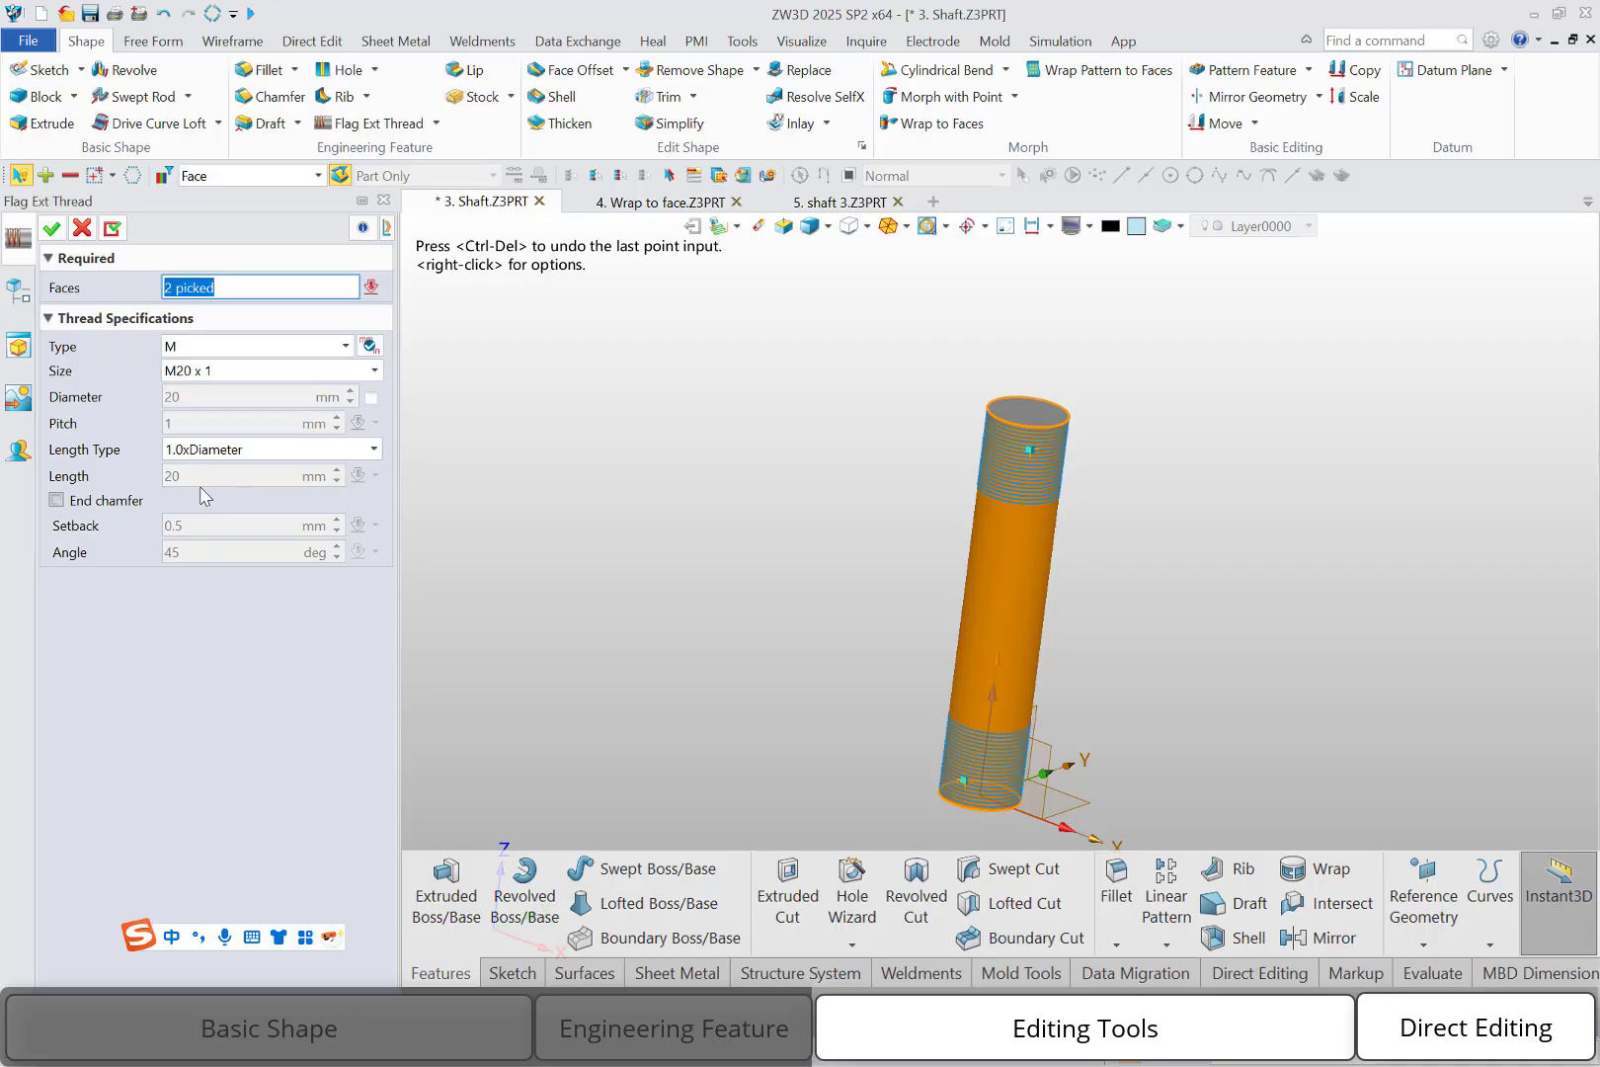
click(113, 503)
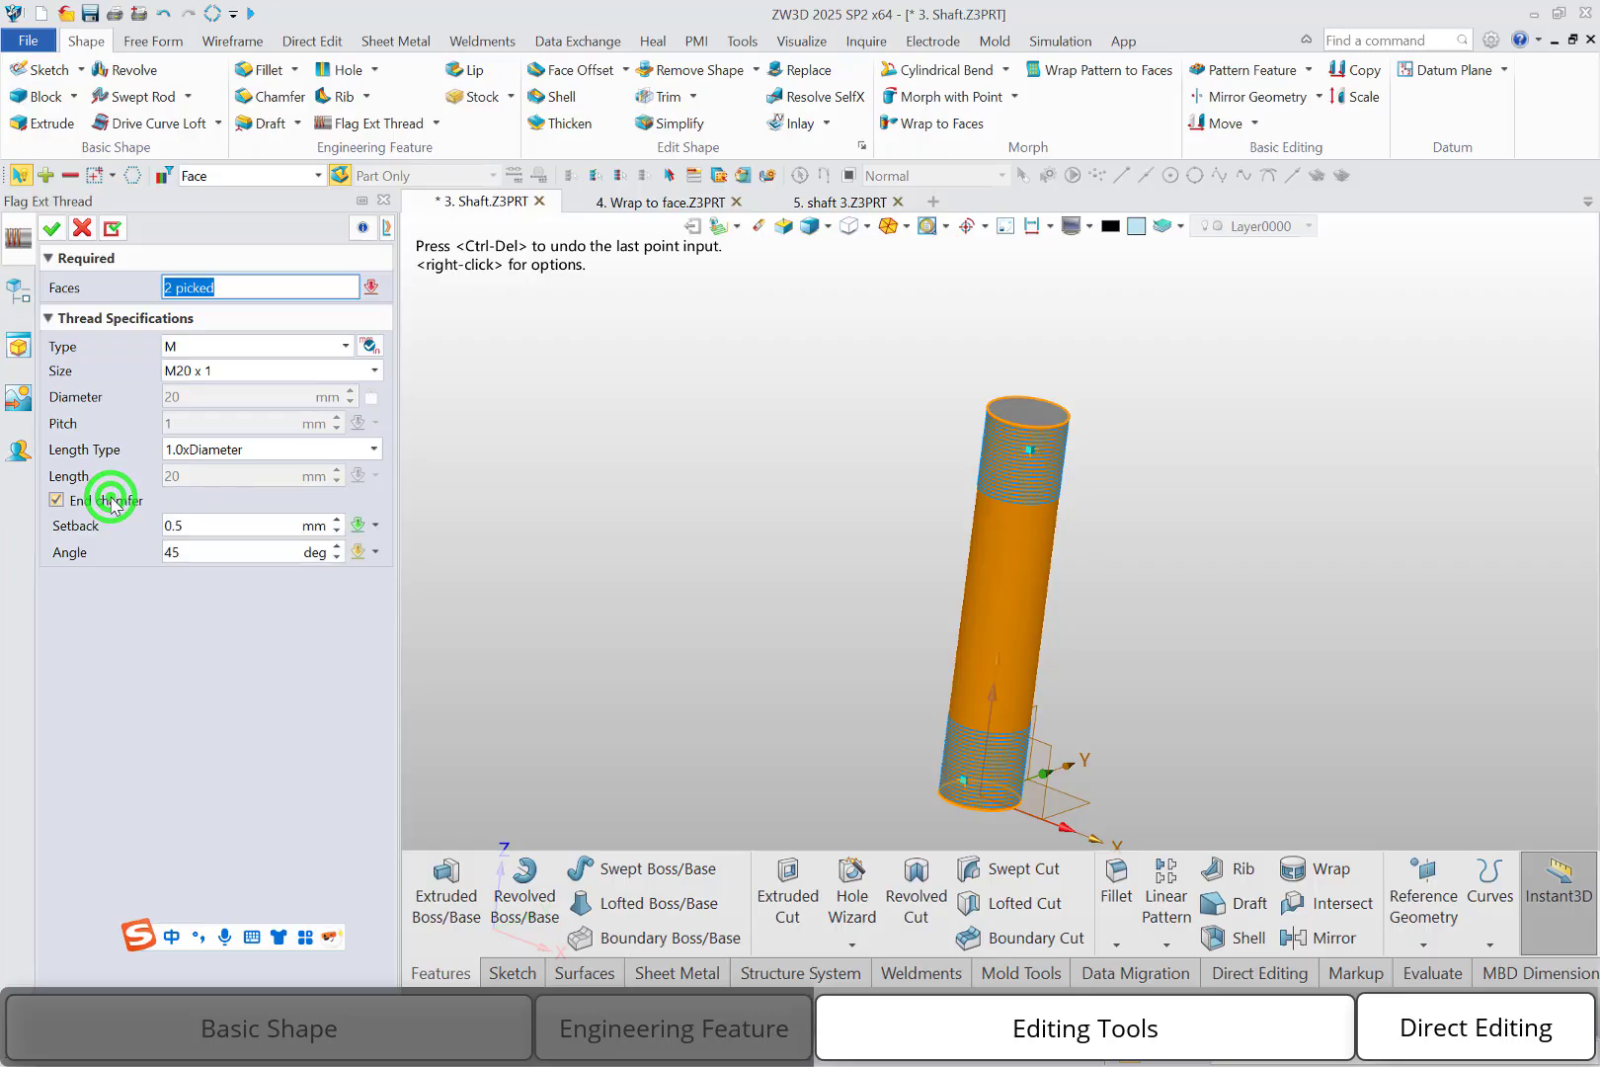
click(52, 228)
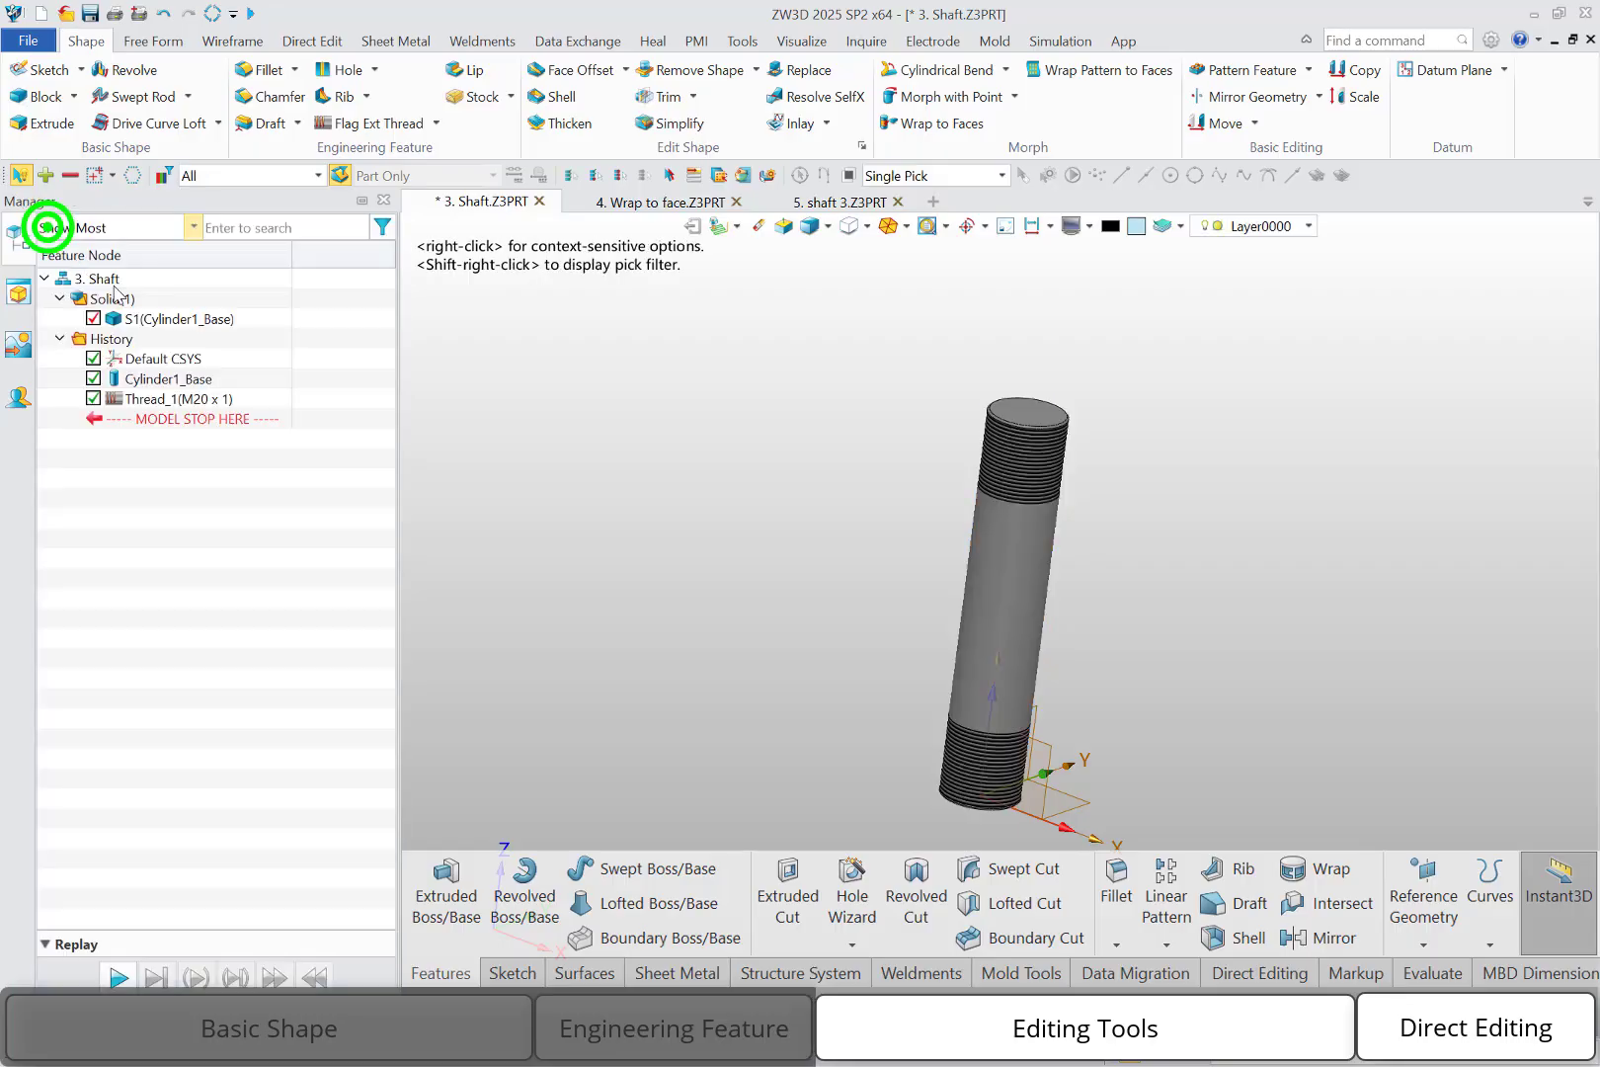
scroll(798, 511, up, 1)
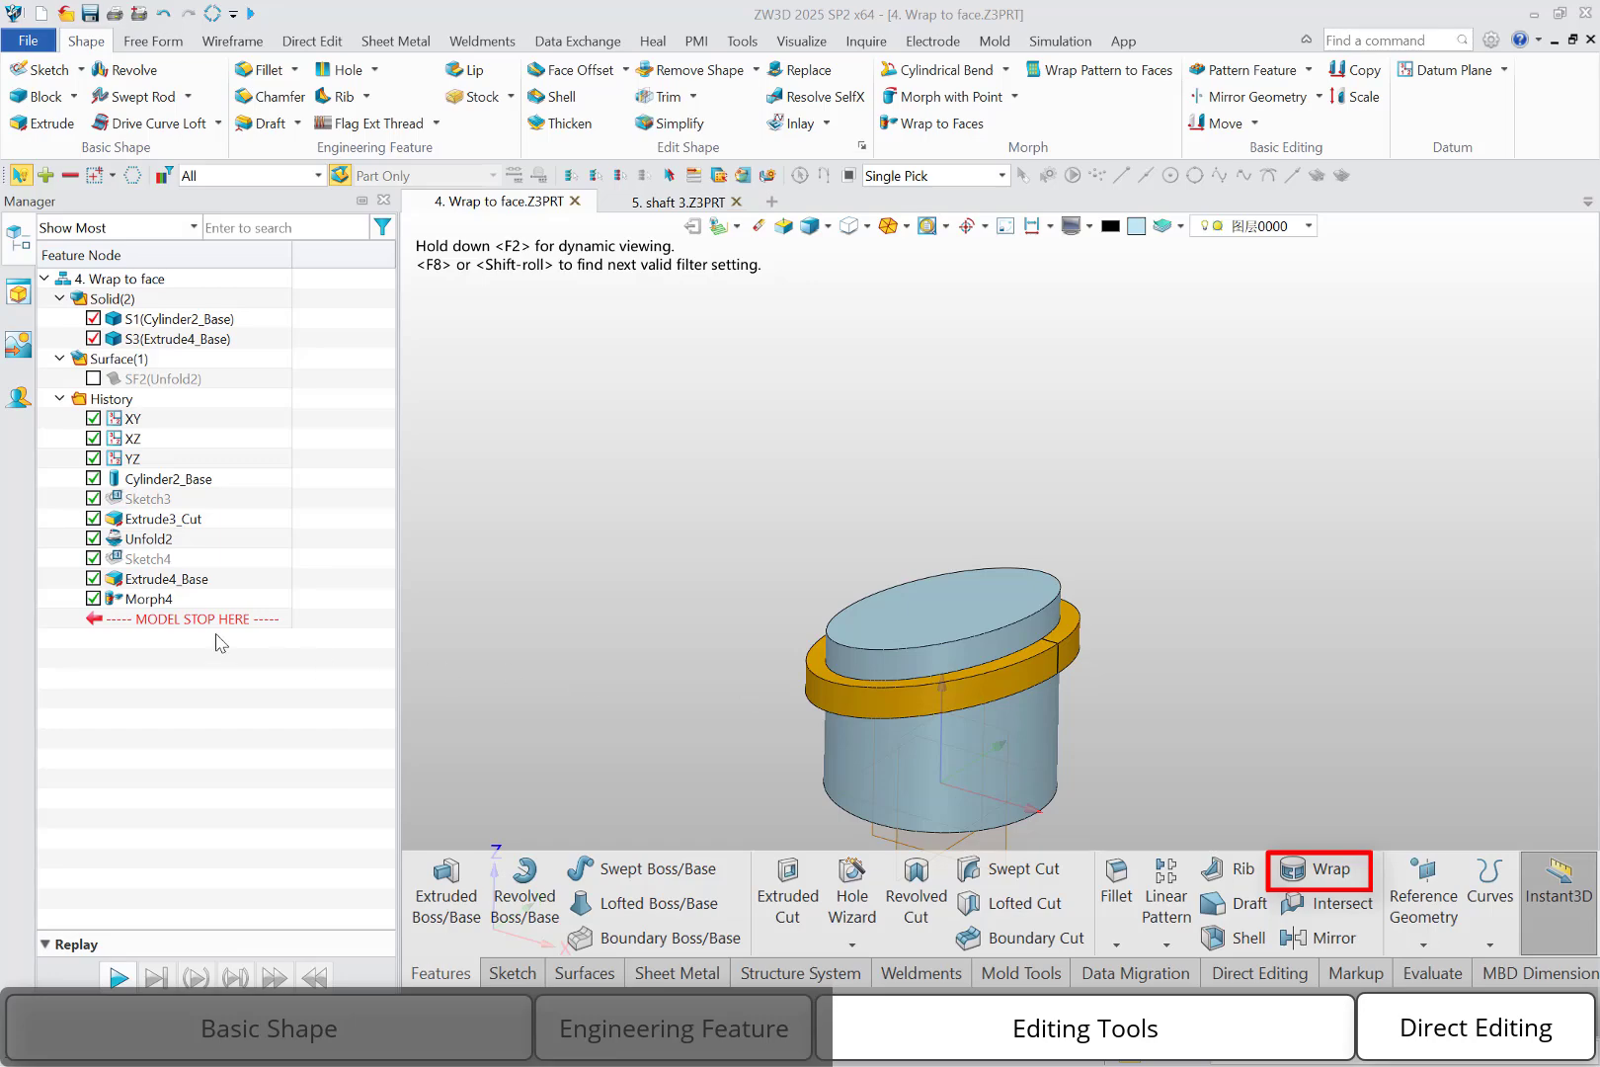
Roll the history back to just after Extrude3_Cut and unfold the cylinder's side face to a plane, with the origin at the seam's upper end.
drag(200, 618, 206, 535)
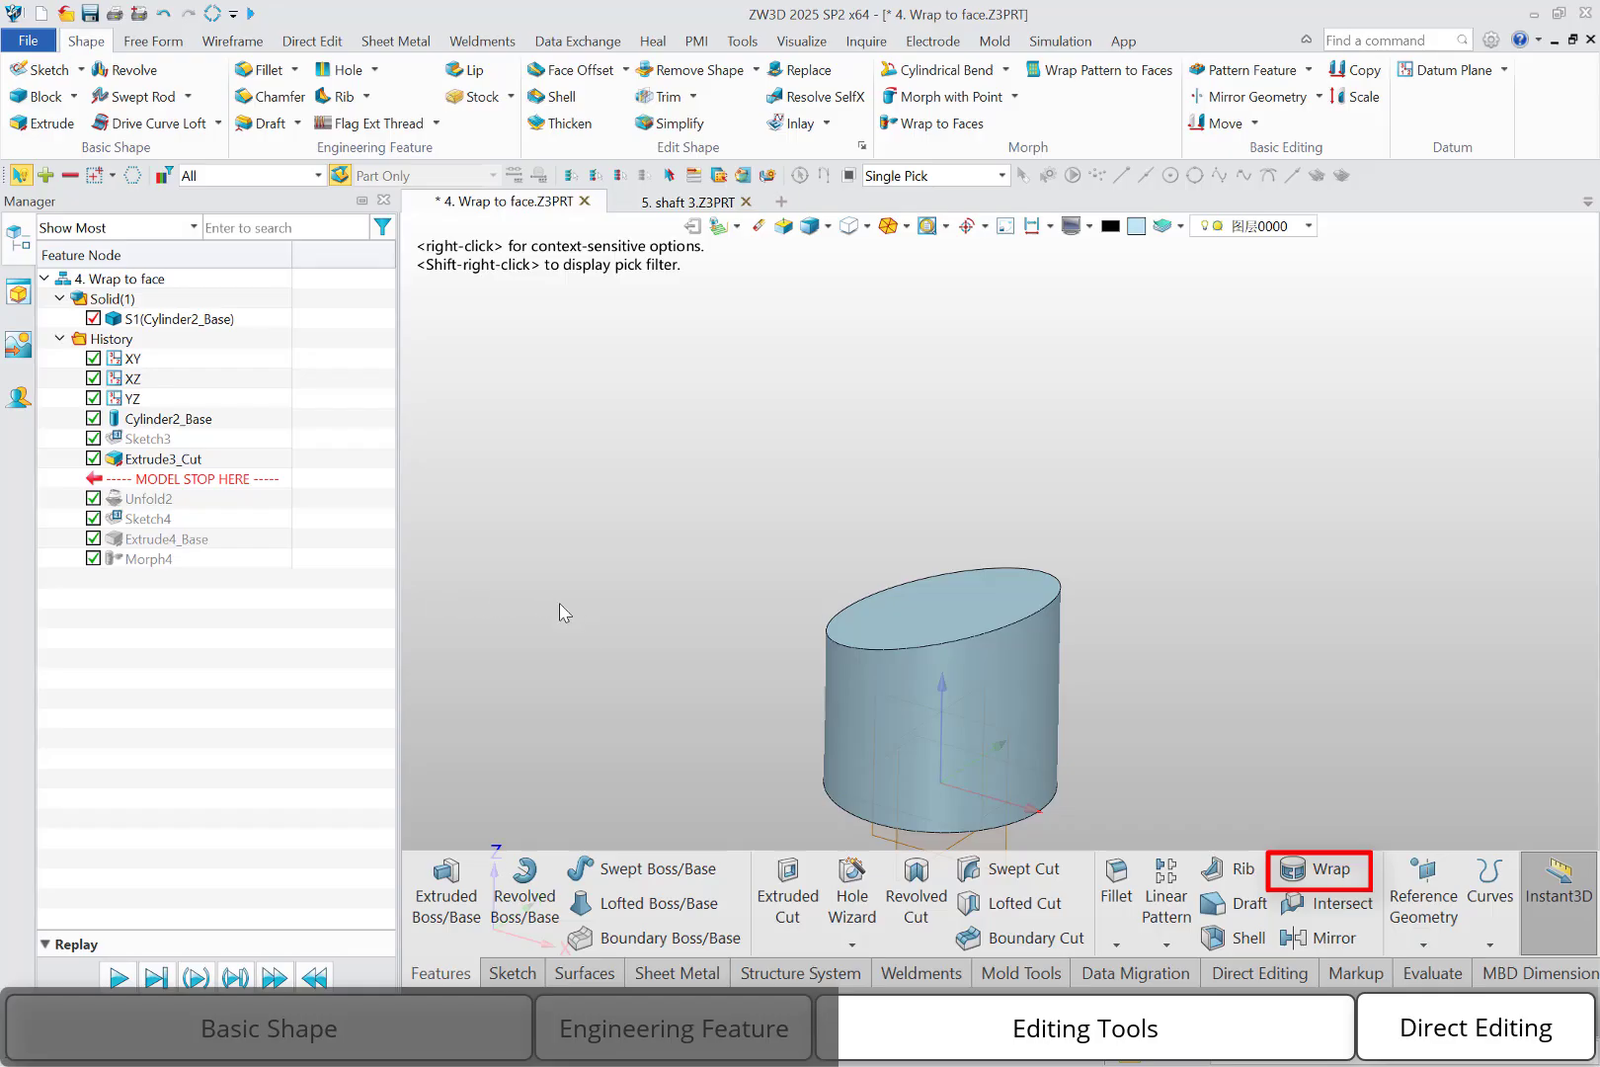
click(156, 41)
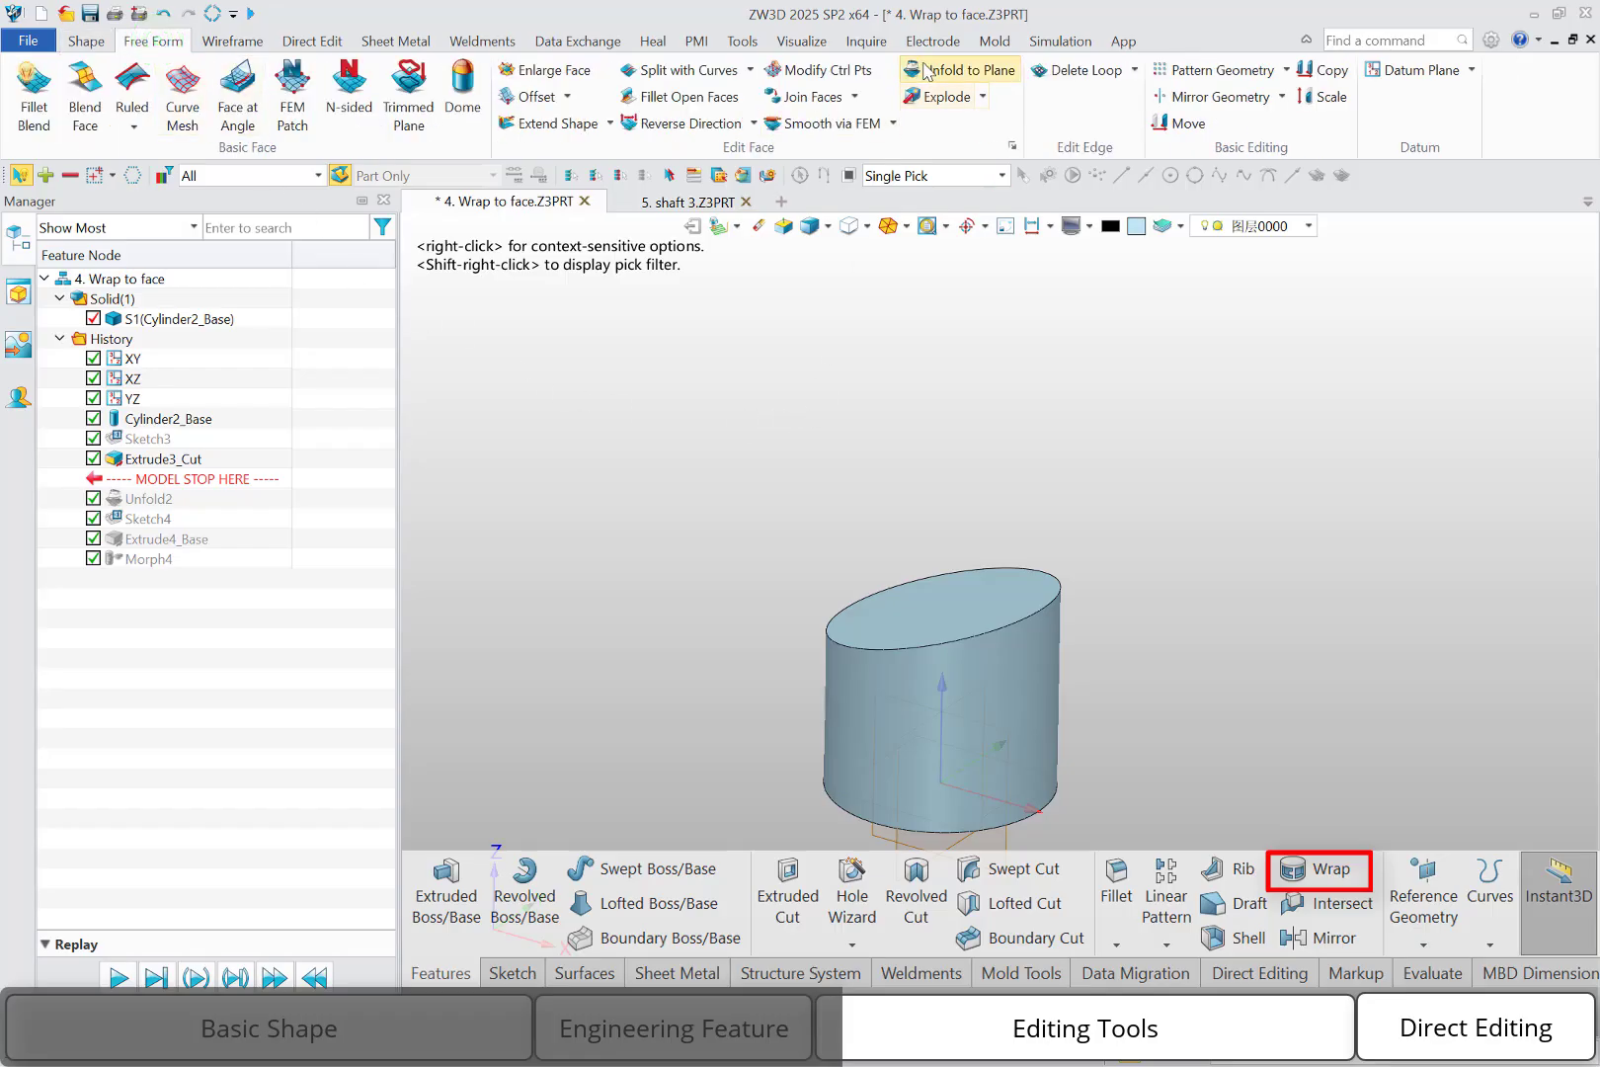
click(929, 70)
click(888, 743)
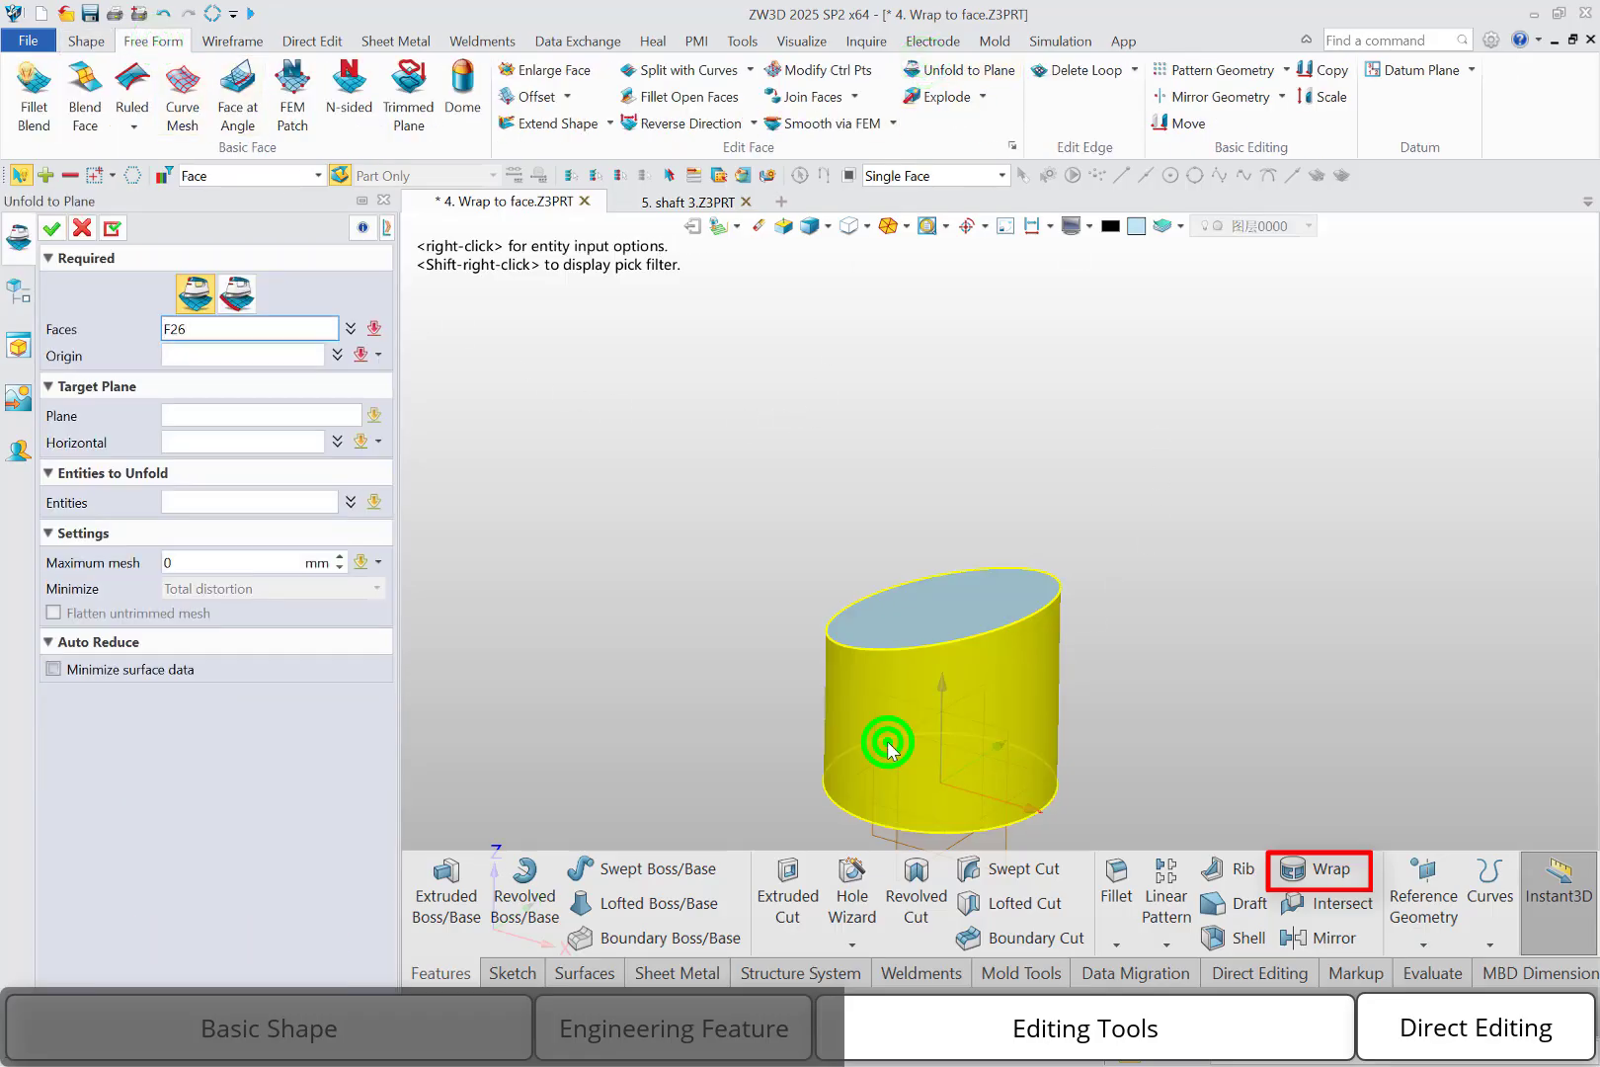
click(217, 353)
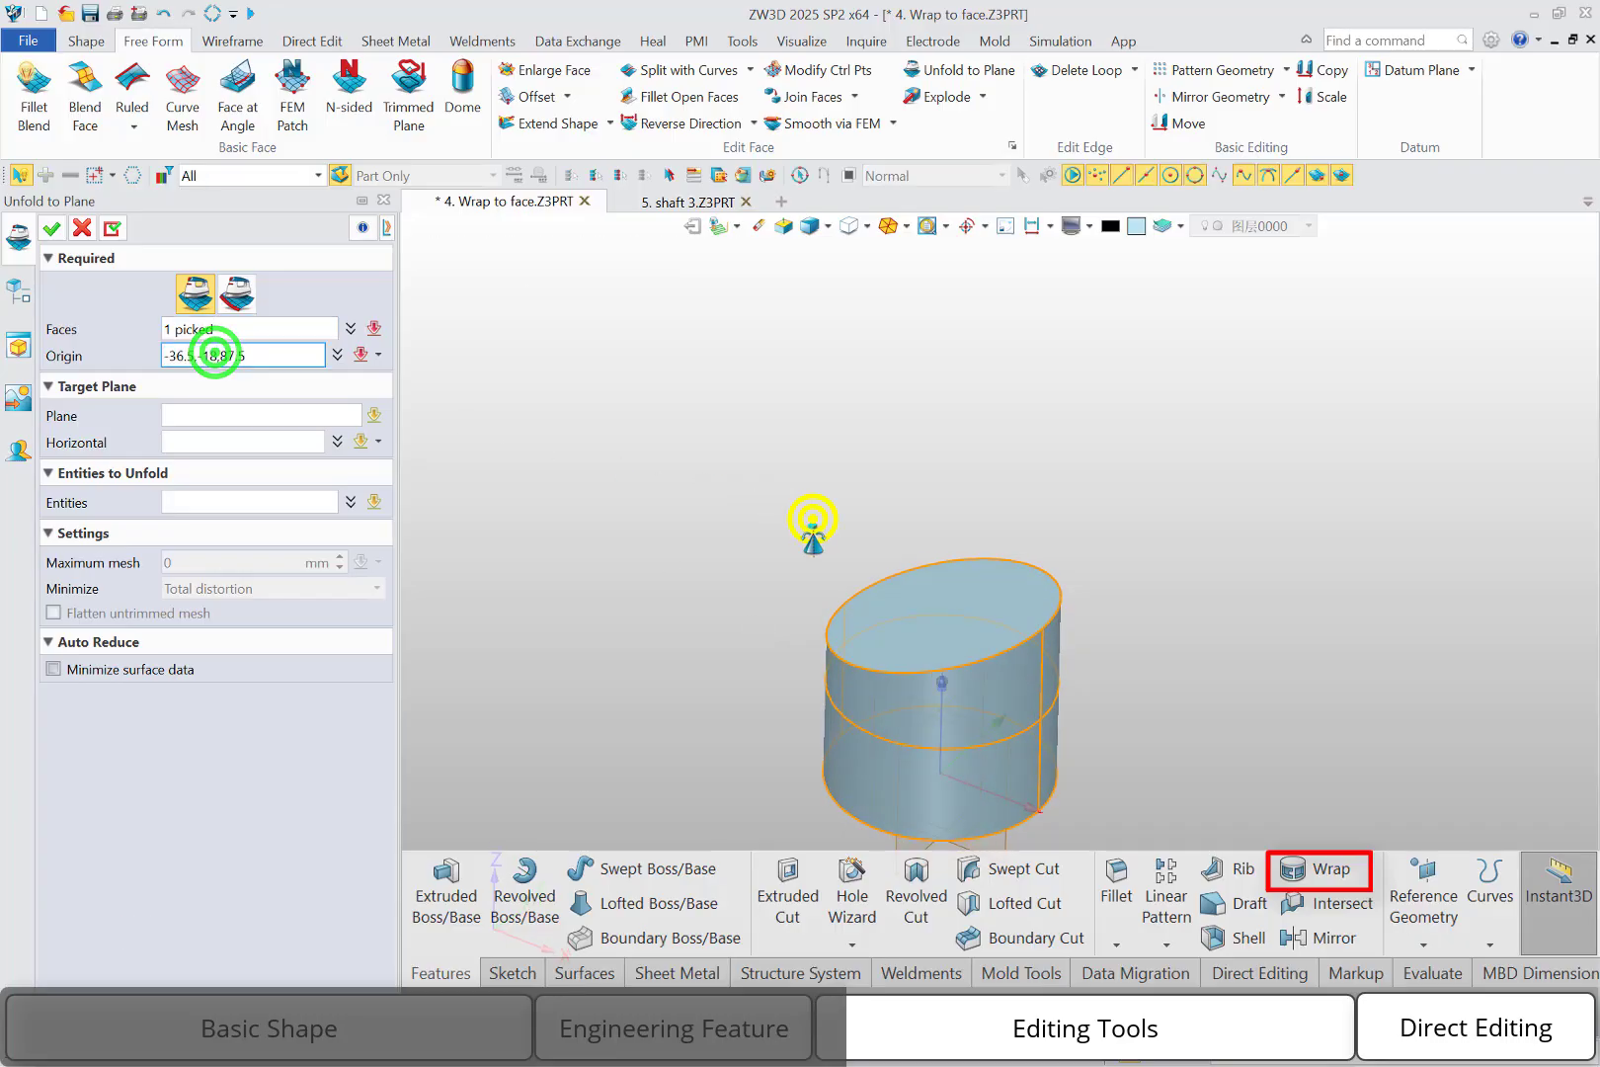
click(1044, 650)
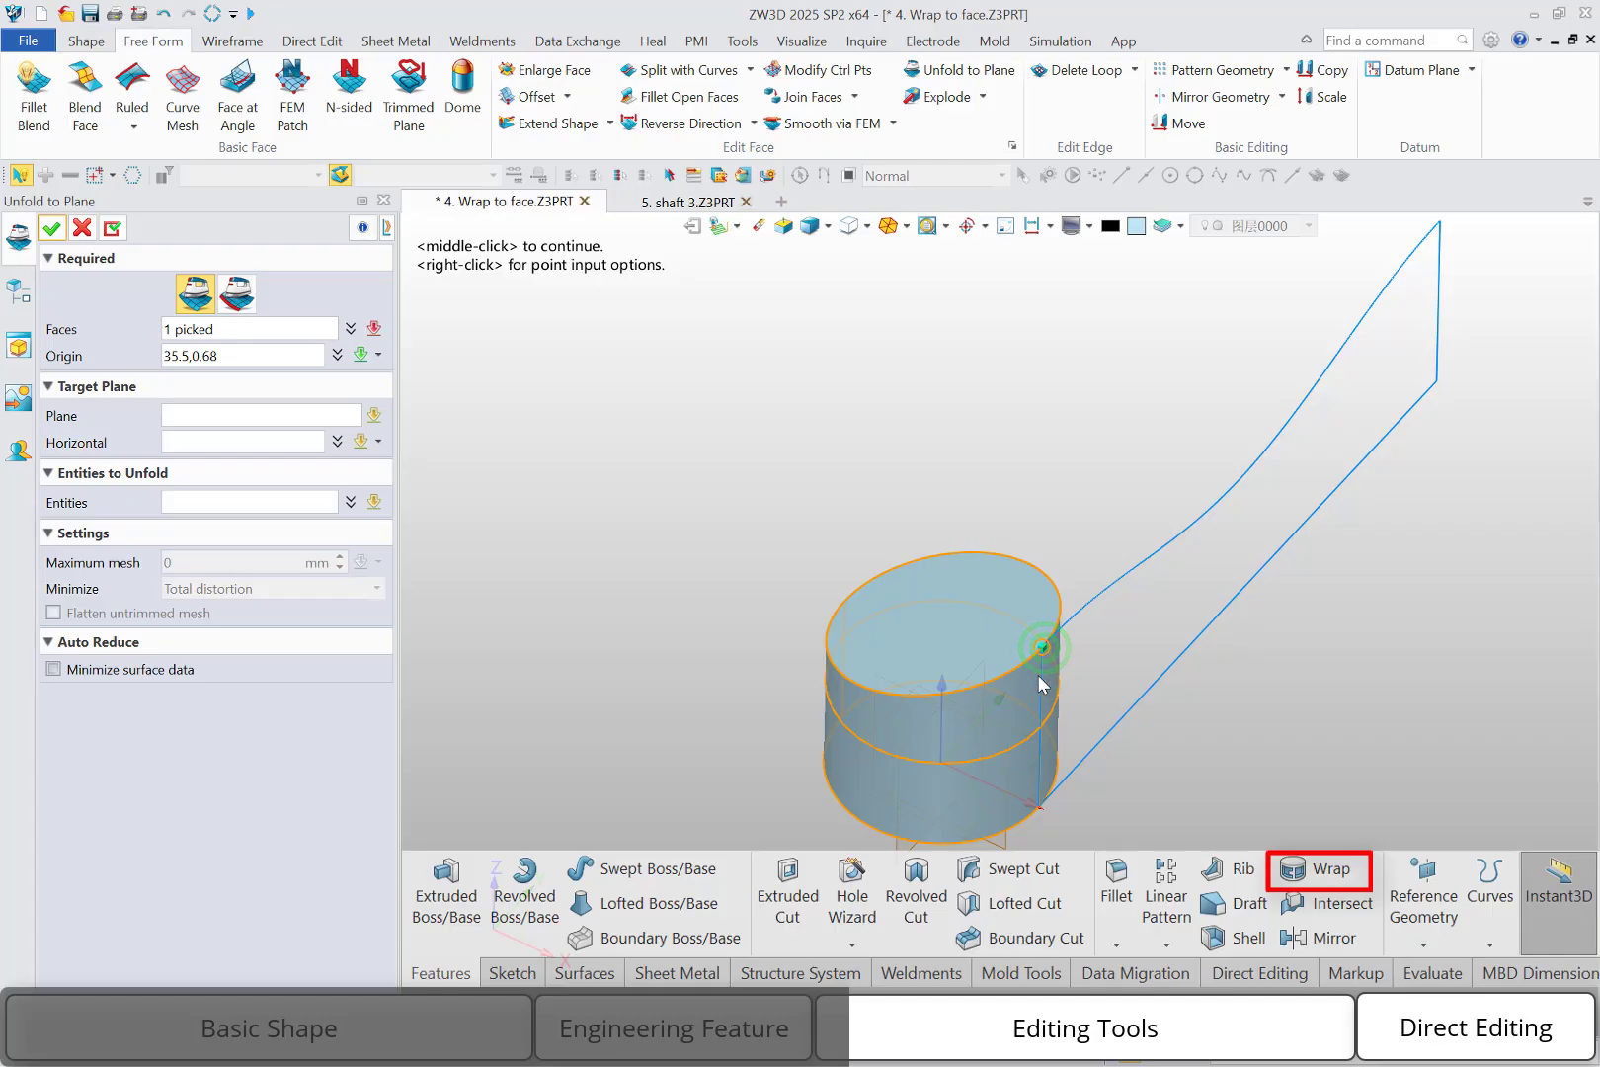
click(51, 231)
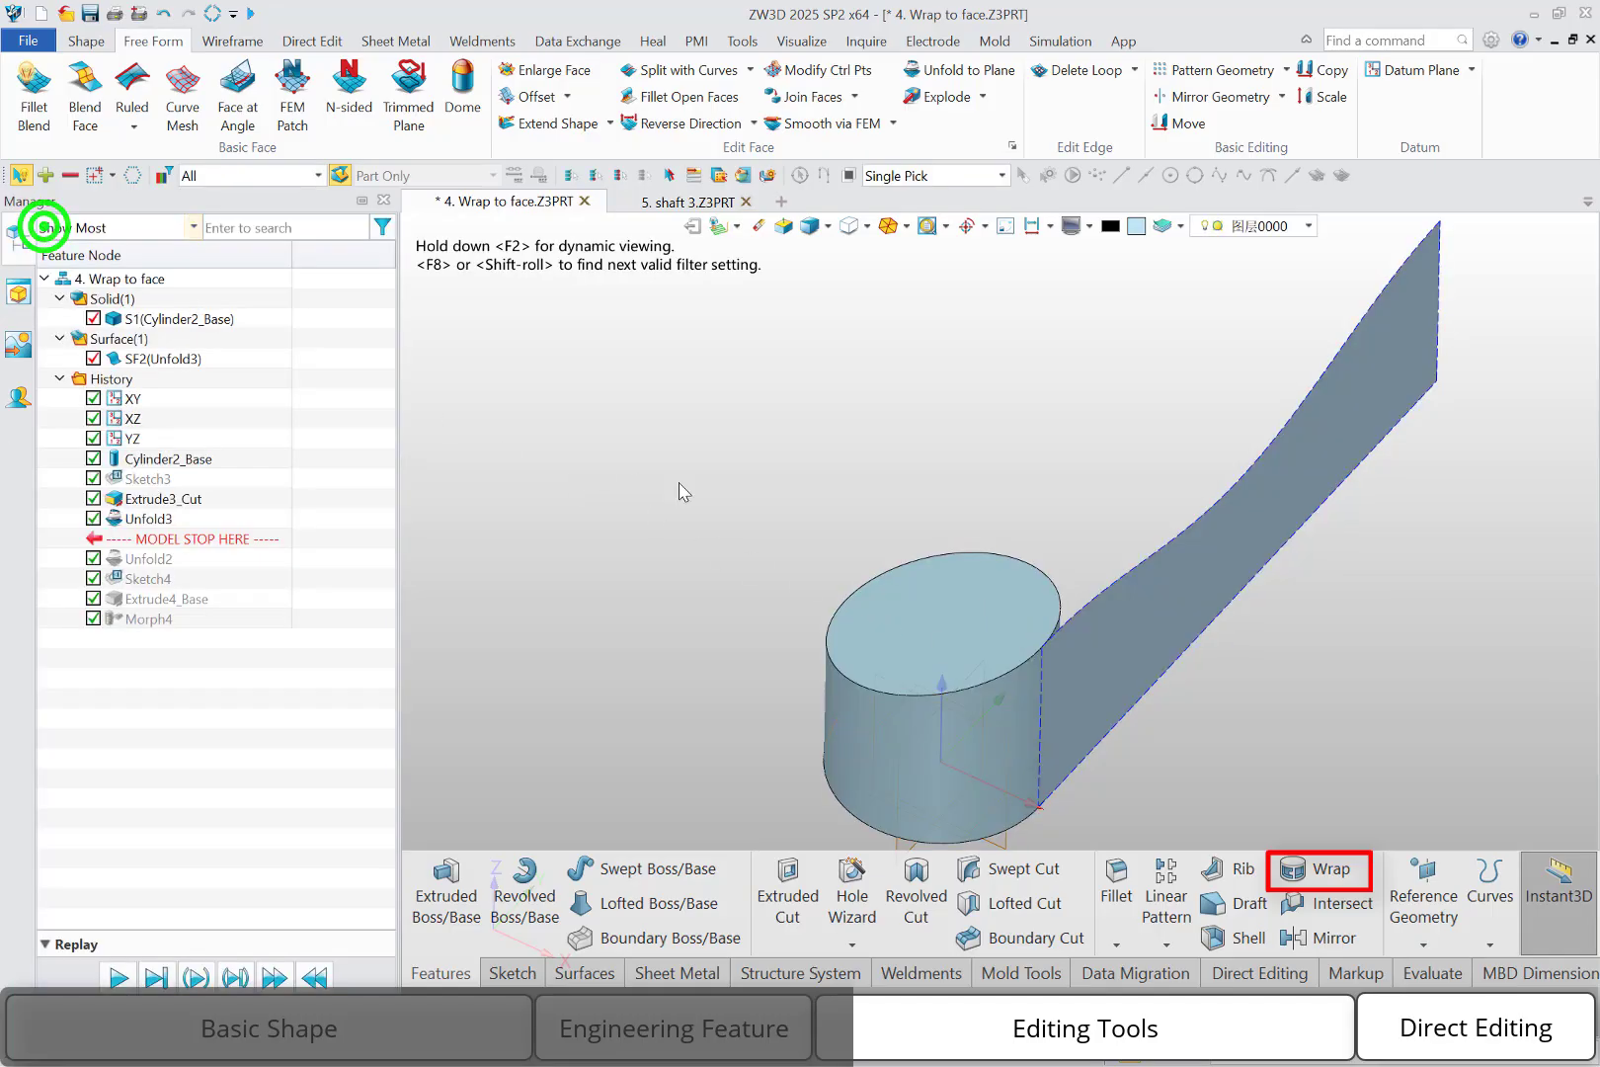
Open a new sketch on the flat unfolded face, using its default orientation.
middle_drag(674, 456, 607, 450)
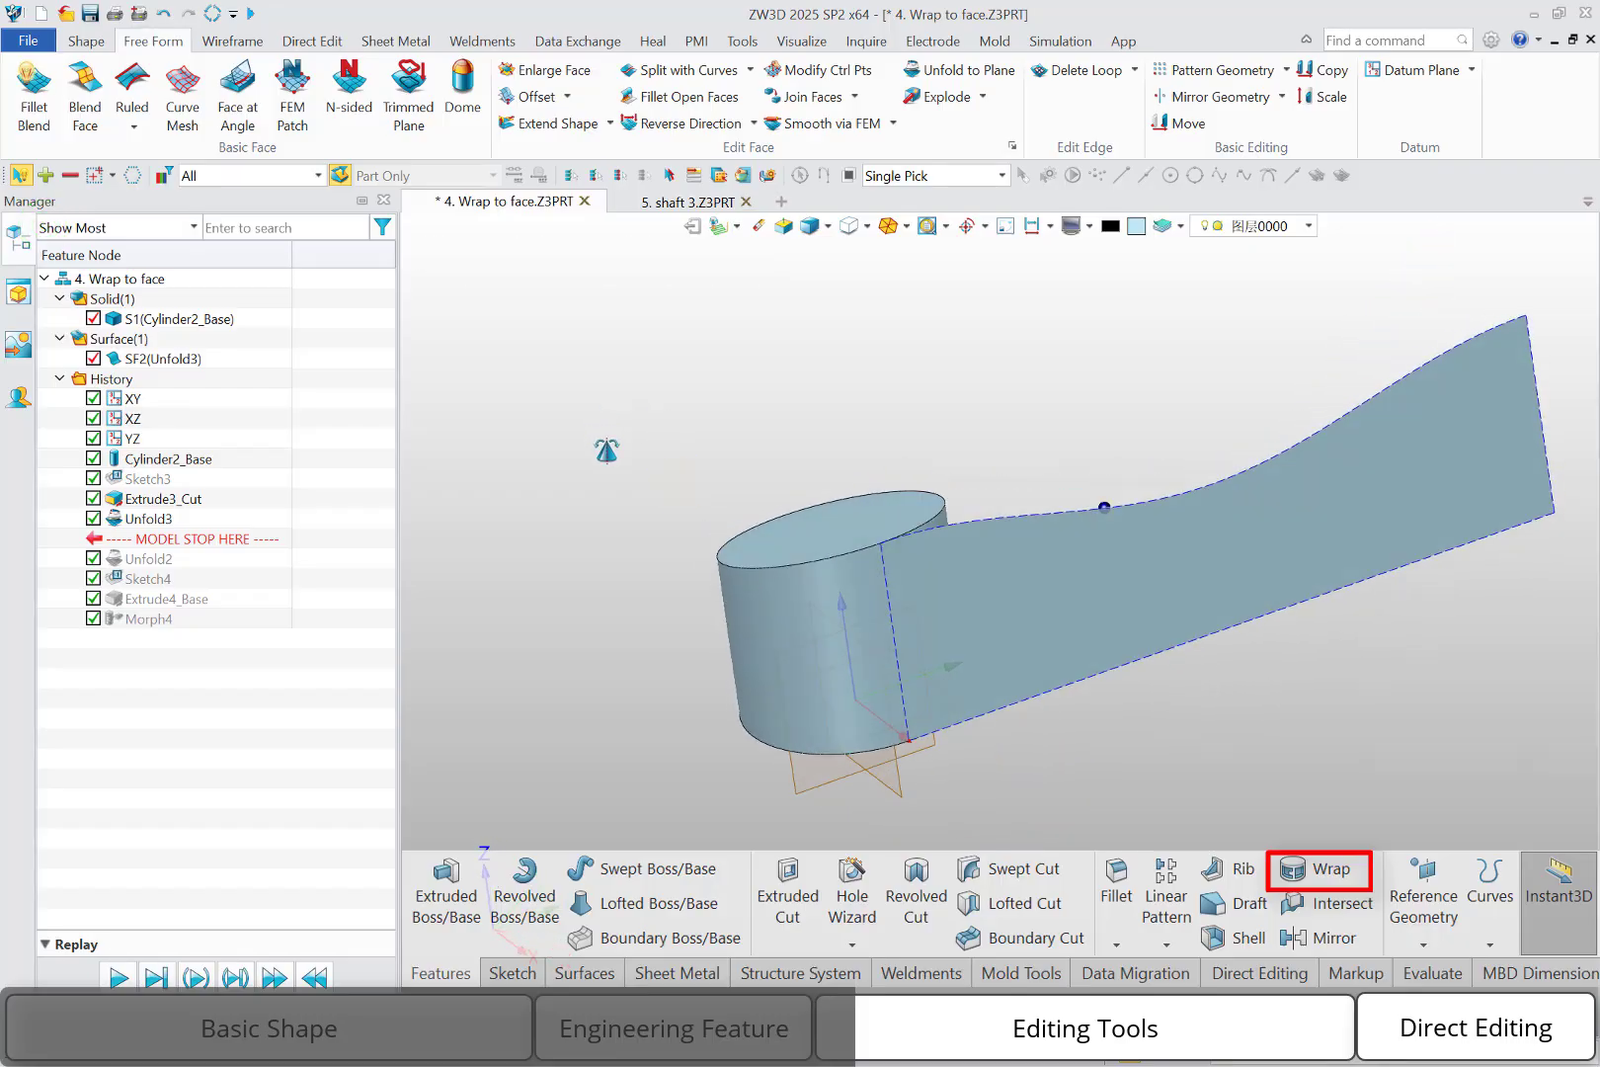
right_click(1017, 582)
click(1037, 567)
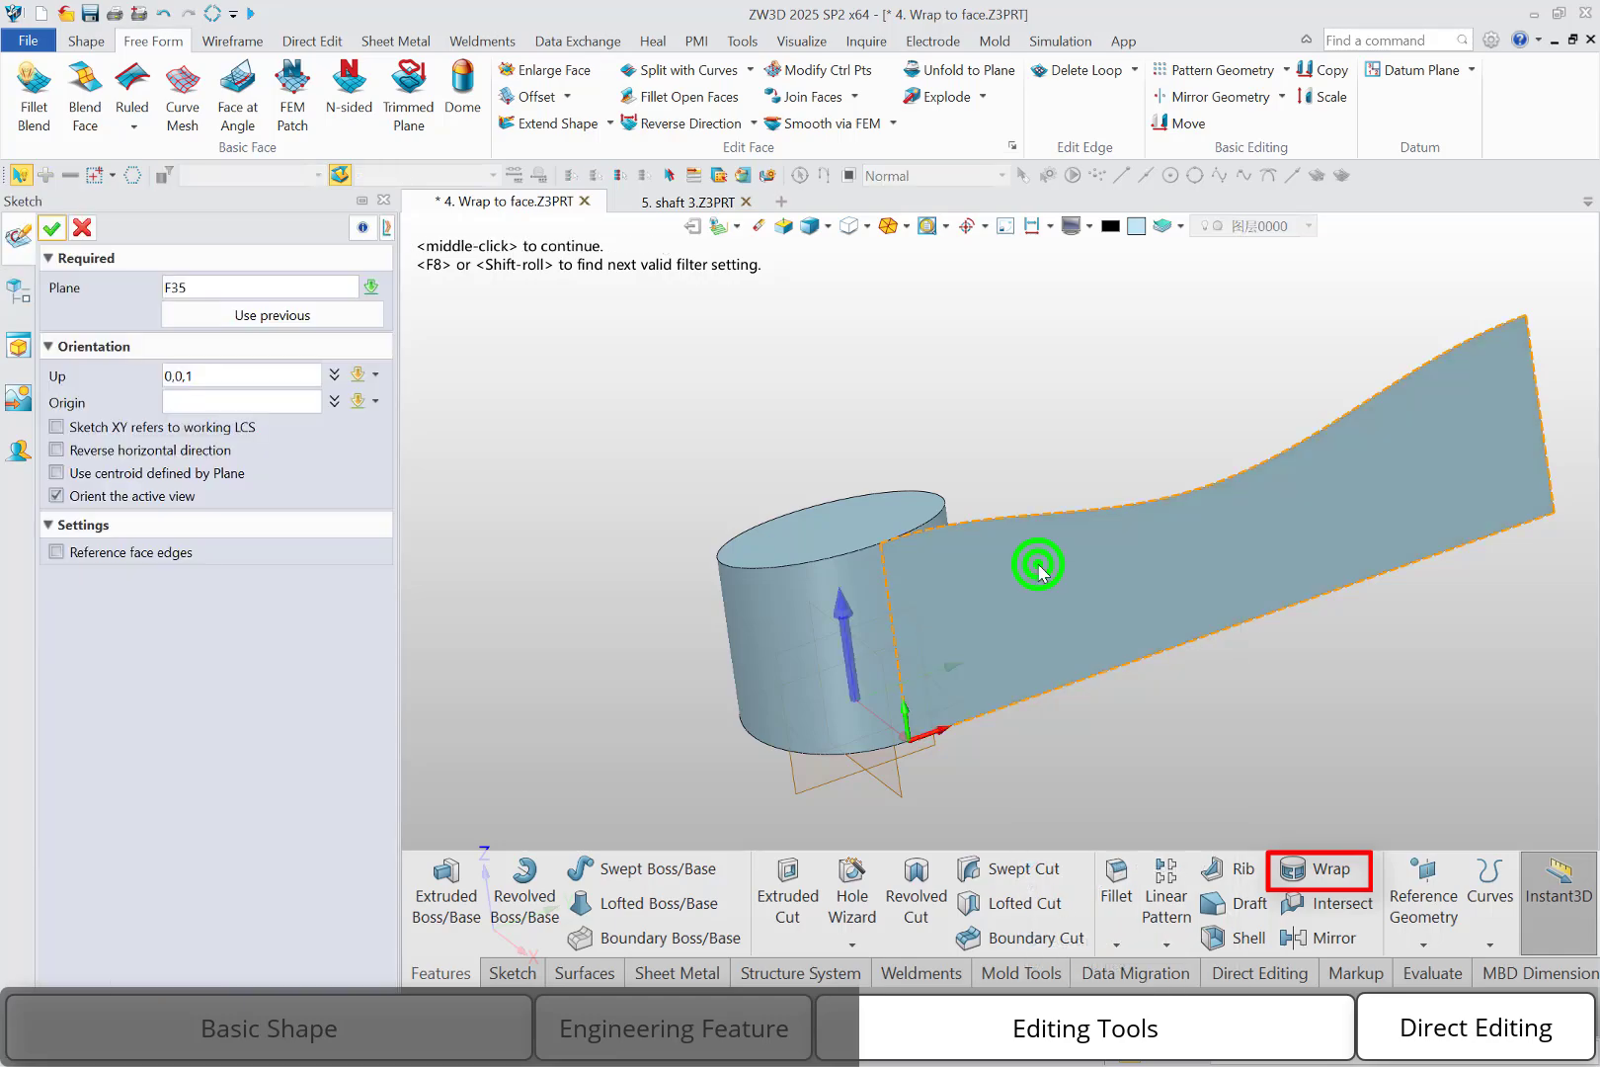
click(53, 225)
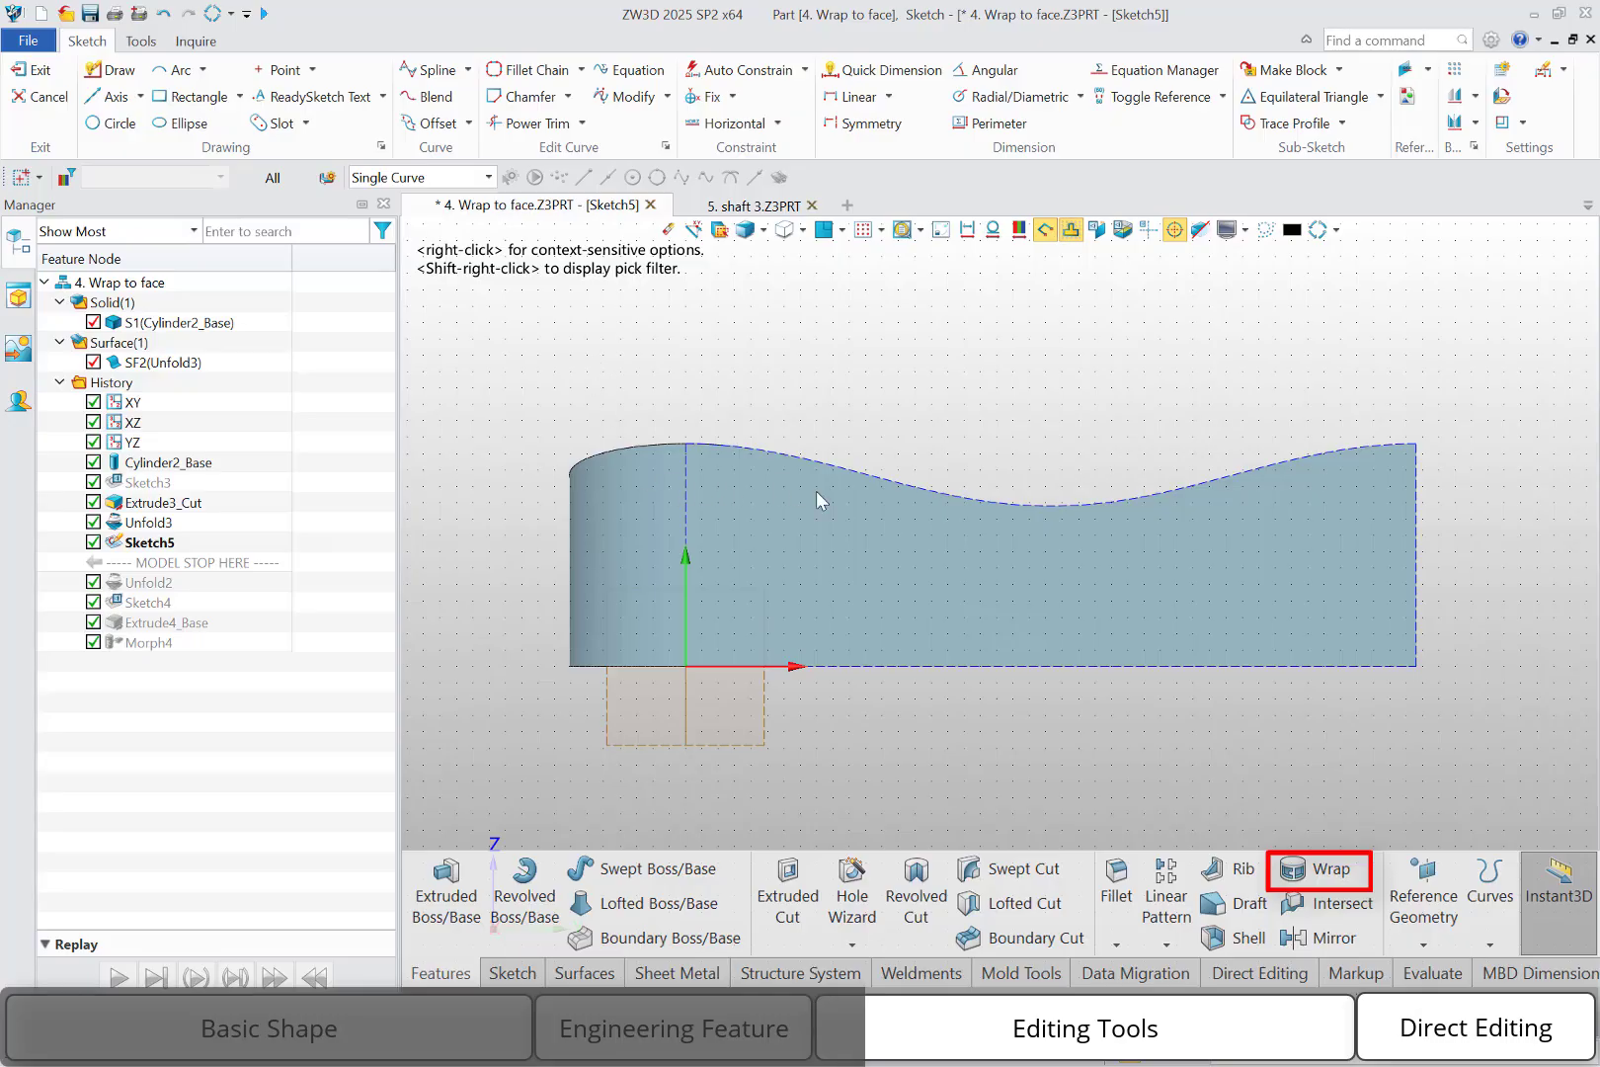
Offset the unfolded face's wavy upper edge inward by 10 mm with 2 copies.
click(422, 123)
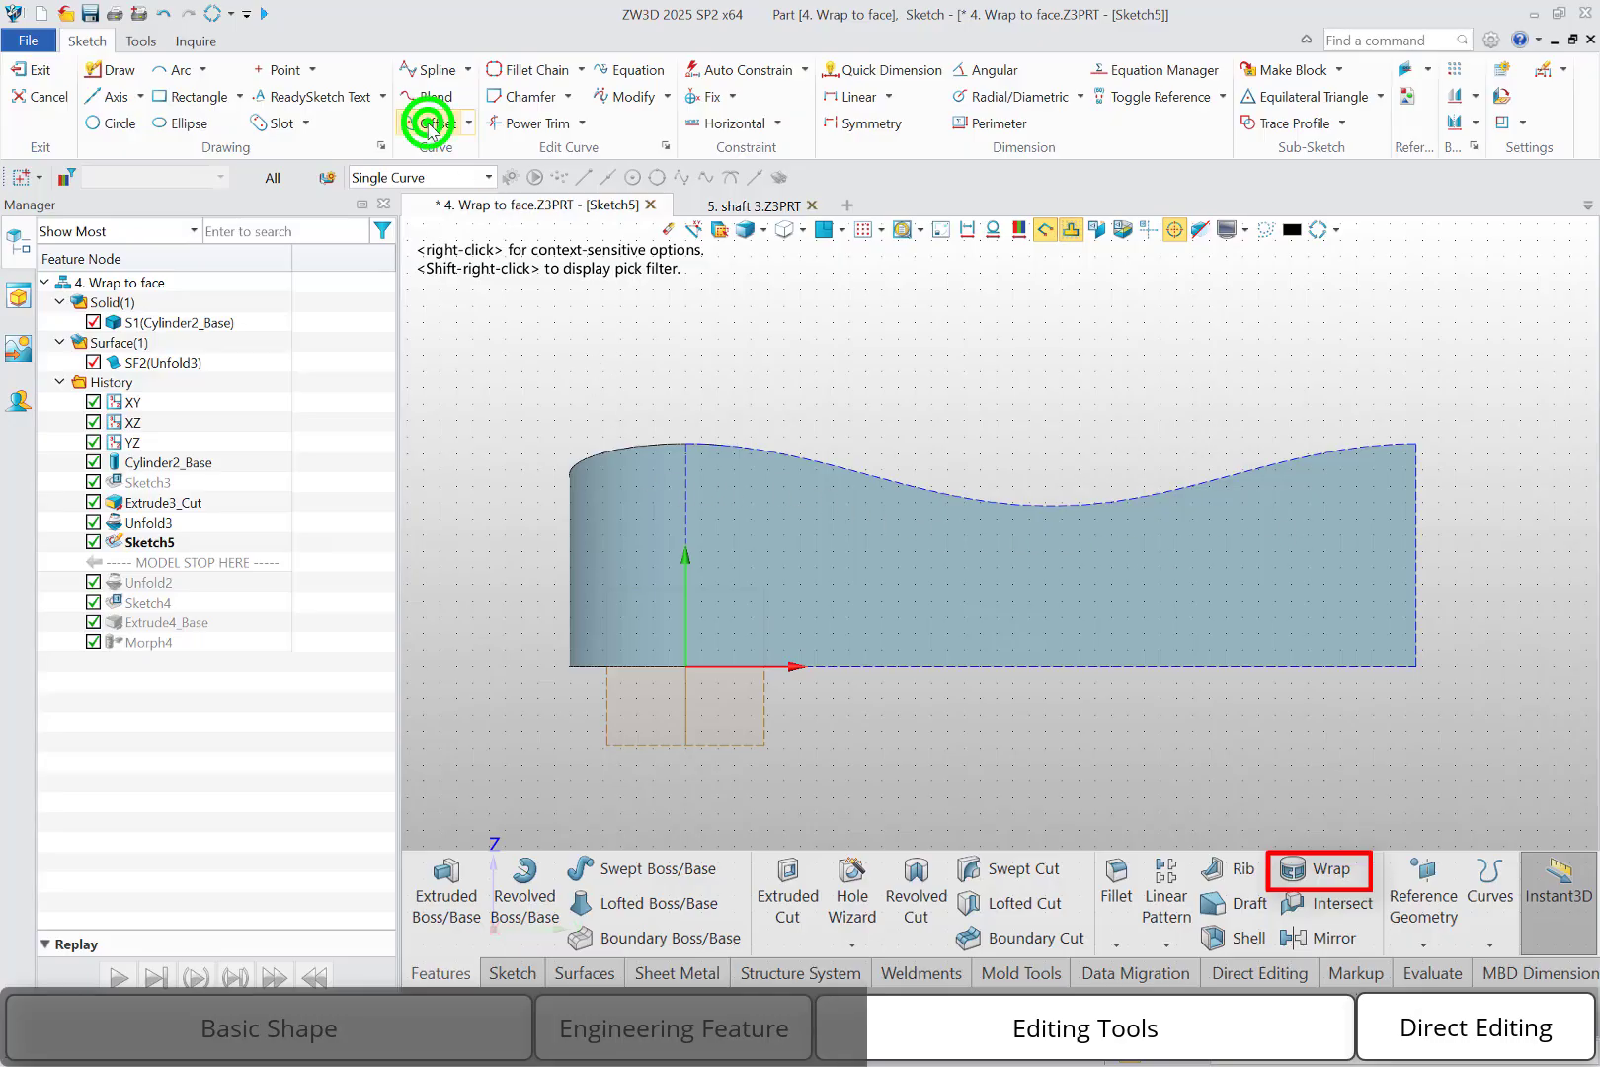
click(872, 481)
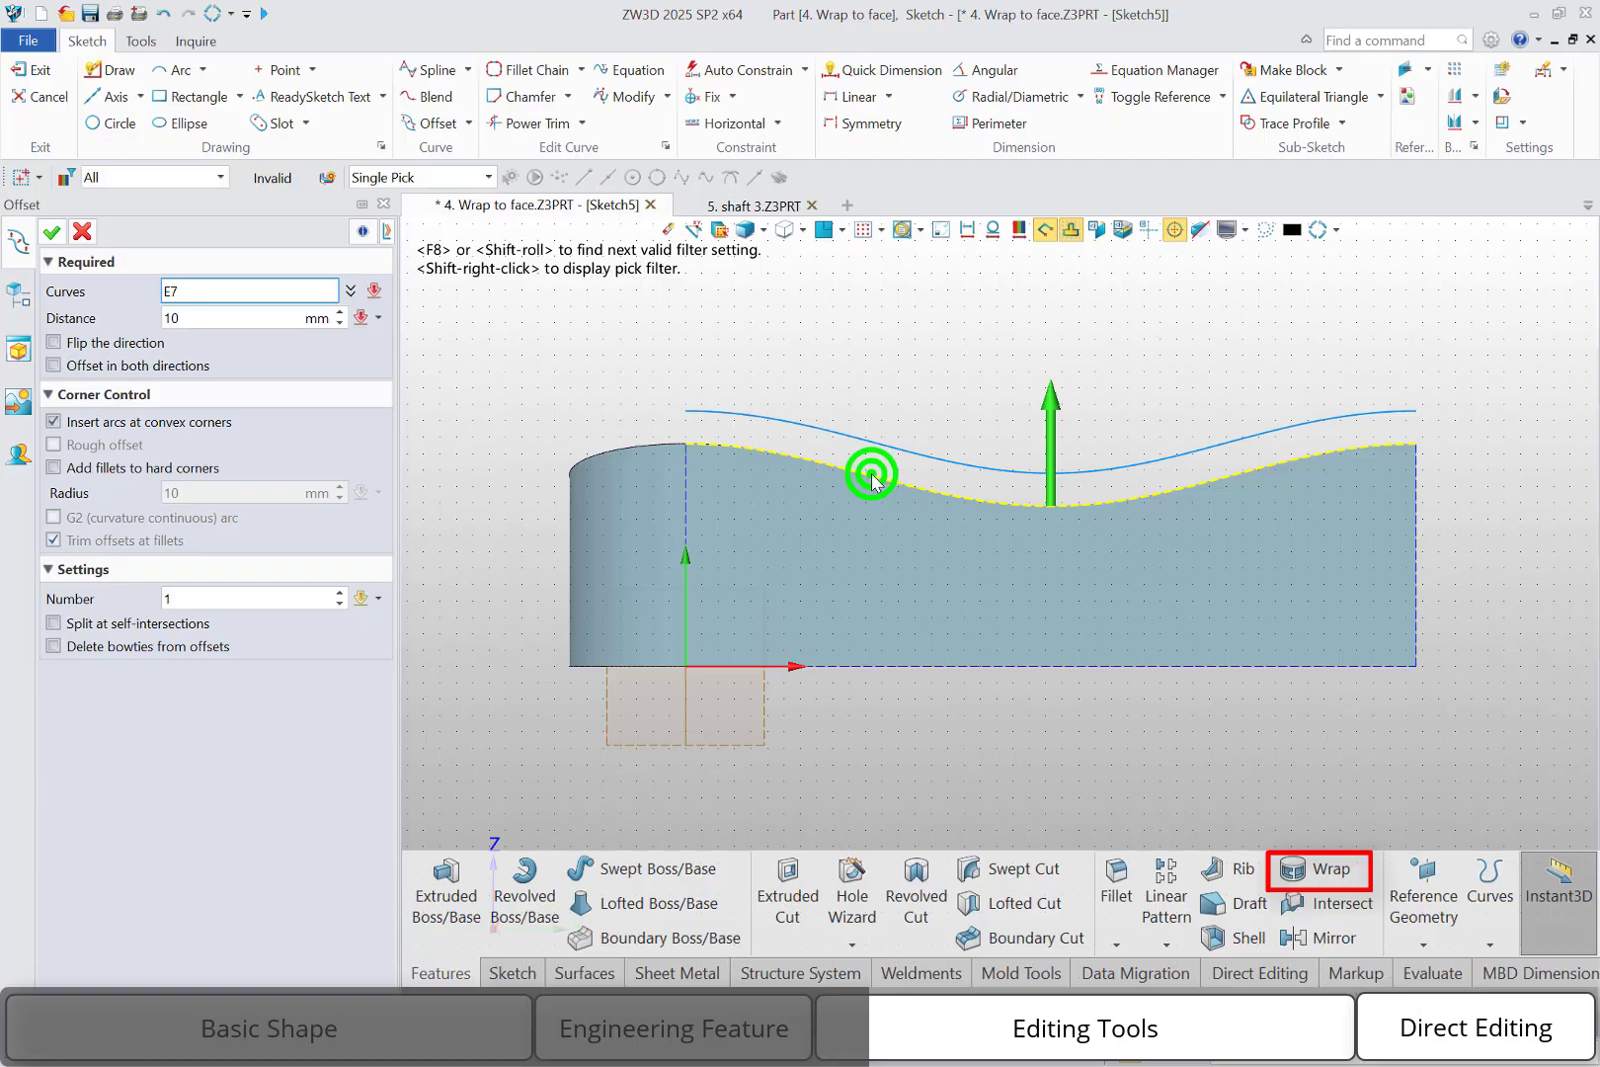
click(1047, 434)
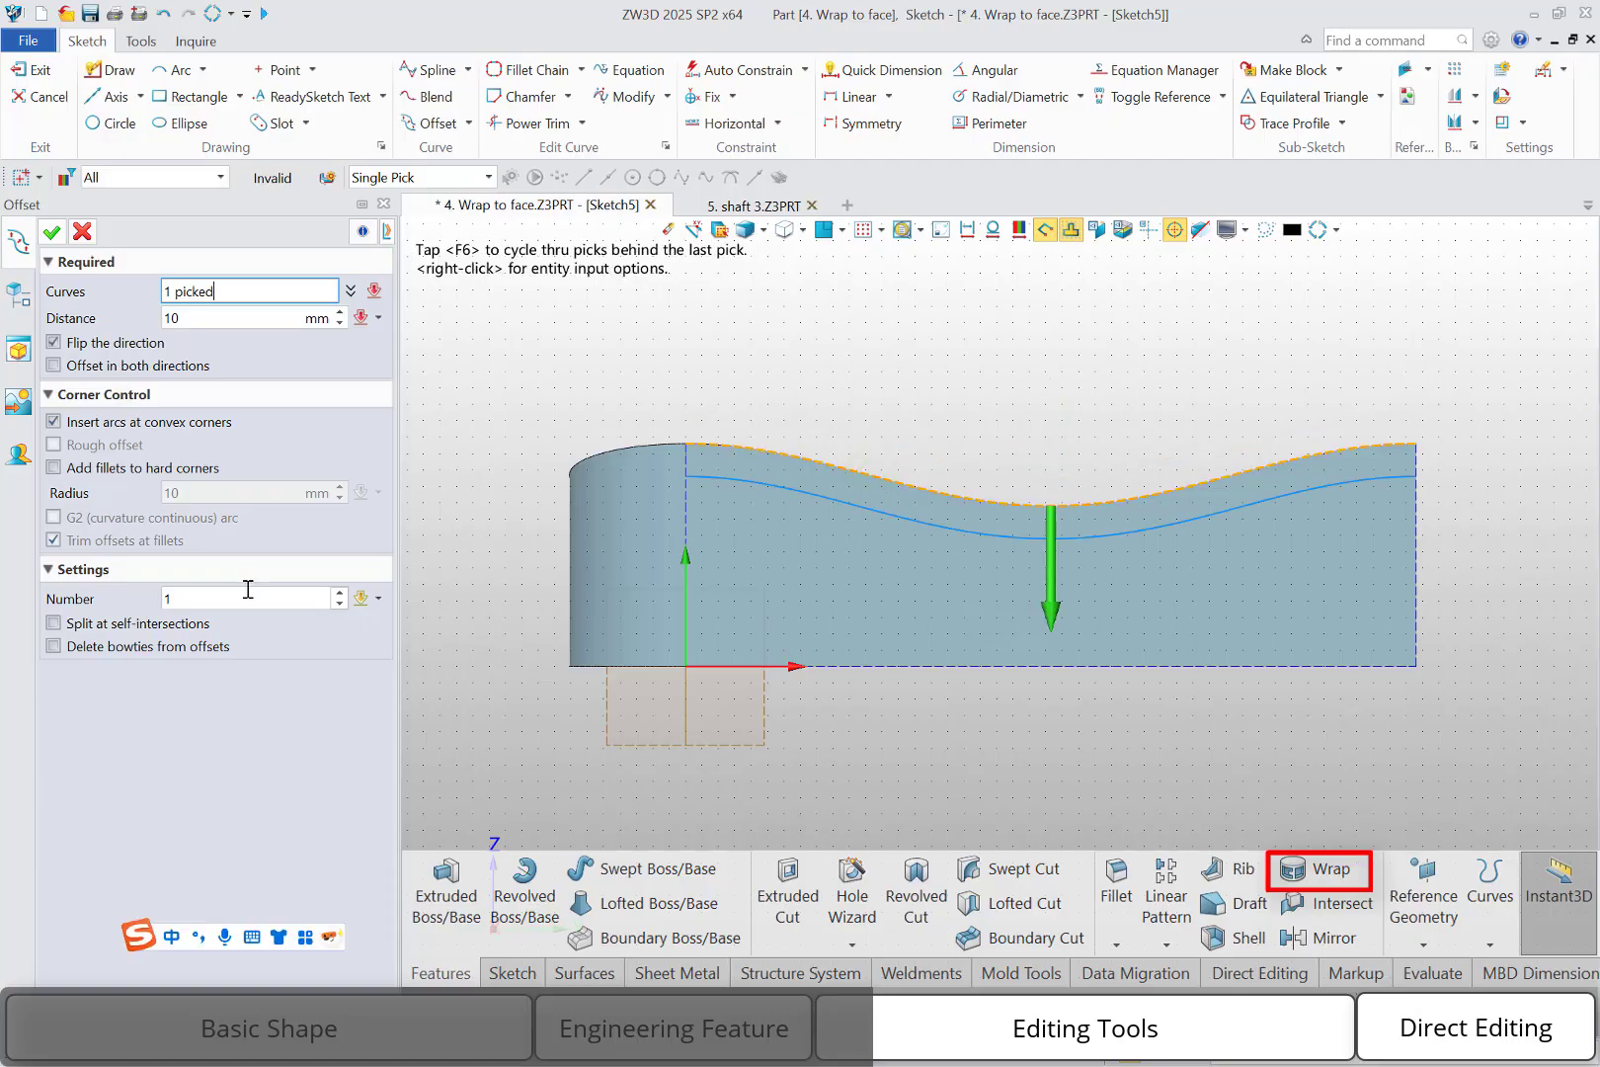
click(339, 592)
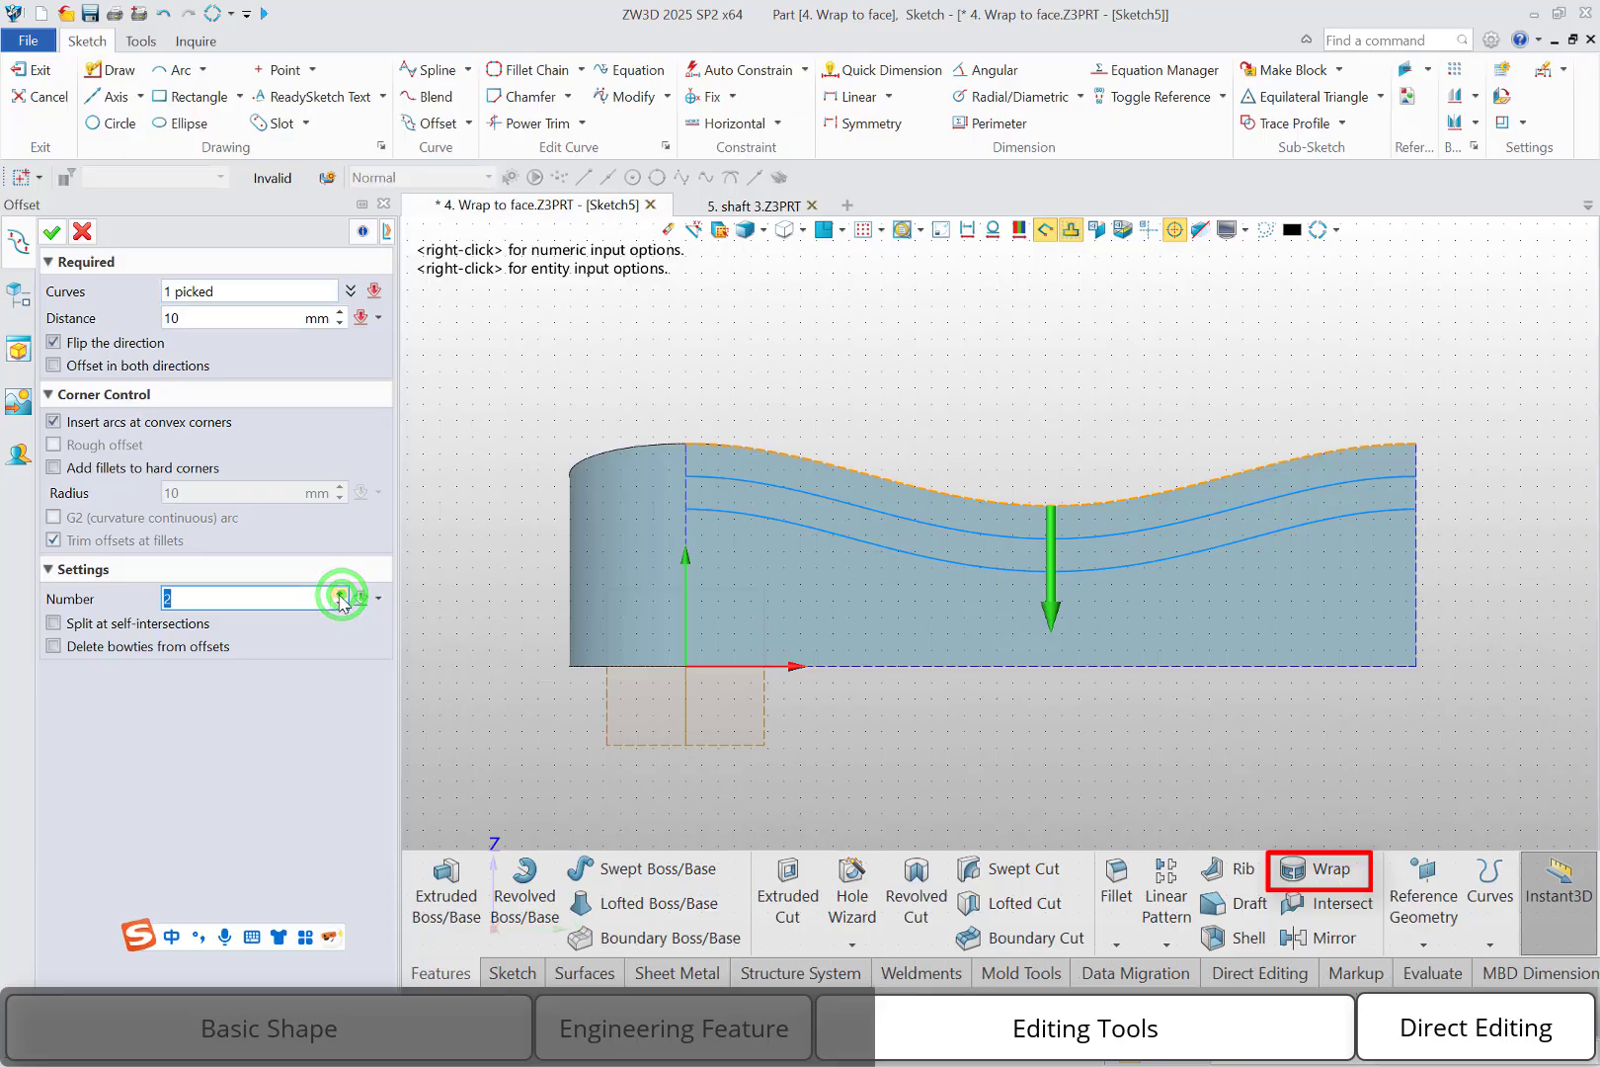
click(52, 231)
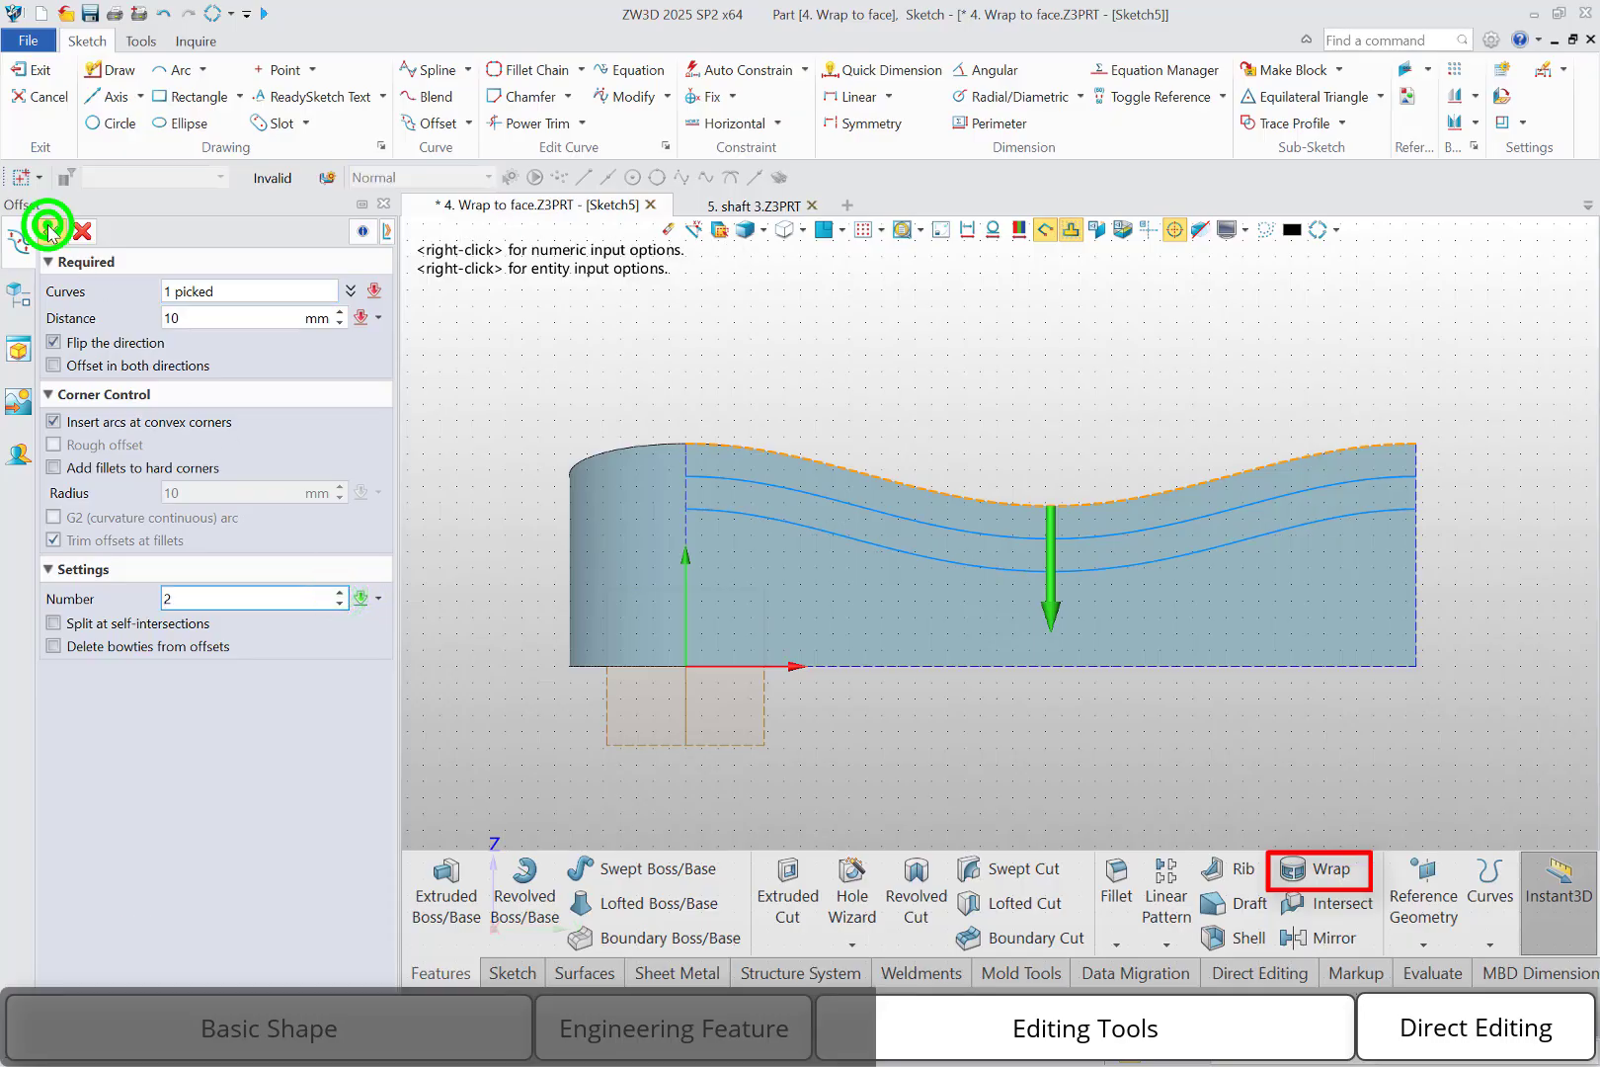
click(84, 233)
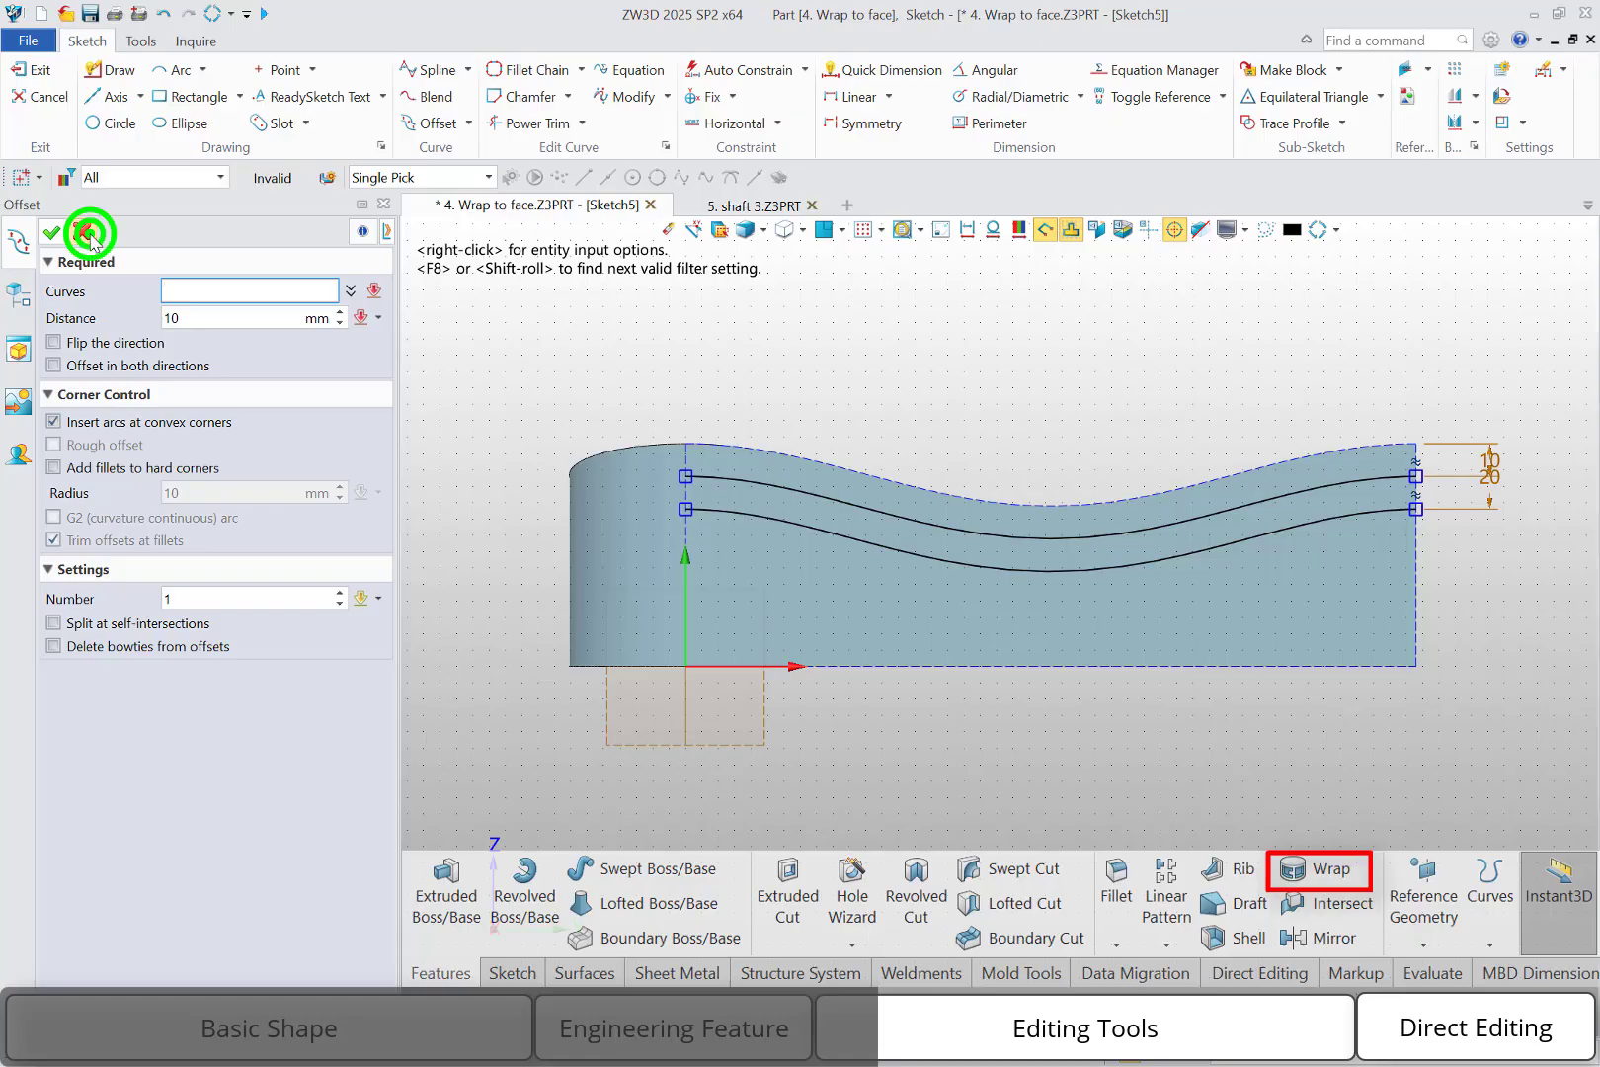
Close both ends of the two offset curves with lines to form a strip profile, and exit the sketch.
click(112, 68)
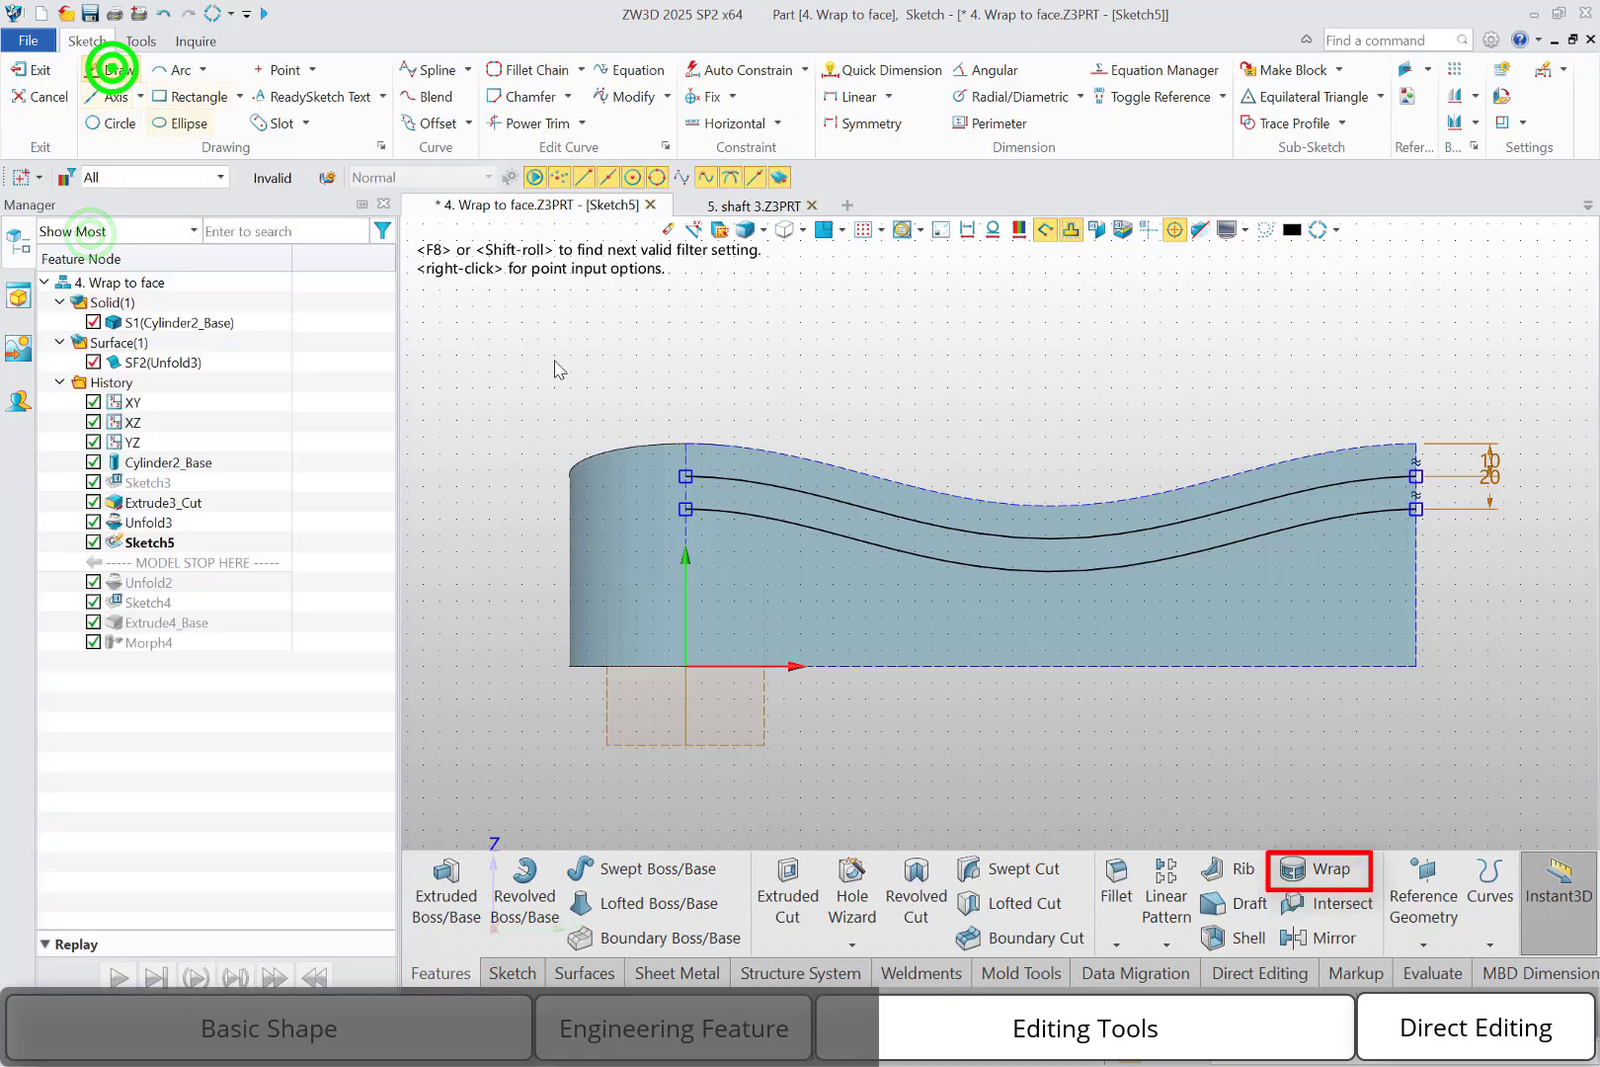
click(685, 476)
click(686, 508)
middle_click(926, 425)
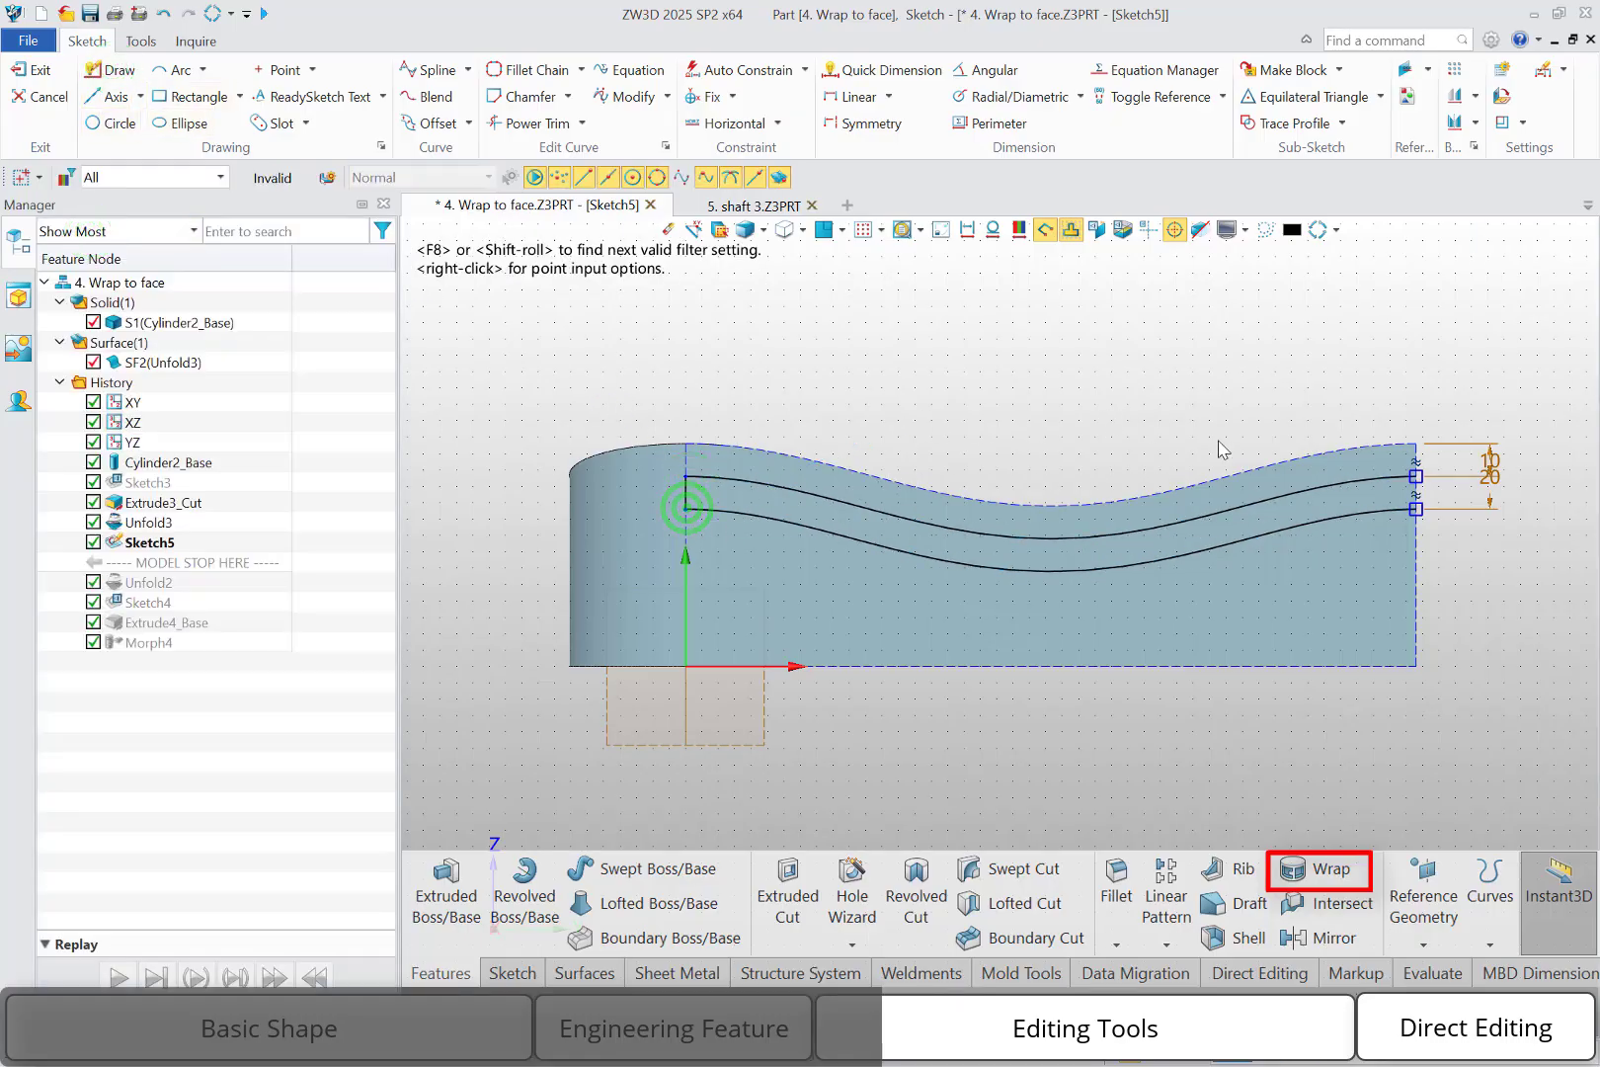
click(1422, 476)
click(1417, 509)
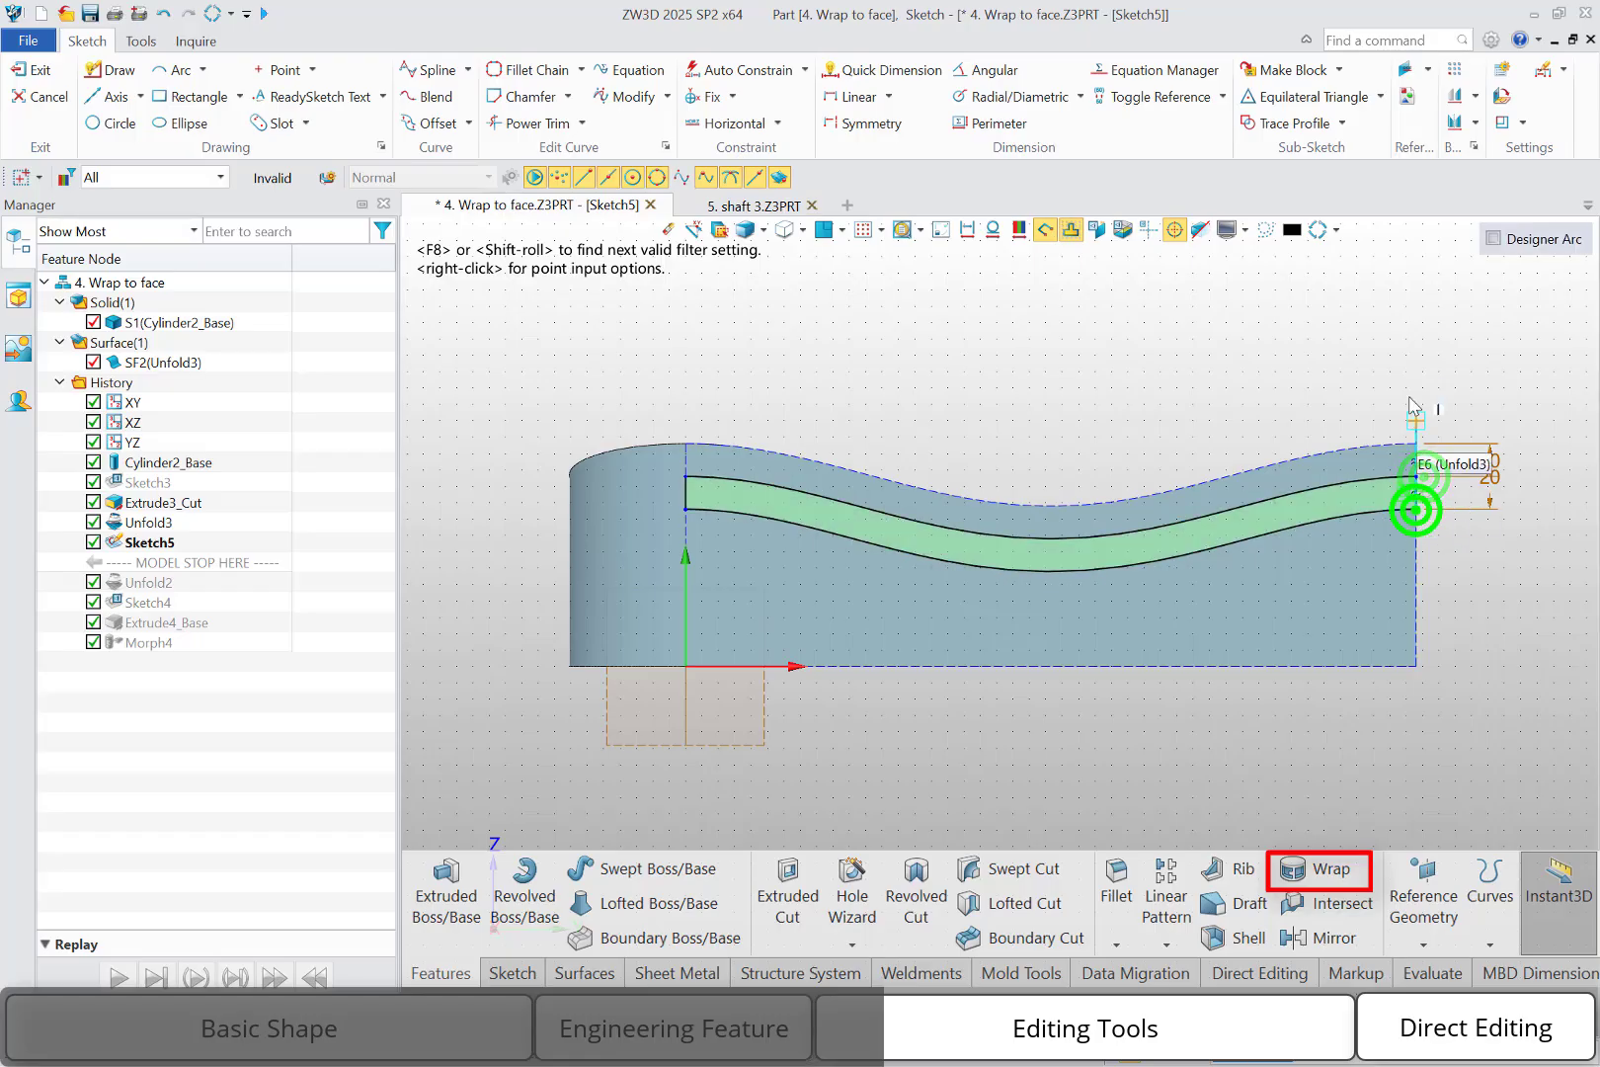
middle_click(1418, 511)
right_click(1175, 340)
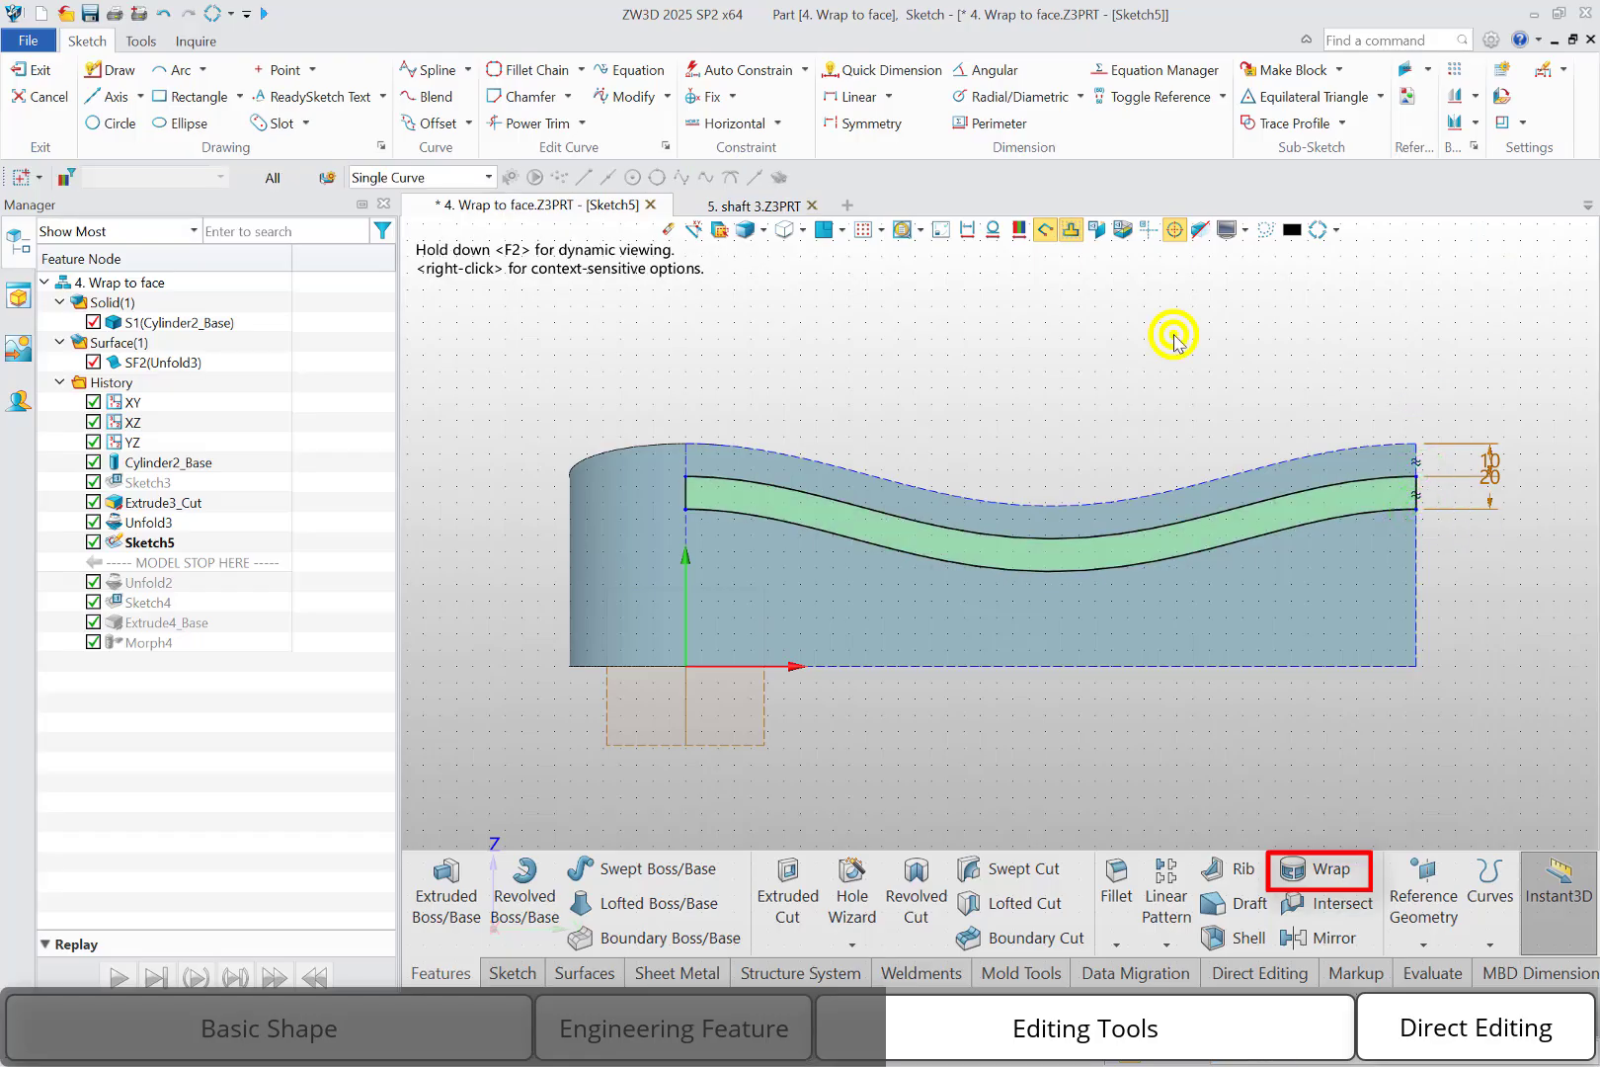
click(1397, 318)
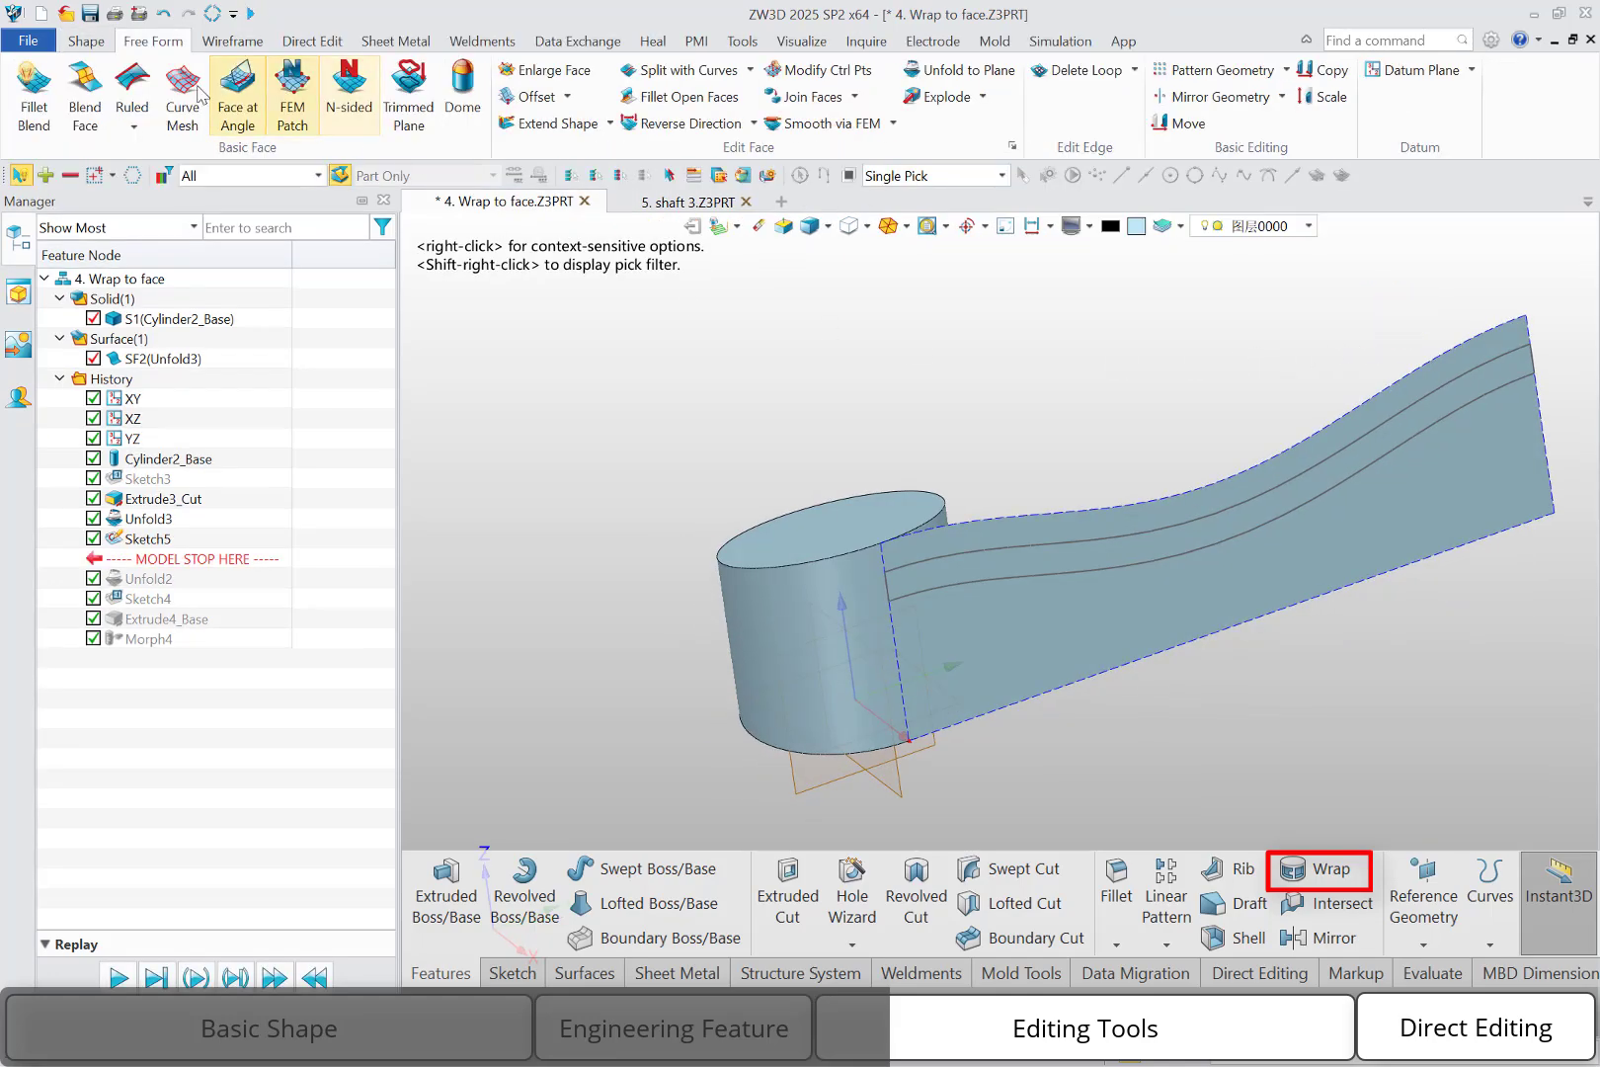
Extrude the wavy strip sketch outward from the unfolded face, from 0 to 5 mm.
click(86, 42)
click(48, 124)
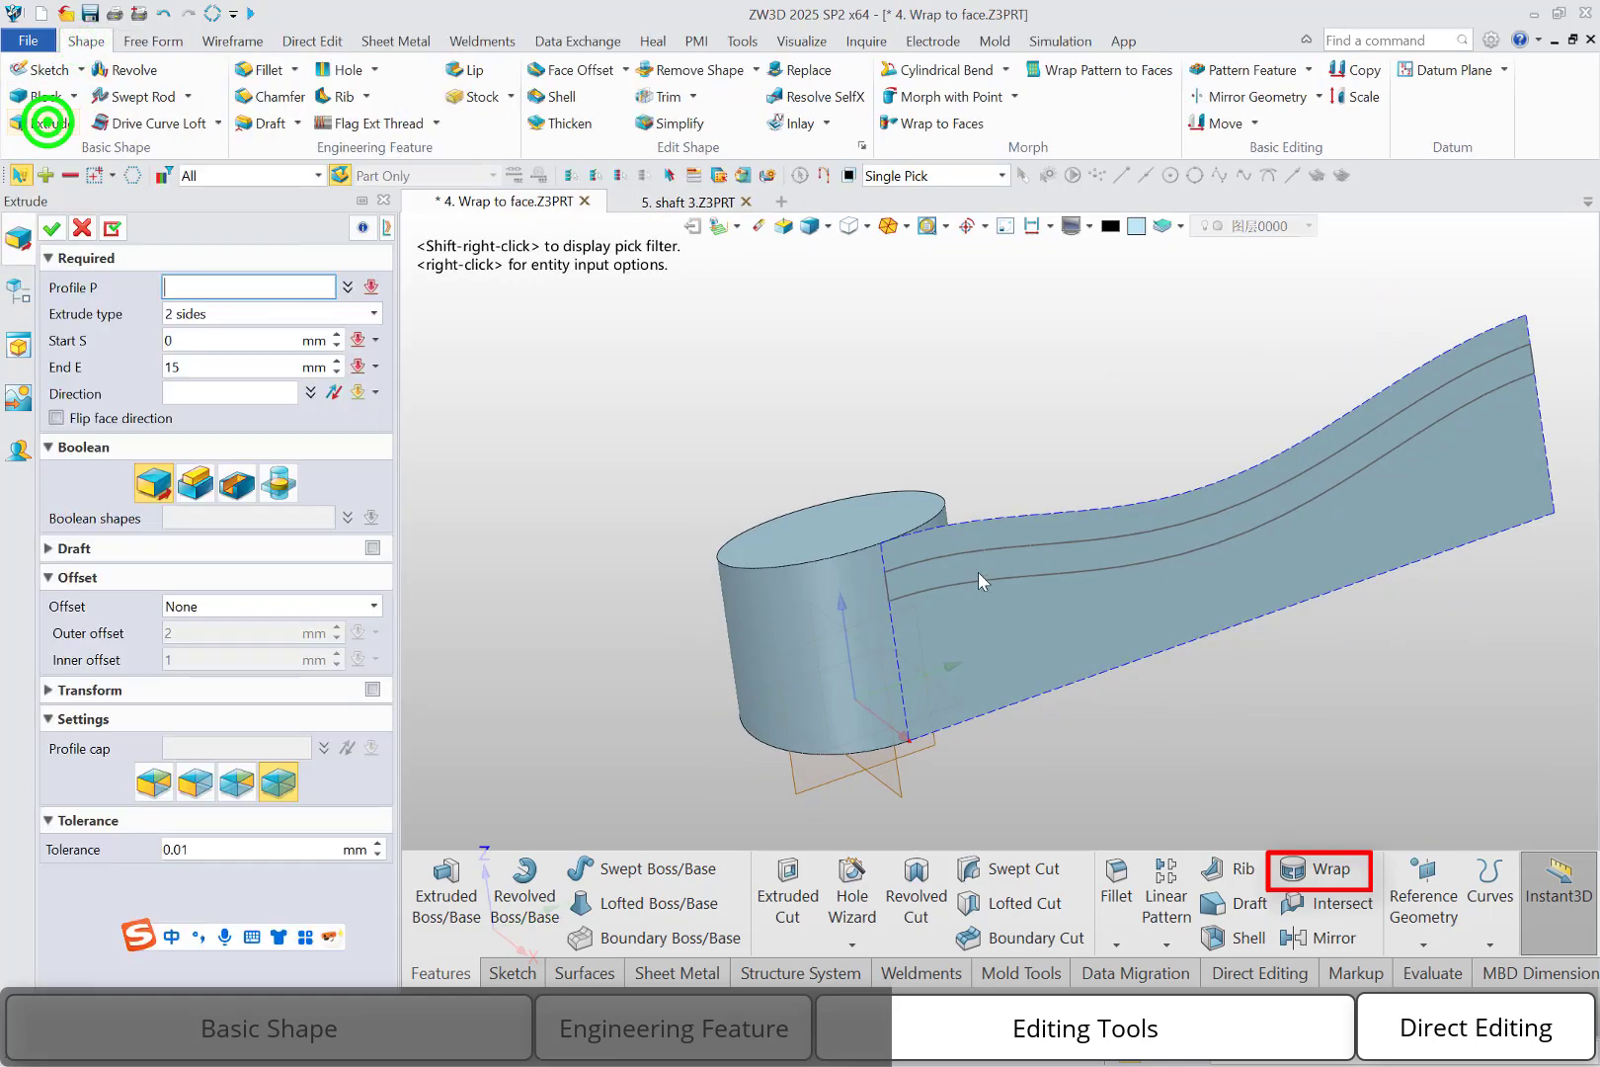
click(982, 559)
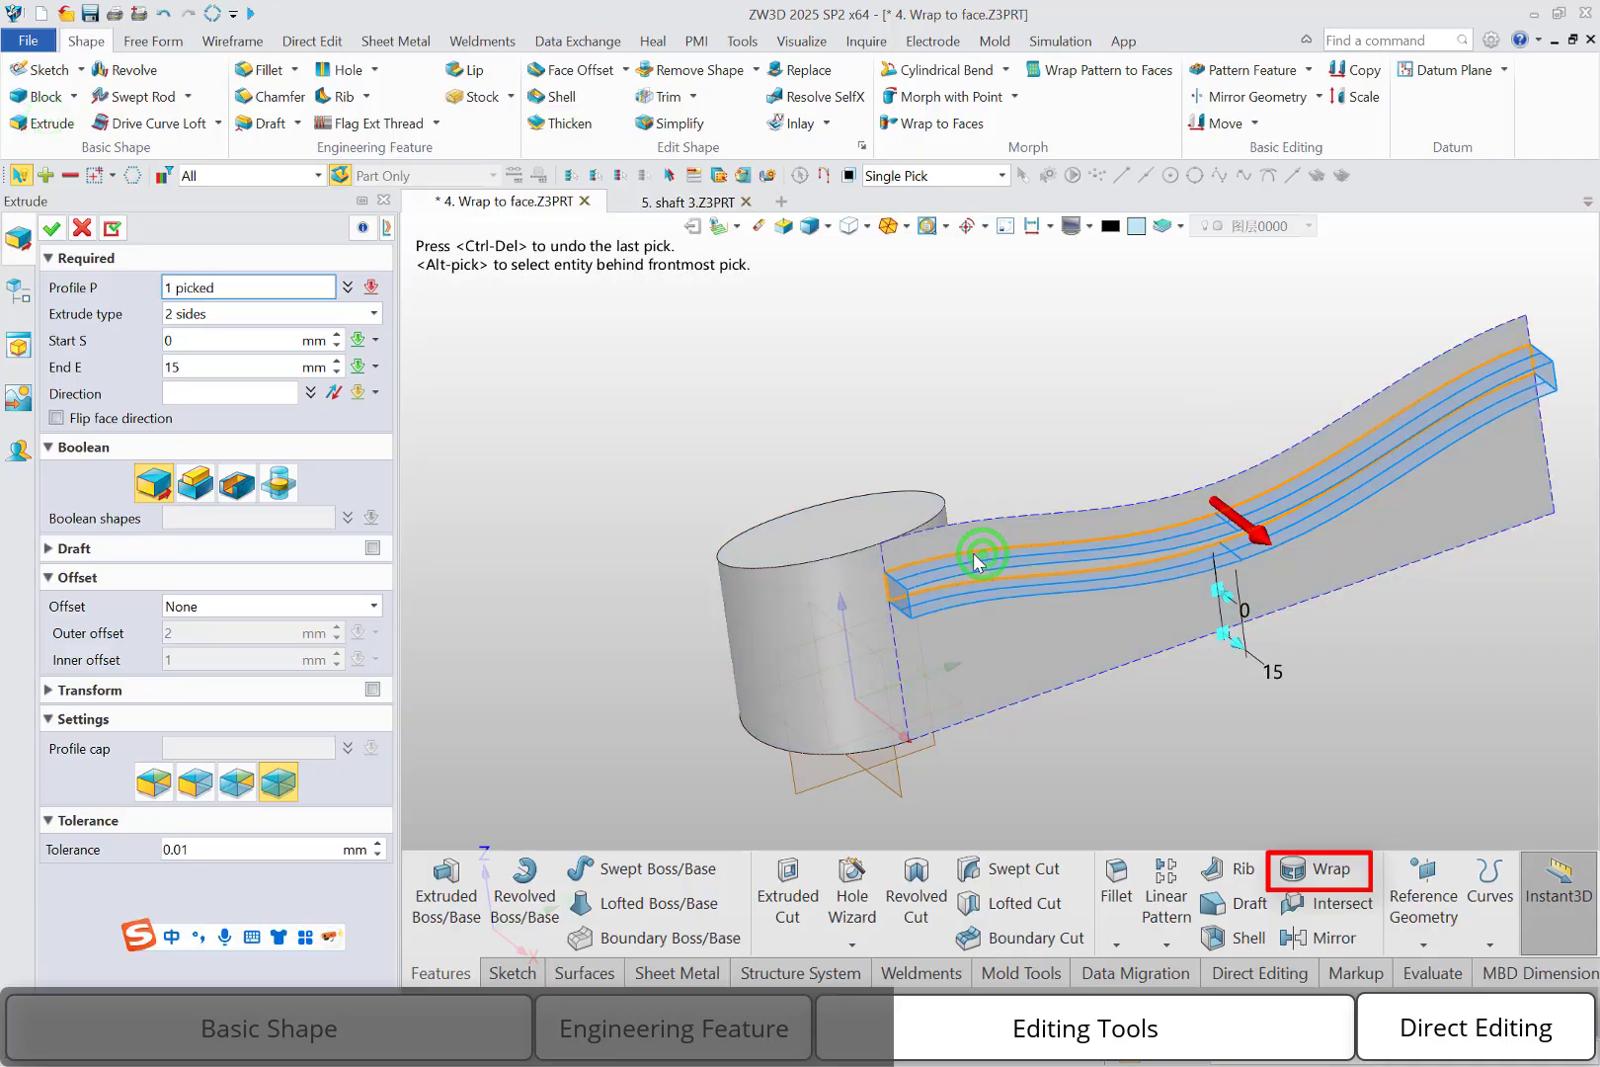
click(151, 367)
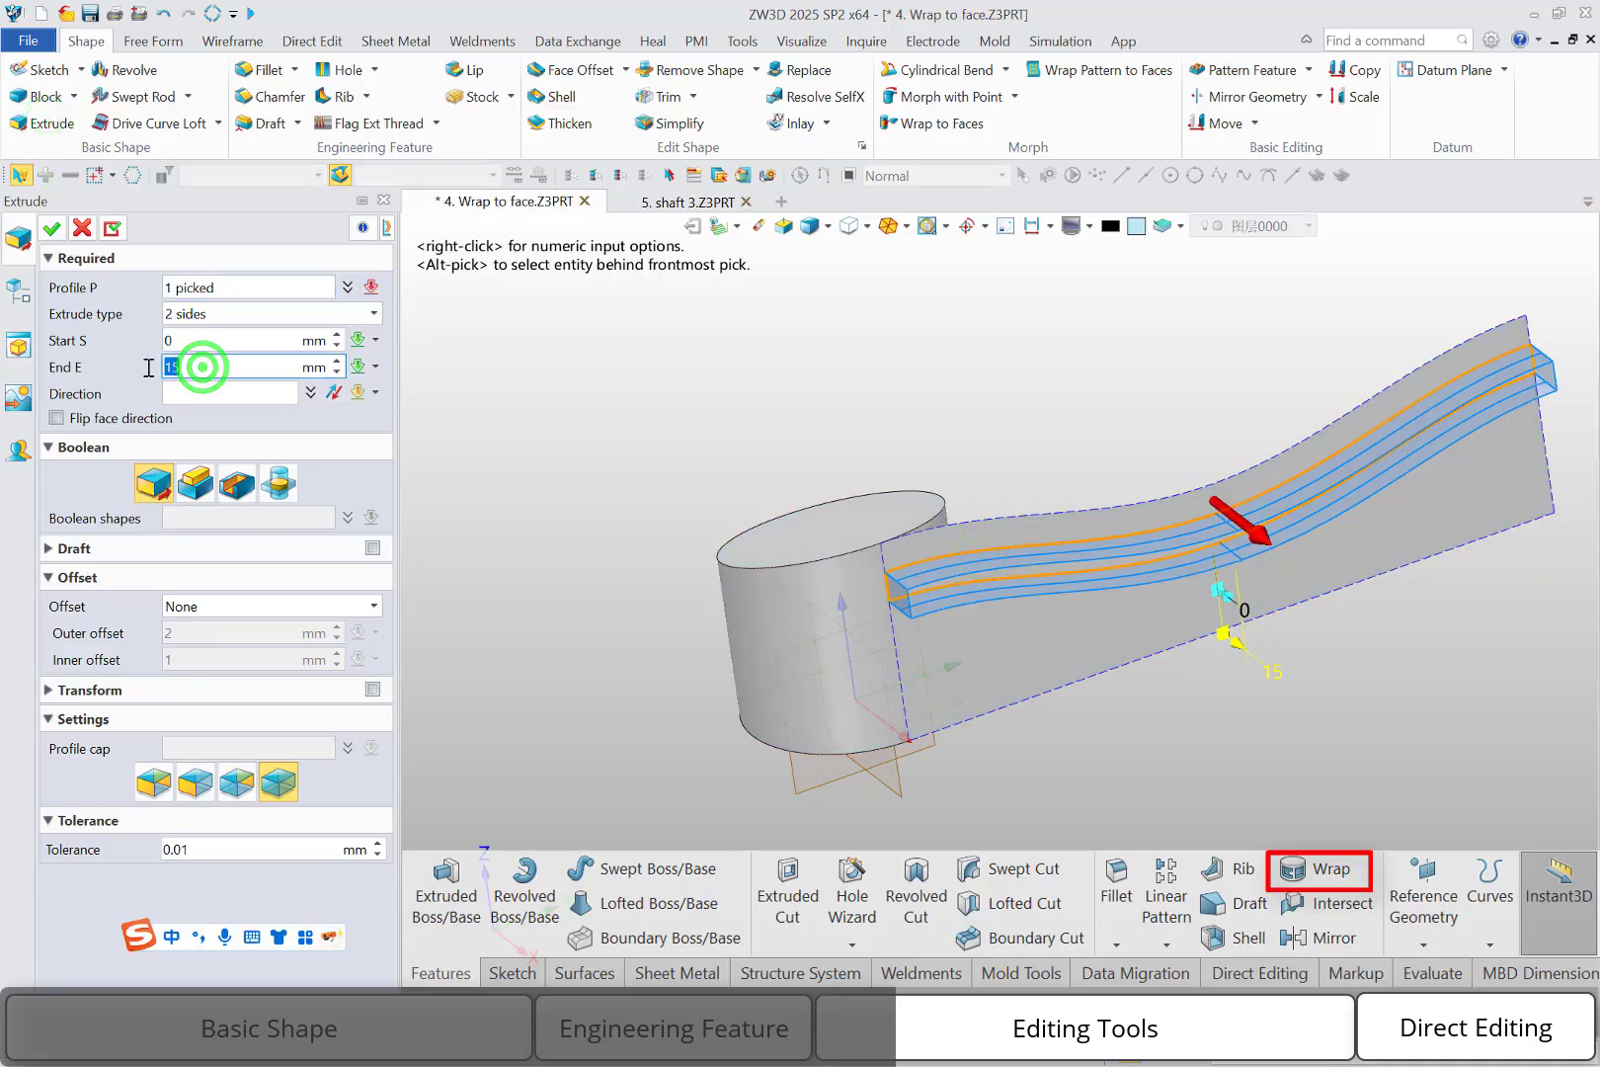
text(5)
click(52, 228)
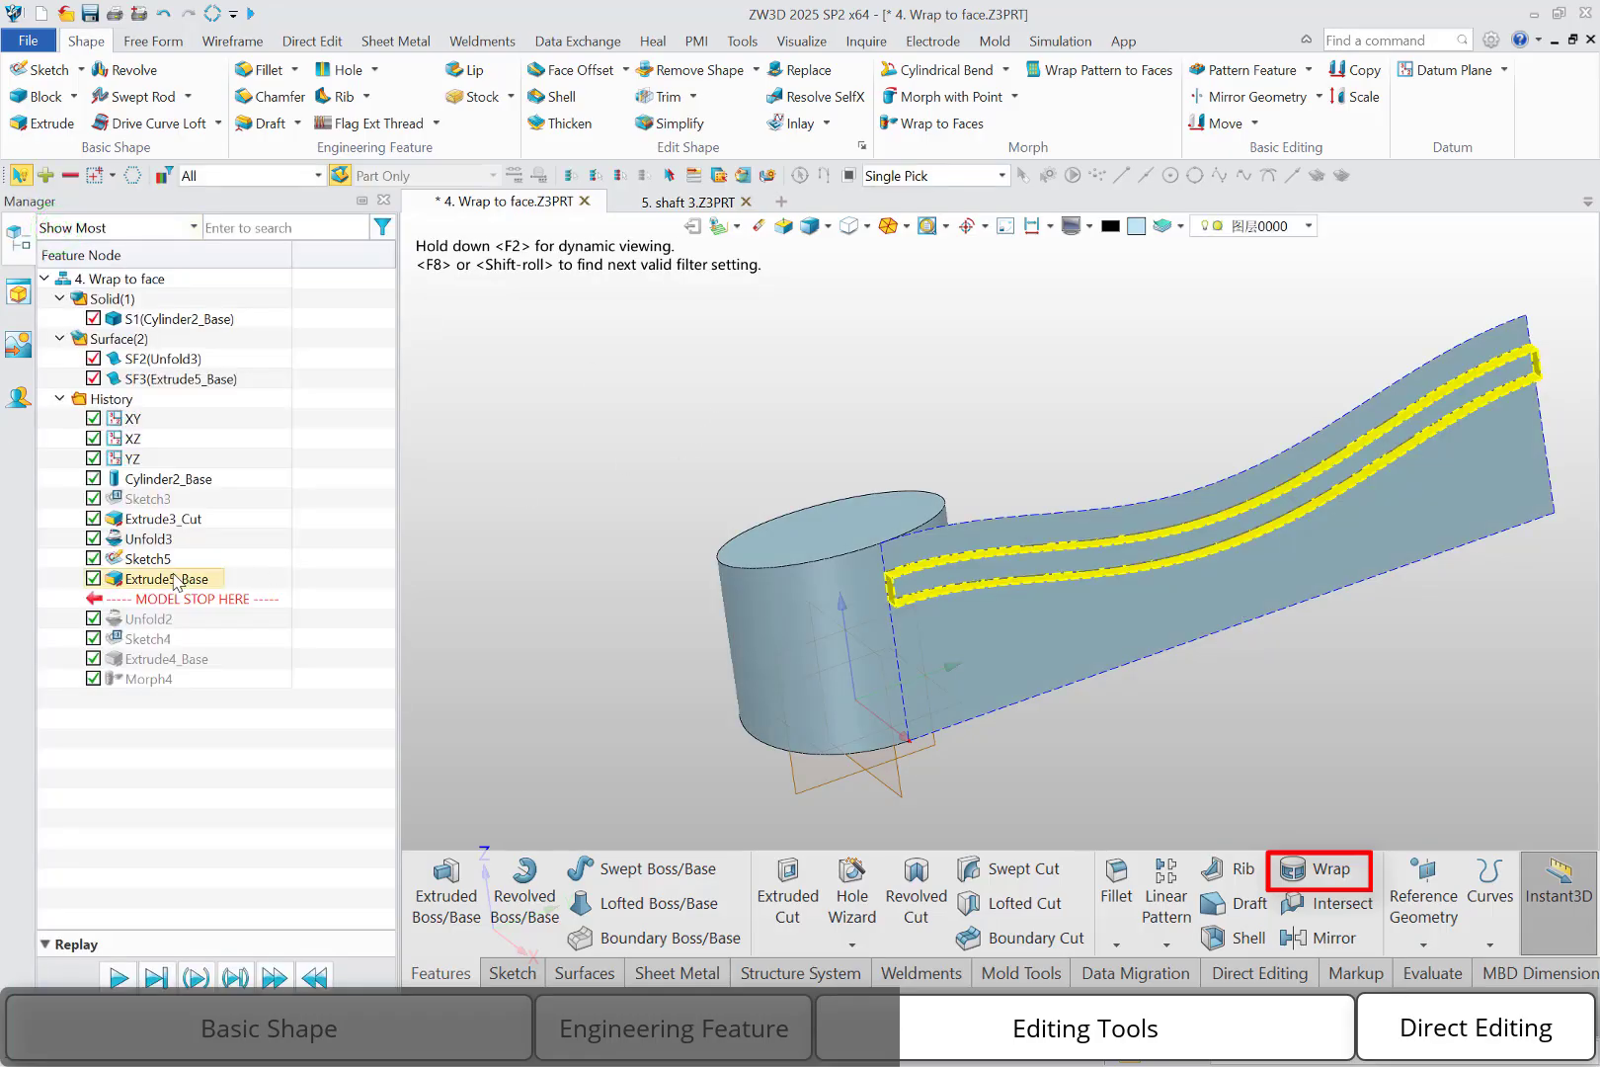
Redefine the strip's extrusion with both end caps so that it forms a closed solid.
double_click(169, 578)
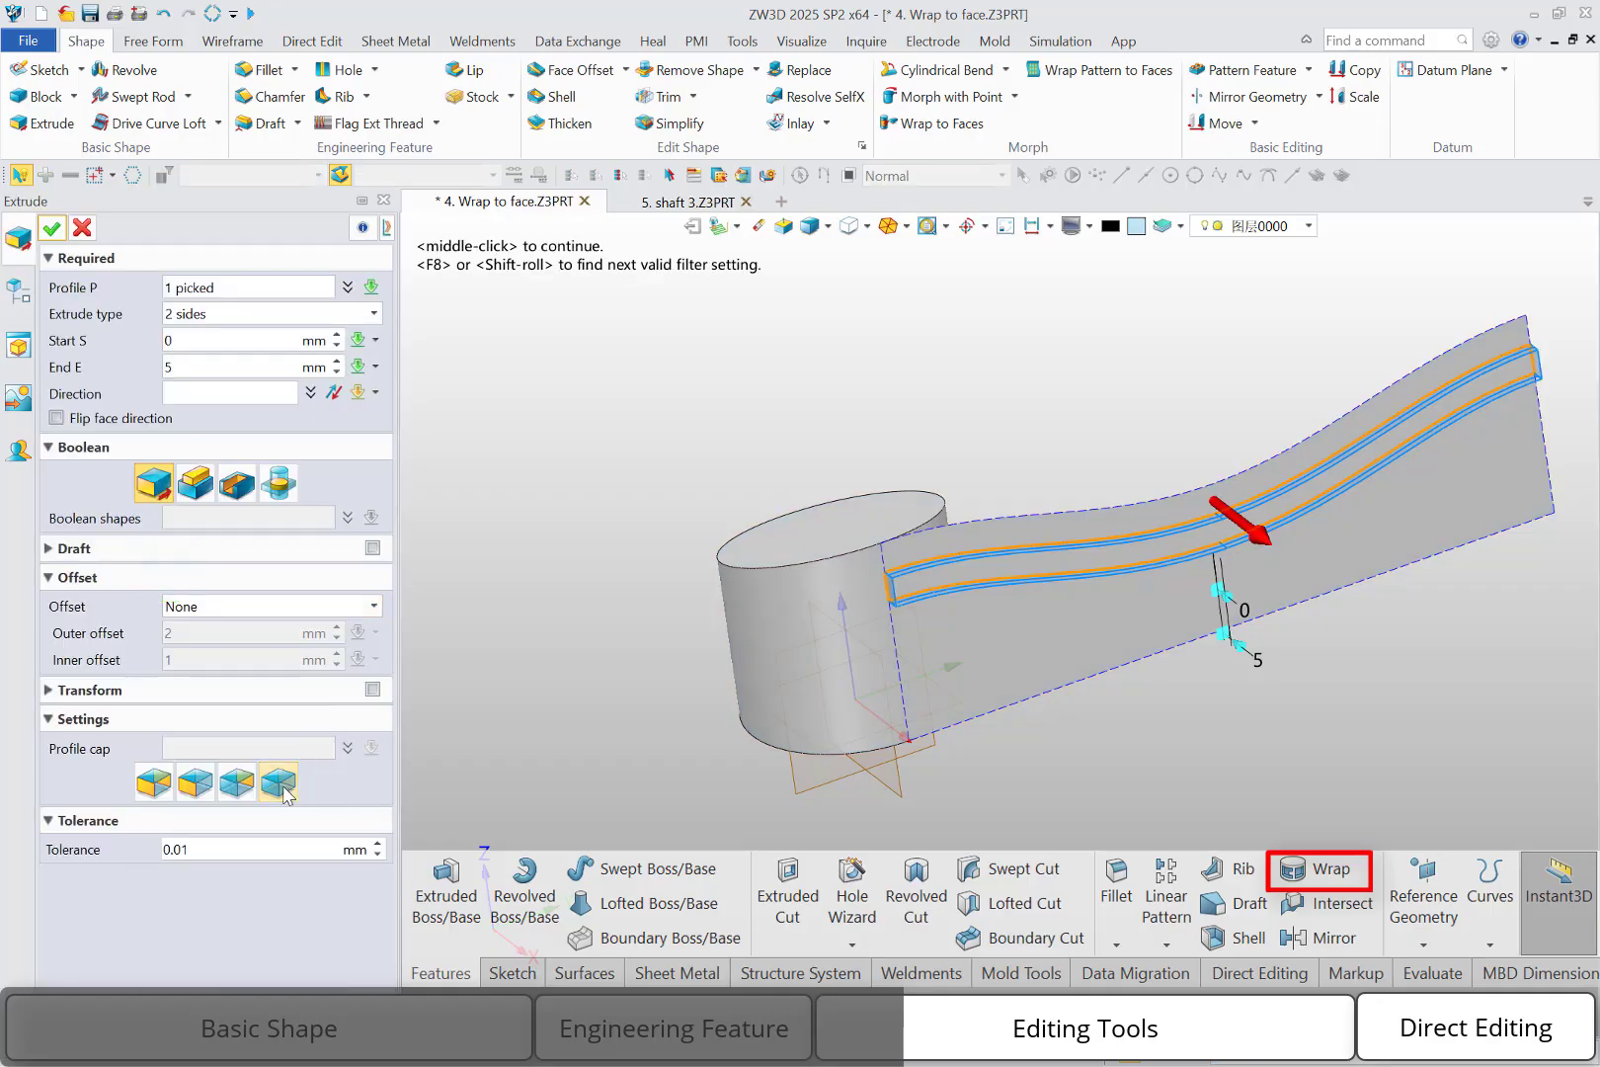
click(154, 780)
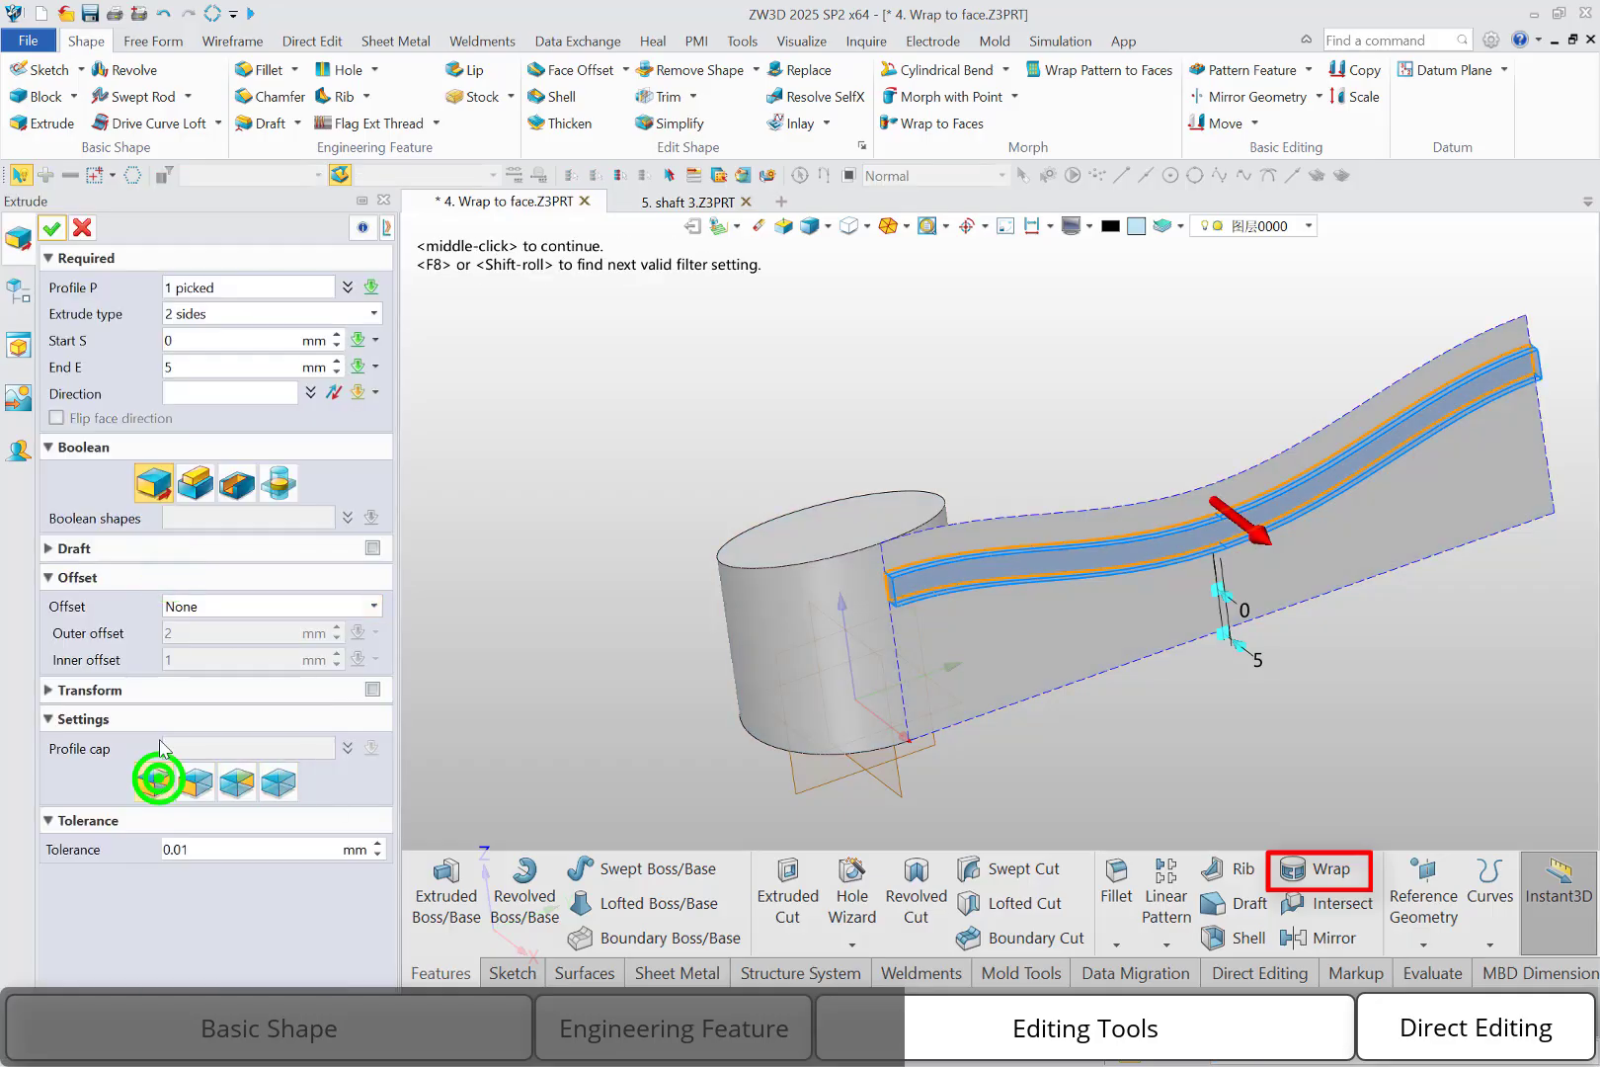
click(51, 228)
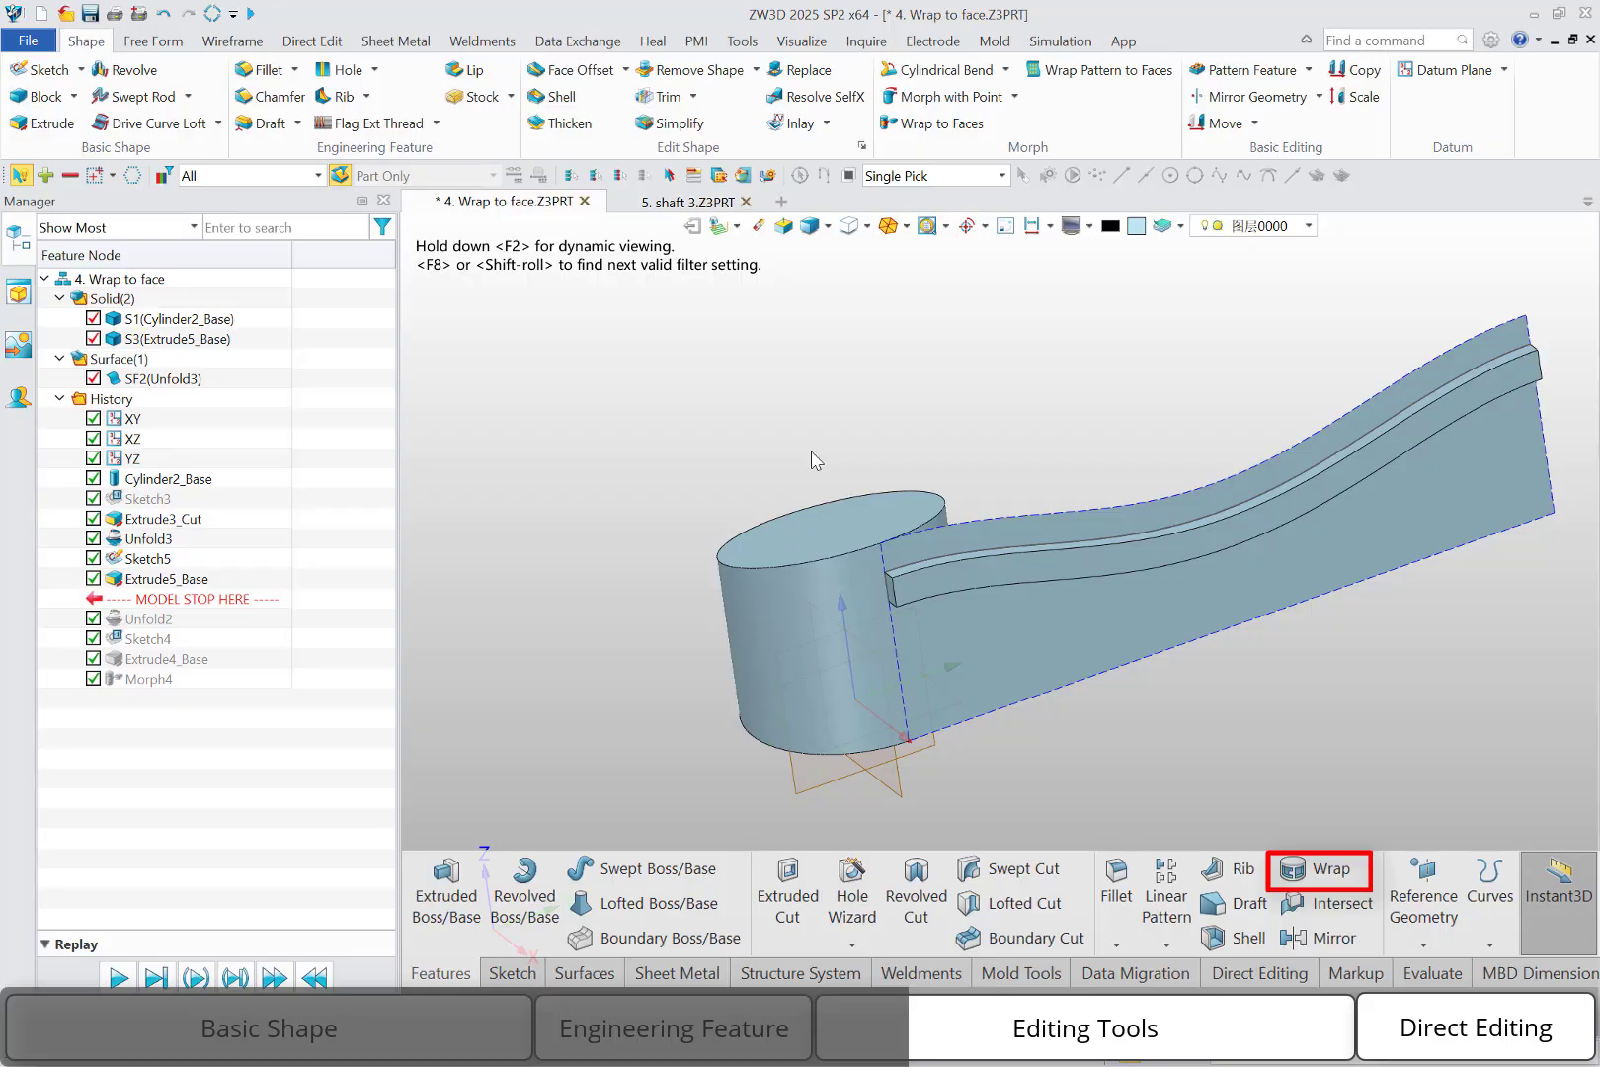
Wrap the extruded strip shape around the cylinder with Wrap to Faces, using the Unfold3 feature as the unfold reference.
click(940, 123)
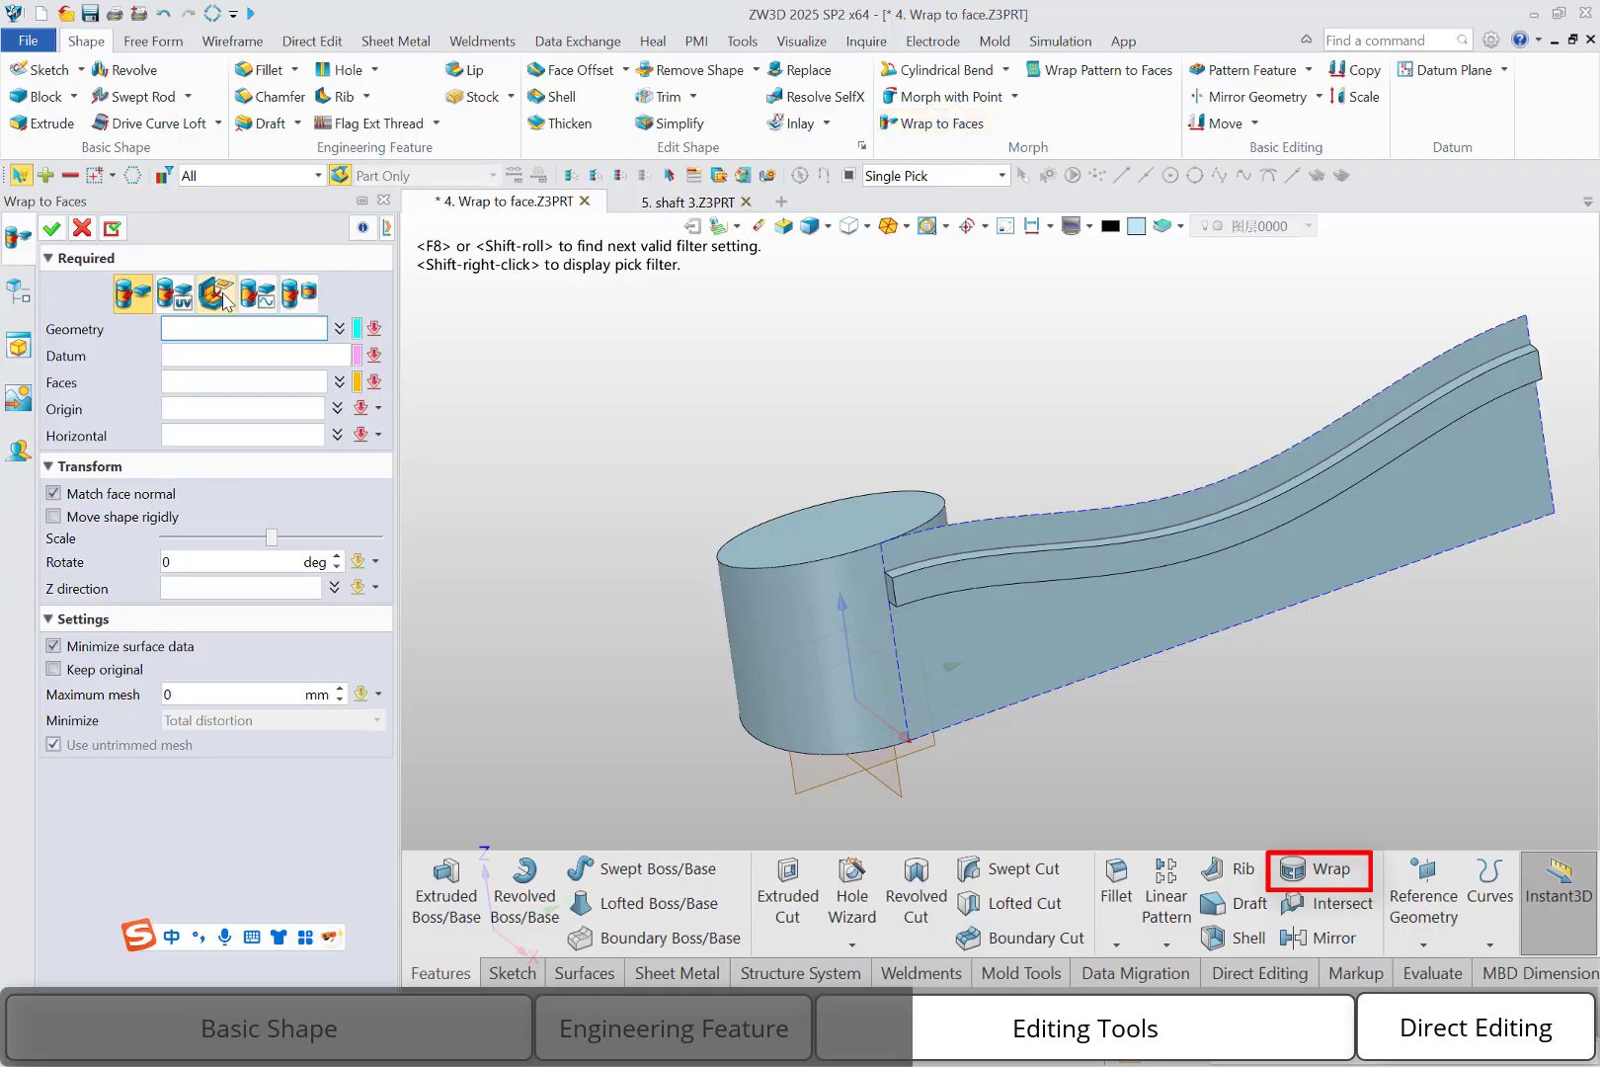
click(214, 296)
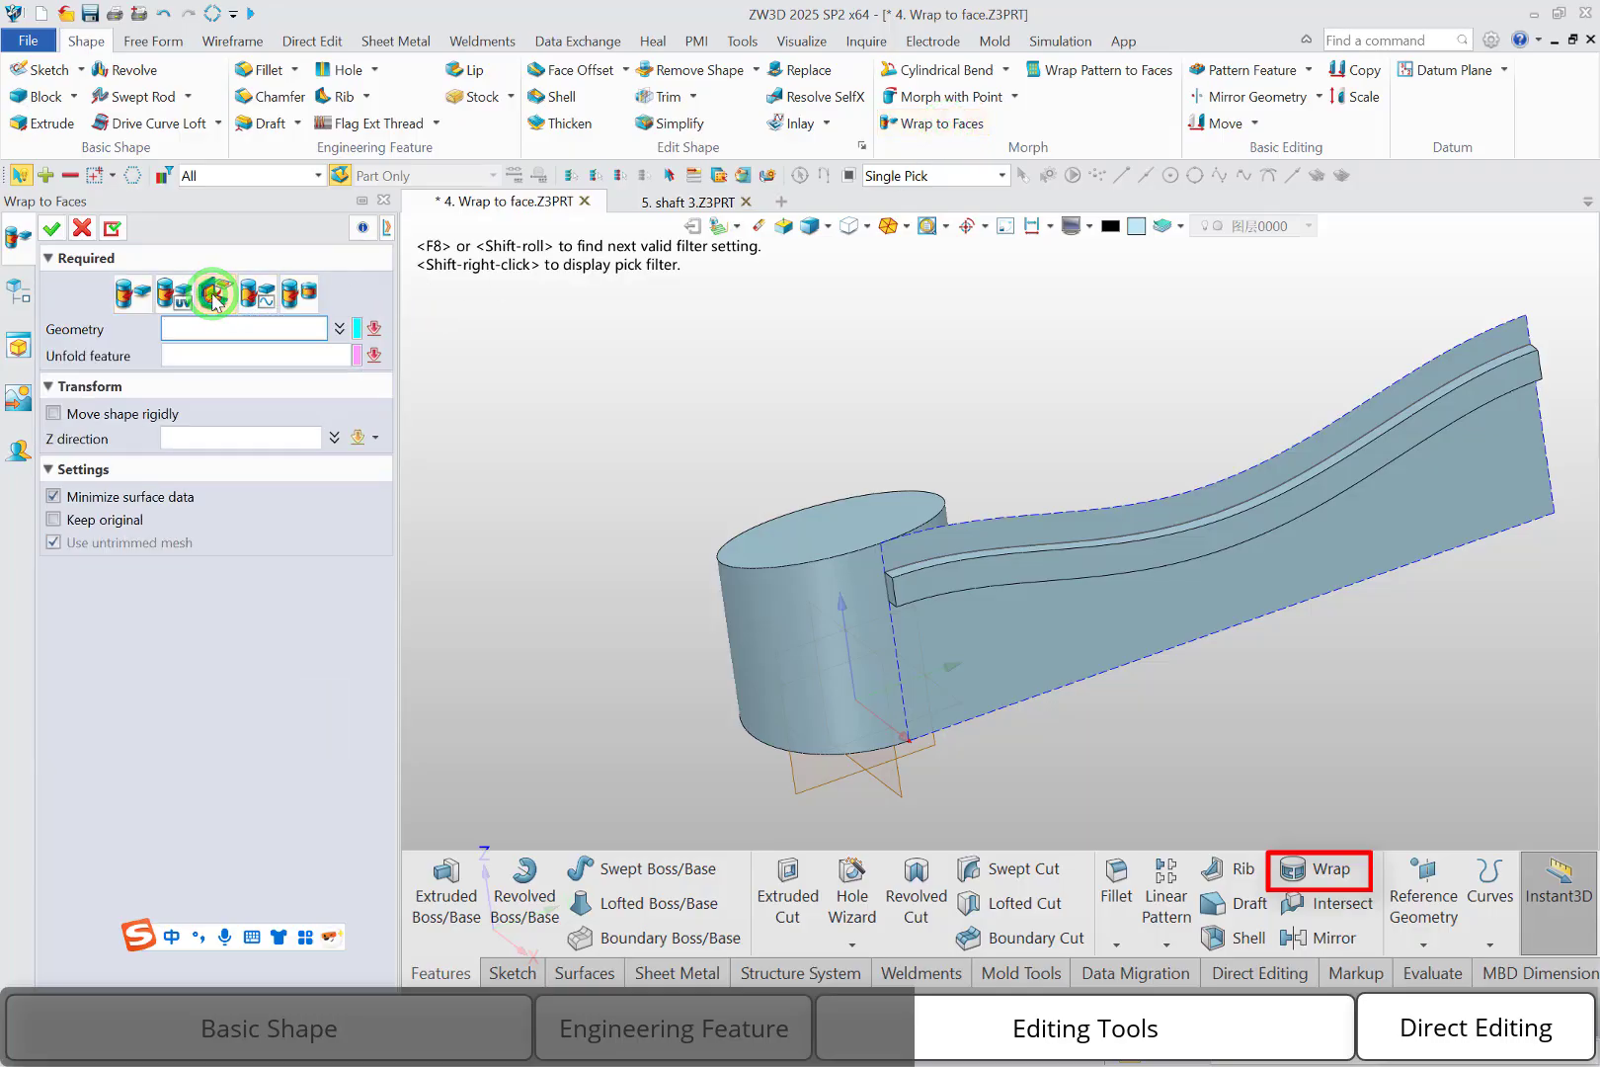
click(989, 580)
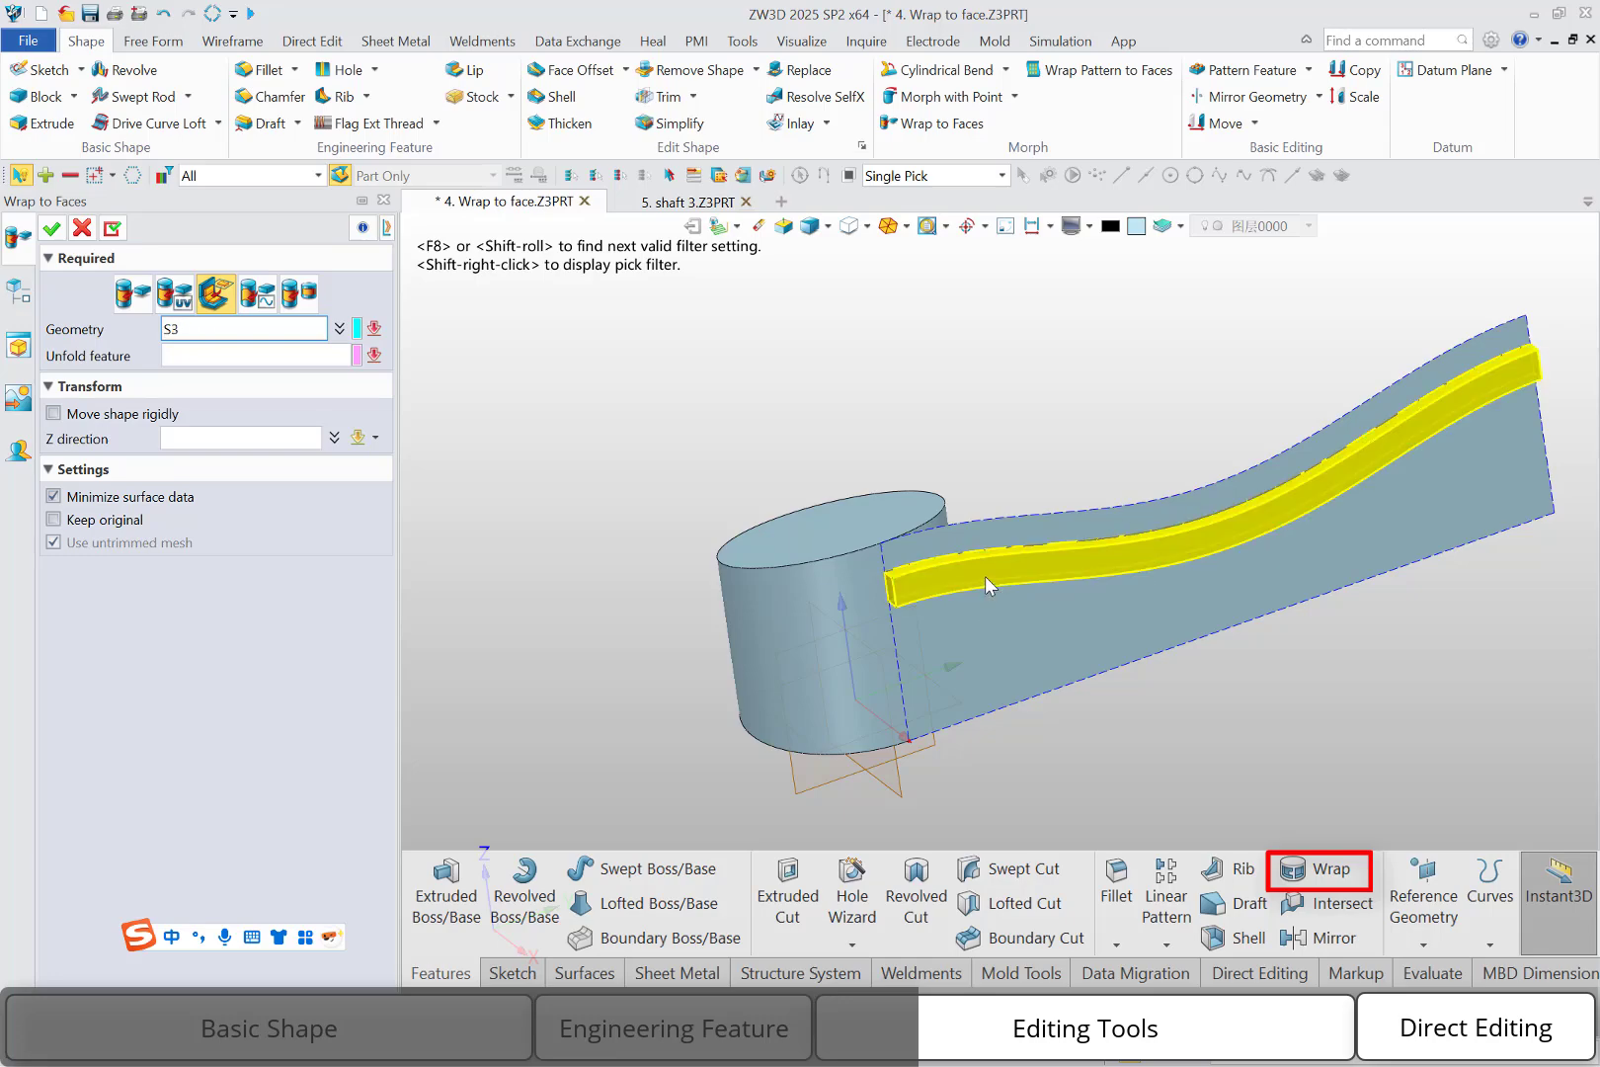
click(750, 421)
click(229, 170)
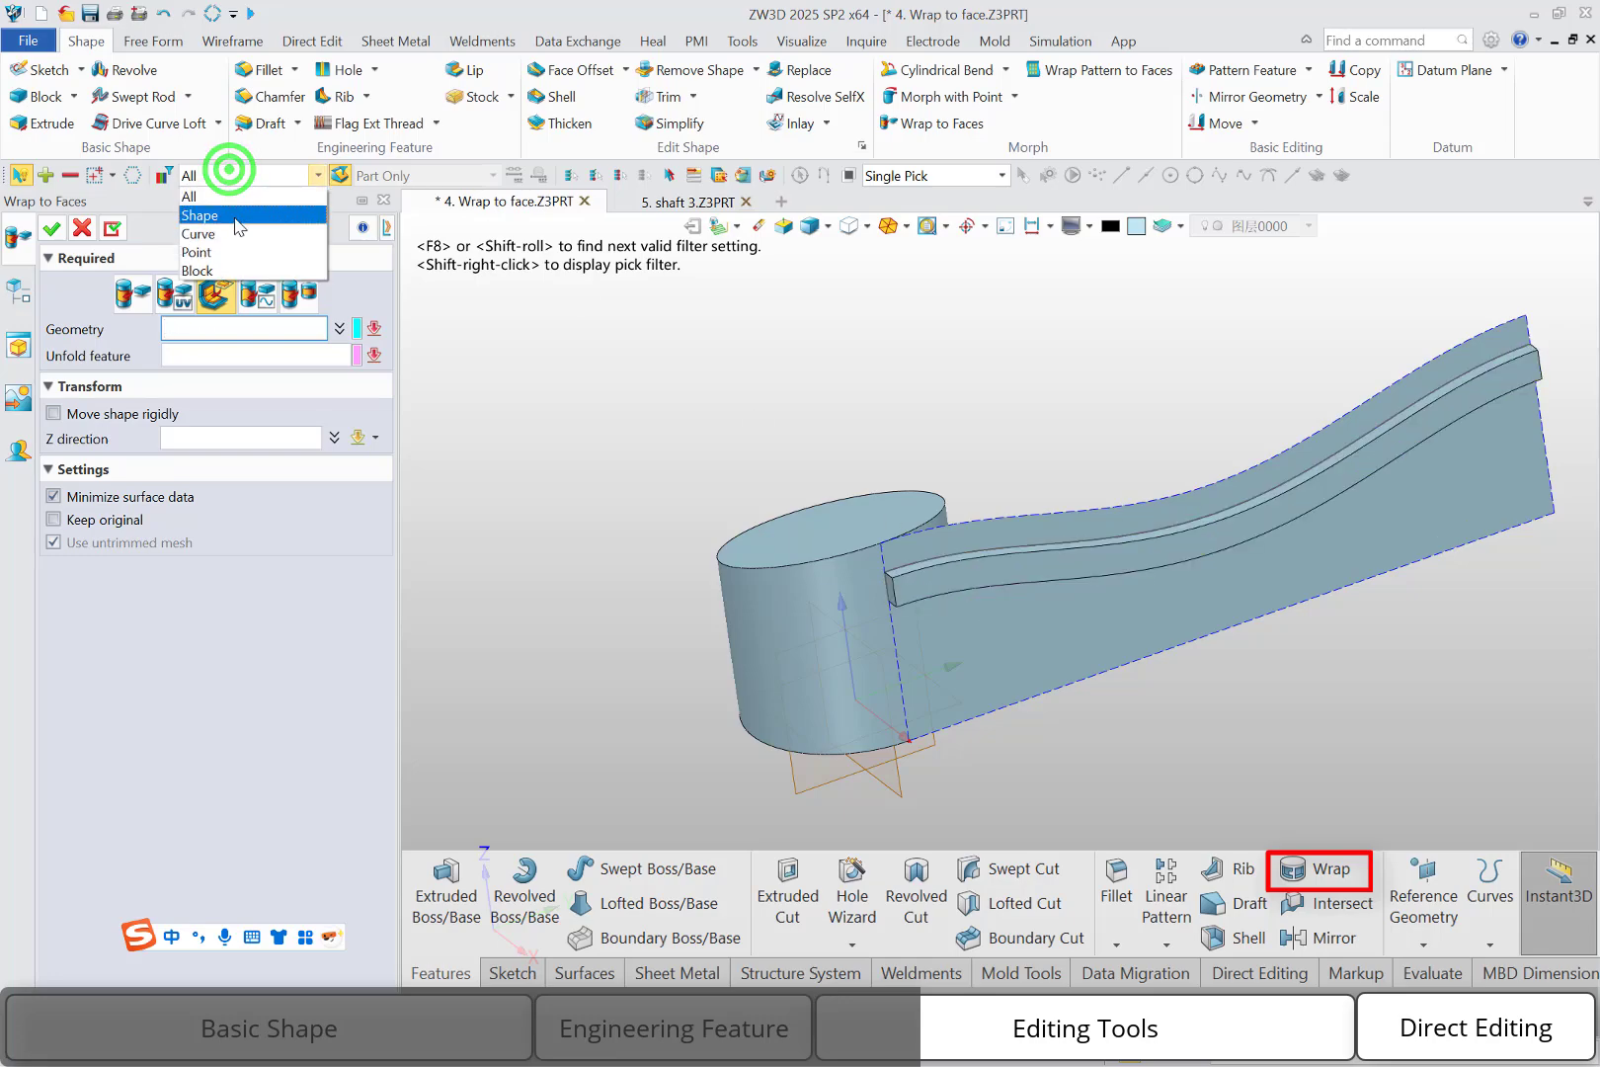
click(237, 215)
click(1052, 571)
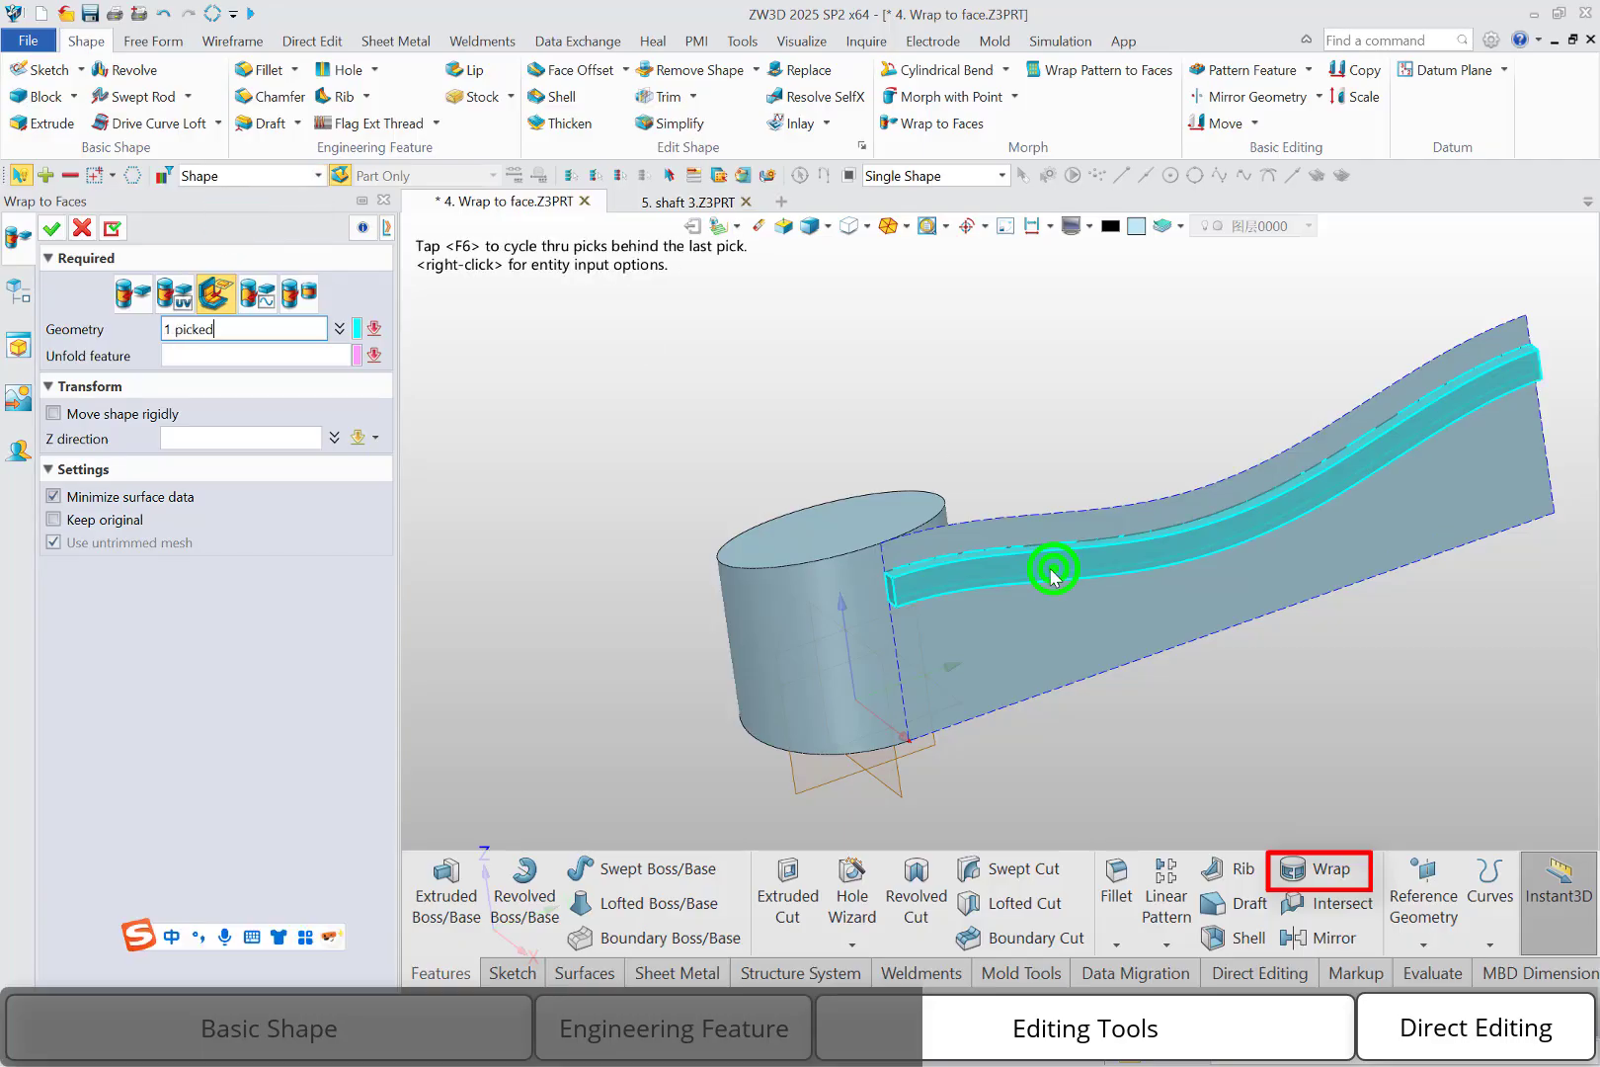
click(296, 354)
click(1005, 629)
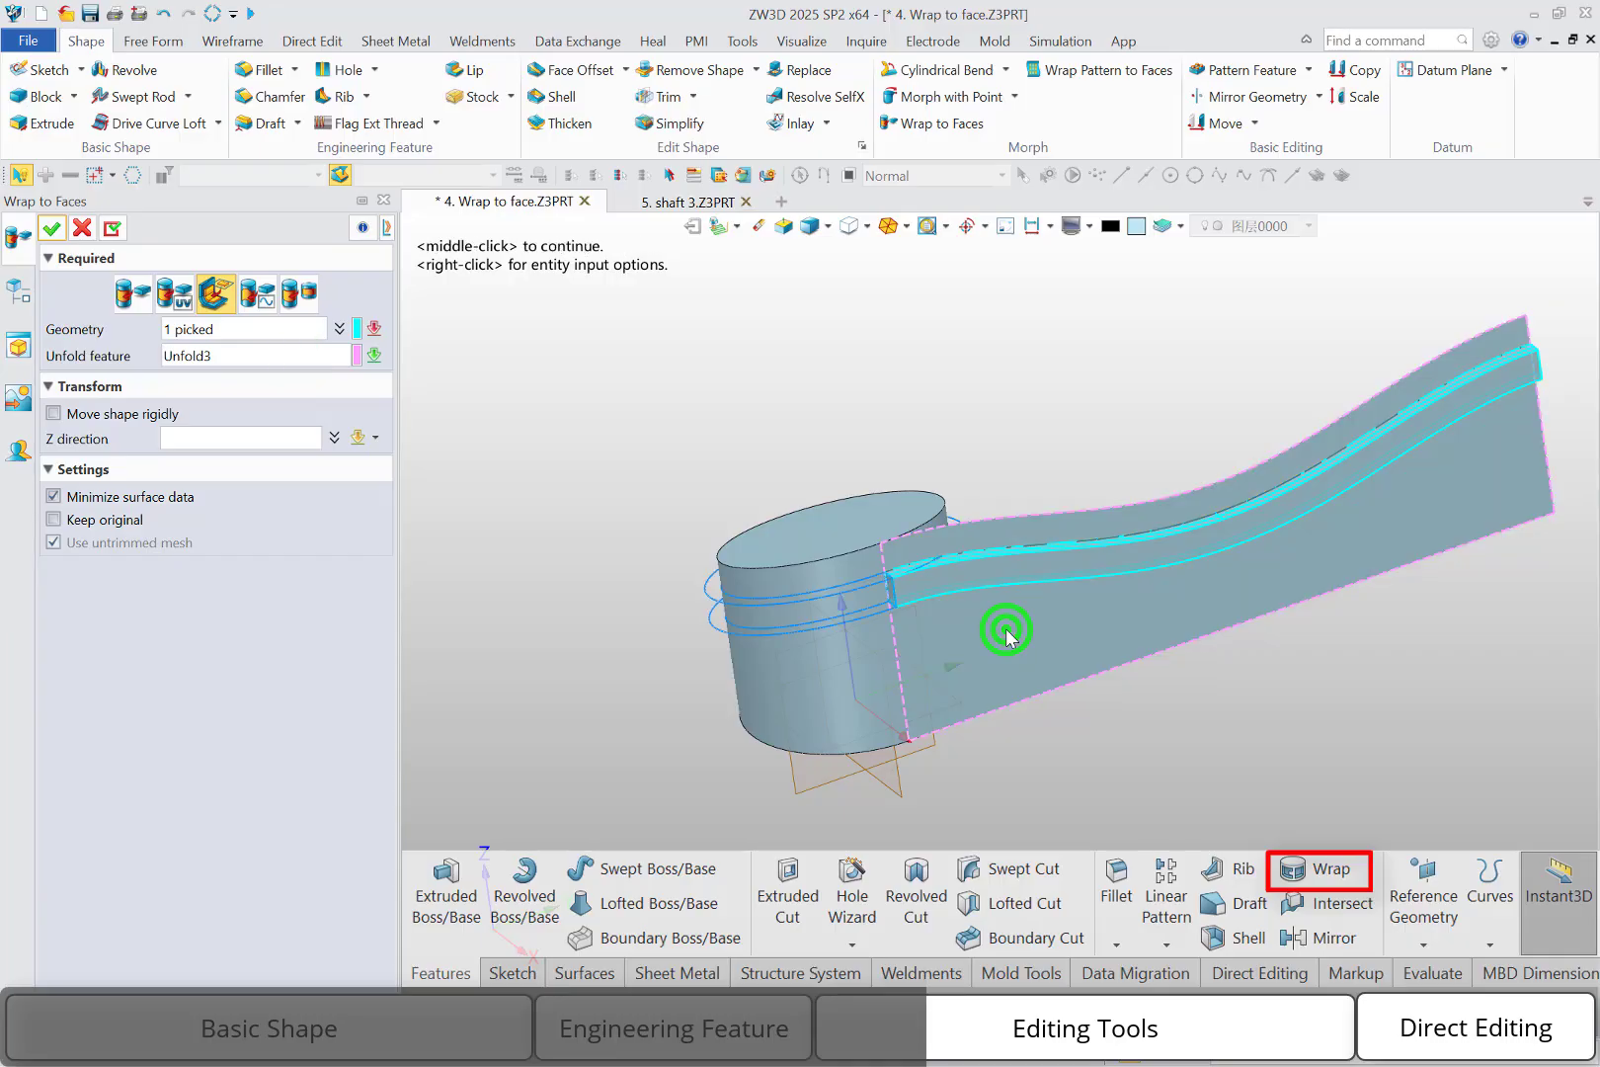
click(53, 231)
Blank the unfolded surface SF2 so that only the cylinder and its wrapped band remain displayed.
middle_drag(448, 563, 541, 562)
right_click(163, 377)
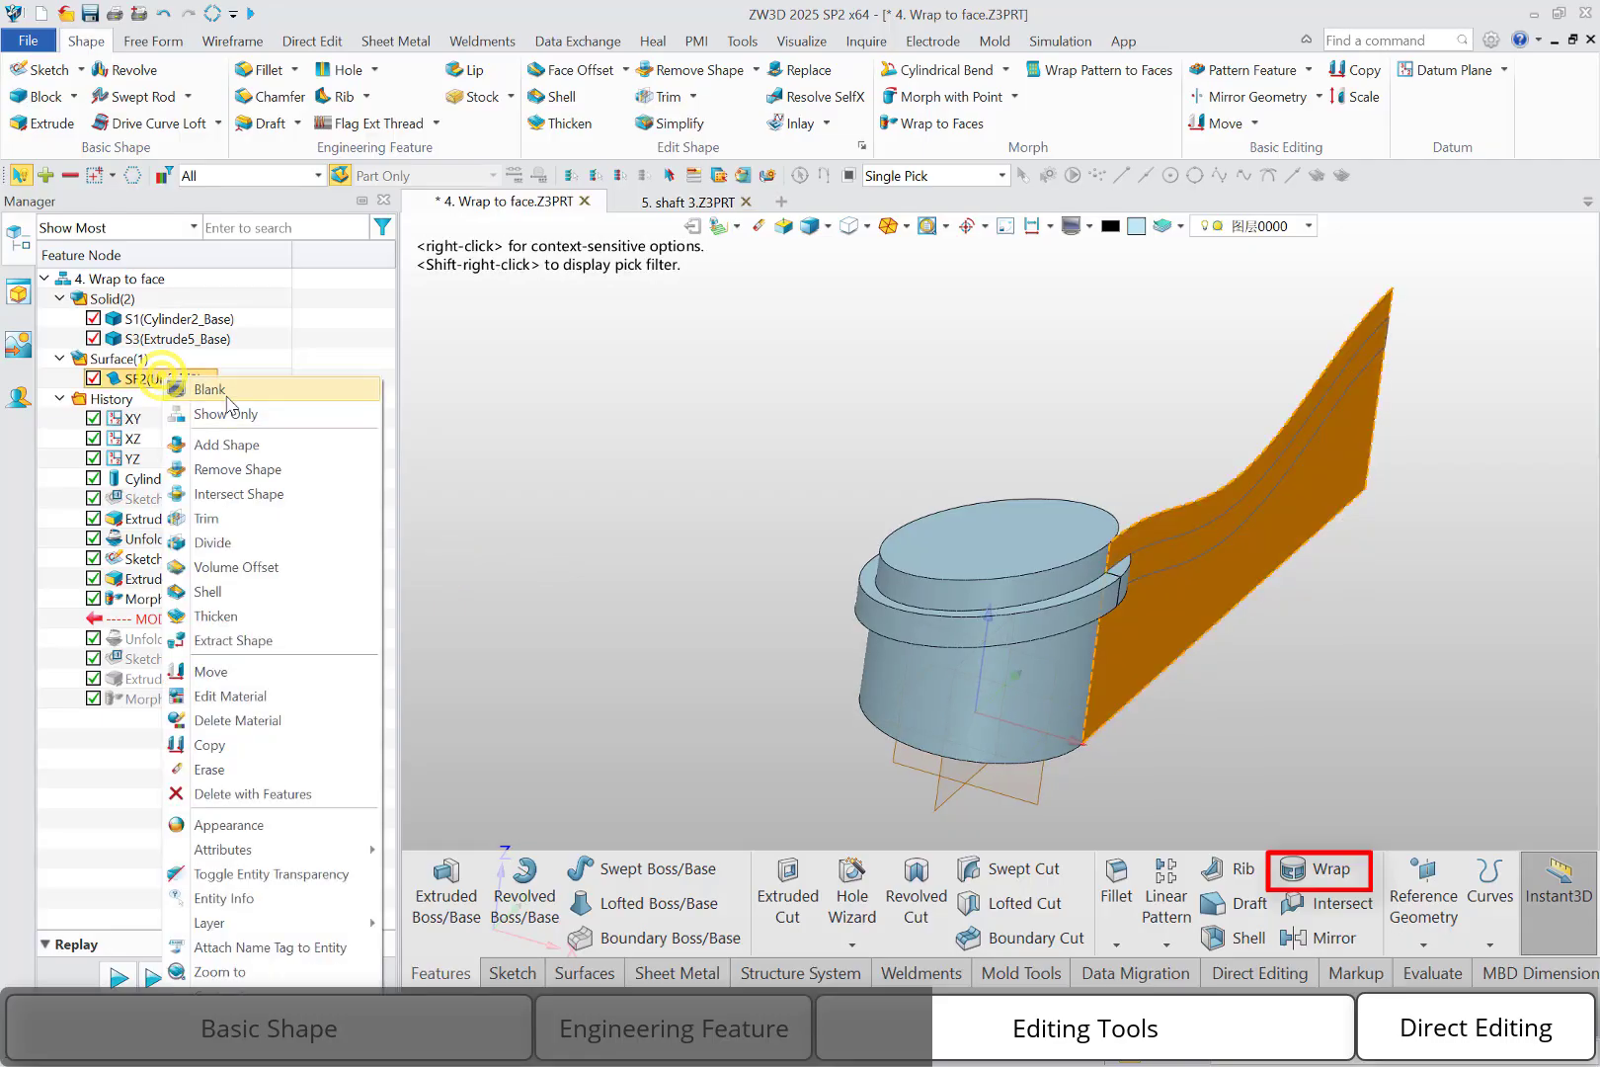
click(226, 394)
middle_drag(642, 470, 584, 372)
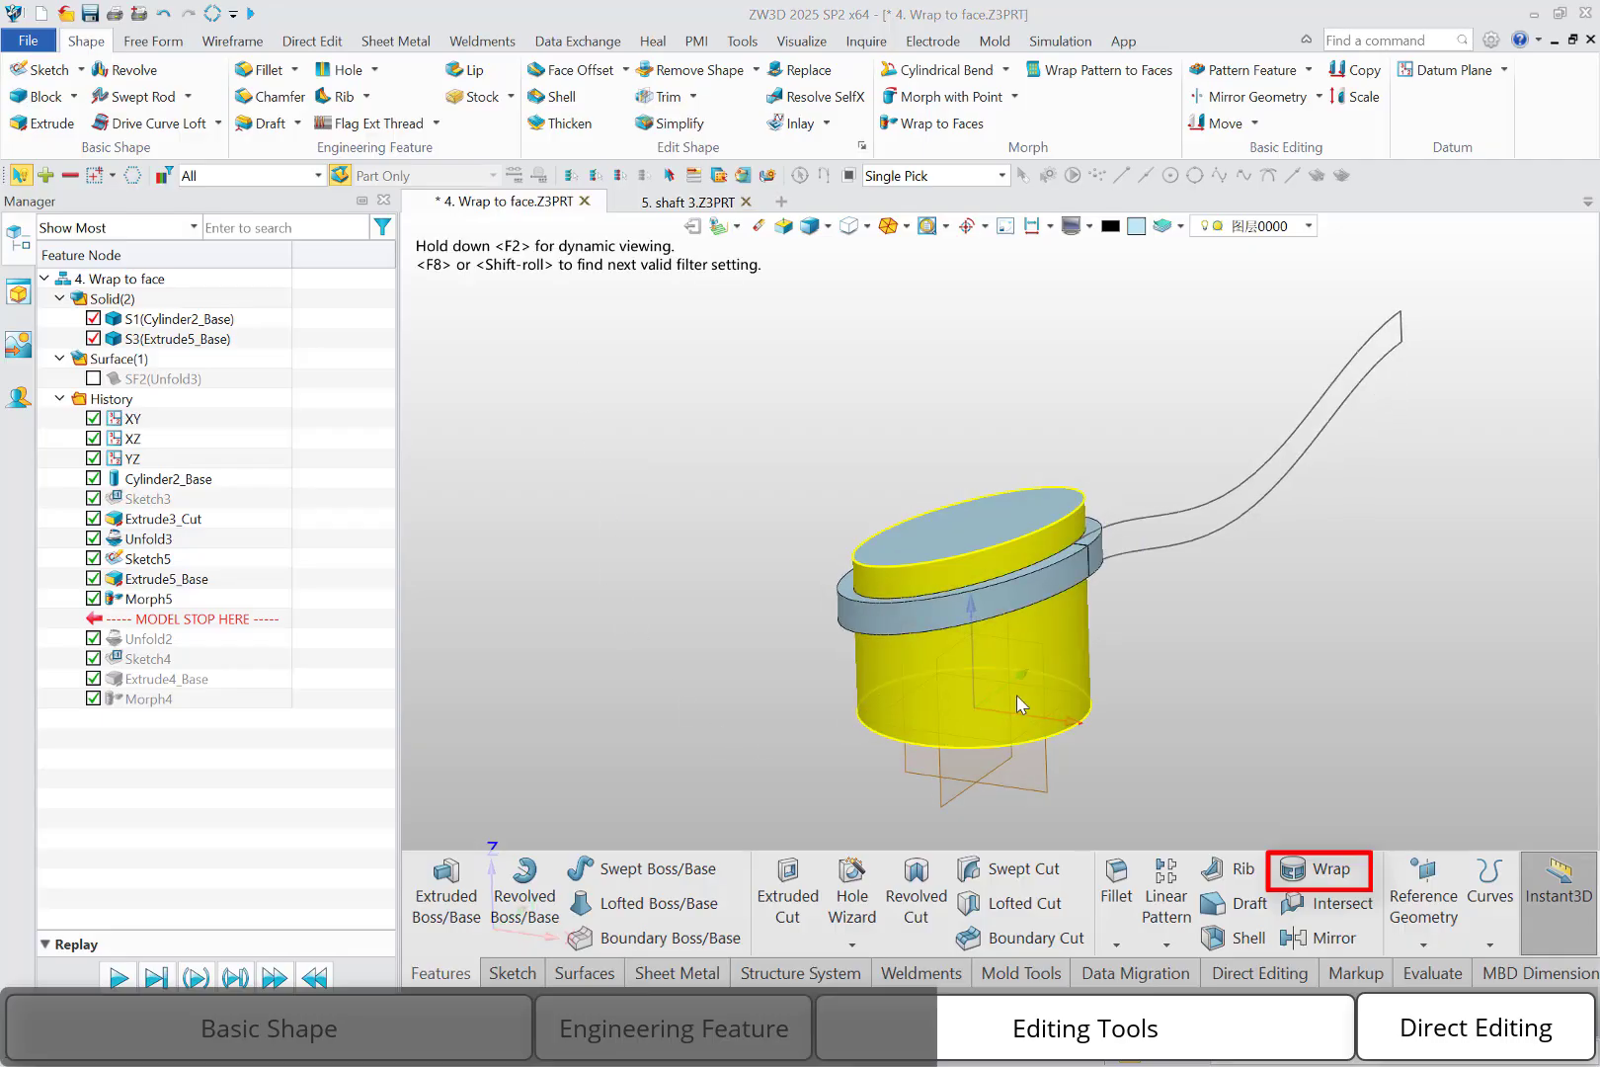
Create a datum plane parallel to the XZ plane, offset well clear of the cylinder's front side.
right_click(684, 614)
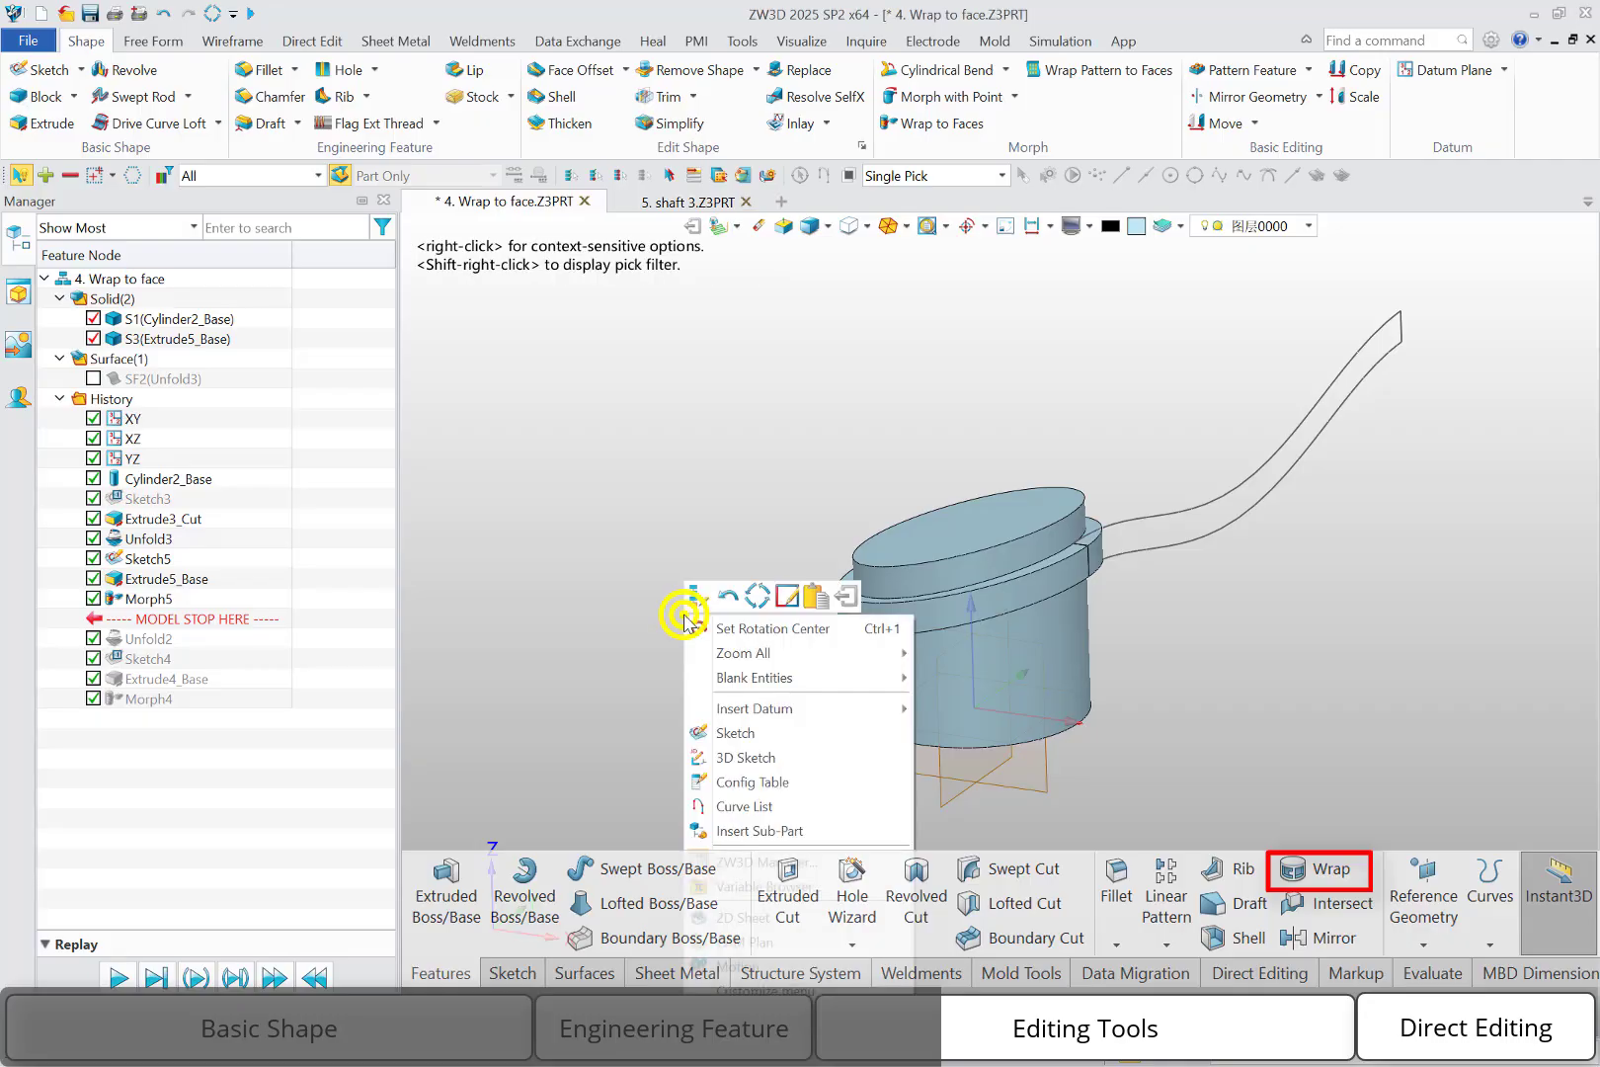
click(781, 713)
click(943, 739)
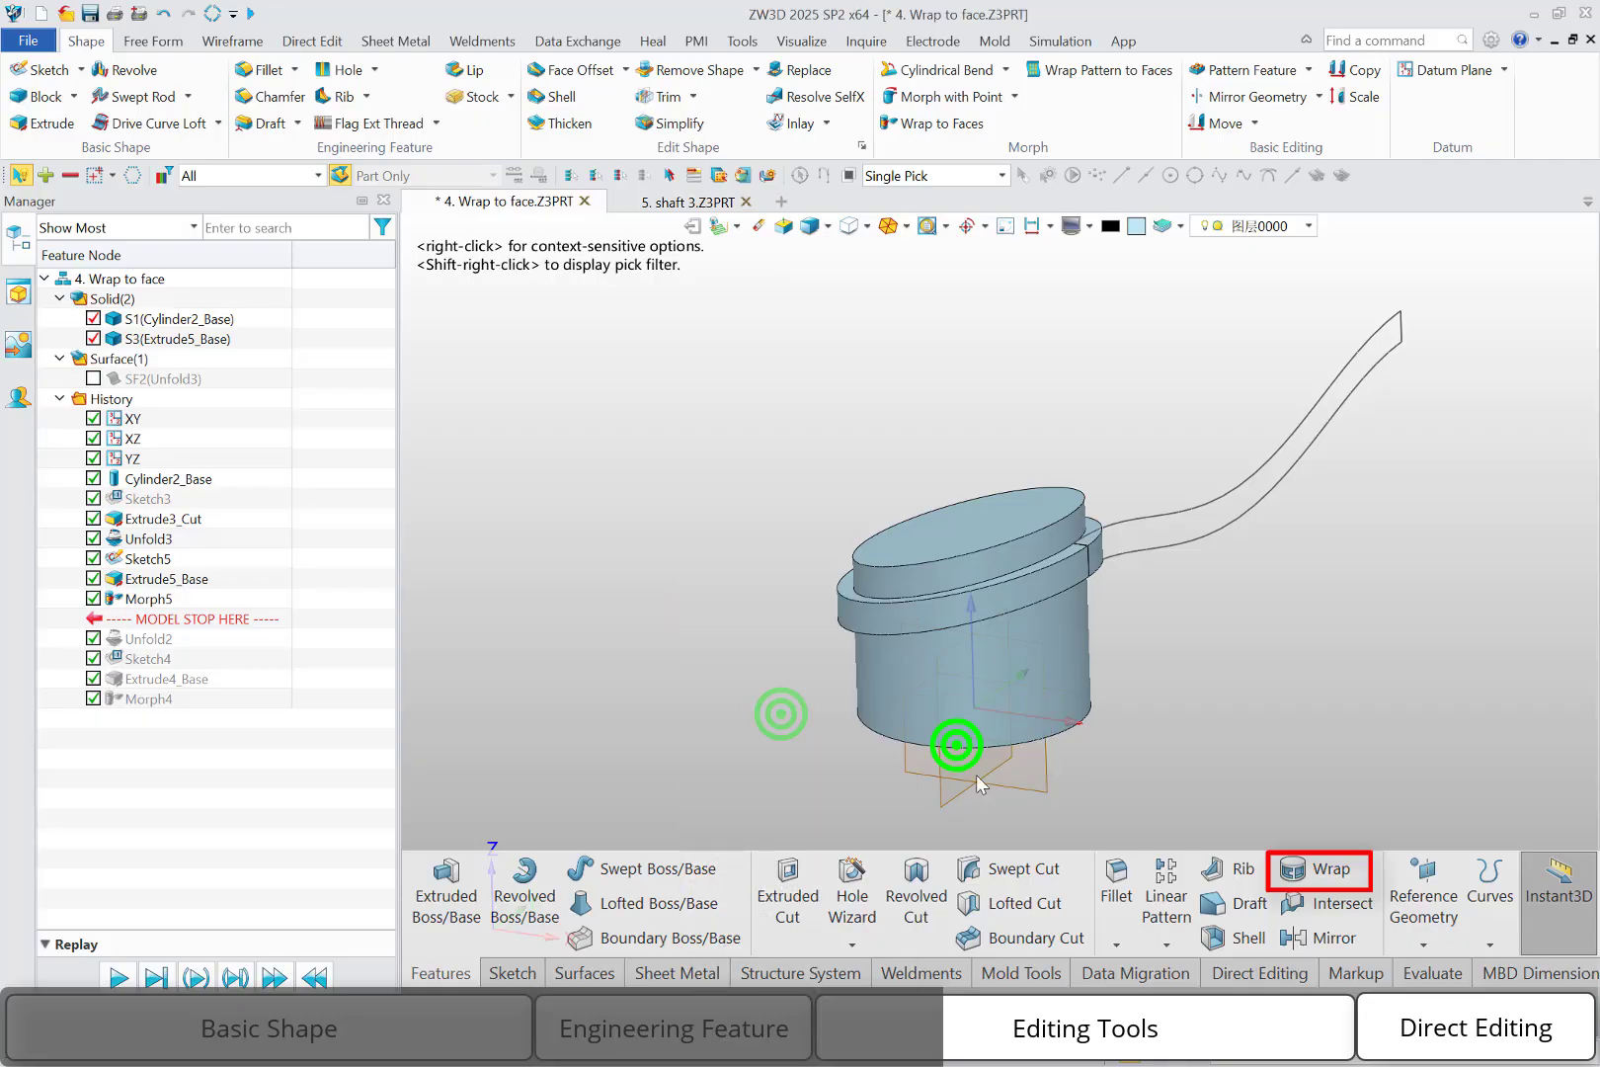
click(1047, 793)
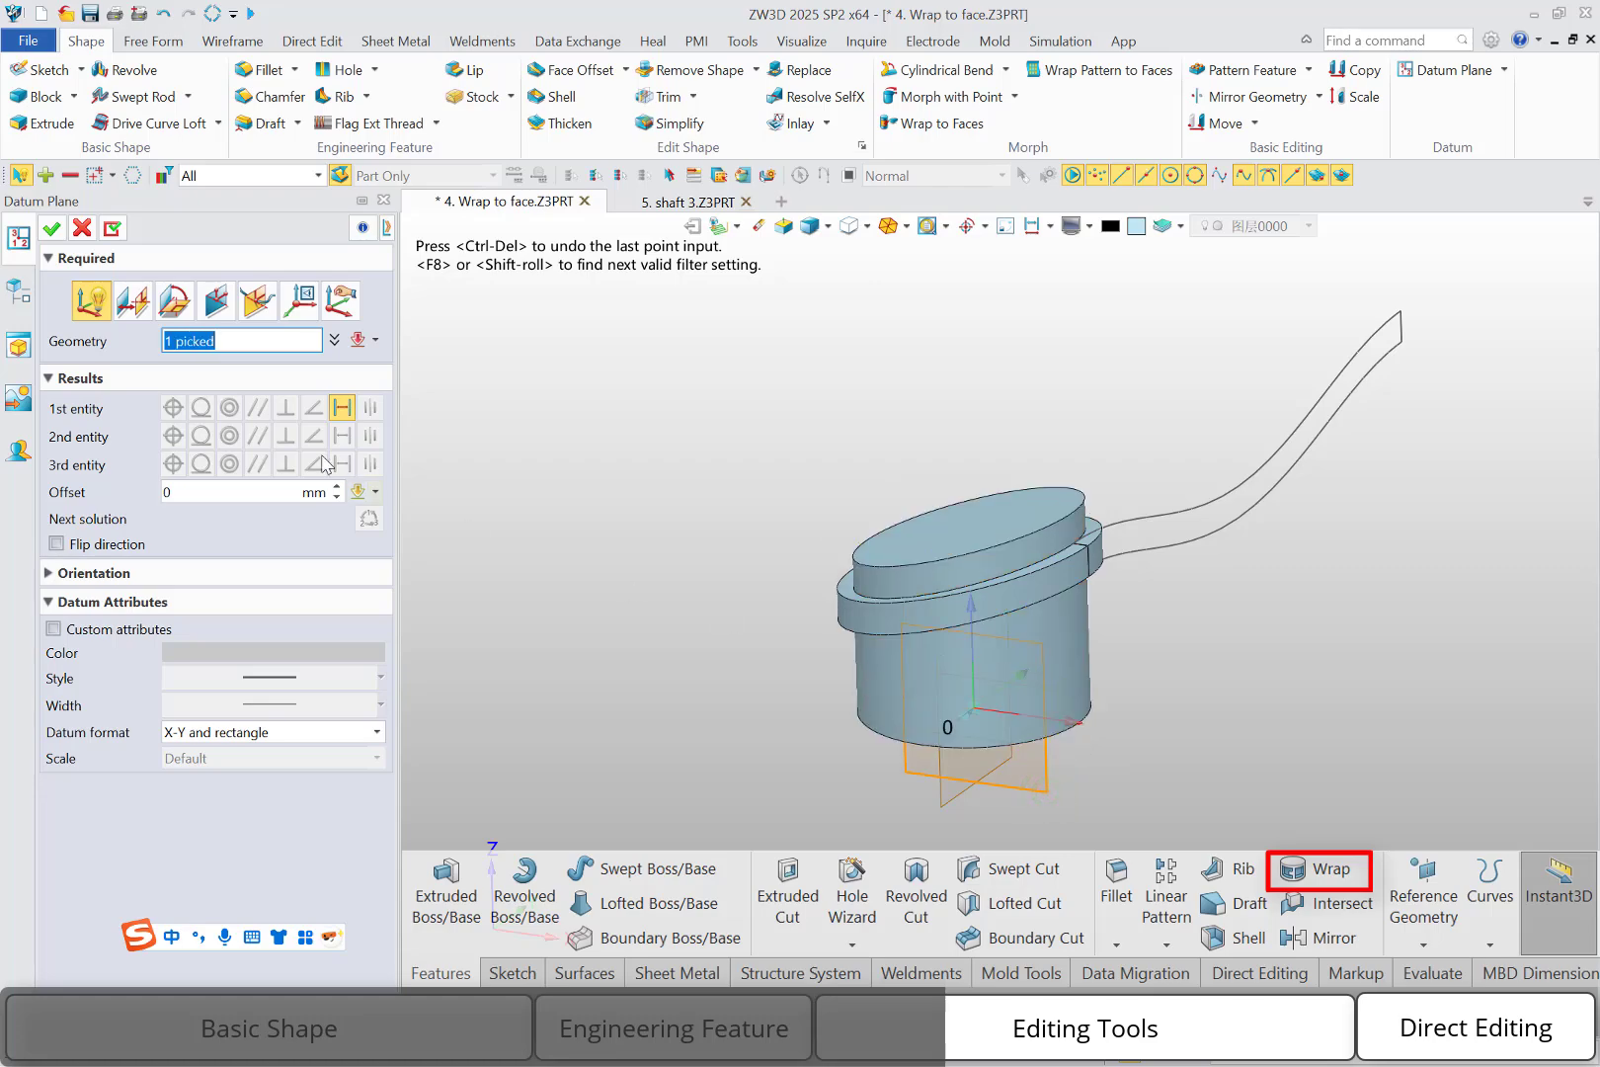
click(211, 484)
text(517)
key(Return)
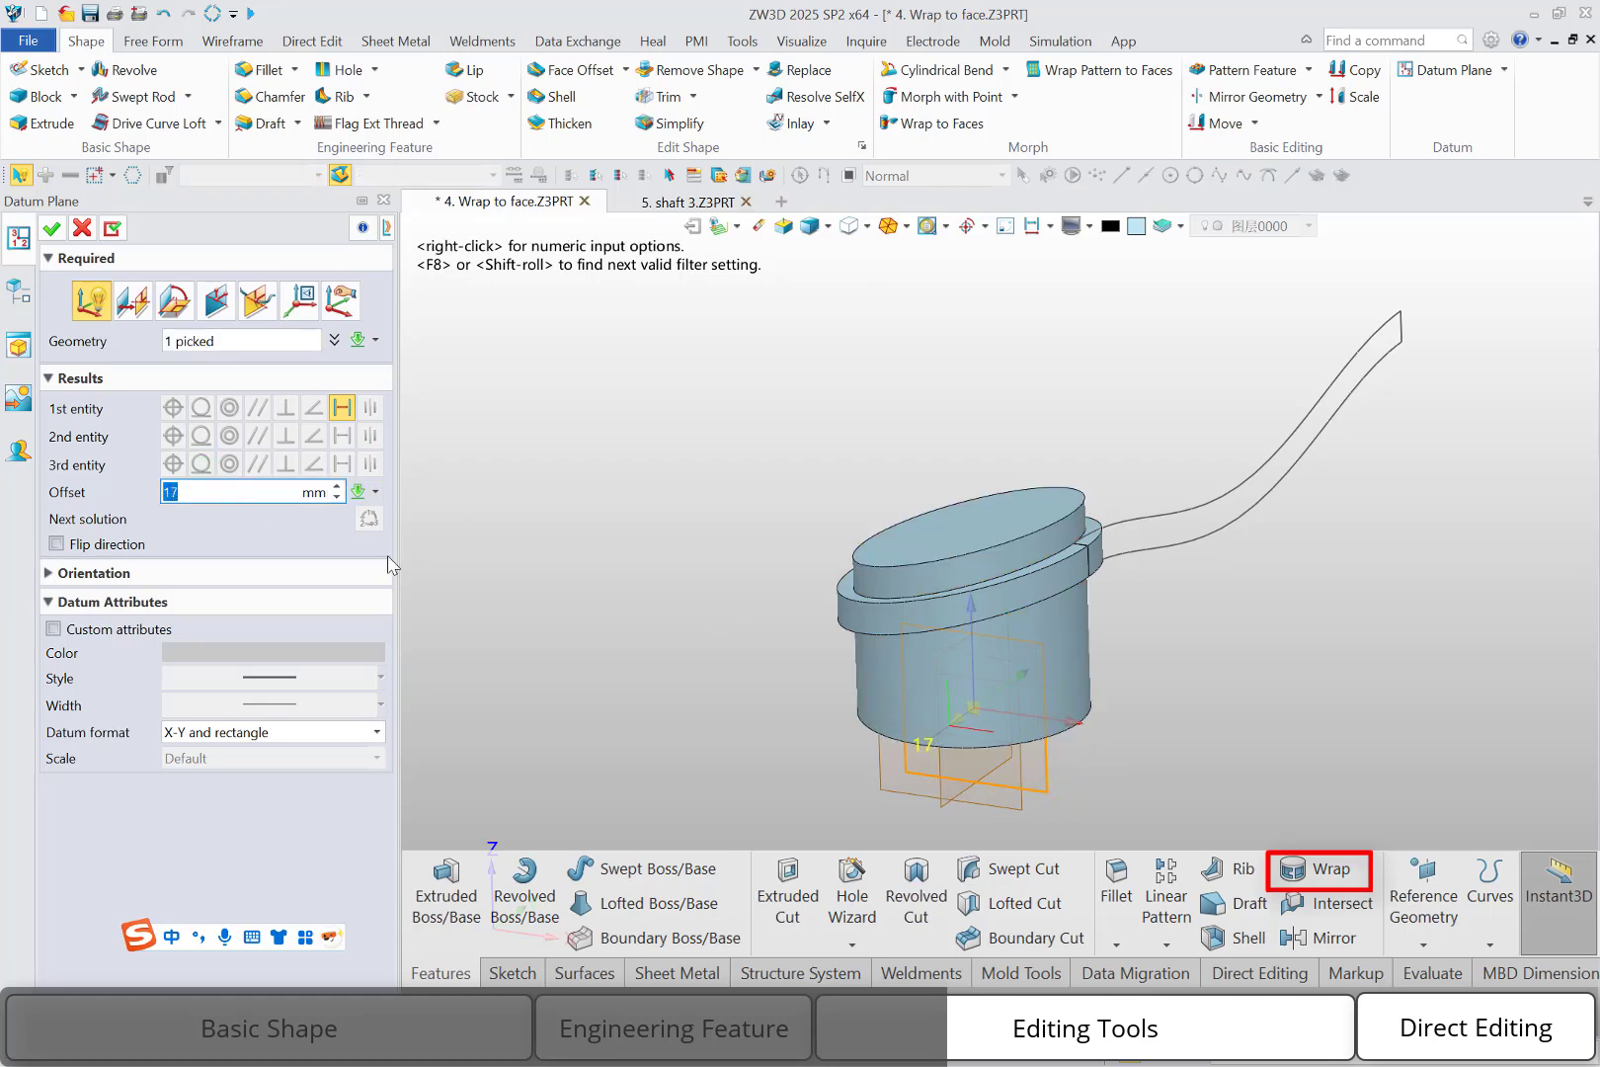
drag(956, 720, 812, 817)
click(51, 228)
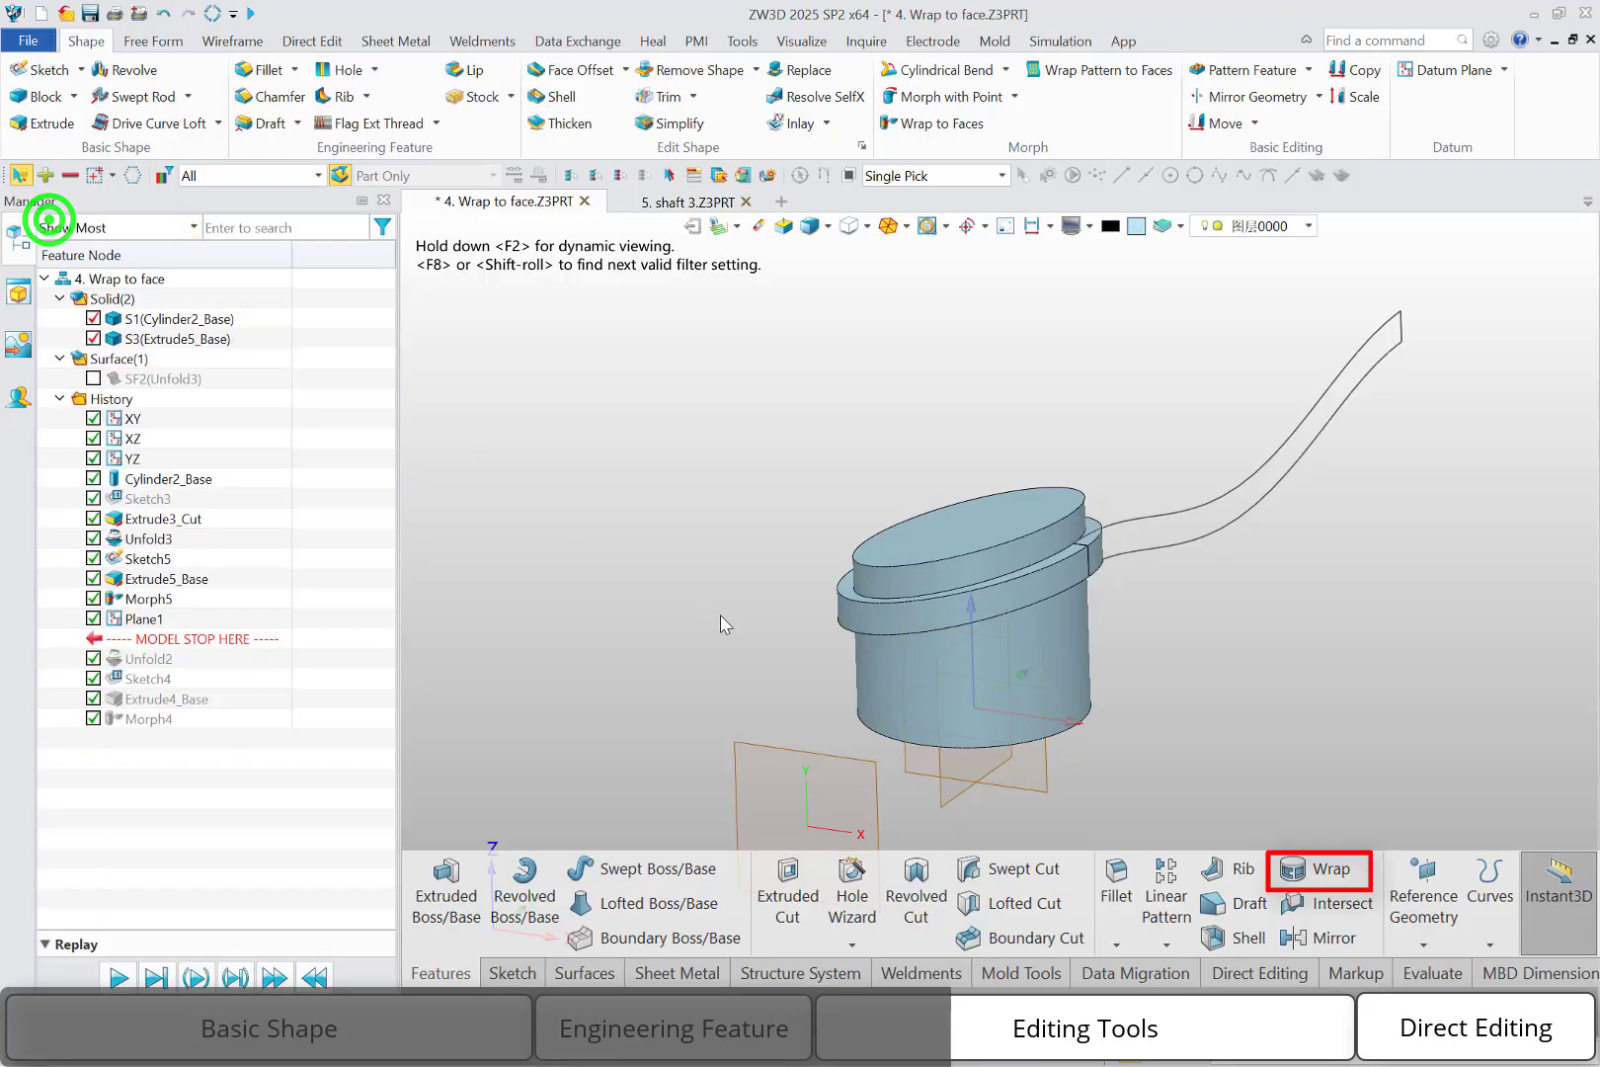
Start a sketch on the offset datum plane and place the ready-sketch text "ZWSOFT" with its origin at -15,15.
right_click(740, 732)
click(758, 738)
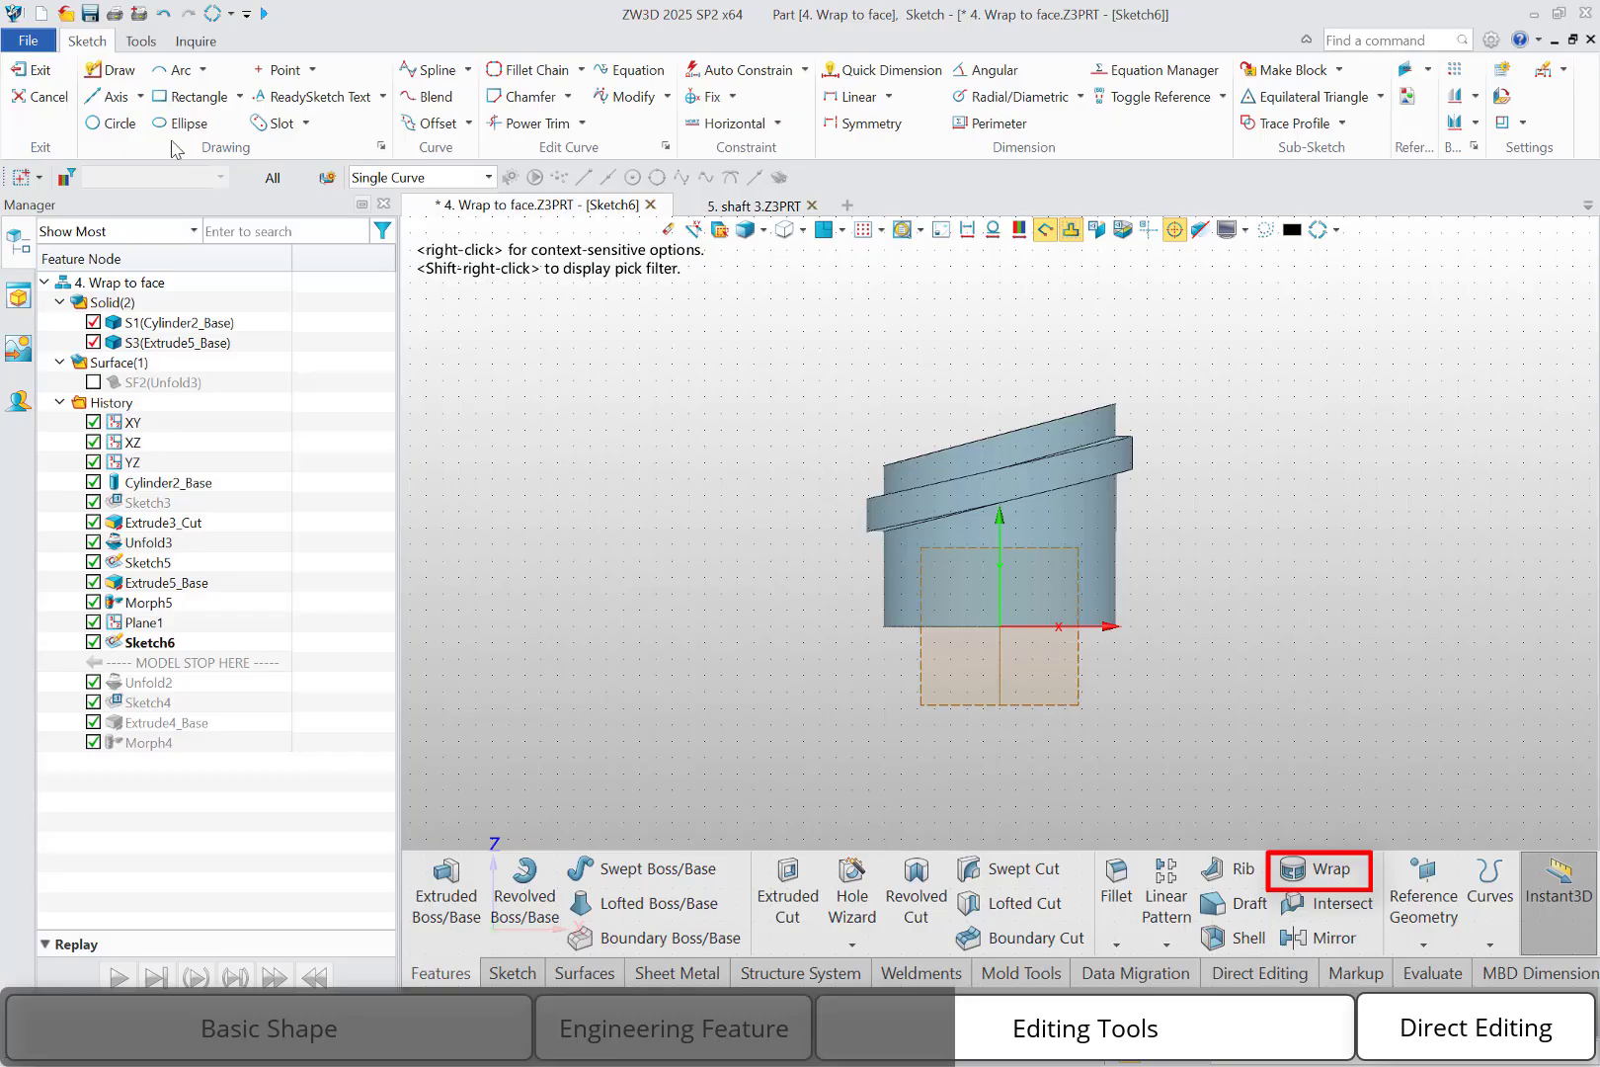
click(284, 99)
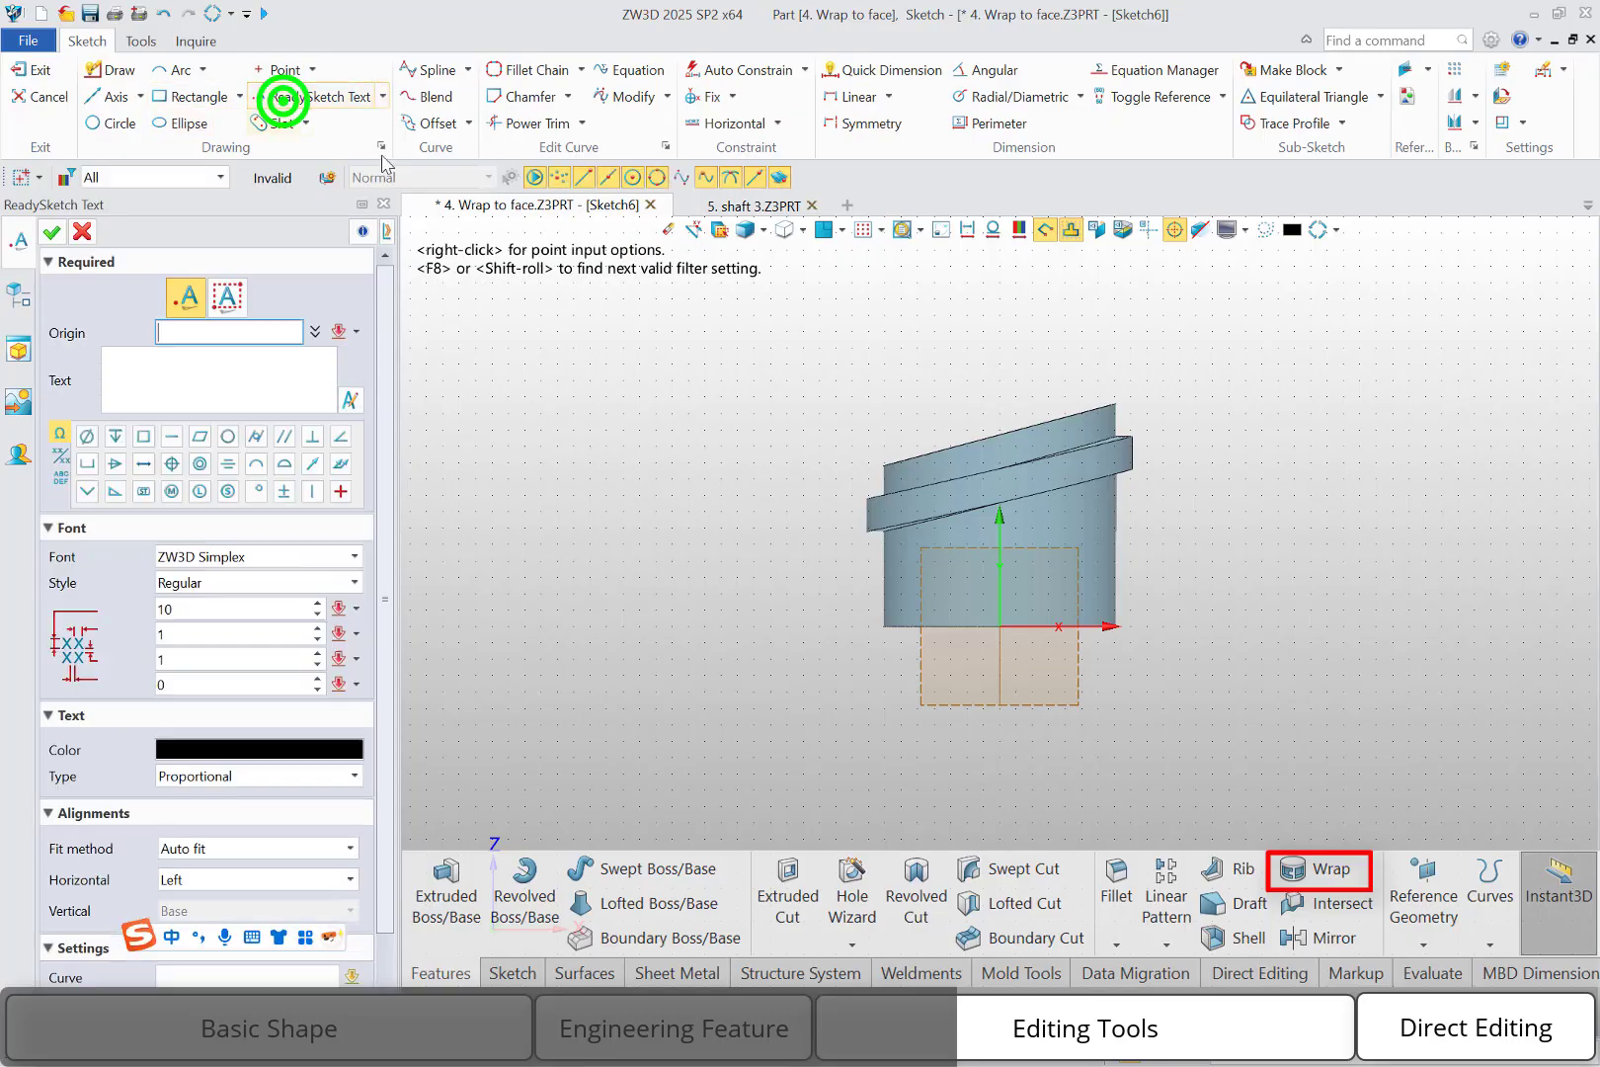
click(1021, 618)
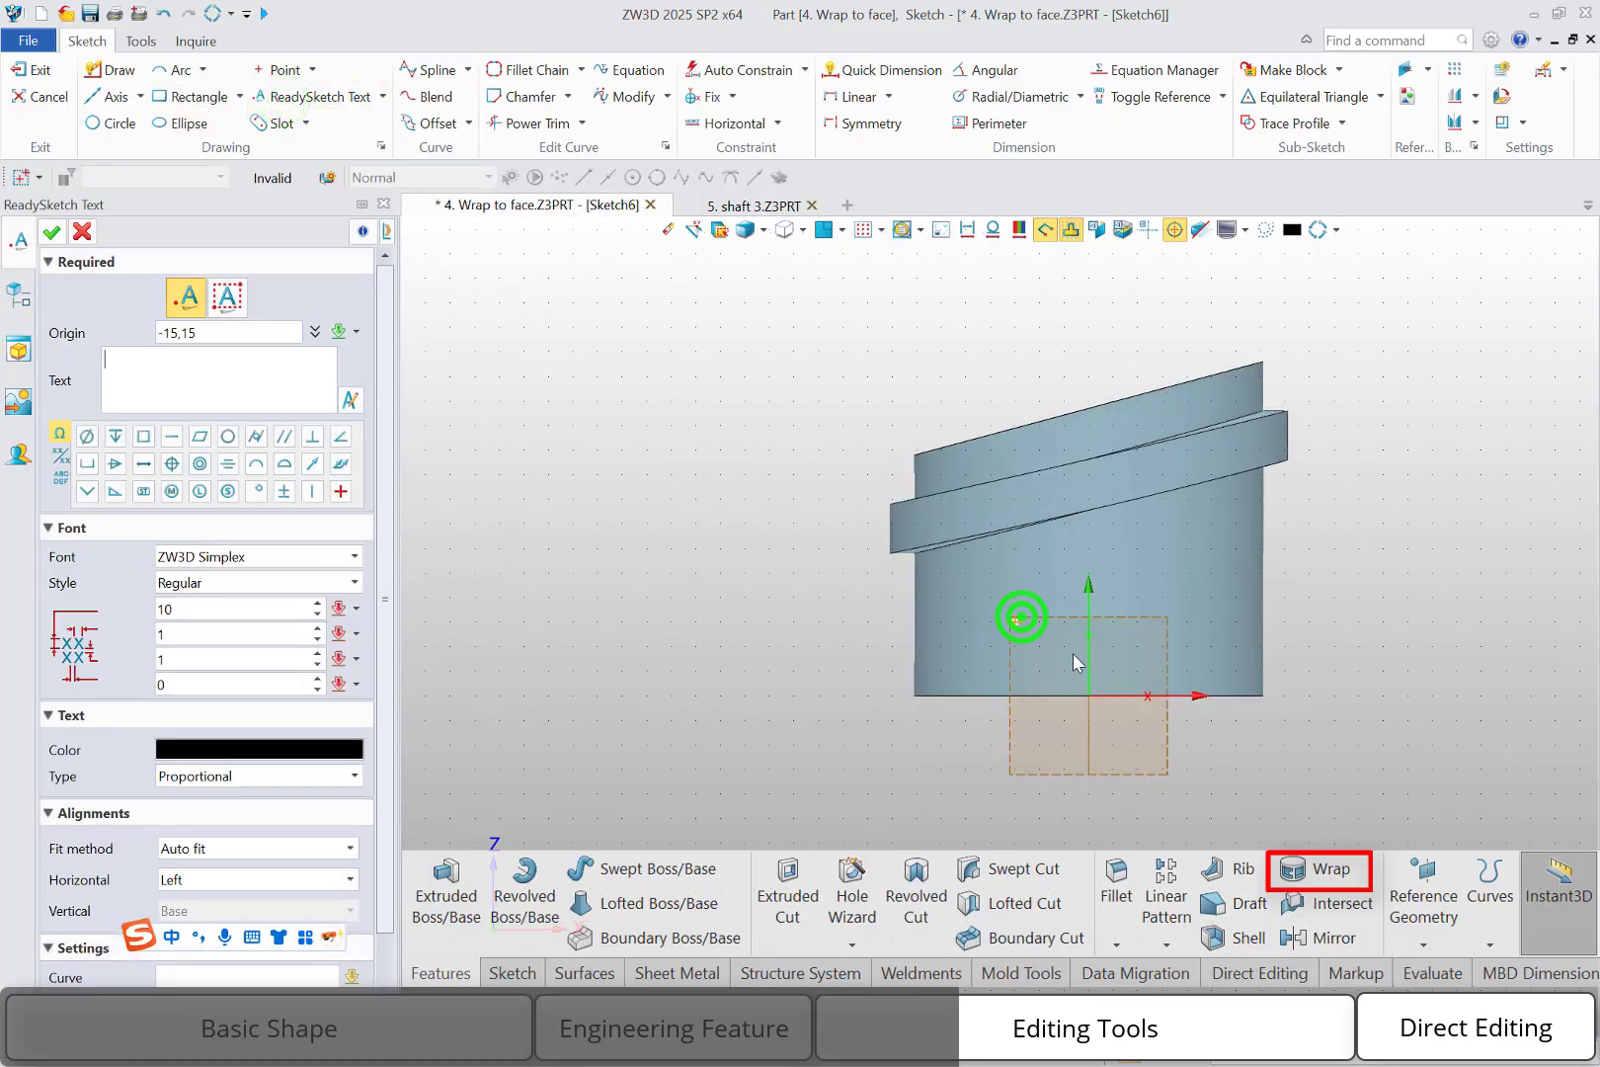
text(ZWSO)
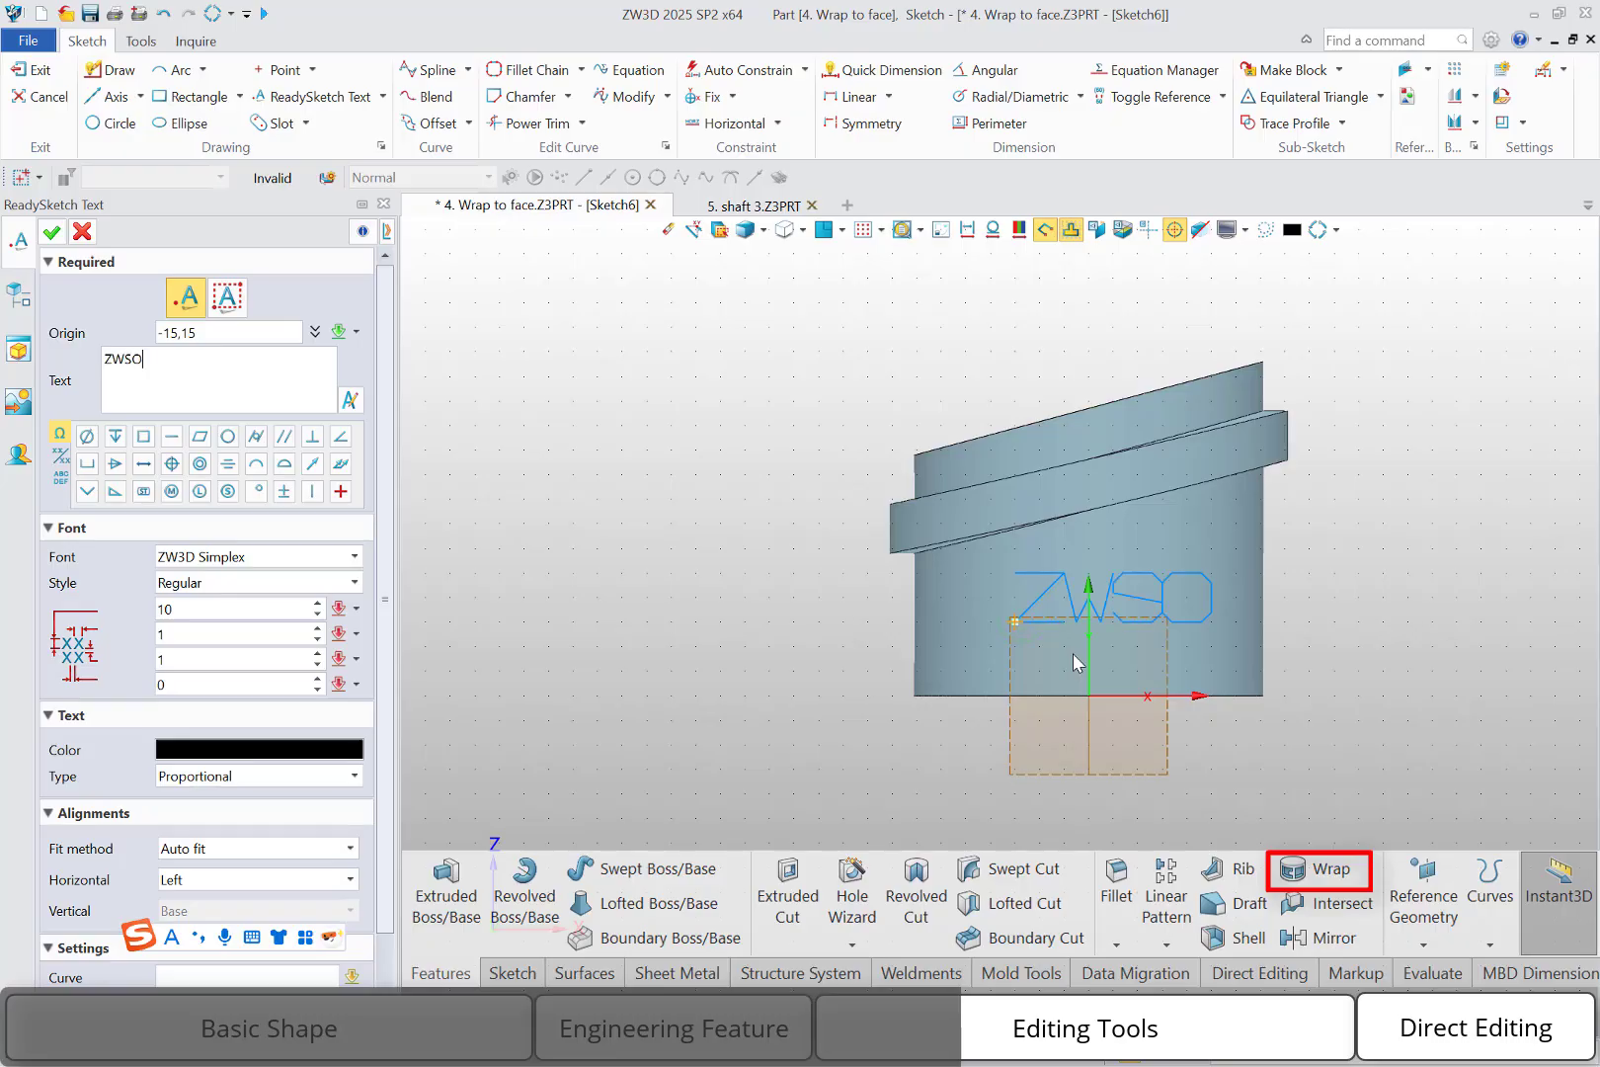
text(FT)
Change the font of the ZWSOFT sketch text to Arial.
click(291, 557)
click(394, 605)
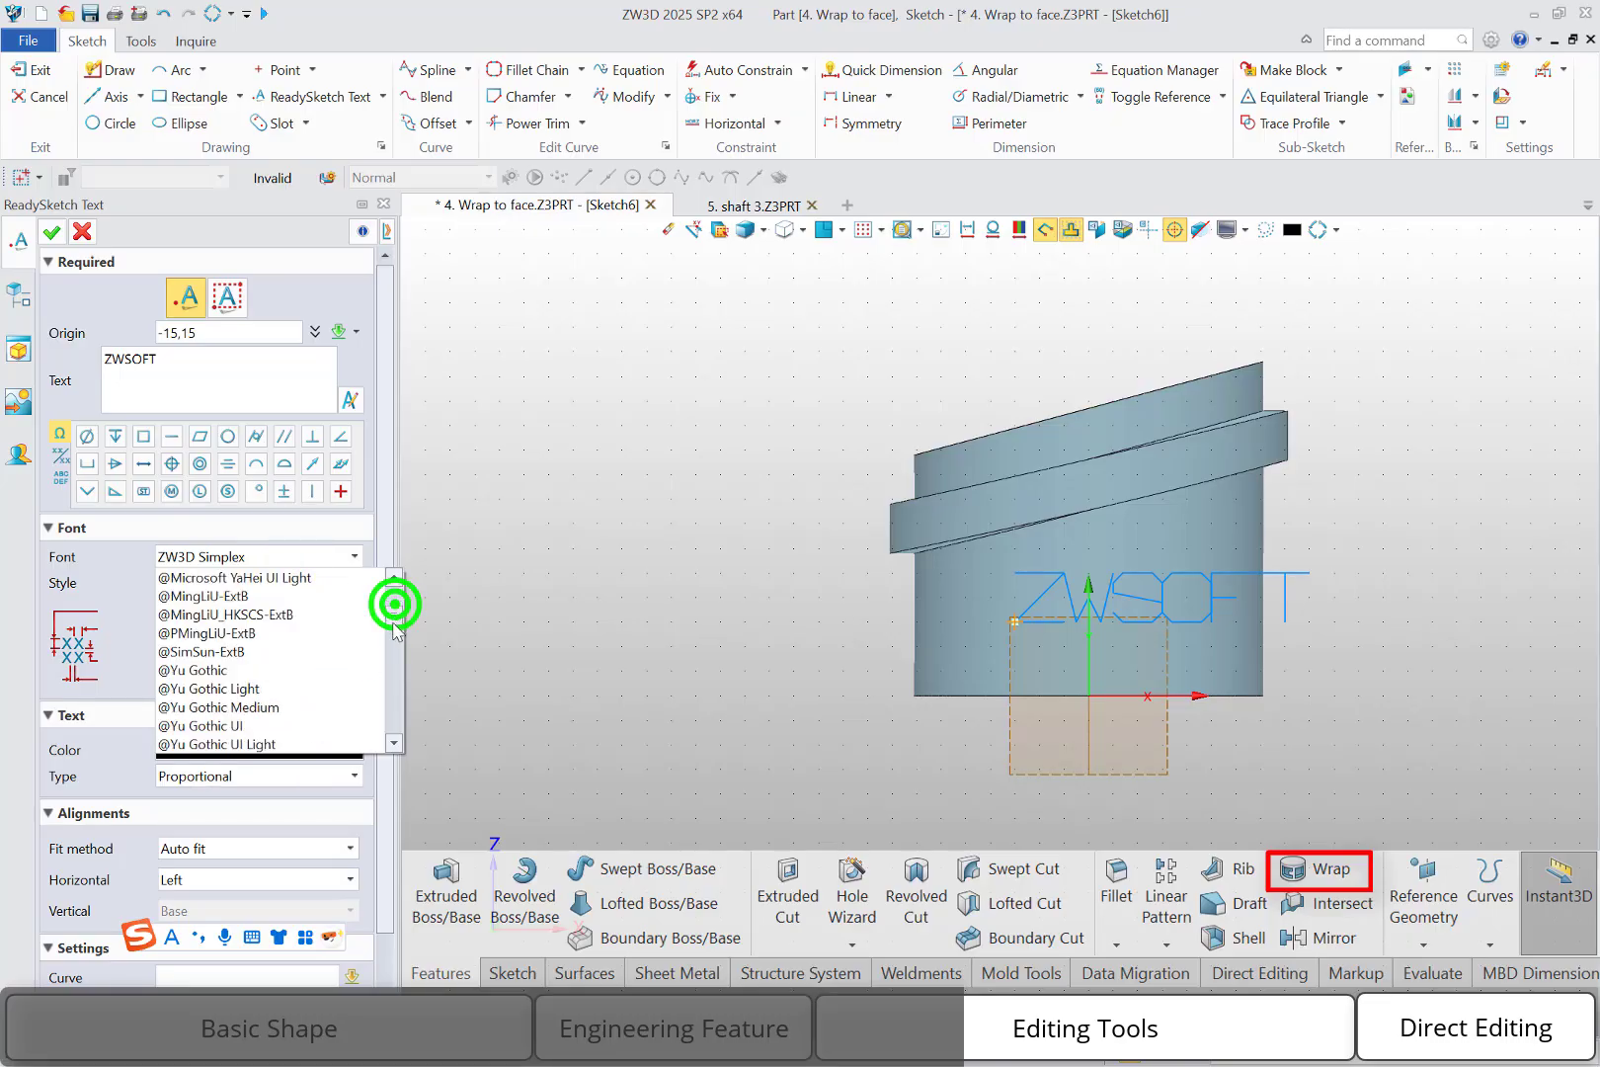
drag(393, 624, 393, 638)
scroll(234, 679, up, 2)
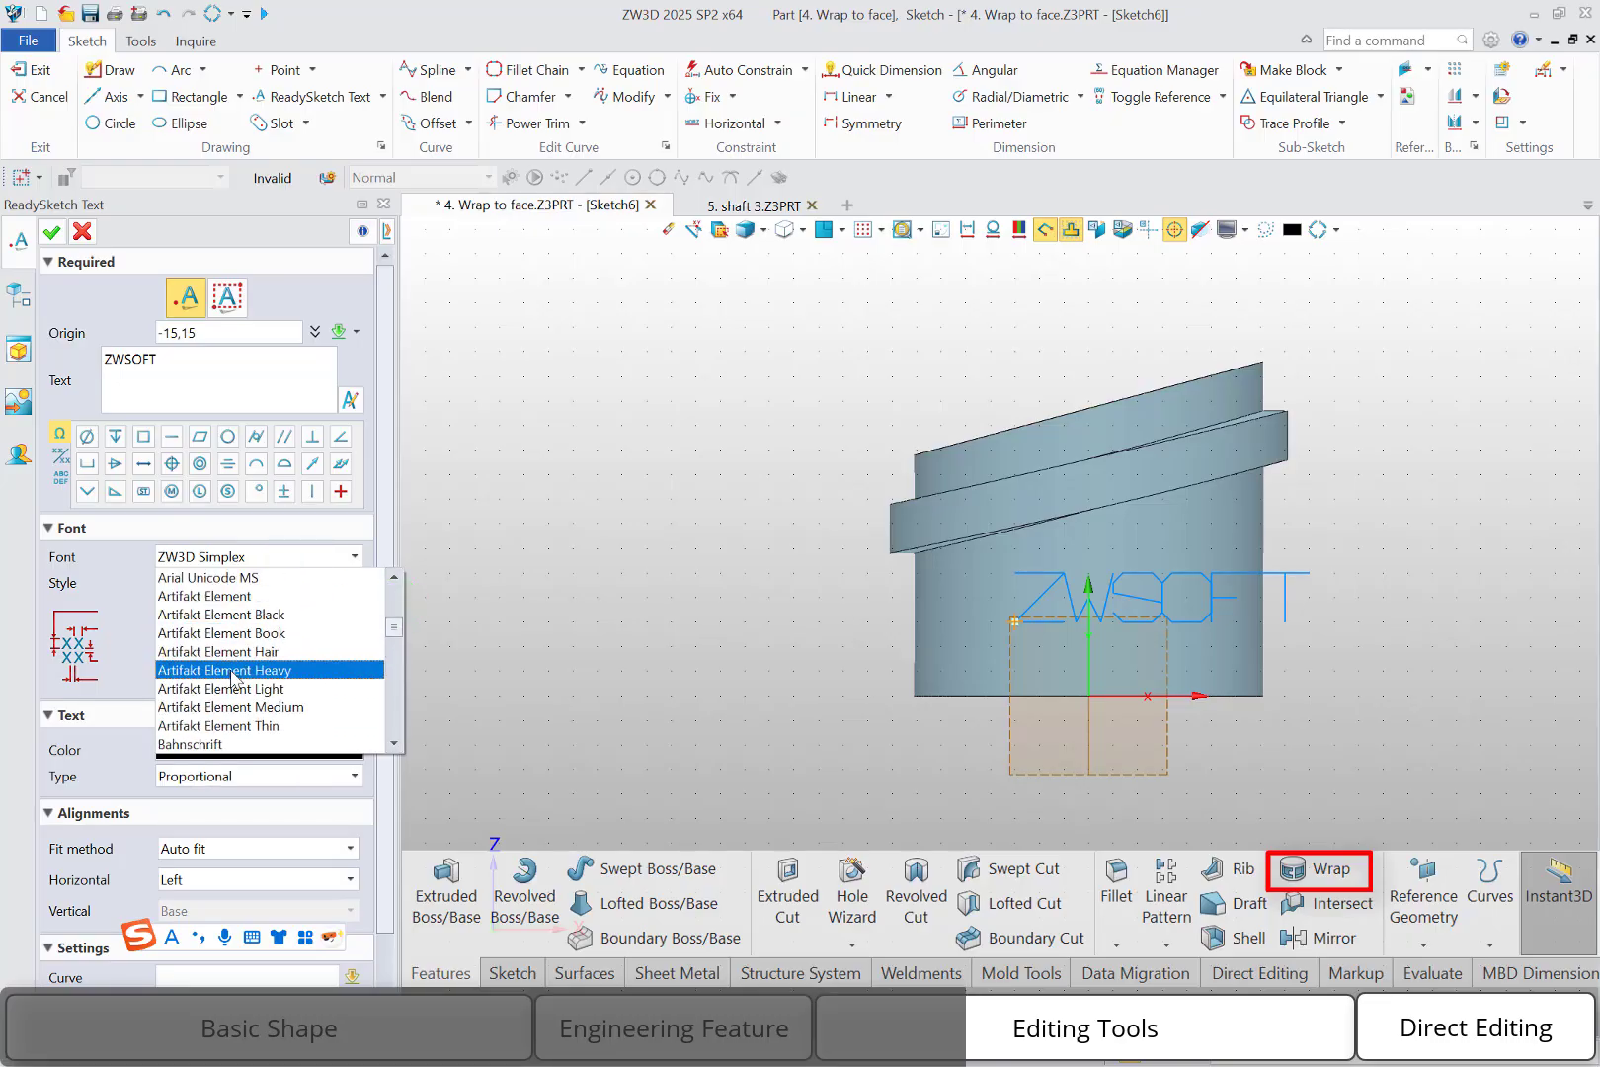
scroll(234, 676, up, 2)
click(225, 634)
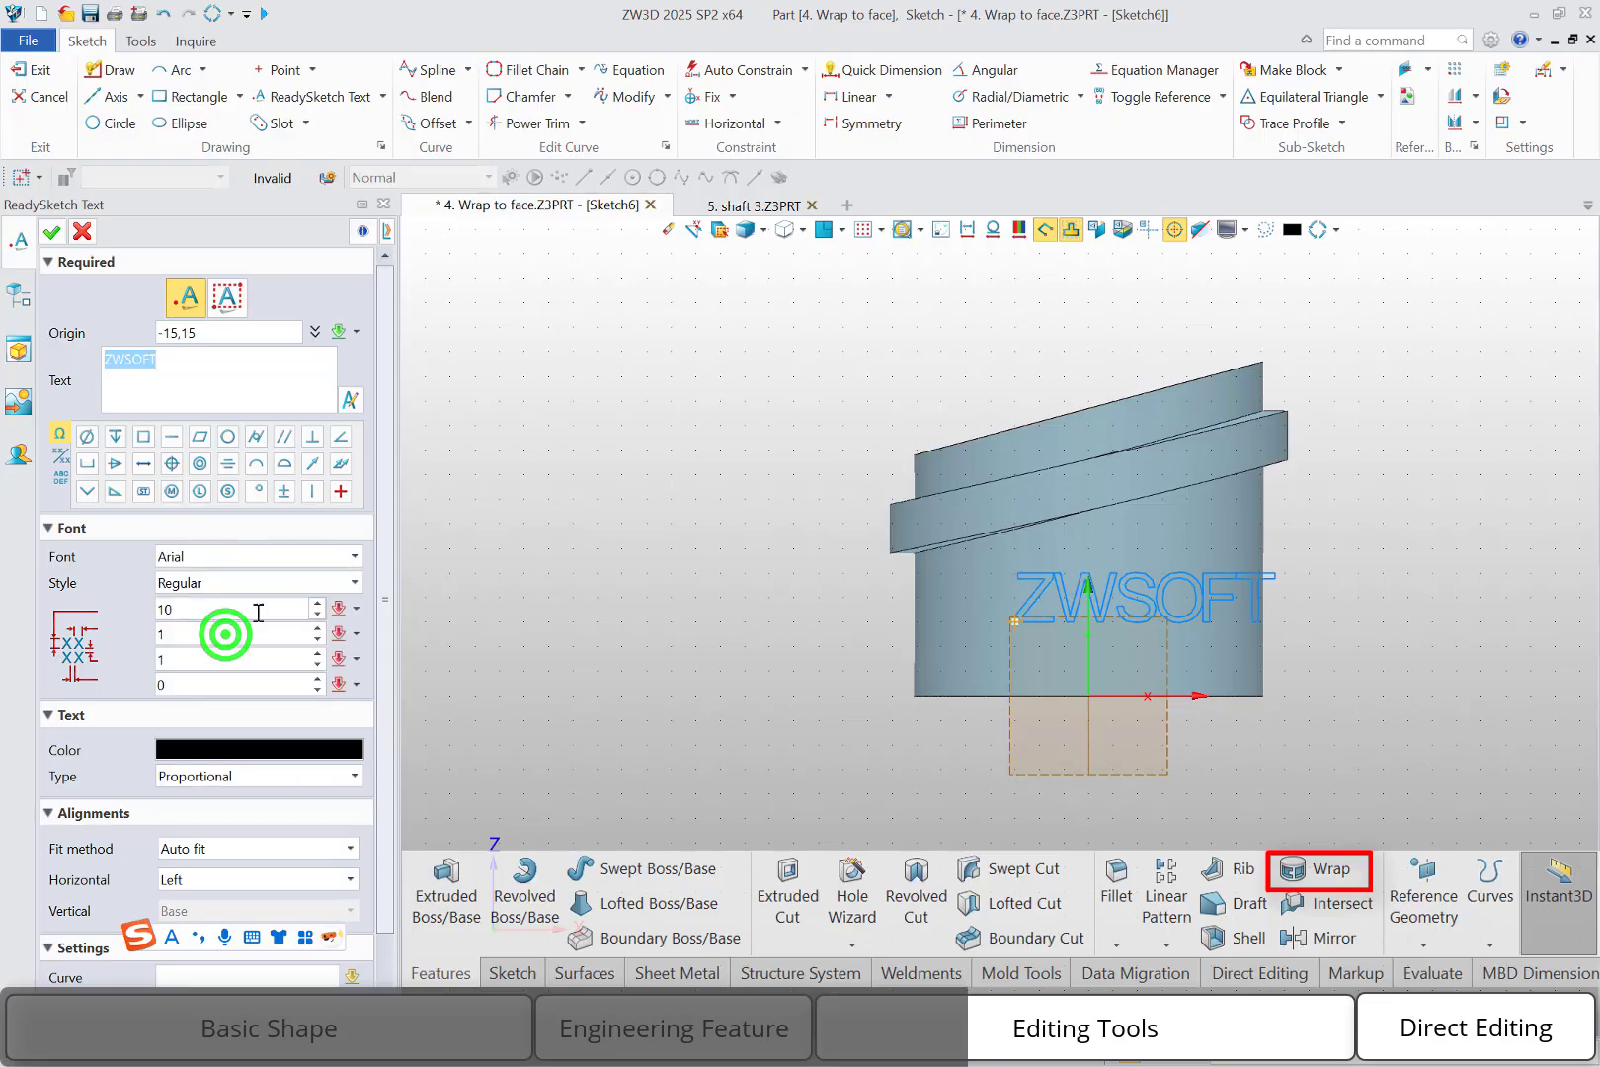
Set the text height to 7 and the character spacing to 0.2, then finish the text and exit the sketch.
click(202, 609)
scroll(201, 608, down, 2)
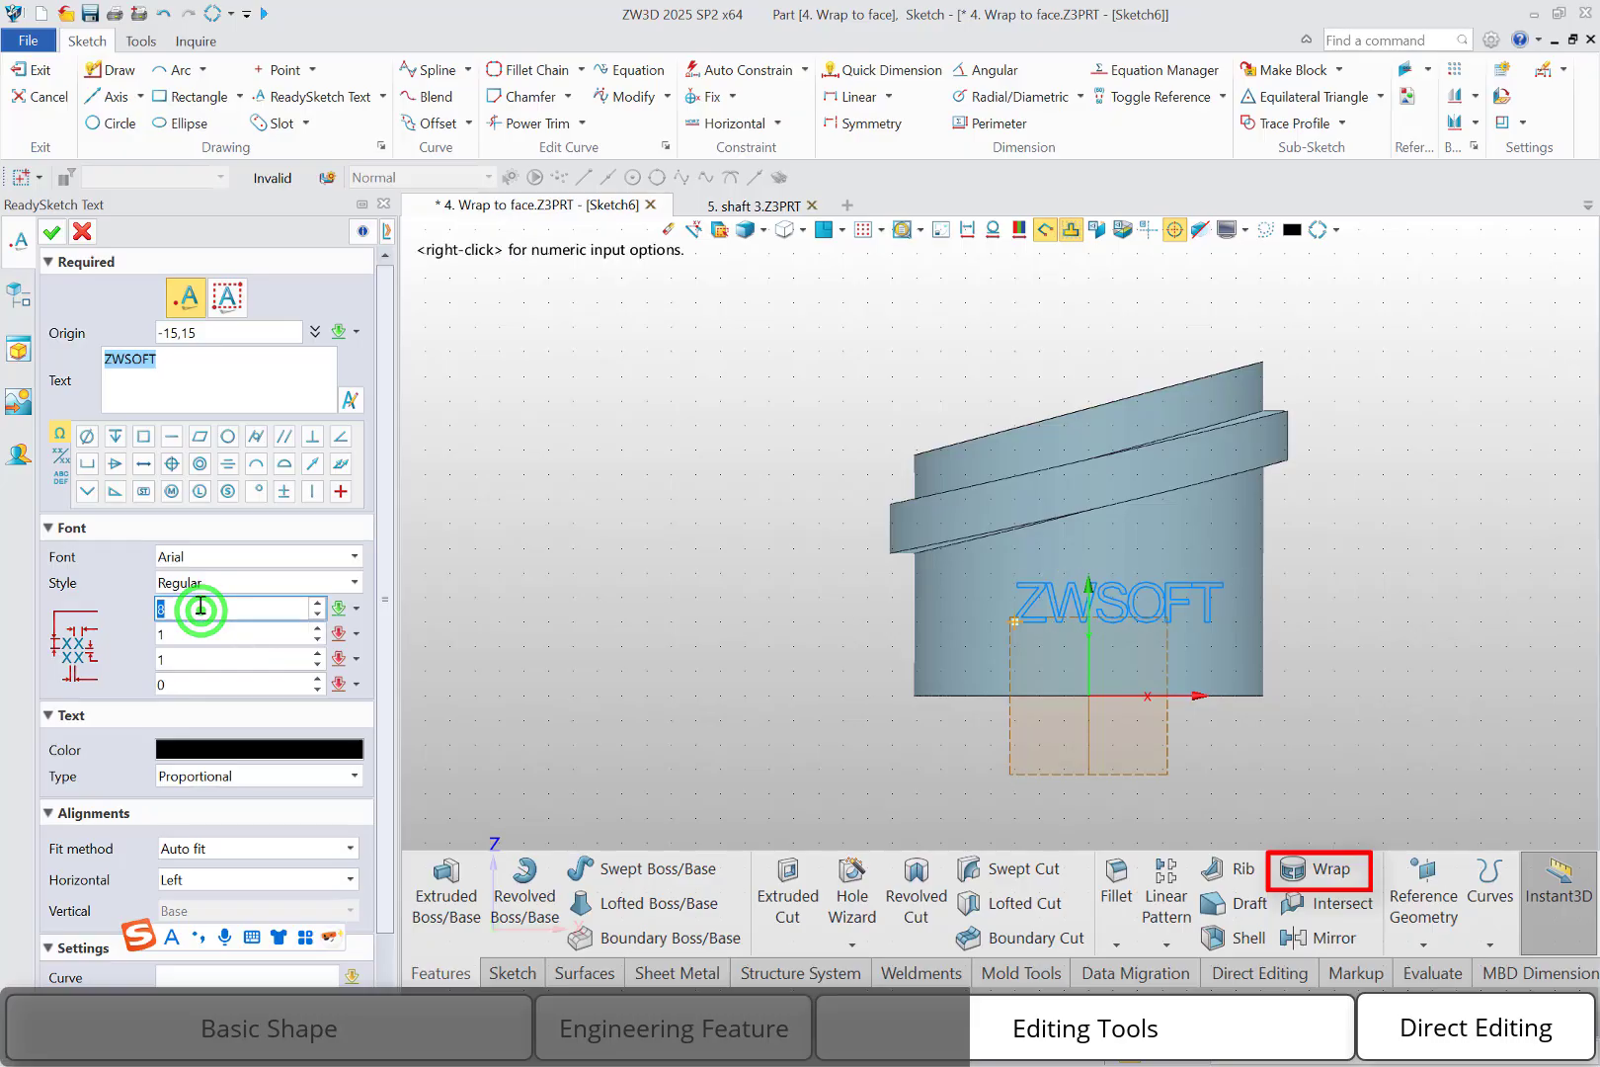
scroll(201, 607, down, 1)
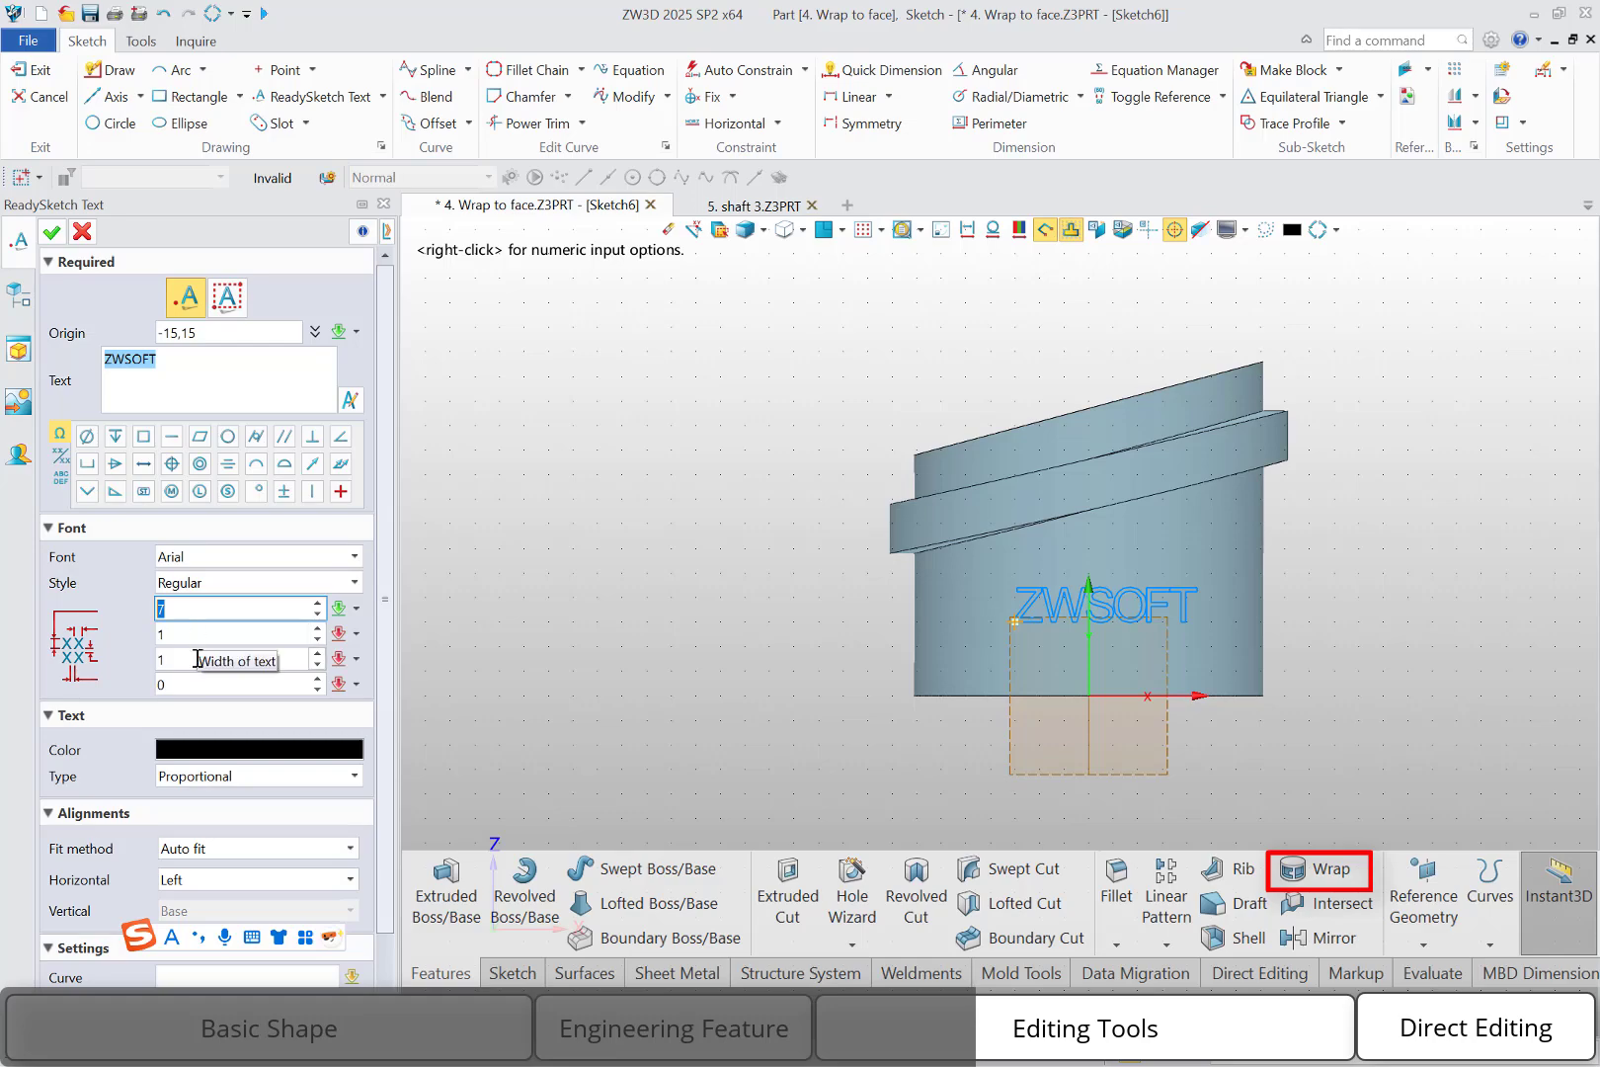
click(175, 682)
text(.2)
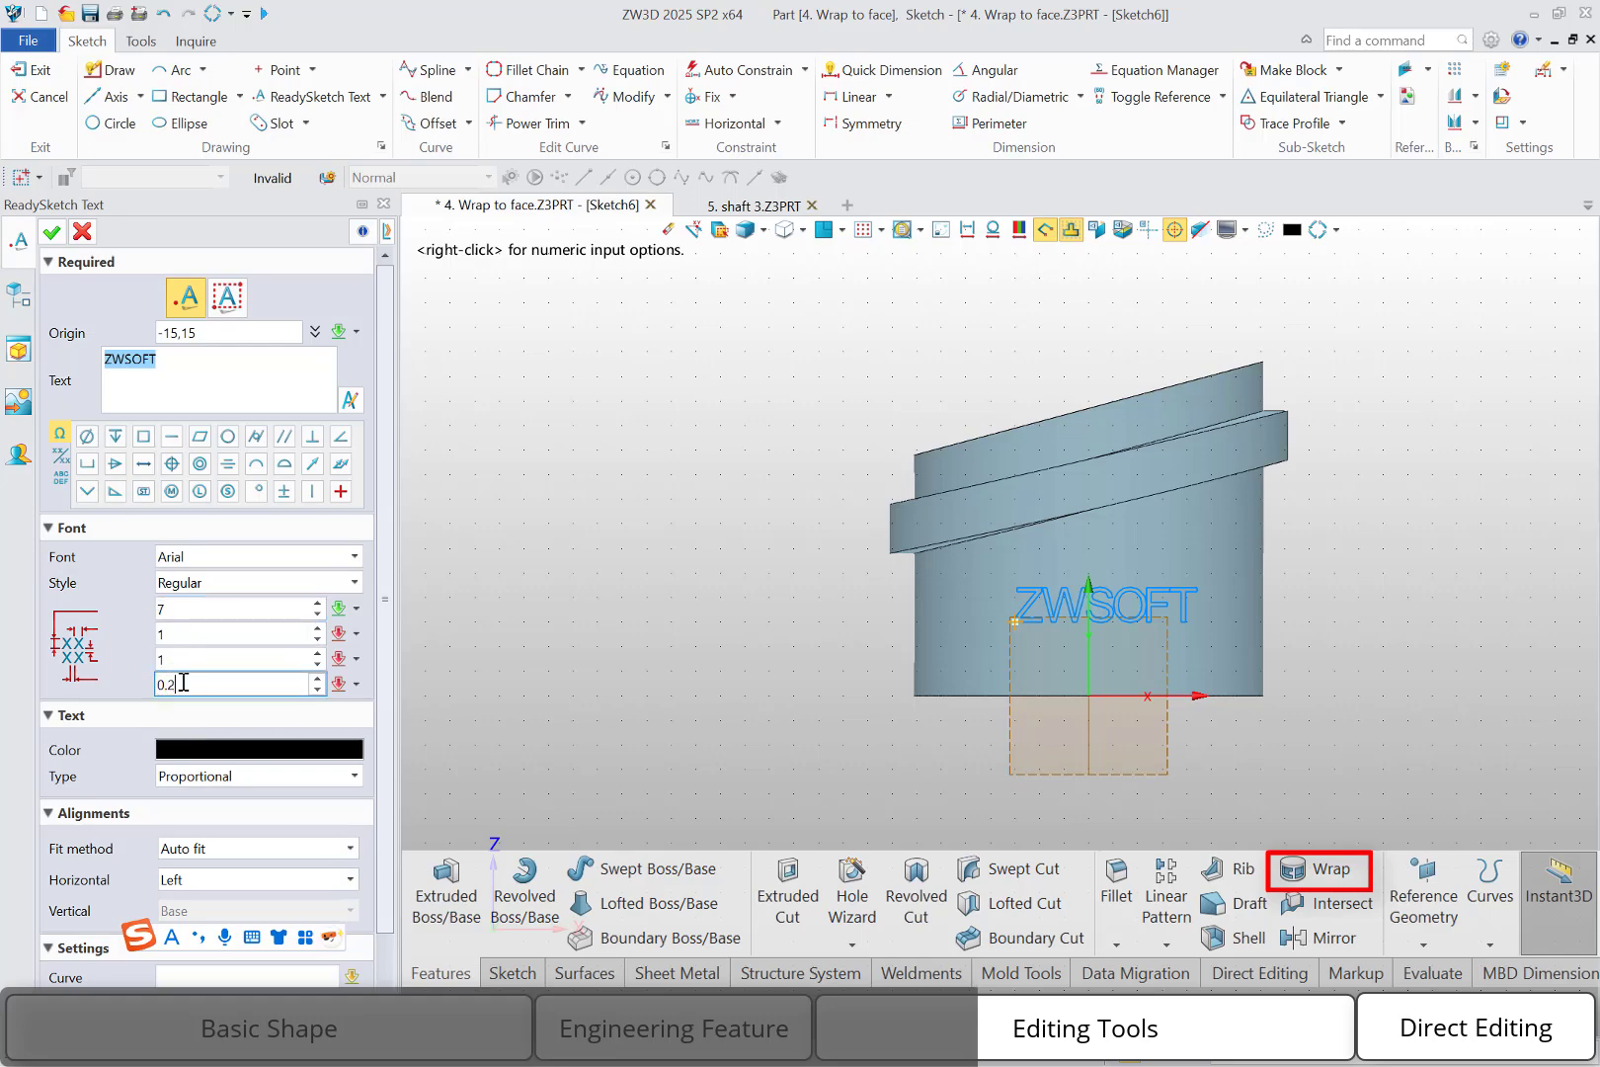
key(Return)
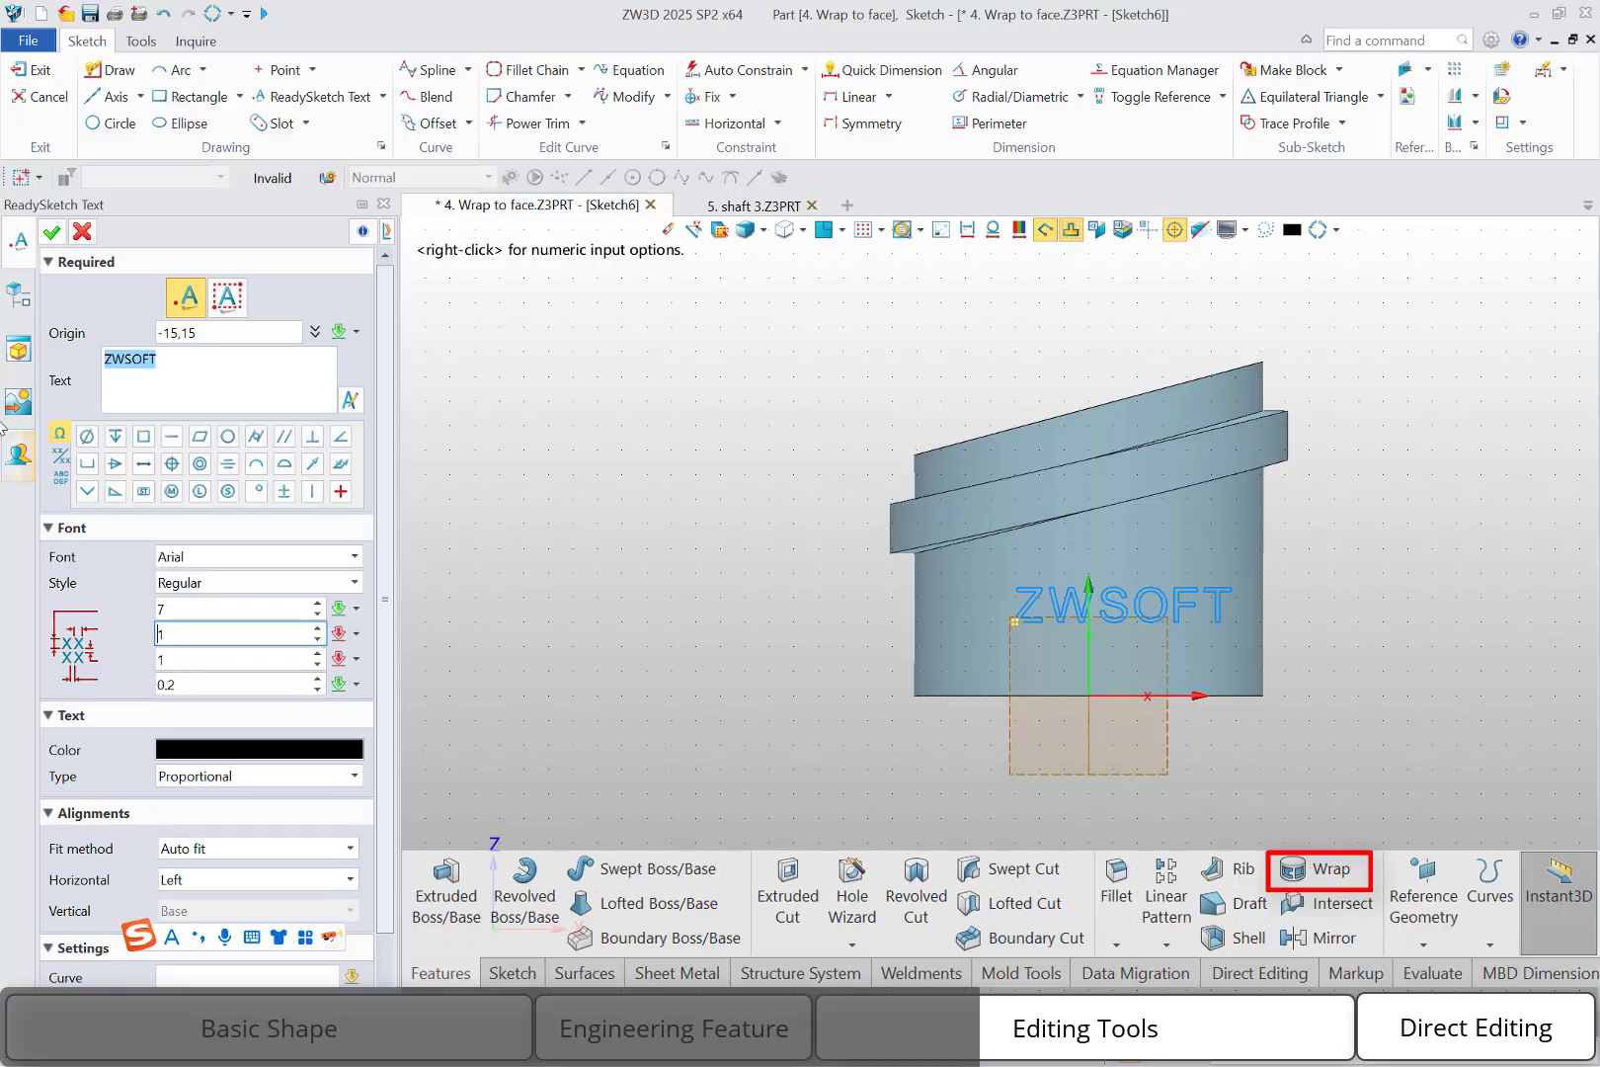
click(53, 234)
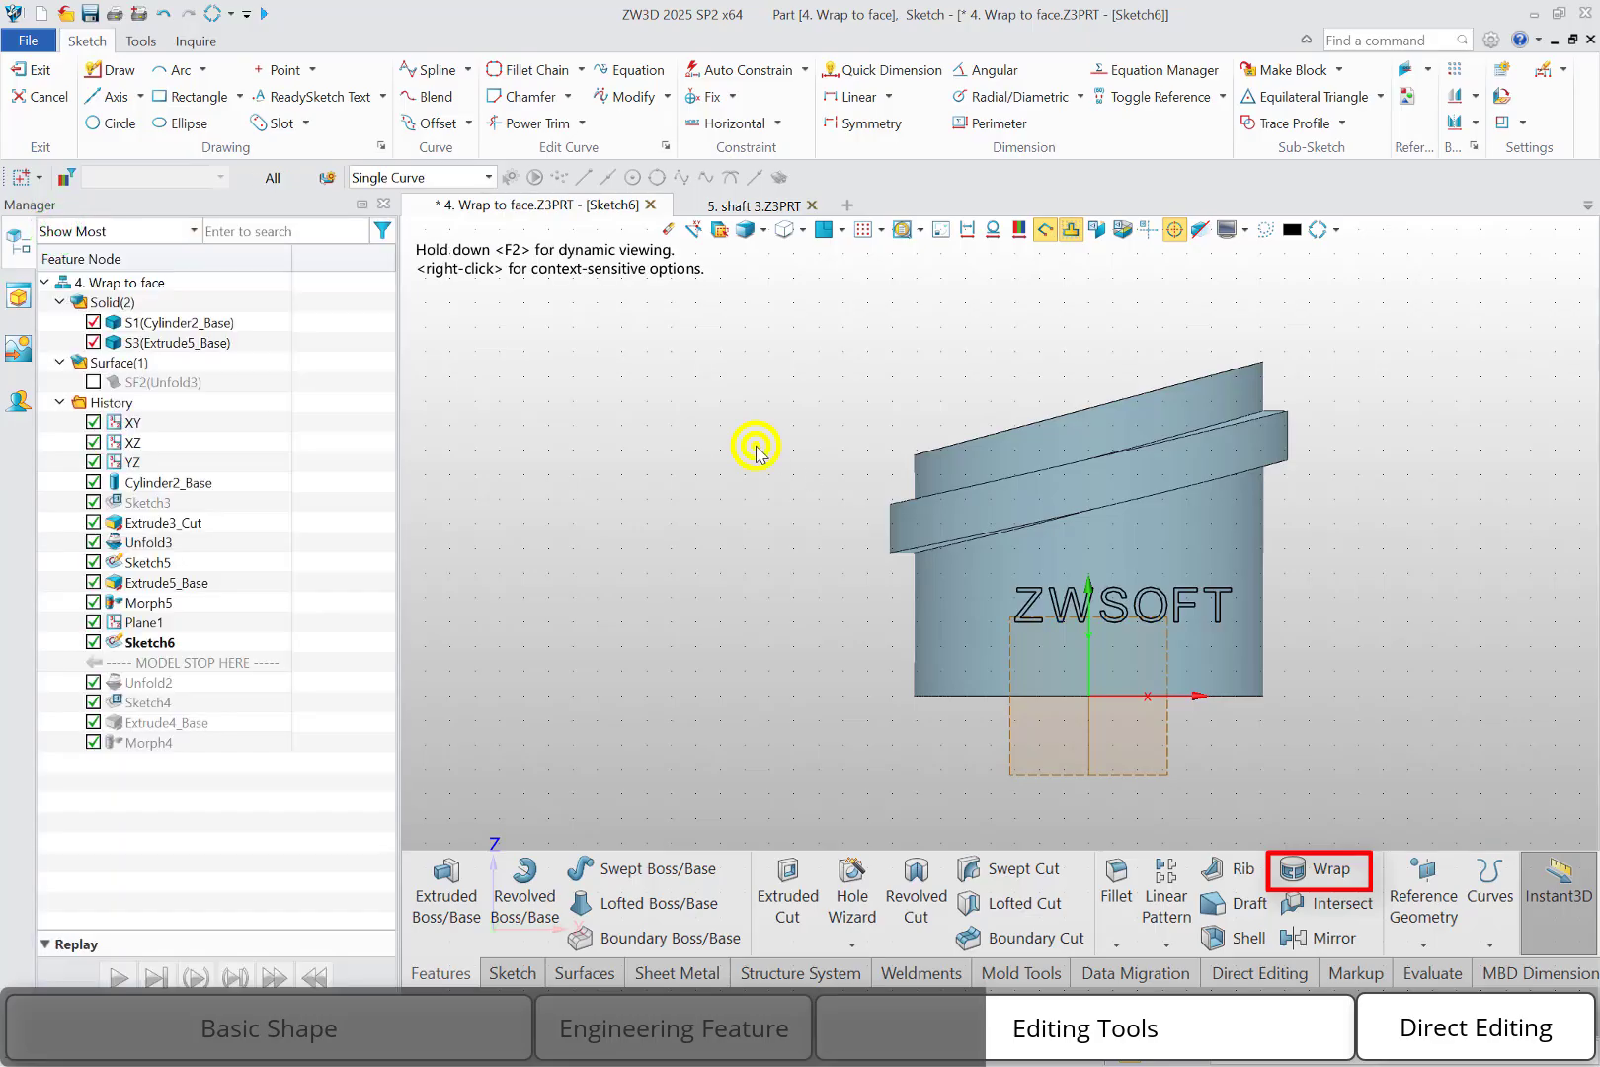
right_click(755, 450)
click(976, 422)
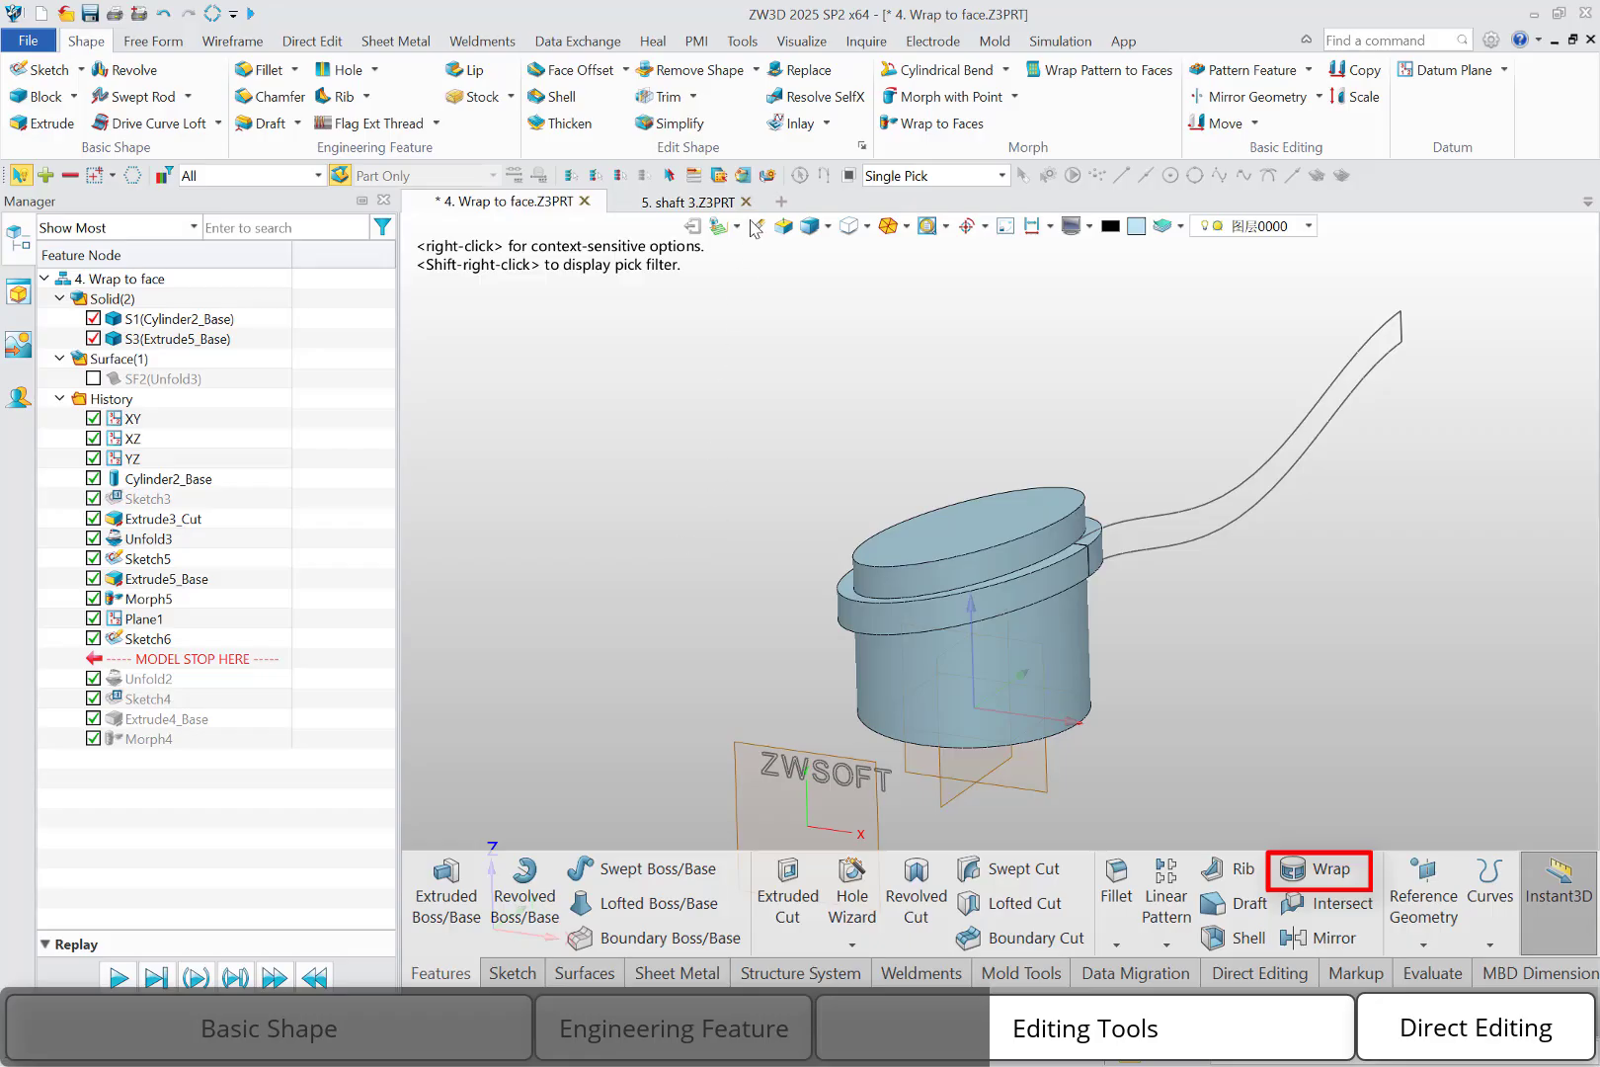
Inlay the ZWSOFT sketch on the cylinder's side face with a 2 mm offset, using Directed projection along 0,1,0.
click(791, 124)
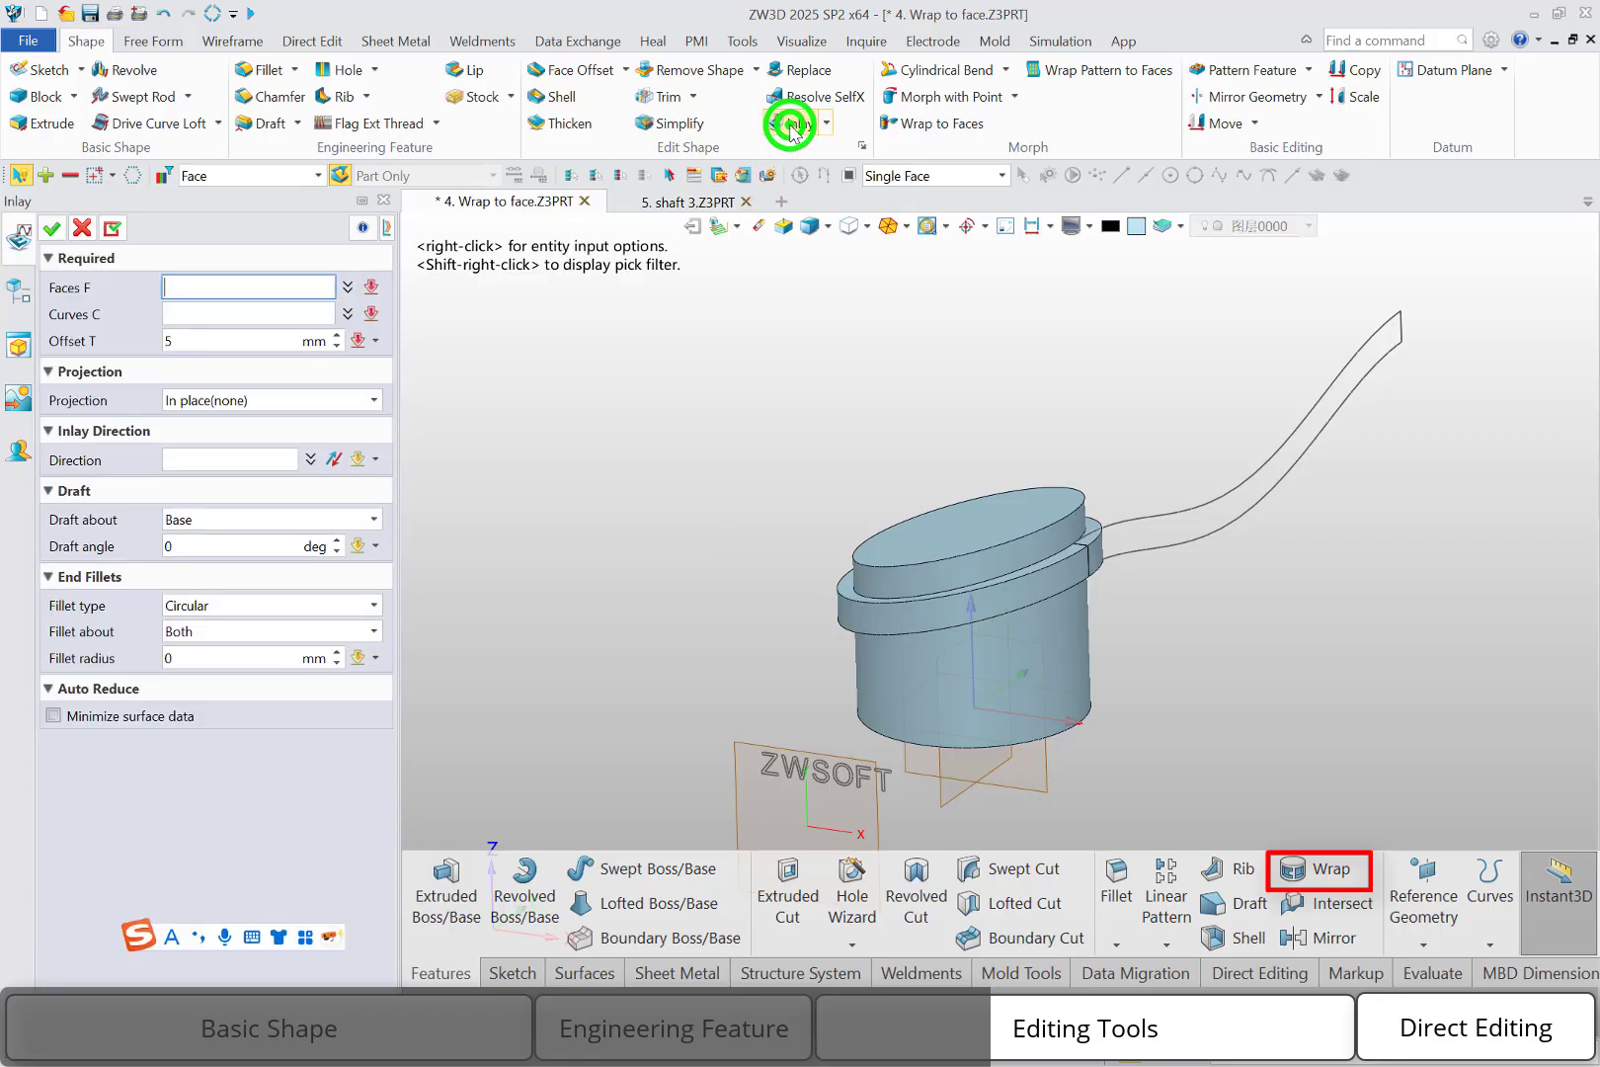
click(934, 683)
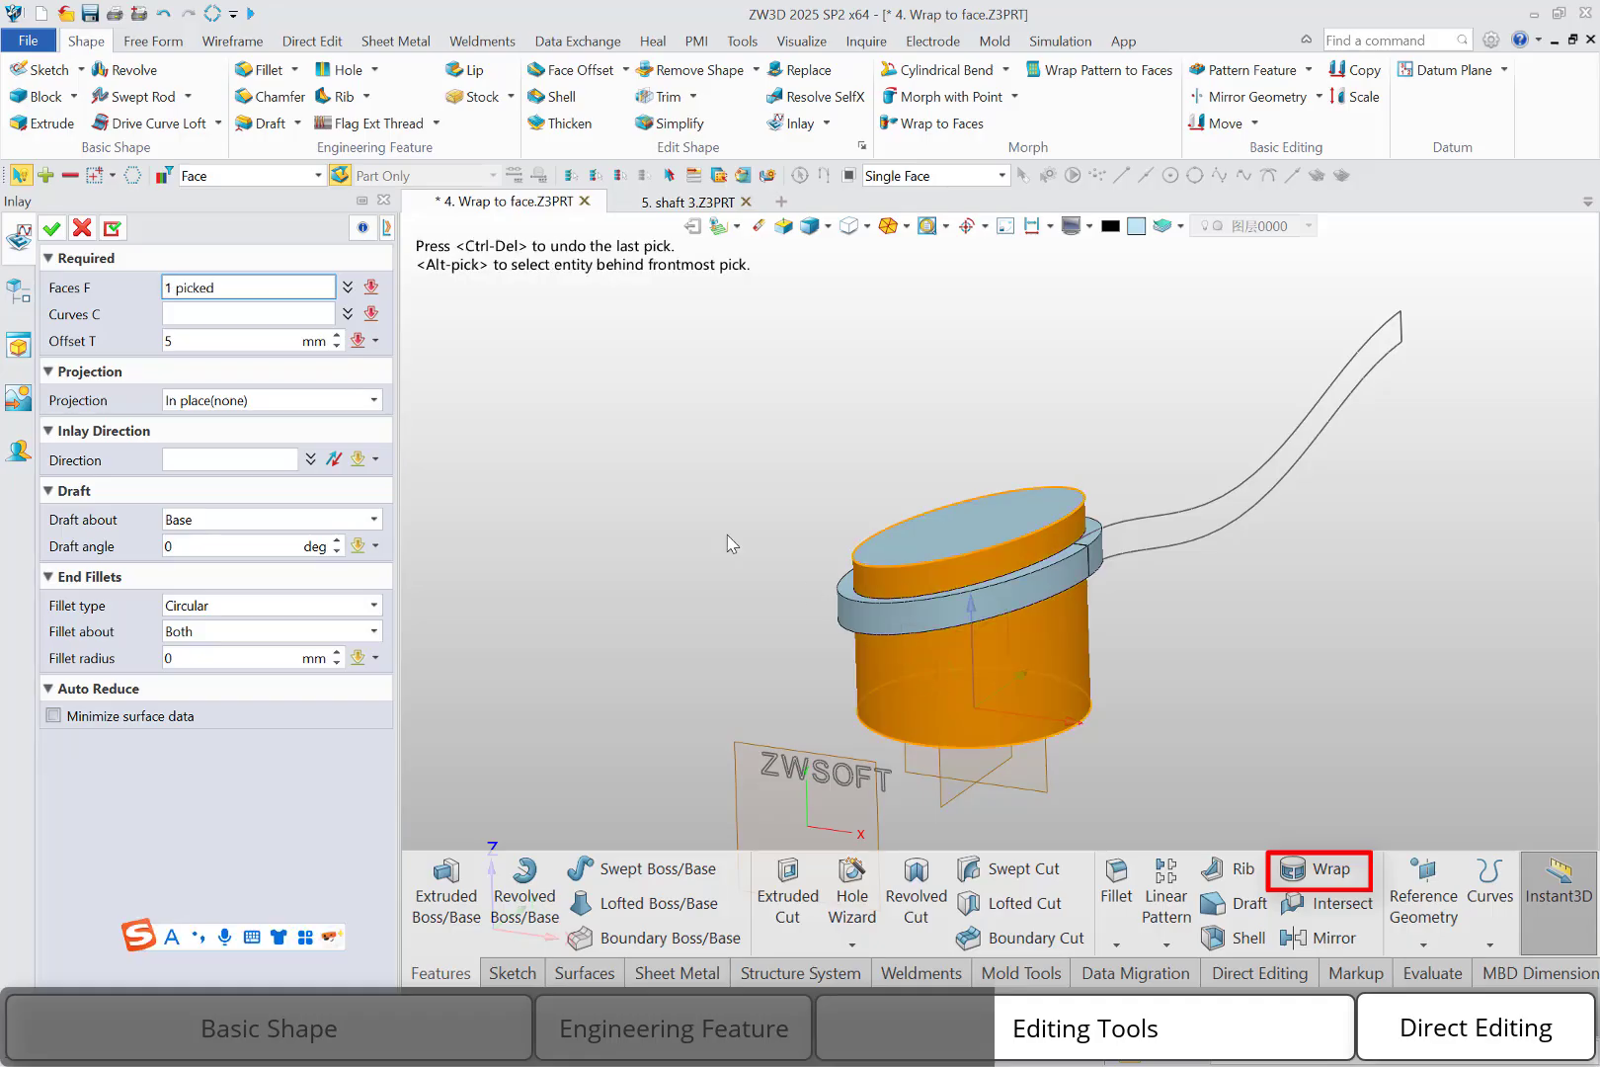
click(221, 316)
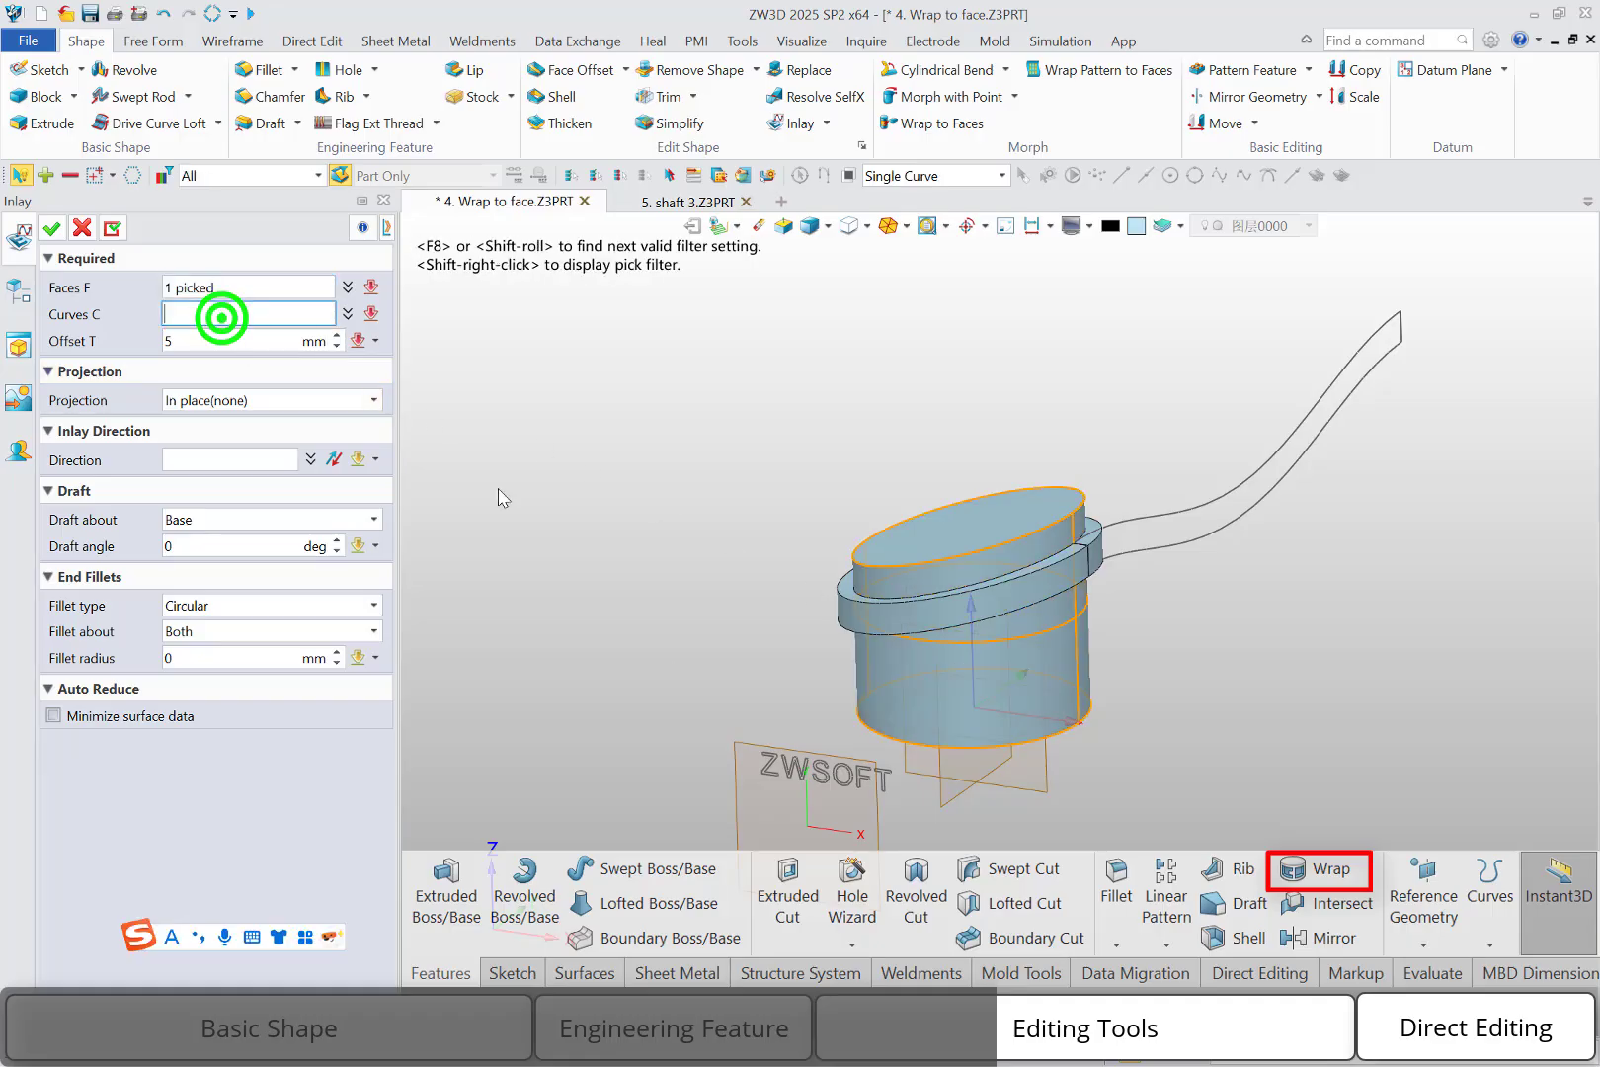
click(770, 765)
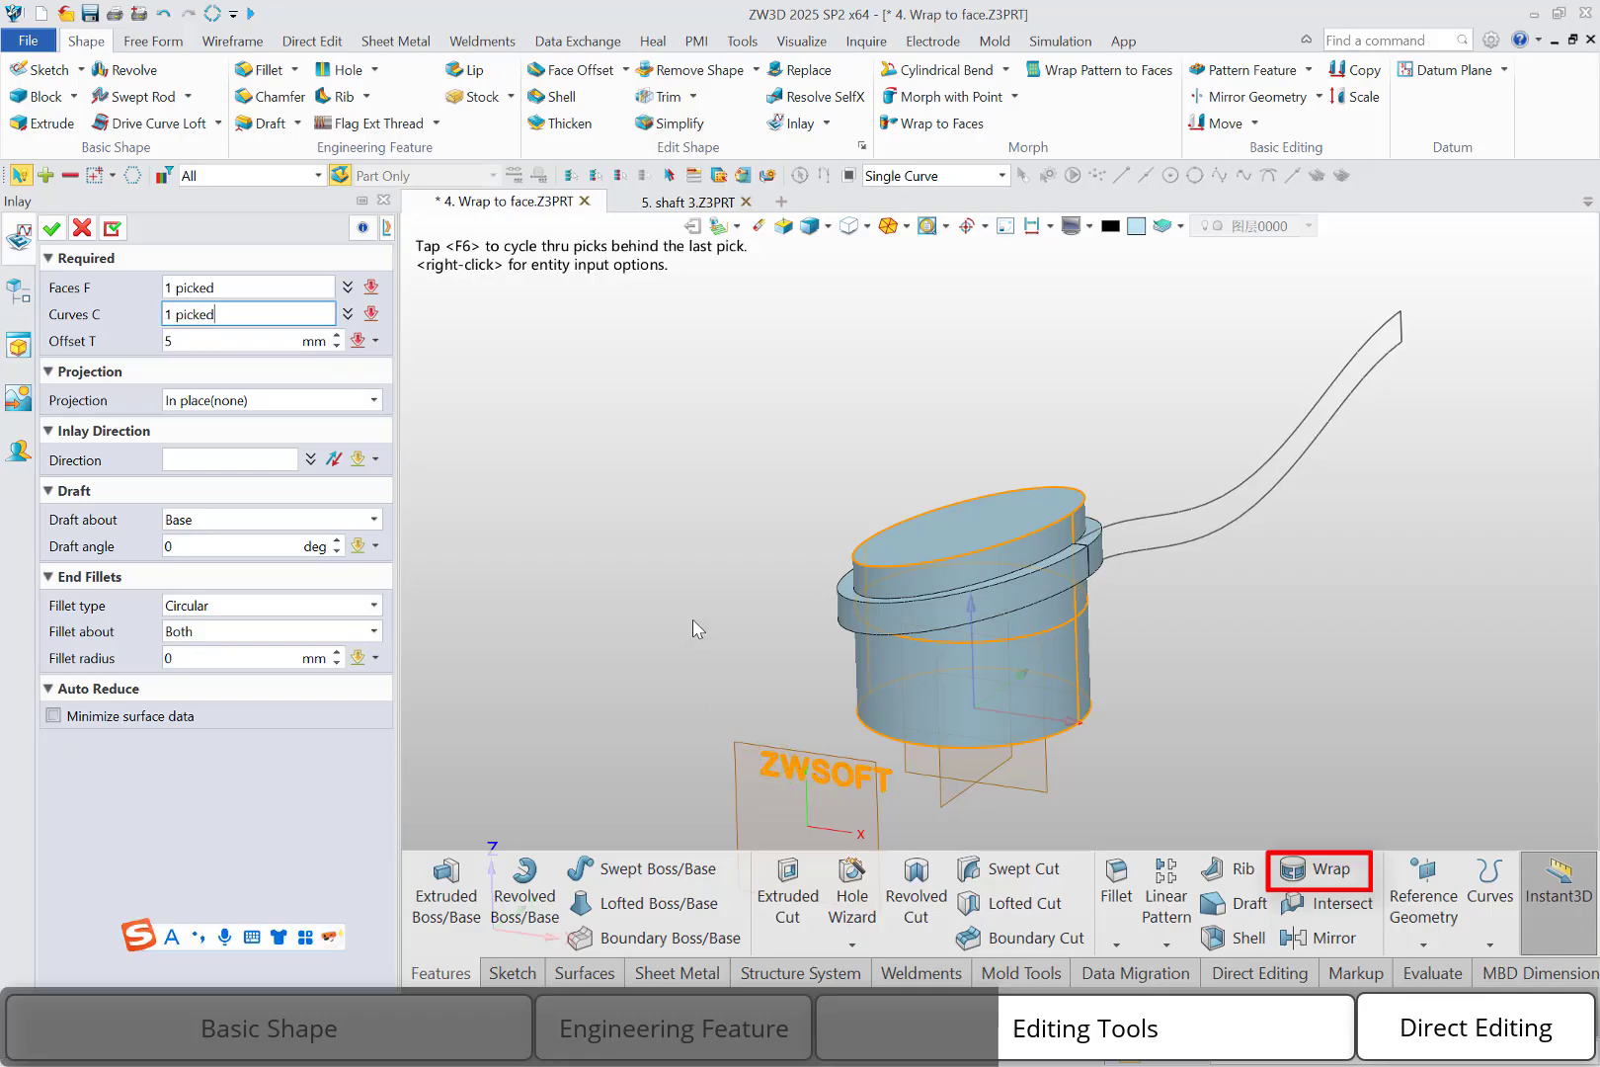
click(174, 346)
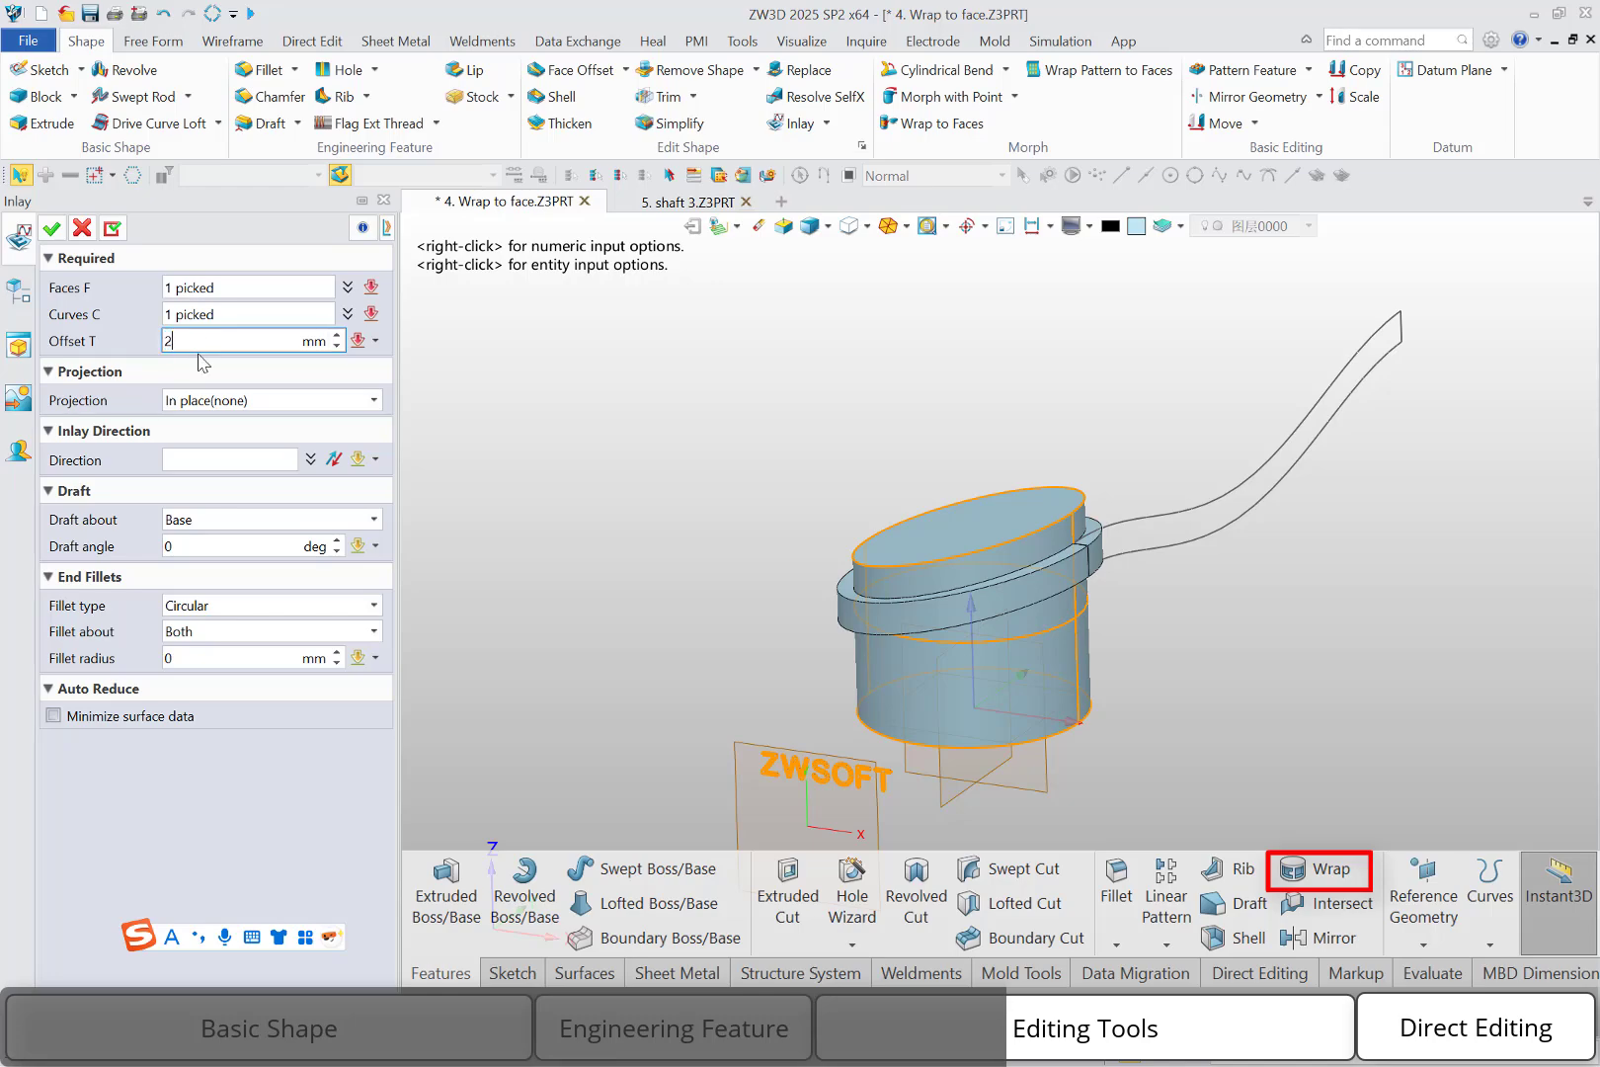
click(265, 405)
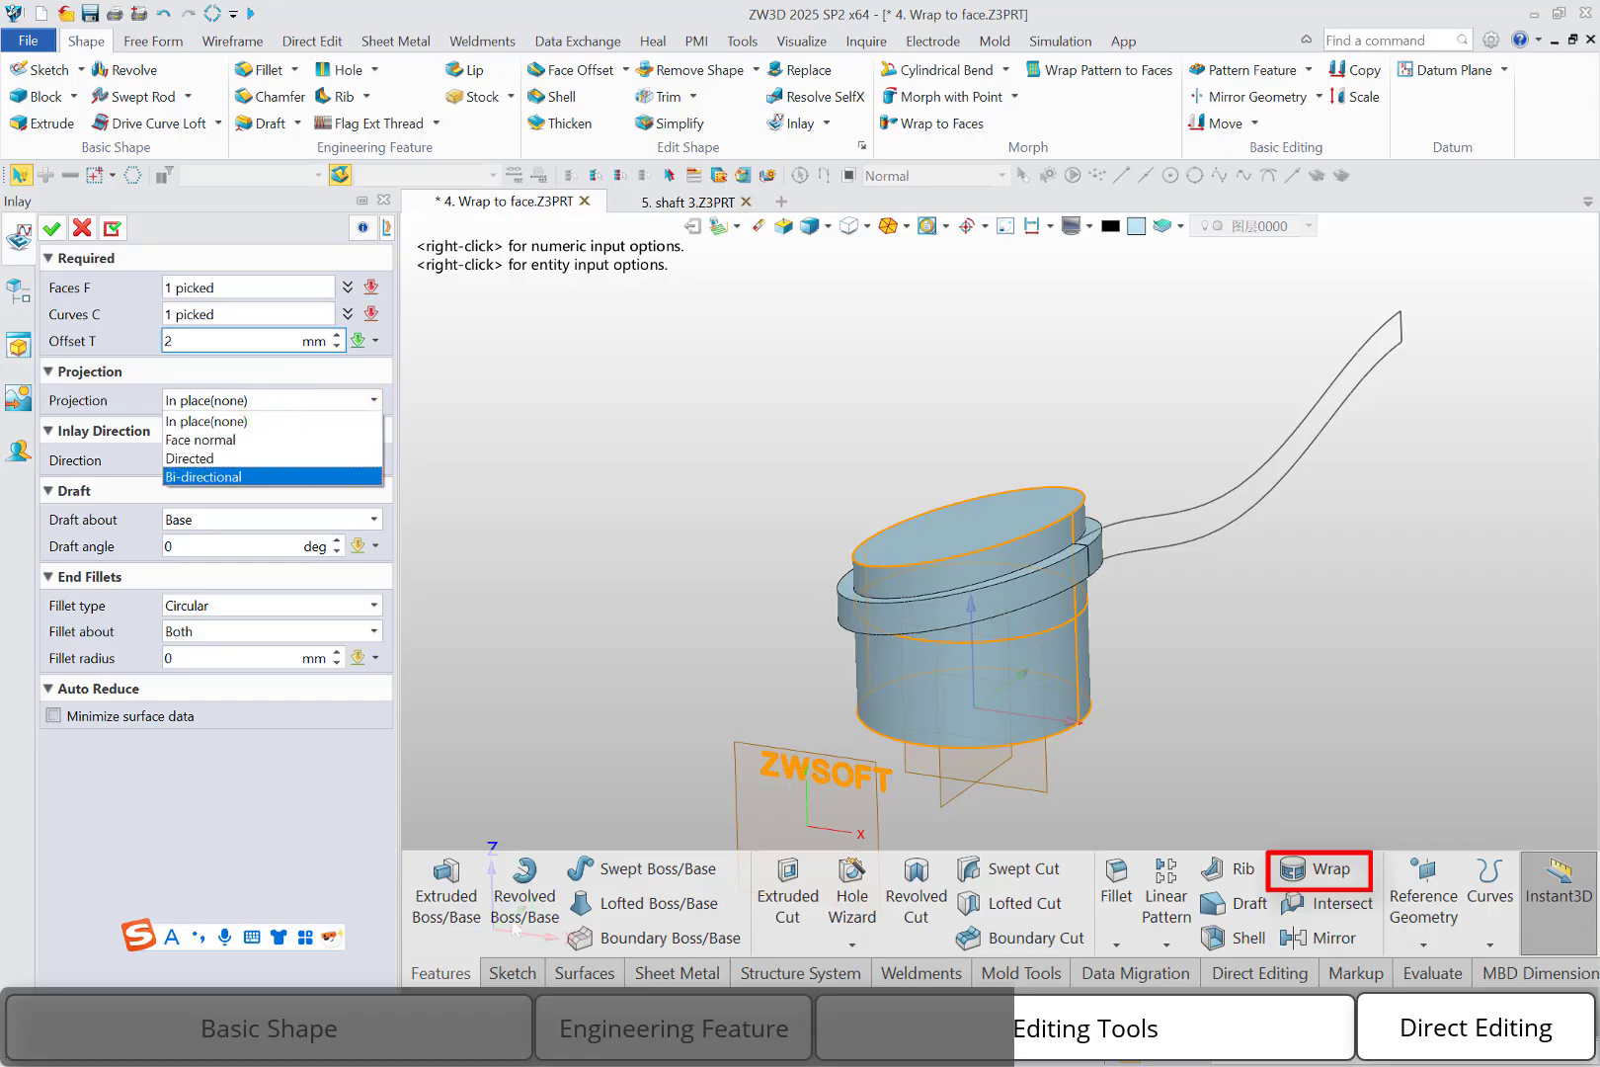
click(292, 458)
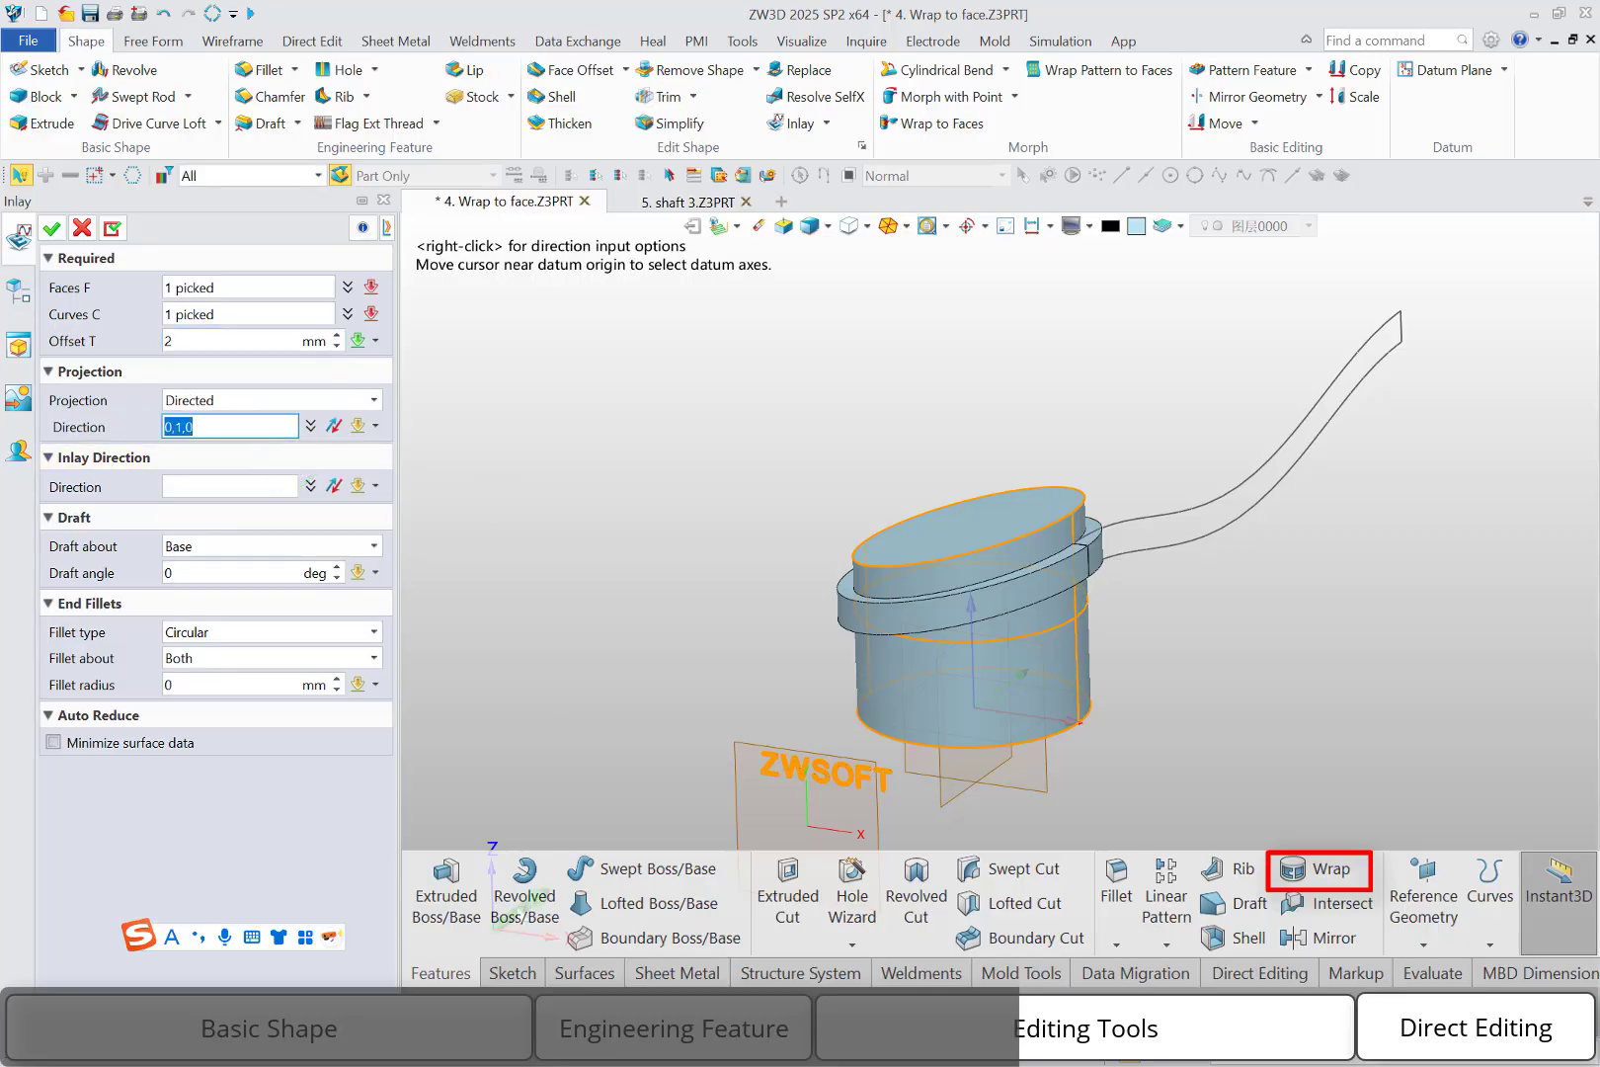
click(519, 907)
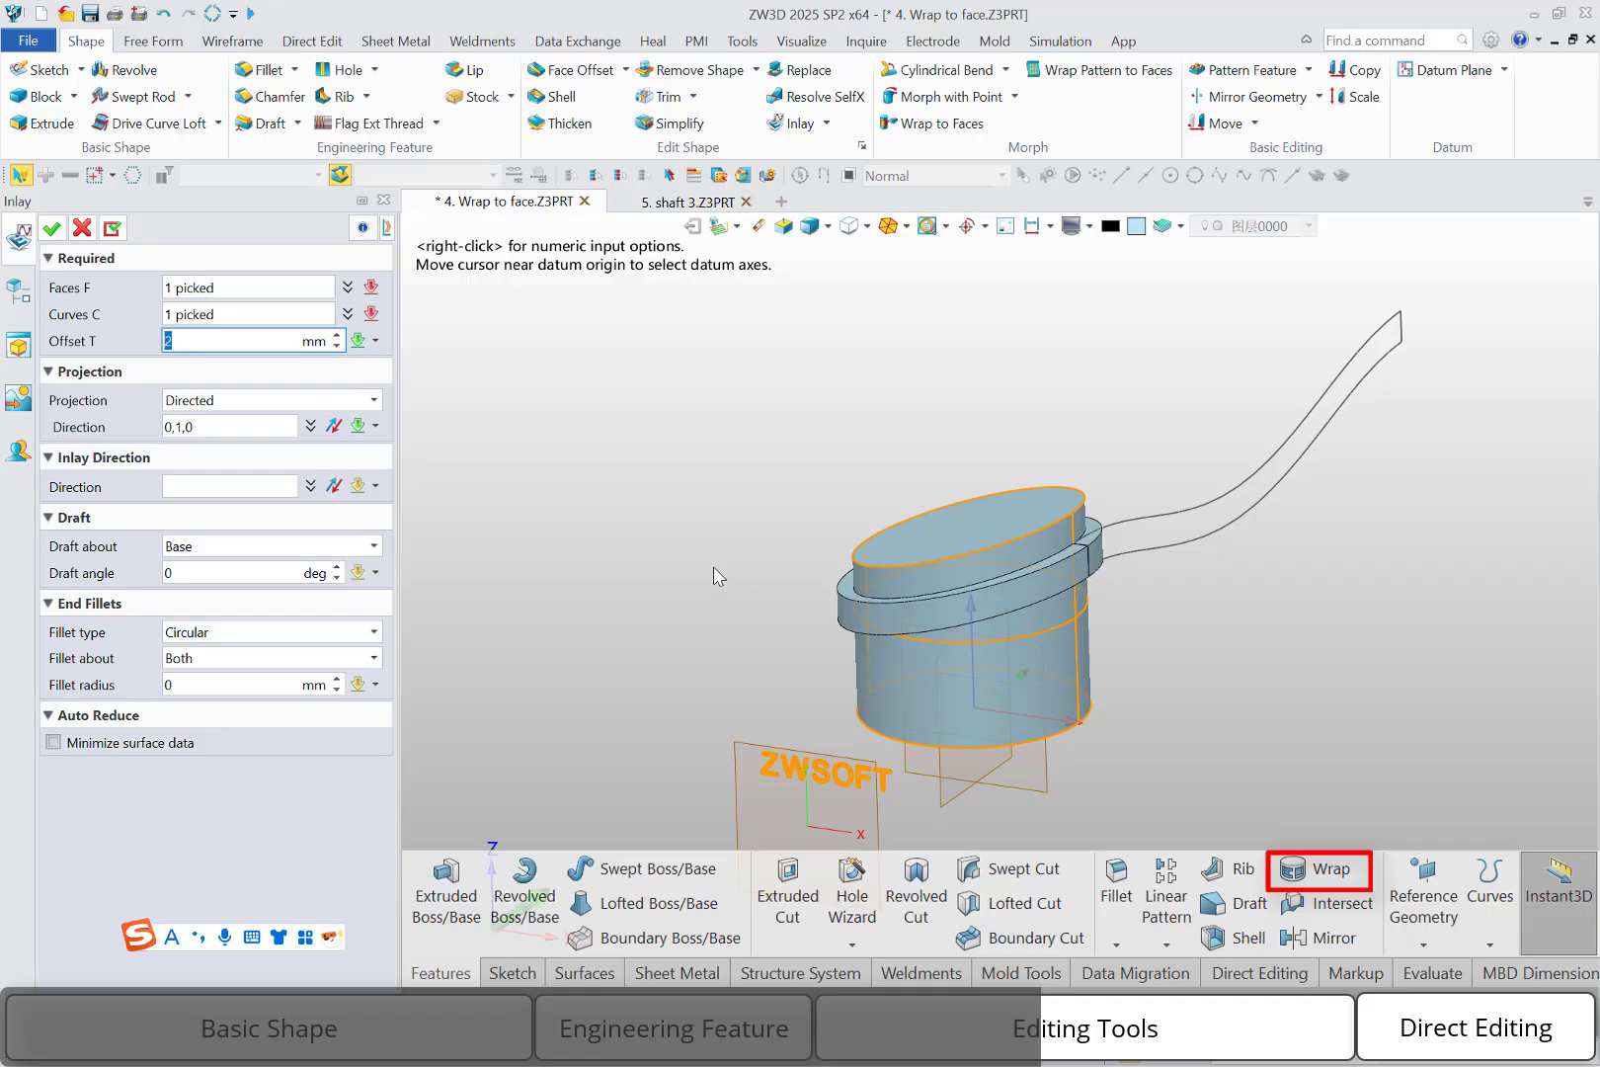
click(53, 231)
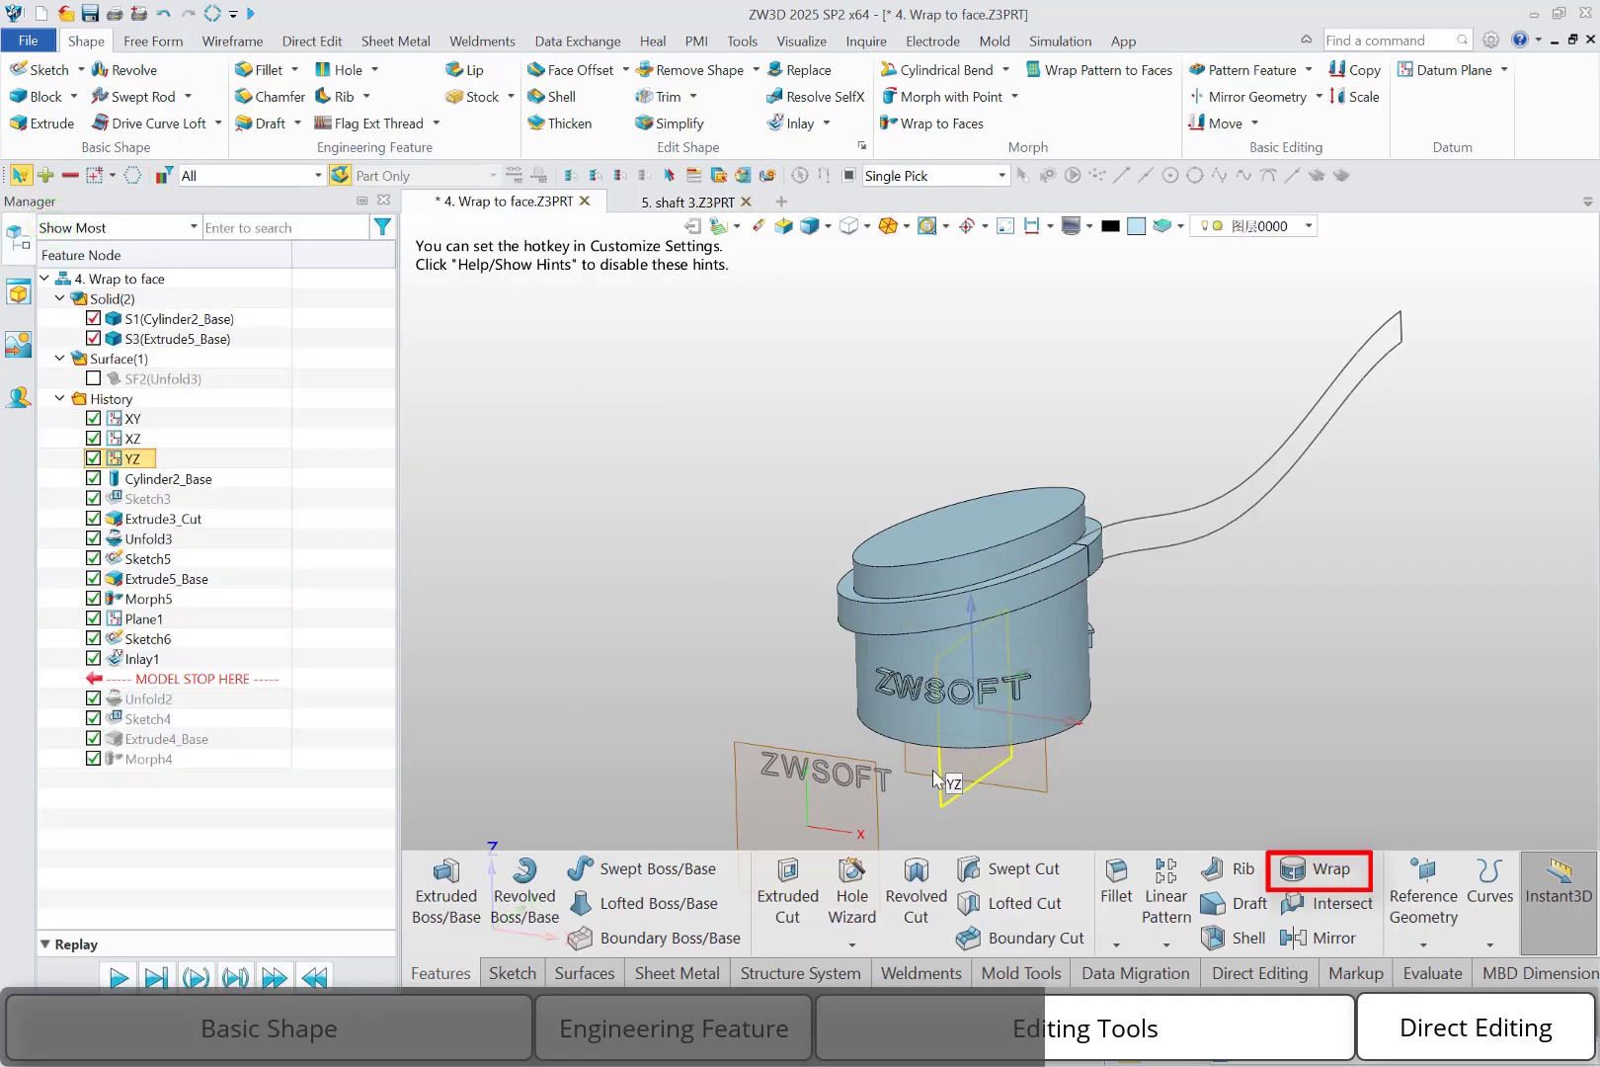
Redefine the ZWSOFT inlay with the negative Y axis as its inlay direction.
right_drag(929, 766, 946, 537)
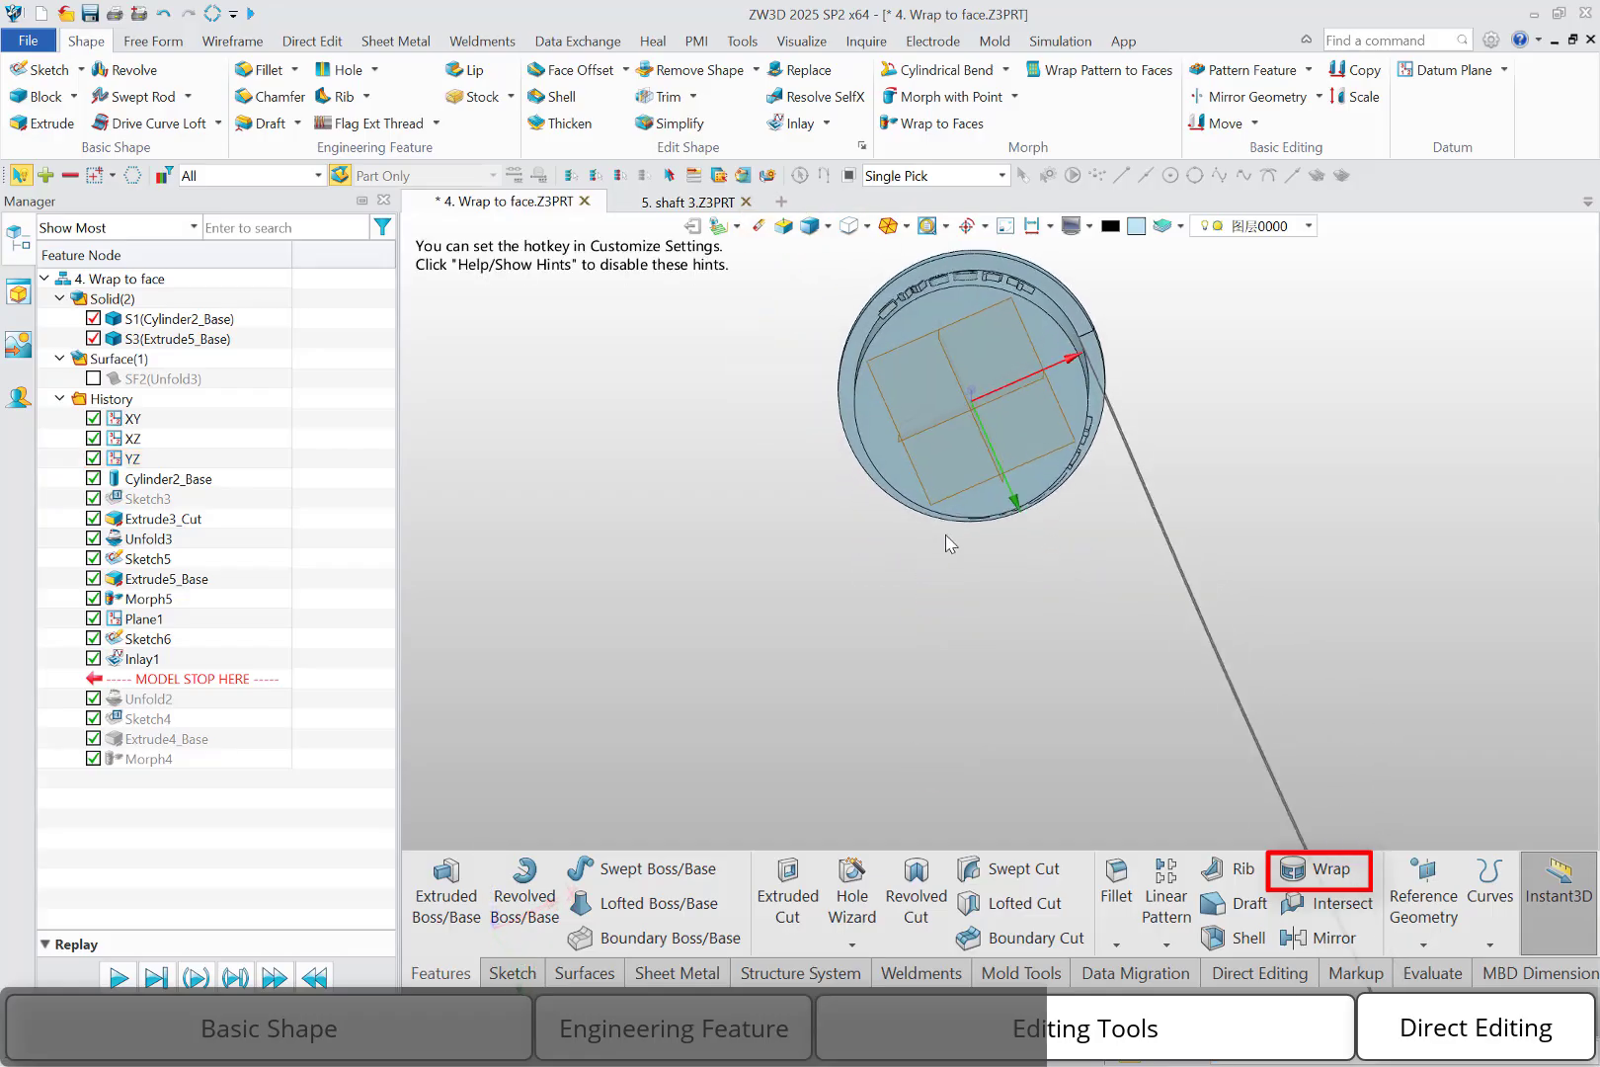
key(F8)
scroll(978, 286, up, 8)
middle_drag(984, 350, 930, 558)
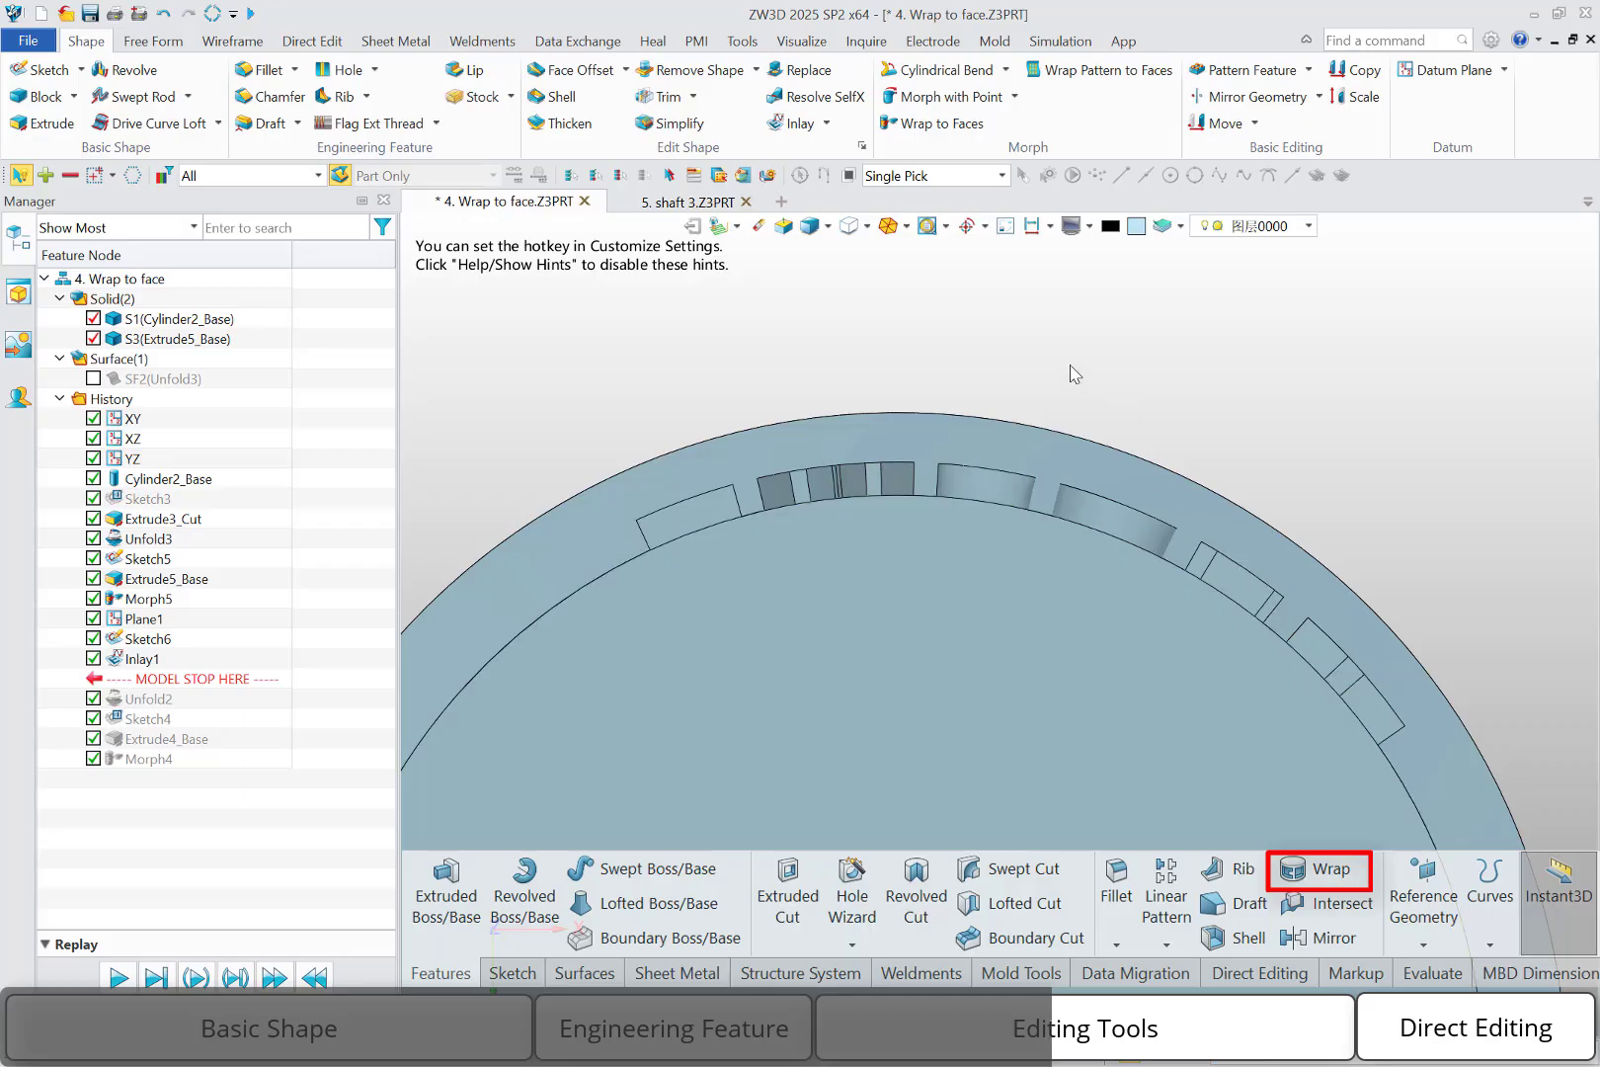
double_click(136, 658)
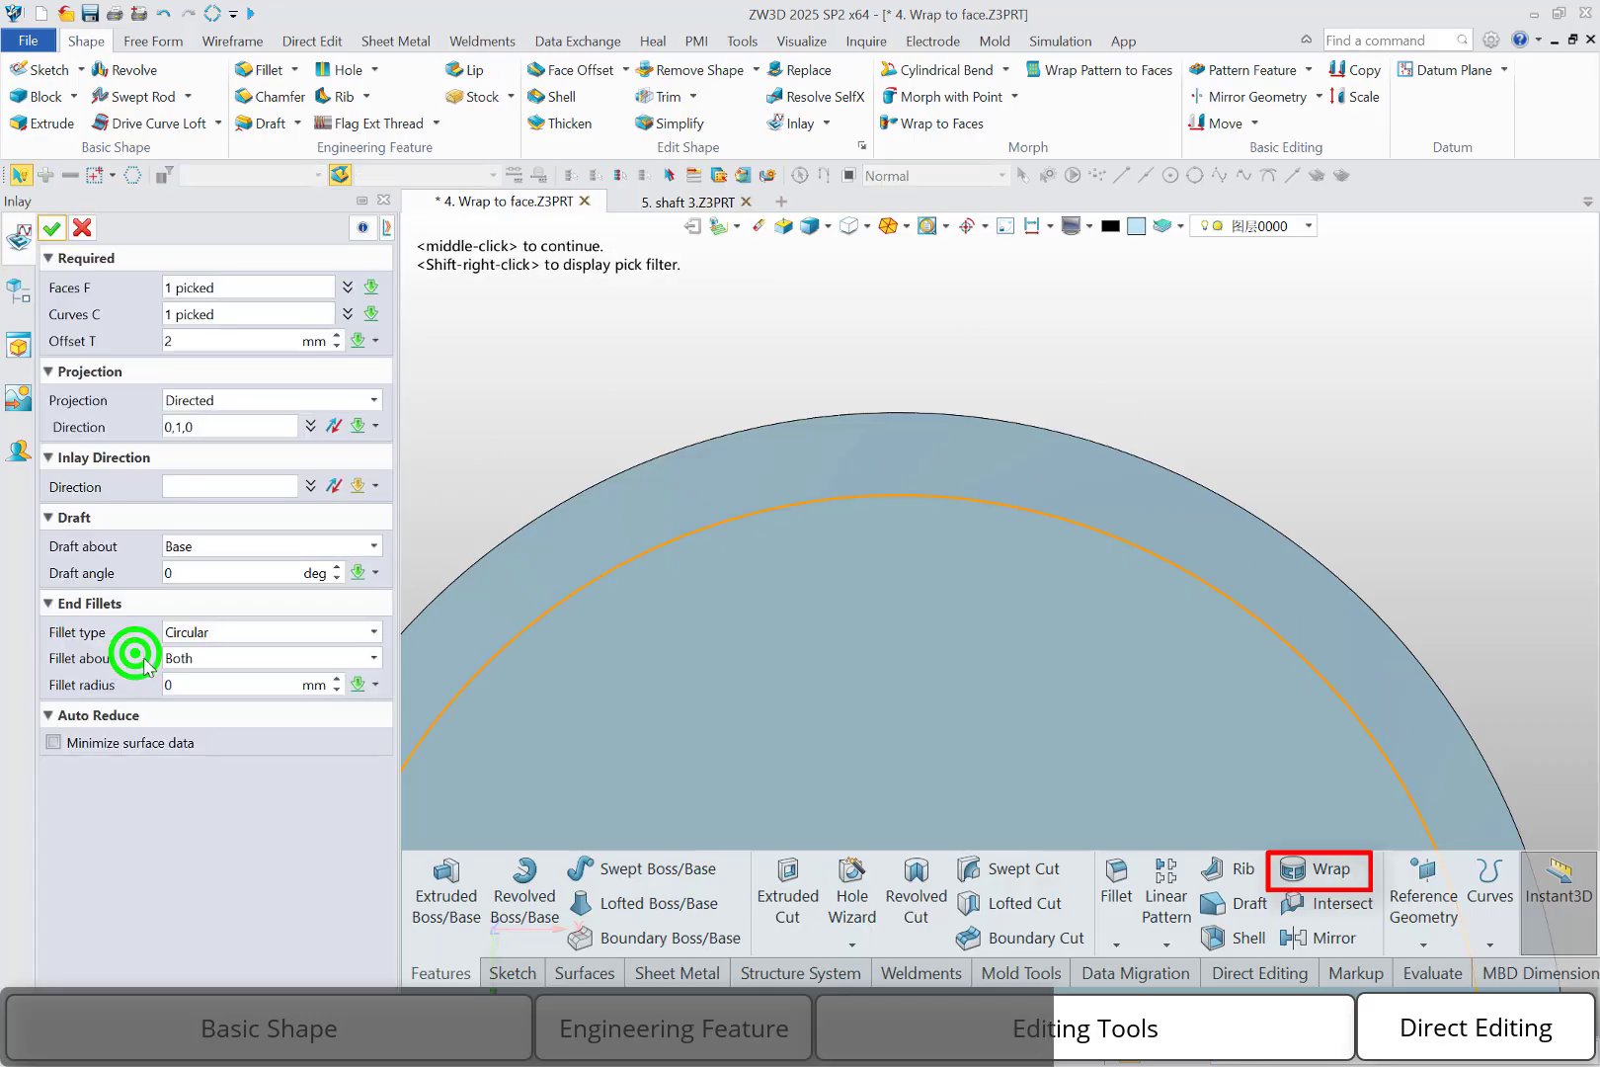
click(200, 484)
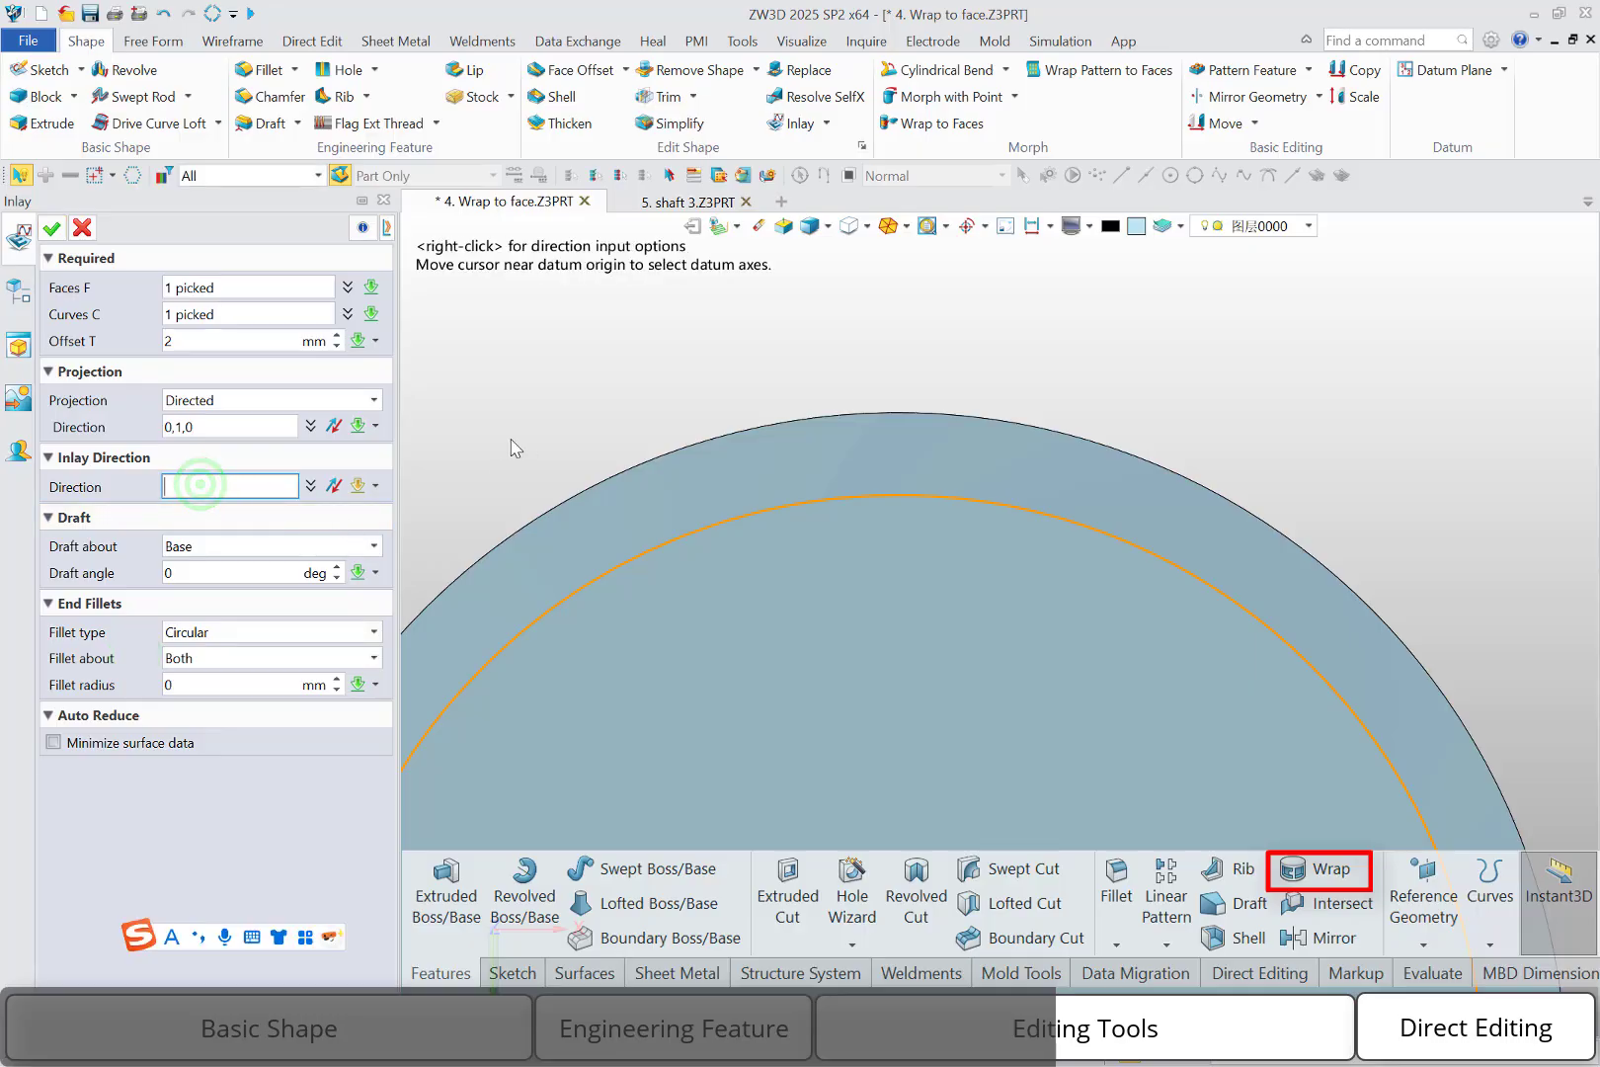
mouse_move(560, 438)
right_down()
mouse_move(546, 492)
mouse_move(551, 421)
right_up()
scroll(539, 484, down, 2)
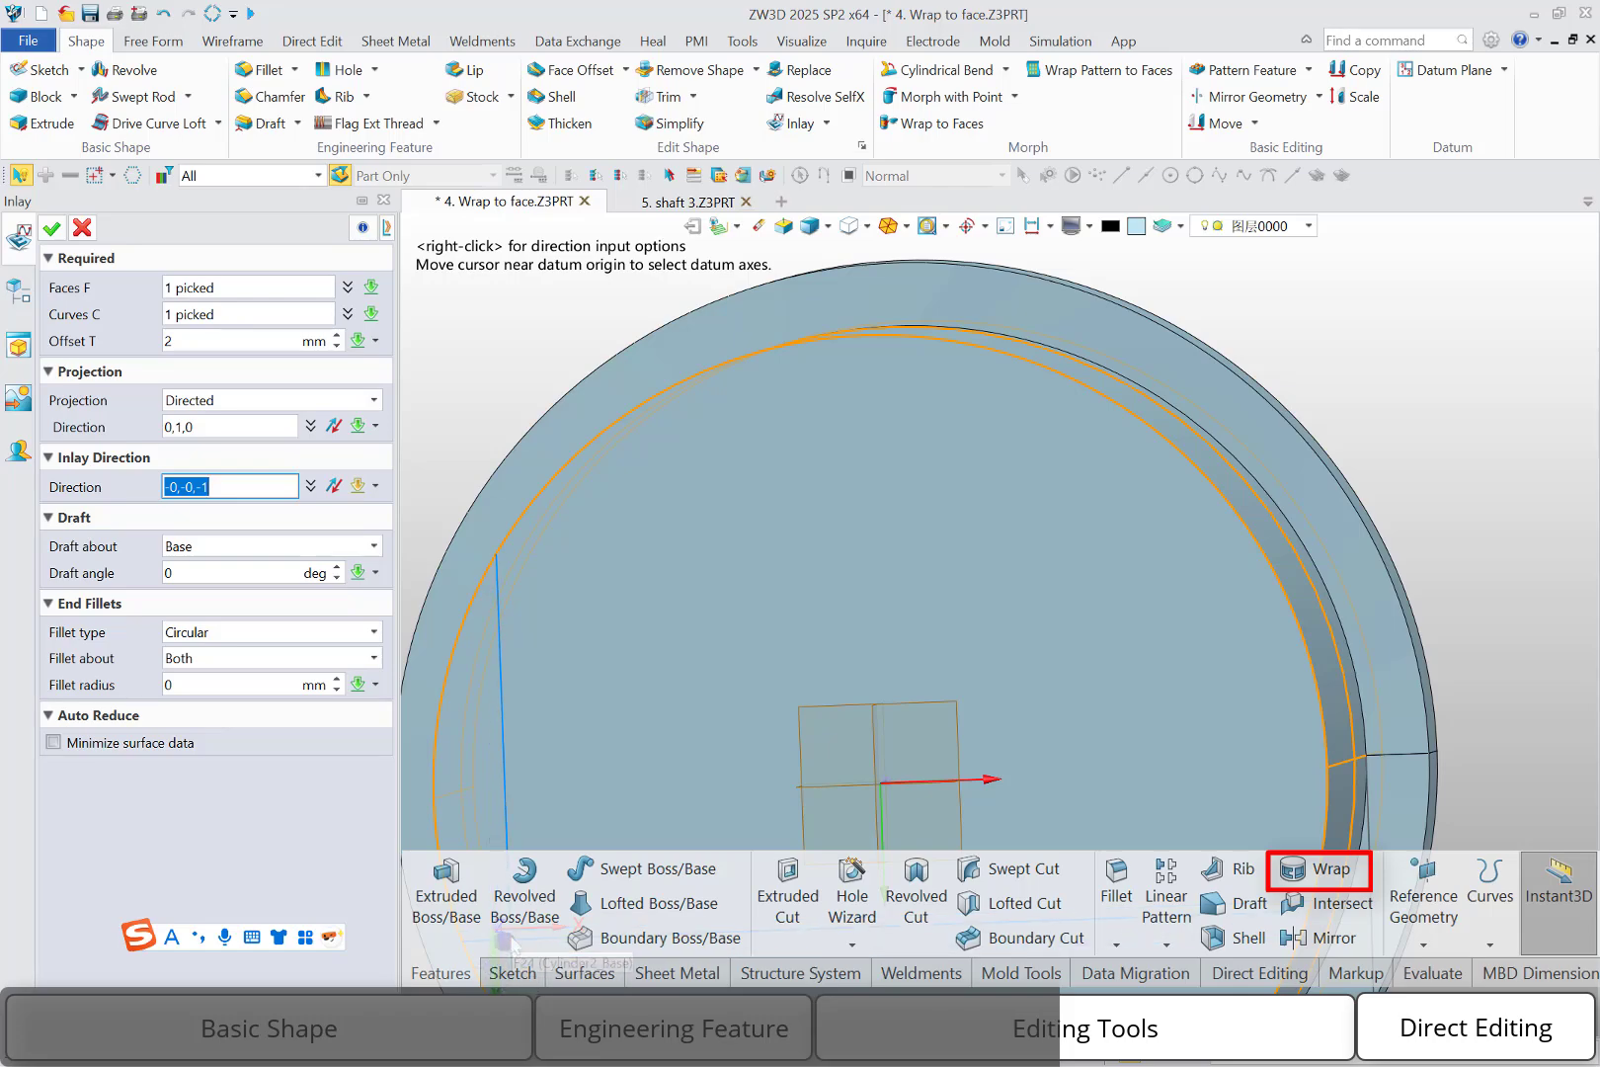
scroll(572, 822, down, 2)
right_drag(570, 818, 576, 816)
scroll(575, 818, down, 1)
middle_drag(575, 818, 630, 721)
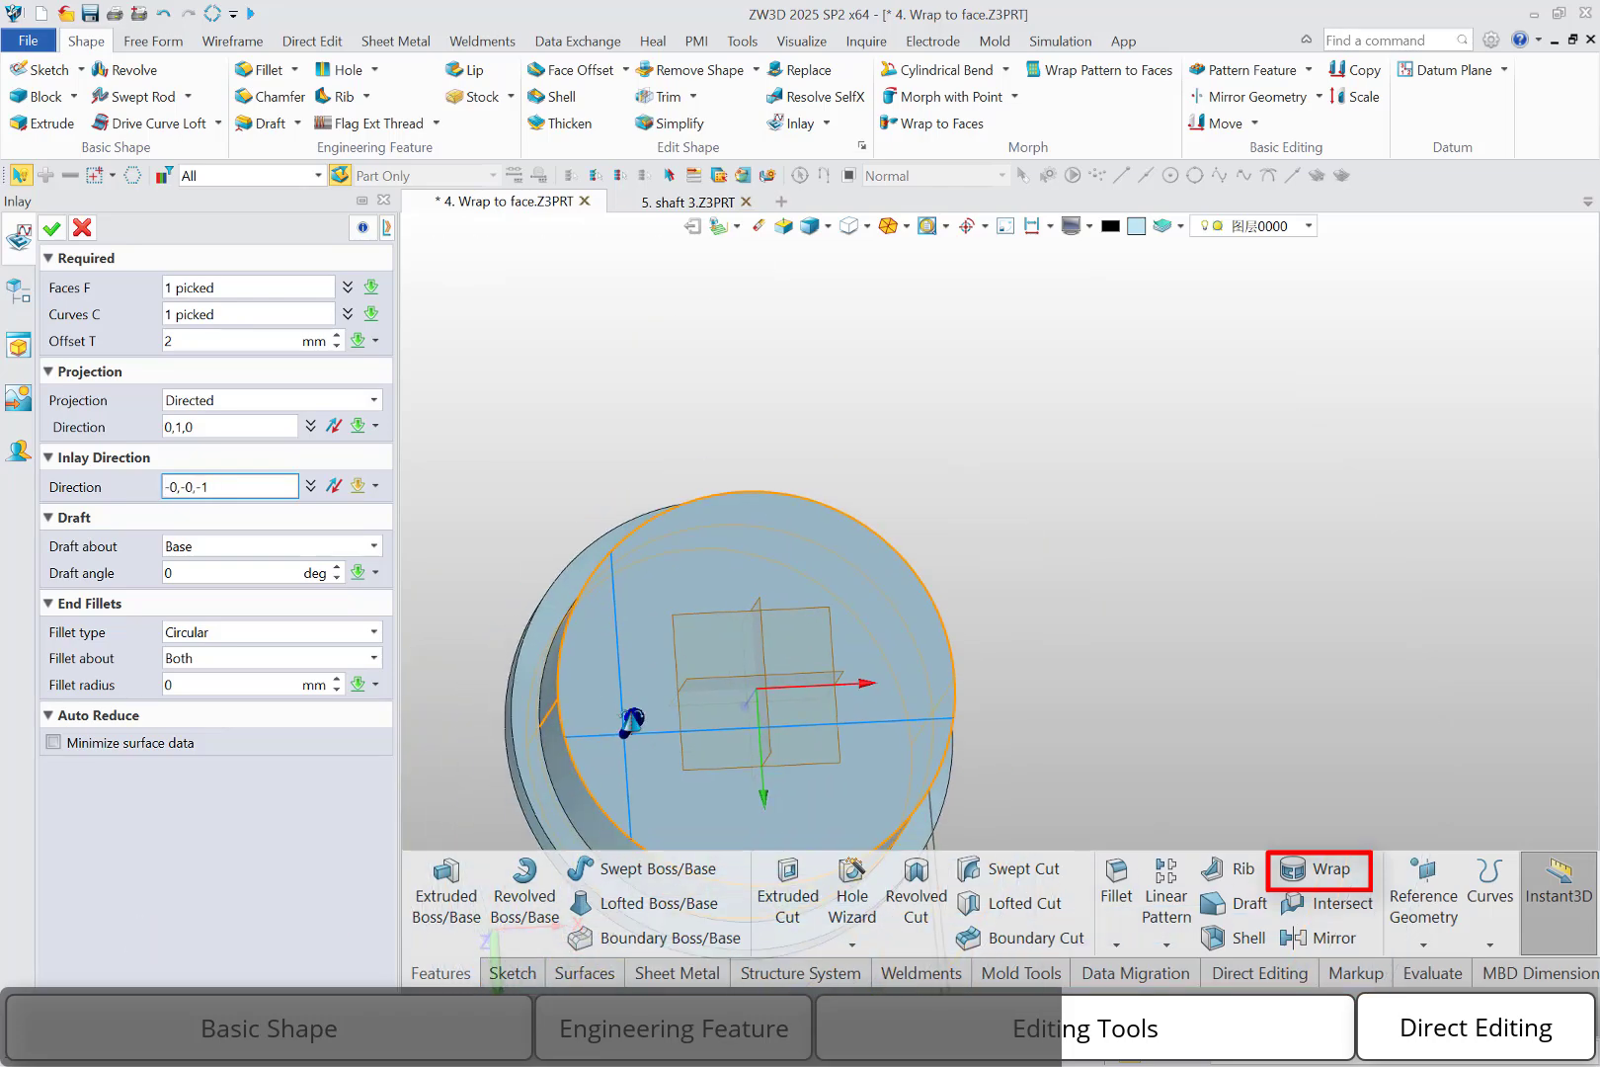
right_drag(630, 721, 531, 632)
right_click(484, 550)
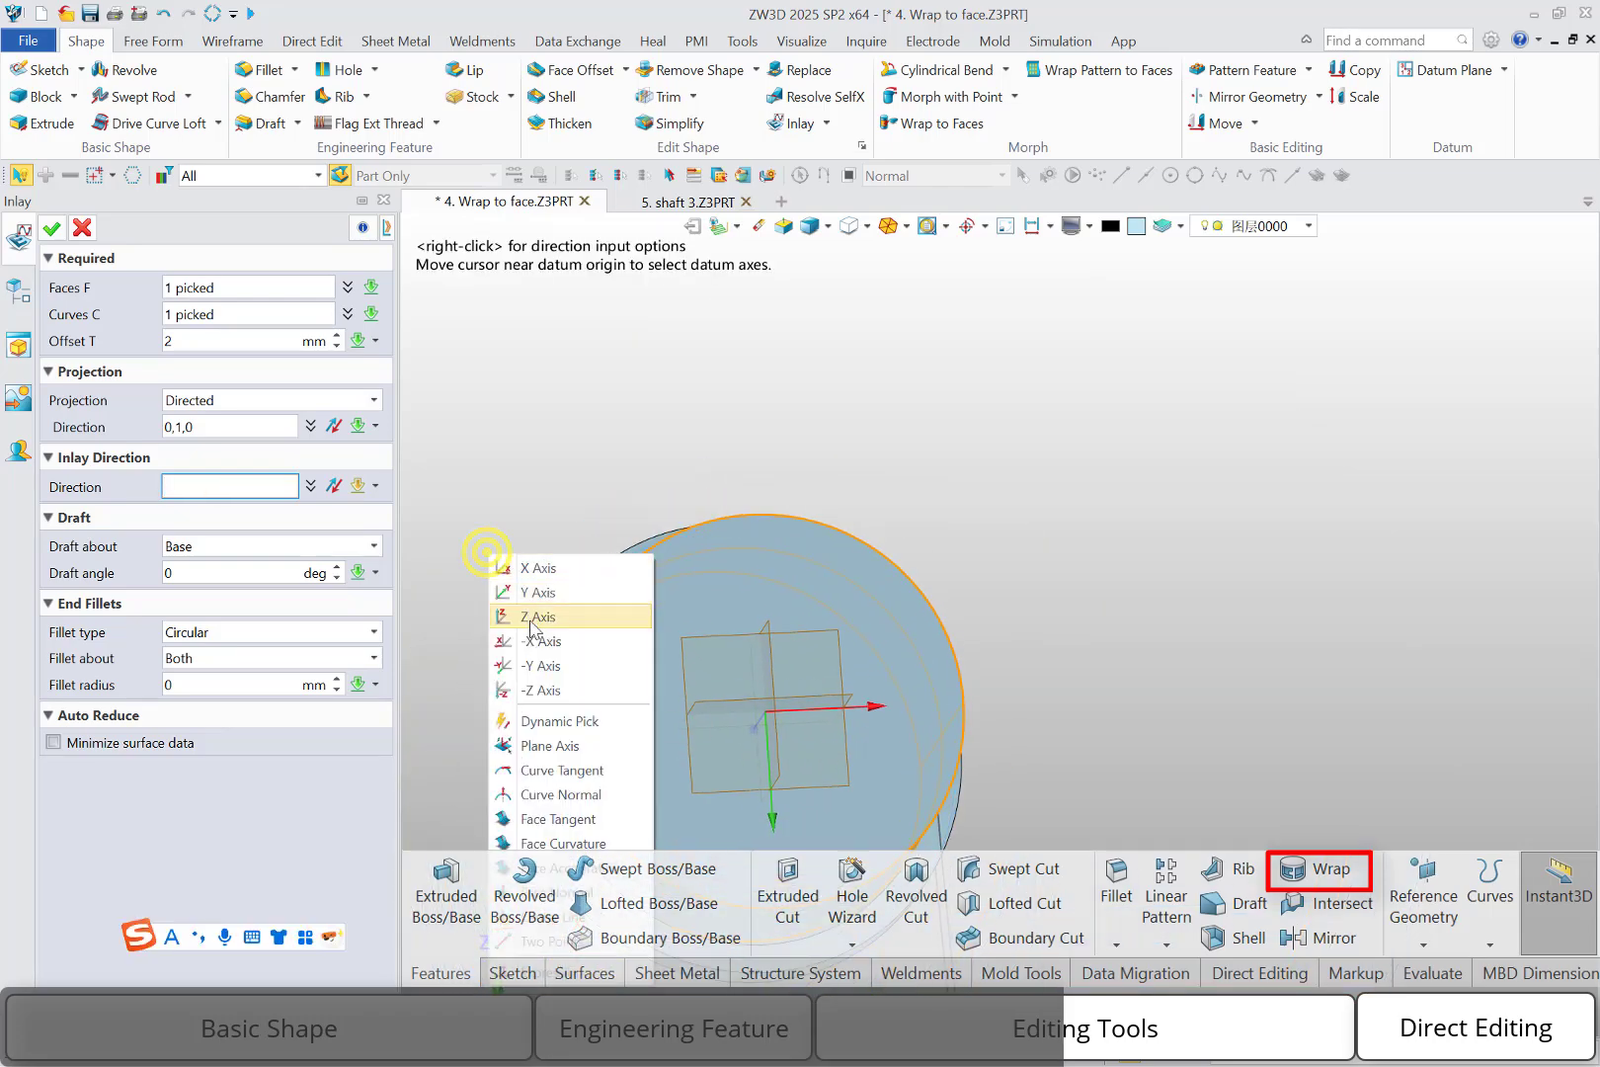
click(538, 665)
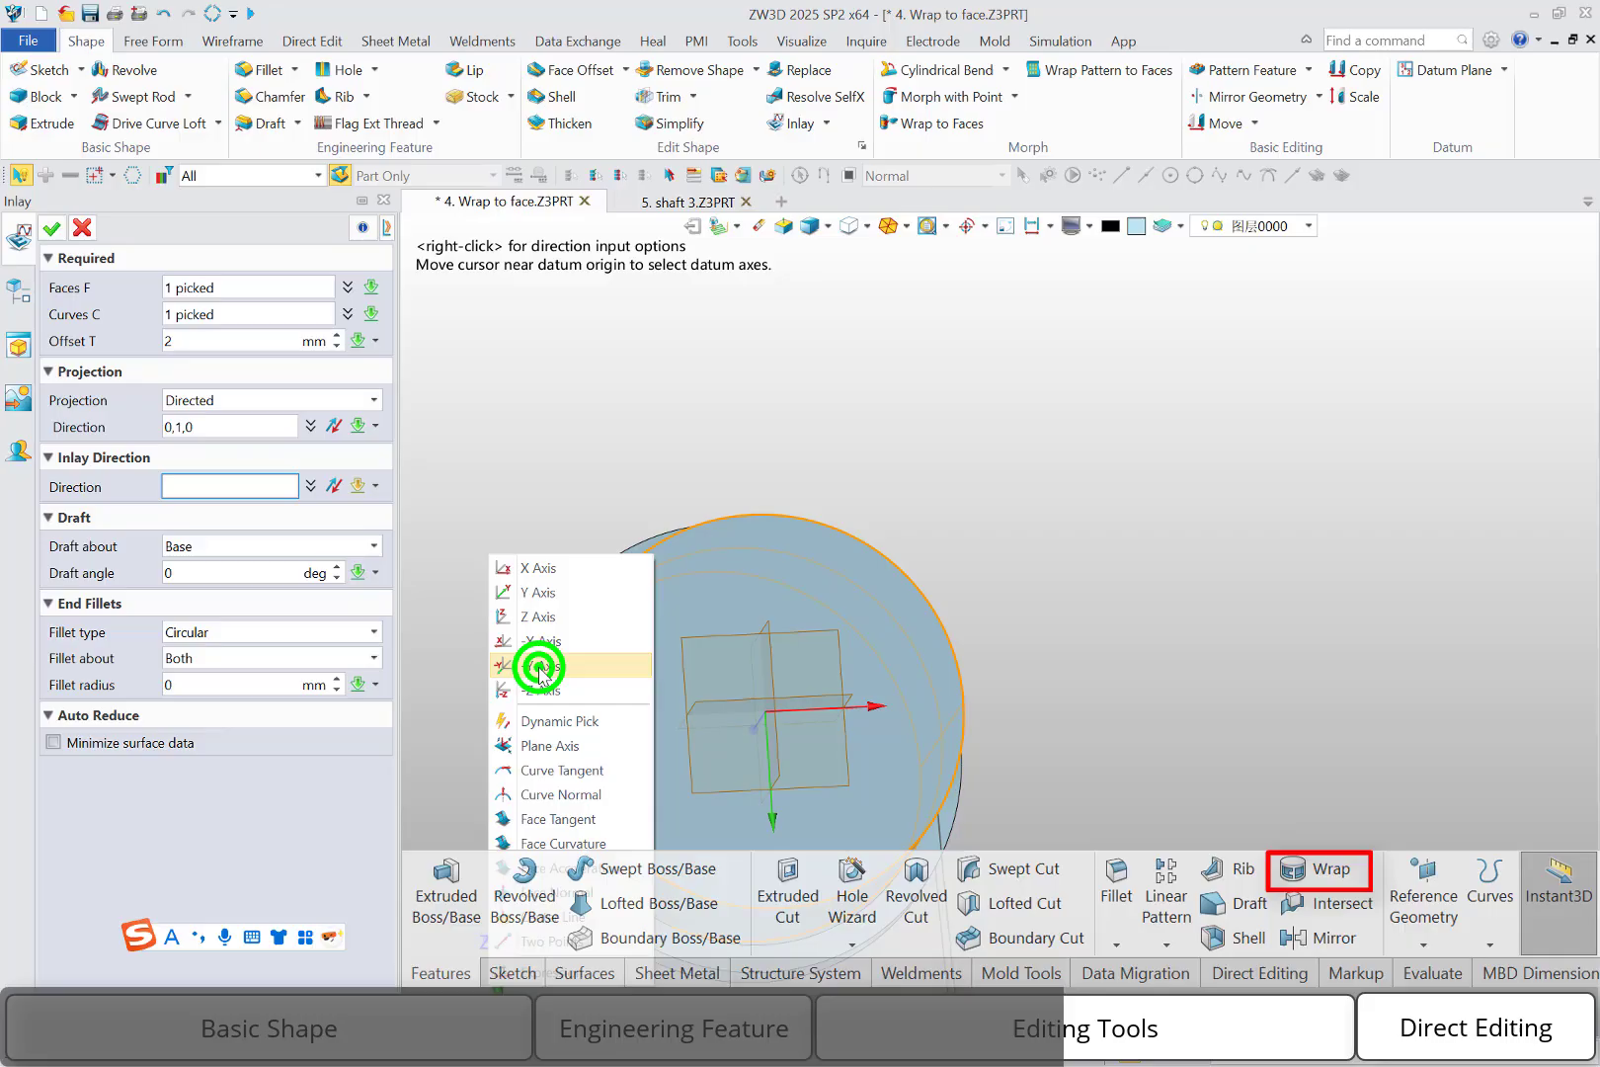
click(52, 229)
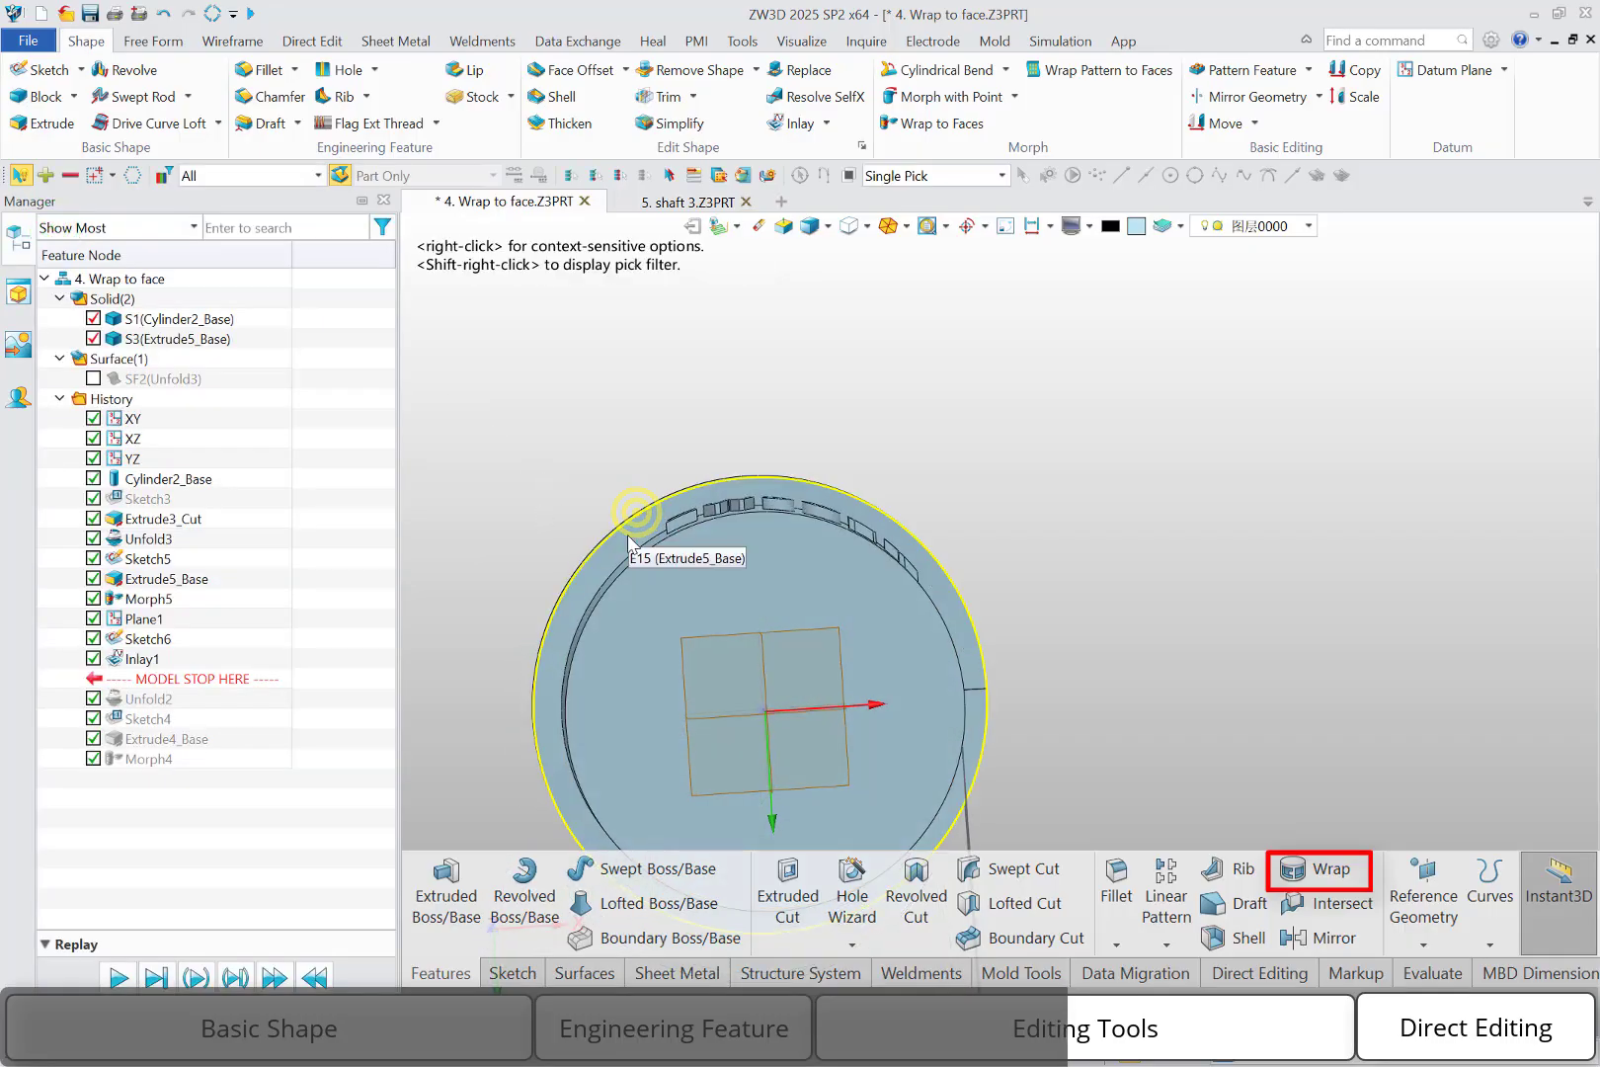
Redefine the ZWSOFT inlay with an offset of -2 mm.
scroll(767, 546, up, 5)
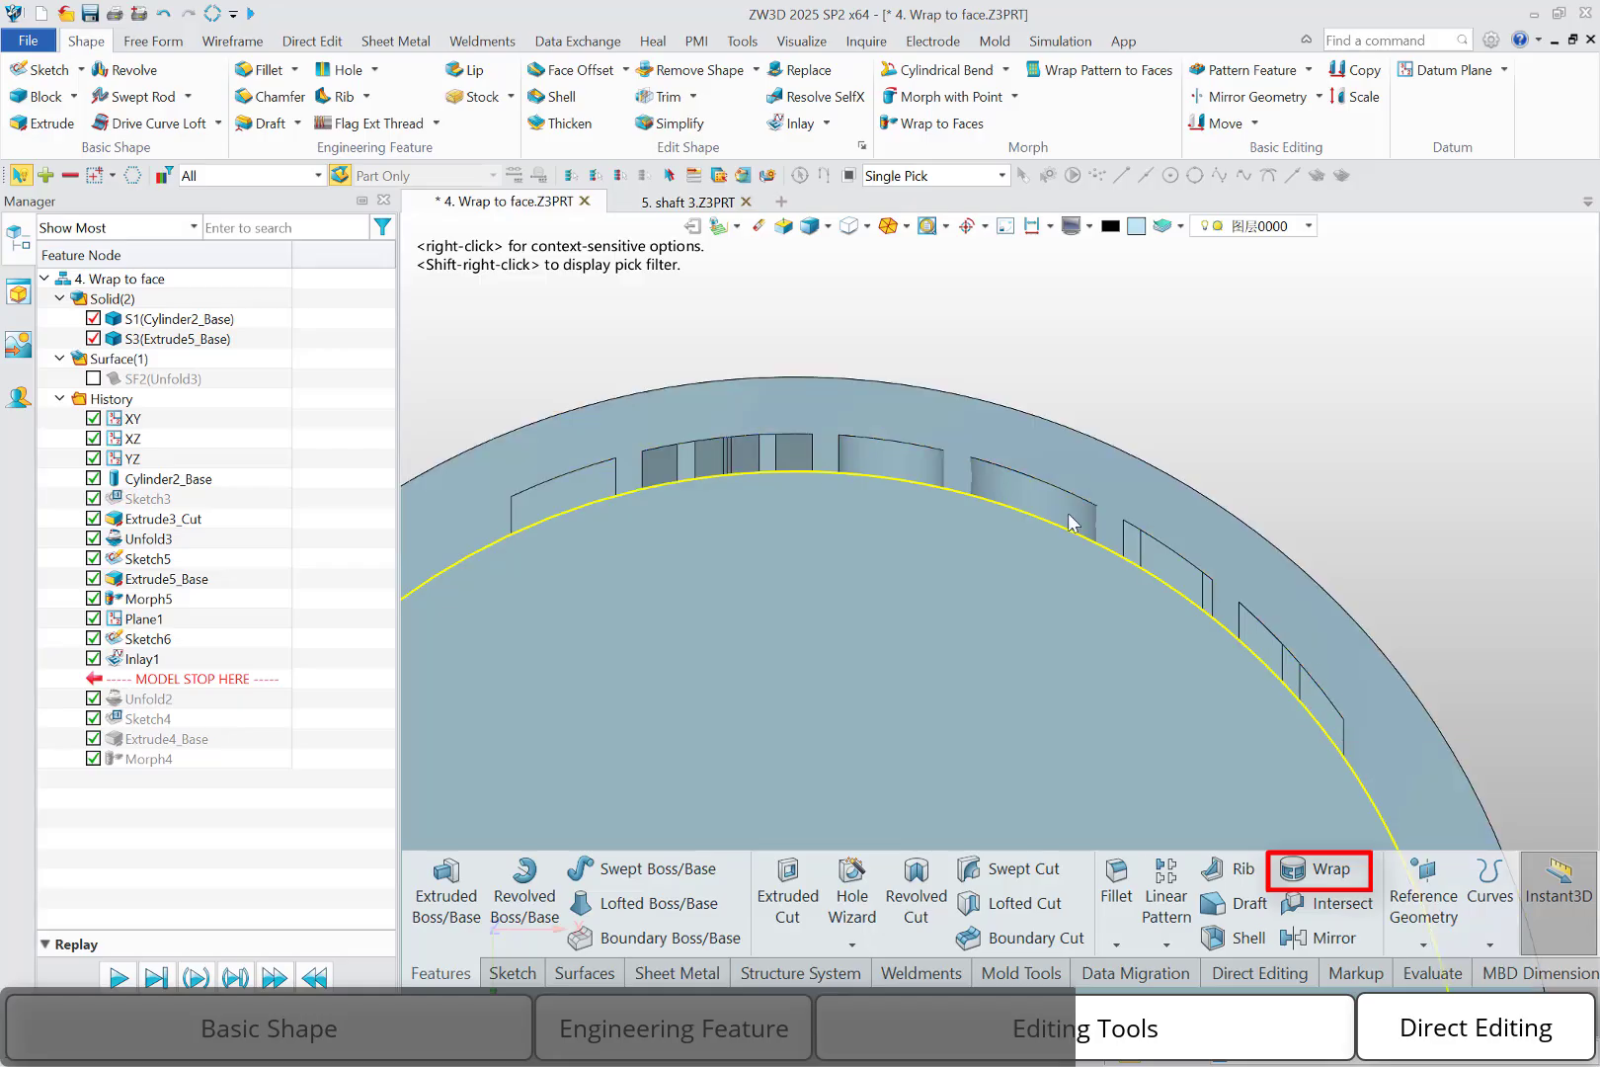
double_click(138, 658)
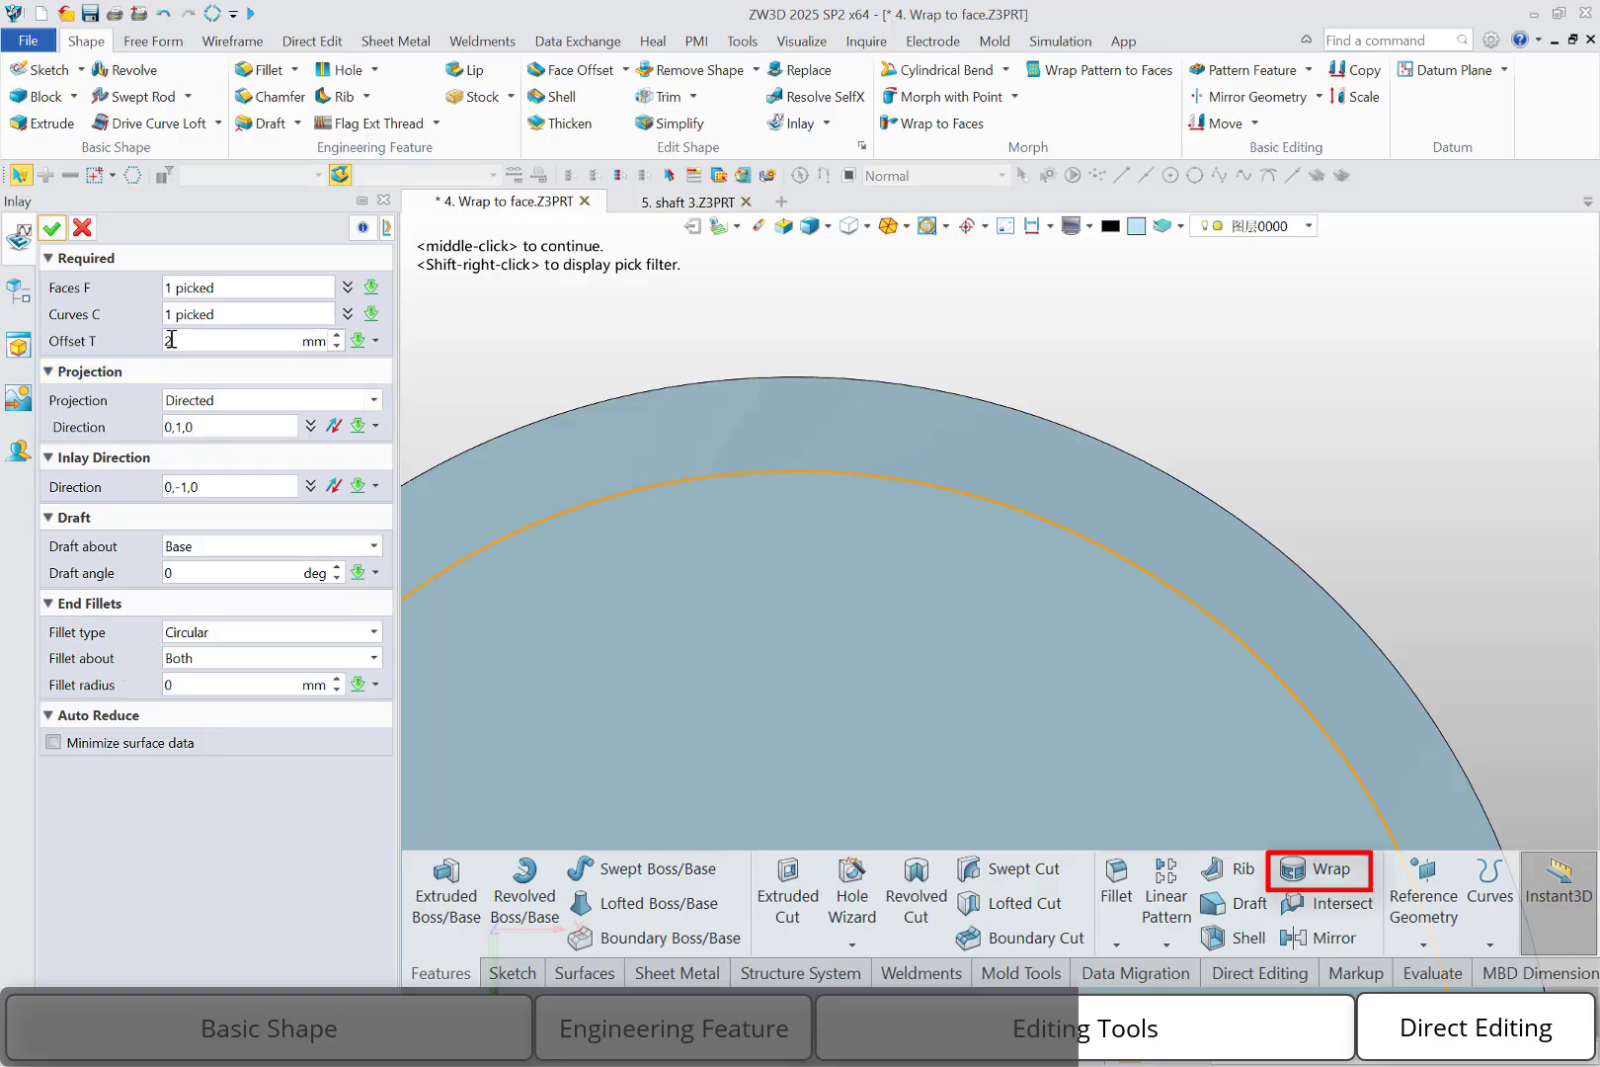
click(168, 340)
text(2)
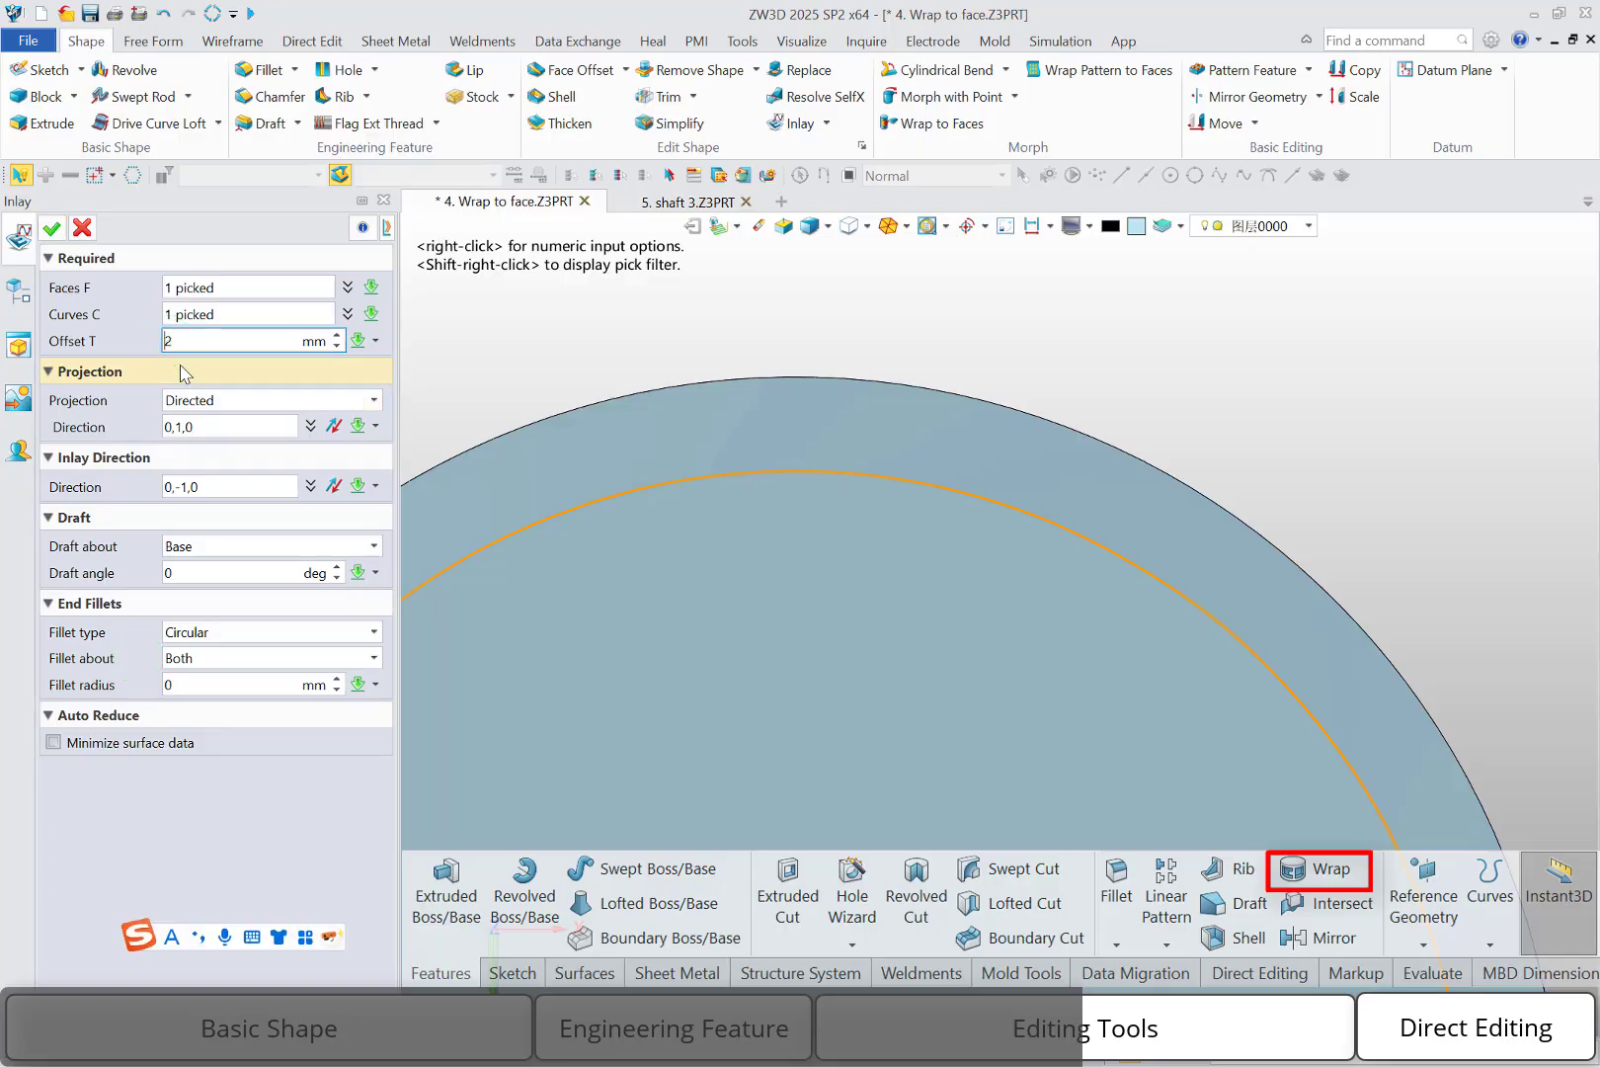
click(49, 229)
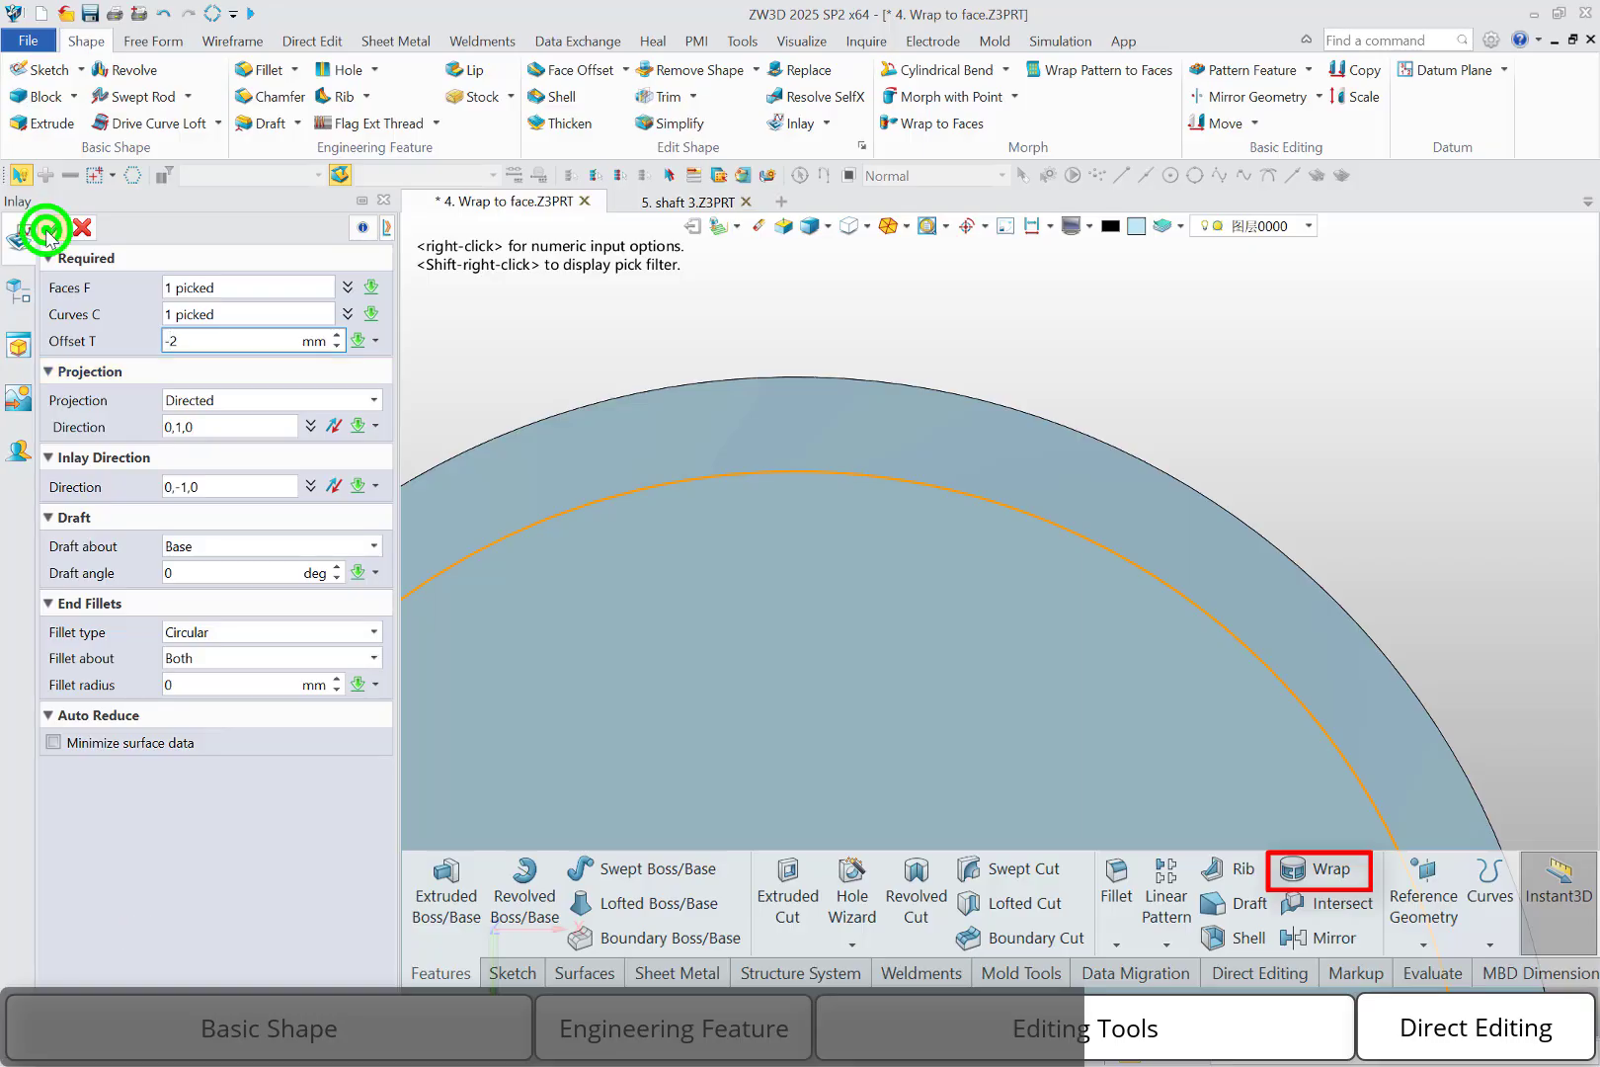
scroll(707, 367, down, 2)
right_drag(714, 357, 725, 484)
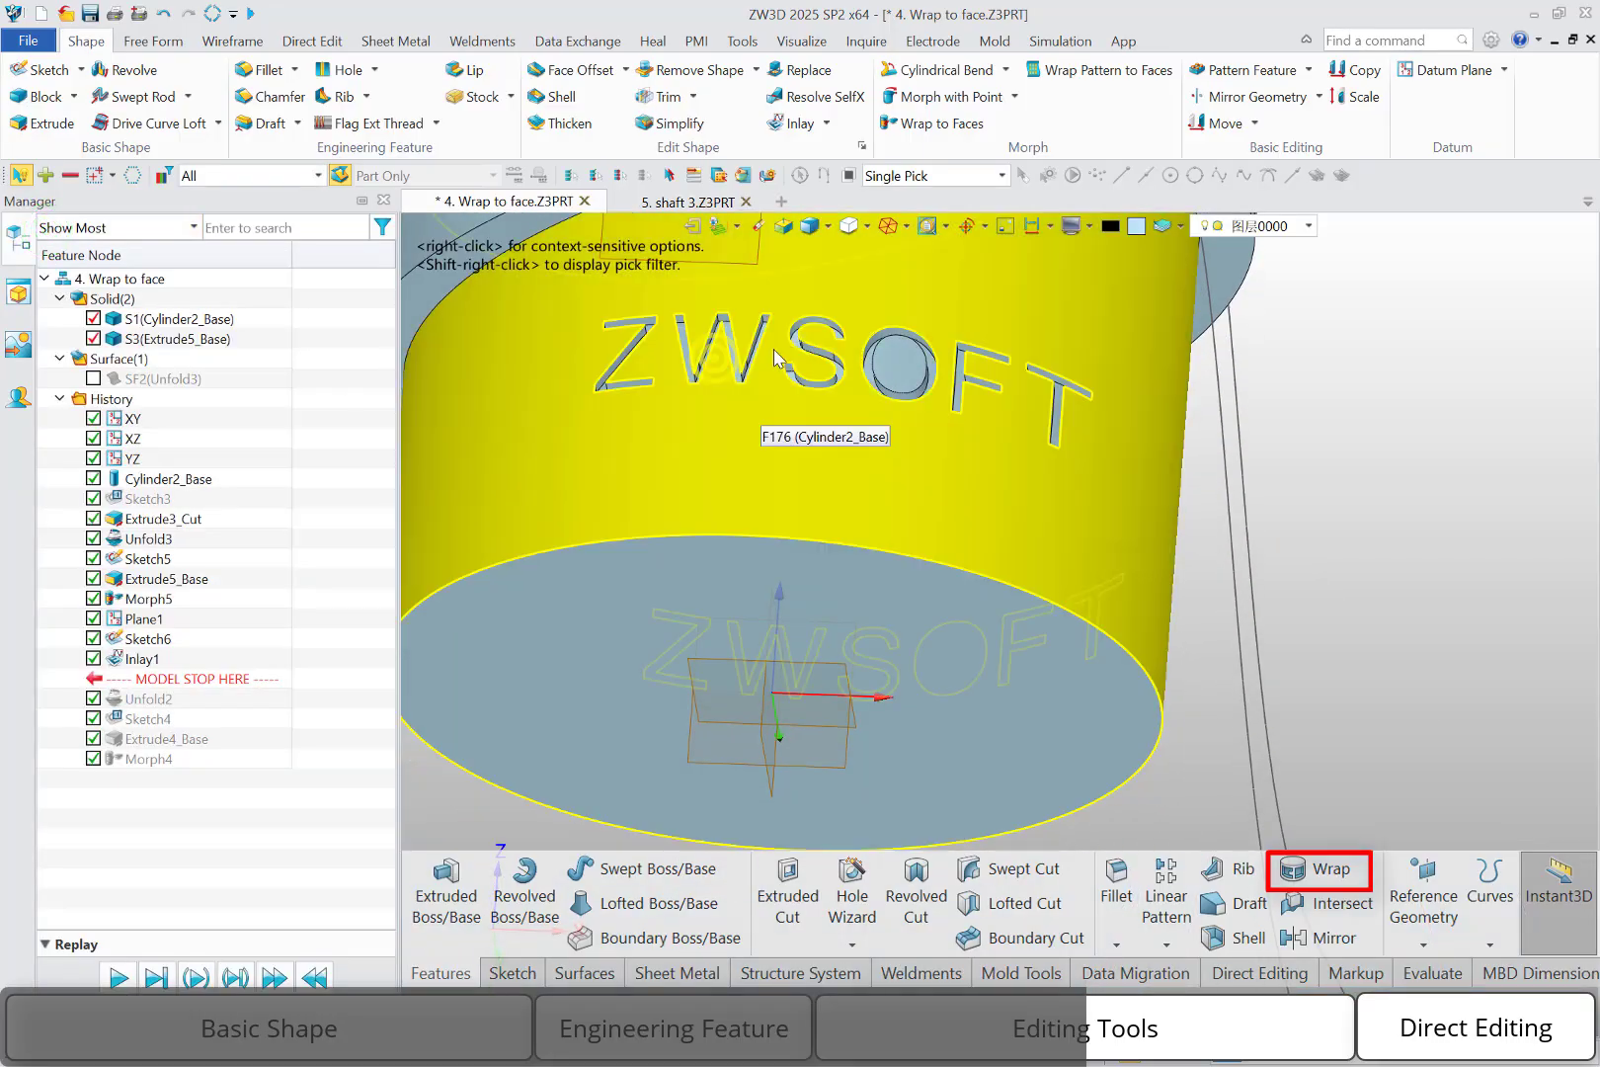
scroll(859, 330, up, 2)
mouse_move(871, 321)
right_down()
mouse_move(924, 344)
mouse_move(878, 330)
mouse_move(839, 347)
mouse_move(860, 345)
right_up()
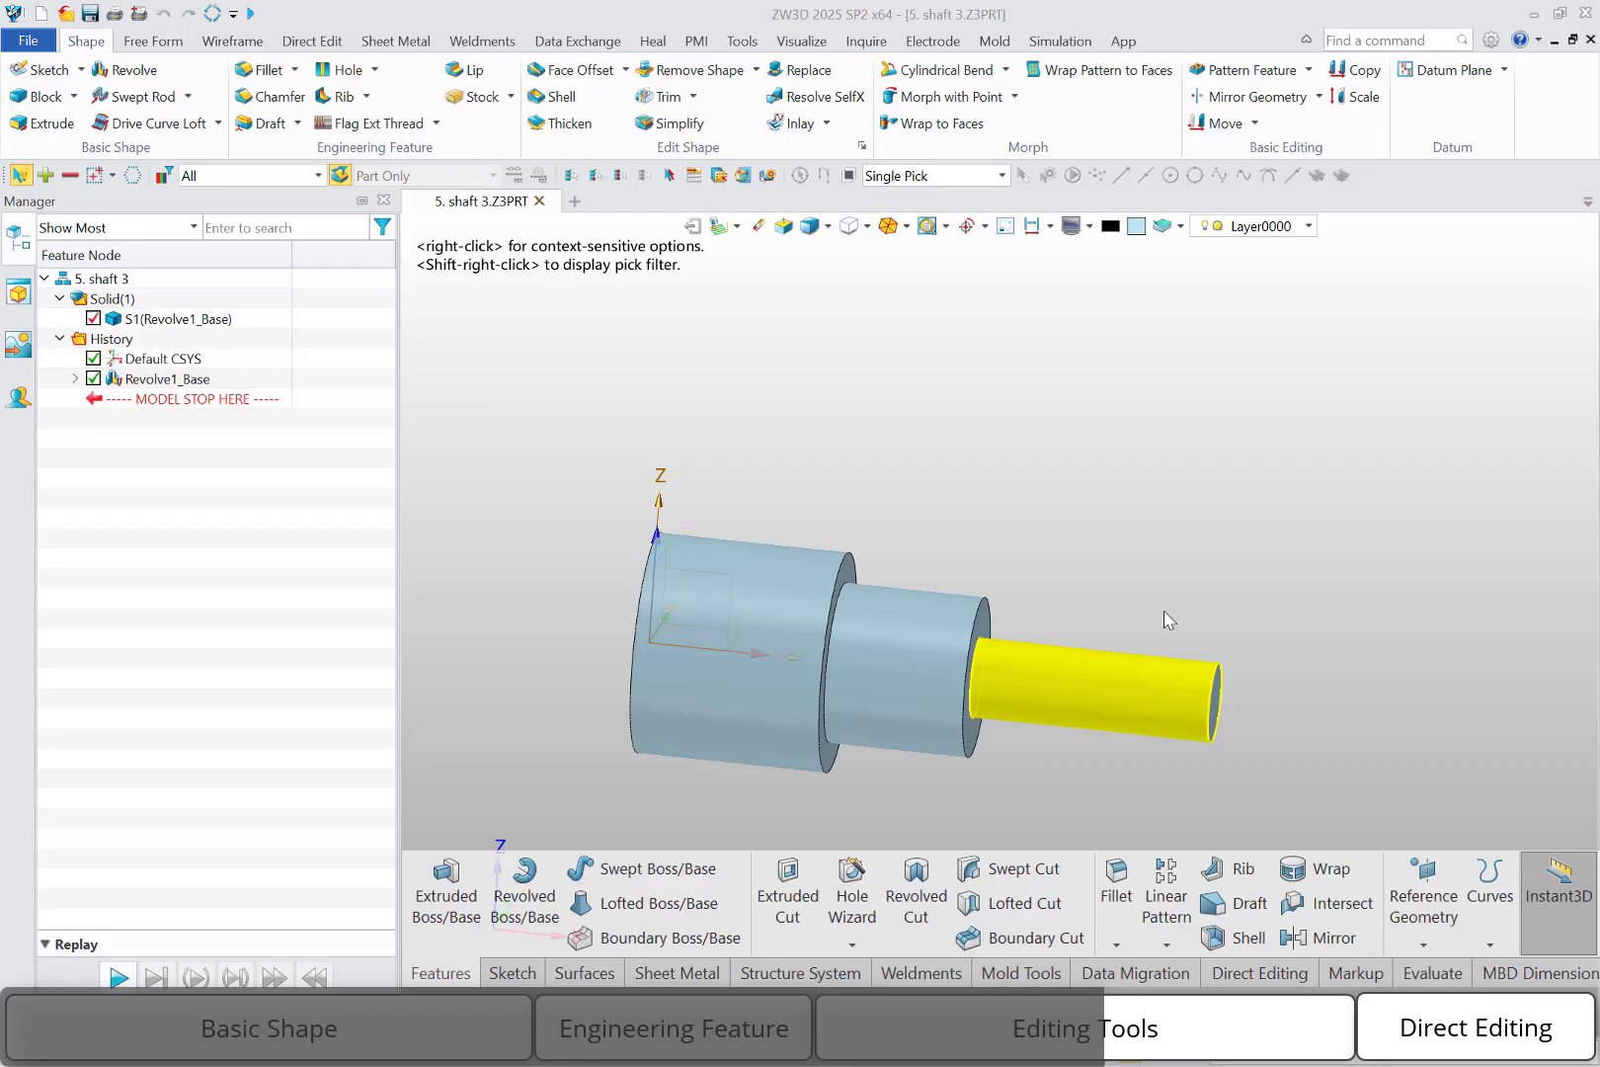
Start a new sketch on the default coordinate system's XZ plane in the shaft part.
right_click(1130, 558)
click(1166, 668)
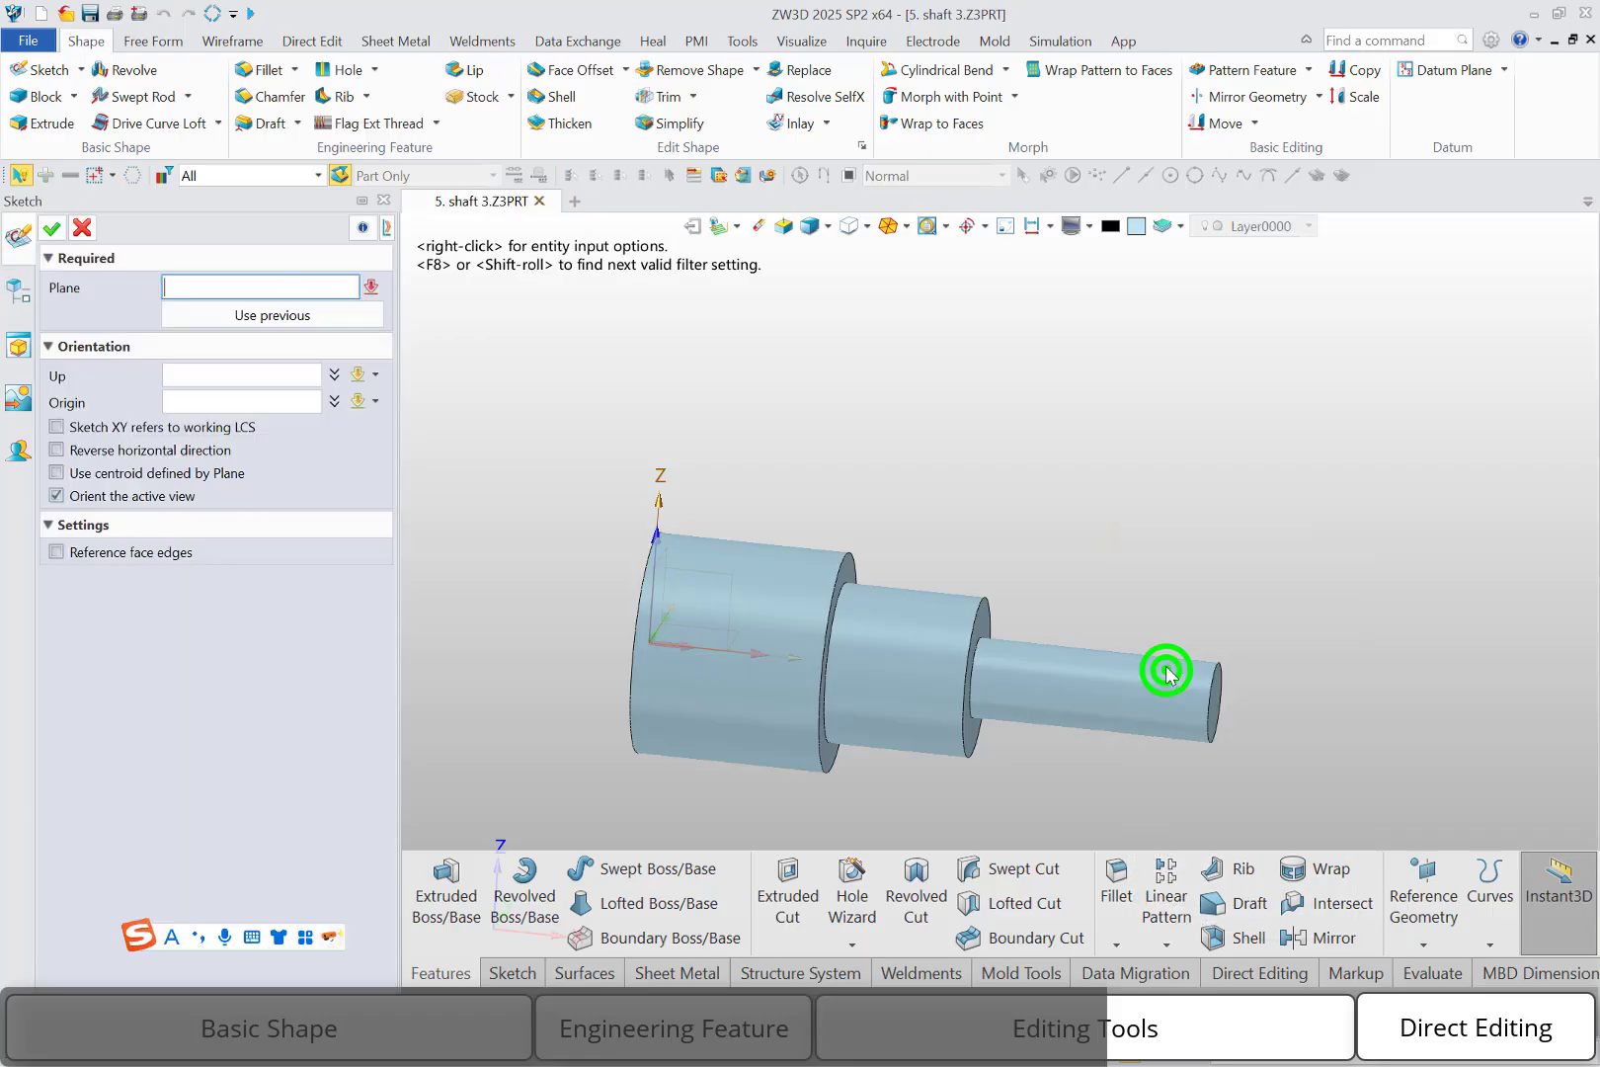
click(718, 592)
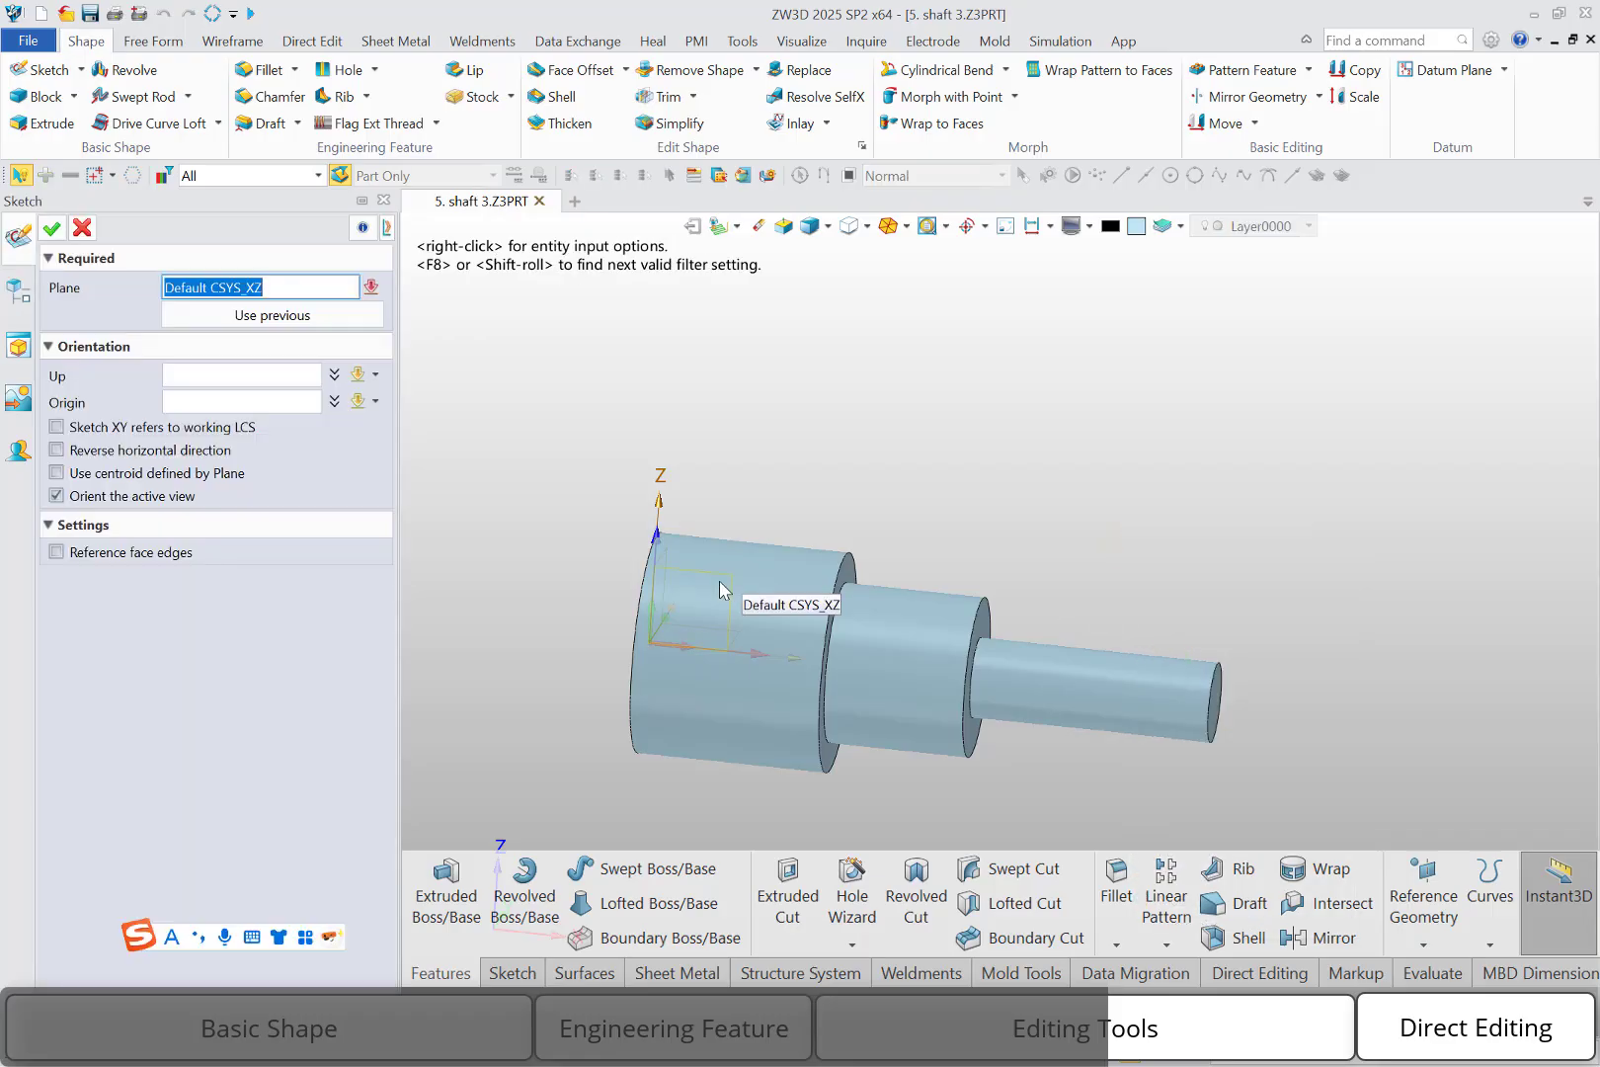
click(50, 231)
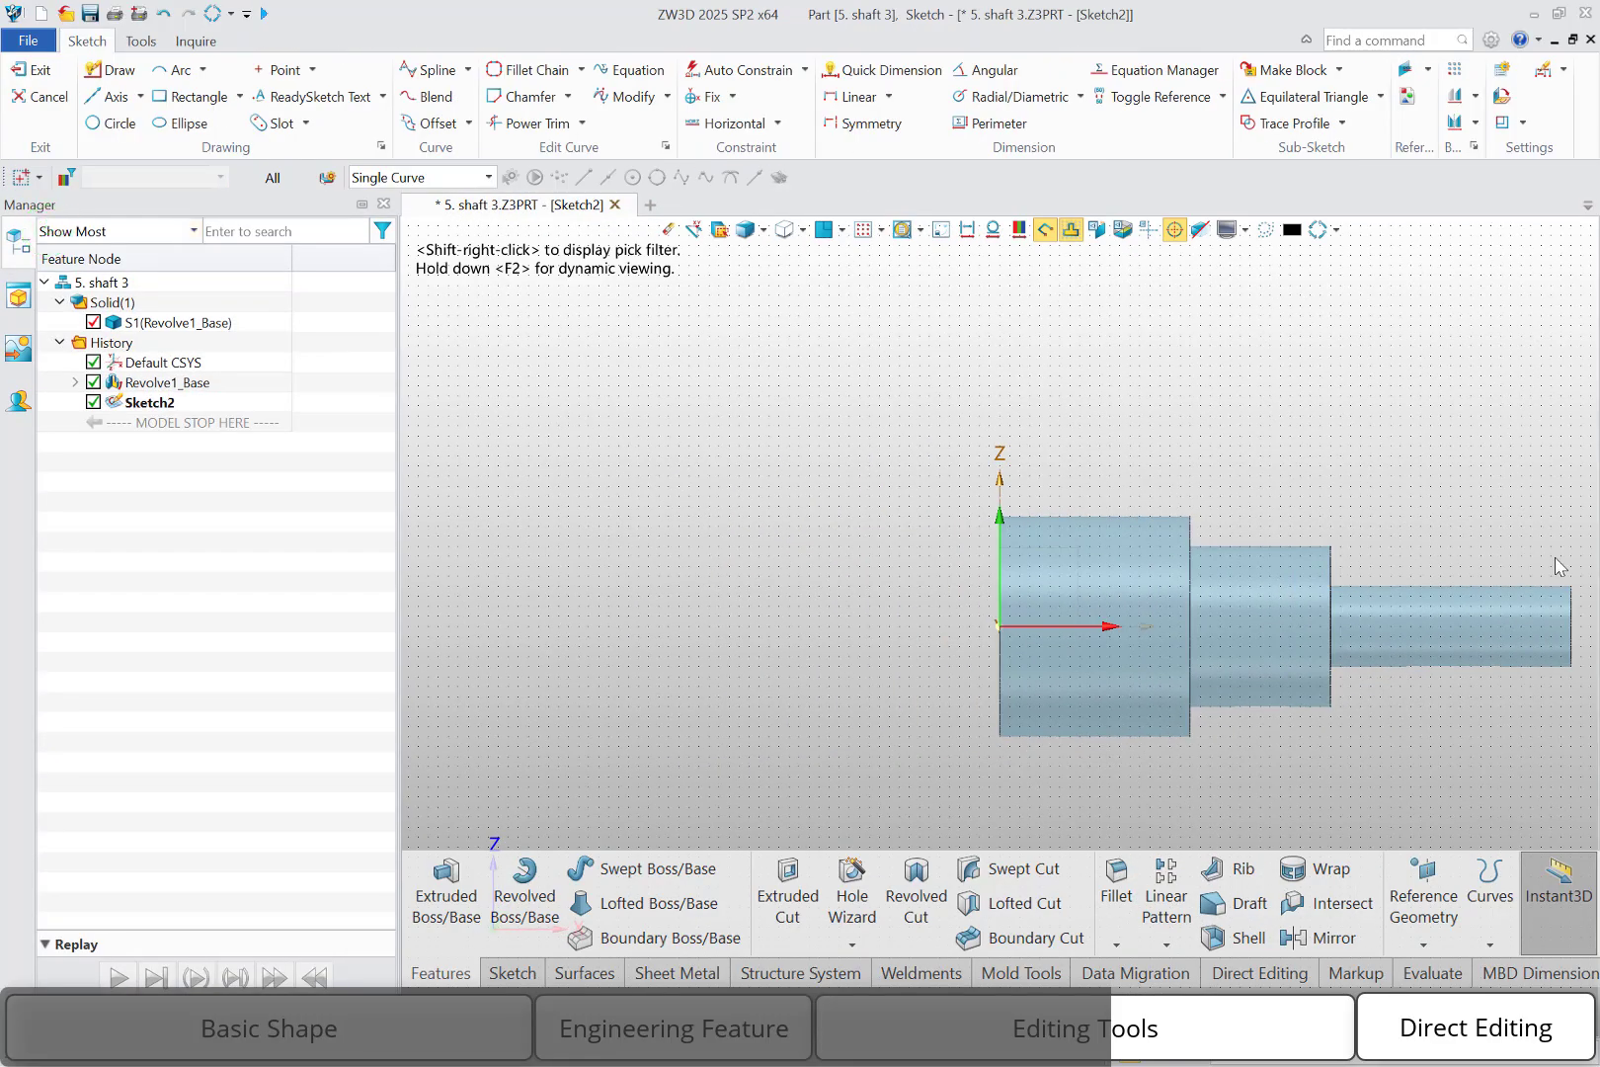
Draw a vertical line from 225,70 down across the shaft's thinnest section, then exit the sketch.
right_click(1429, 470)
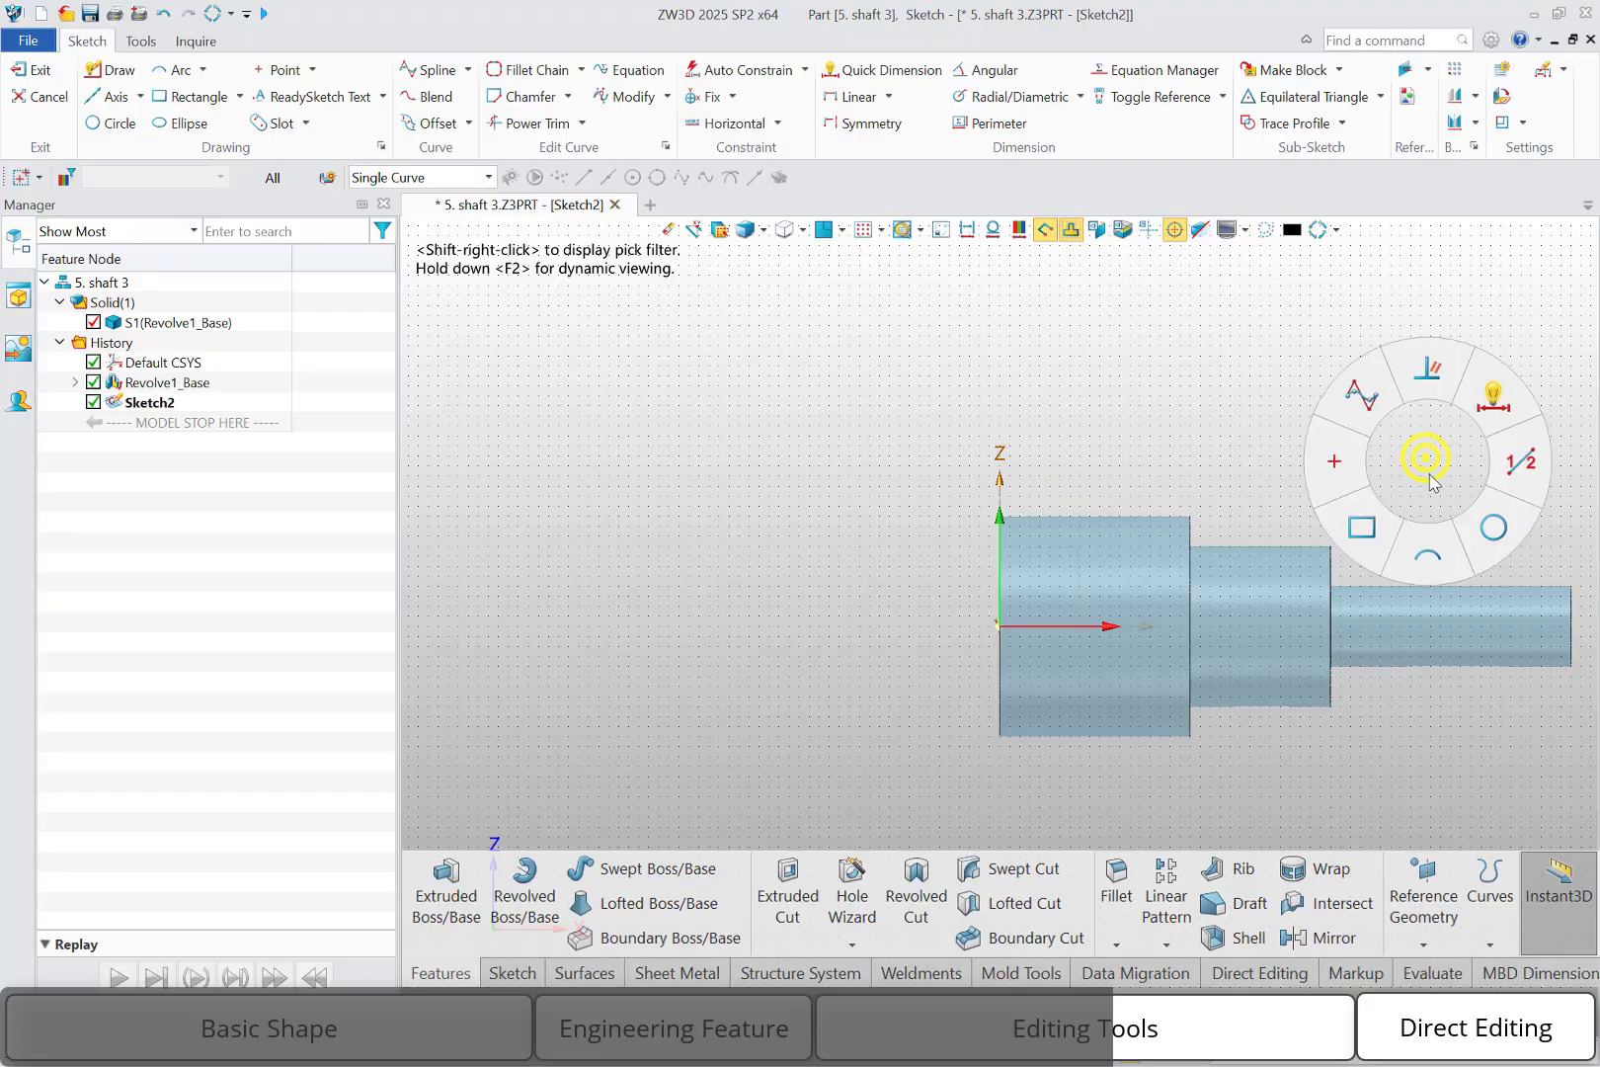
click(1521, 460)
click(1451, 485)
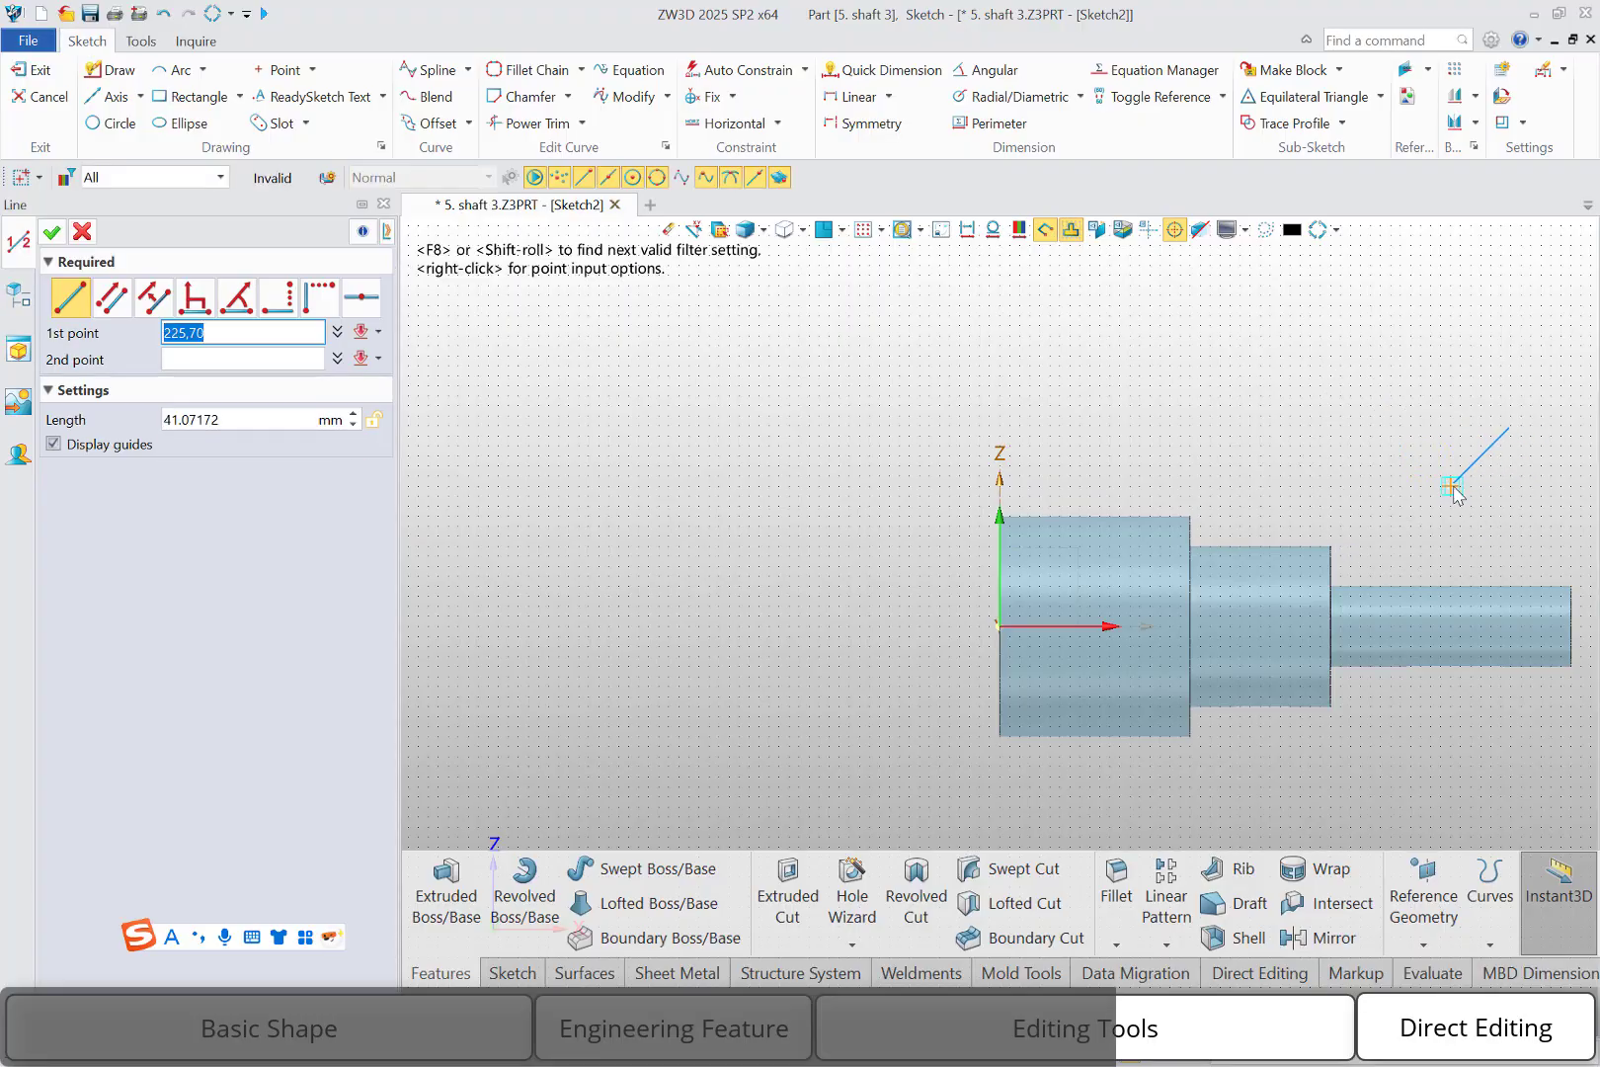
click(1450, 756)
key(Escape)
right_click(1353, 427)
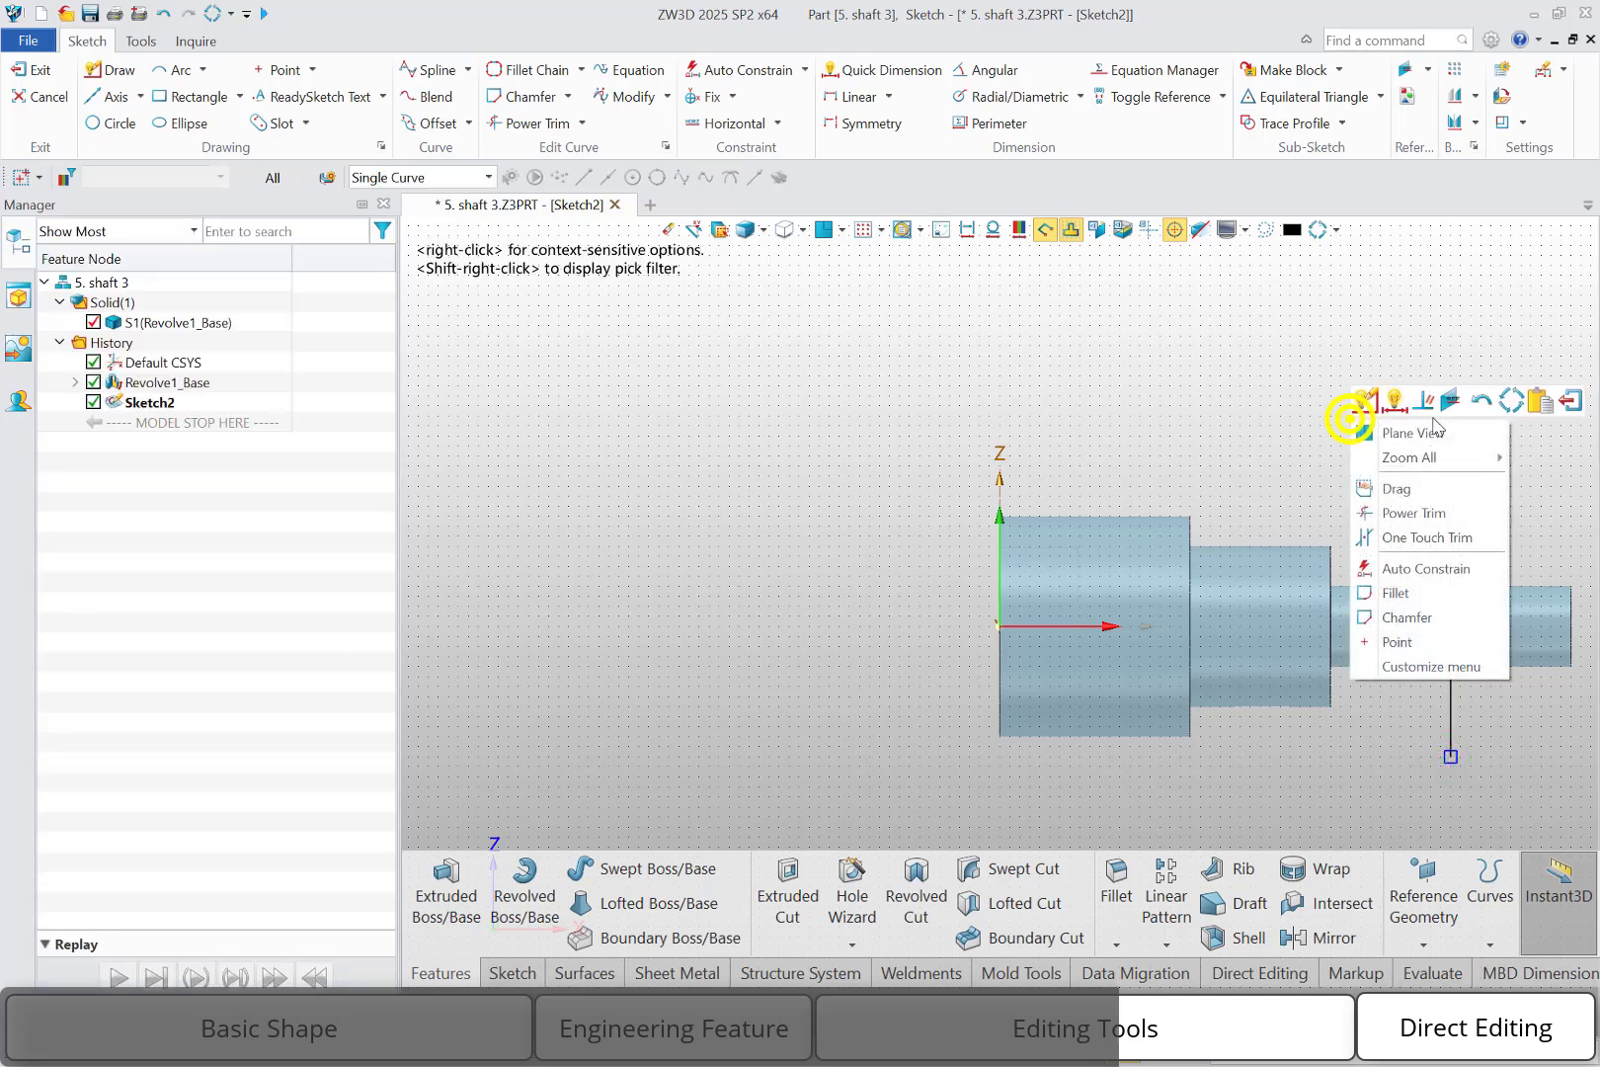
click(1571, 394)
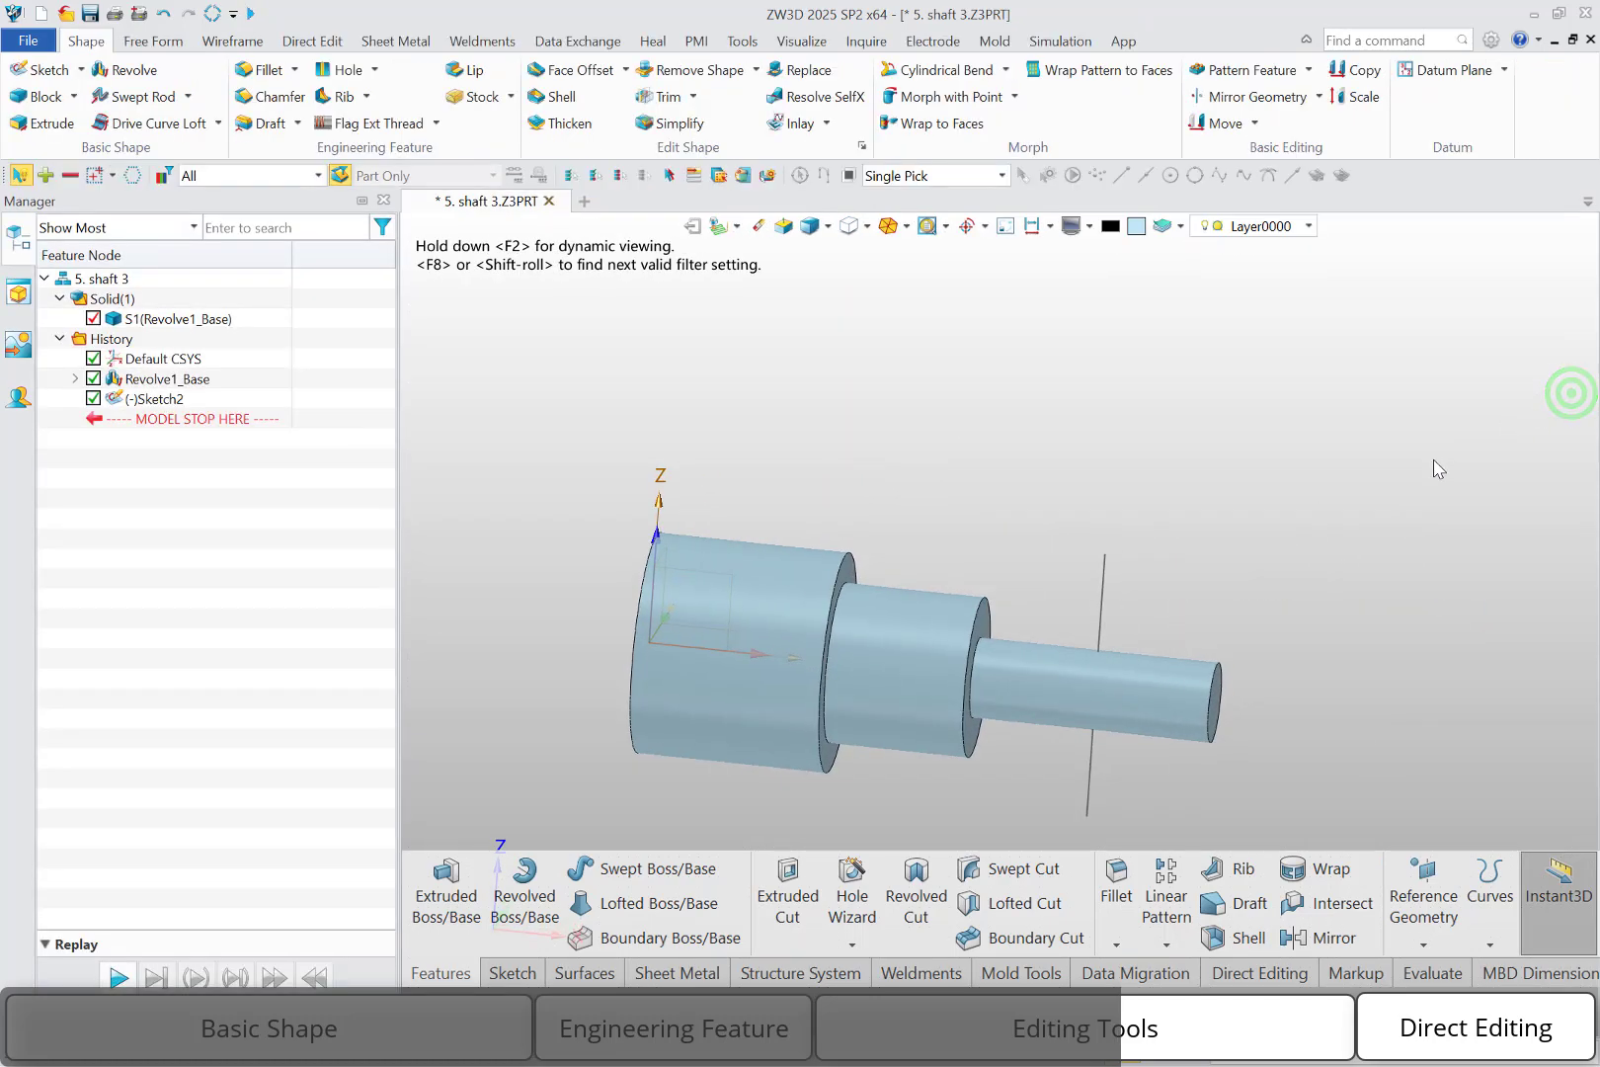
Split the thinnest shaft section's cylindrical face with the sketched line, using Bi-directional projection along 0,1,0.
click(152, 40)
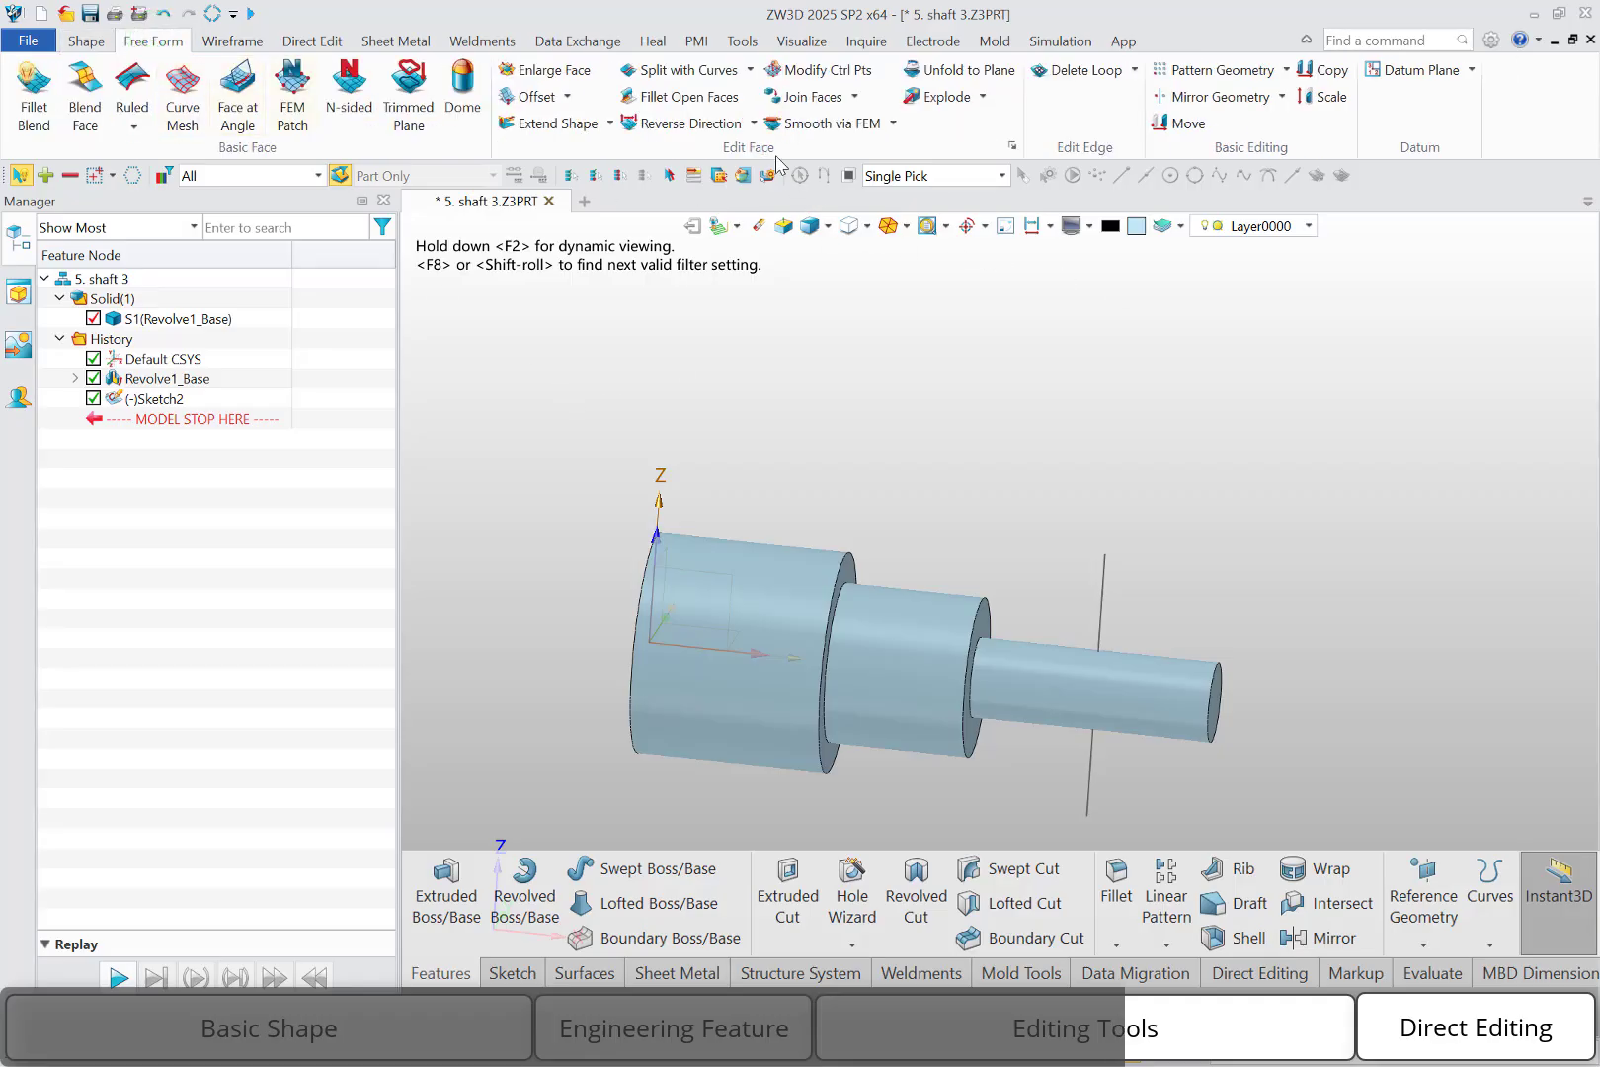
click(702, 70)
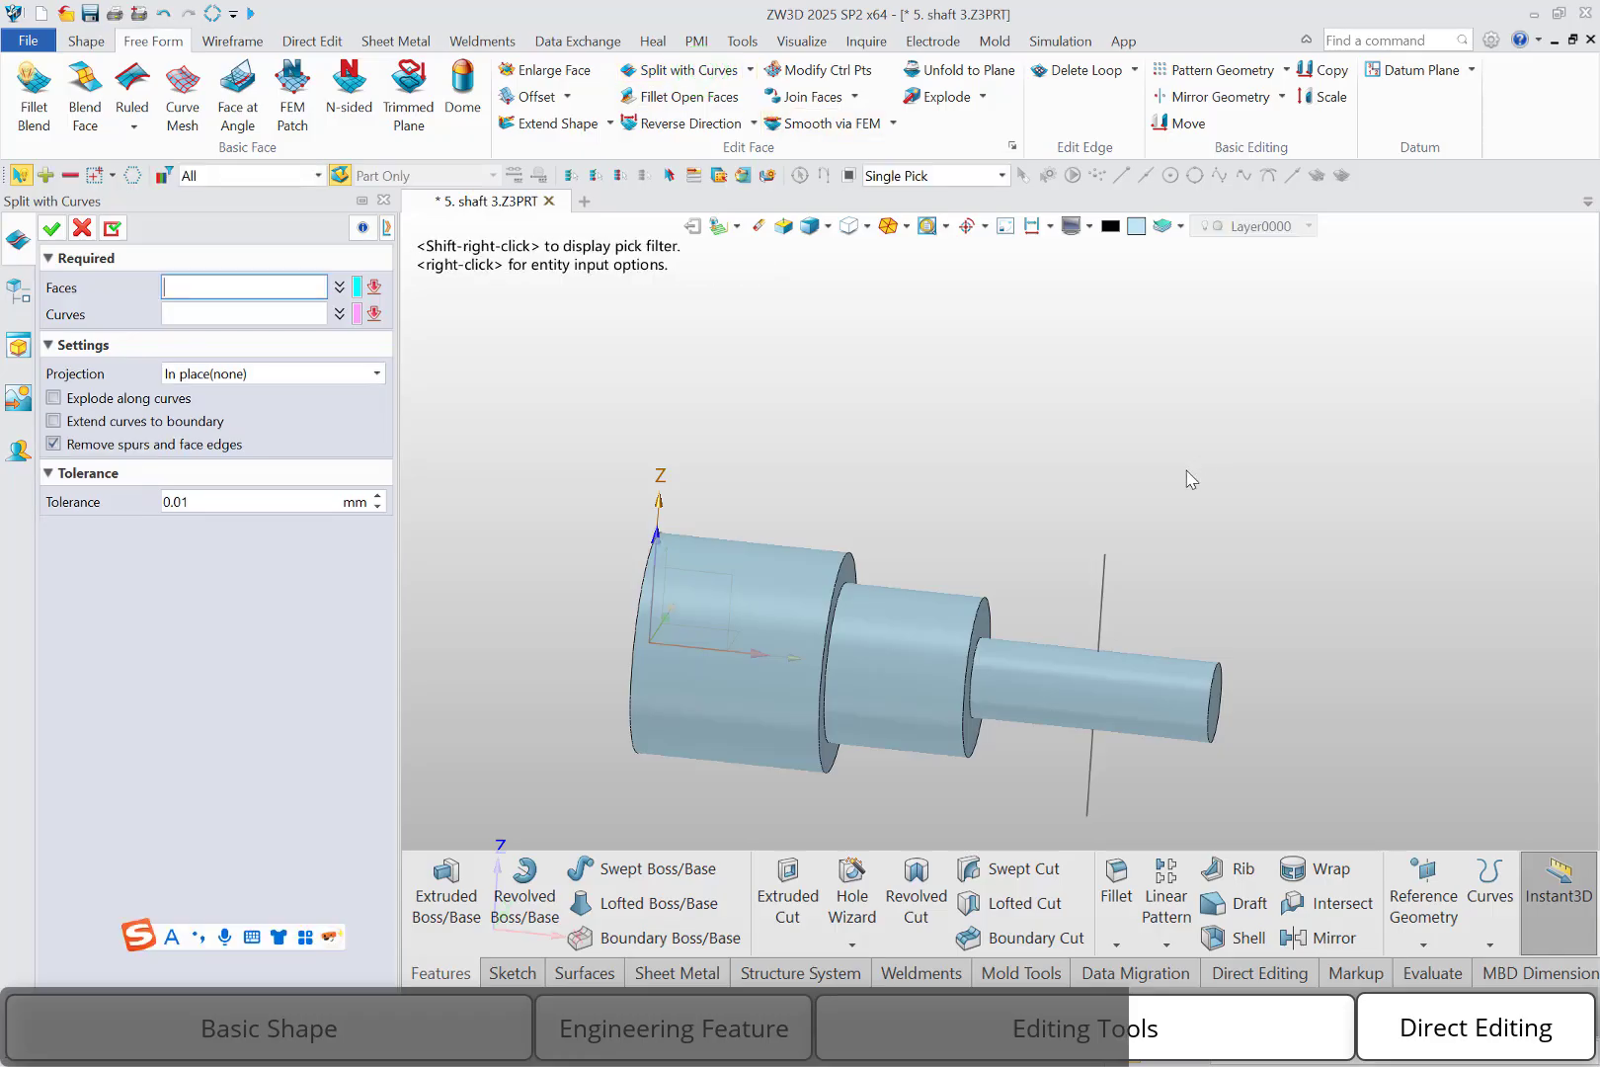
click(1068, 696)
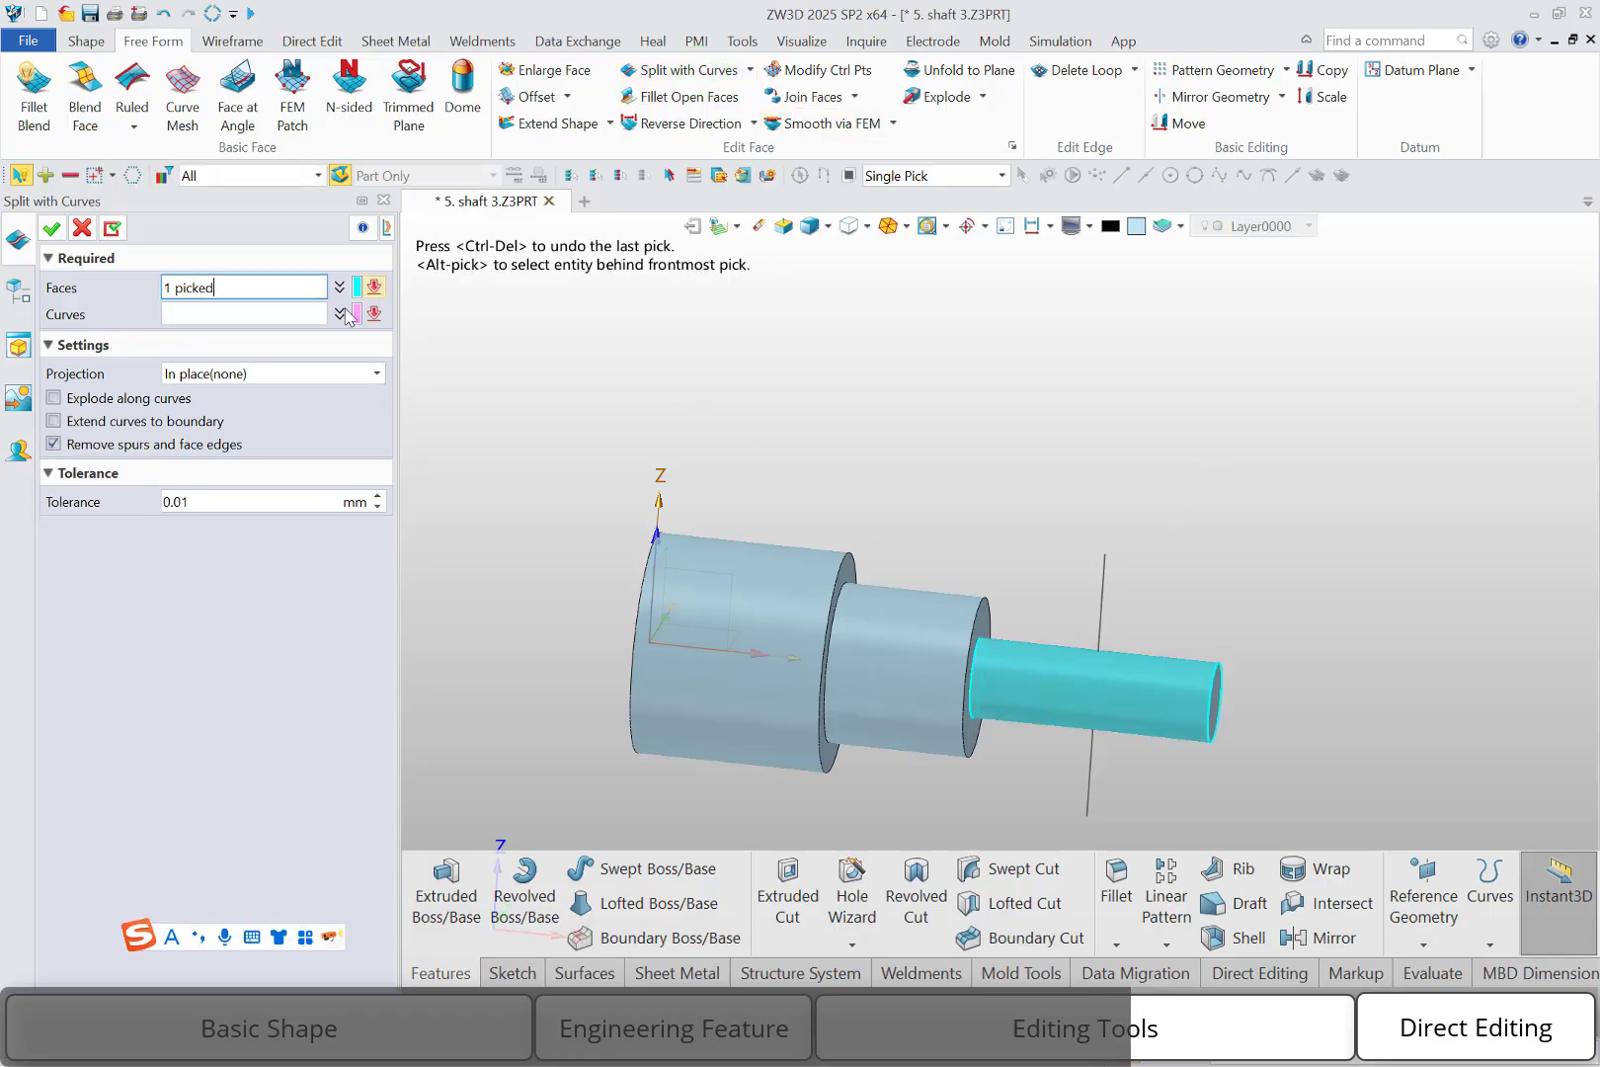
click(282, 314)
click(1104, 602)
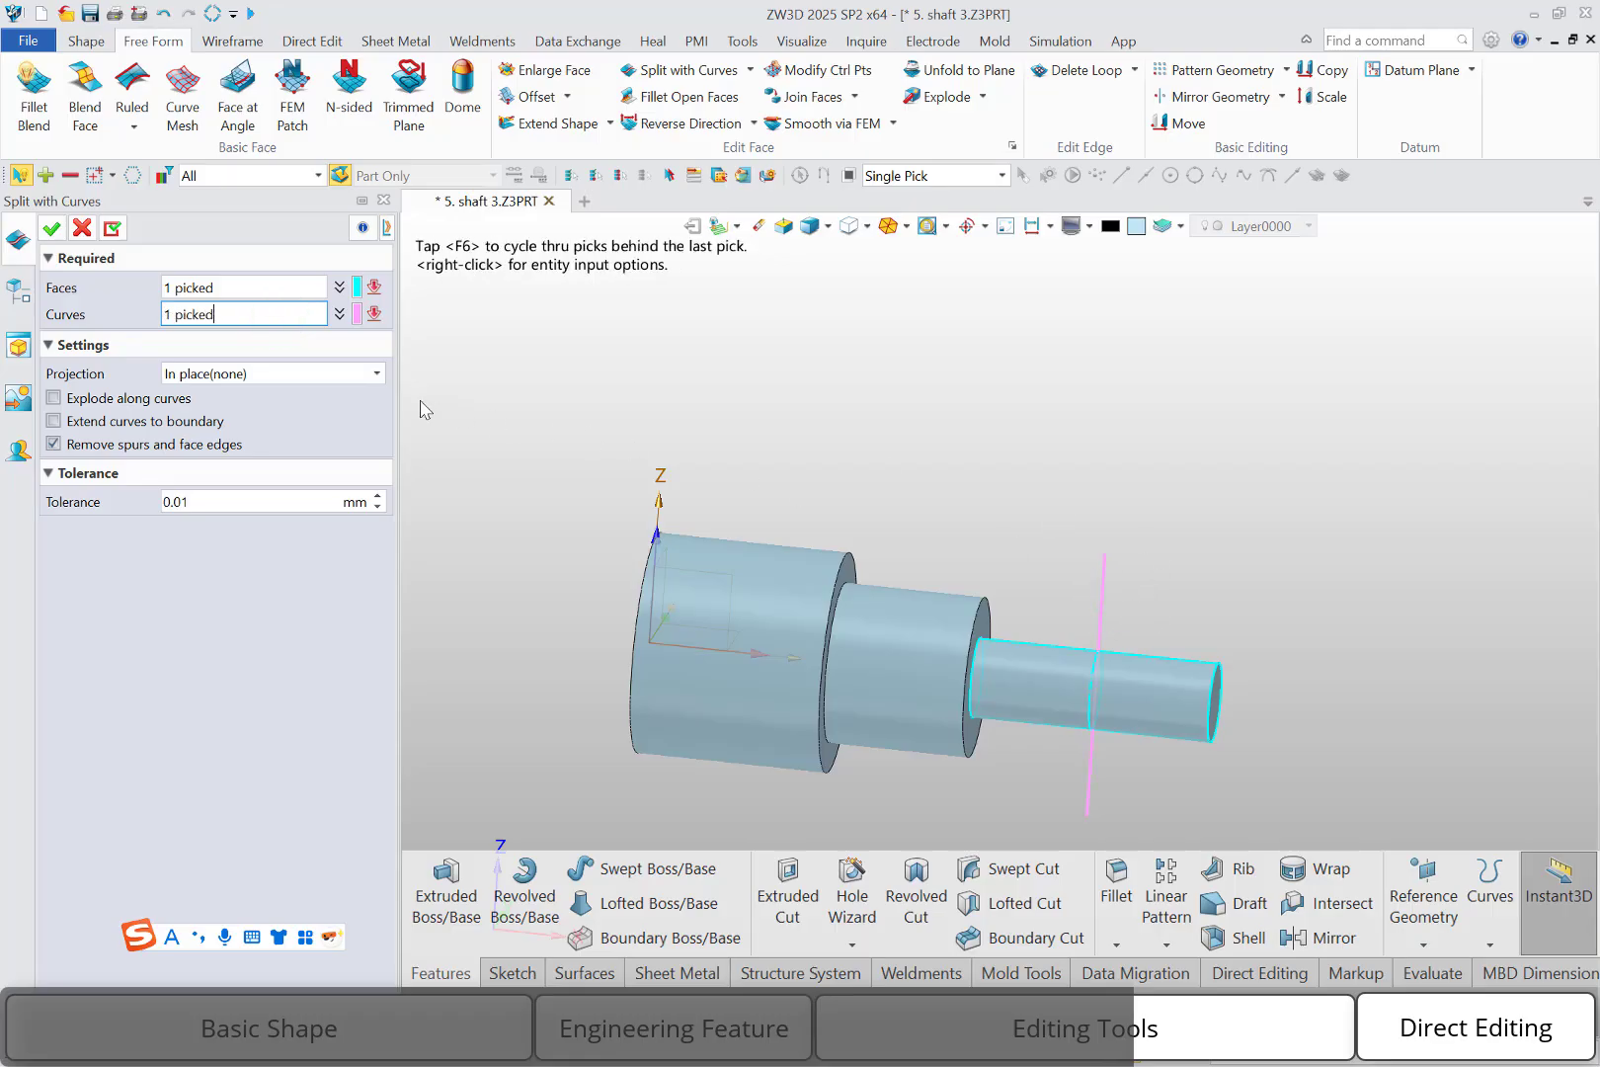
click(262, 372)
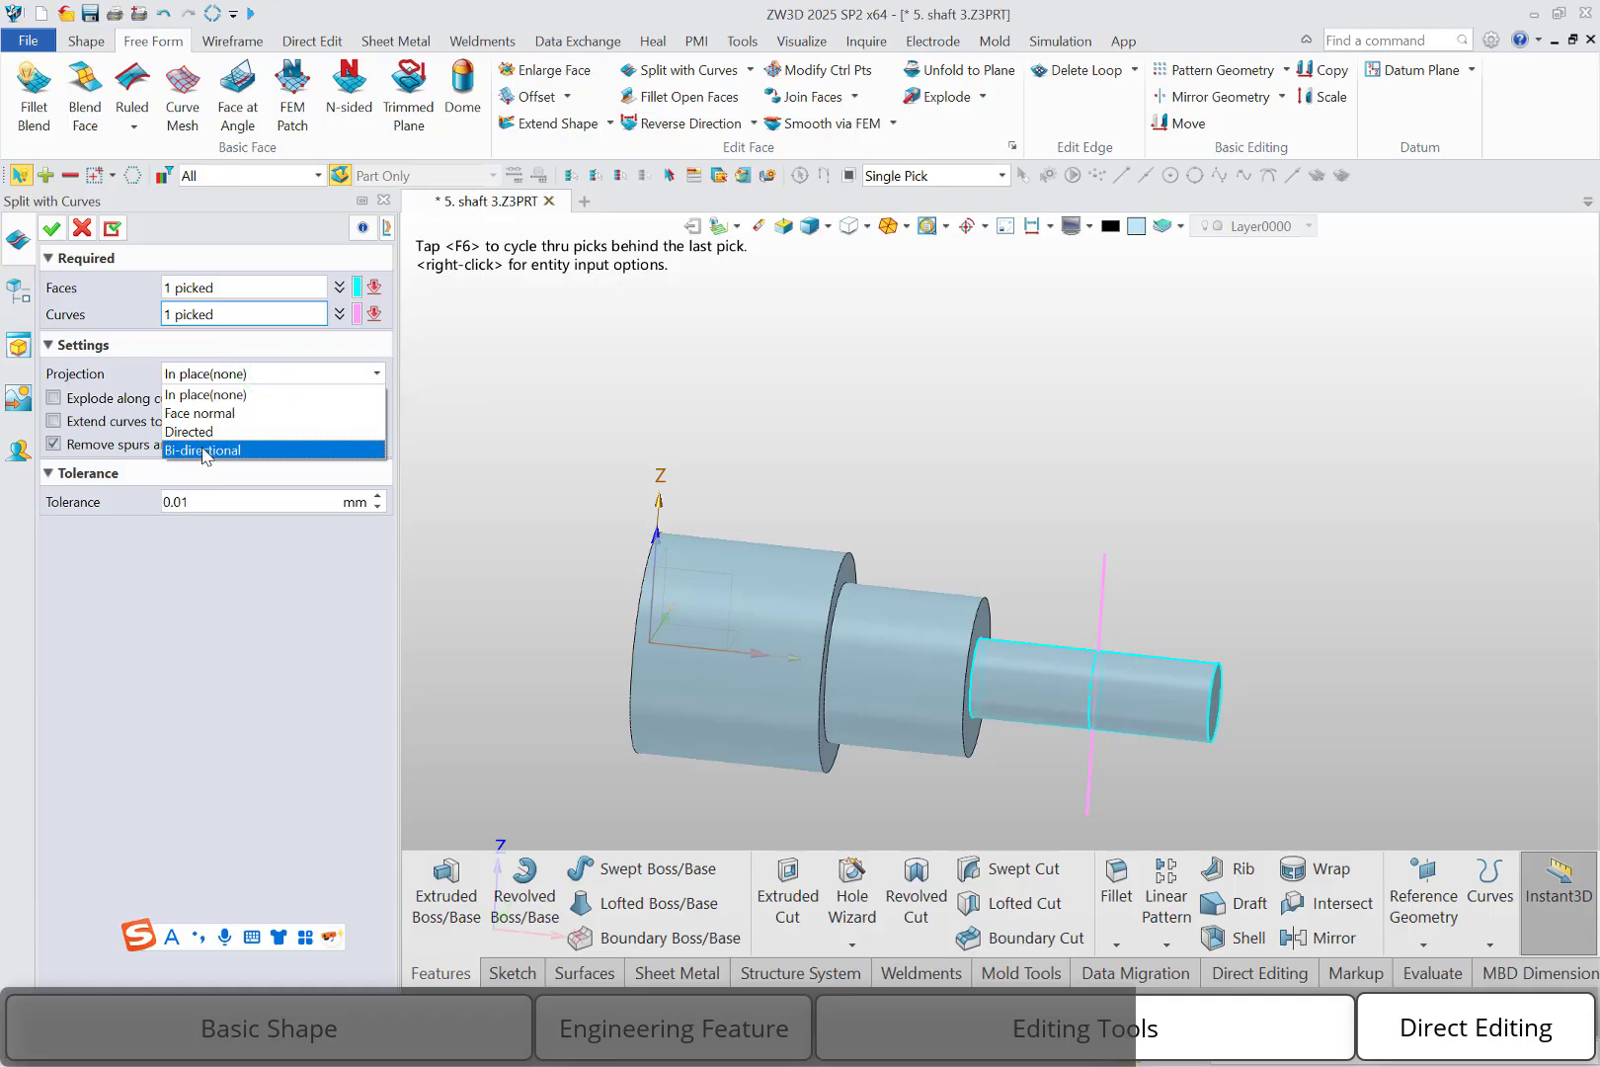
click(204, 450)
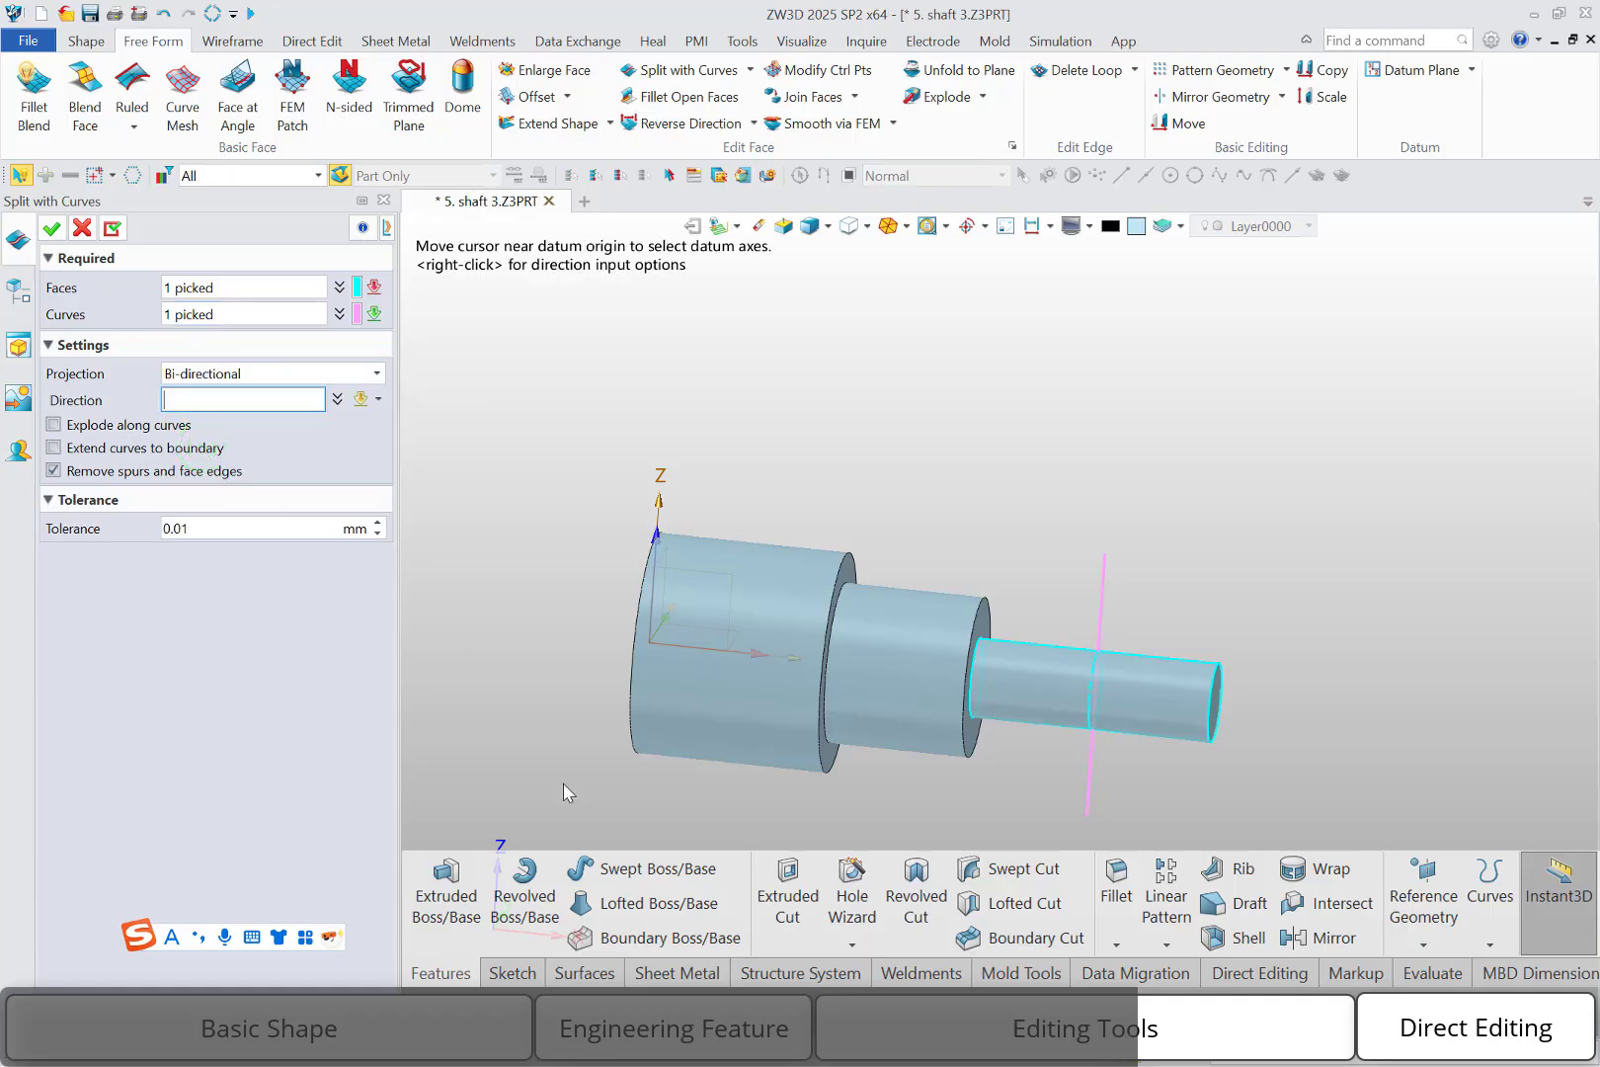
click(506, 915)
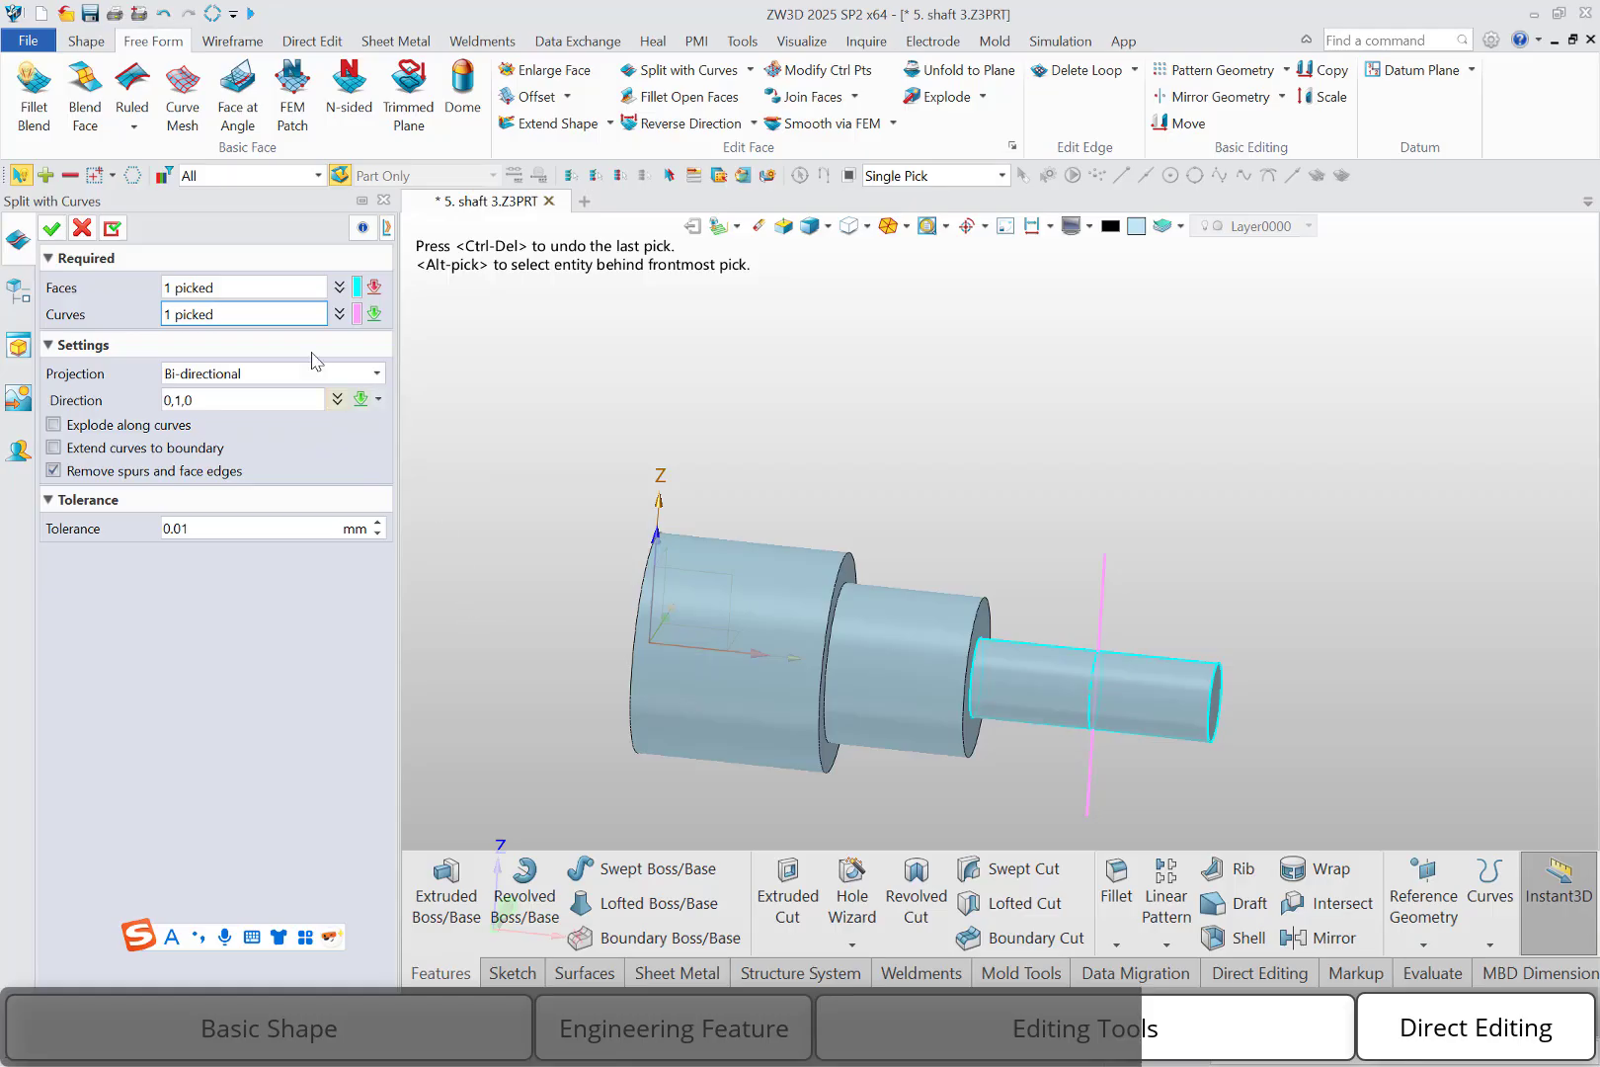
click(51, 228)
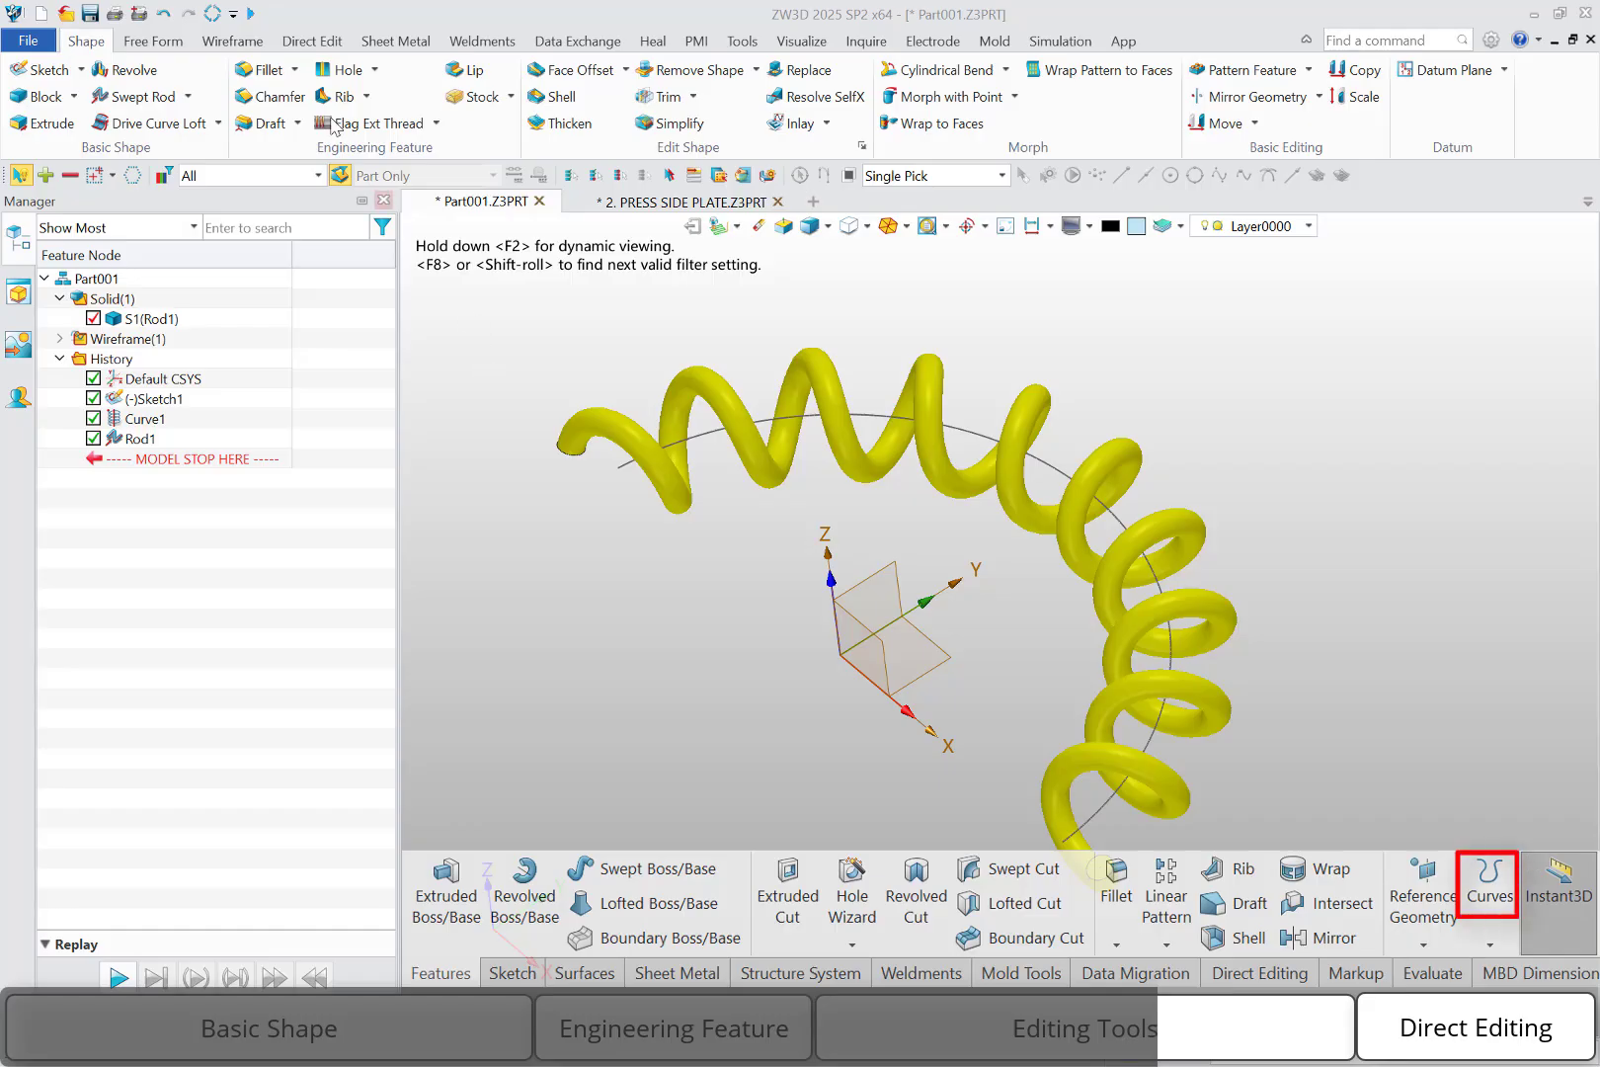
Roll Part001's history back to just after Sketch1 and start a Spiral Helix that follows the sketched arc as its path.
click(225, 38)
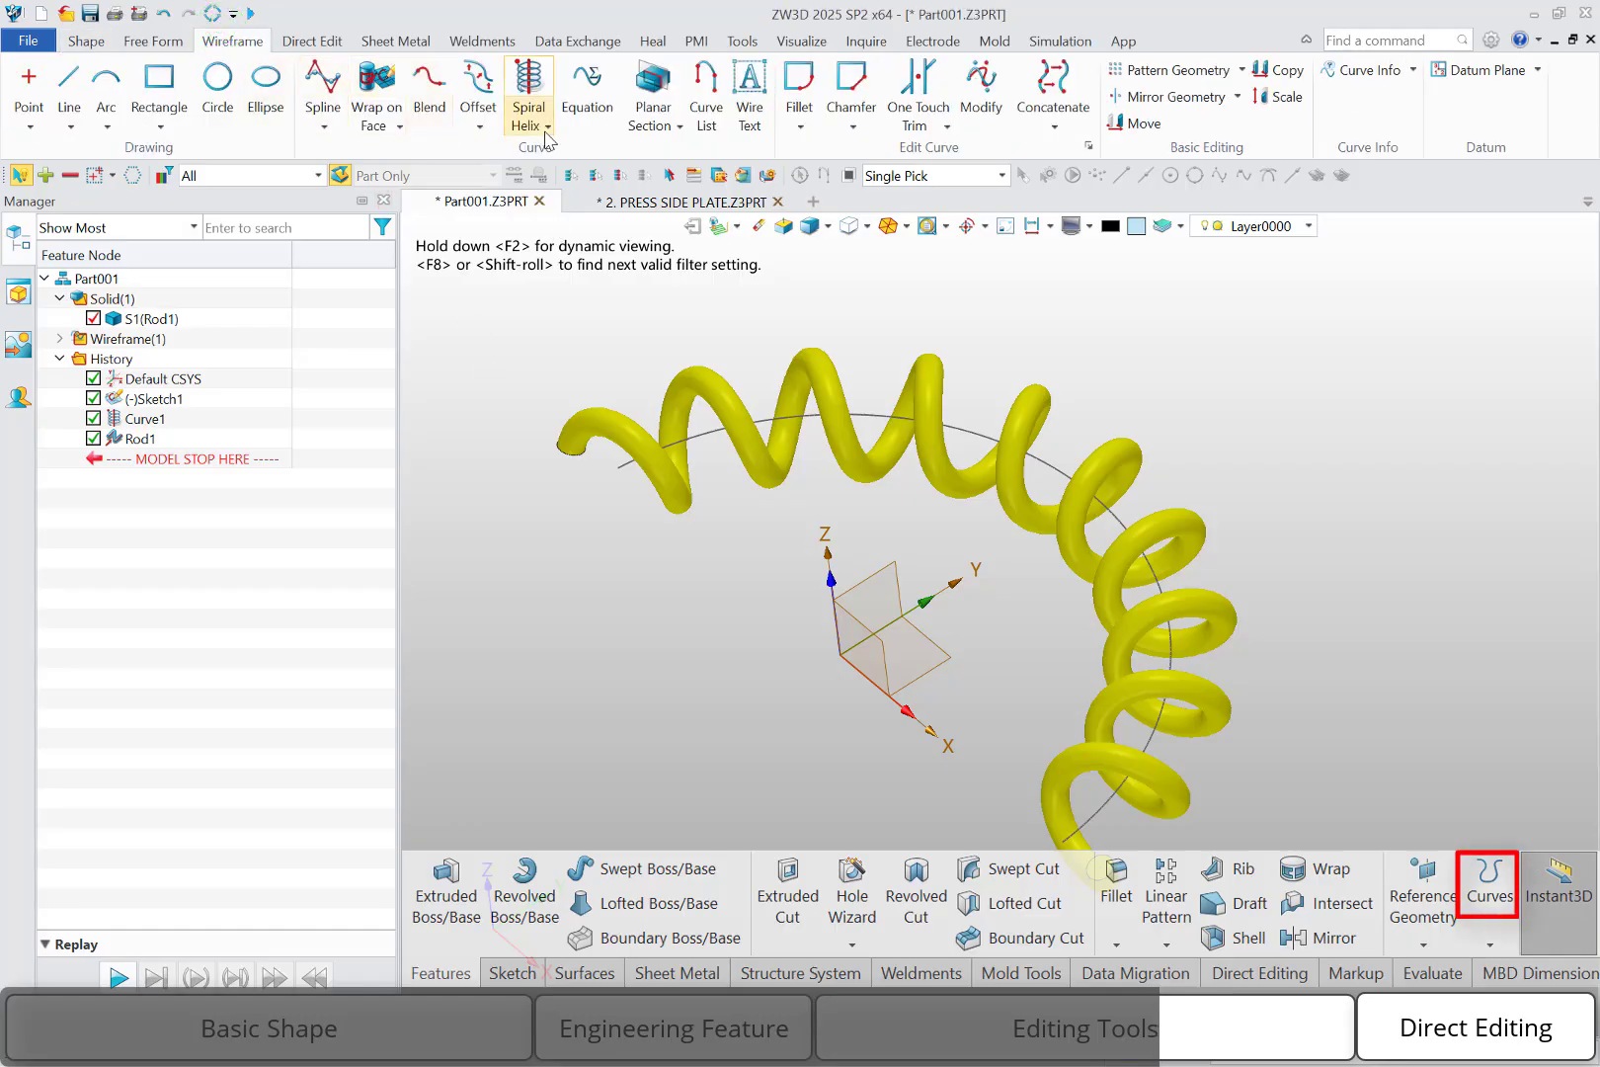
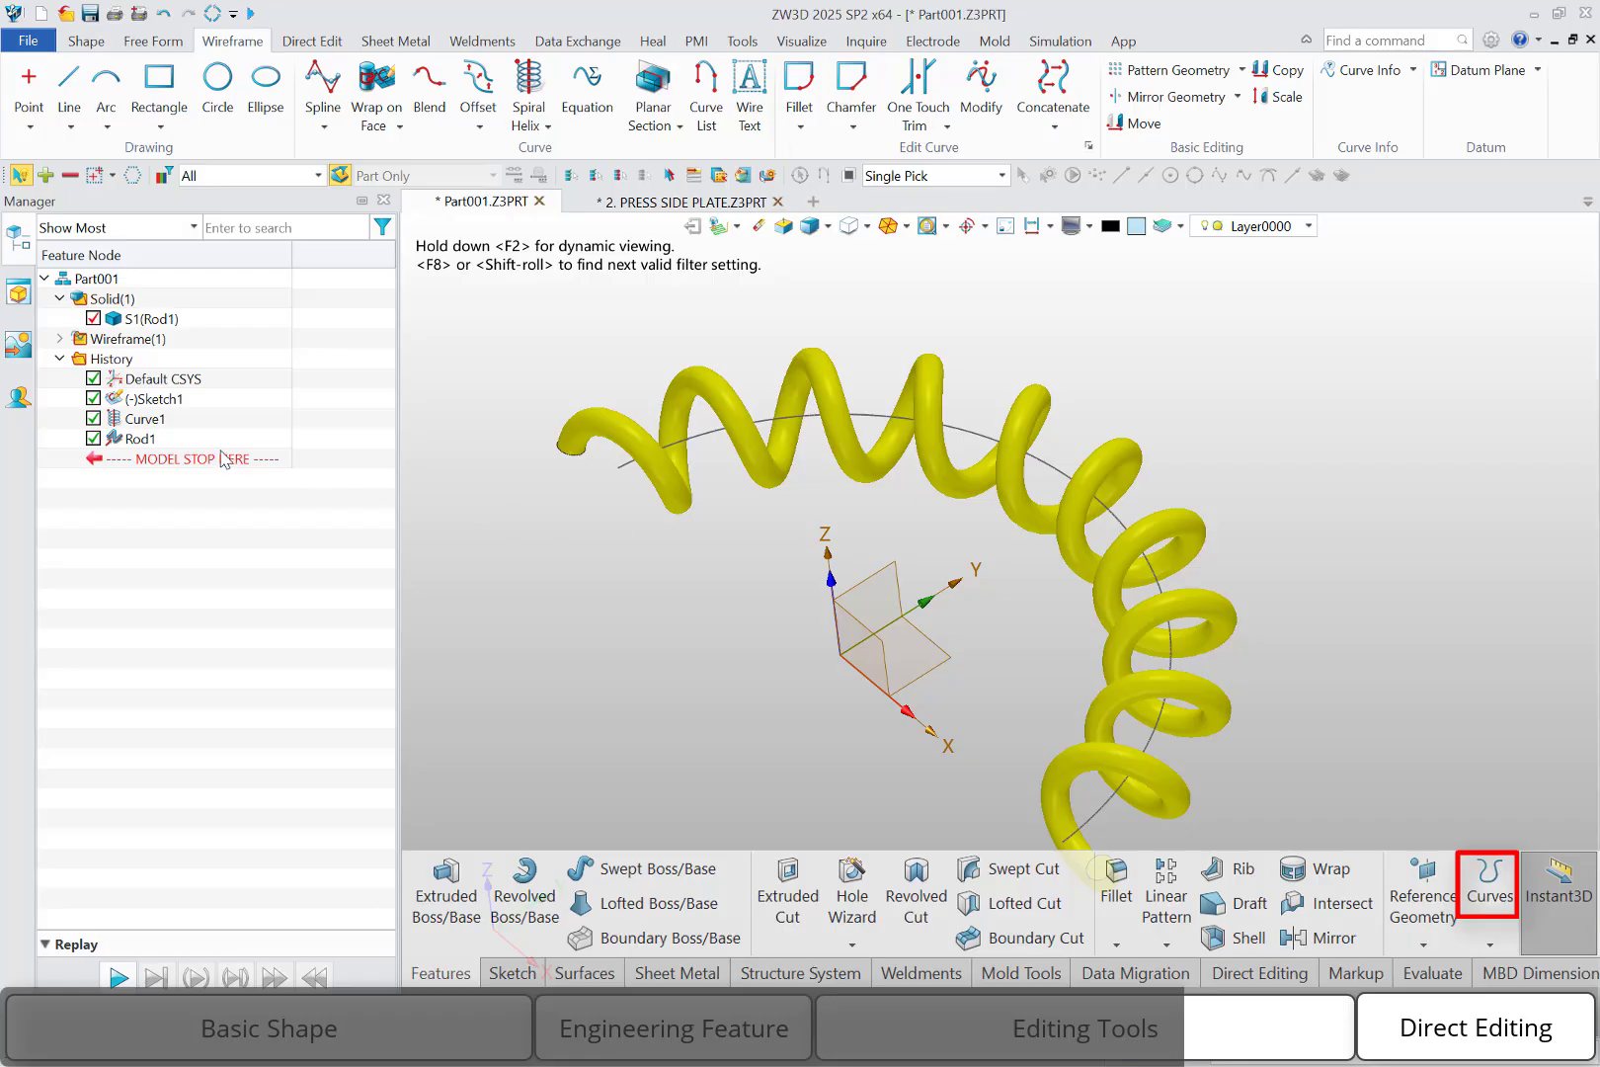
drag(225, 458, 221, 409)
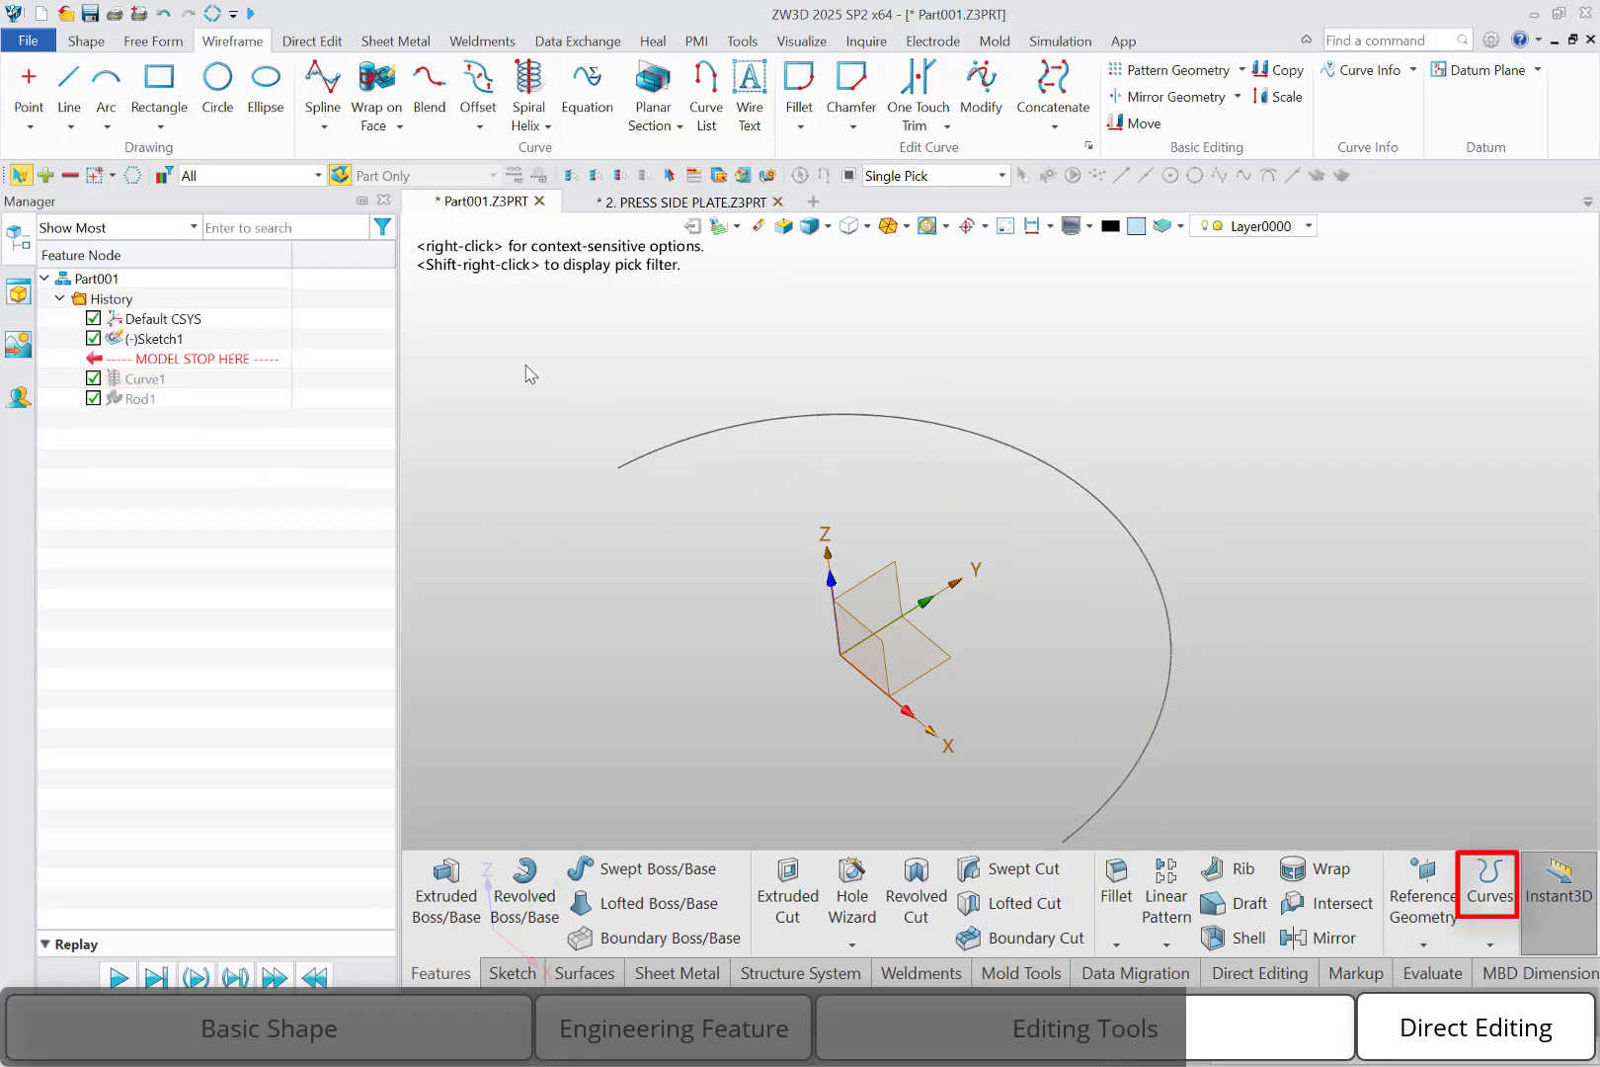
click(528, 89)
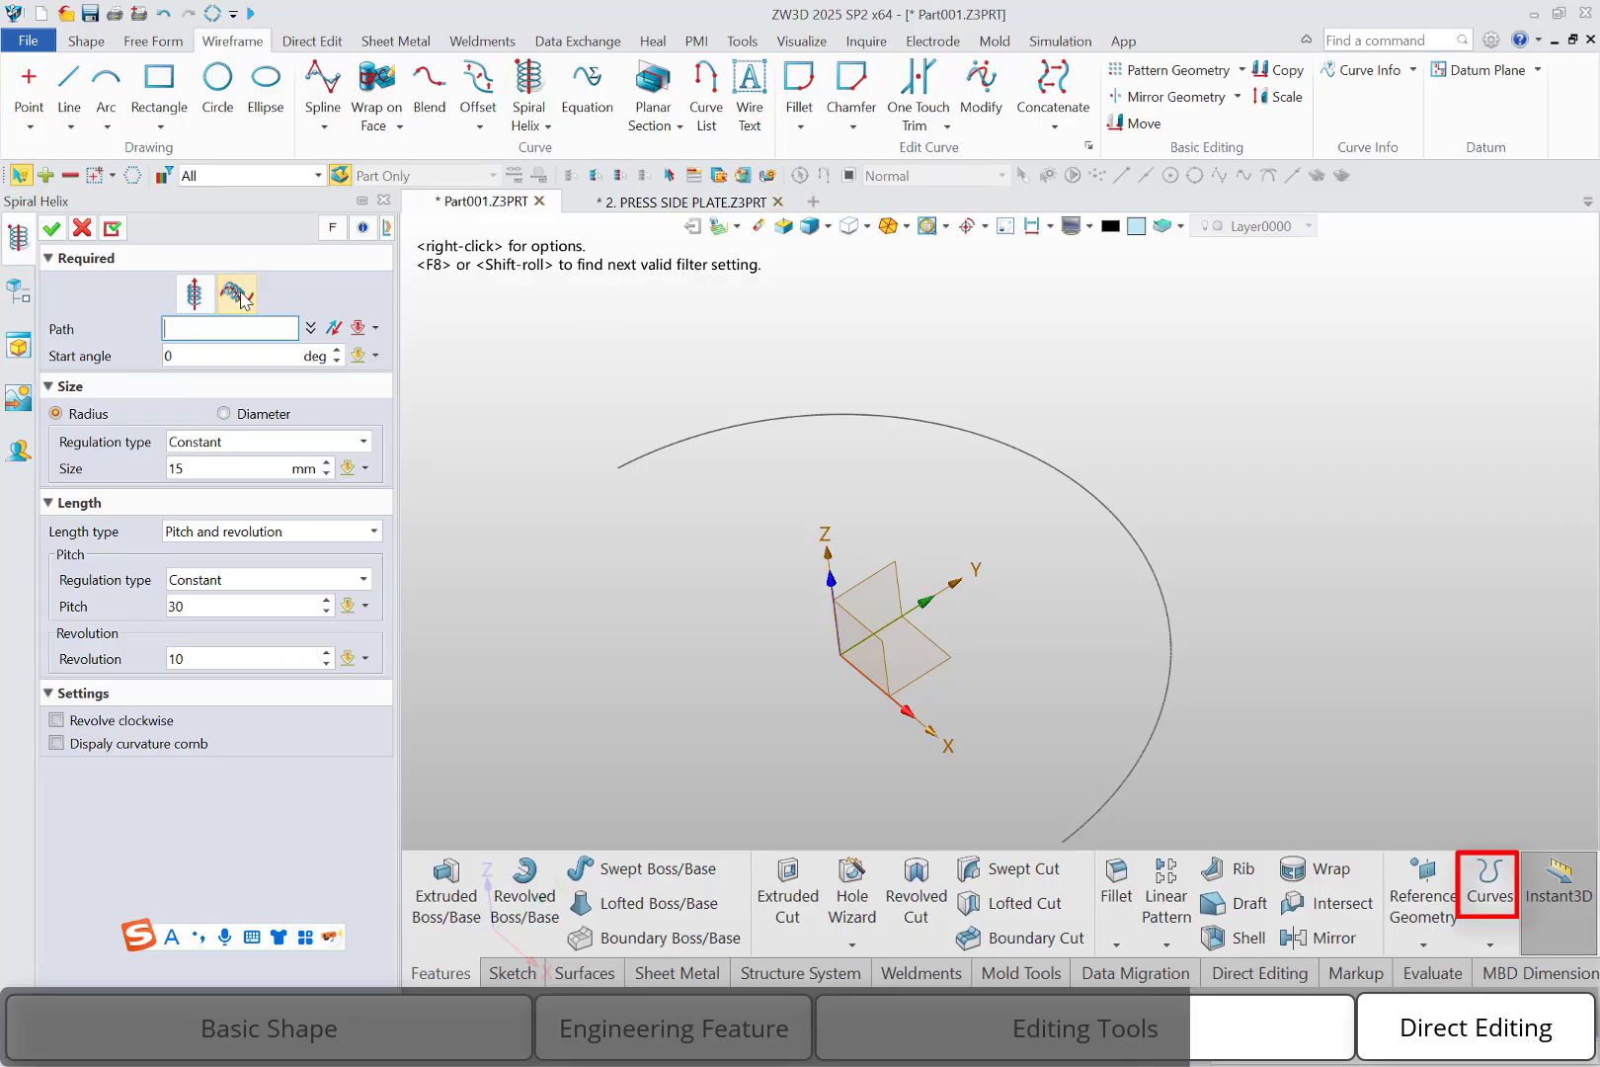
click(1080, 826)
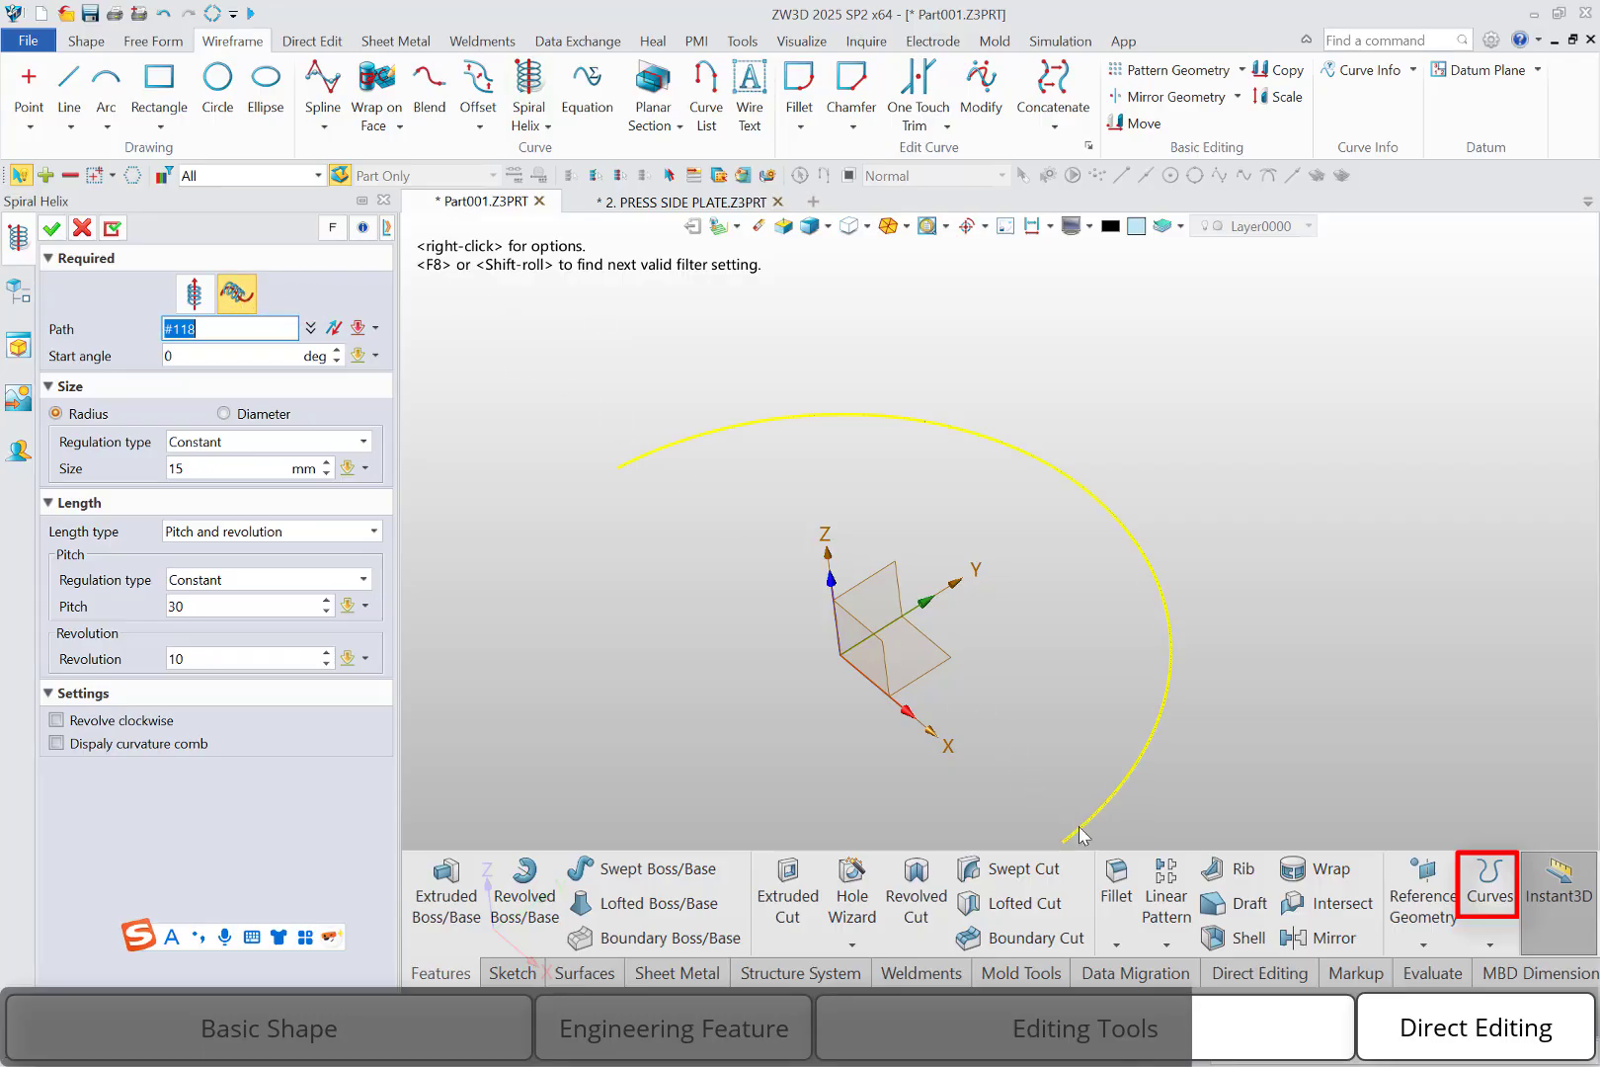
Set the helix radius to 18 mm and the pitch to 29, with the Pitch and revolution length type.
click(199, 468)
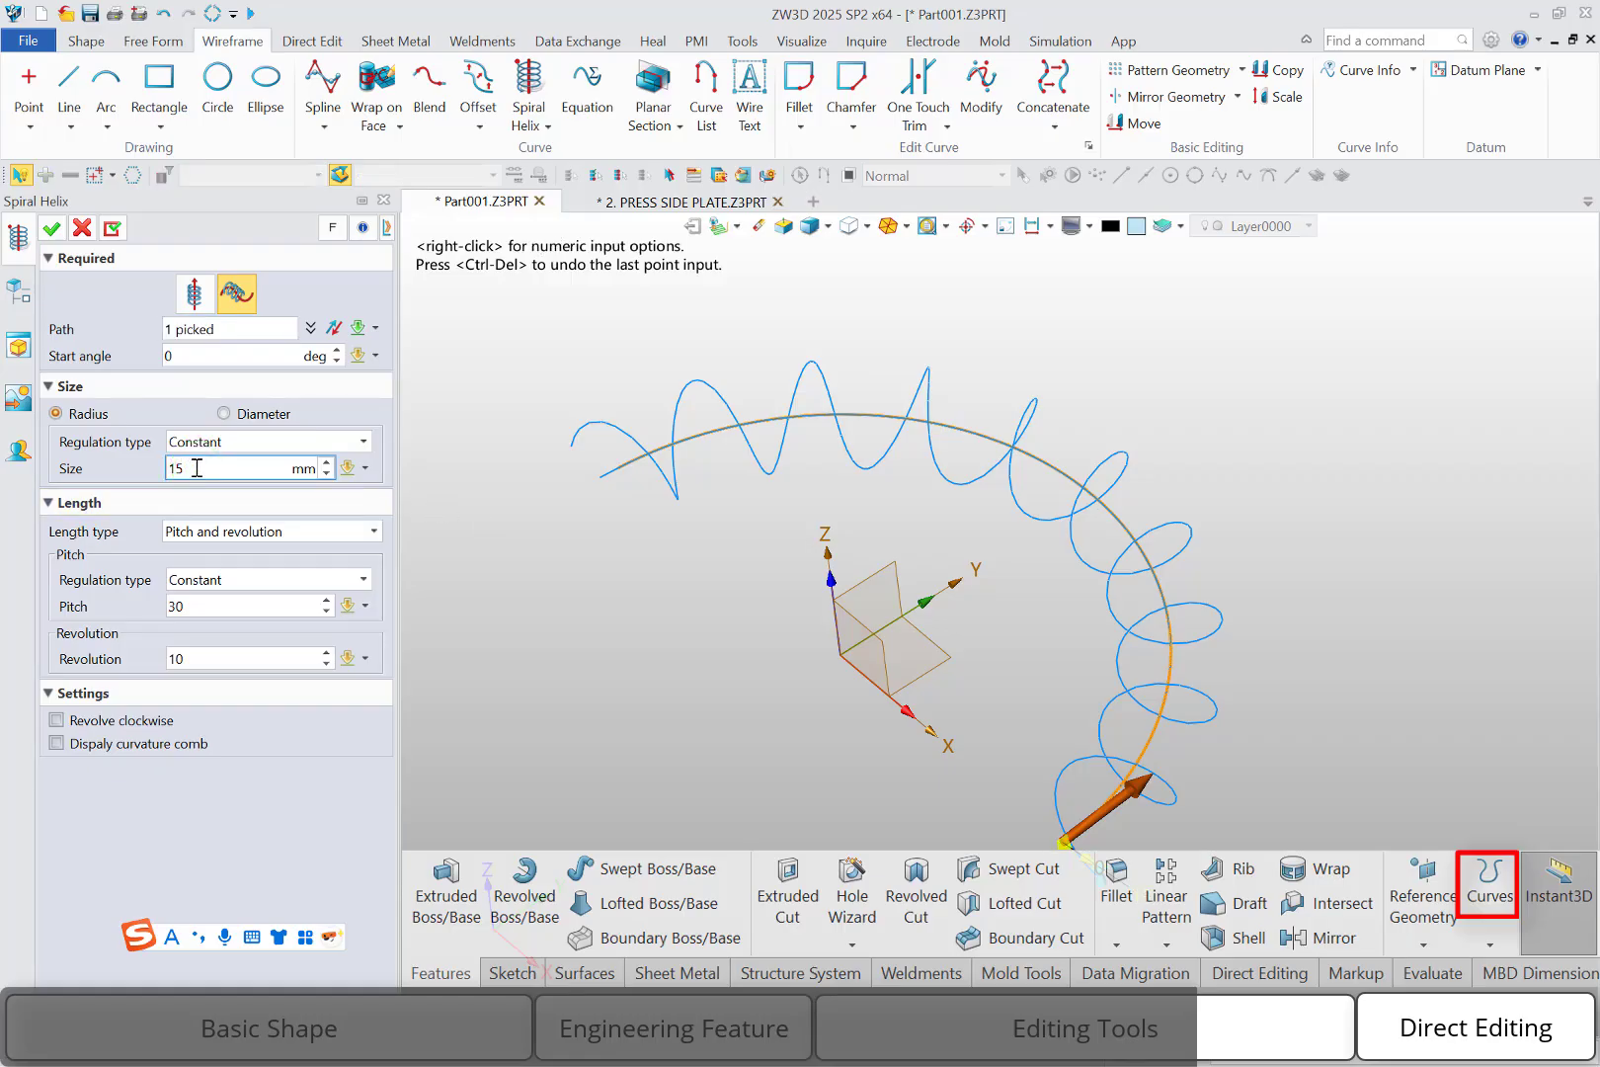
scroll(198, 467, up, 2)
scroll(198, 467, up, 1)
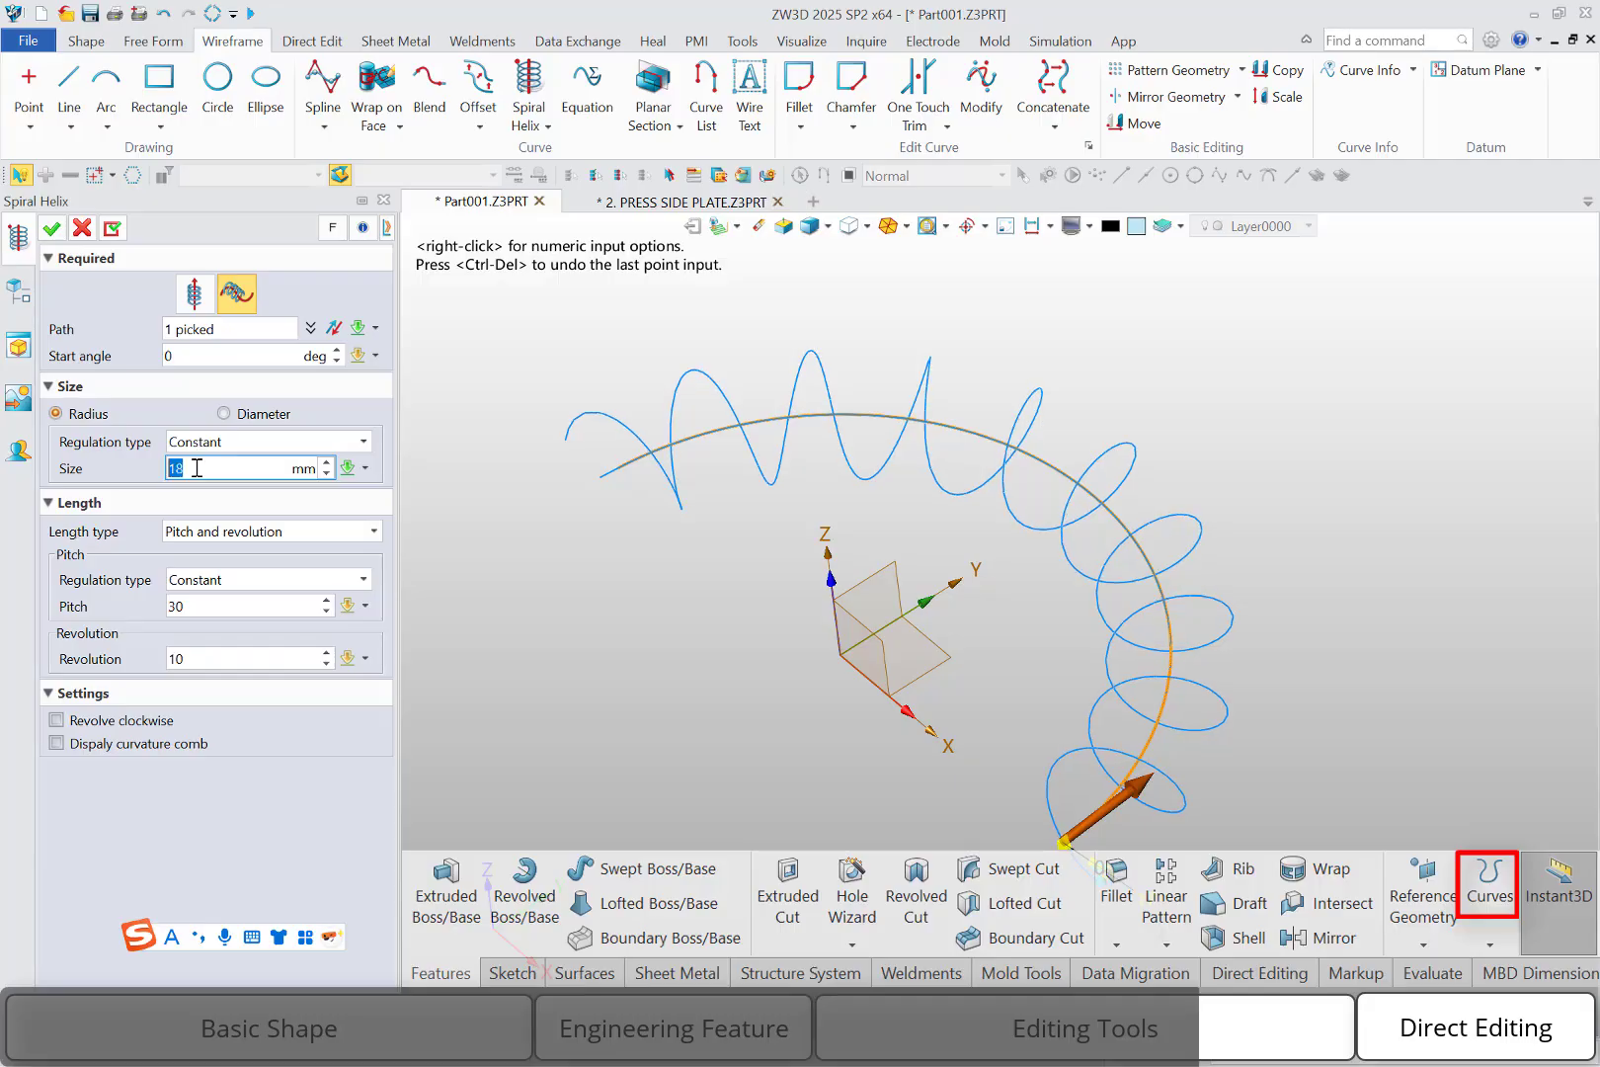
click(299, 533)
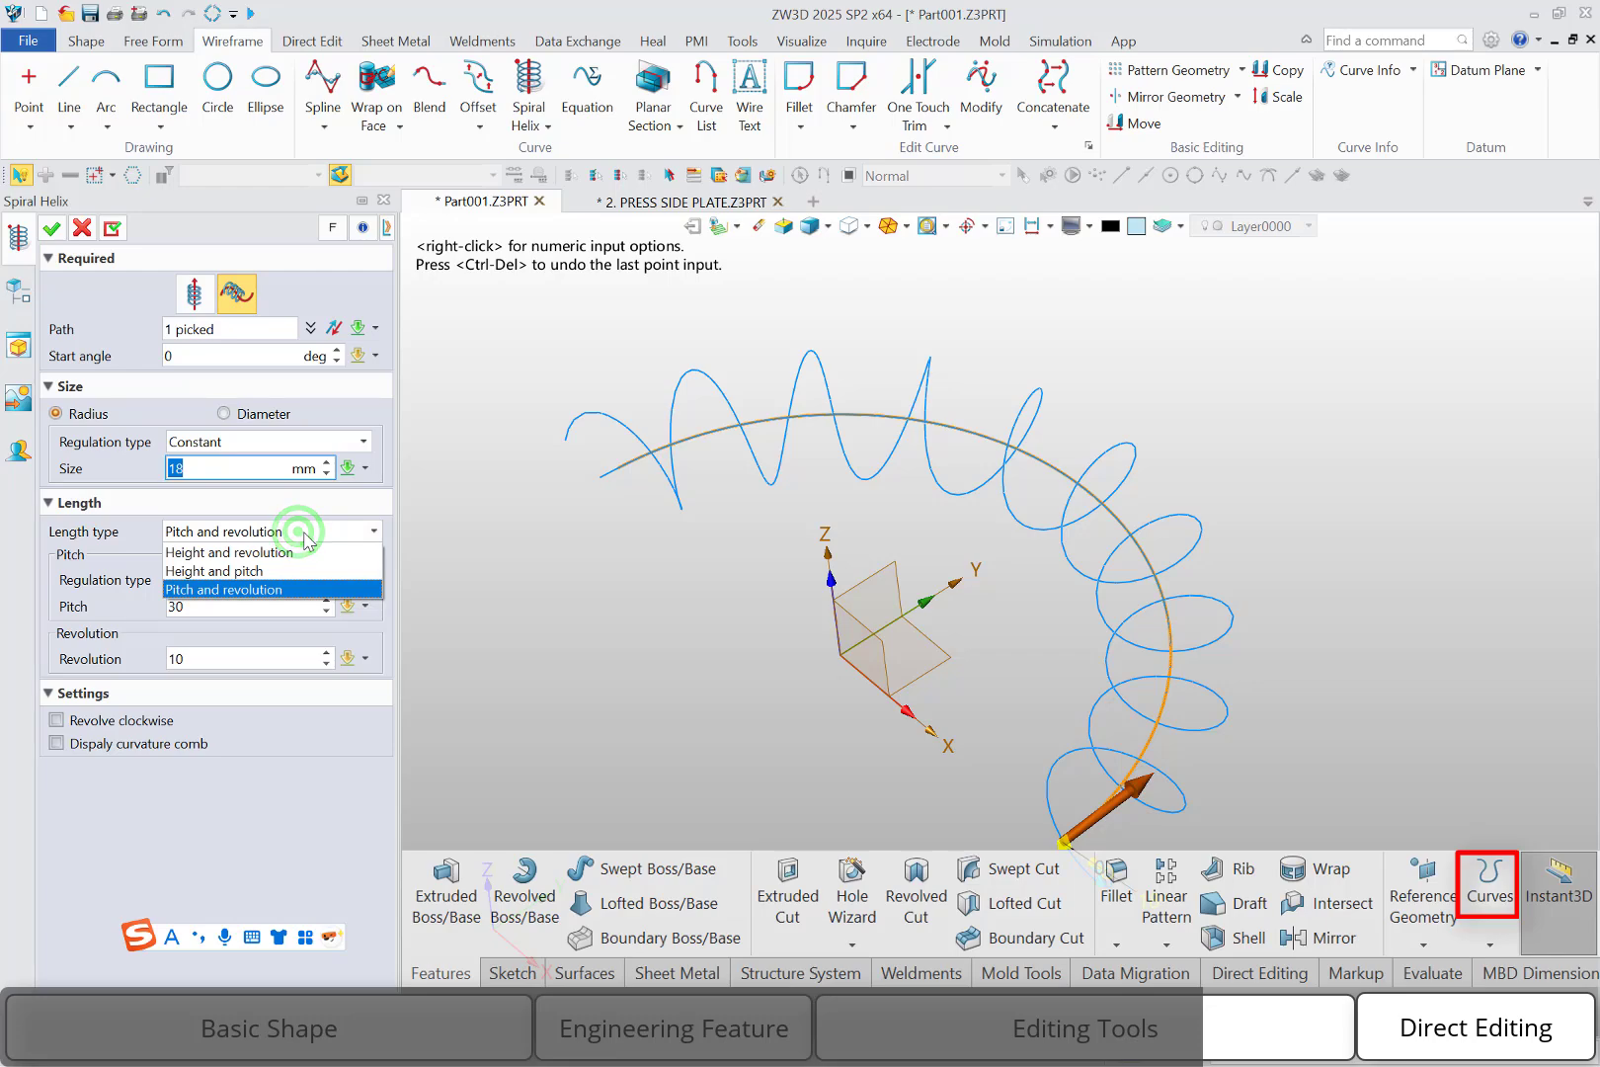
click(284, 589)
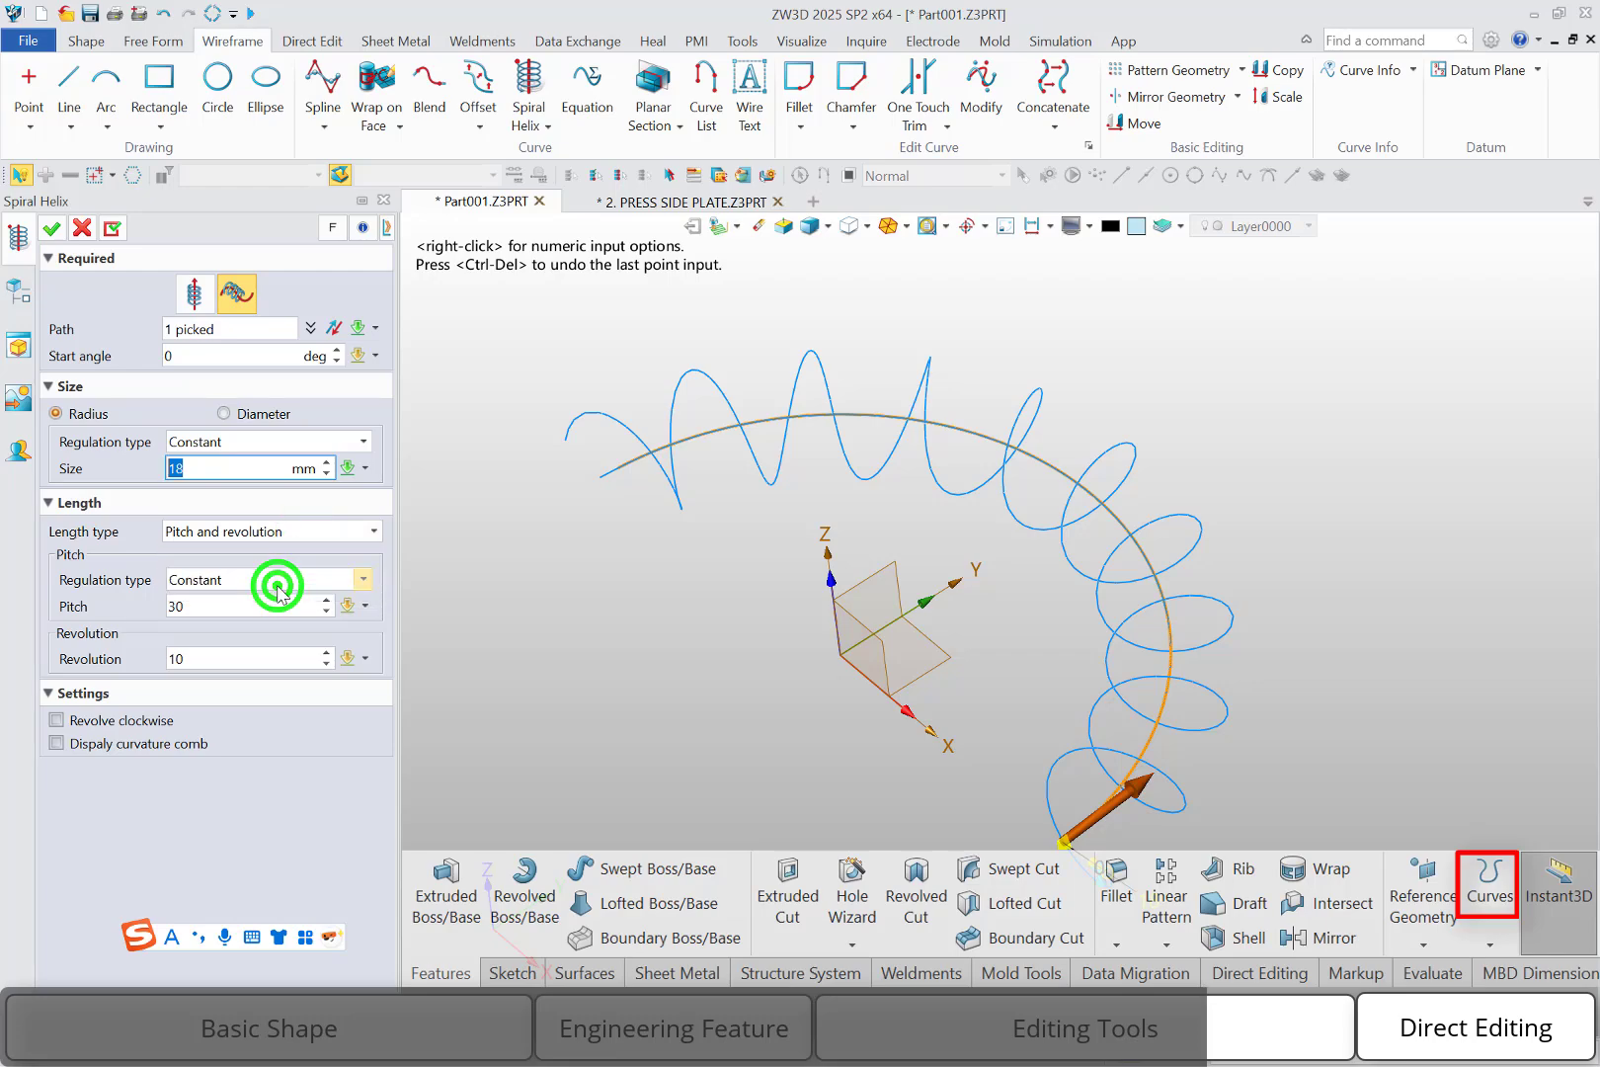
click(223, 605)
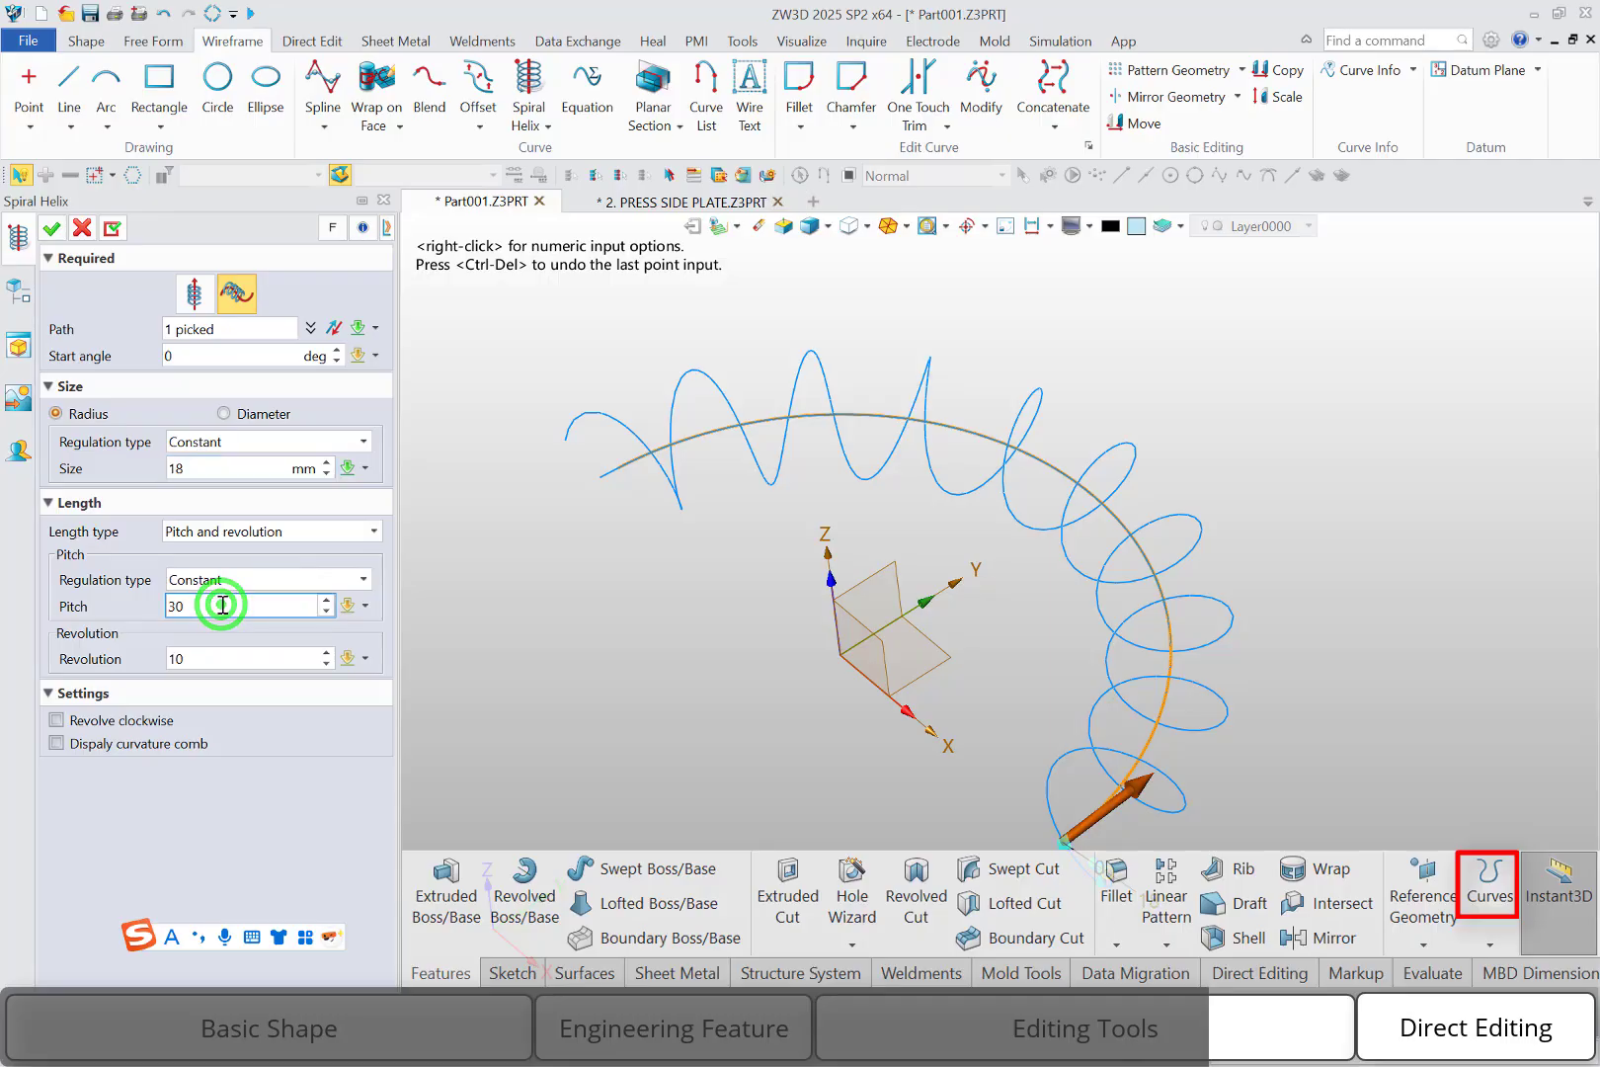
scroll(223, 605, down, 1)
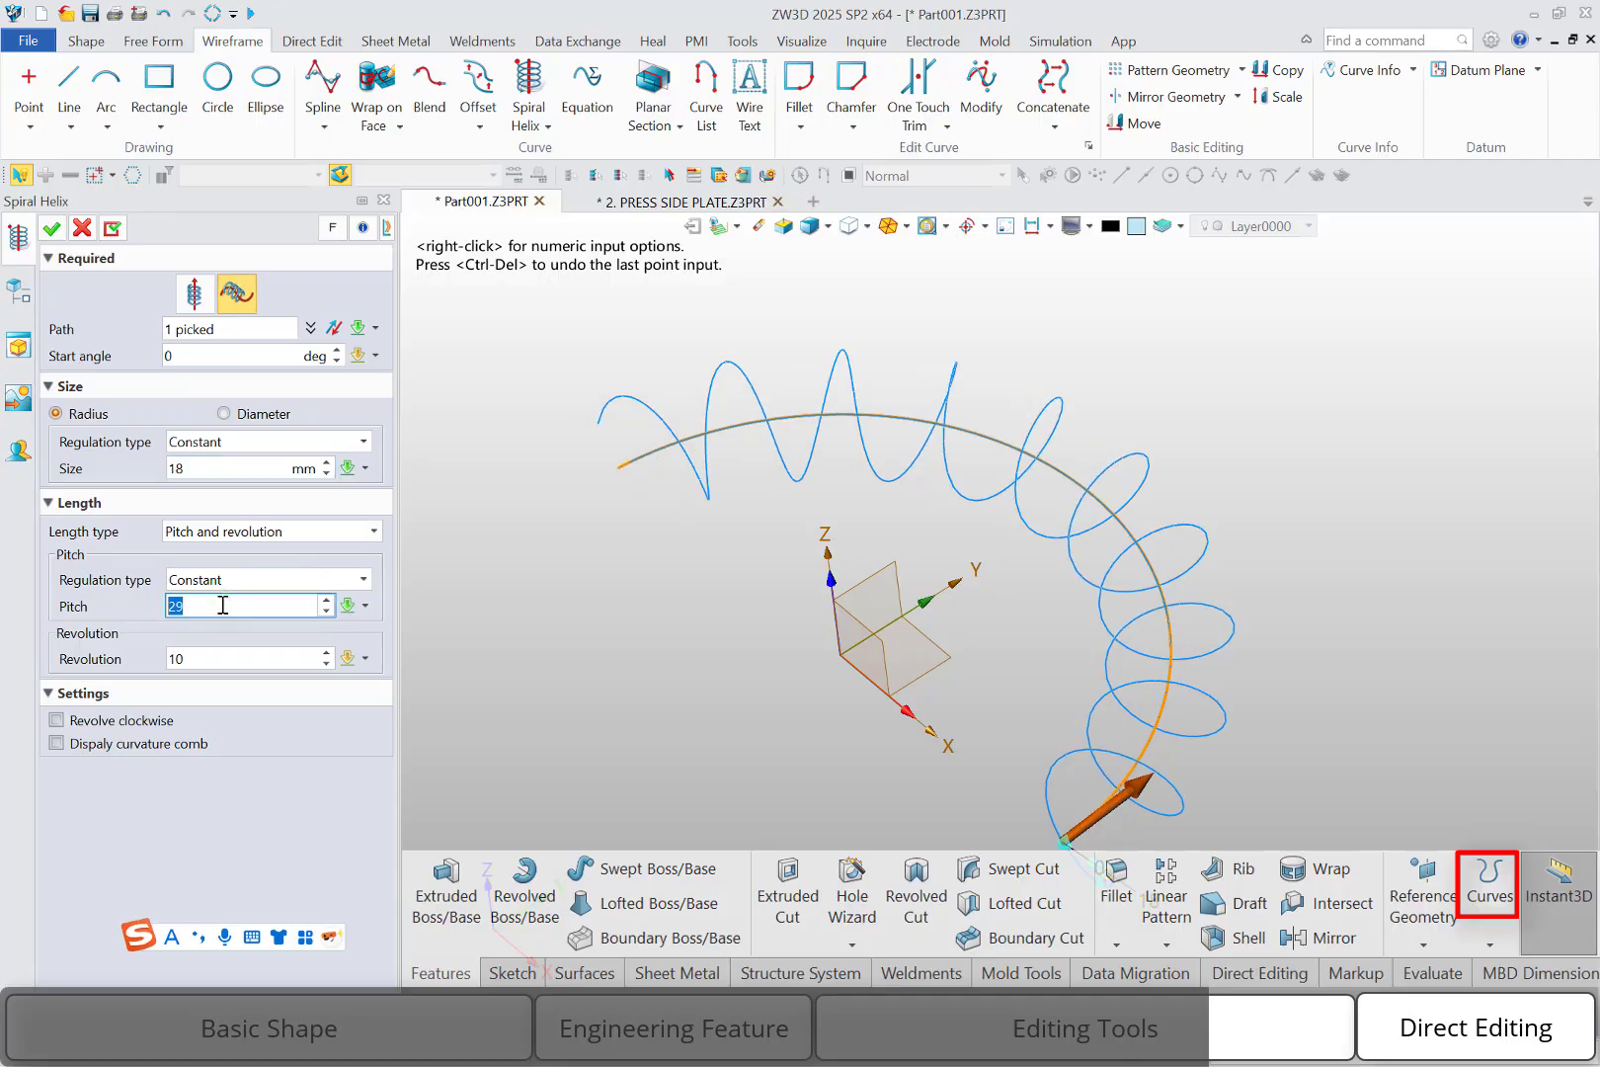
Test 11 revolutions and clockwise revolving, restore 10 revolutions with clockwise off, and create the helix.
click(222, 656)
scroll(224, 656, up, 1)
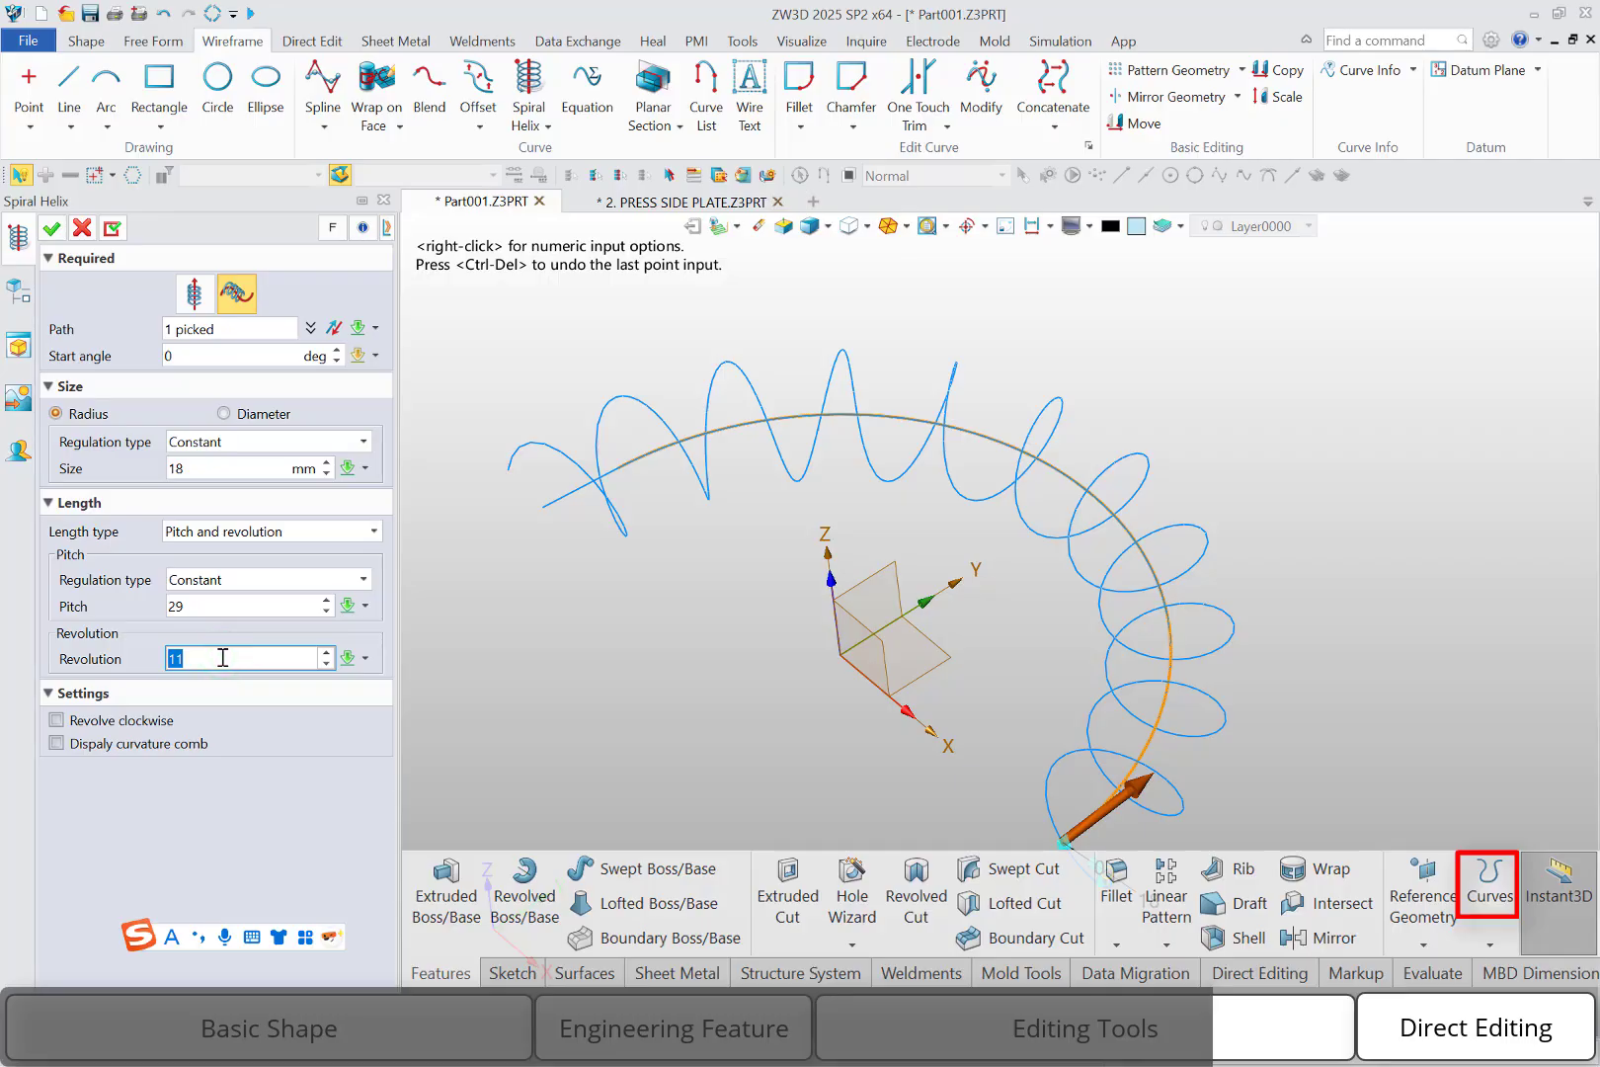
scroll(222, 656, down, 1)
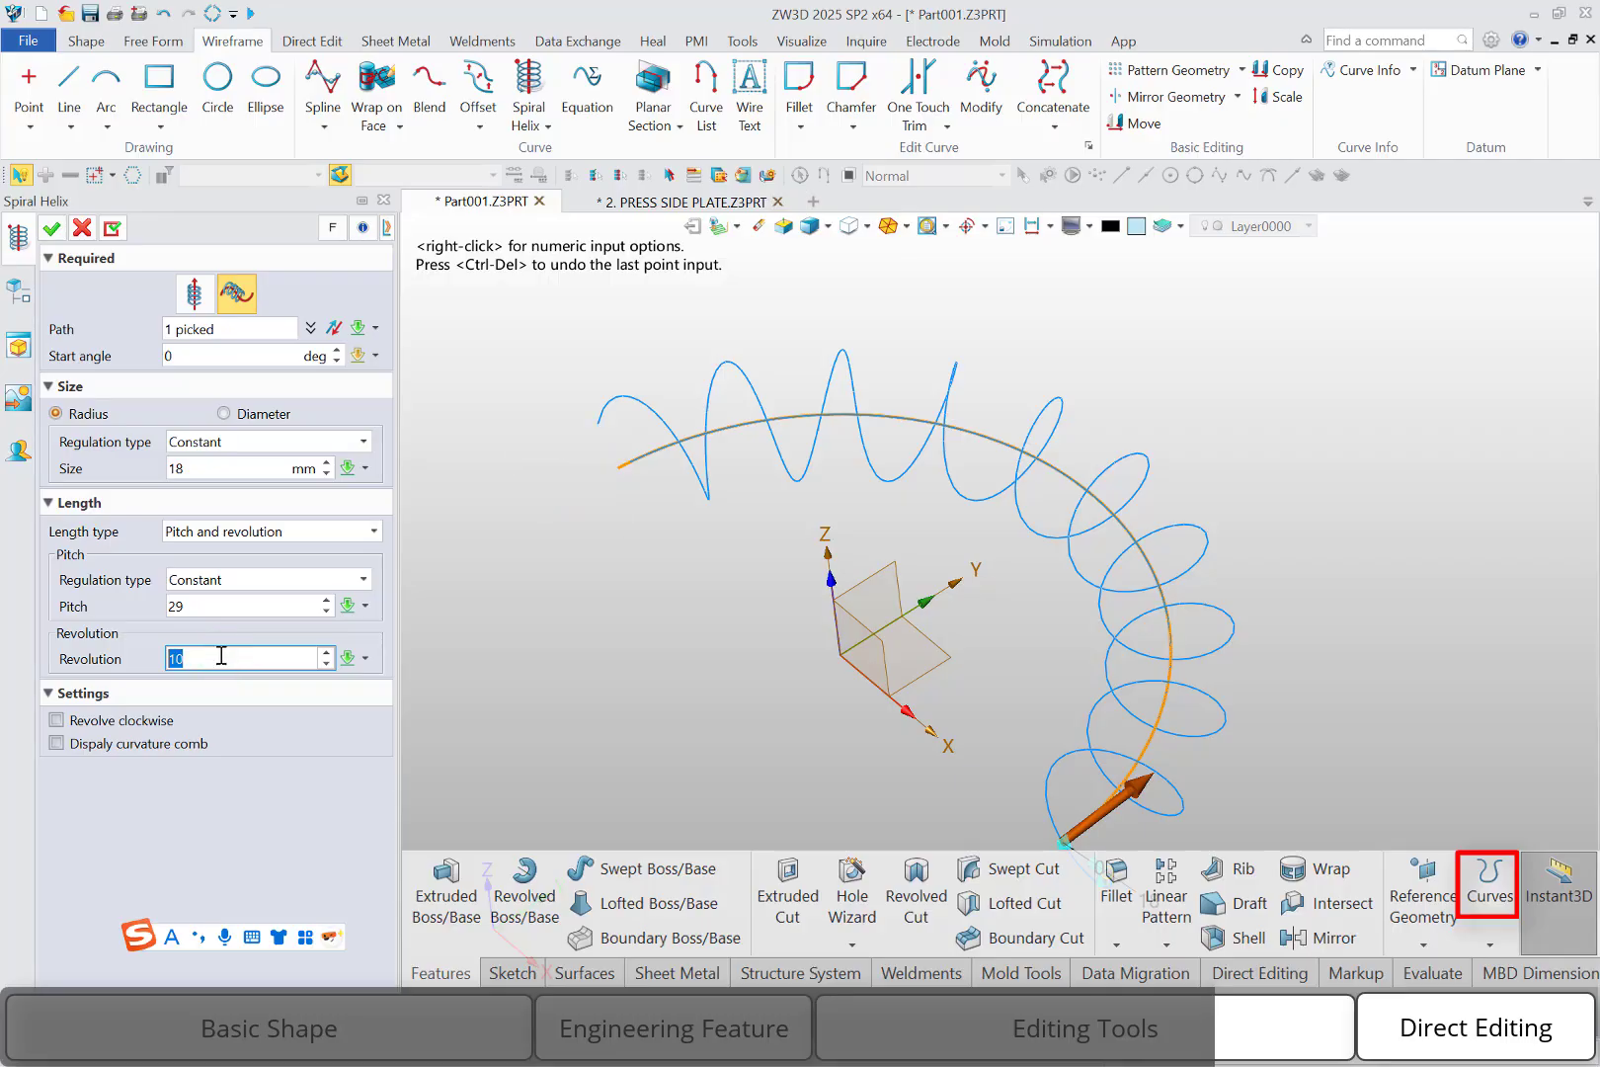
click(156, 721)
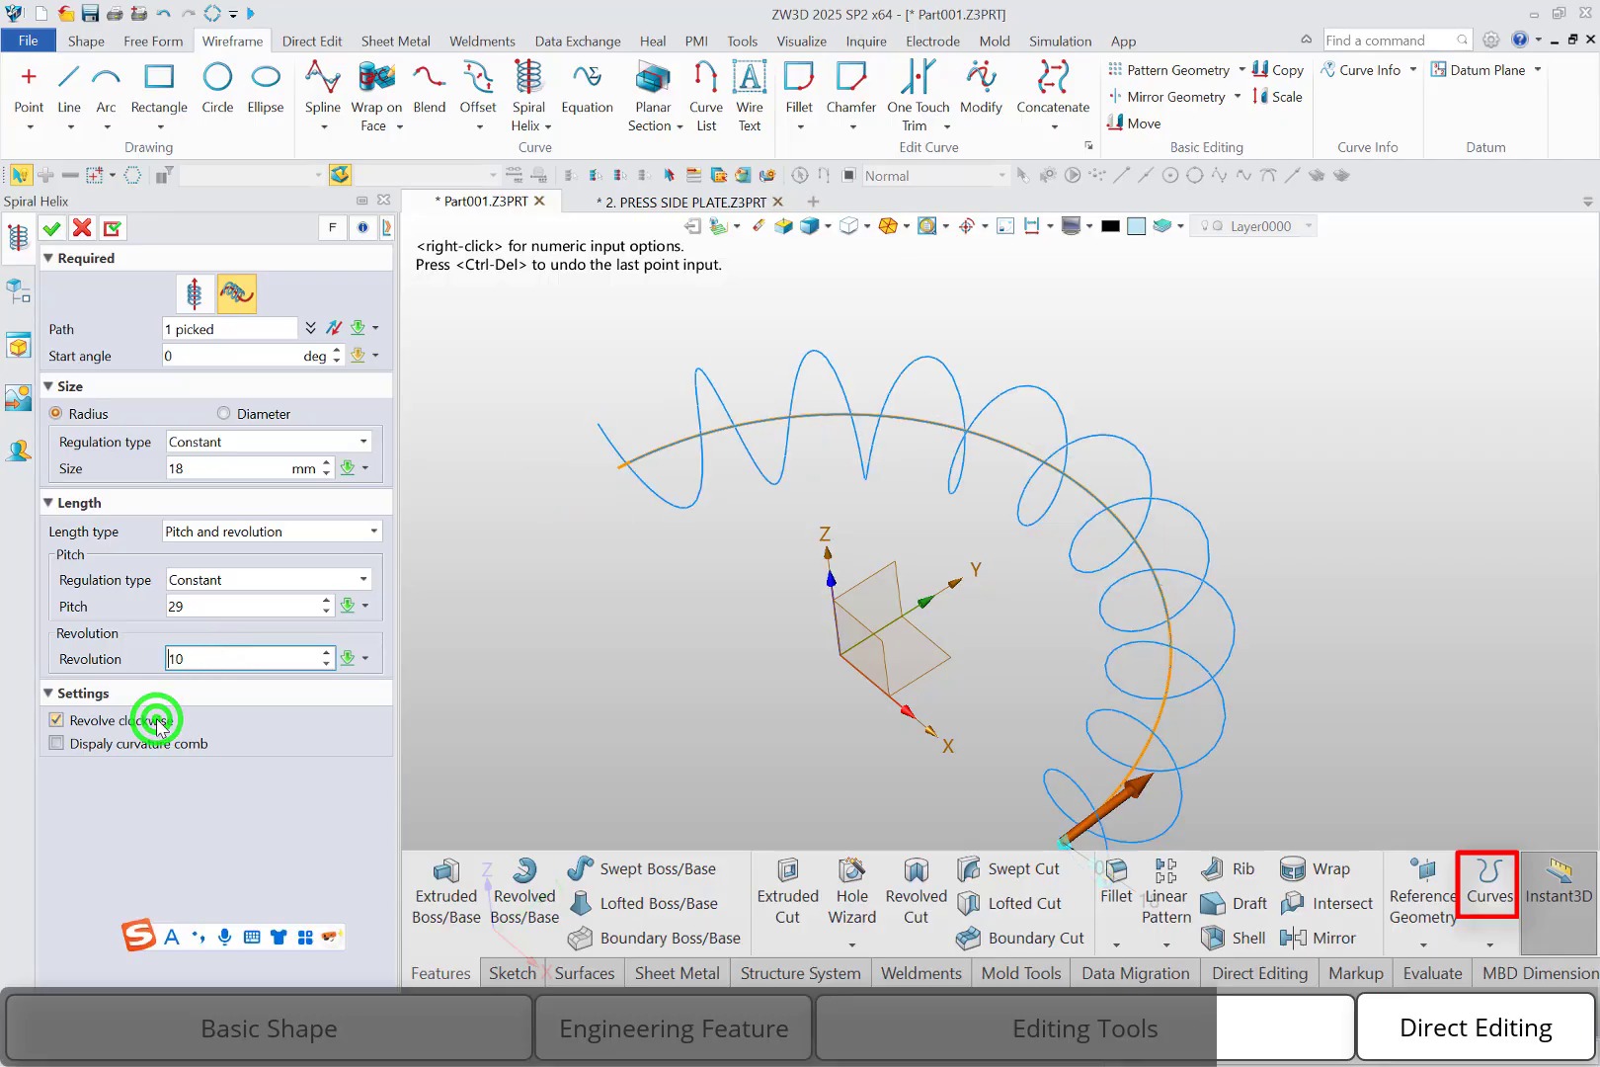
click(155, 721)
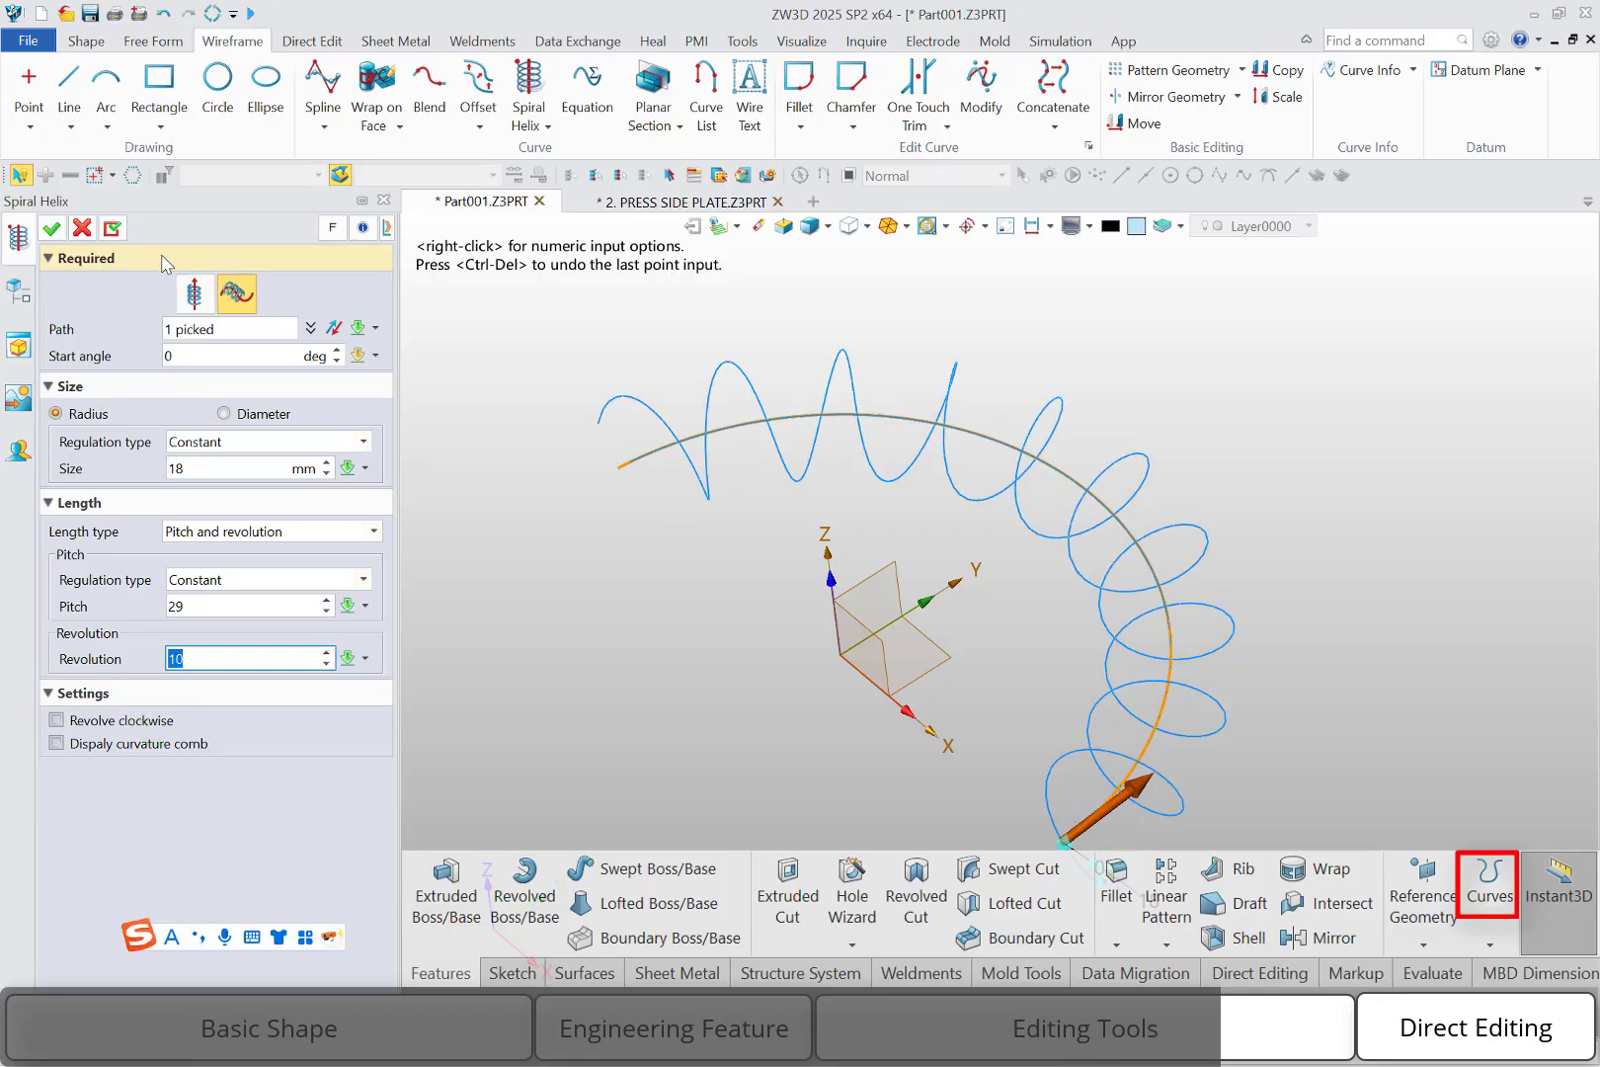
click(51, 228)
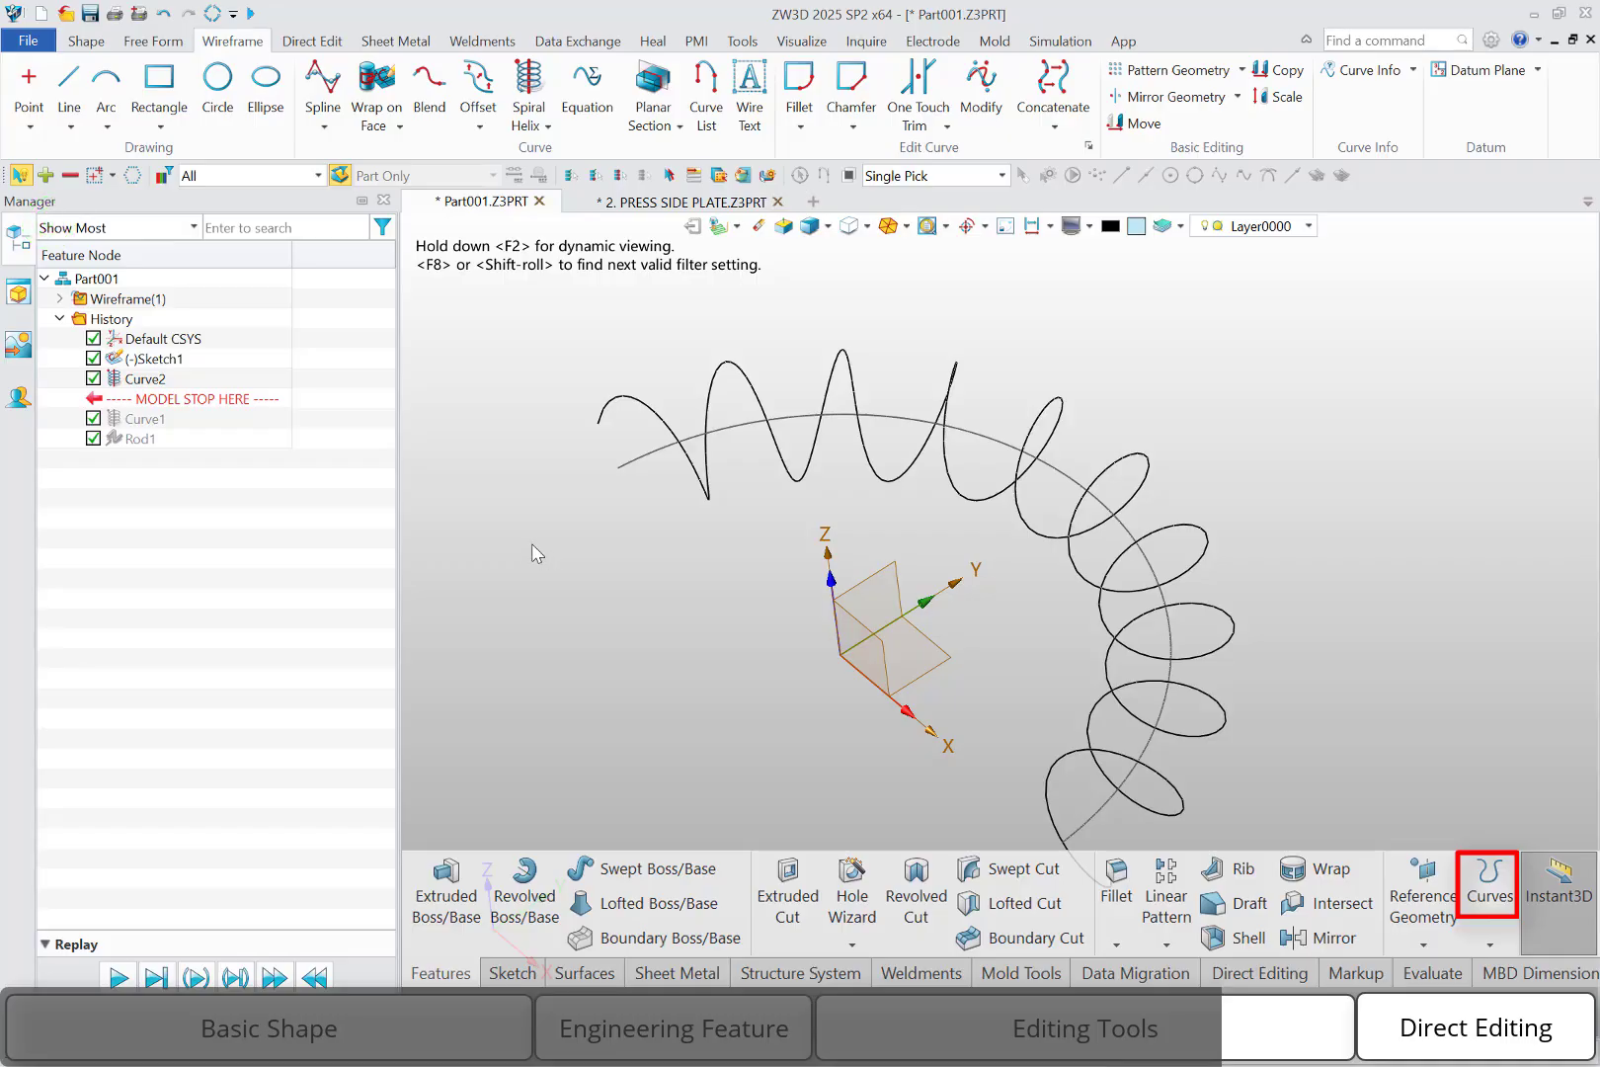
Create a swept rod along the new helix curve with a diameter of 8 mm and an interior diameter of 0.
click(89, 42)
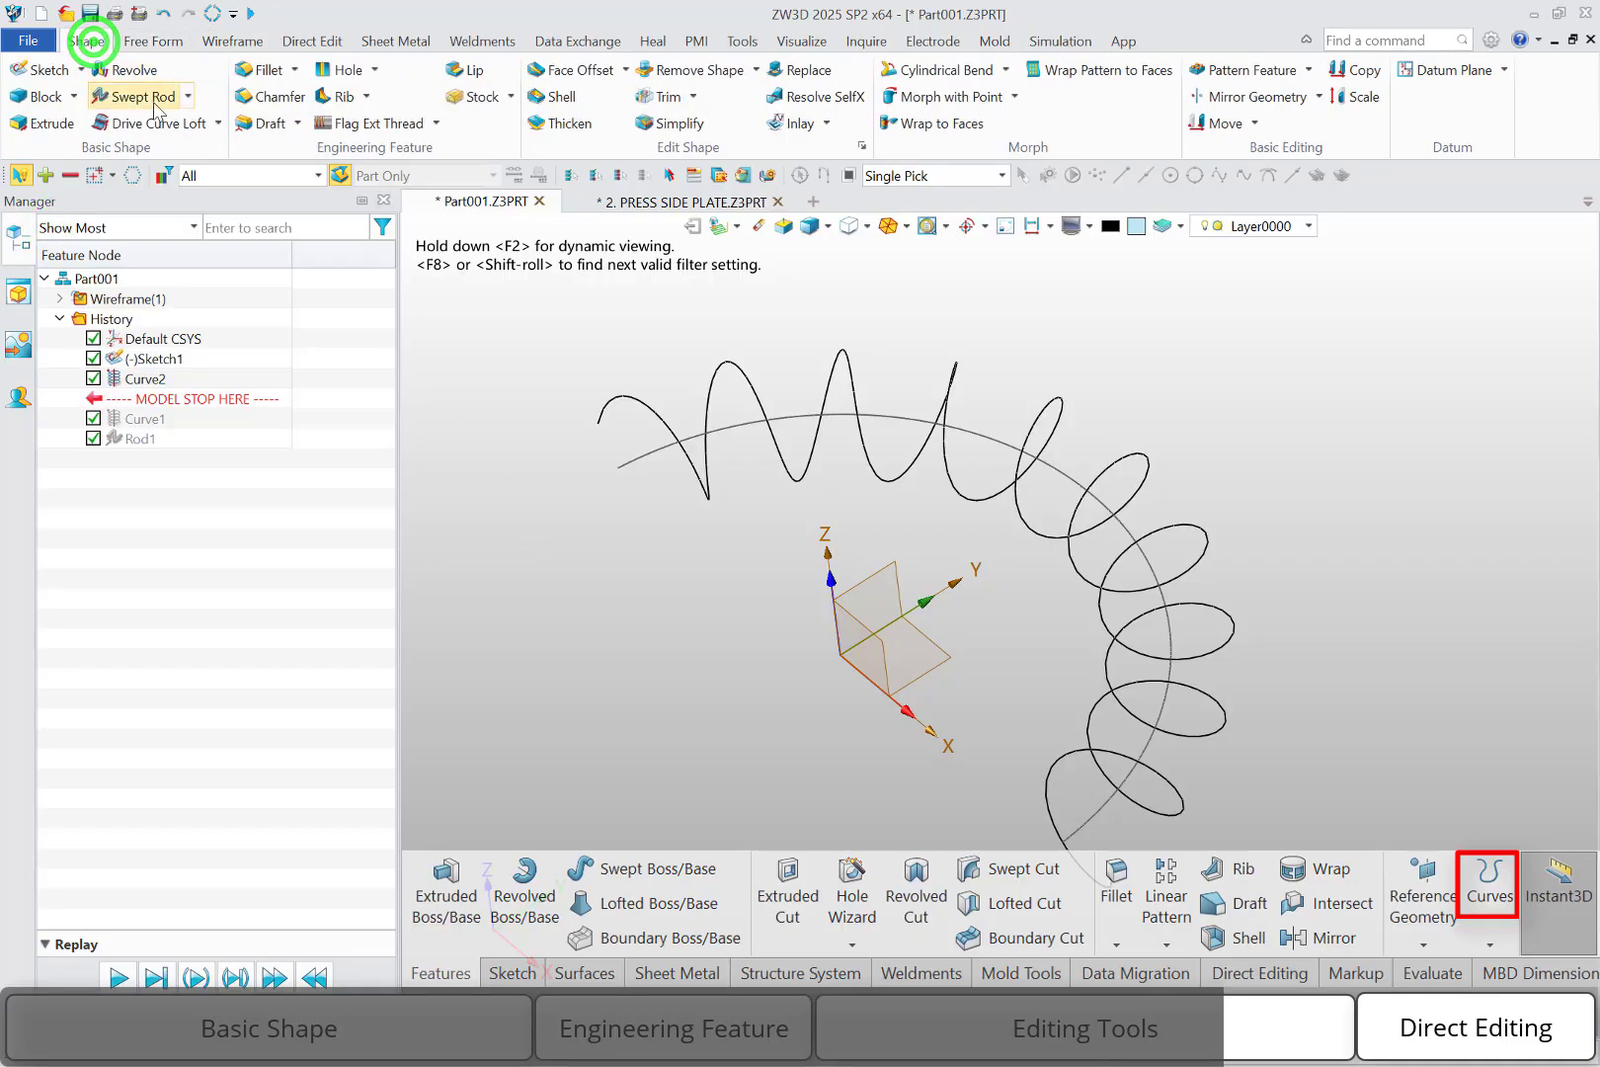
click(143, 97)
click(1104, 781)
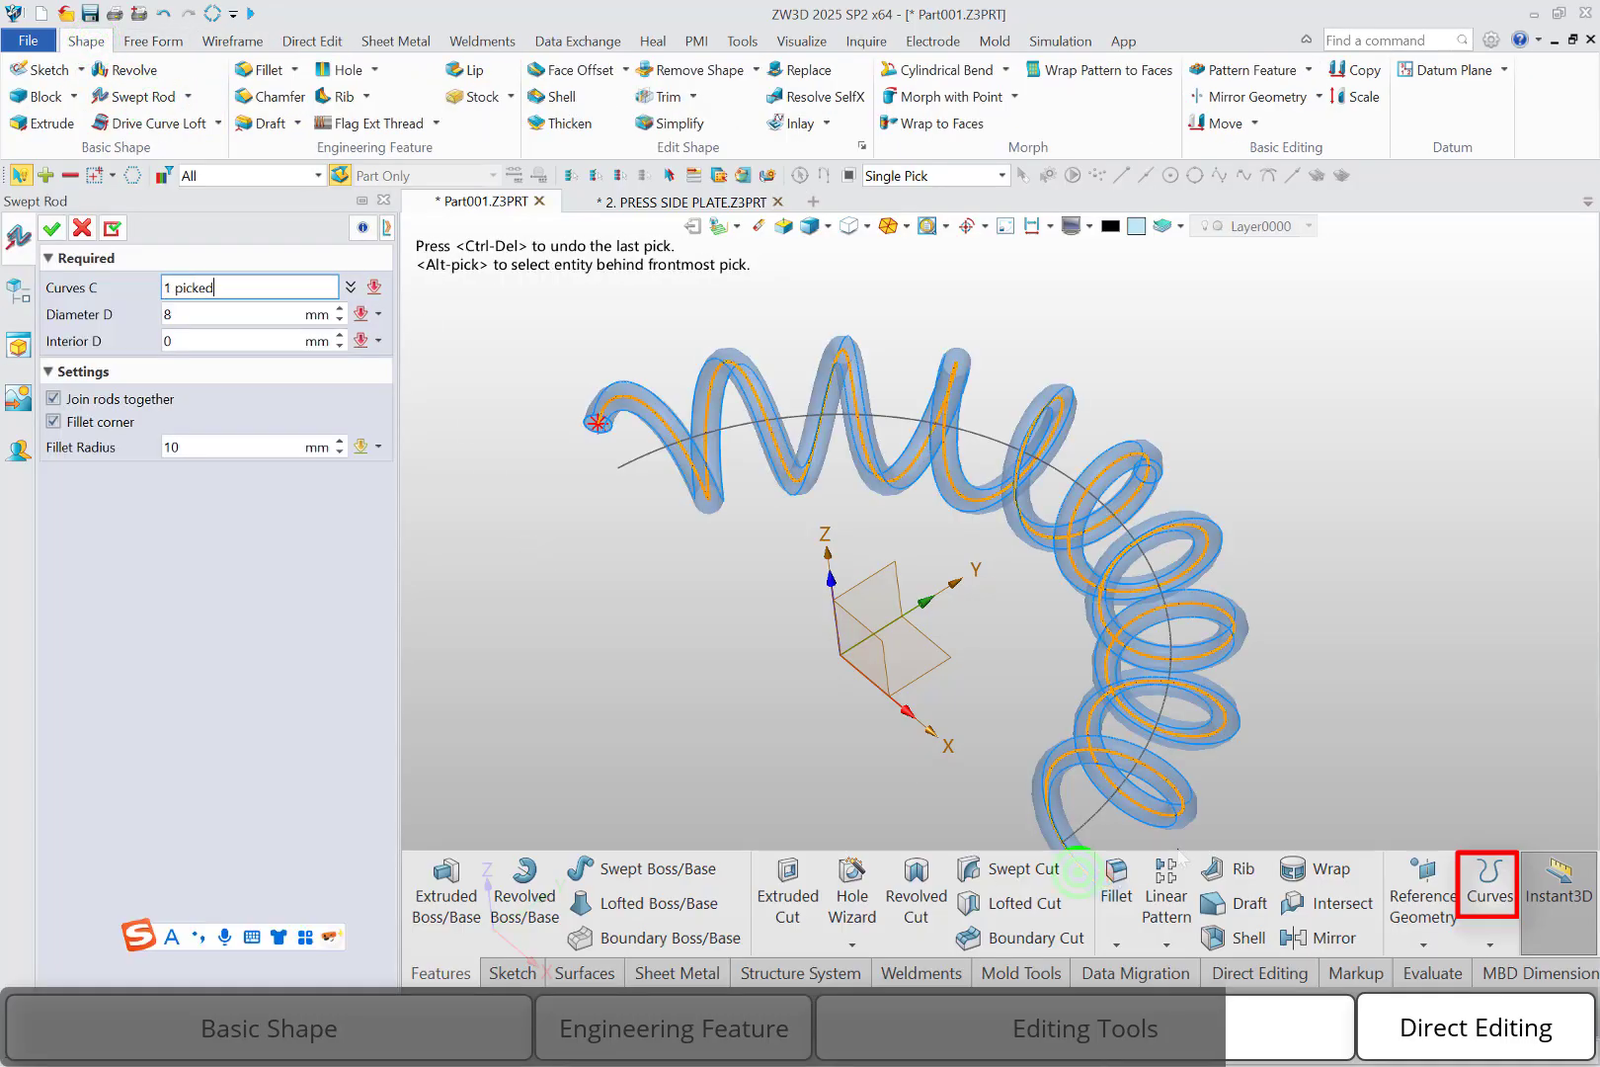
click(51, 228)
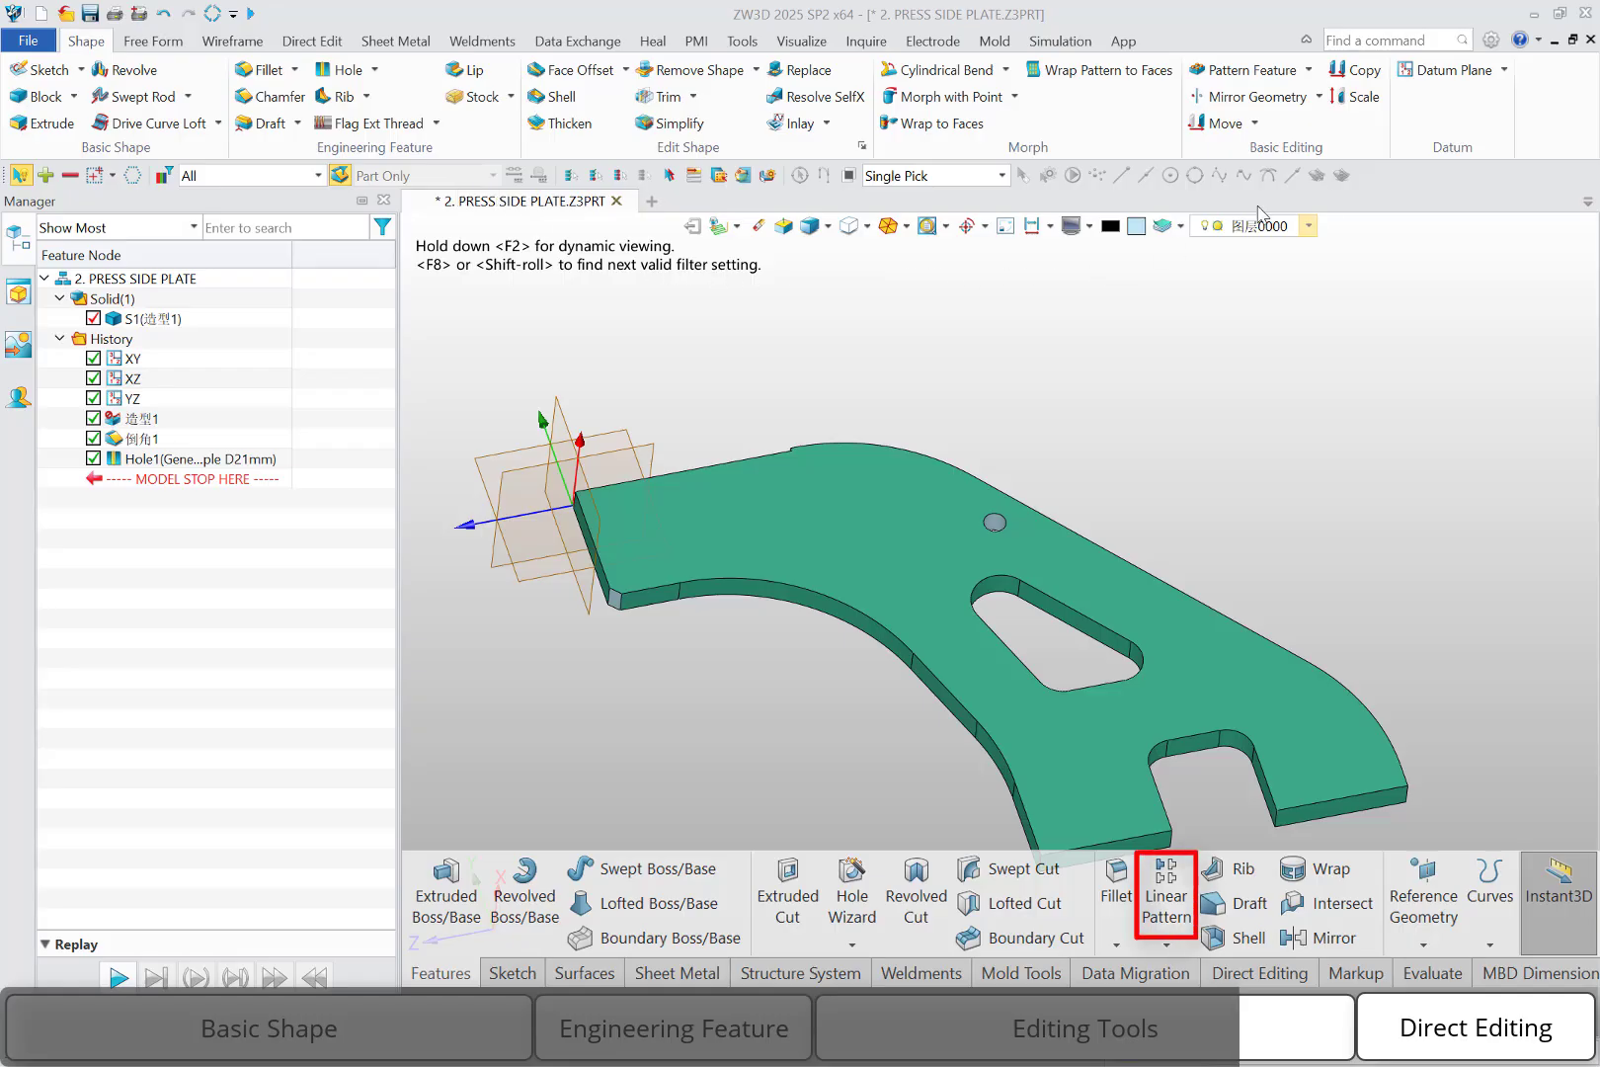
click(1310, 72)
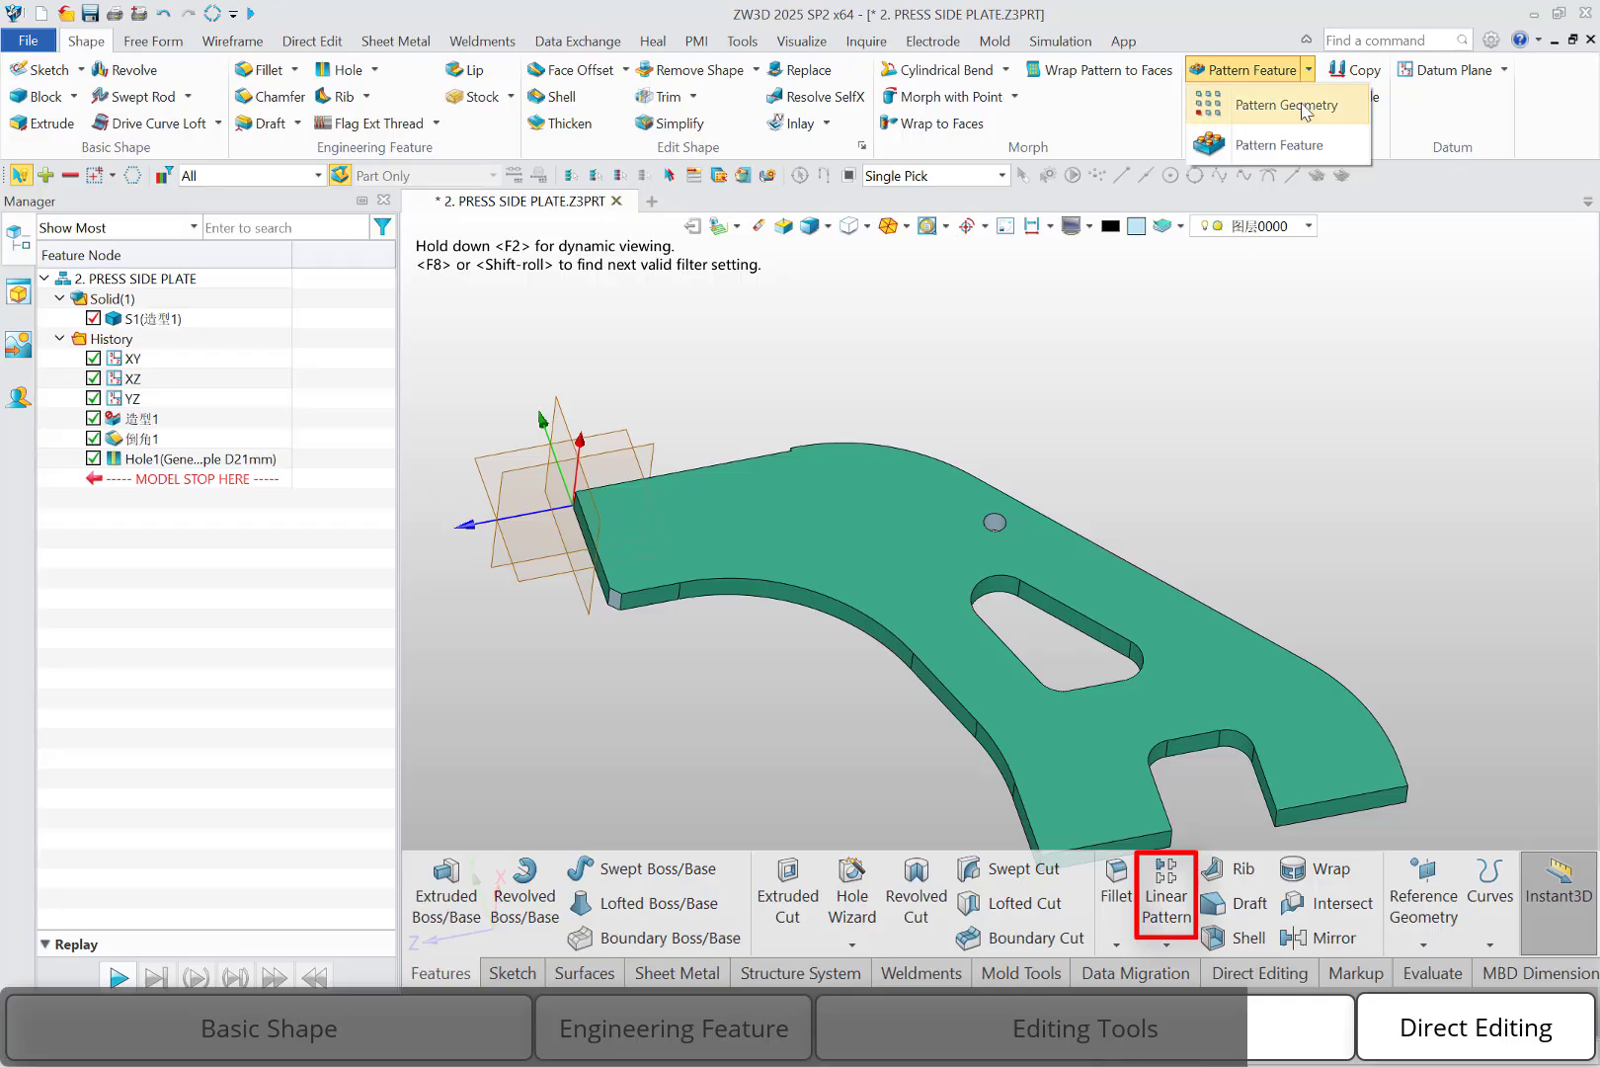
click(1422, 213)
click(1319, 97)
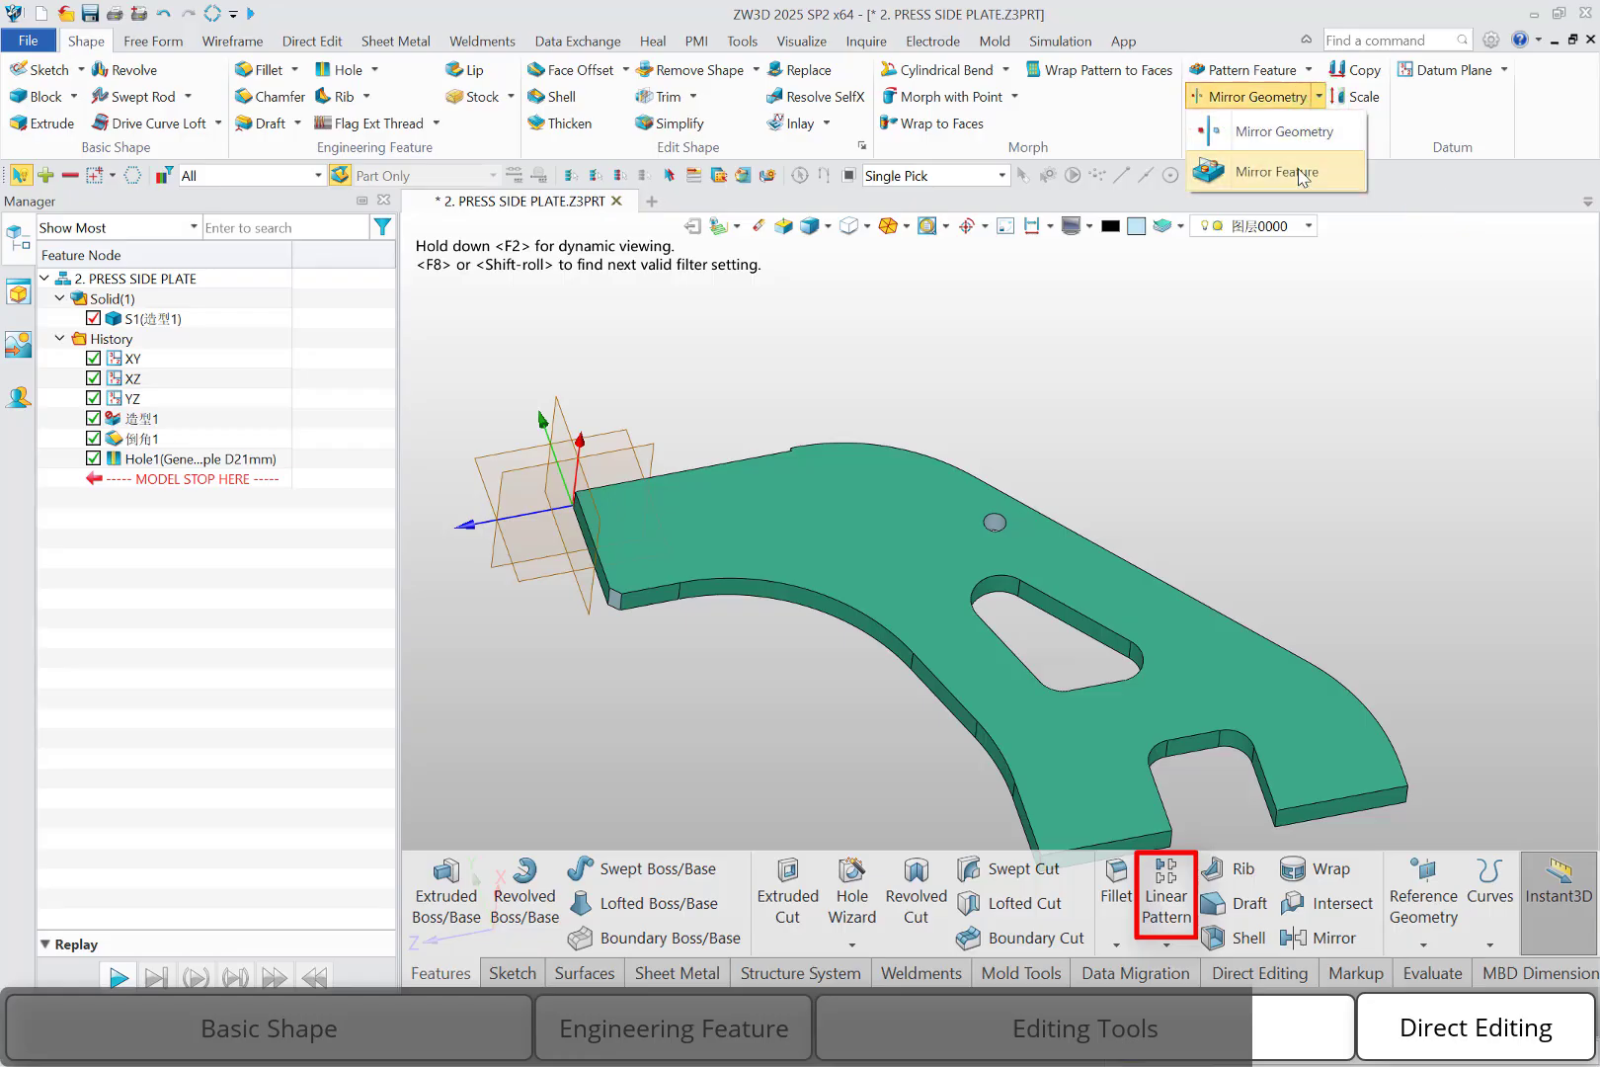
click(1401, 180)
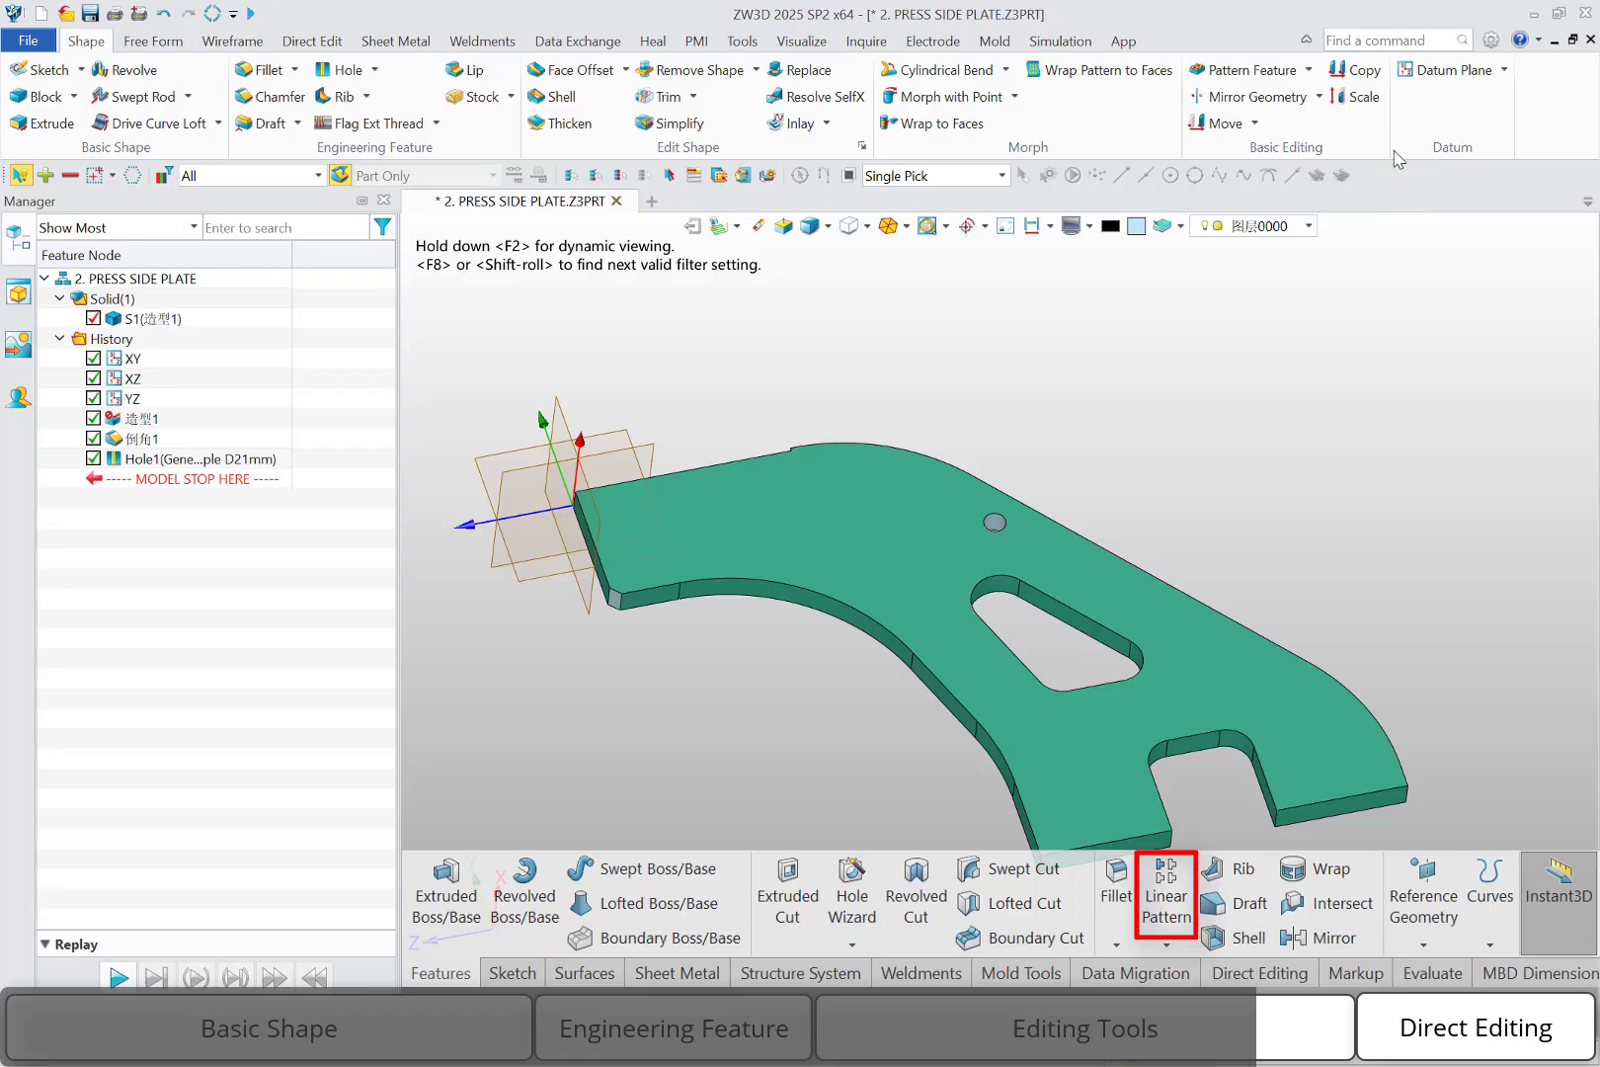
Start a linear Pattern Geometry with the whole side plate as the base, filtered to Shape, along direction 0,0,1.
click(1309, 70)
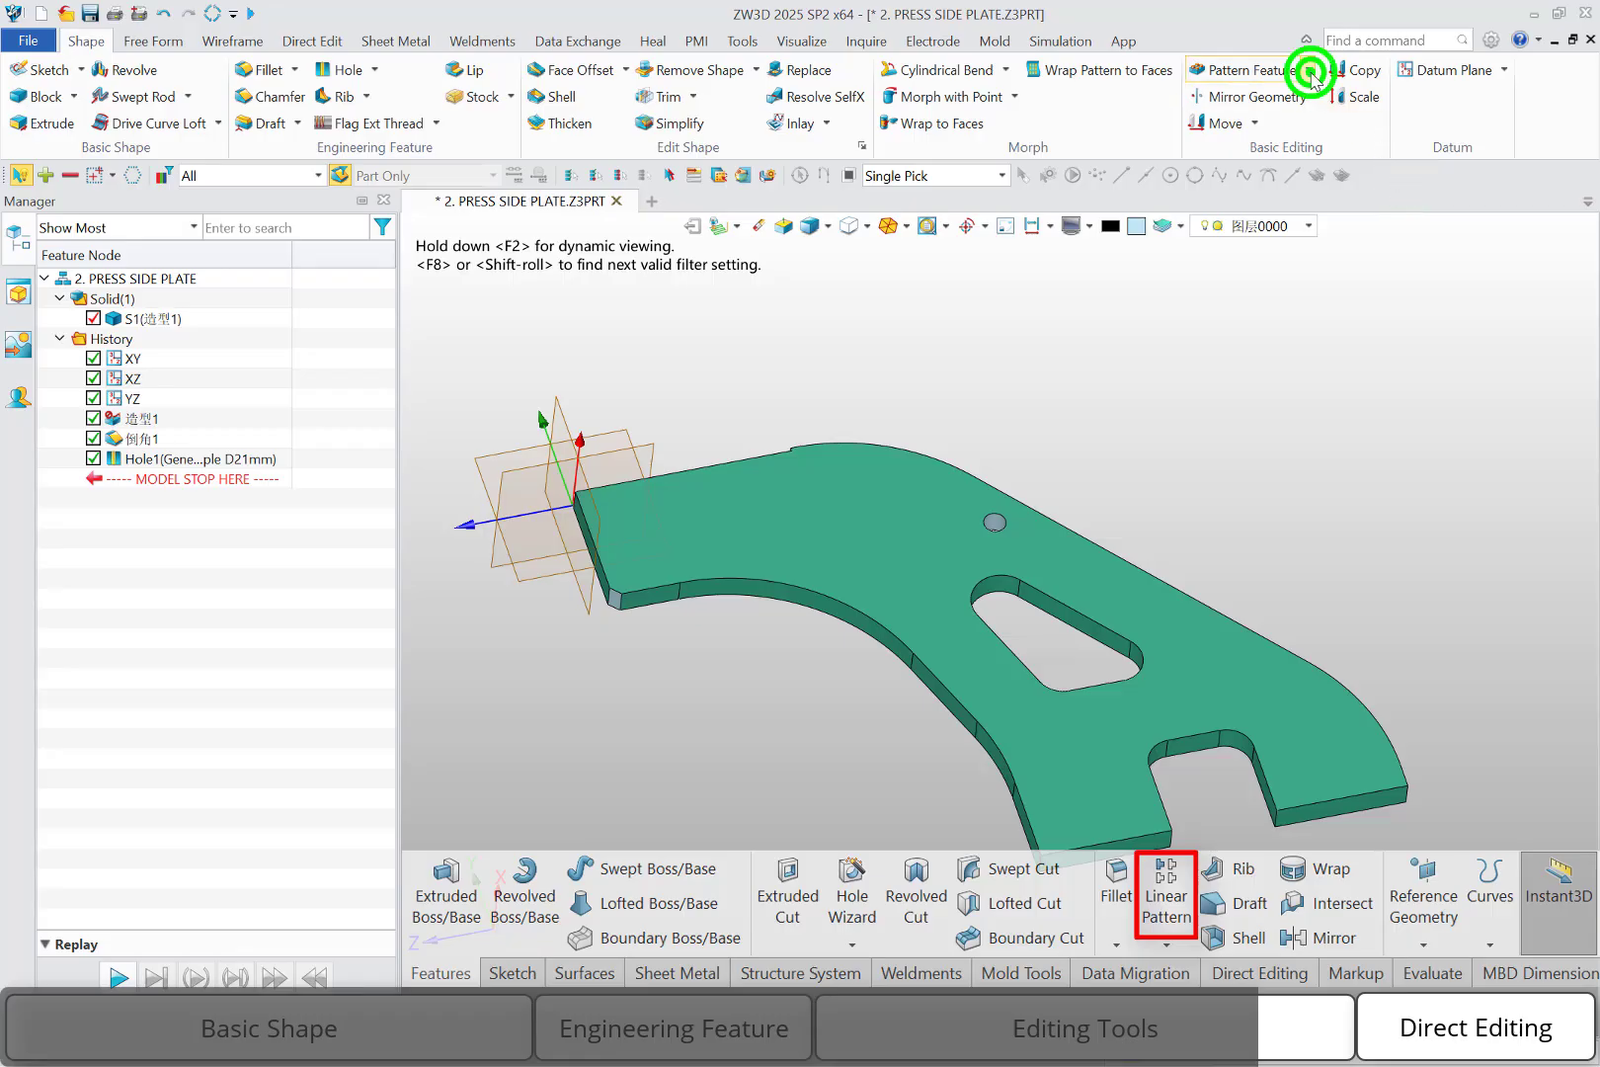
click(1301, 107)
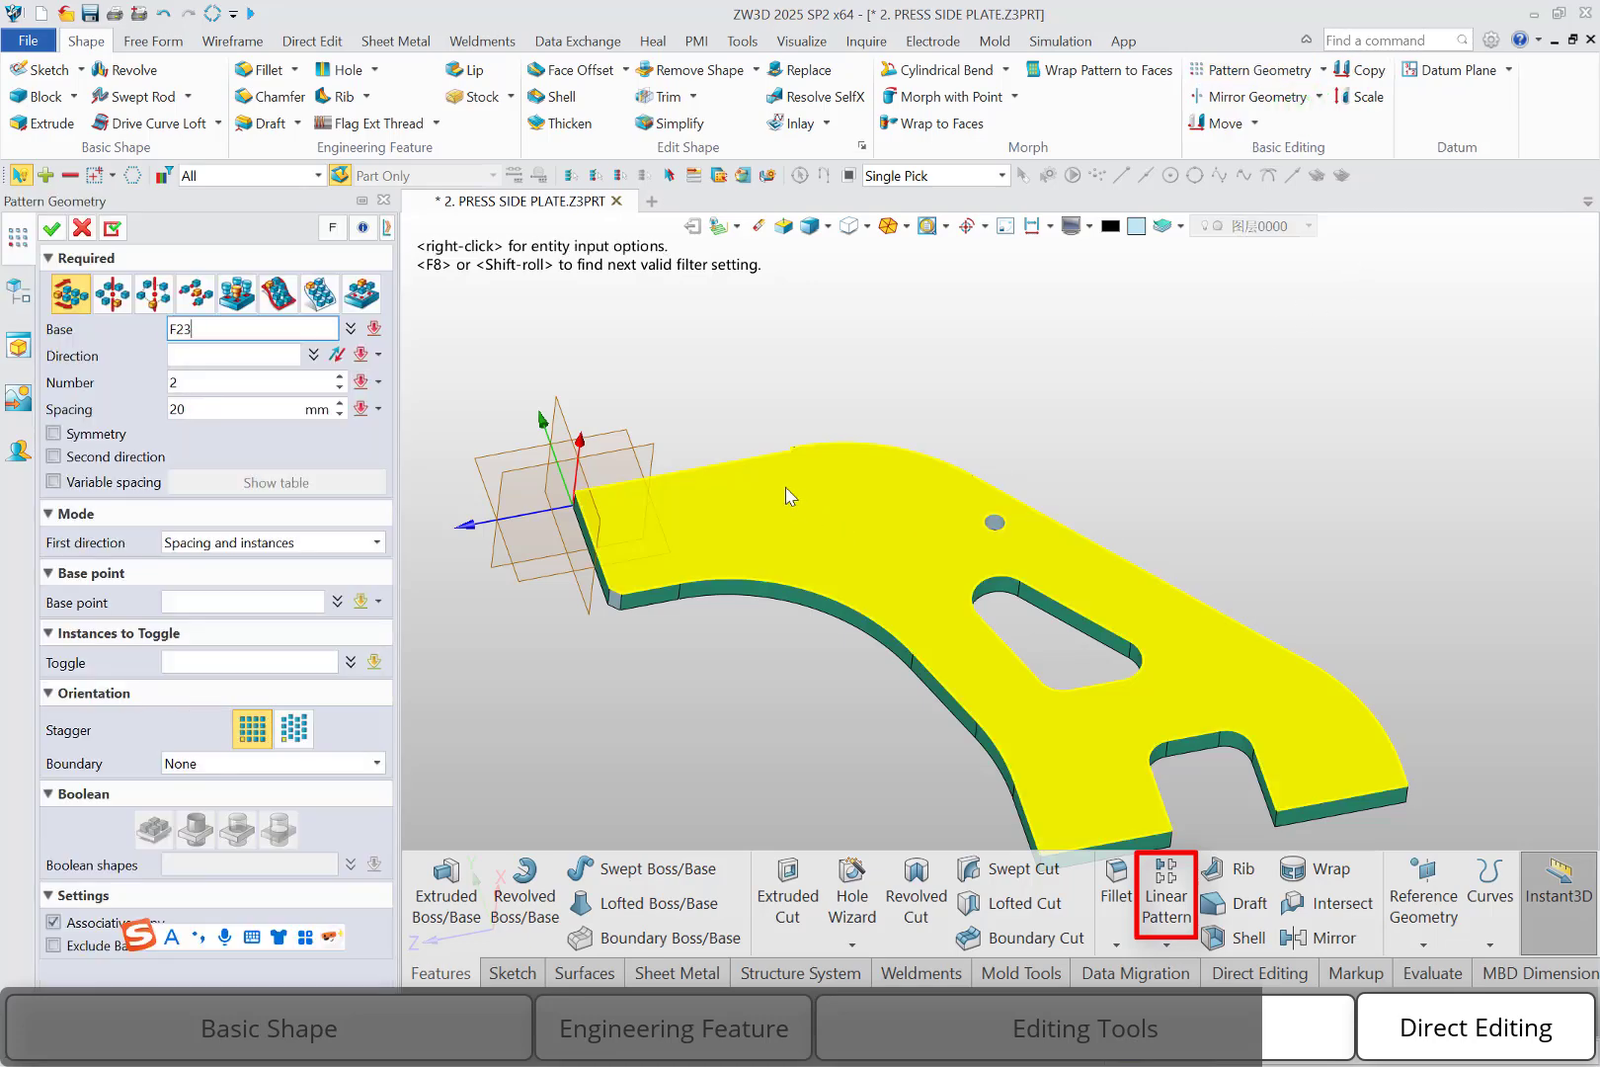
click(281, 175)
click(256, 216)
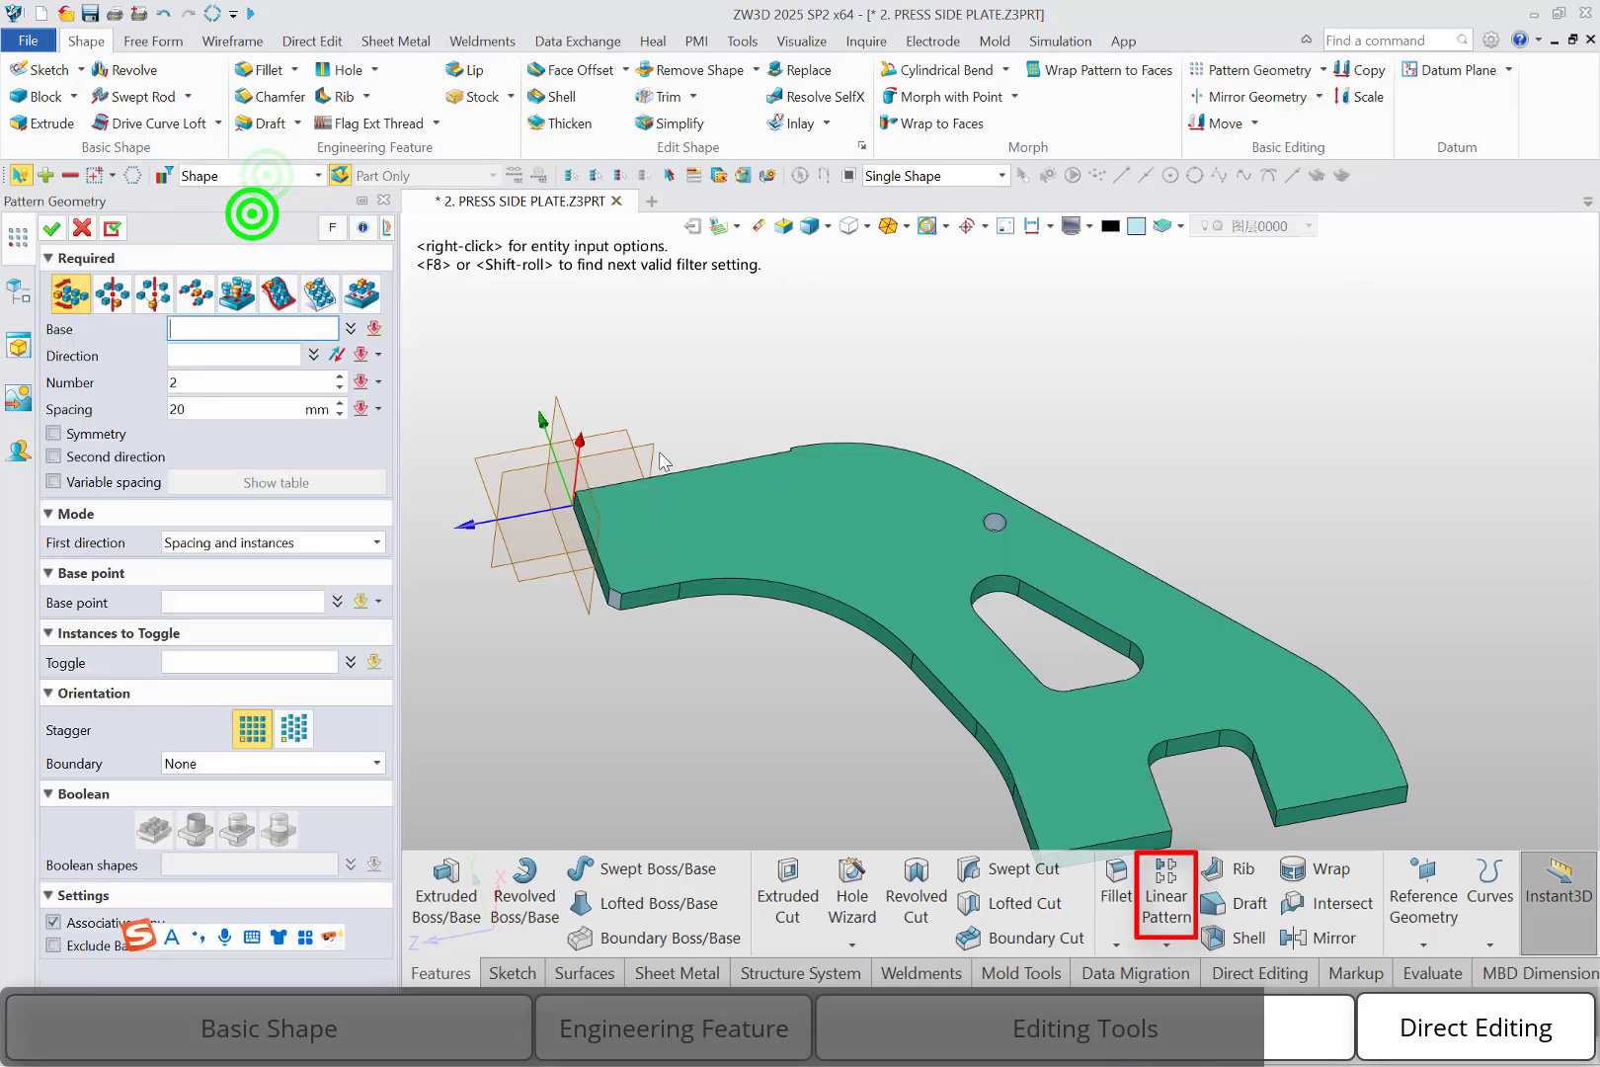
click(837, 550)
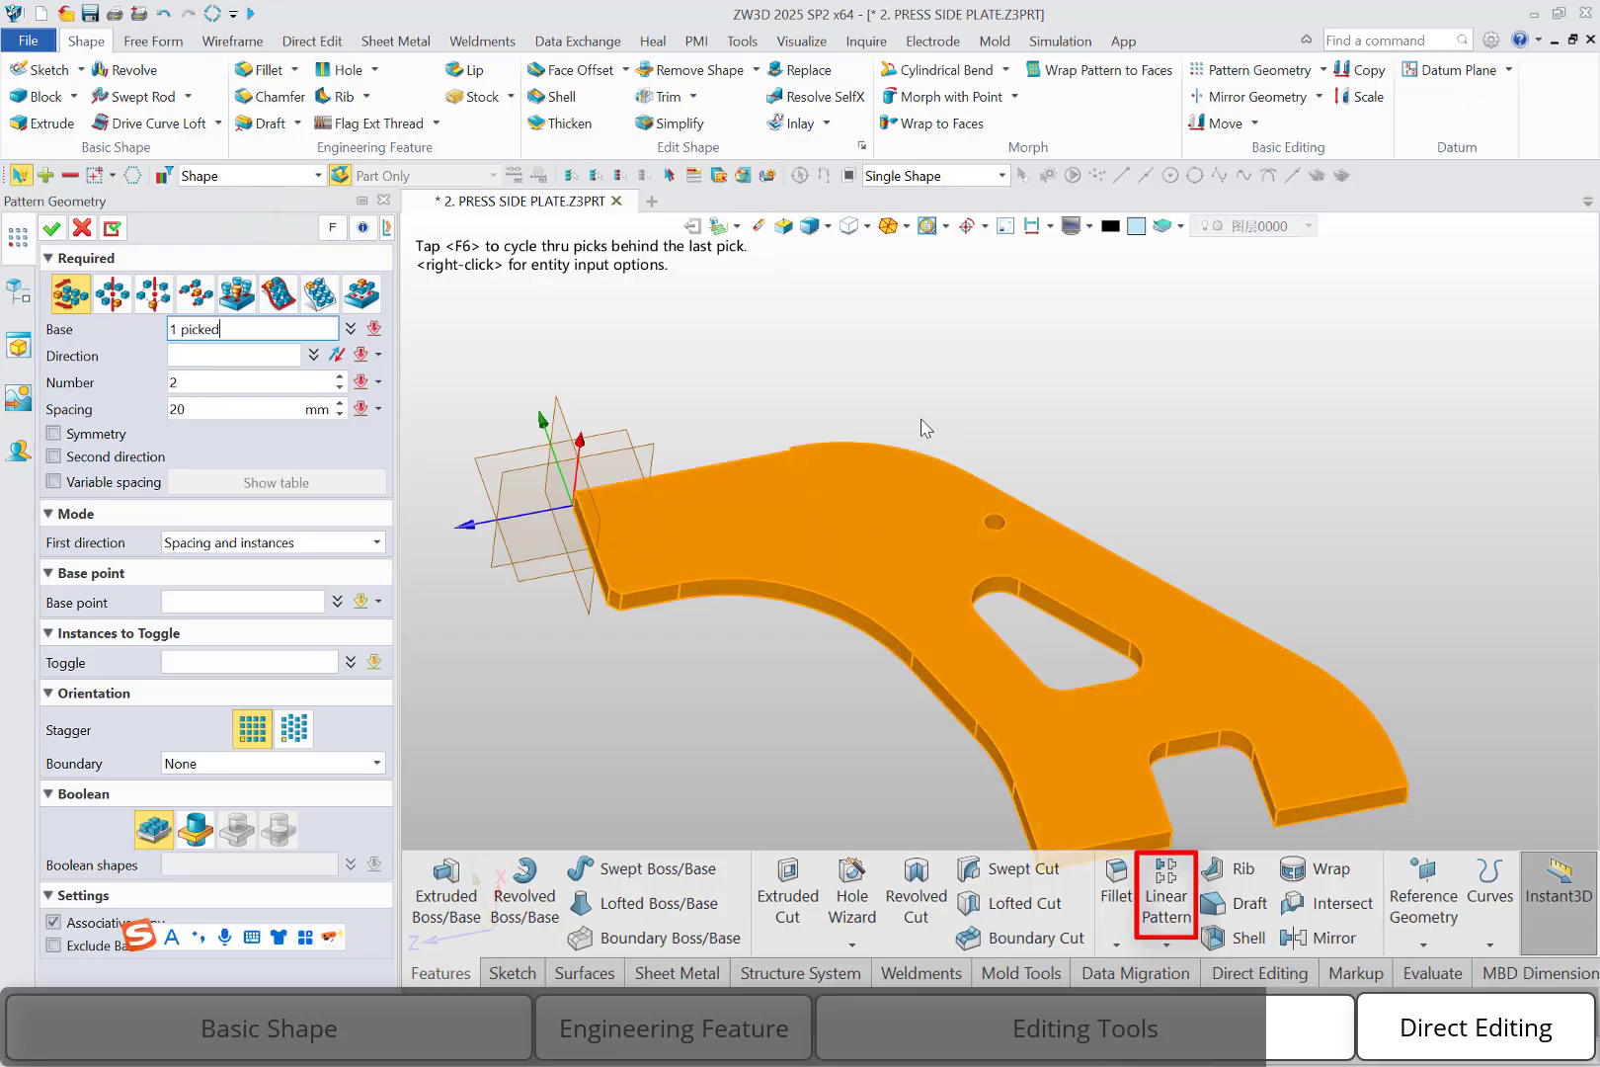
click(245, 354)
click(472, 527)
middle_drag(677, 531, 778, 520)
right_drag(721, 519, 707, 532)
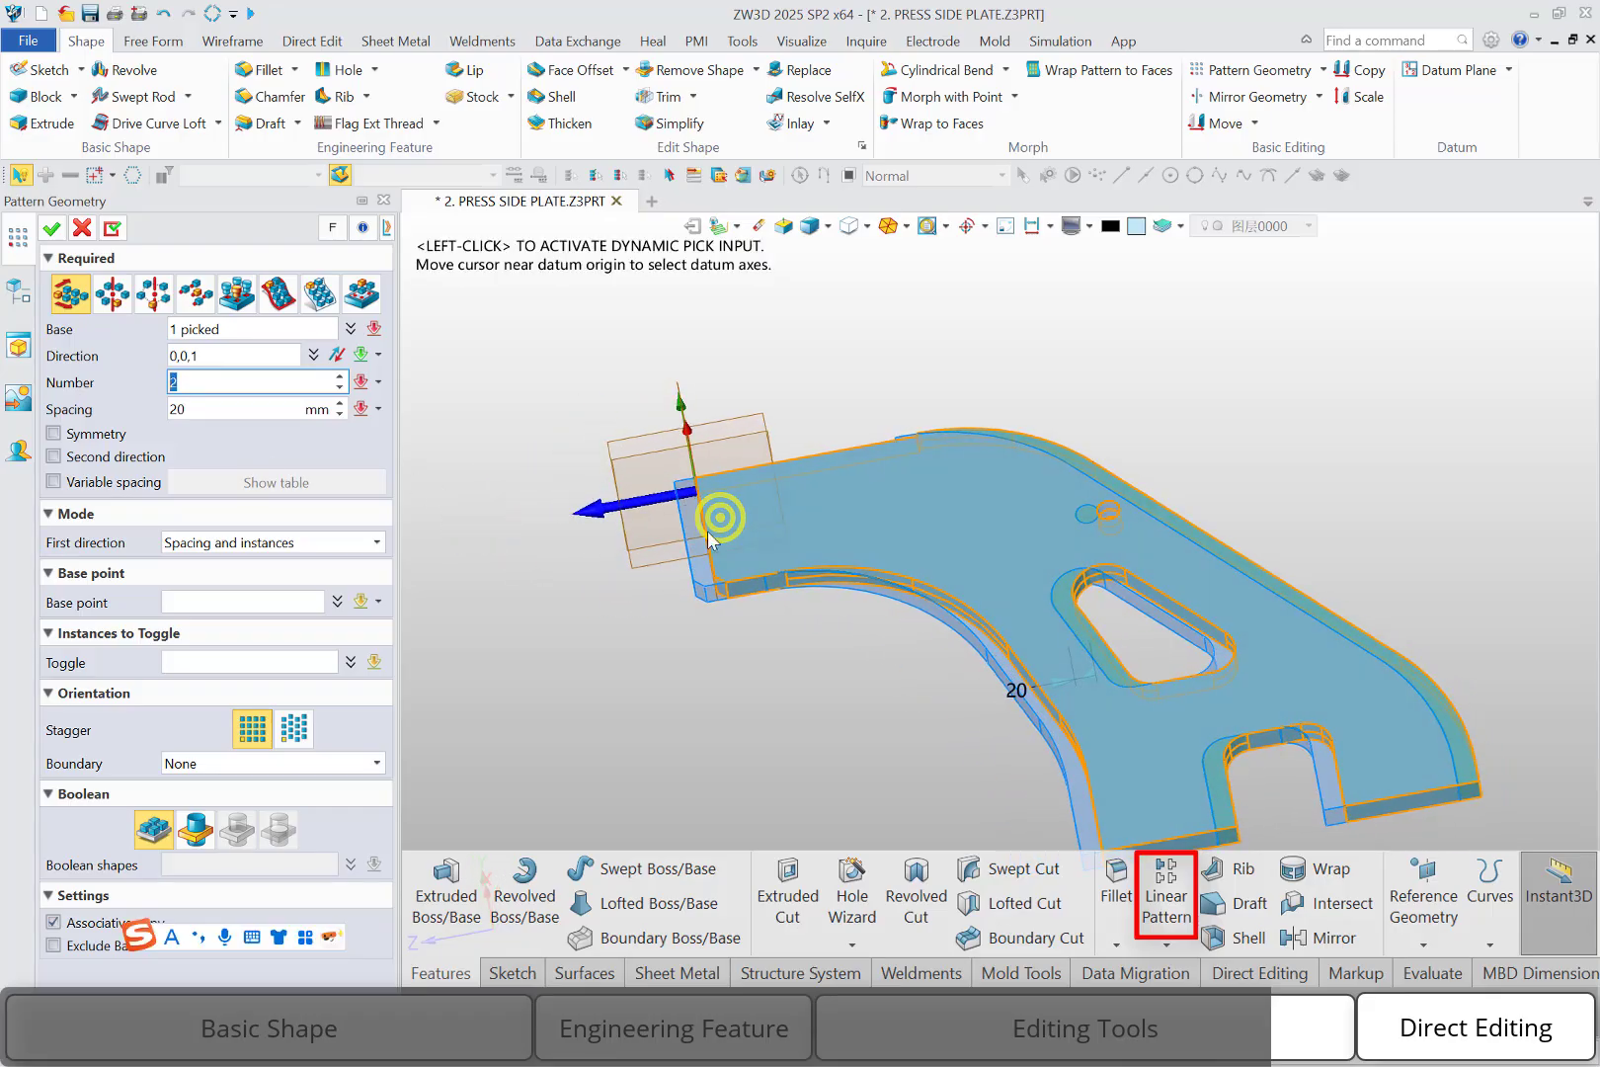
Set the plate pattern to 3 instances at 542 mm spacing and create it.
click(1053, 680)
click(613, 650)
middle_drag(713, 620, 907, 526)
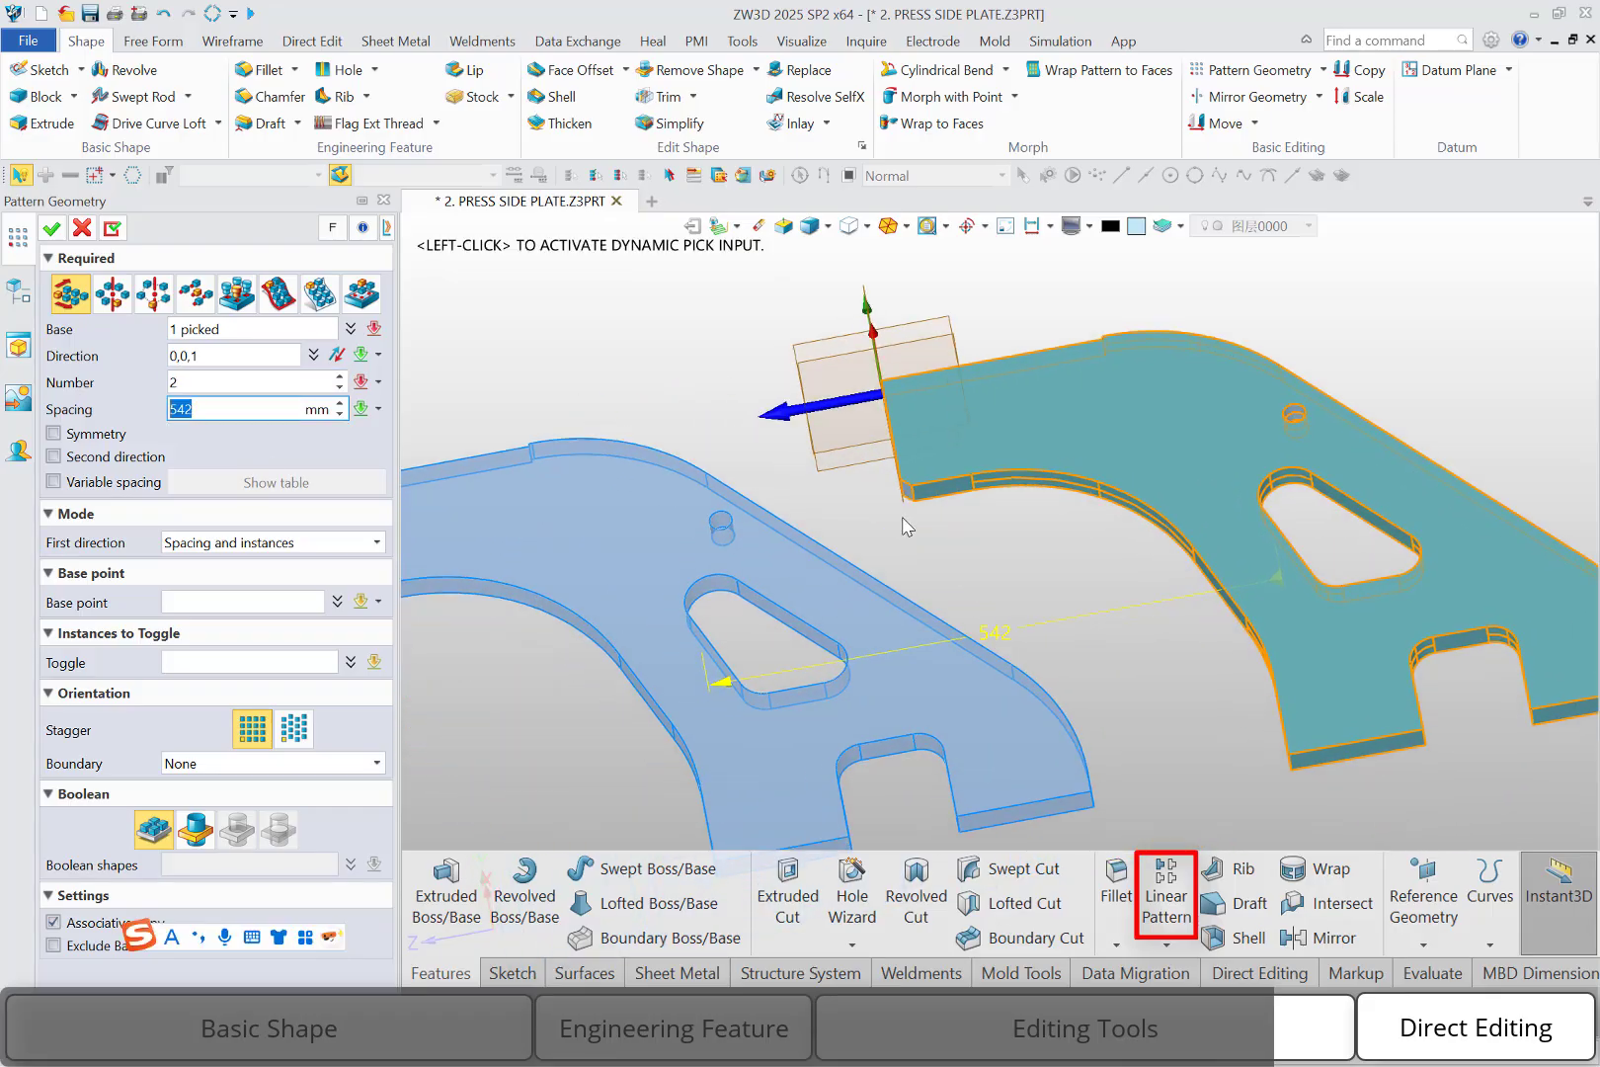
scroll(906, 547, down, 2)
click(199, 380)
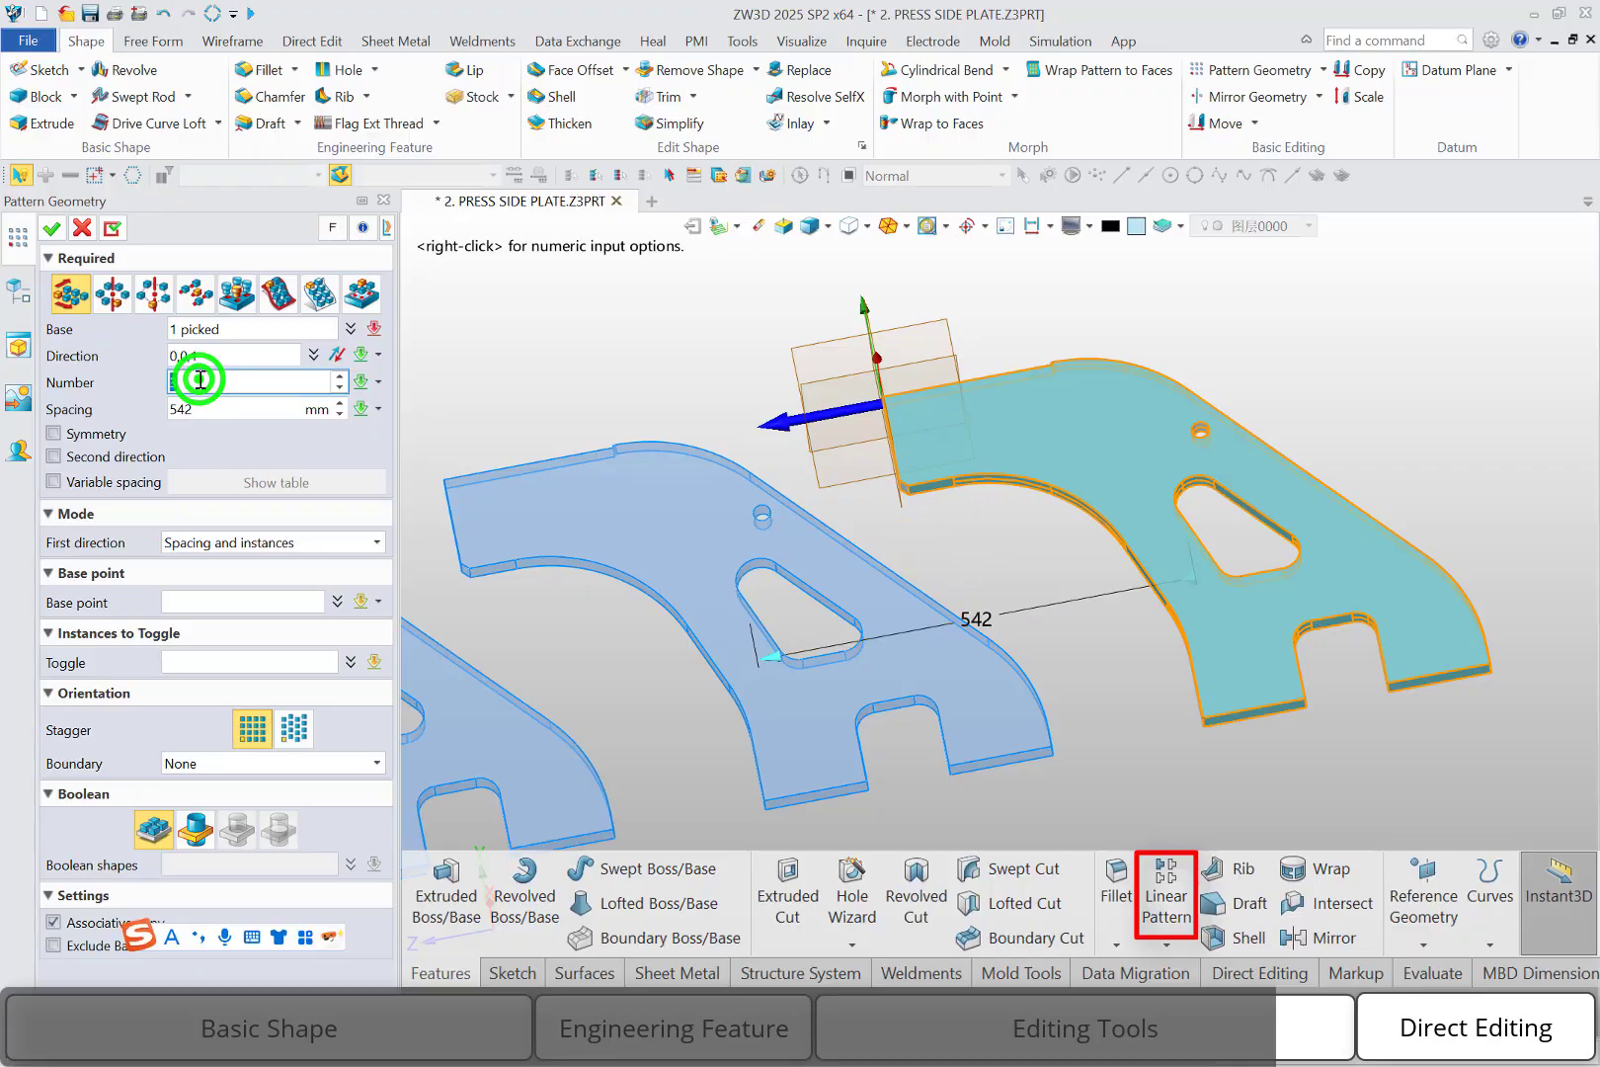
text(3)
middle_drag(937, 511, 940, 515)
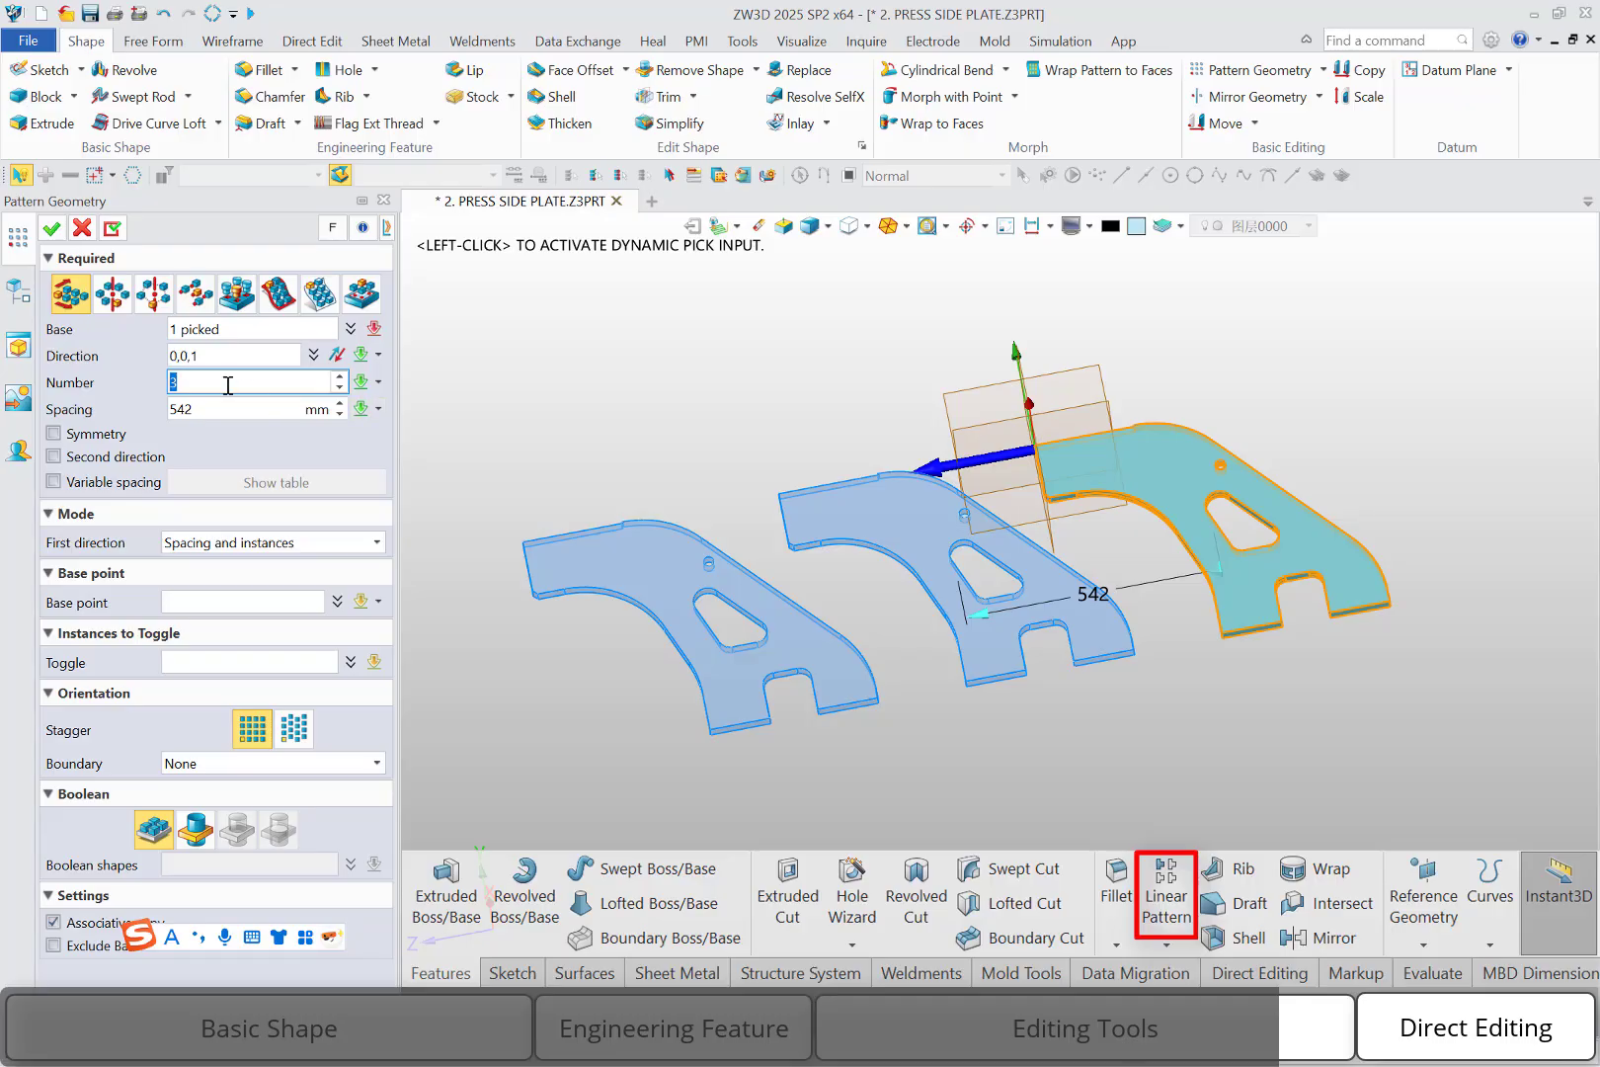
click(51, 228)
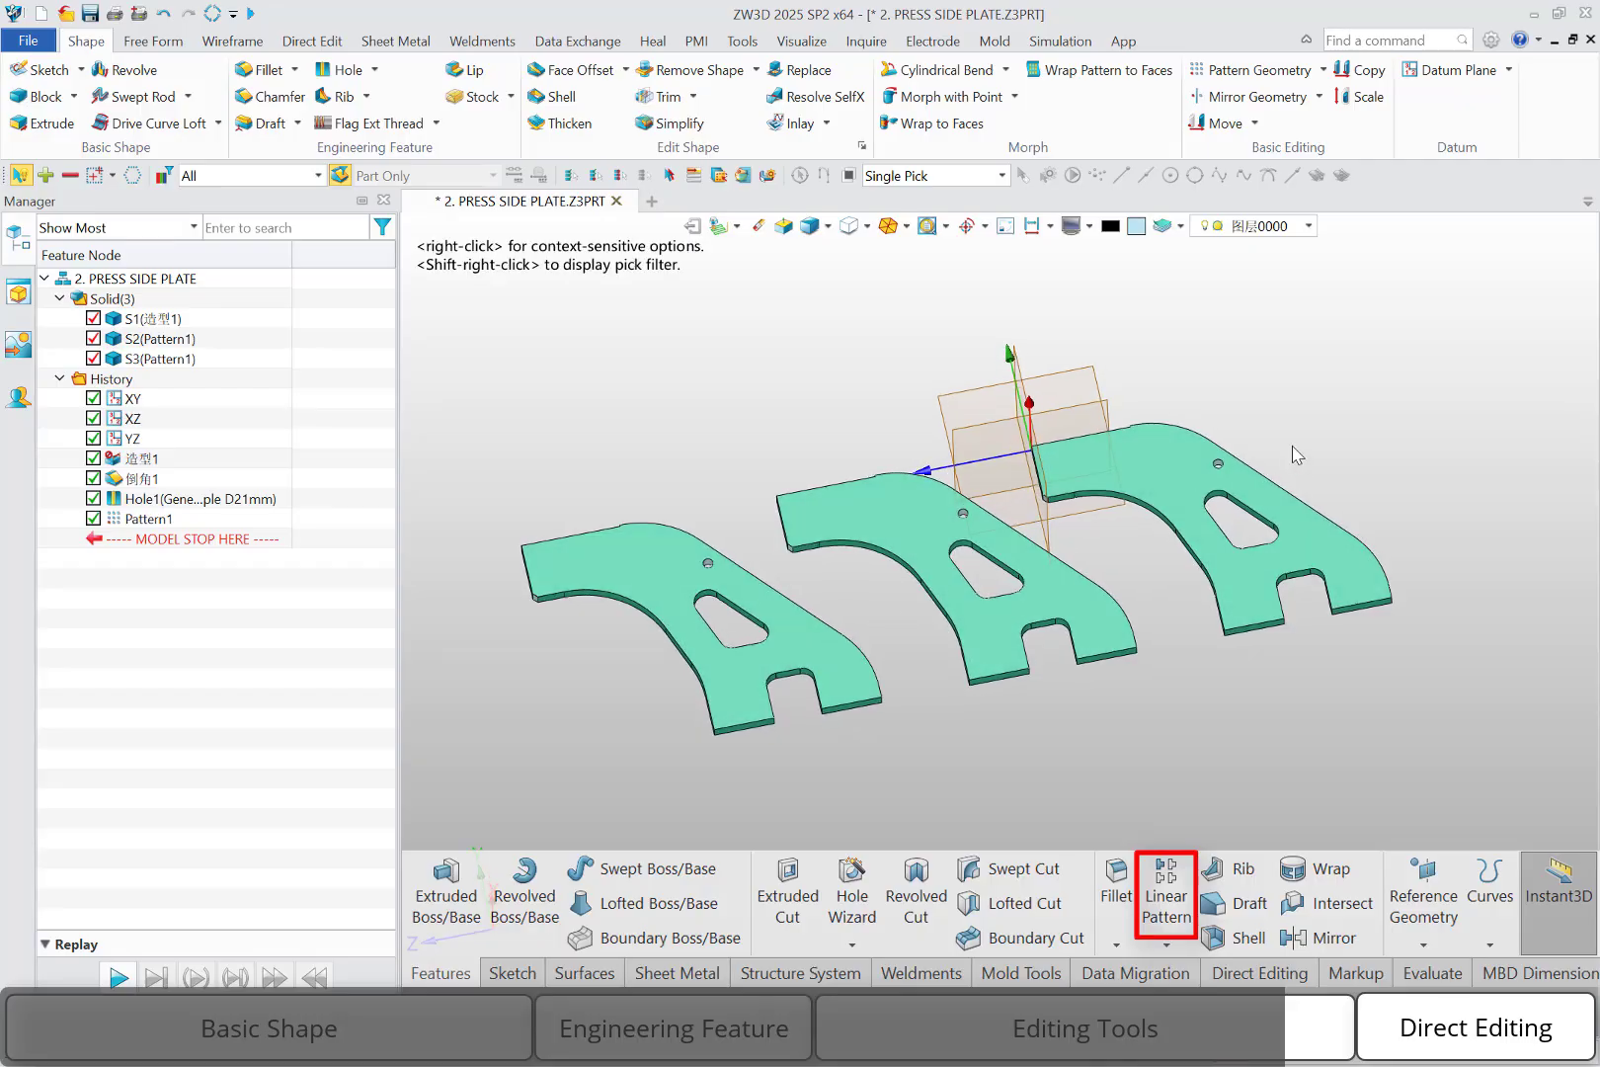
Start a linear Pattern Feature with the original plate's small round hole as the base, directed along the slanted outer edge.
scroll(1300, 462, up, 5)
middle_drag(1254, 474, 1187, 507)
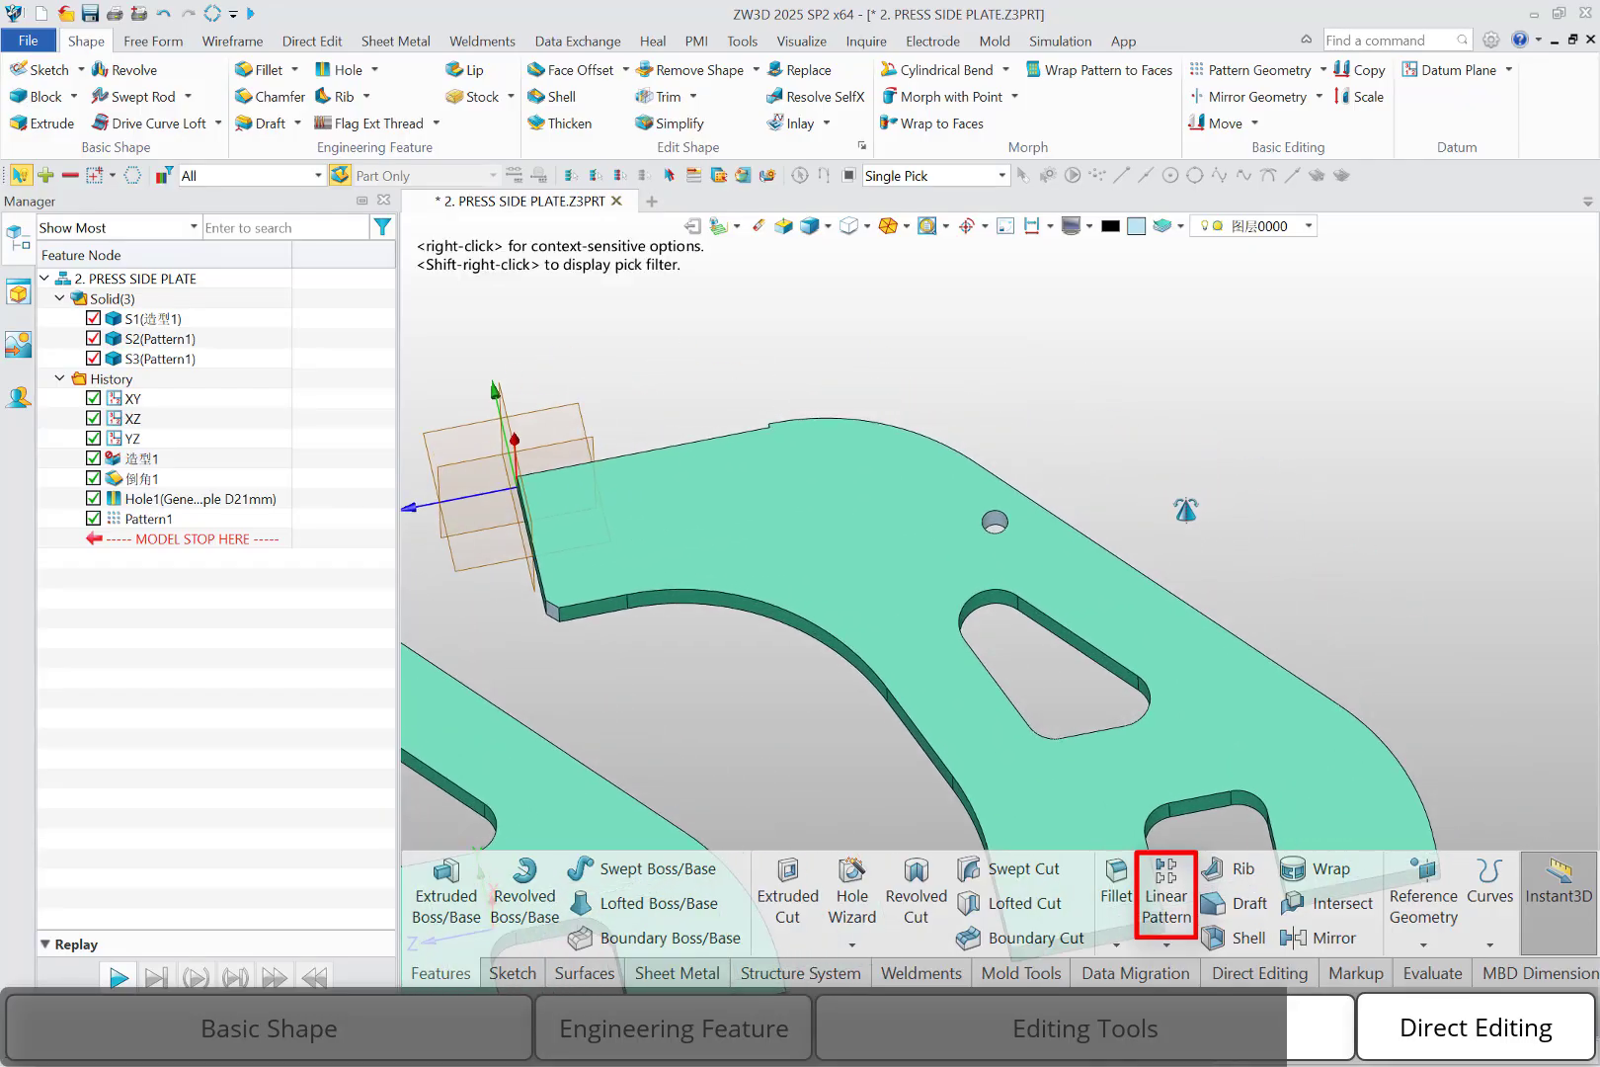
scroll(1188, 508, up, 2)
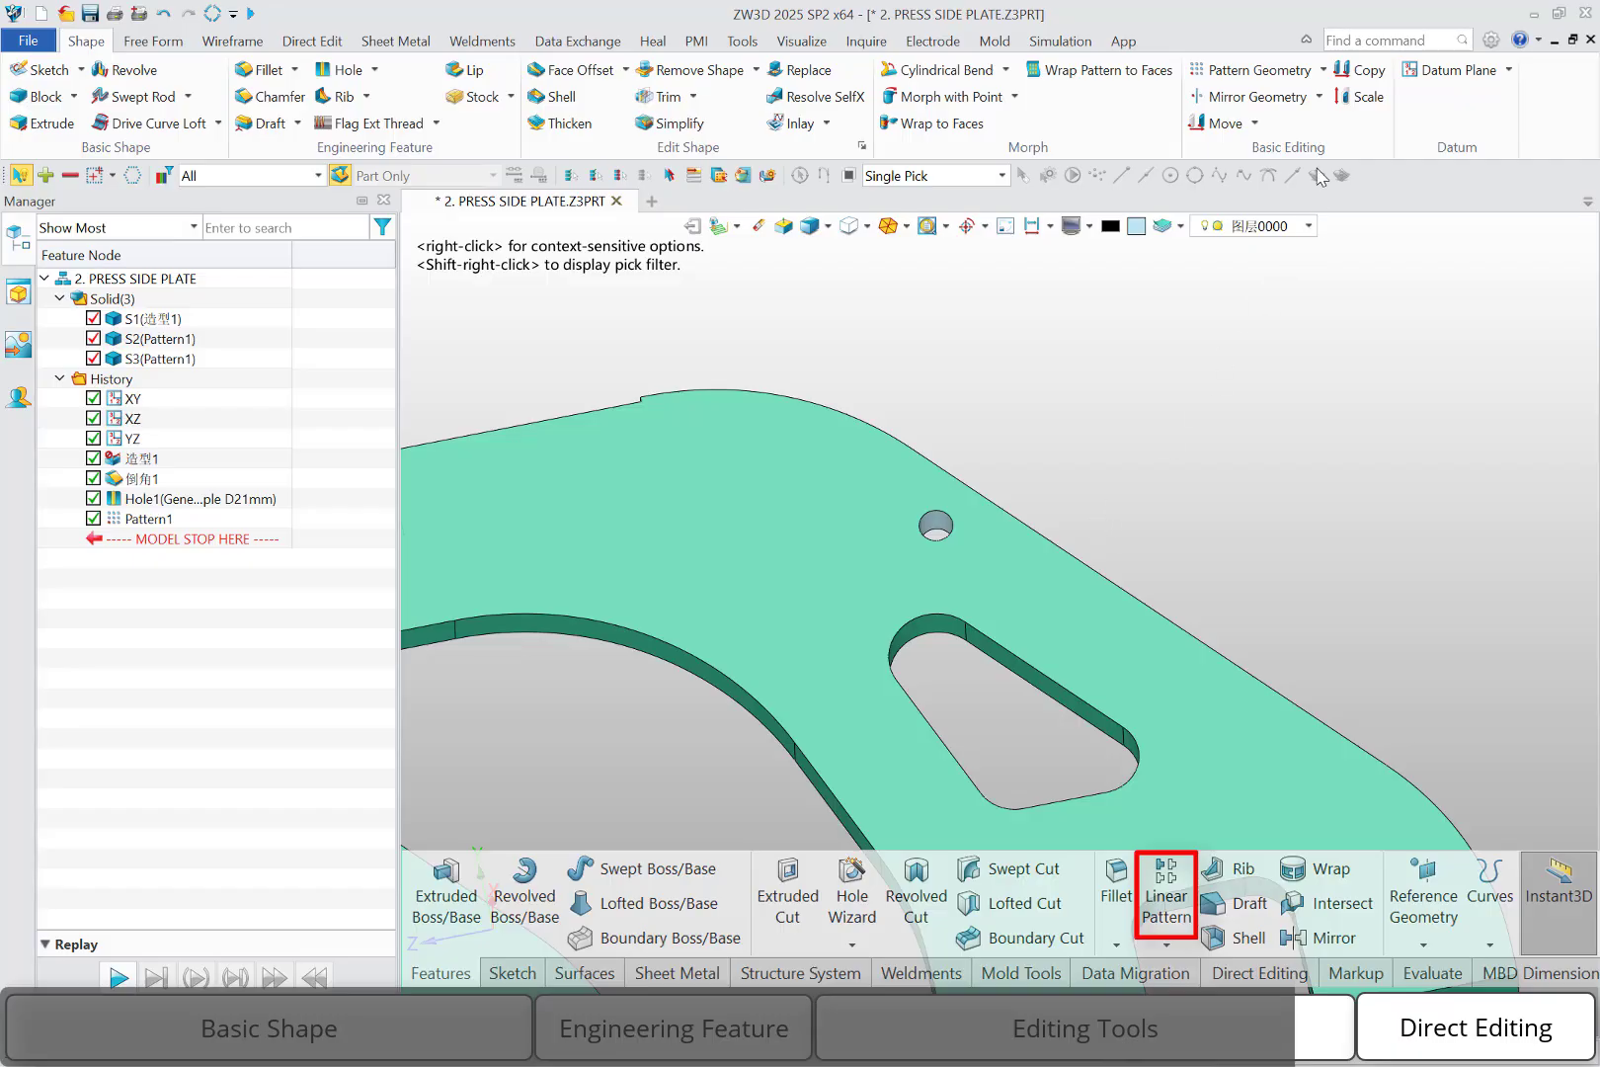
click(1320, 70)
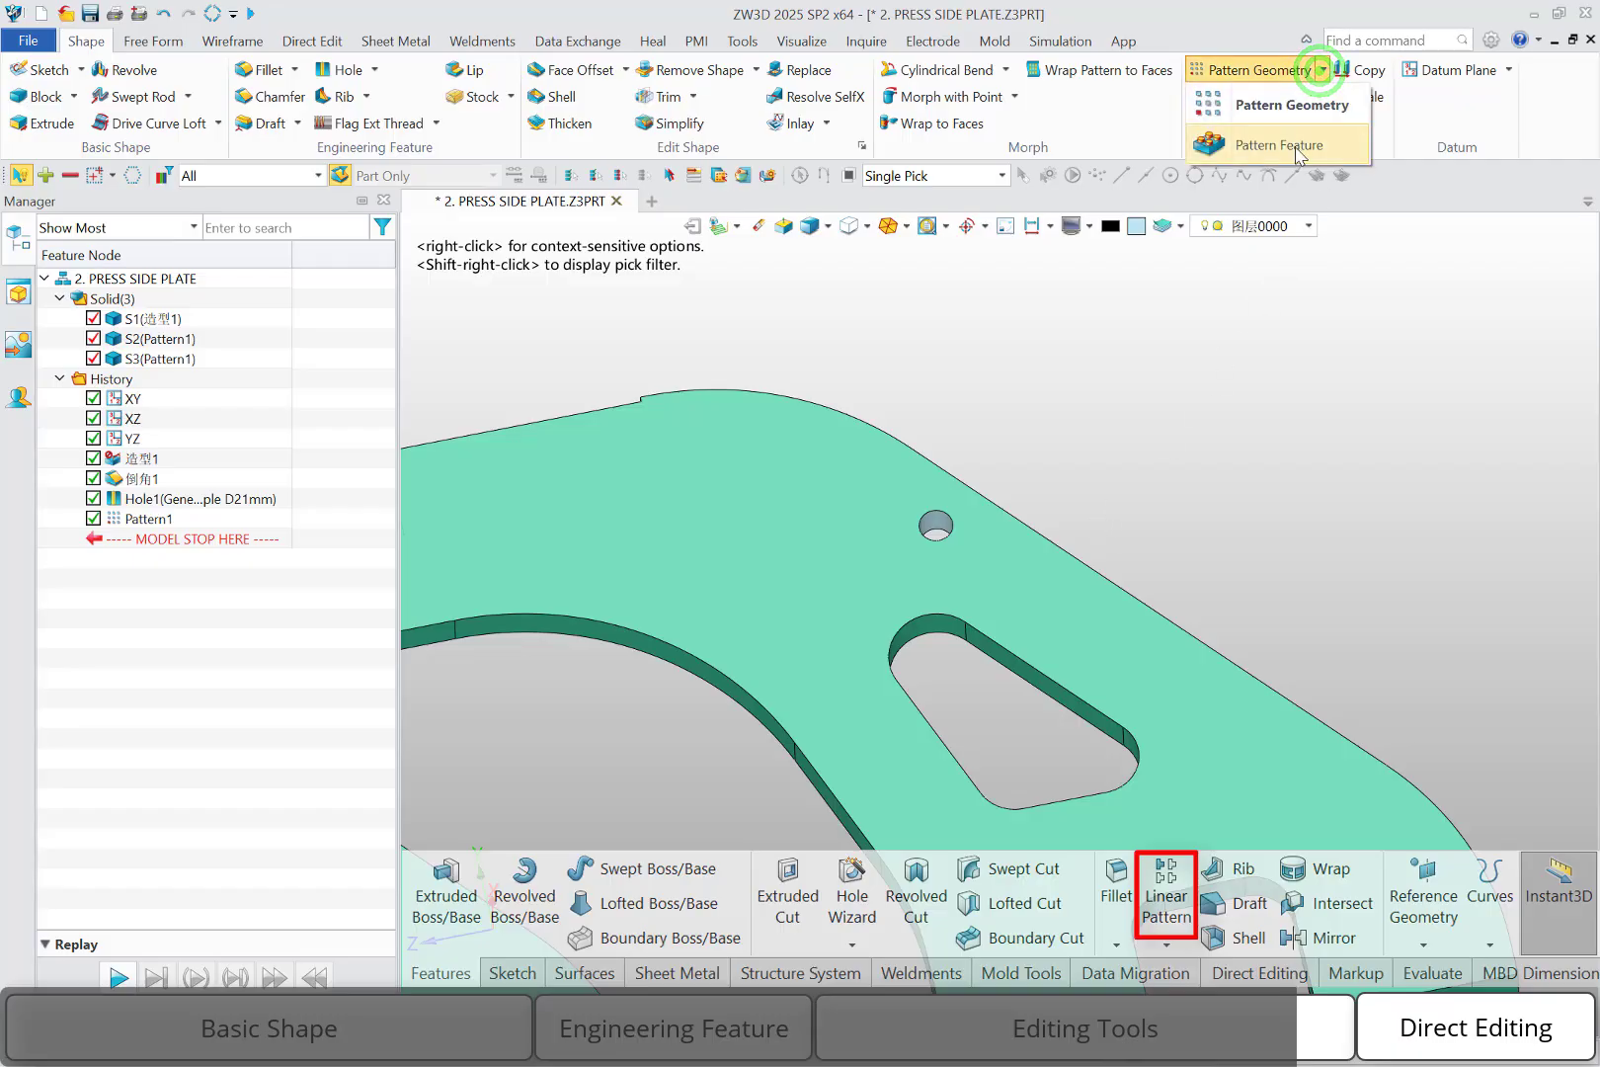
click(1296, 148)
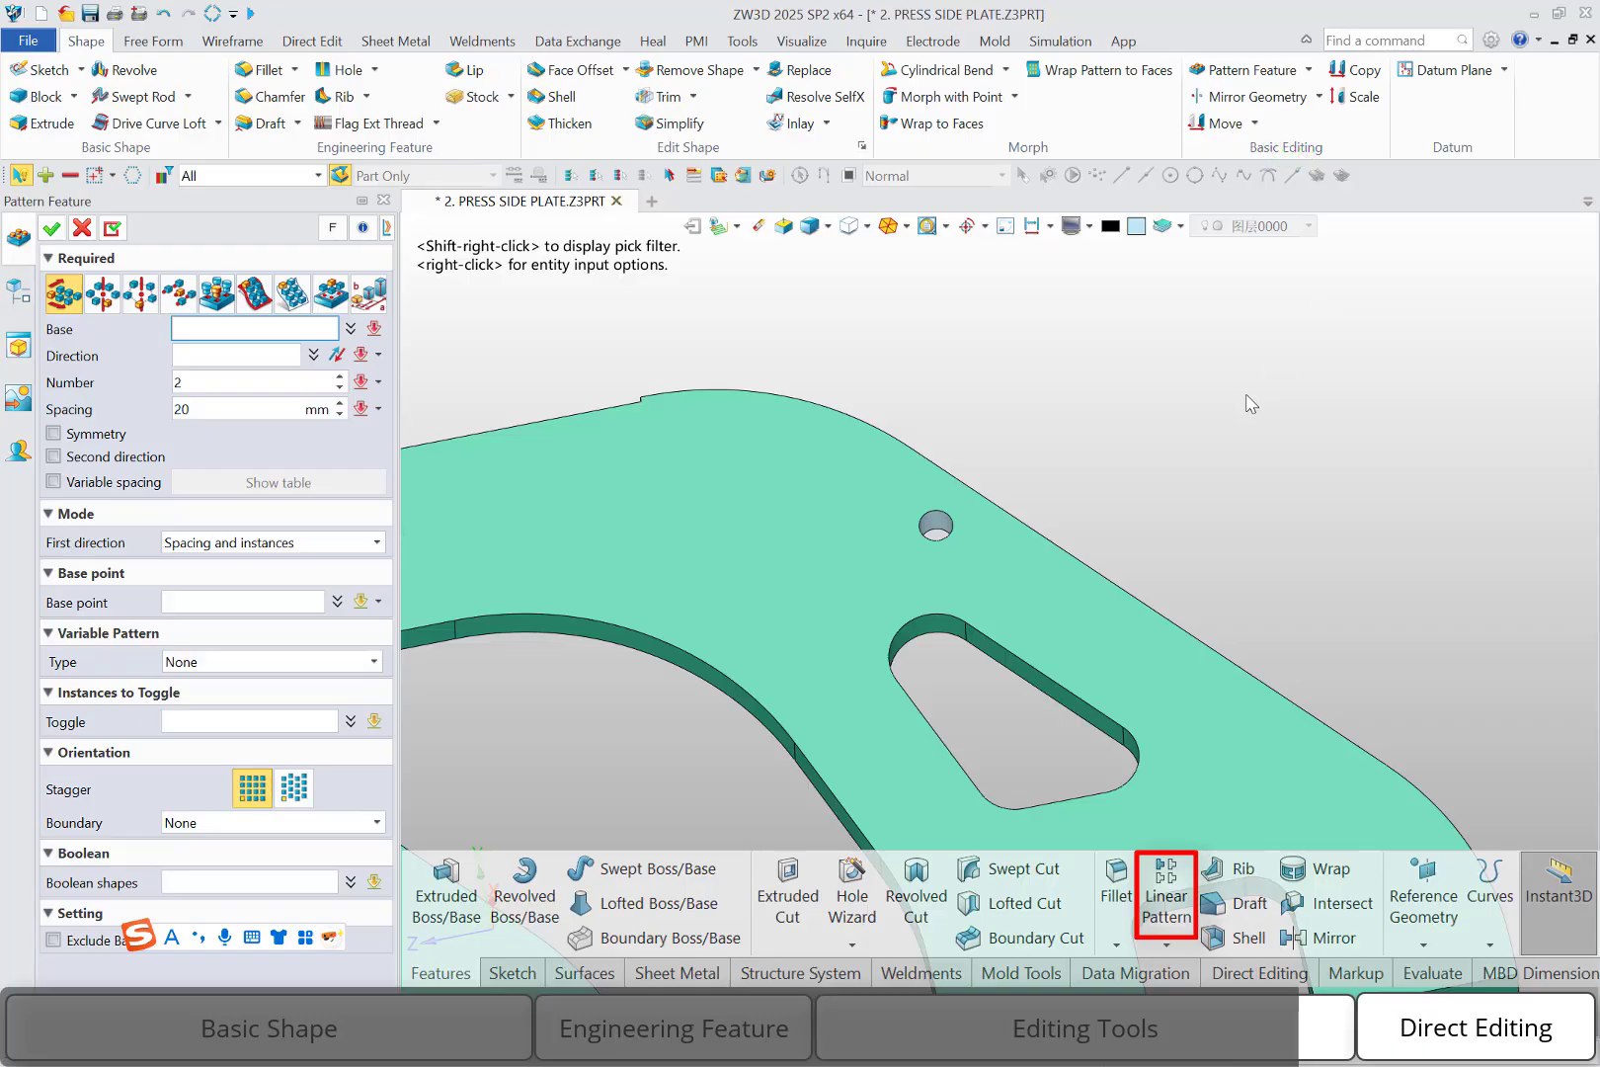
scroll(1238, 405, up, 2)
click(754, 574)
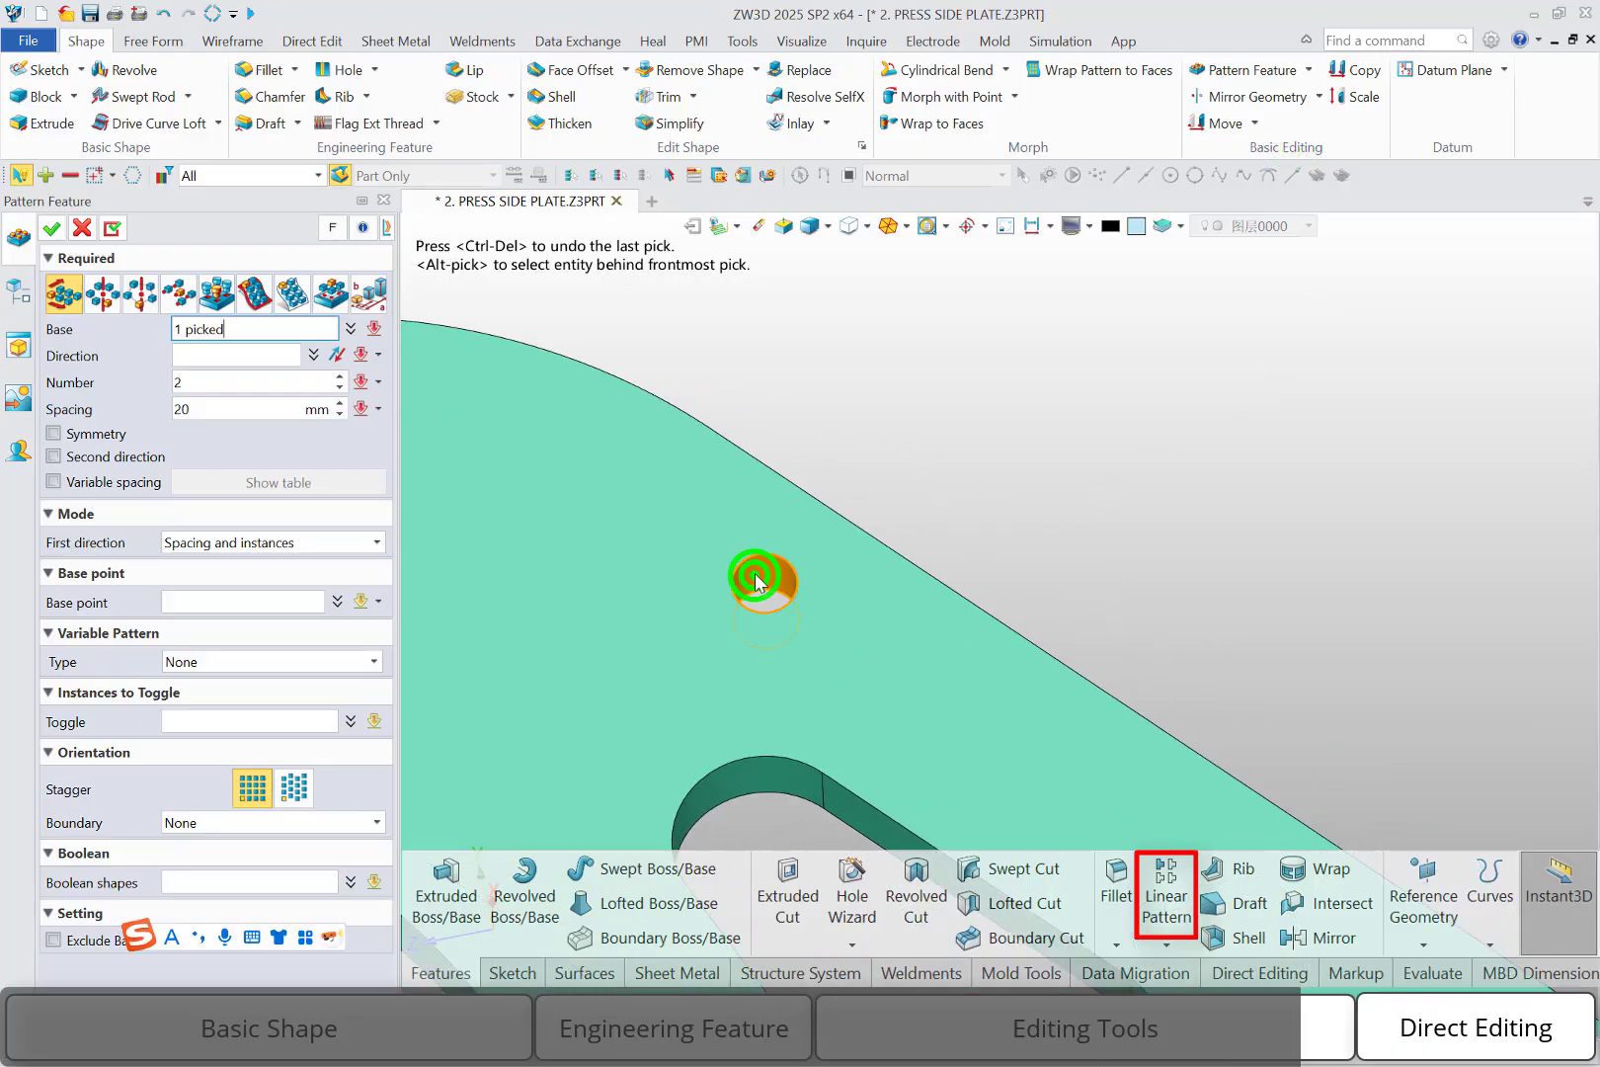
scroll(927, 546, down, 1)
click(215, 357)
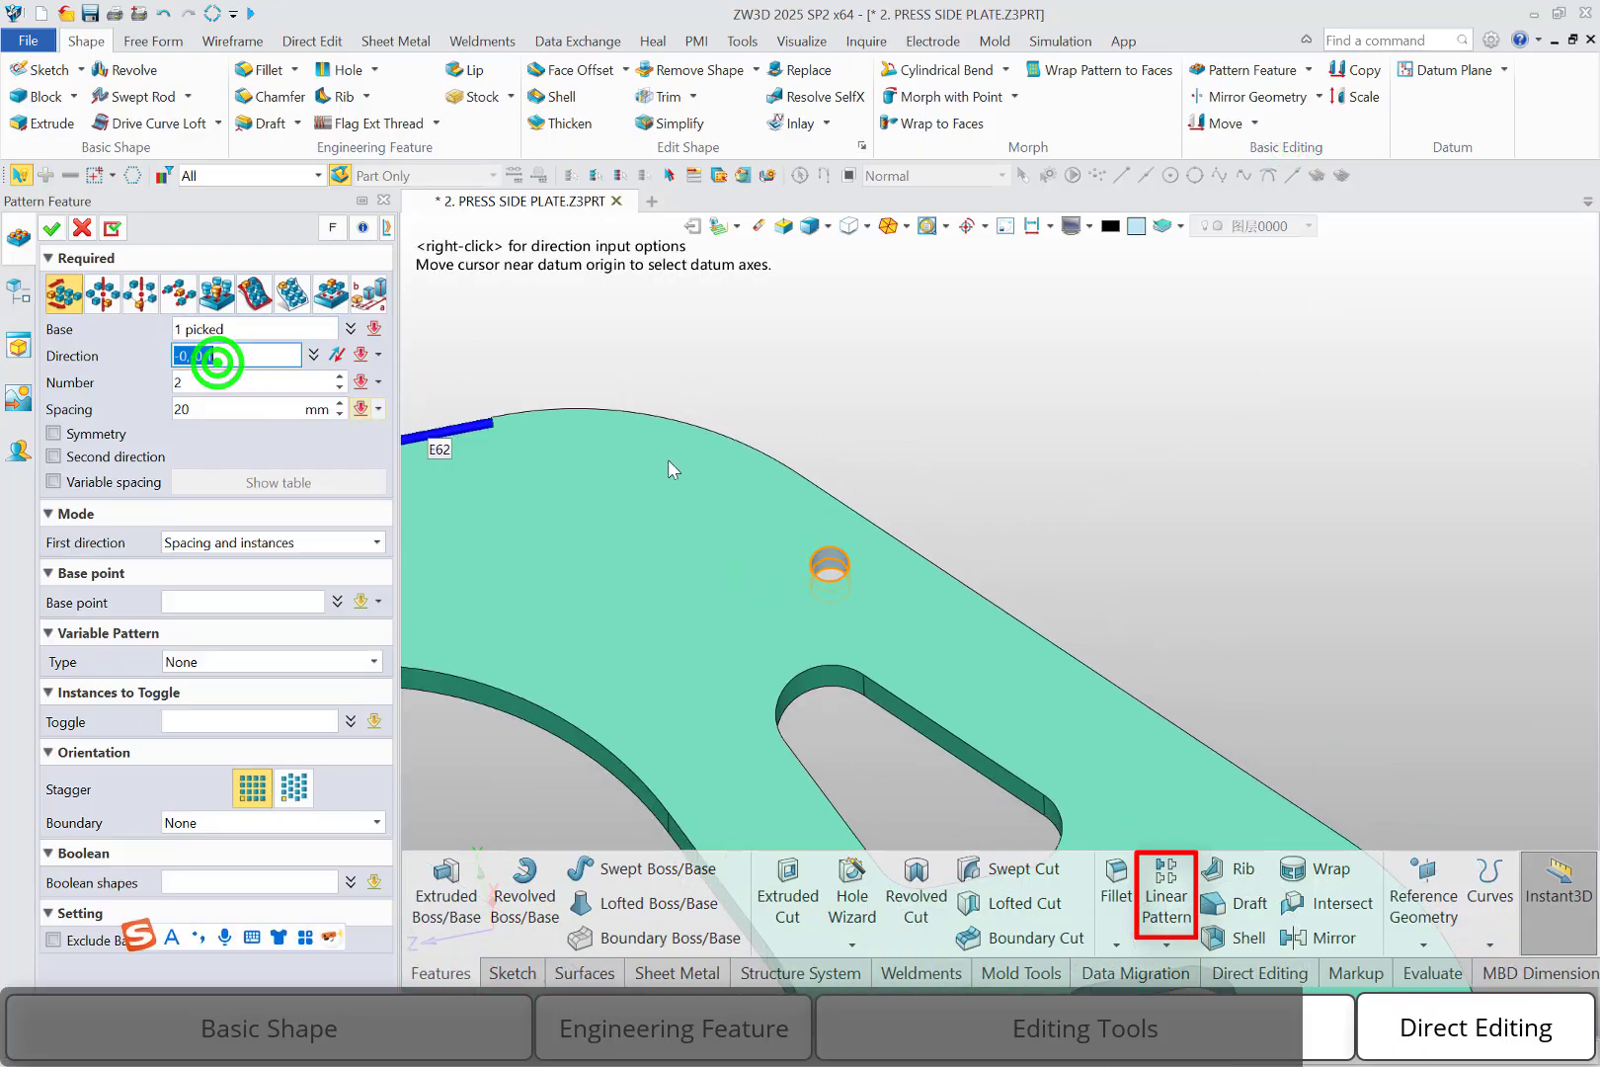
click(939, 570)
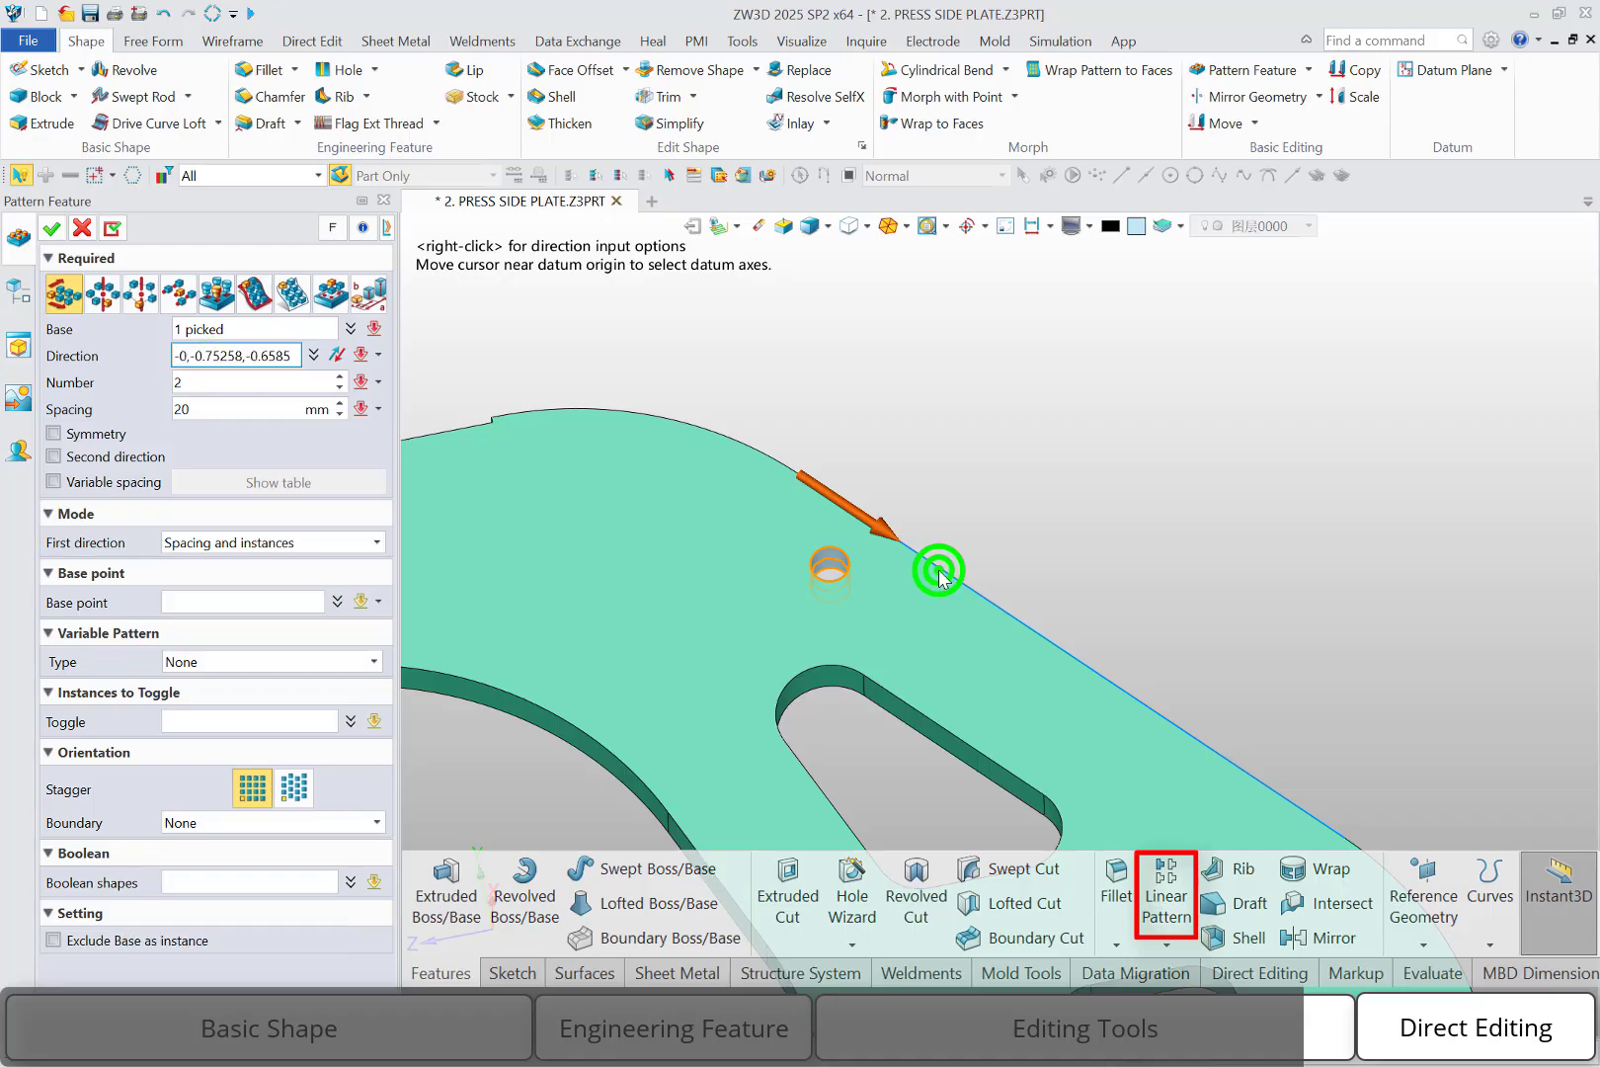
Set the hole pattern's spacing to 35 mm and its number to 6, and create it.
click(228, 411)
double_click(228, 411)
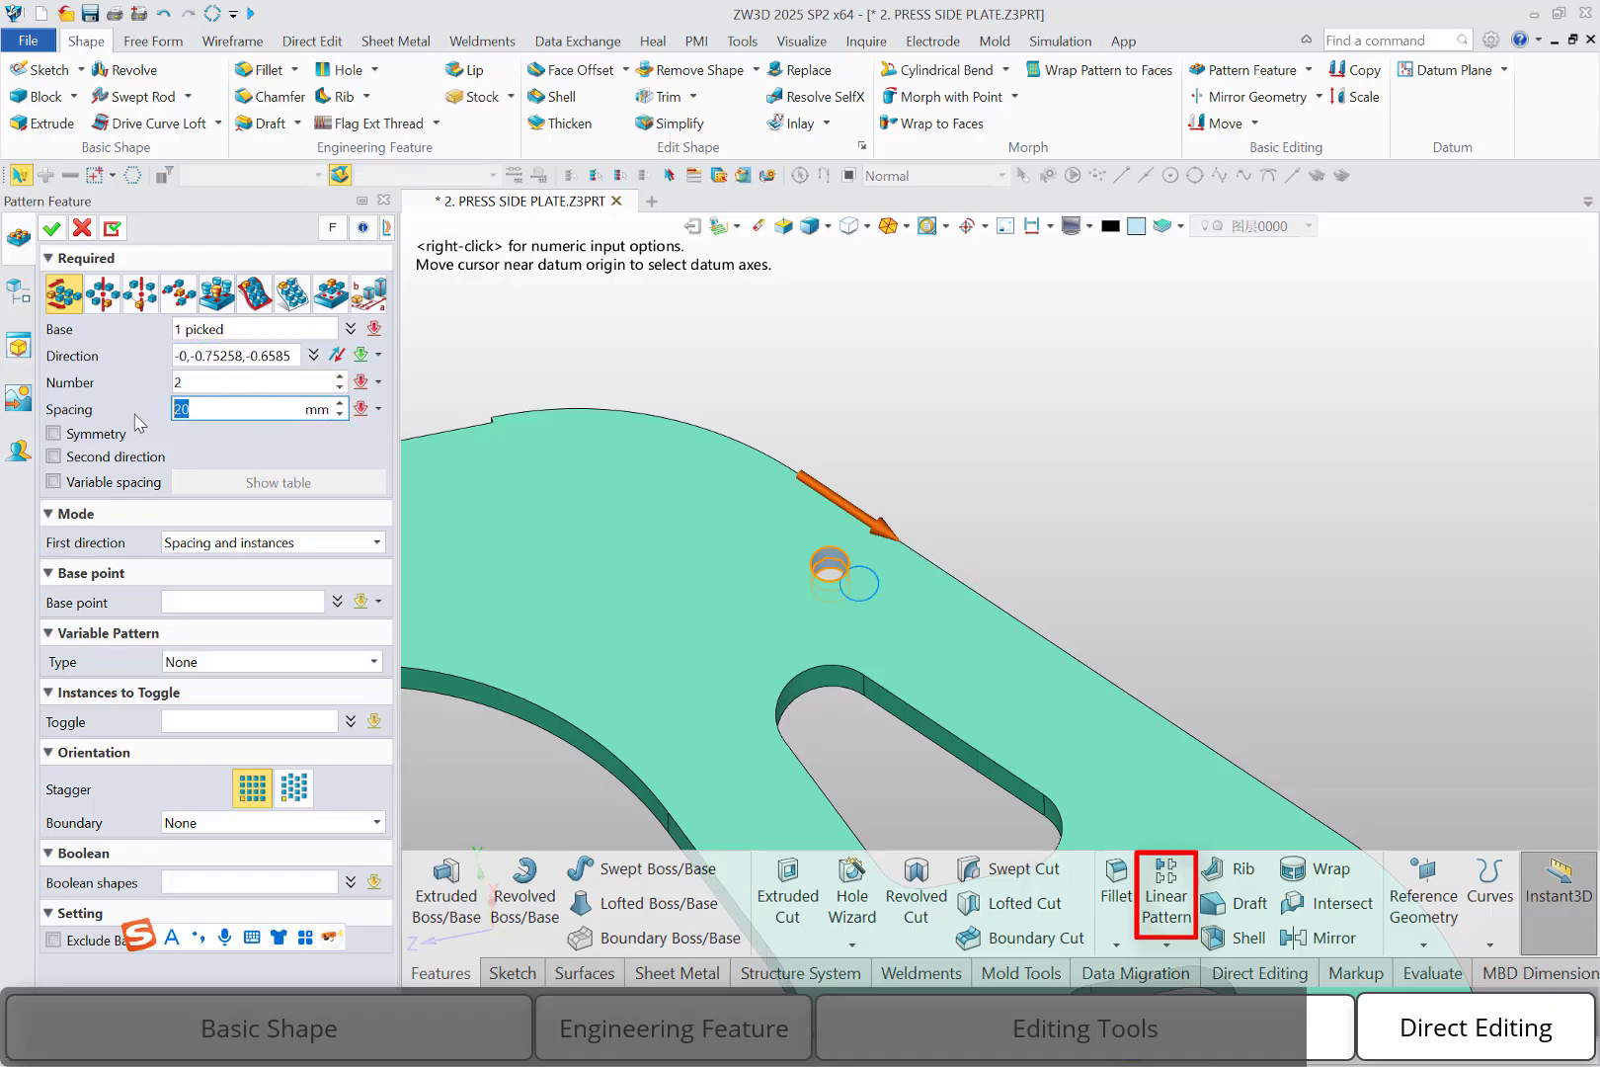
key(Return)
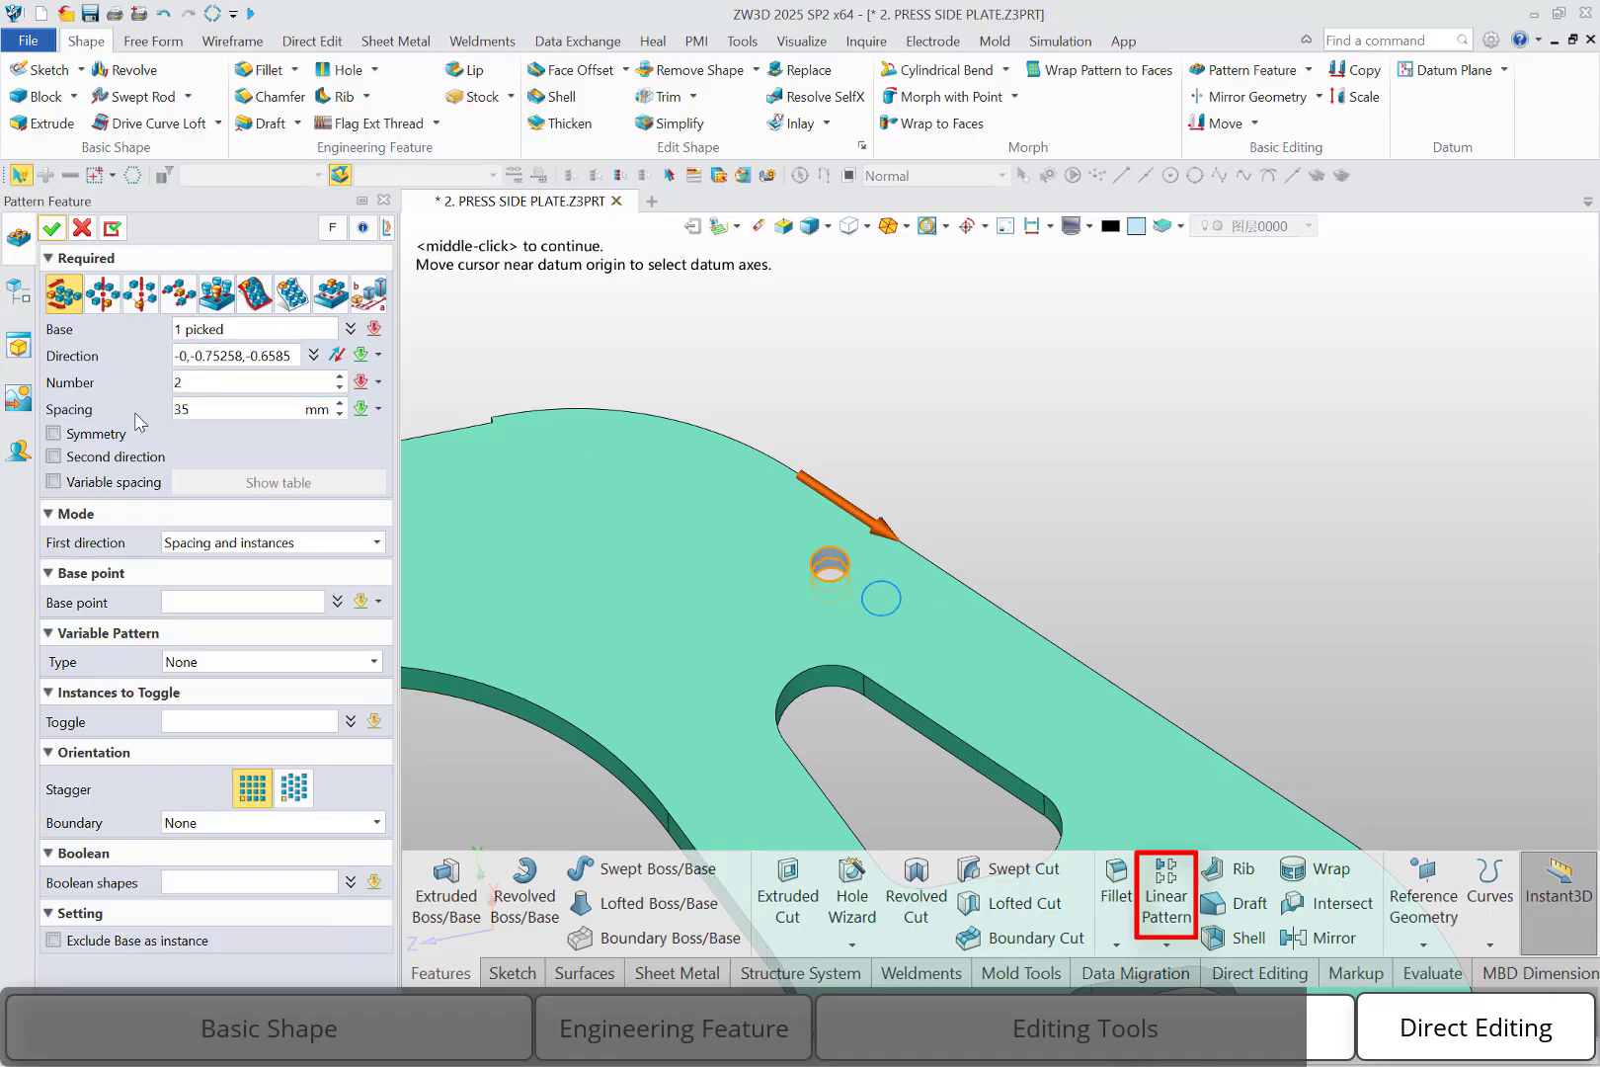
click(213, 385)
scroll(214, 385, up, 1)
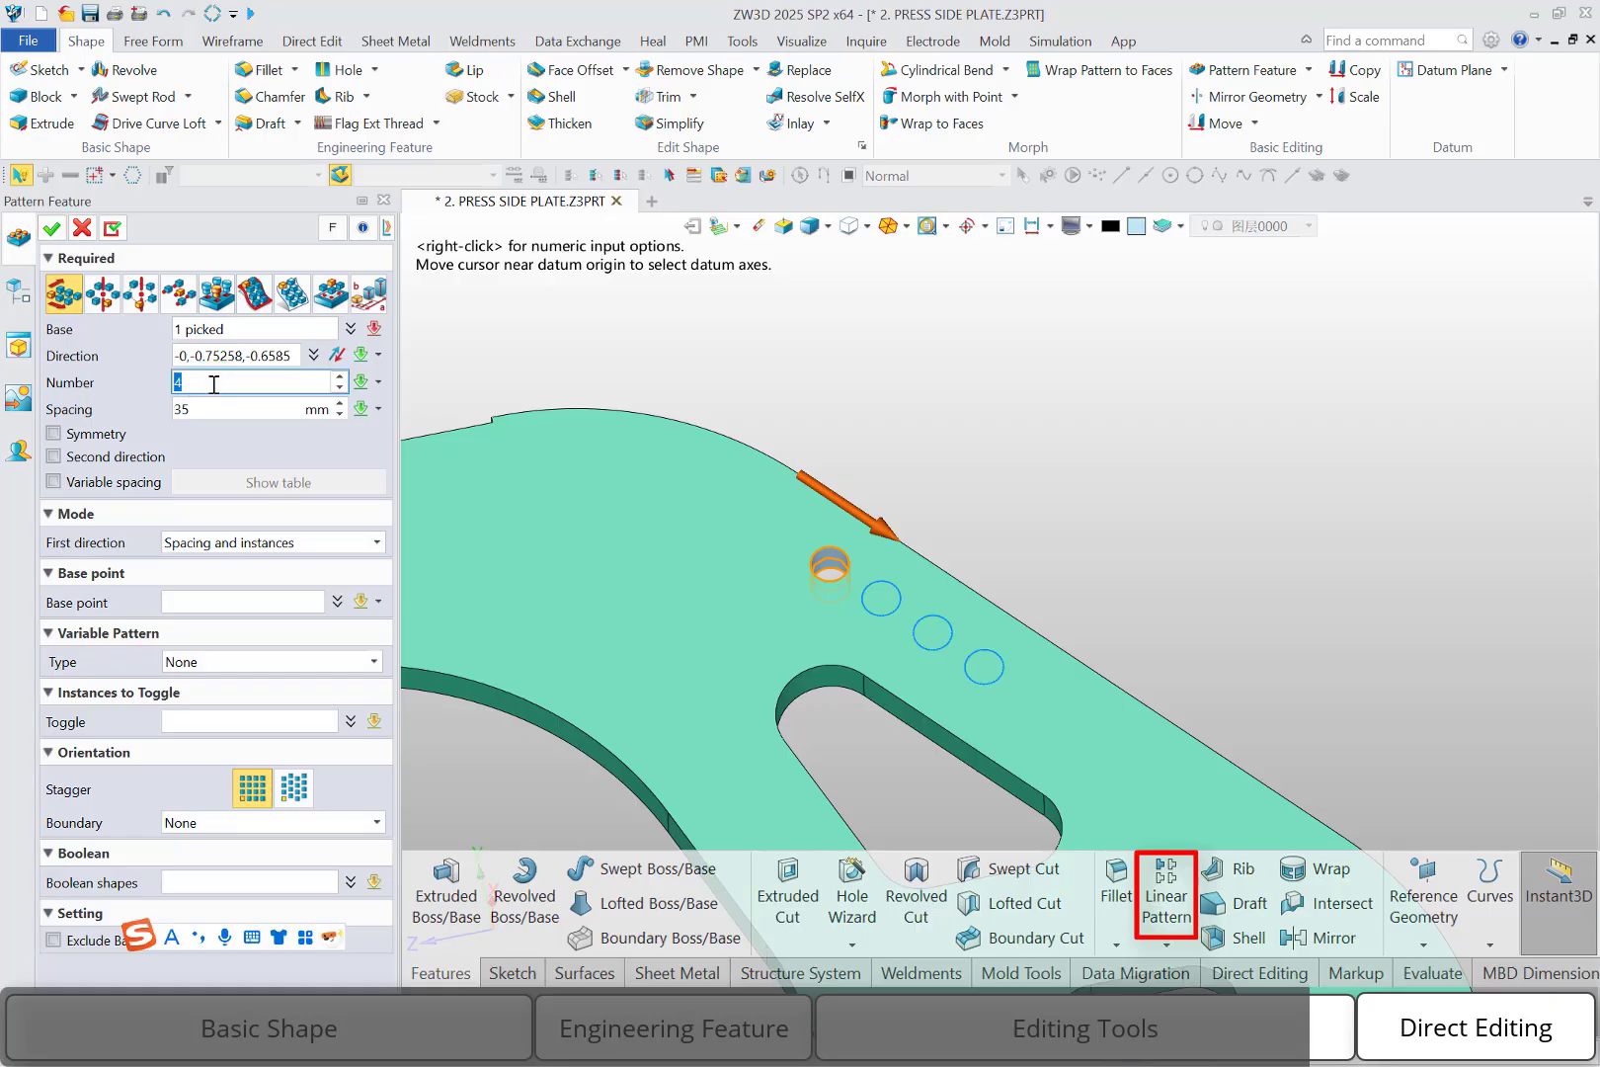
scroll(213, 384, up, 2)
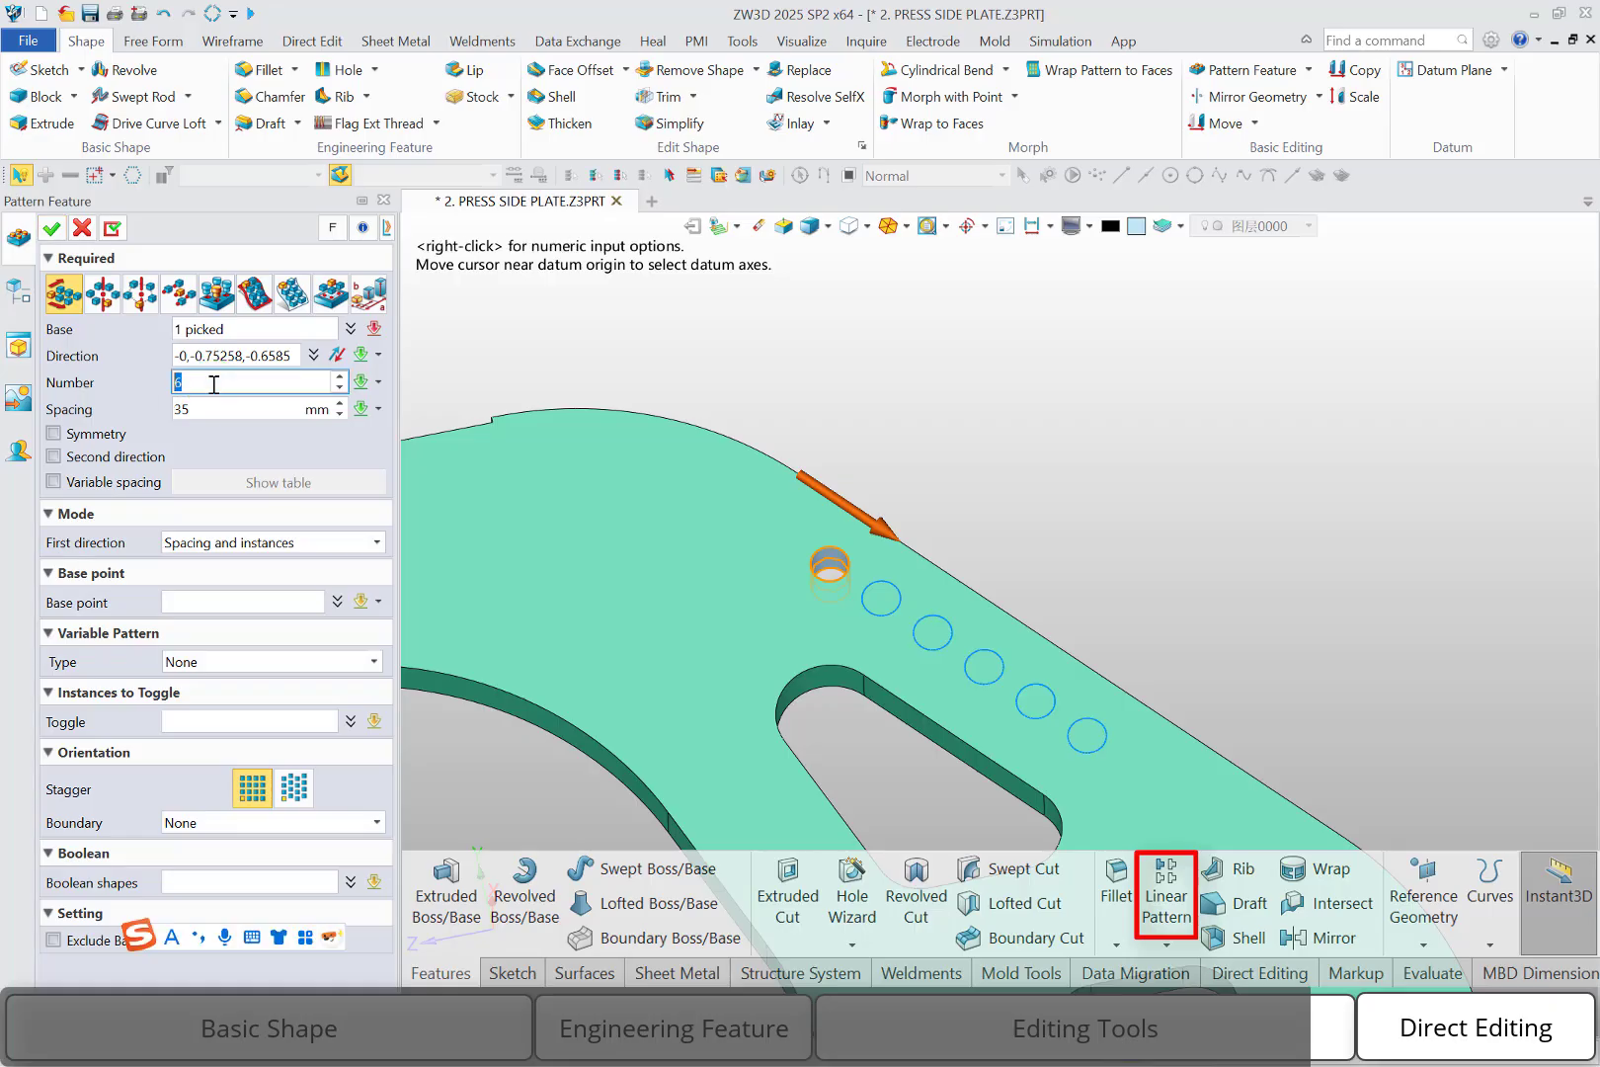
click(52, 229)
click(1197, 546)
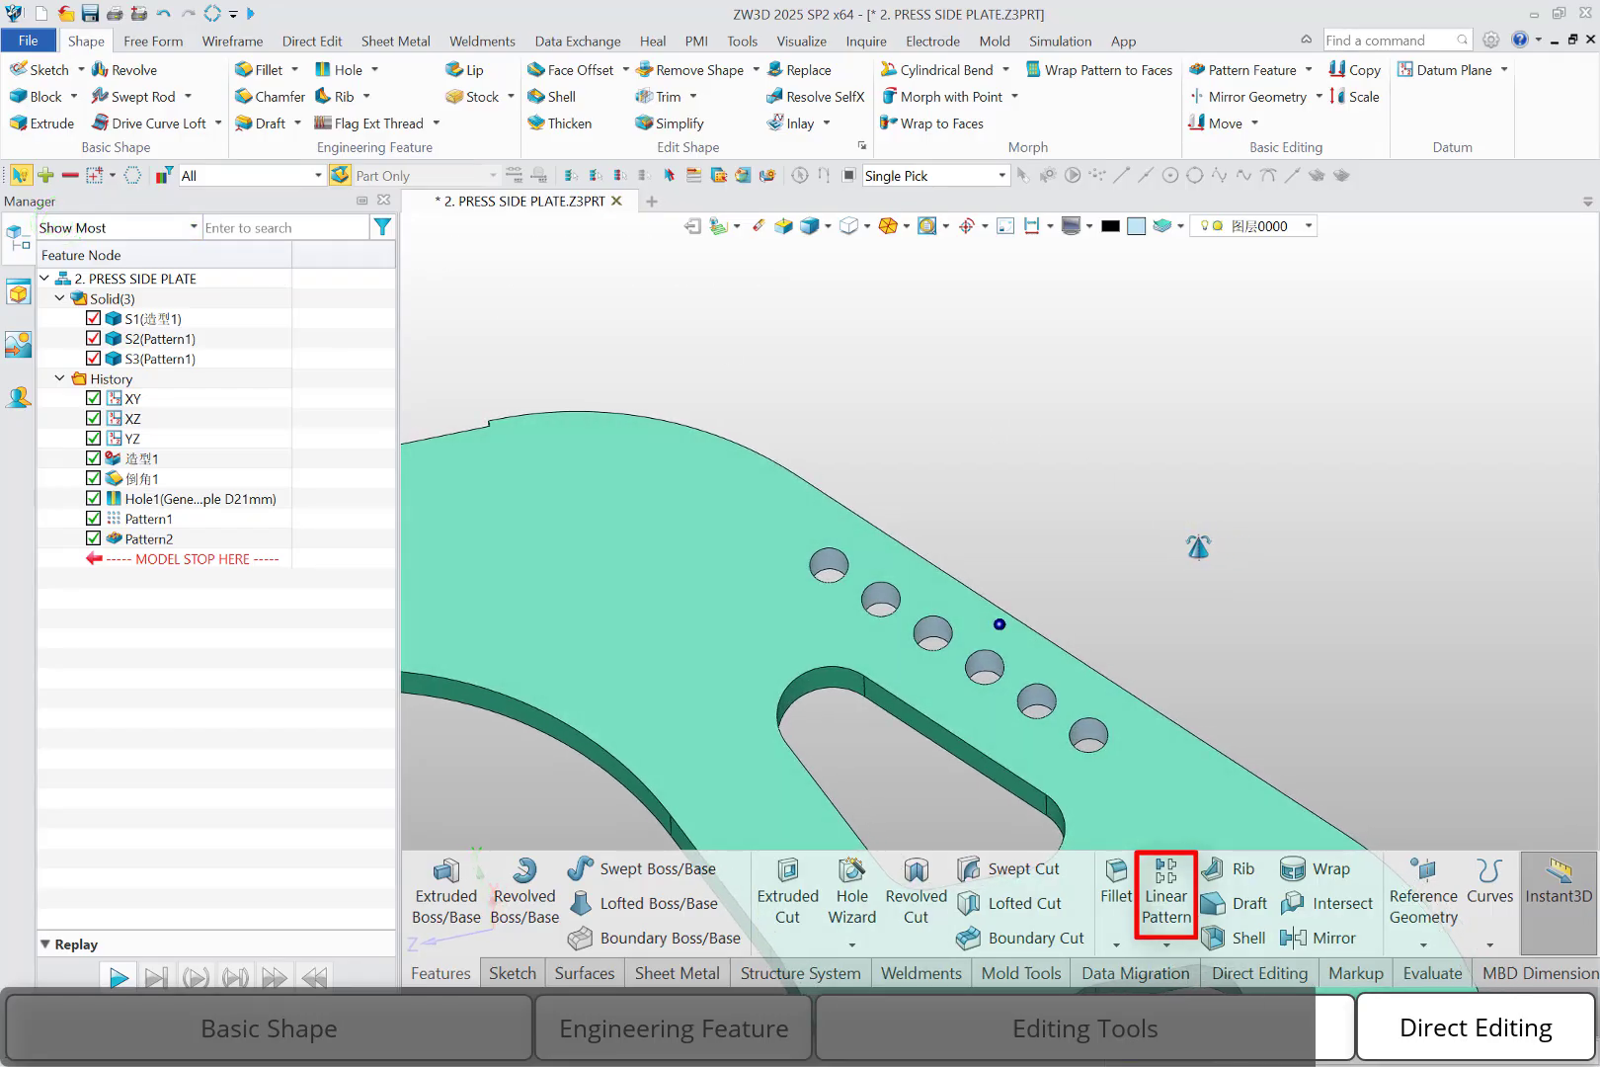
Roll the history back to just after Pattern1 and start a Pattern Geometry with the hole's face as base, using the All filter.
drag(237, 558, 235, 545)
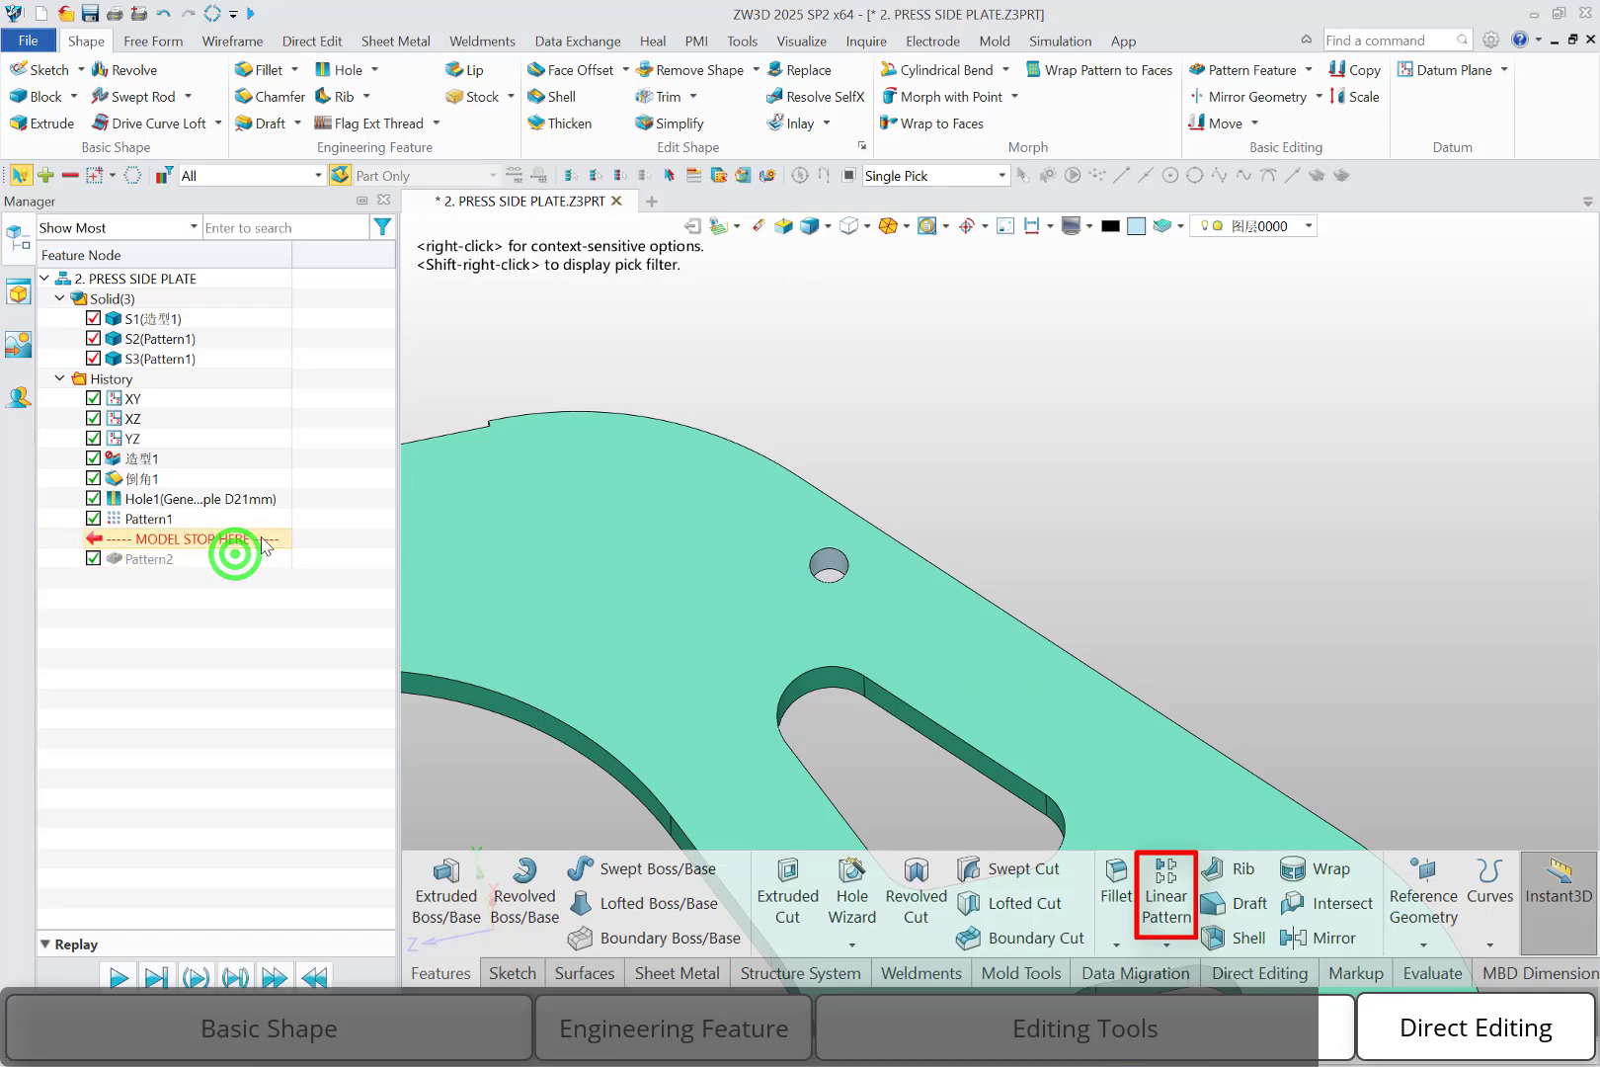
click(1307, 69)
click(1294, 105)
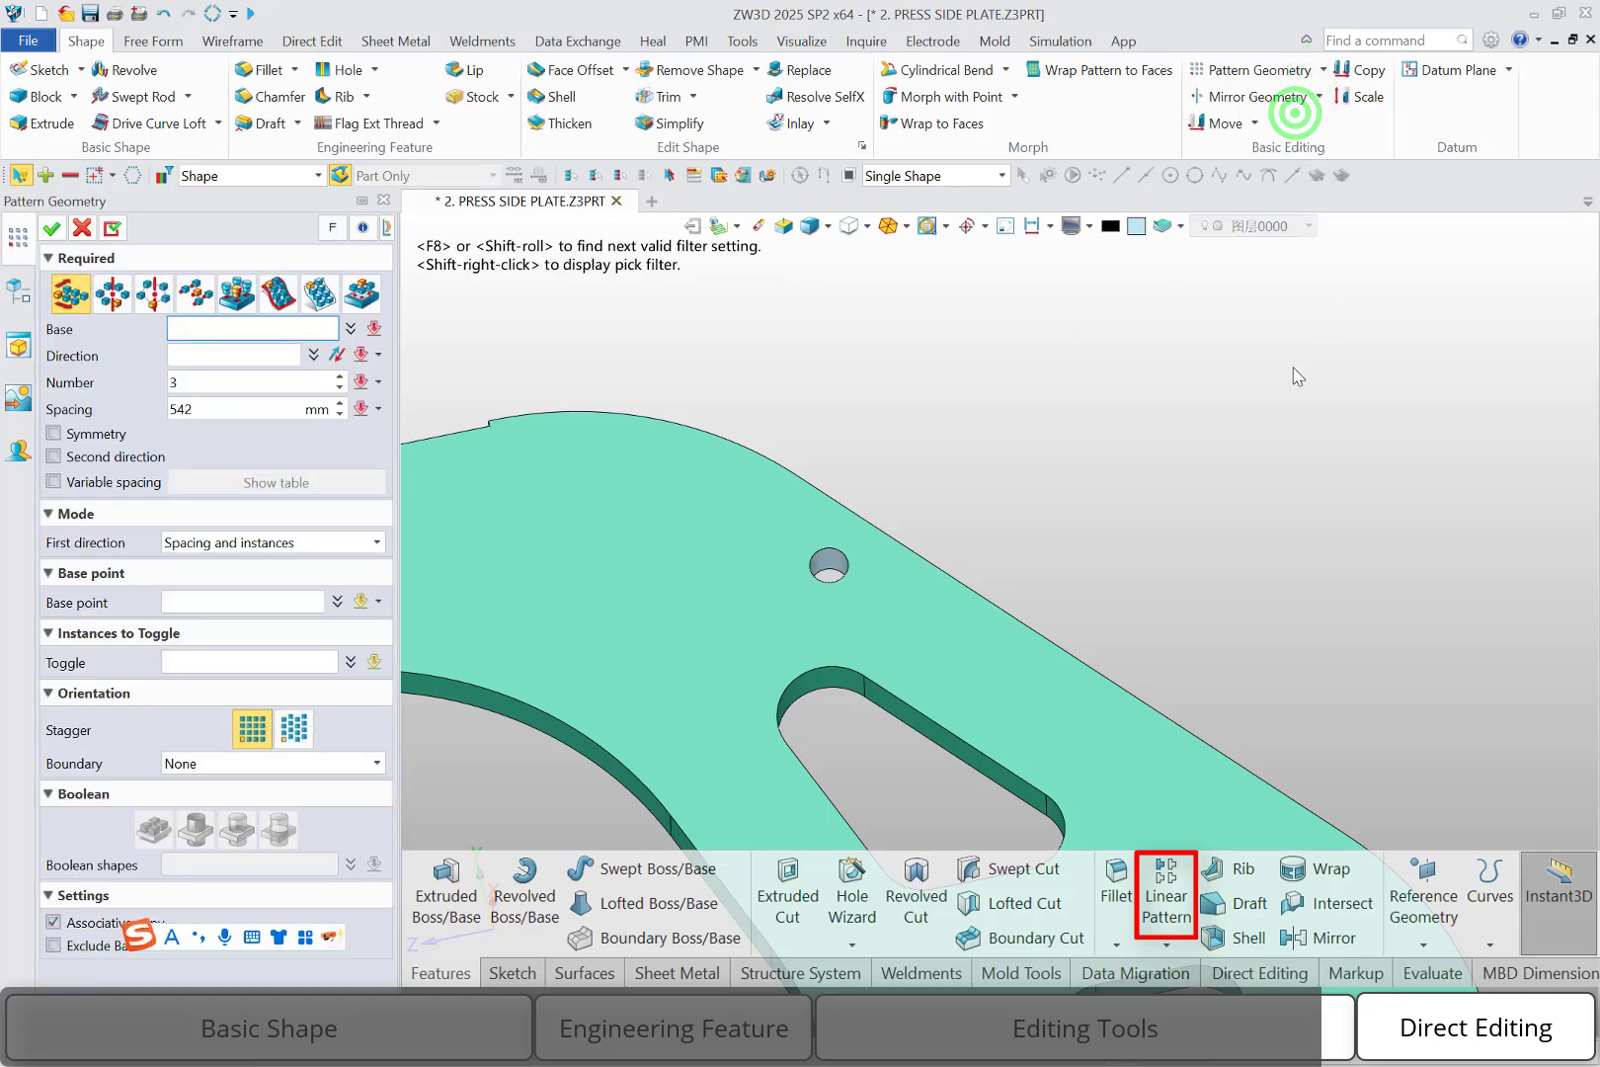
click(818, 565)
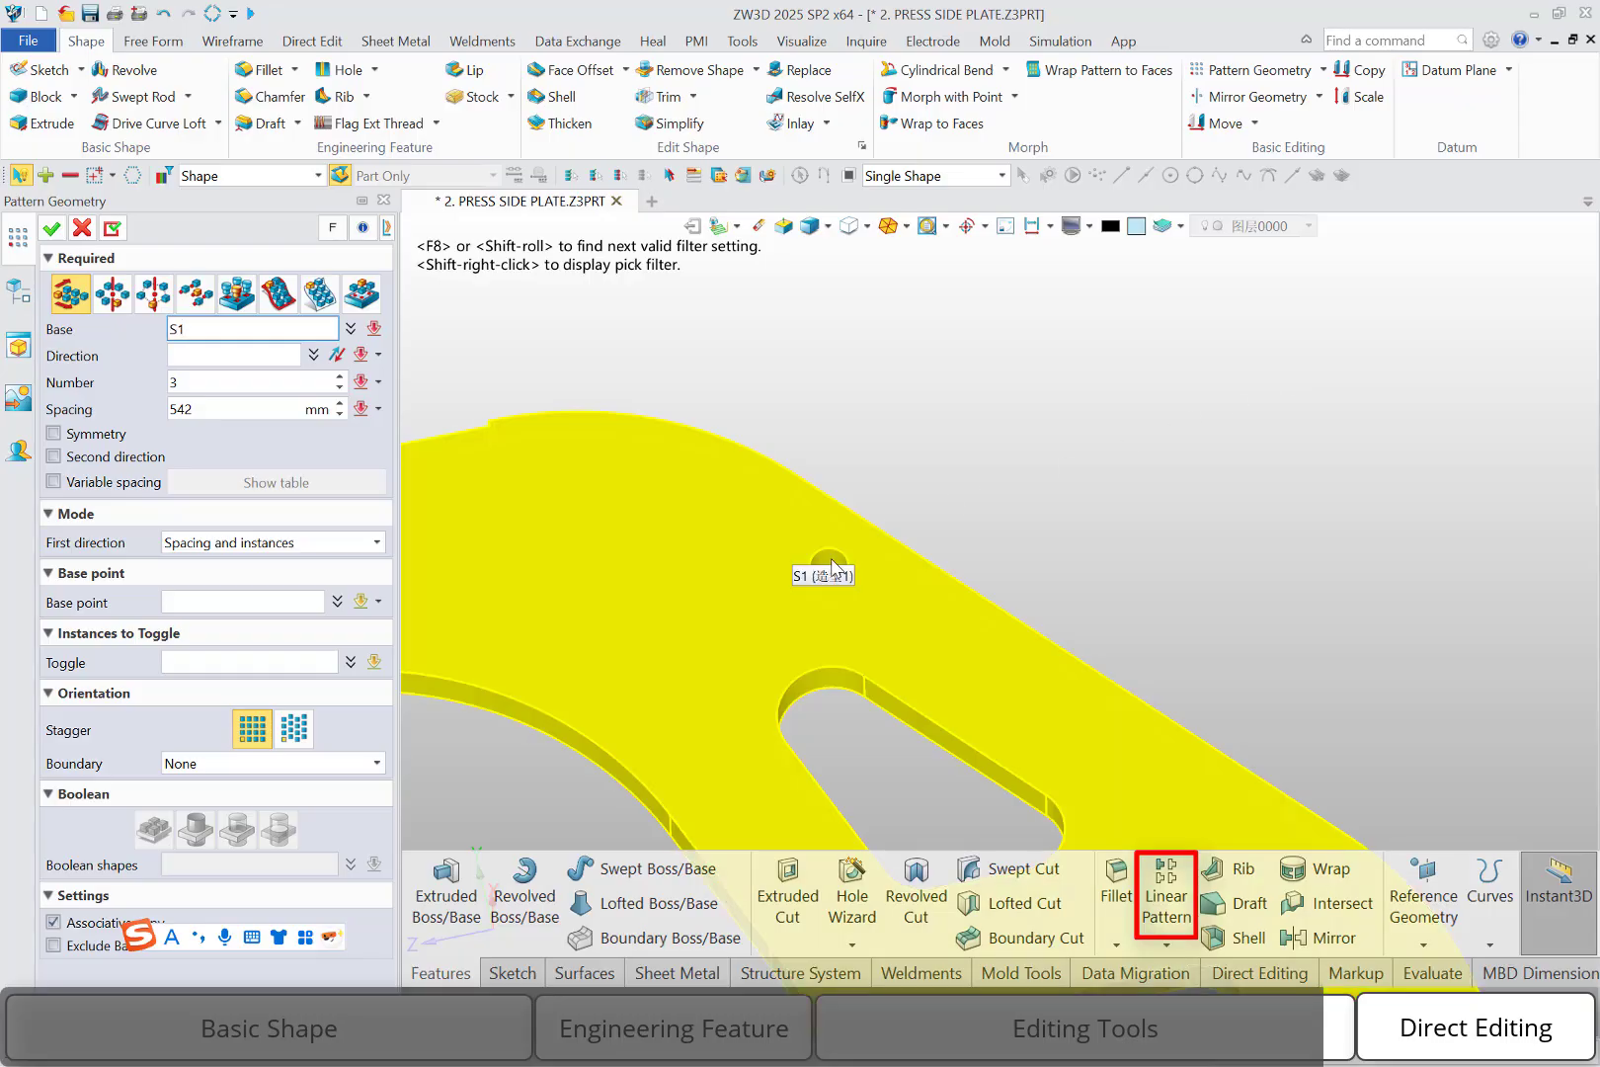
key(Escape)
click(239, 172)
click(226, 195)
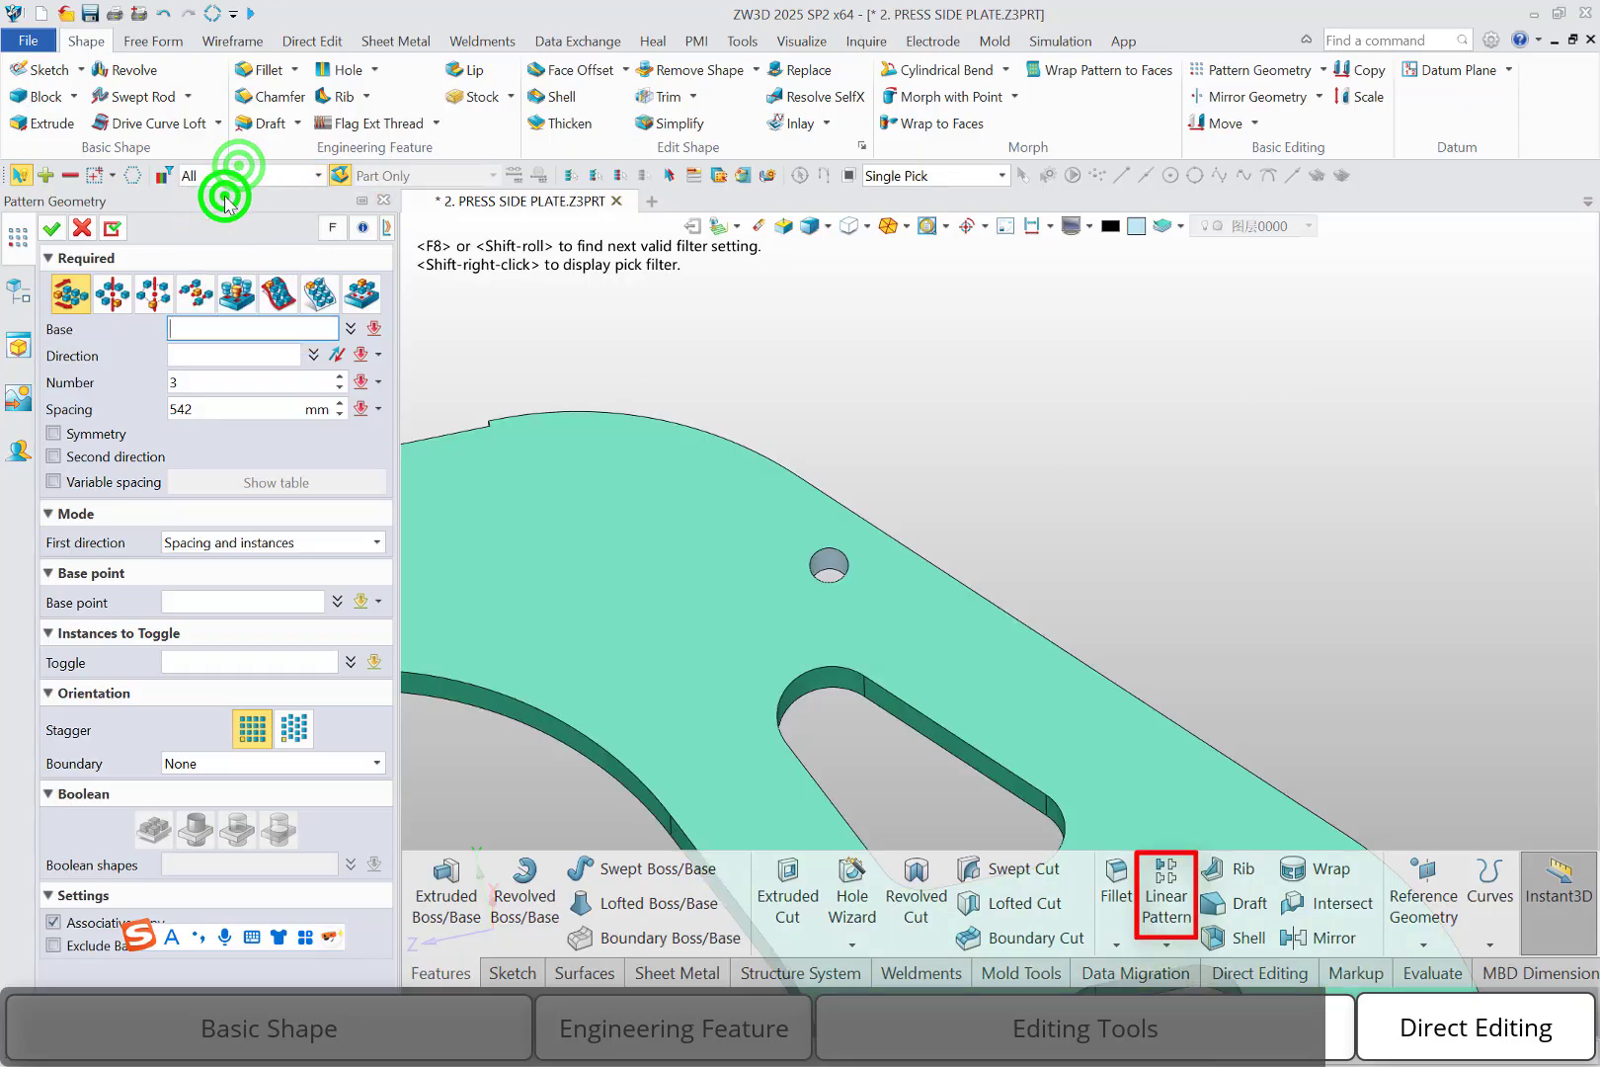
click(835, 563)
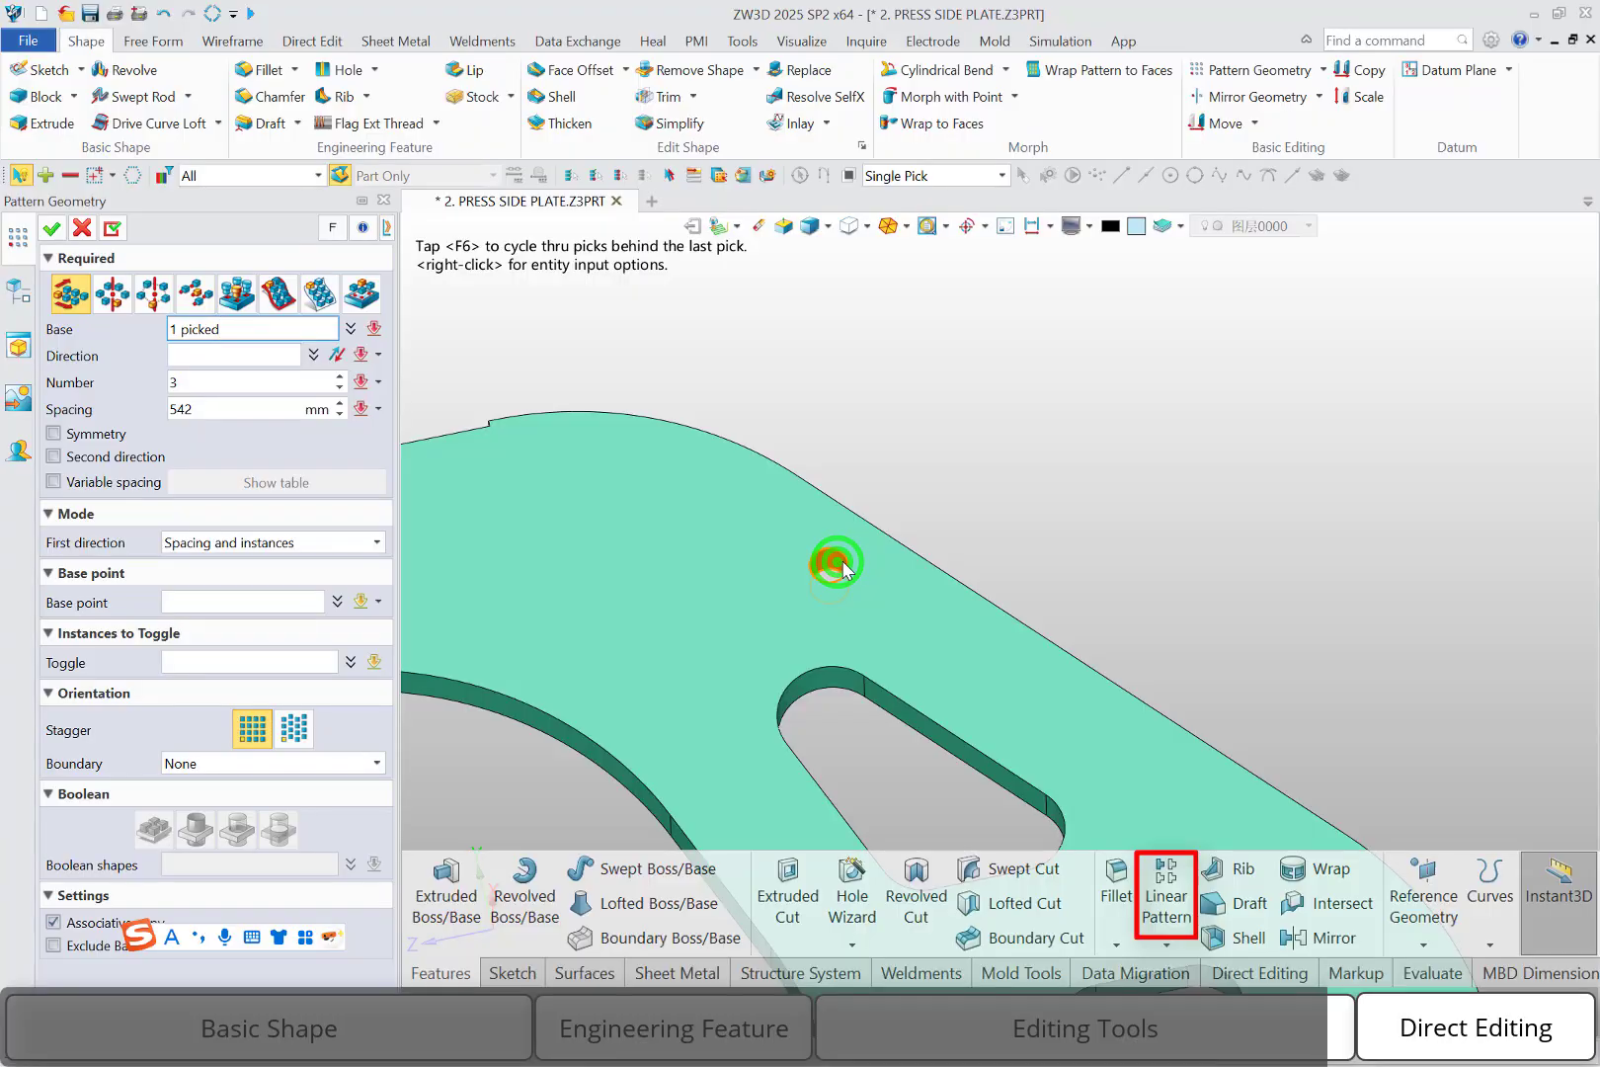
Direct the hole-face pattern along the slanted outer edge, set its spacing to 30 mm with 3 instances, and create it.
click(262, 353)
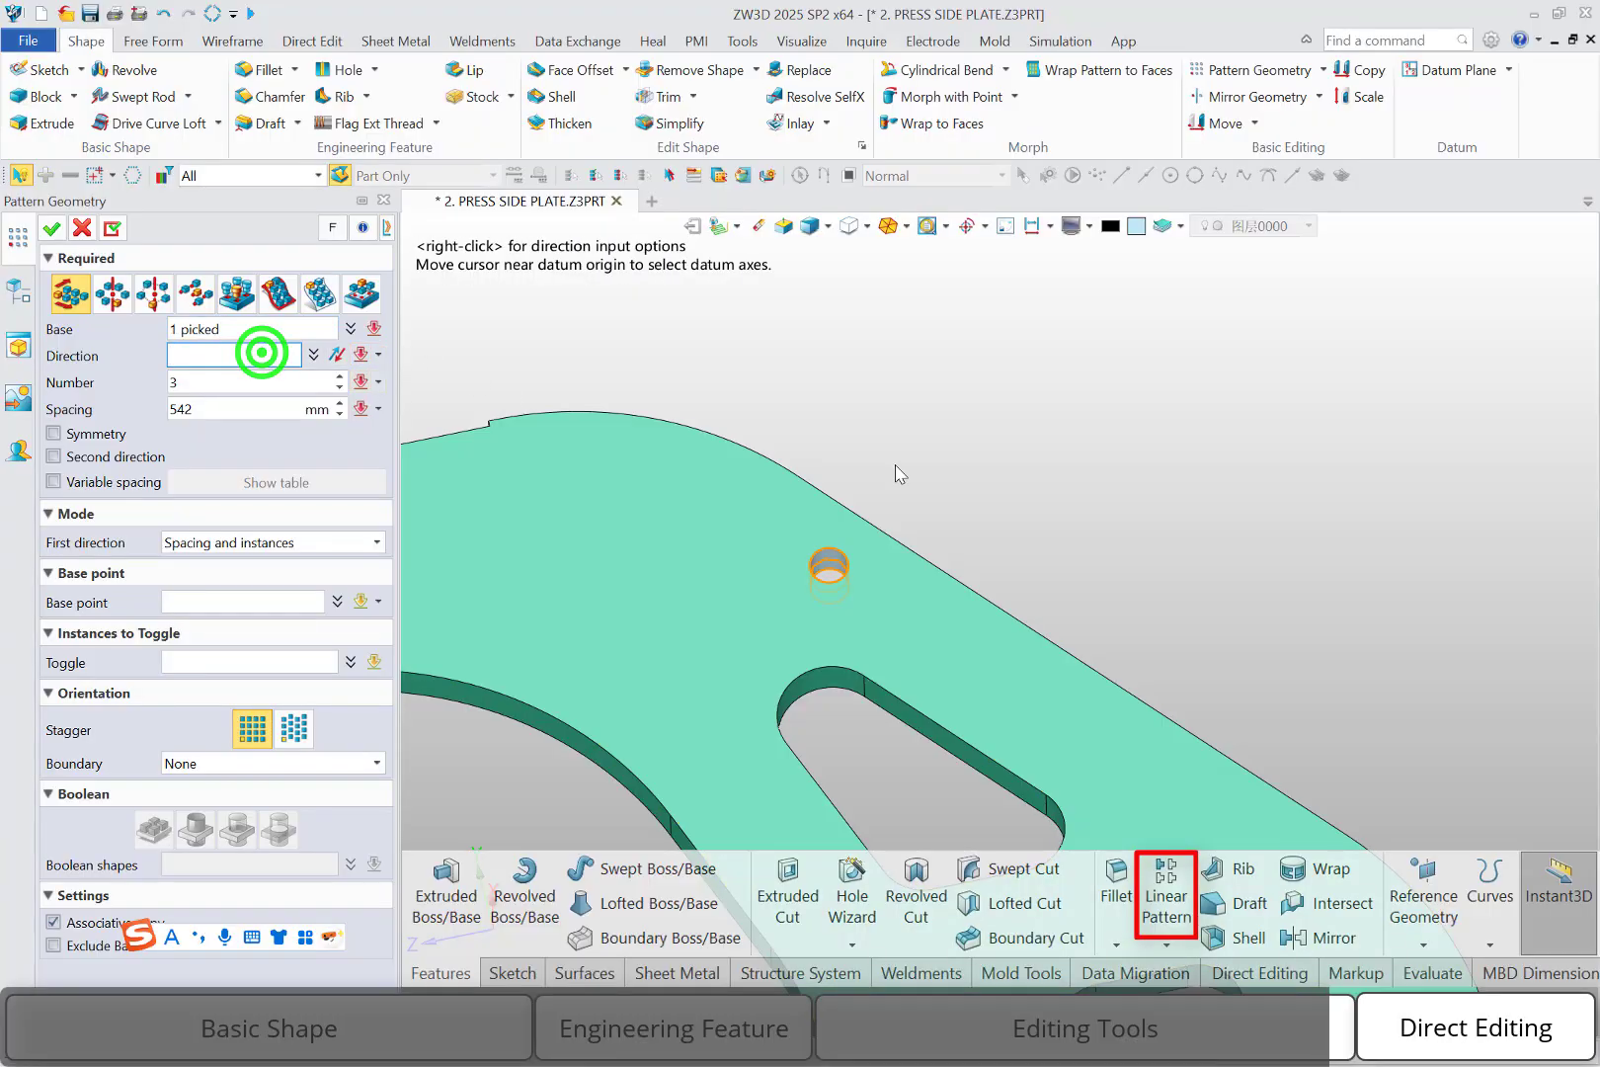
click(851, 514)
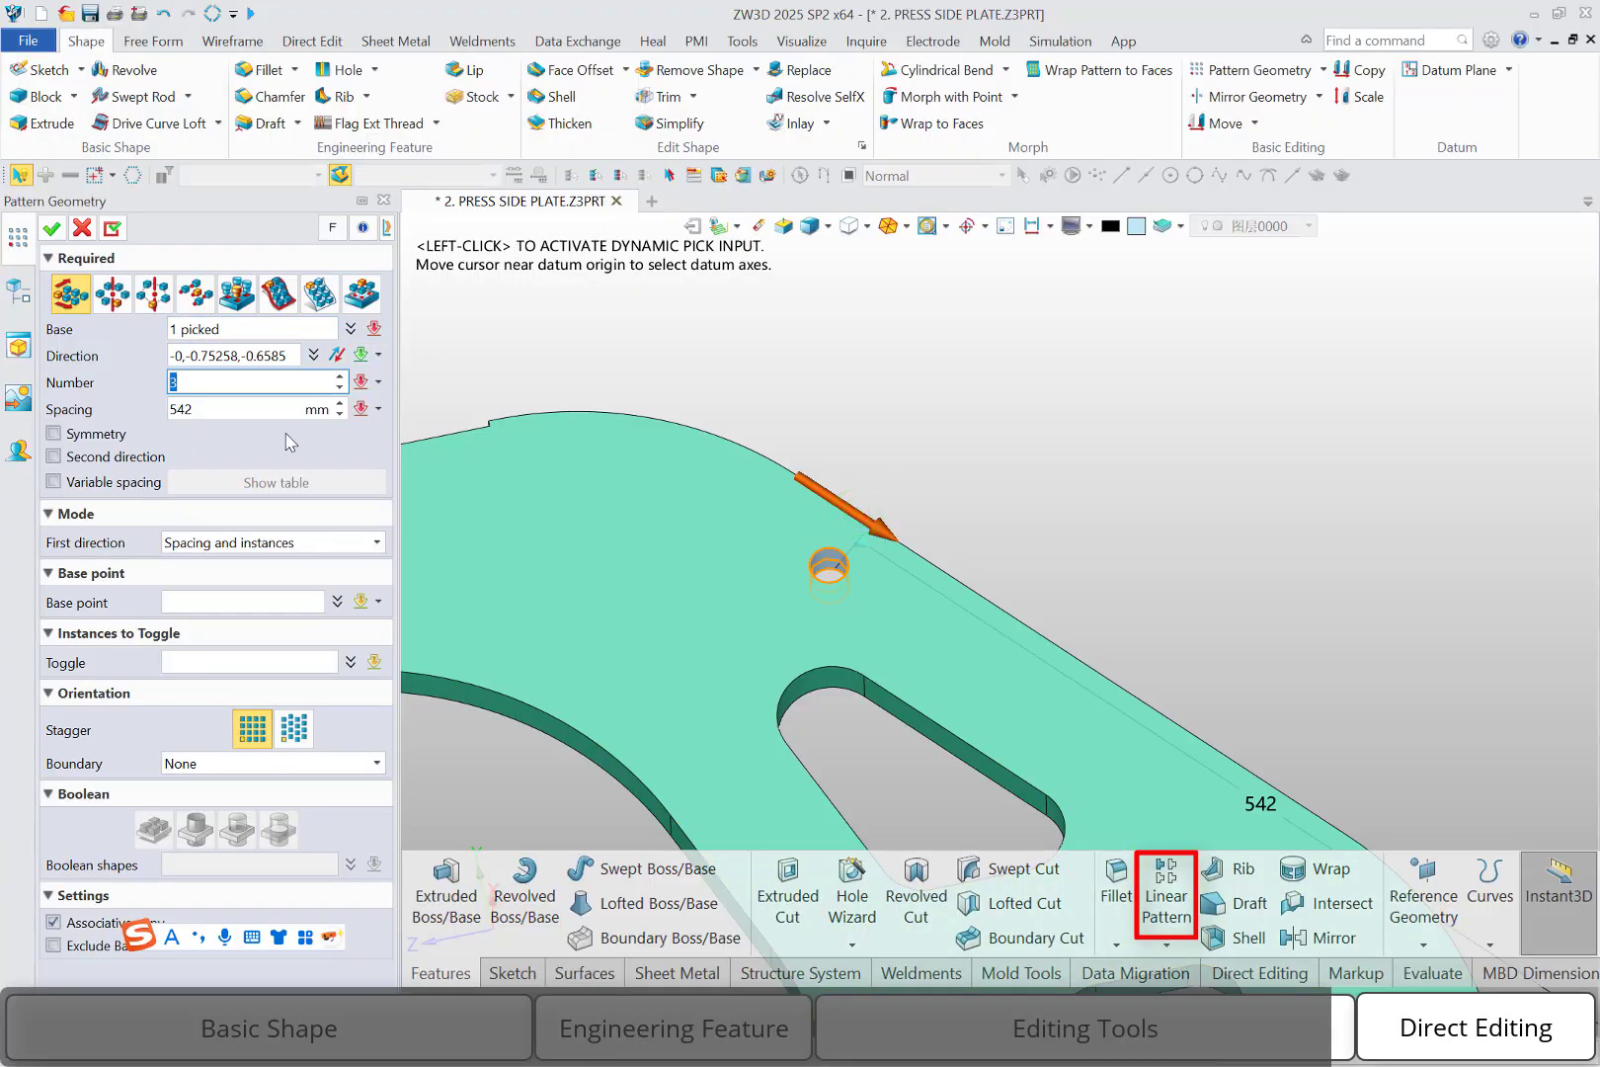
click(209, 405)
text(3)
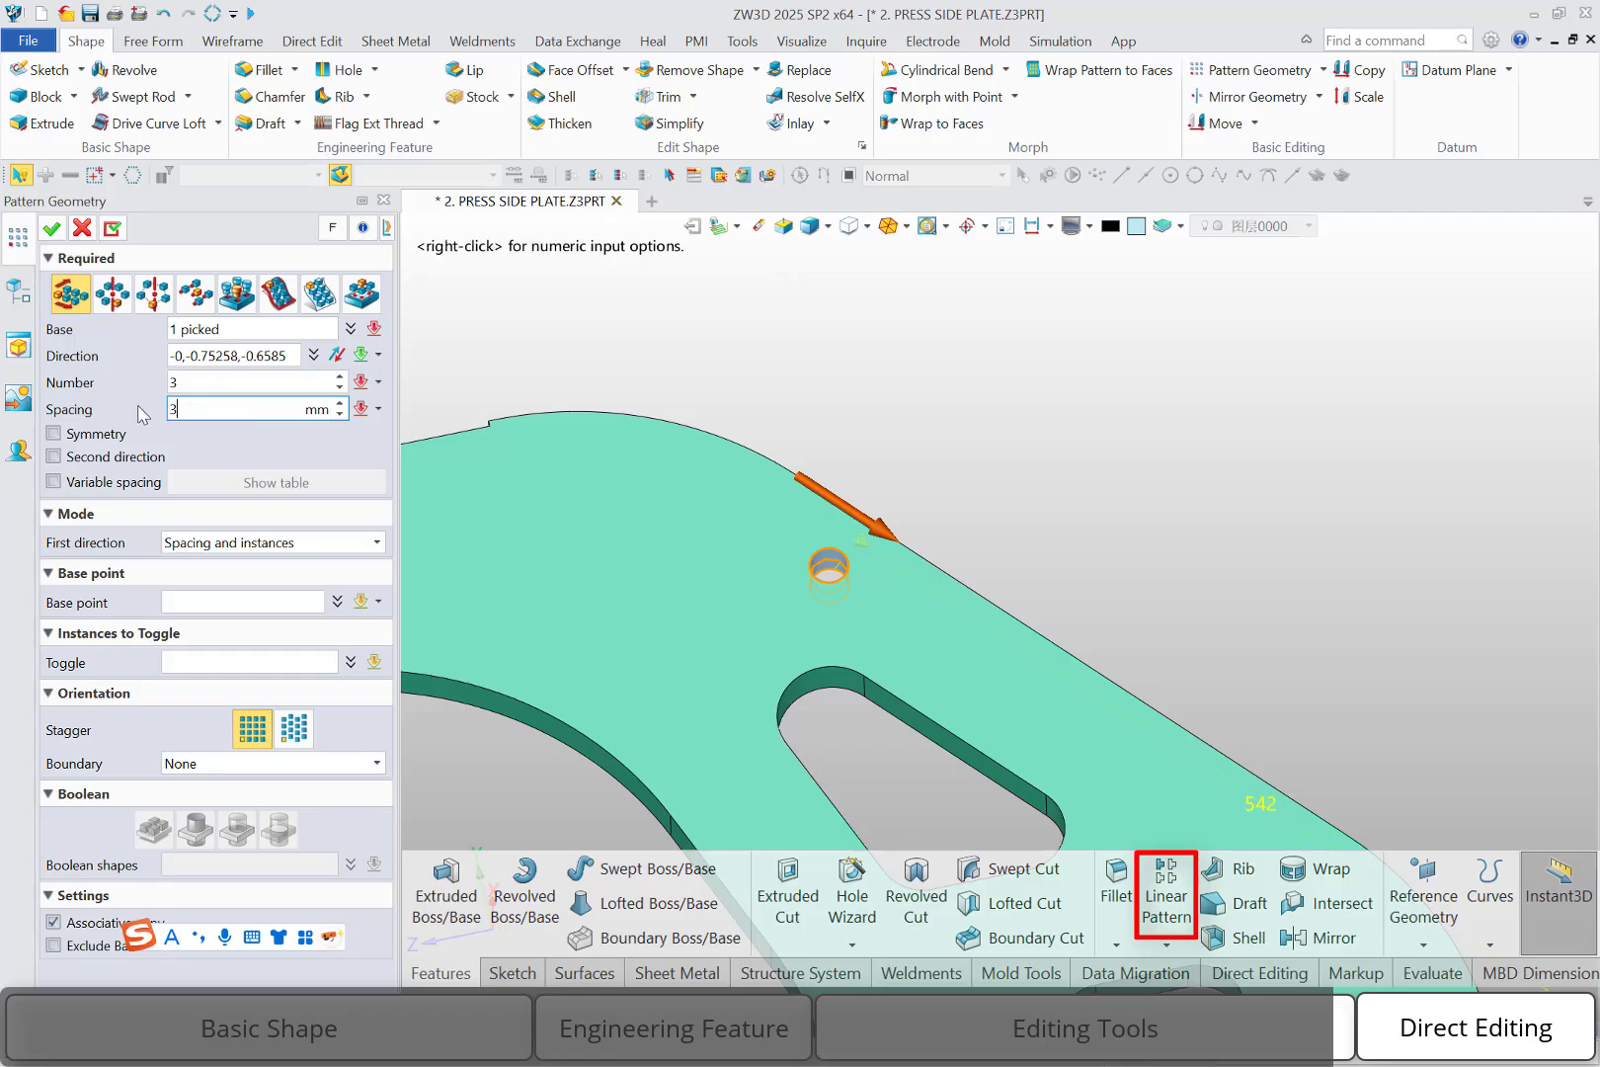
text(0)
key(Return)
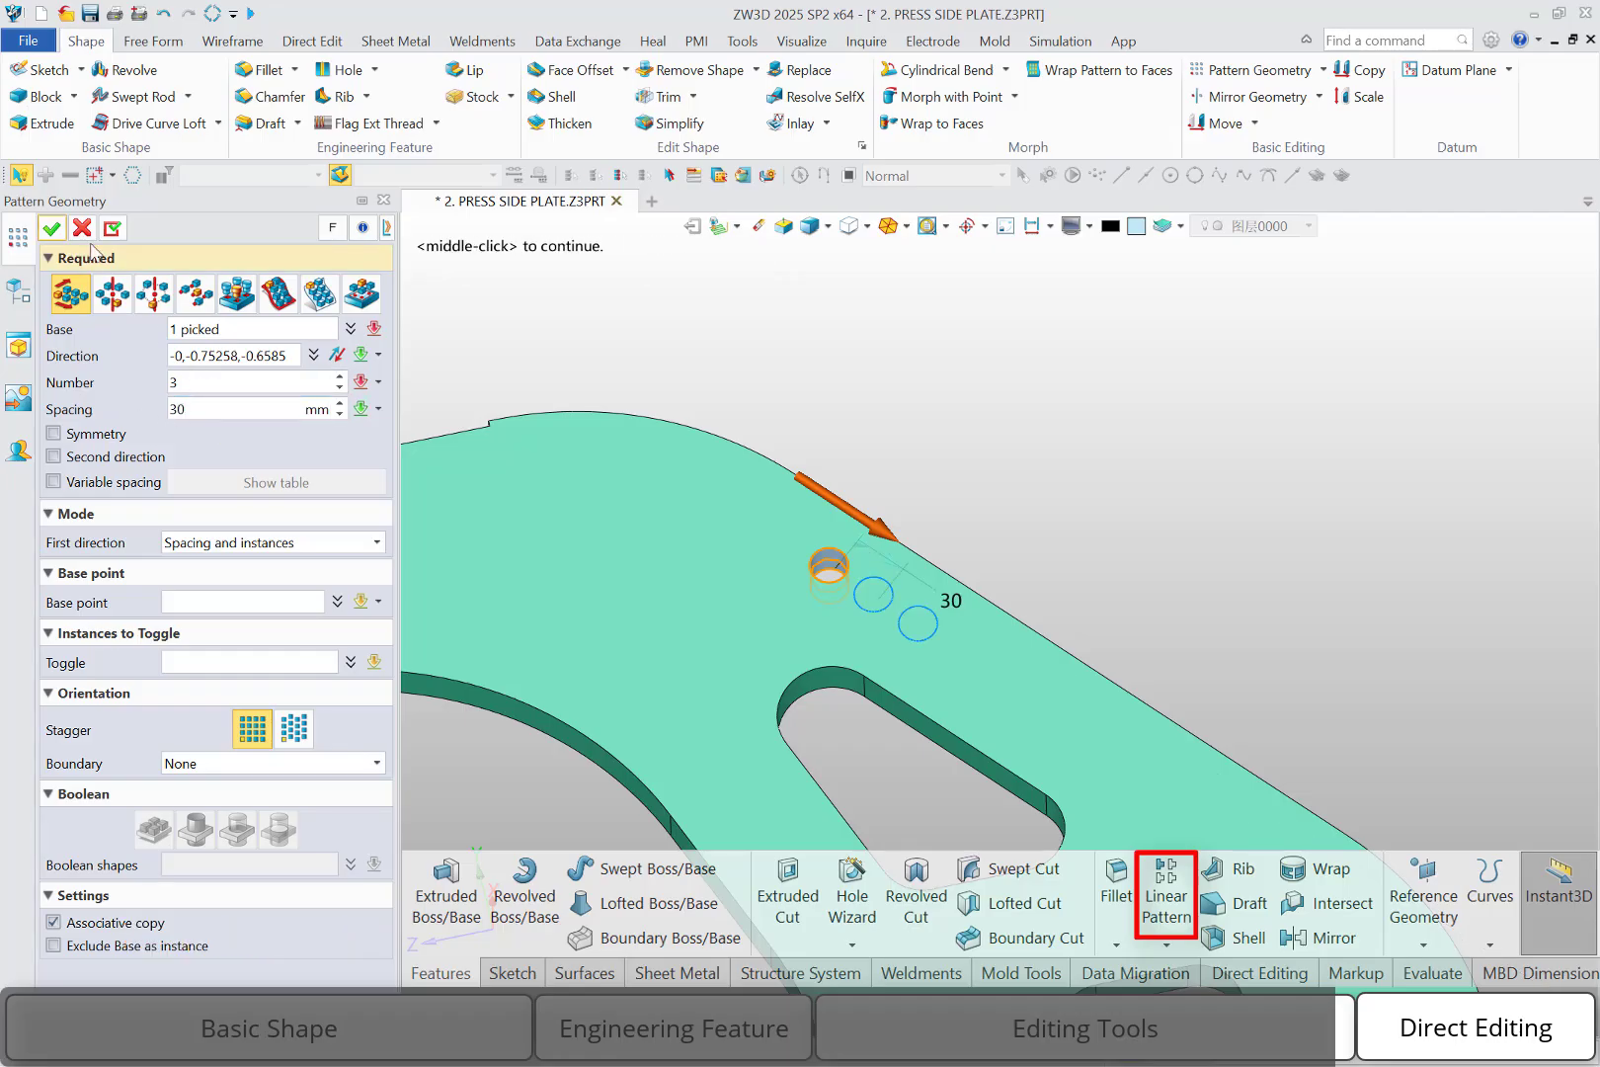
click(52, 228)
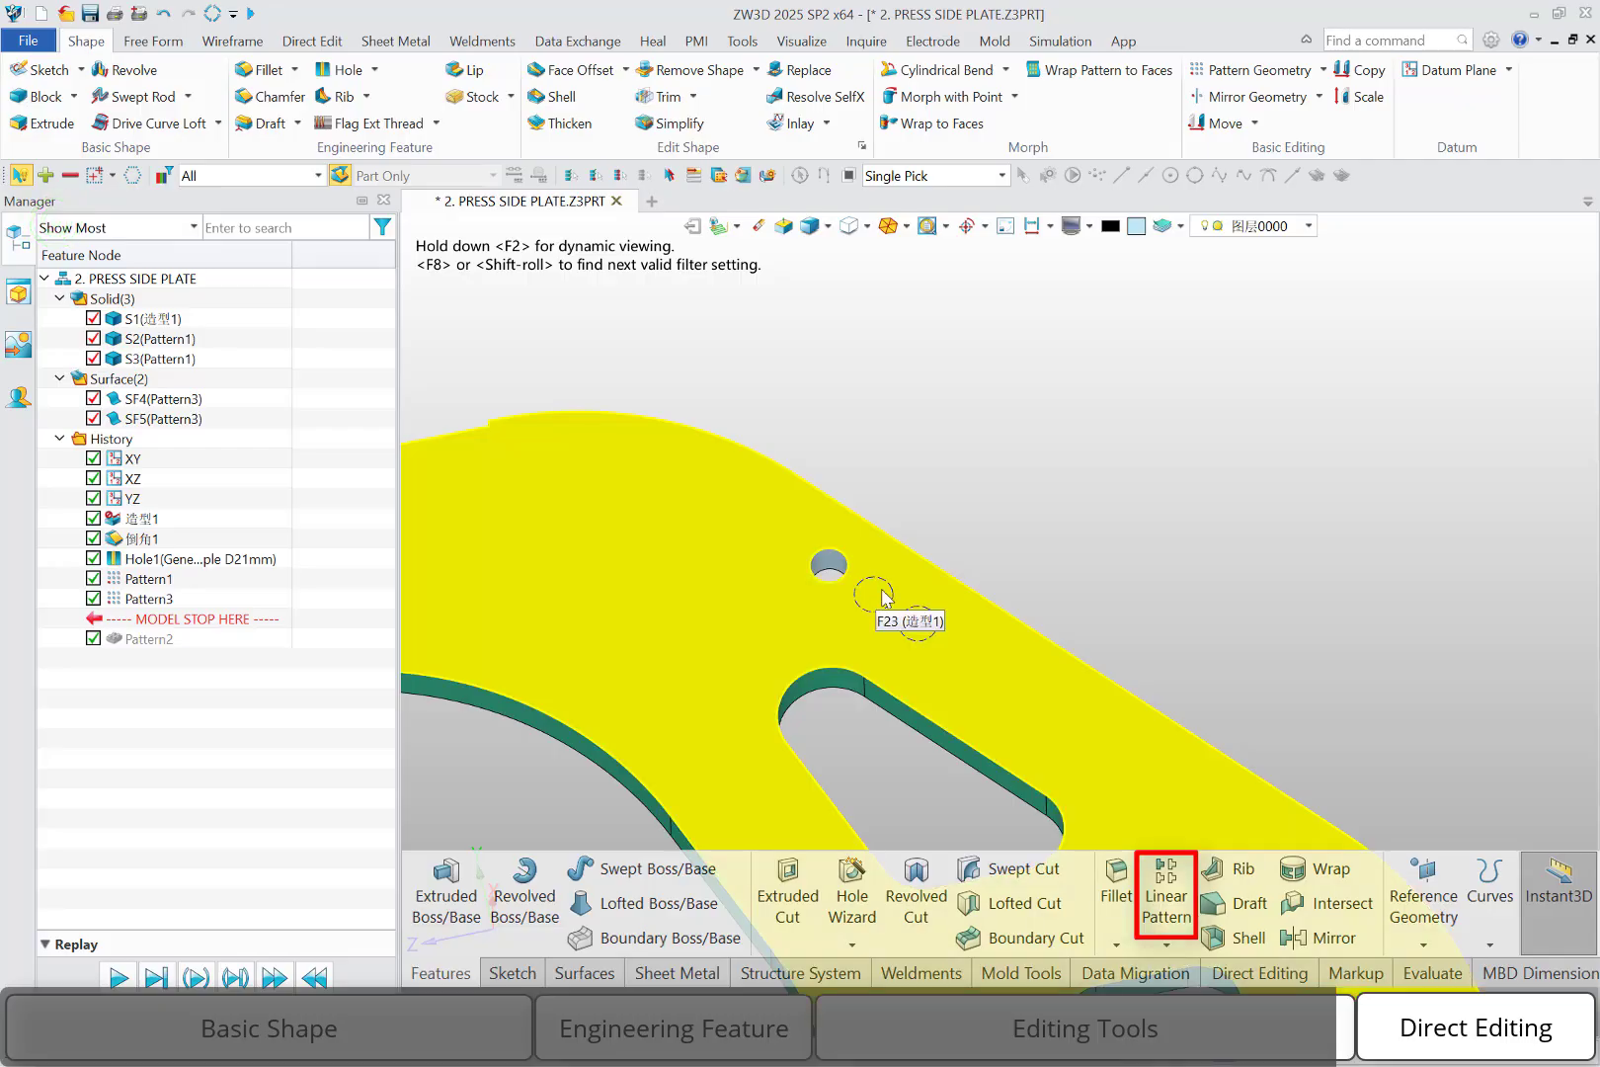
Highlight each of the two Pattern3 surfaces to examine what patterning the hole's face produced in the plate.
click(175, 393)
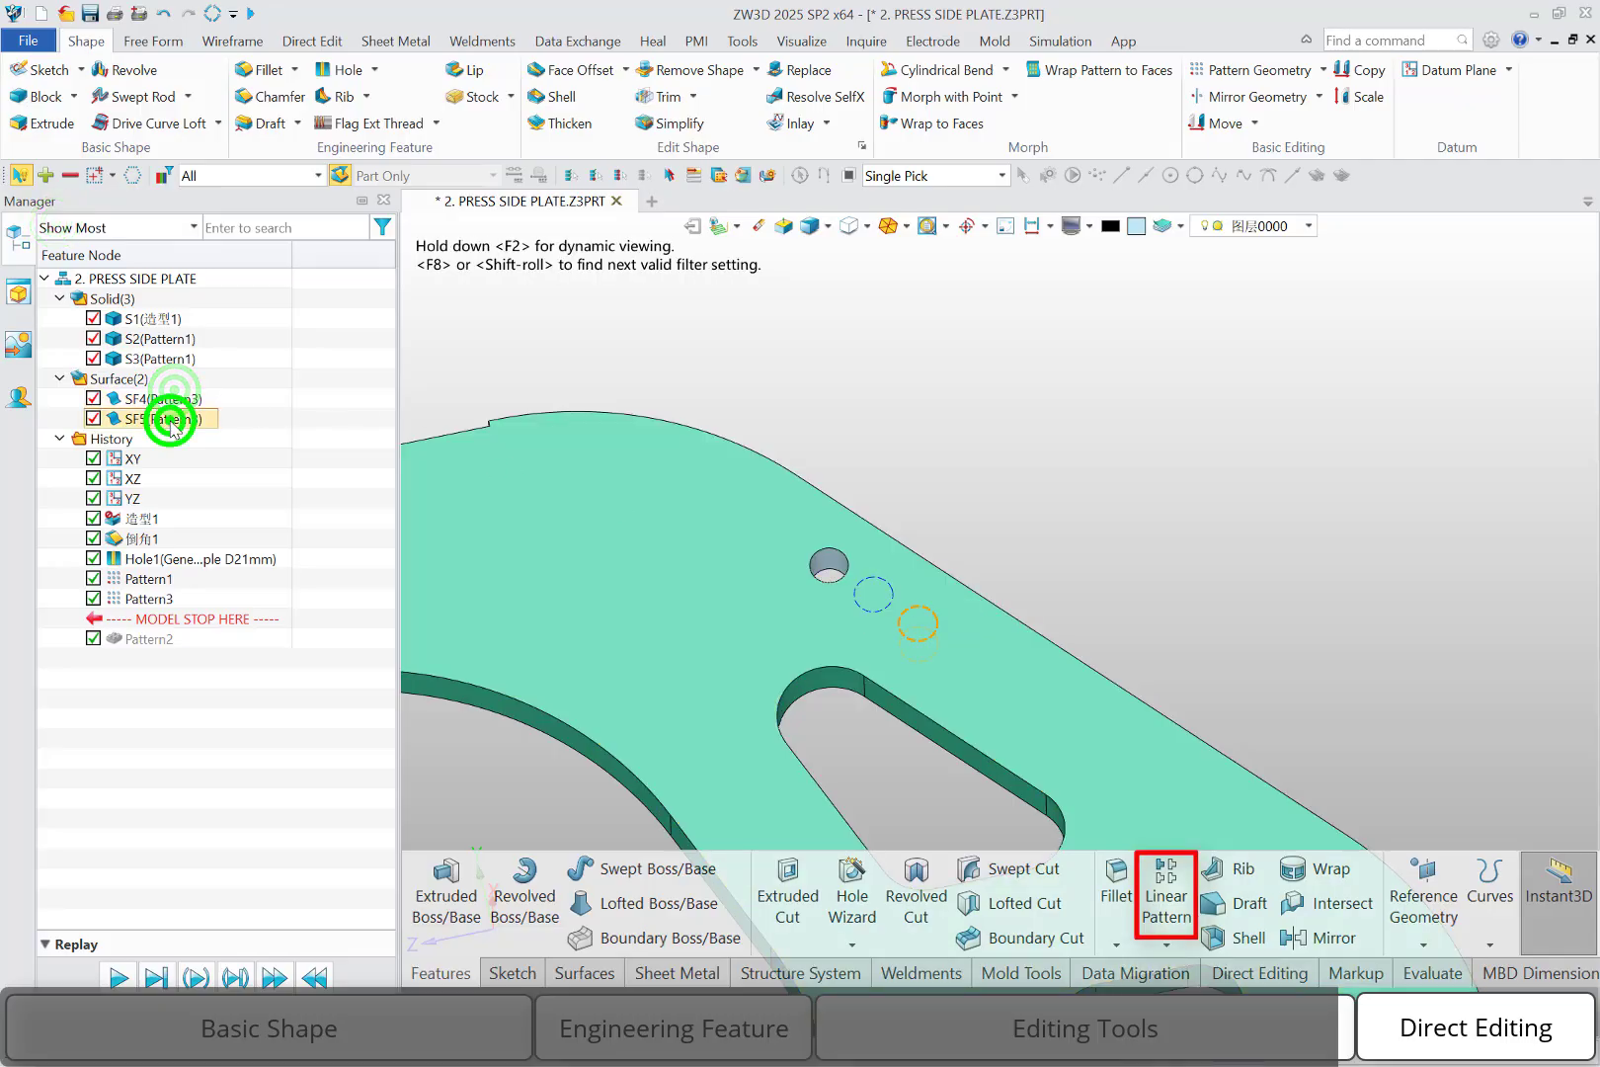
click(169, 401)
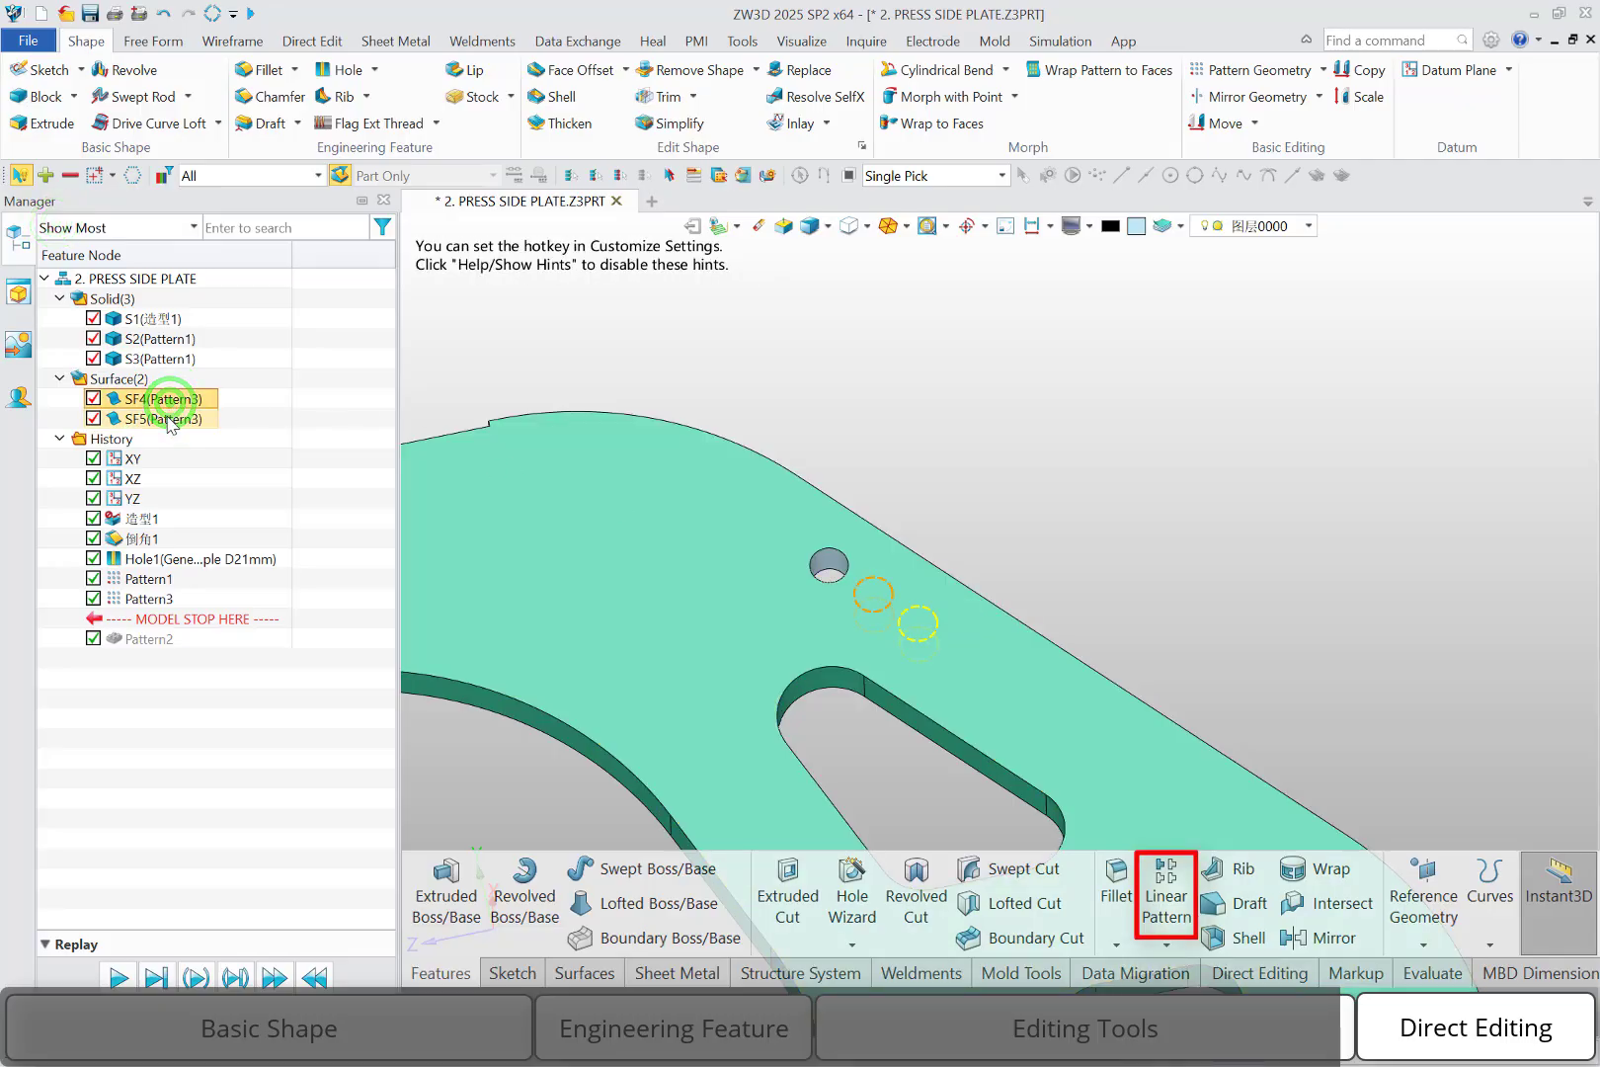
click(170, 418)
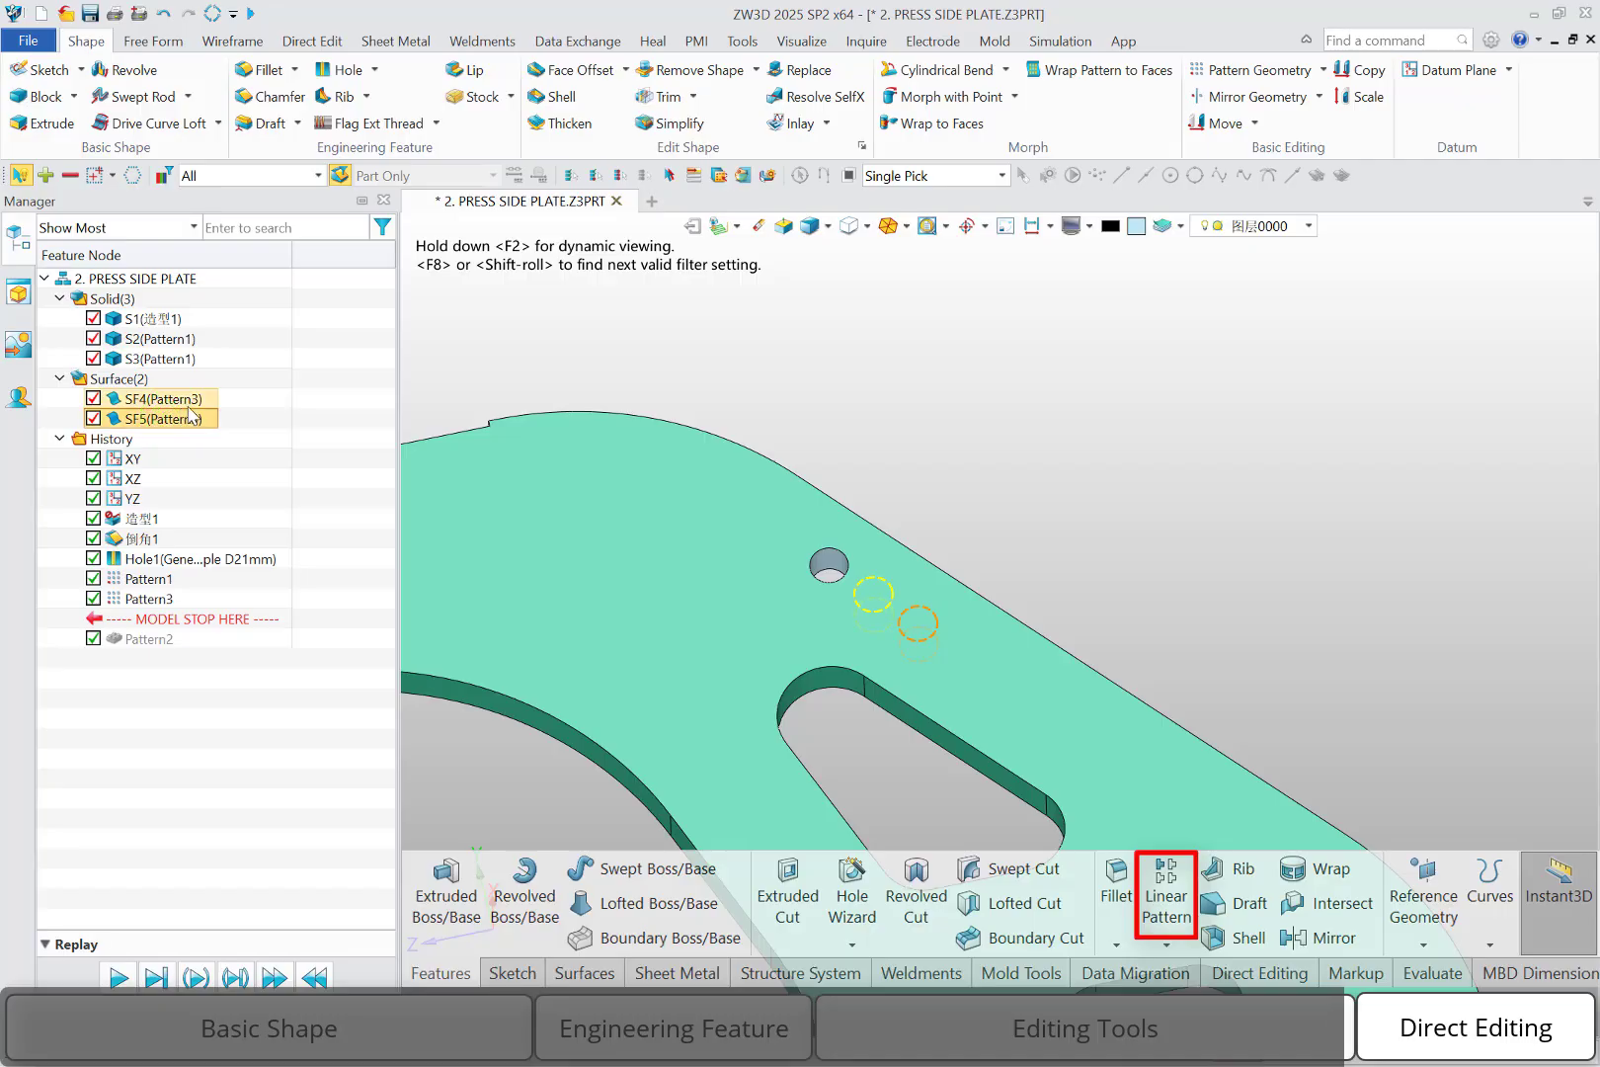
click(1228, 406)
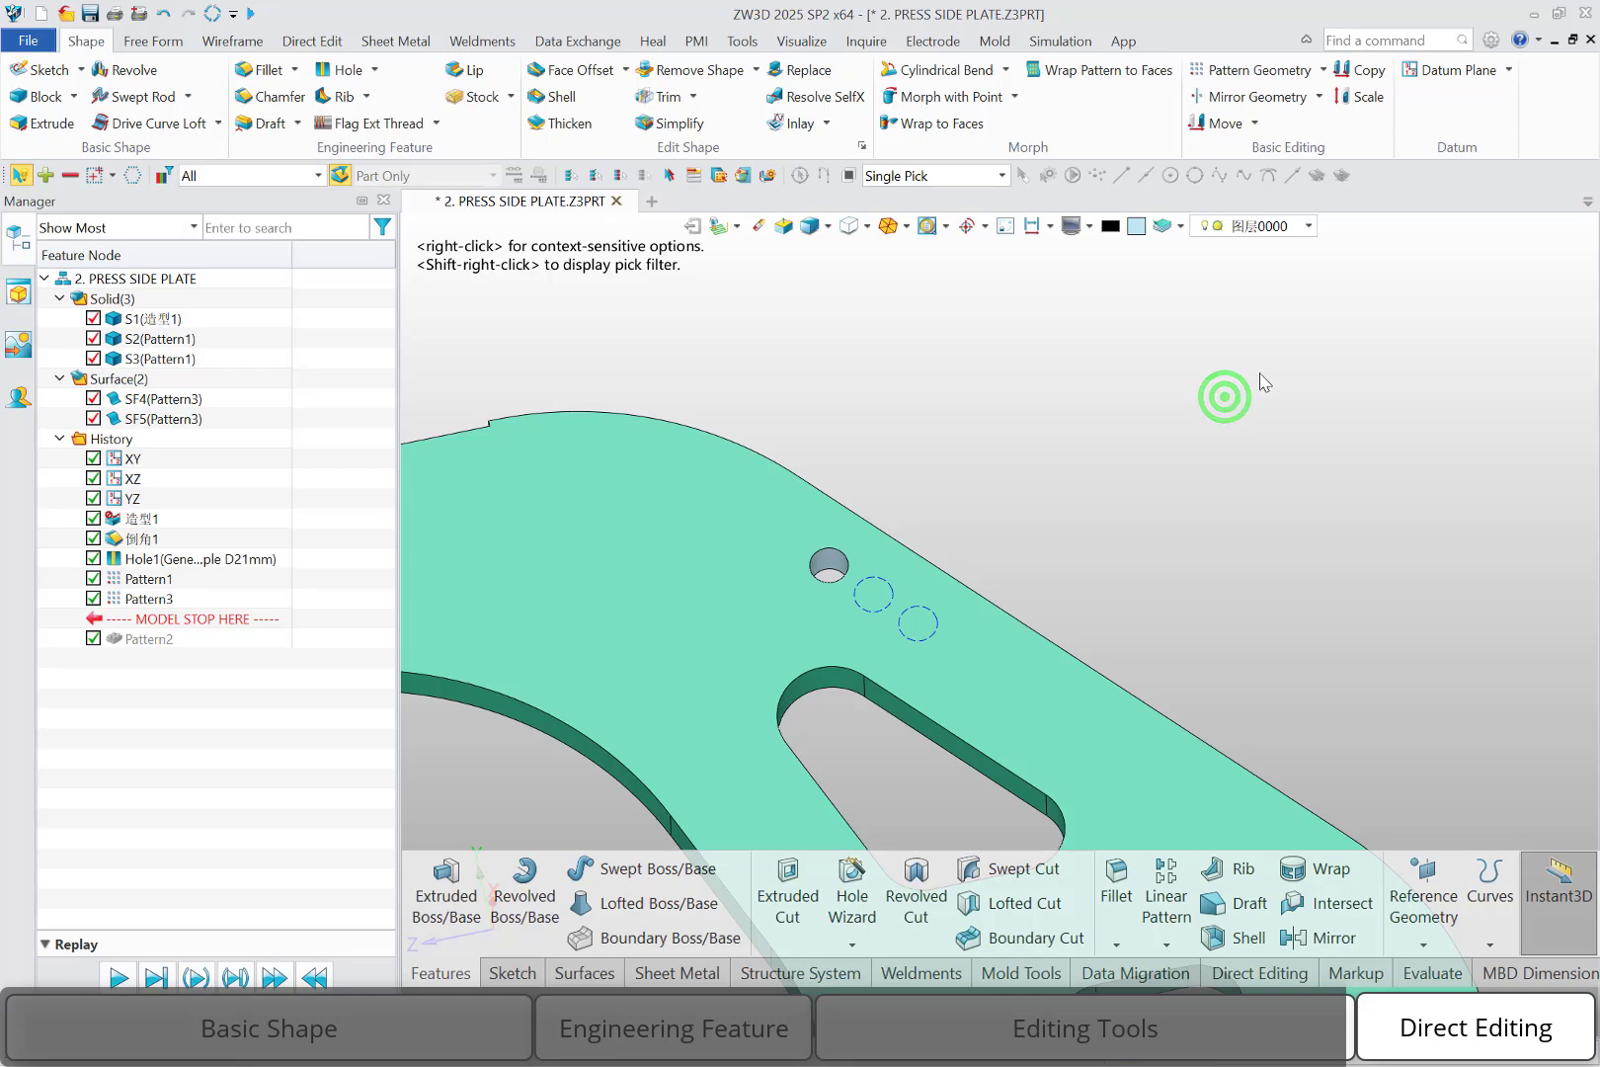
click(1322, 97)
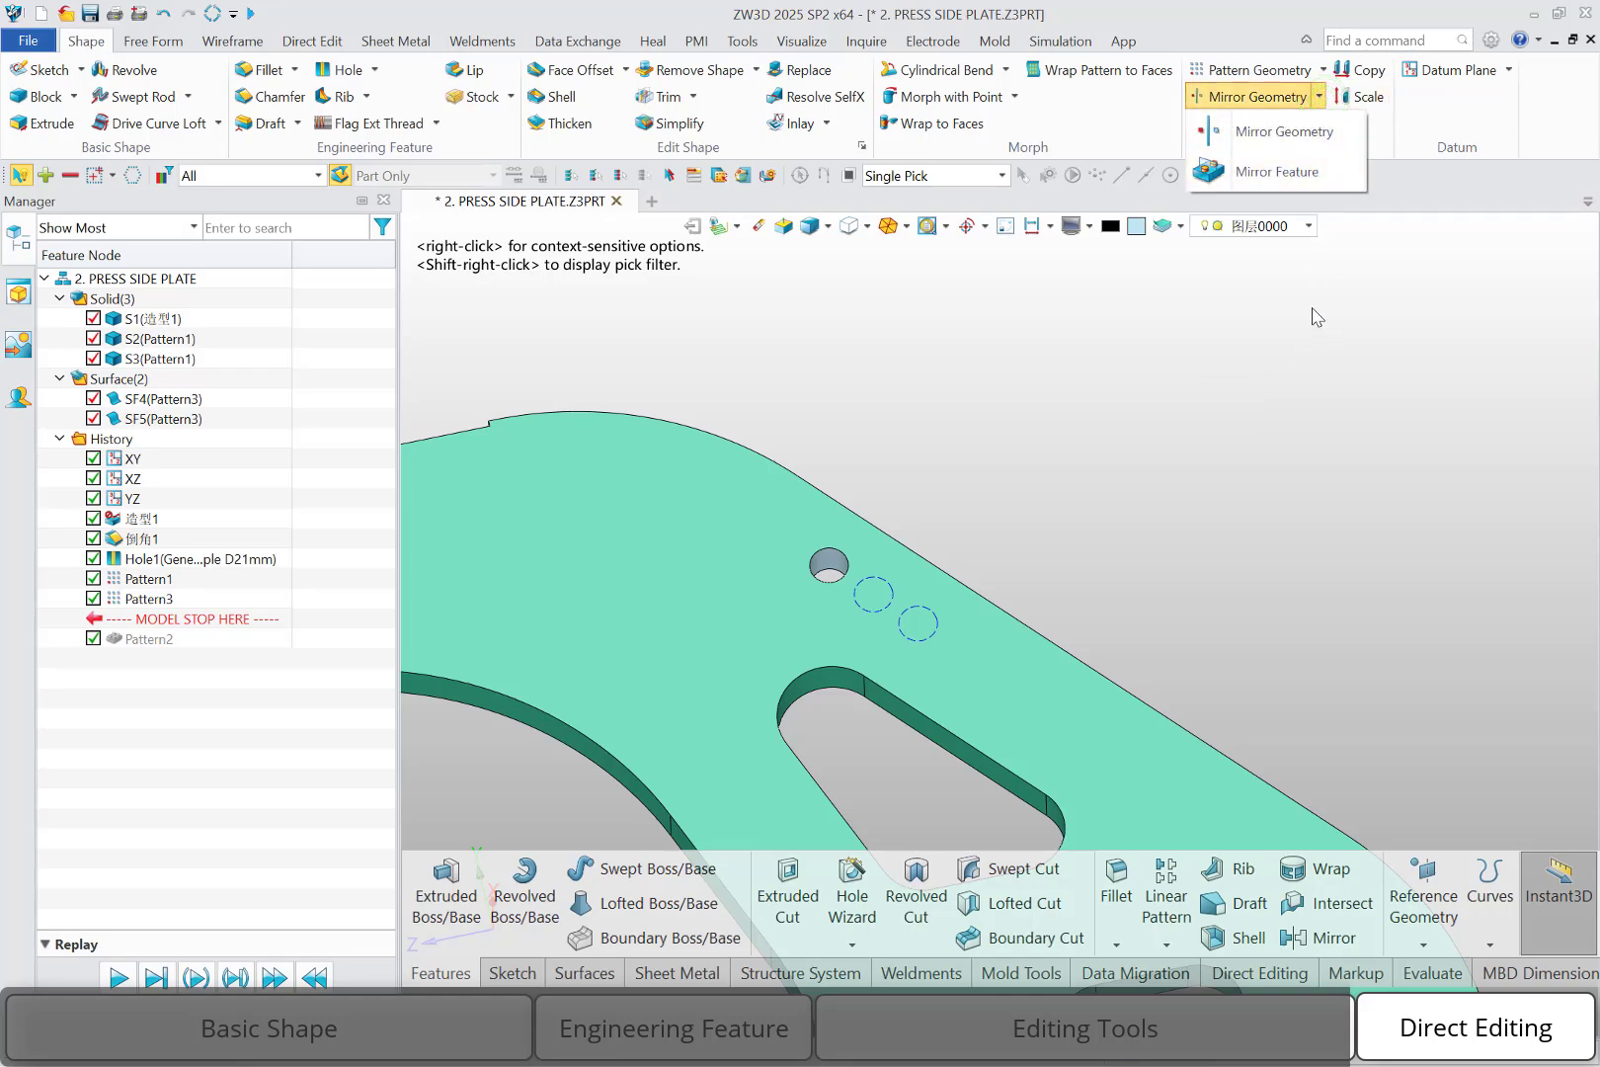
click(1280, 348)
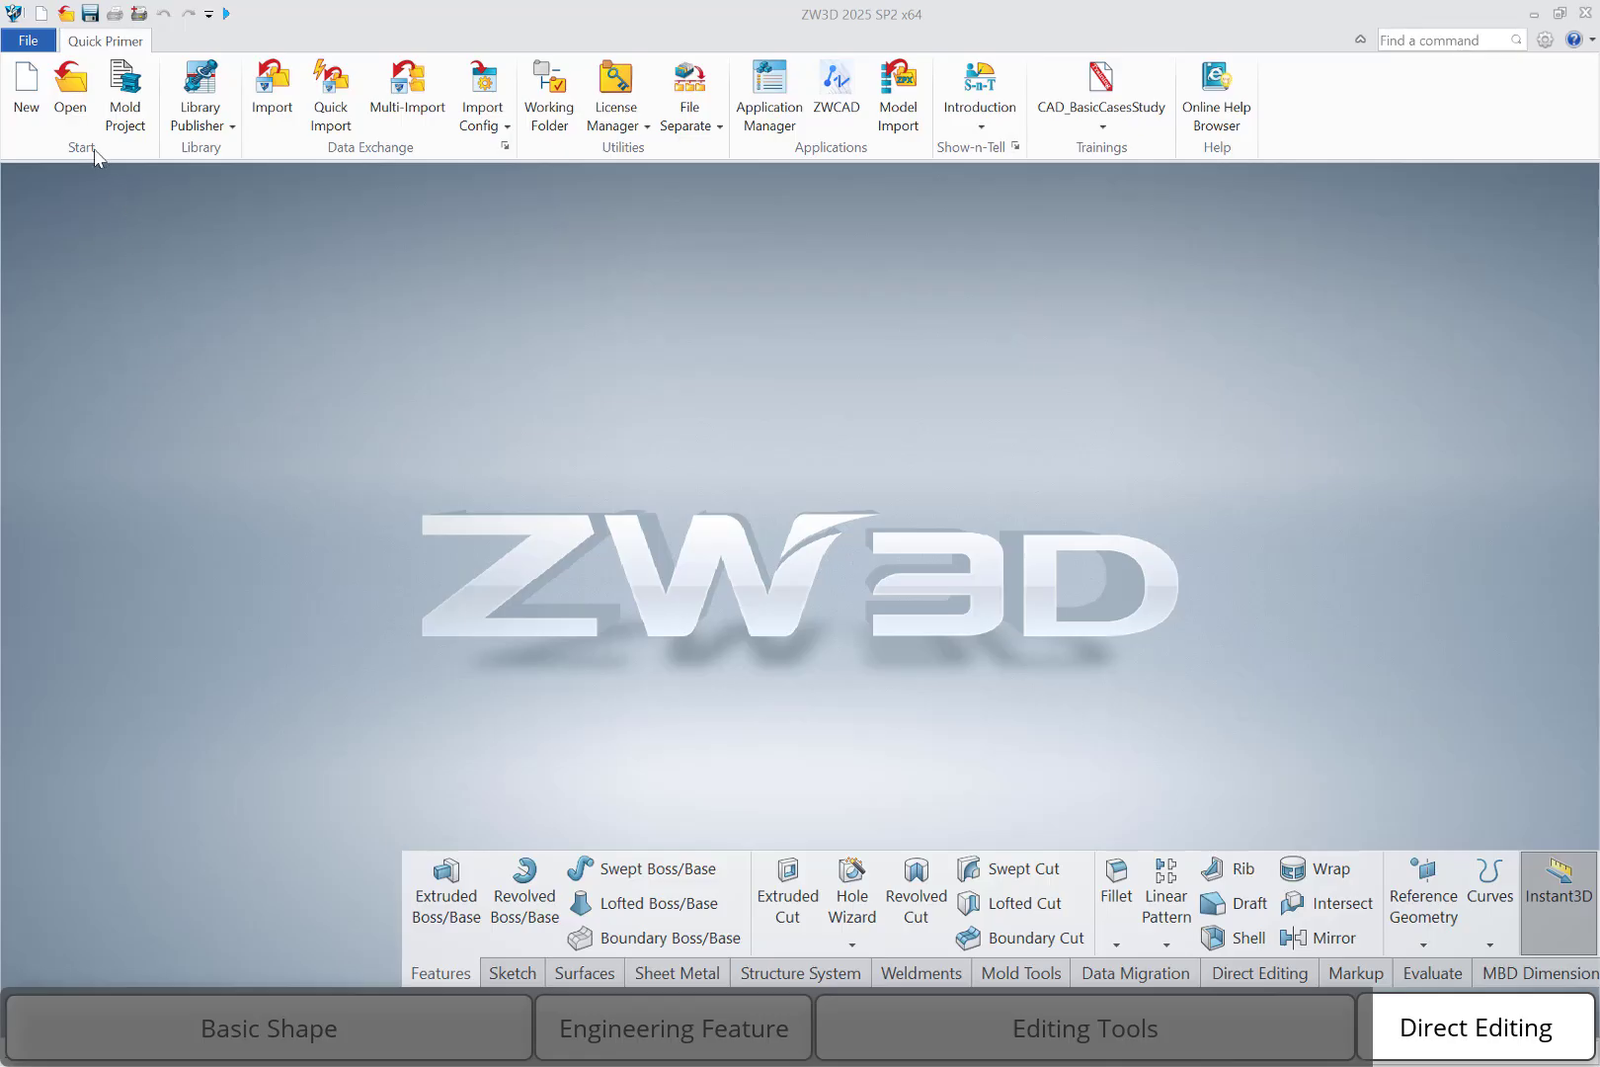
Open Stevo-Direct Edit.stp from the Chapter 03 folder.
click(70, 89)
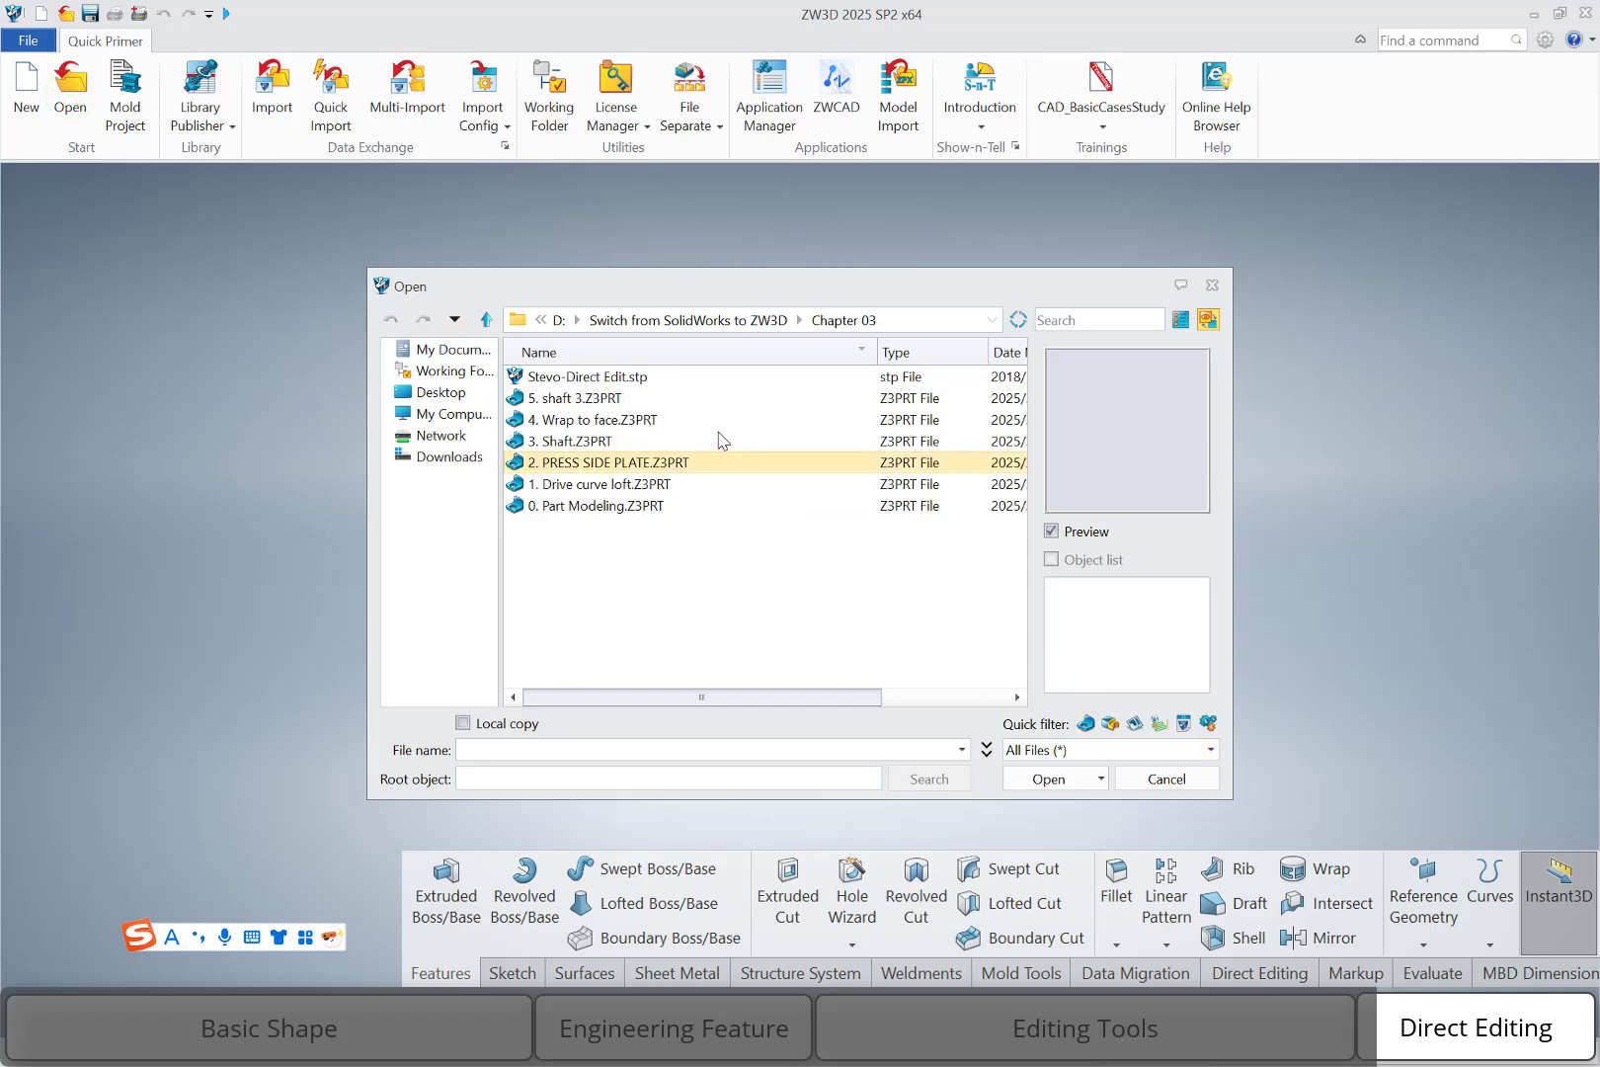
double_click(634, 376)
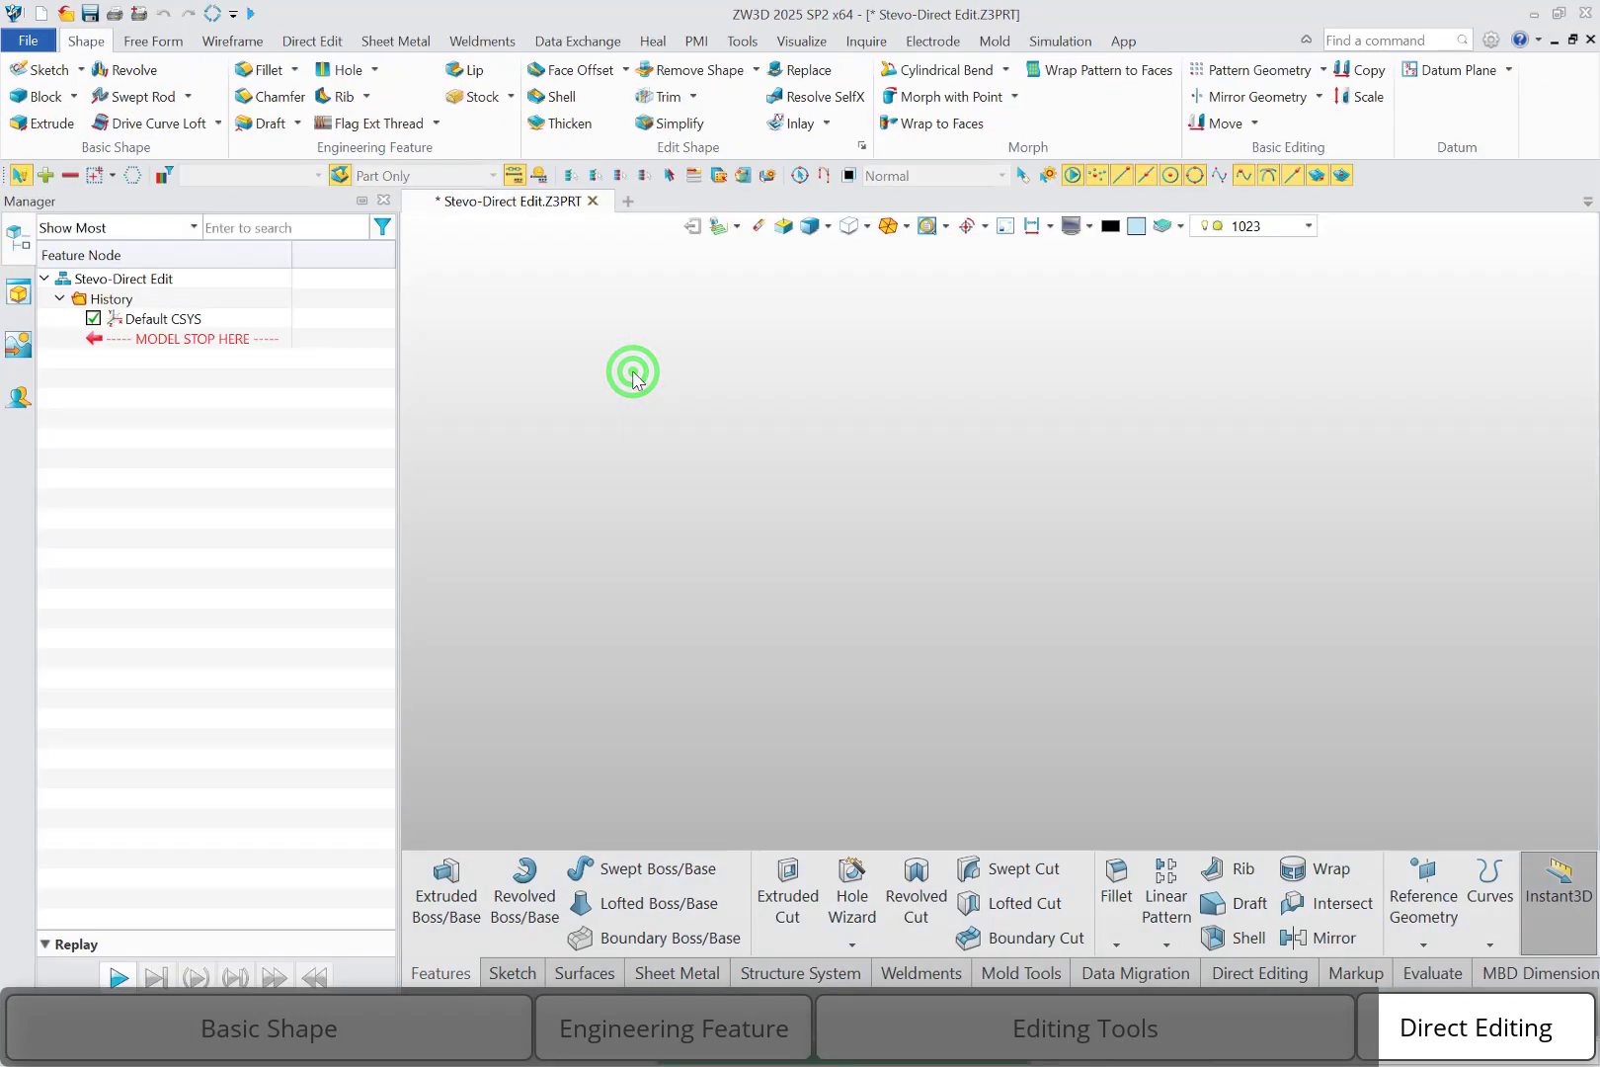
right_drag(634, 372, 612, 440)
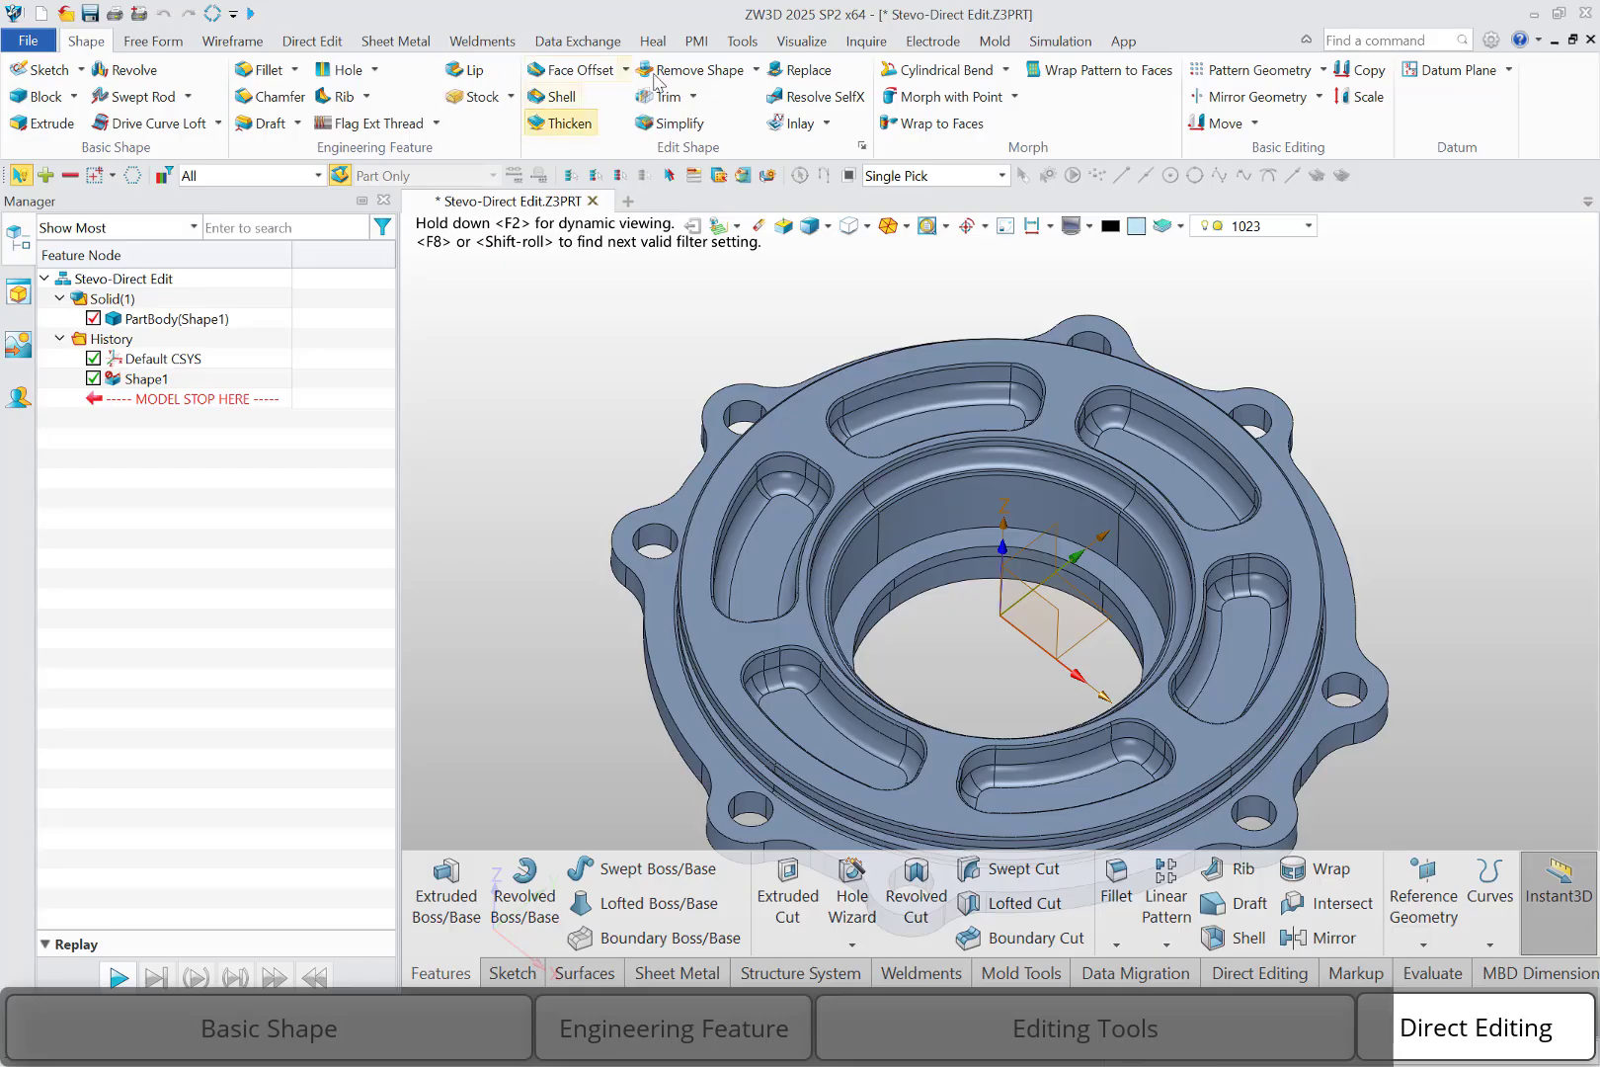
Start an Extrude and sketch a 55.5 mm radius circle centred on the origin, on the flange's upper face, as its profile.
click(866, 42)
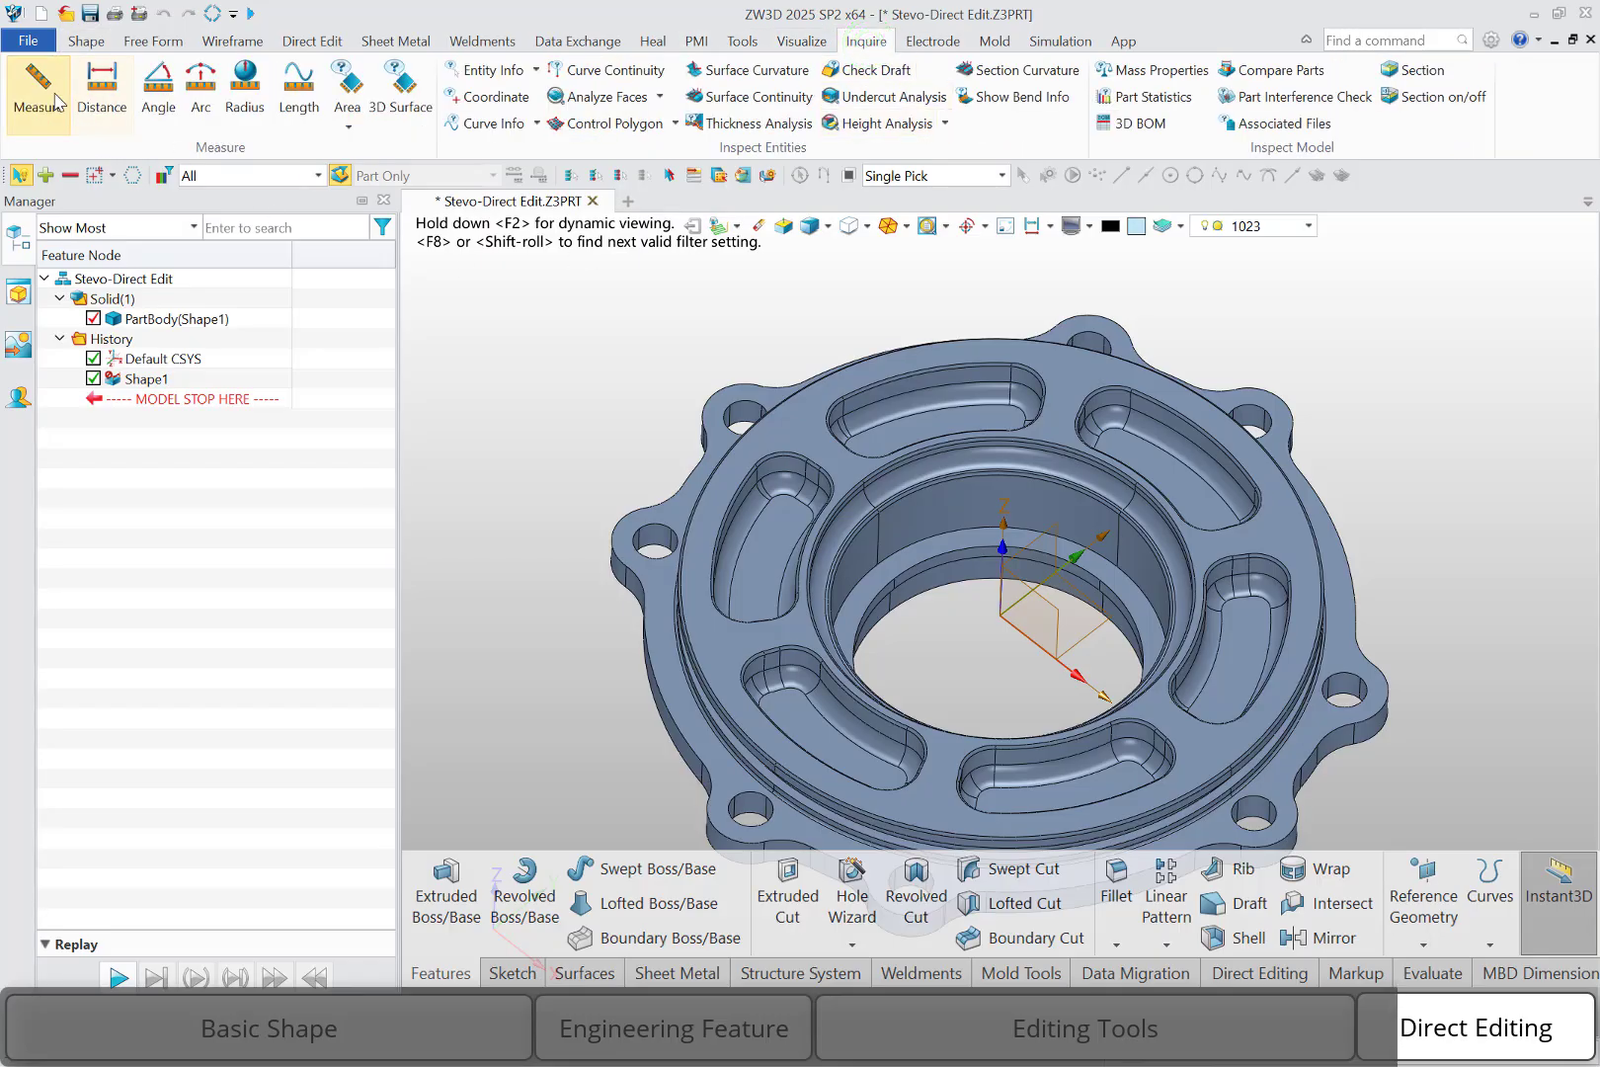
click(95, 41)
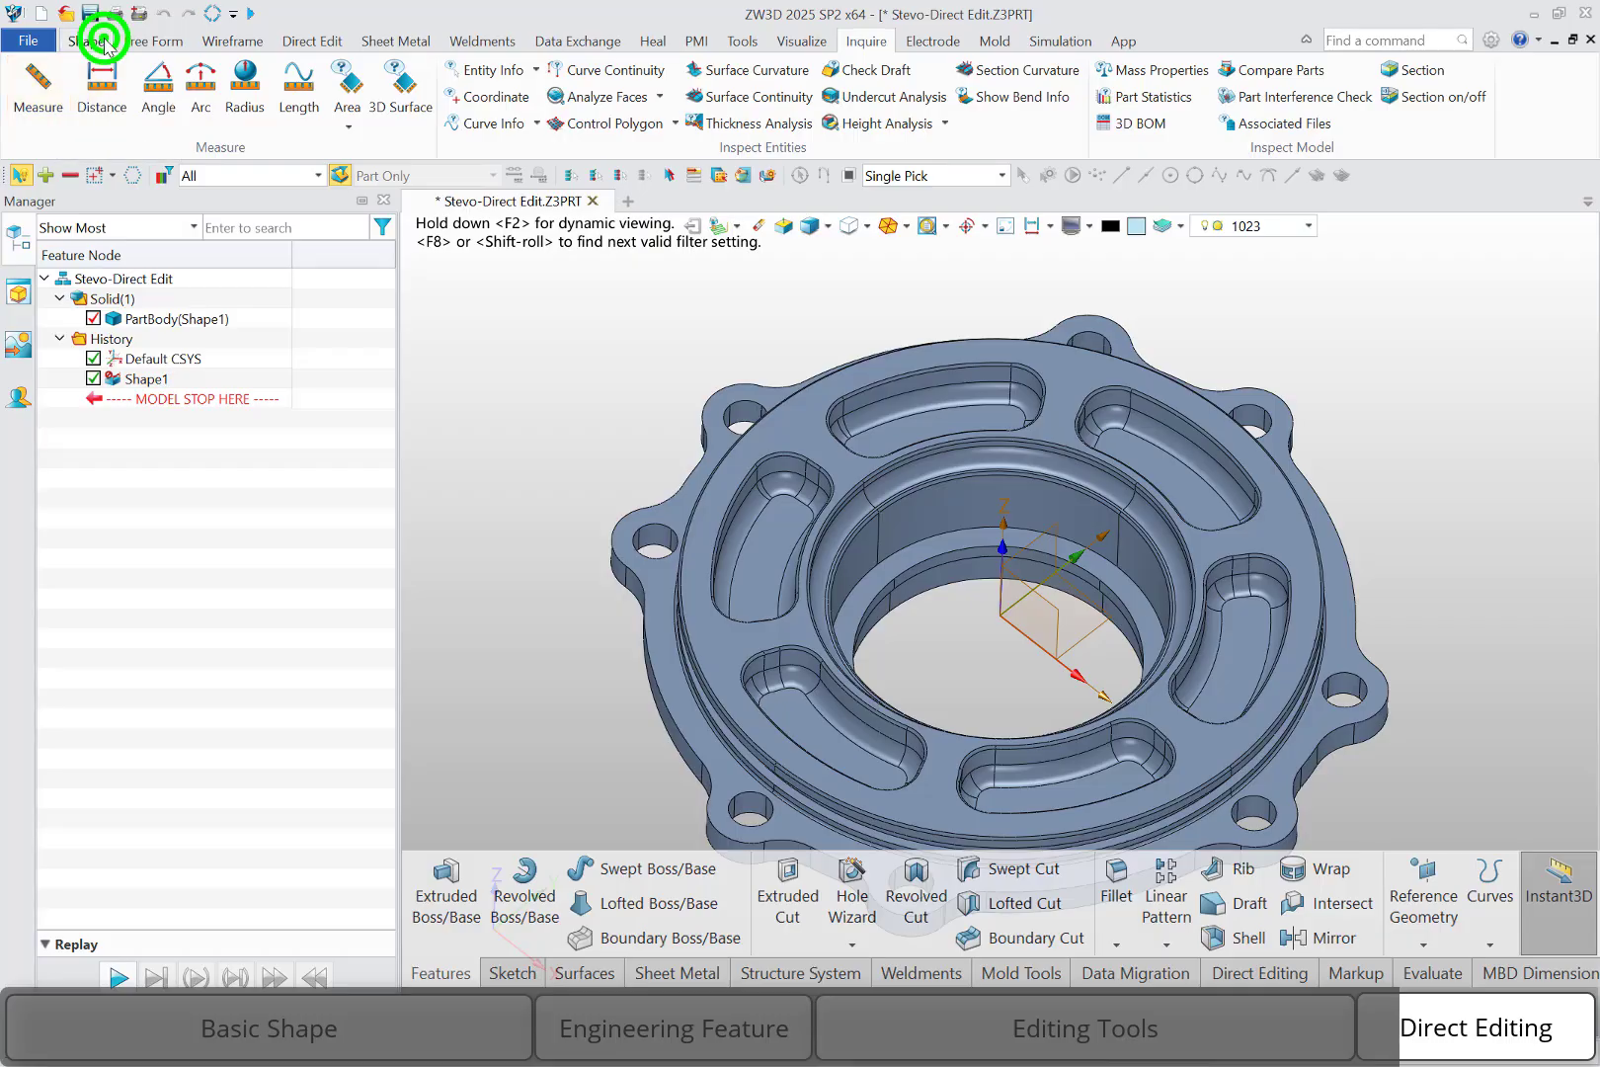
click(28, 122)
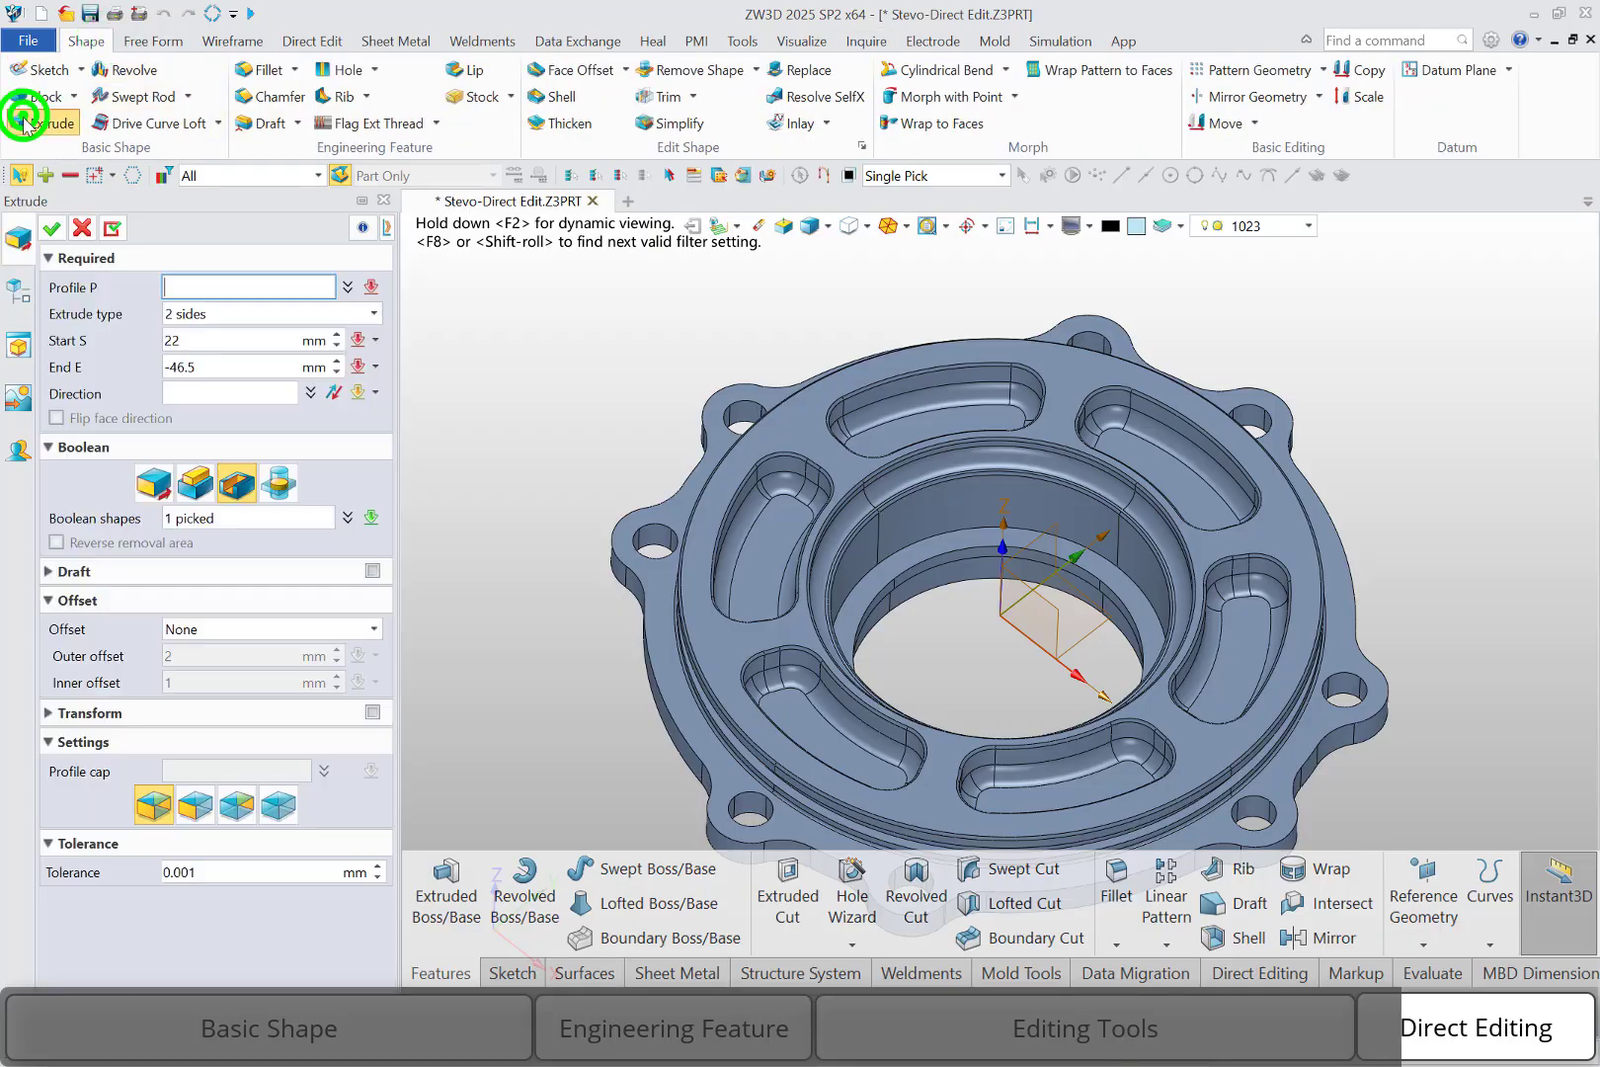
click(800, 442)
middle_click(798, 435)
middle_click(798, 435)
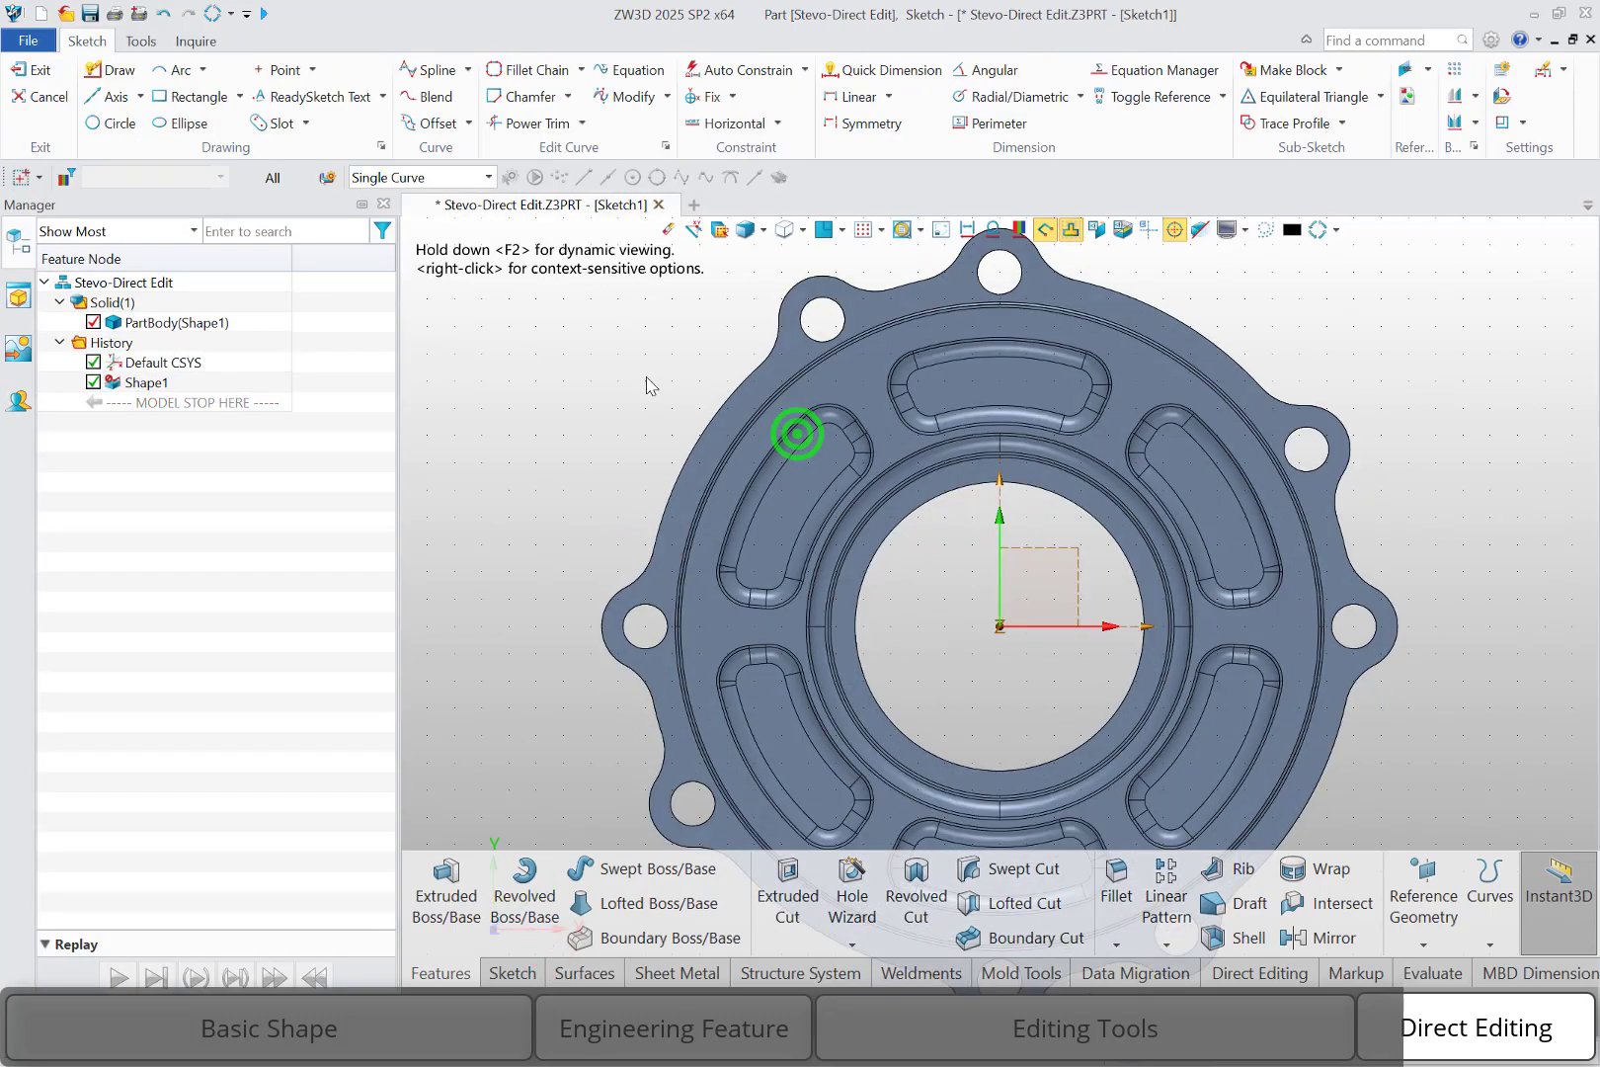
click(120, 122)
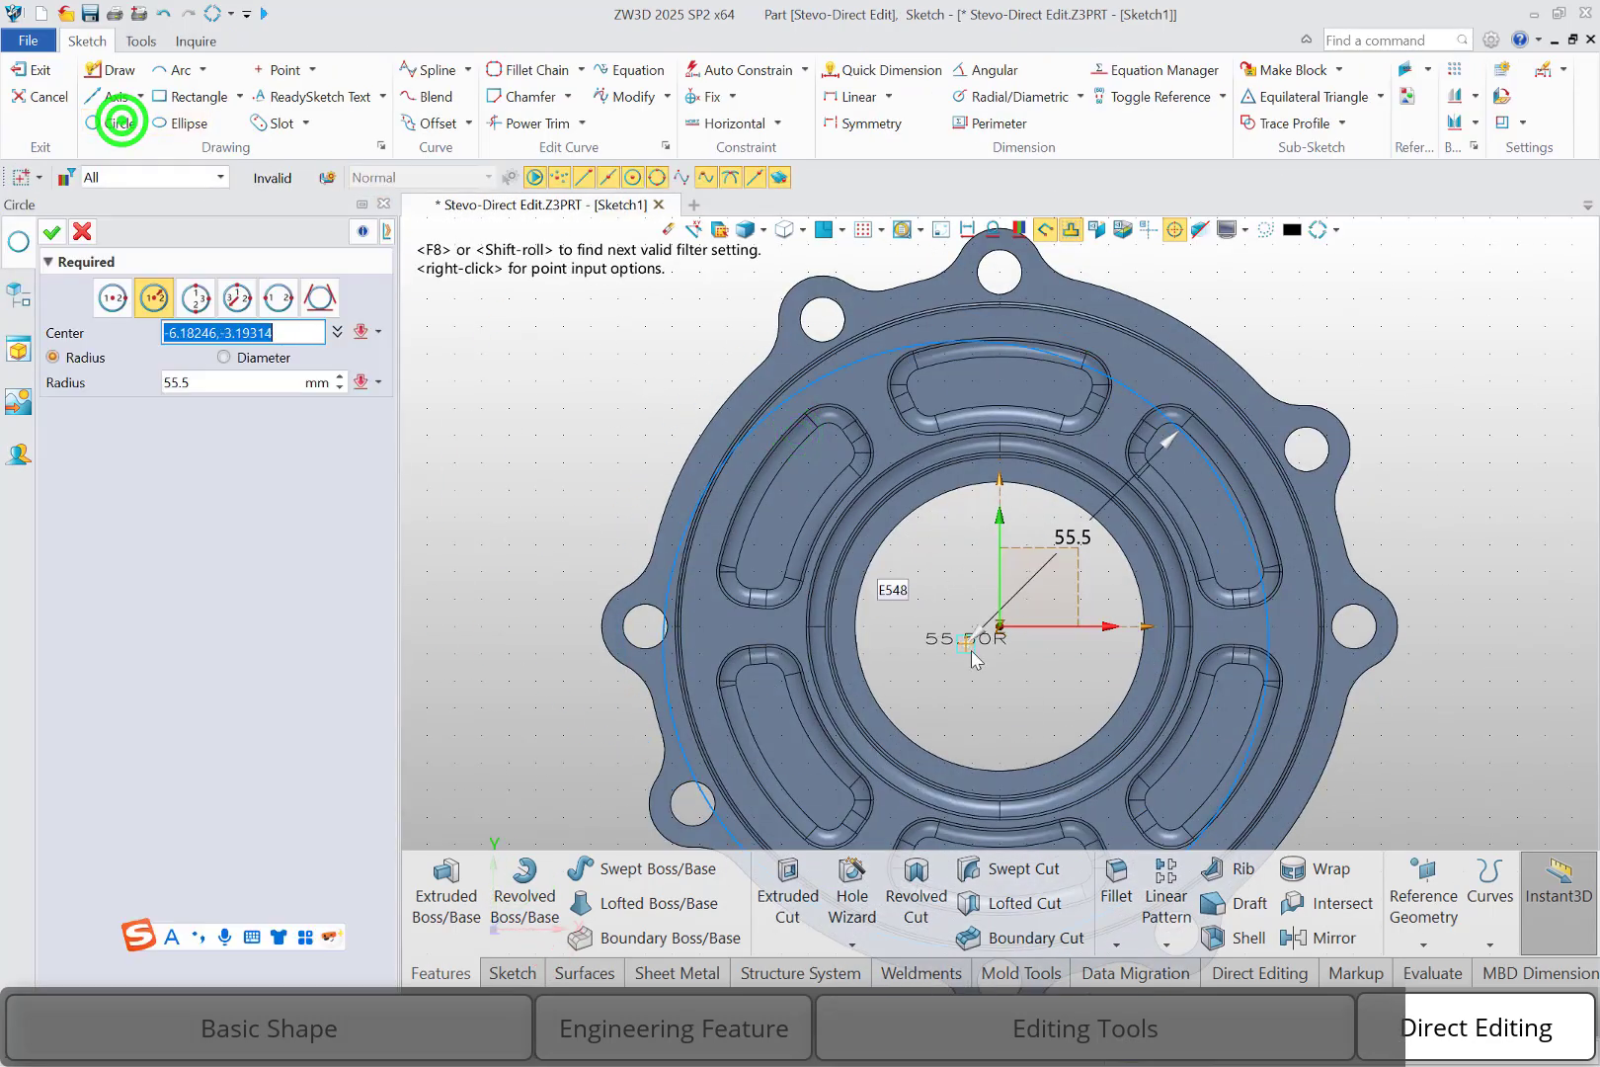
click(1000, 626)
click(51, 231)
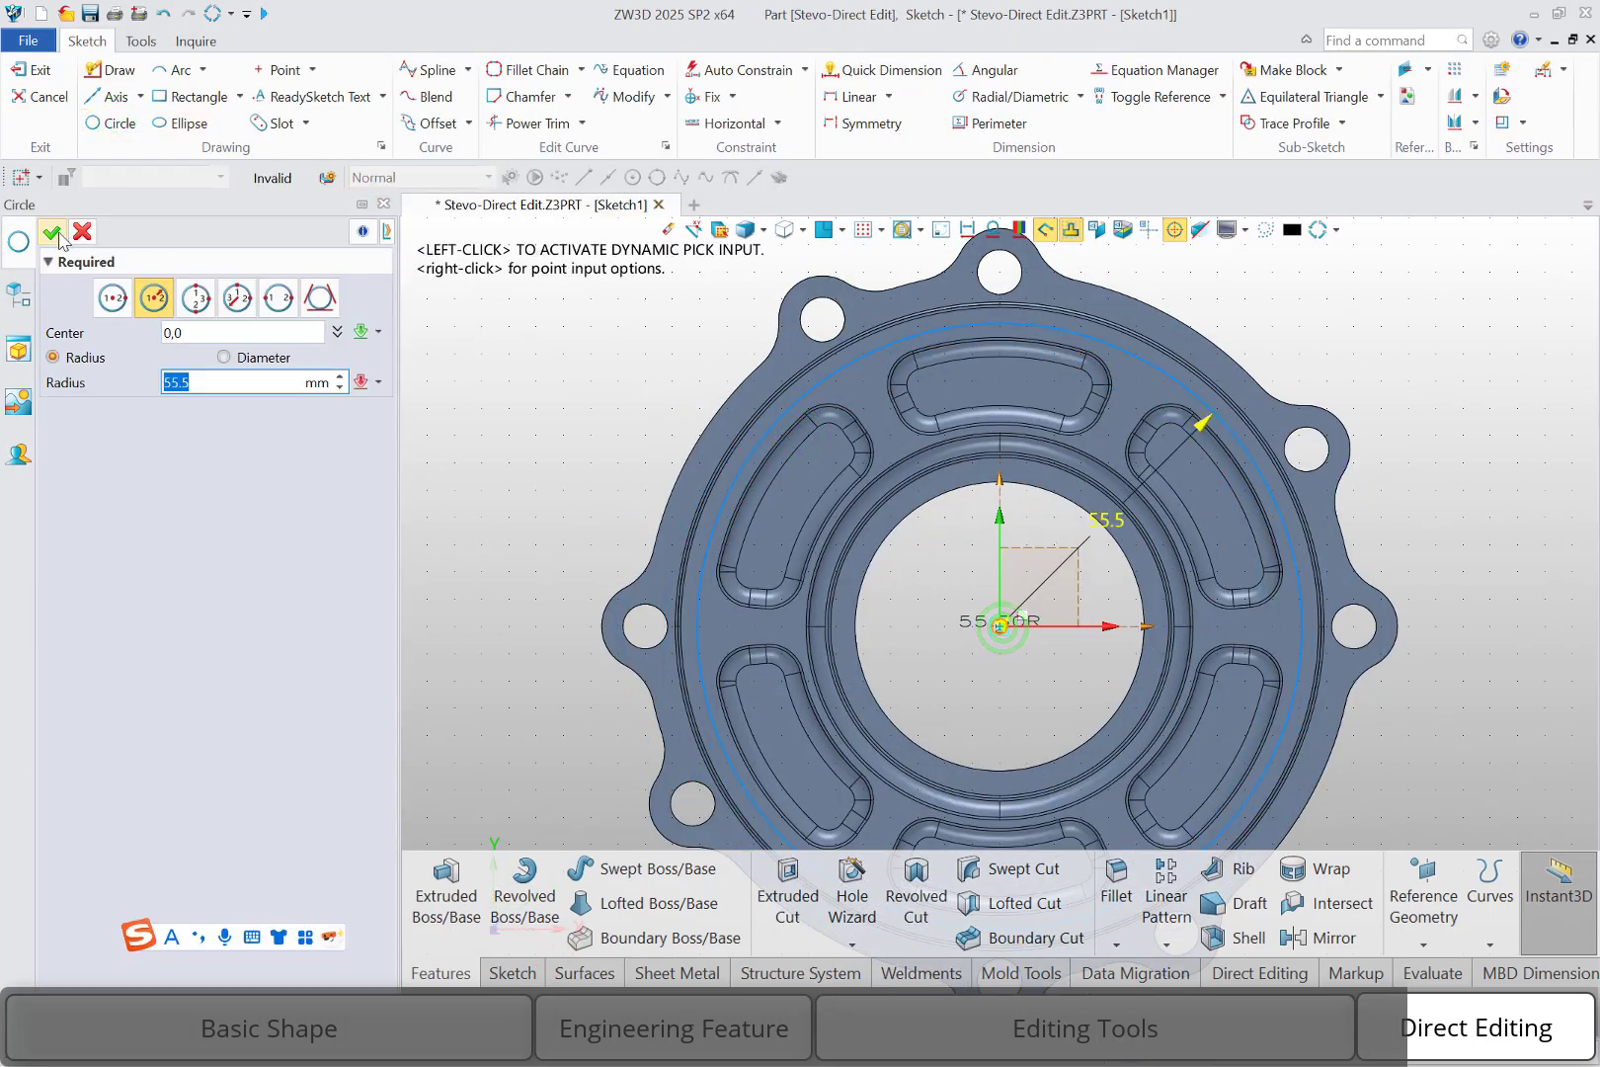
right_click(415, 353)
click(638, 332)
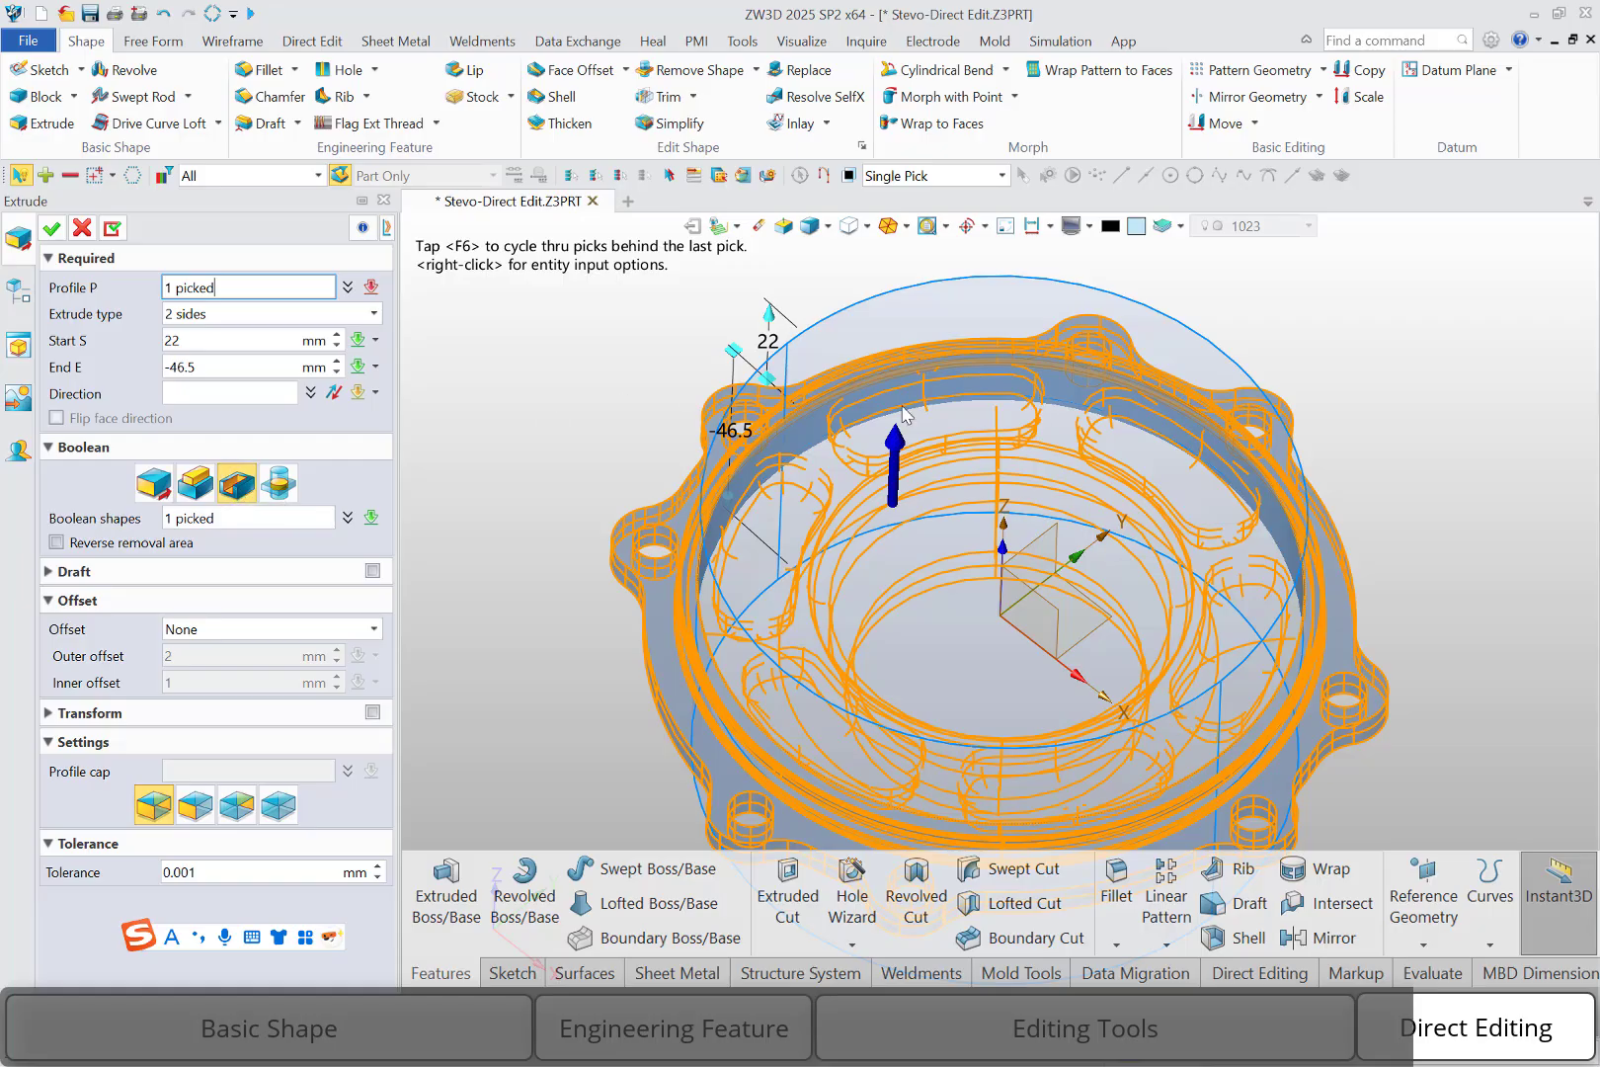
Create the two-sided extruded cut from 22 mm to -46.5 mm and roll the history back to before it.
click(51, 228)
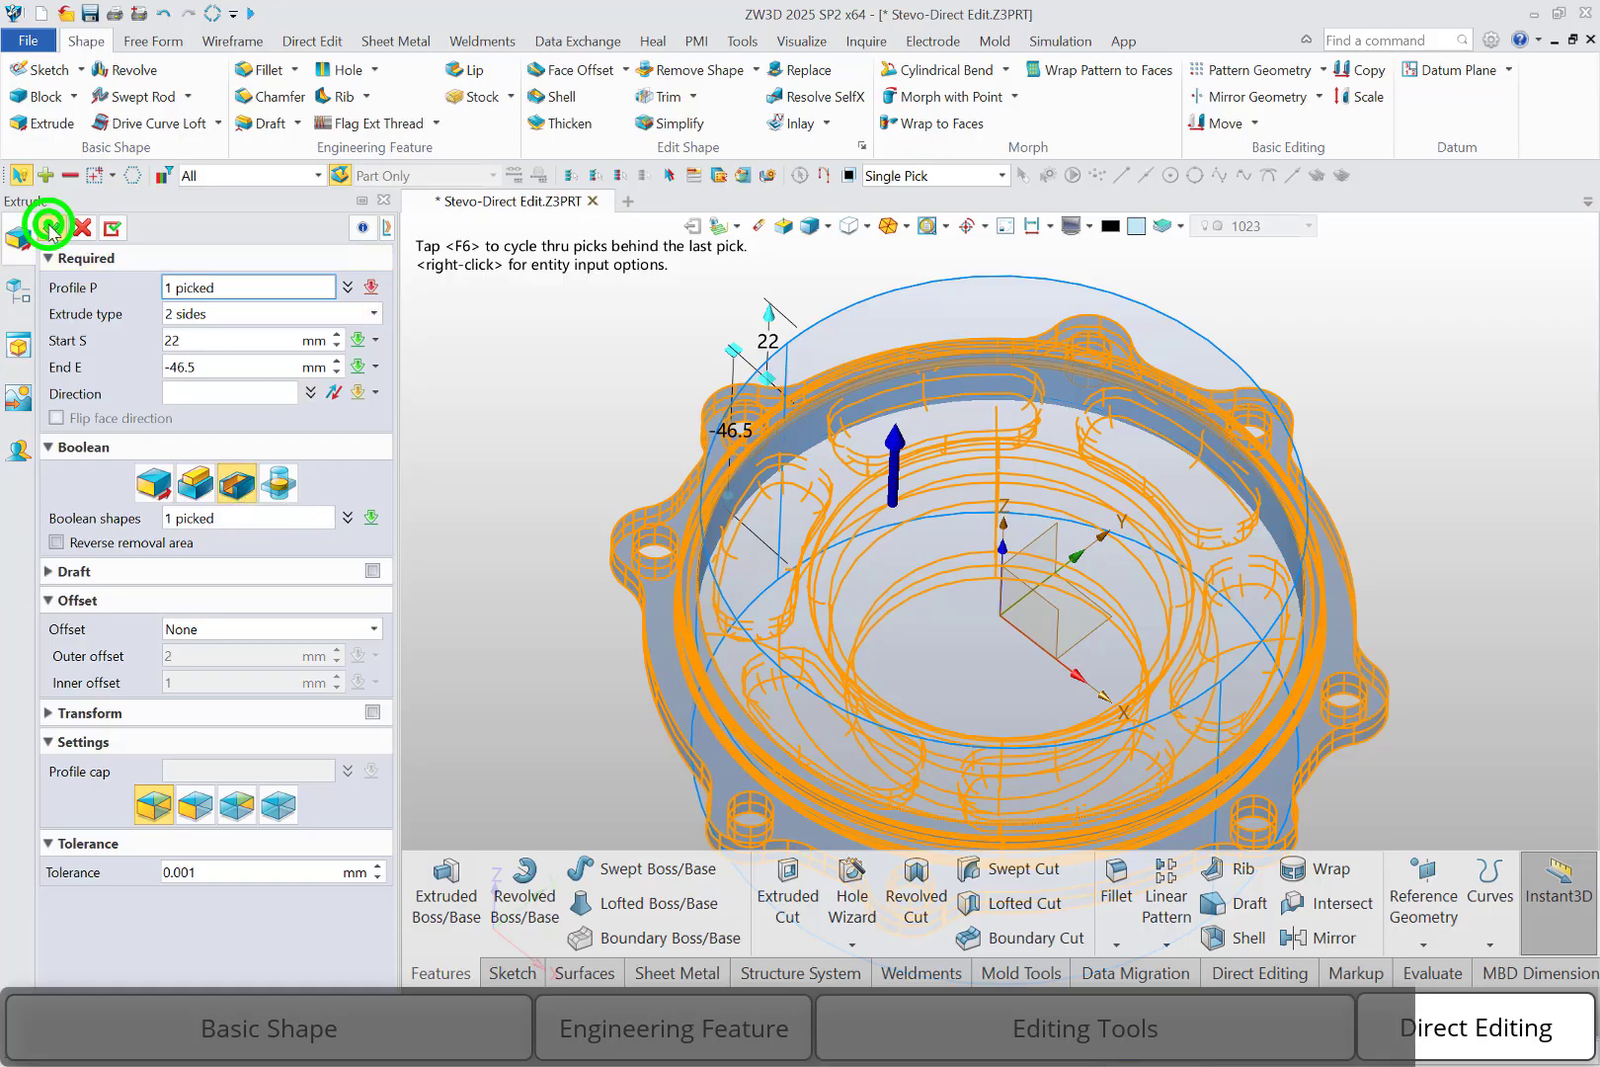
mouse_move(535, 479)
middle_down()
mouse_move(536, 343)
mouse_move(542, 485)
middle_up()
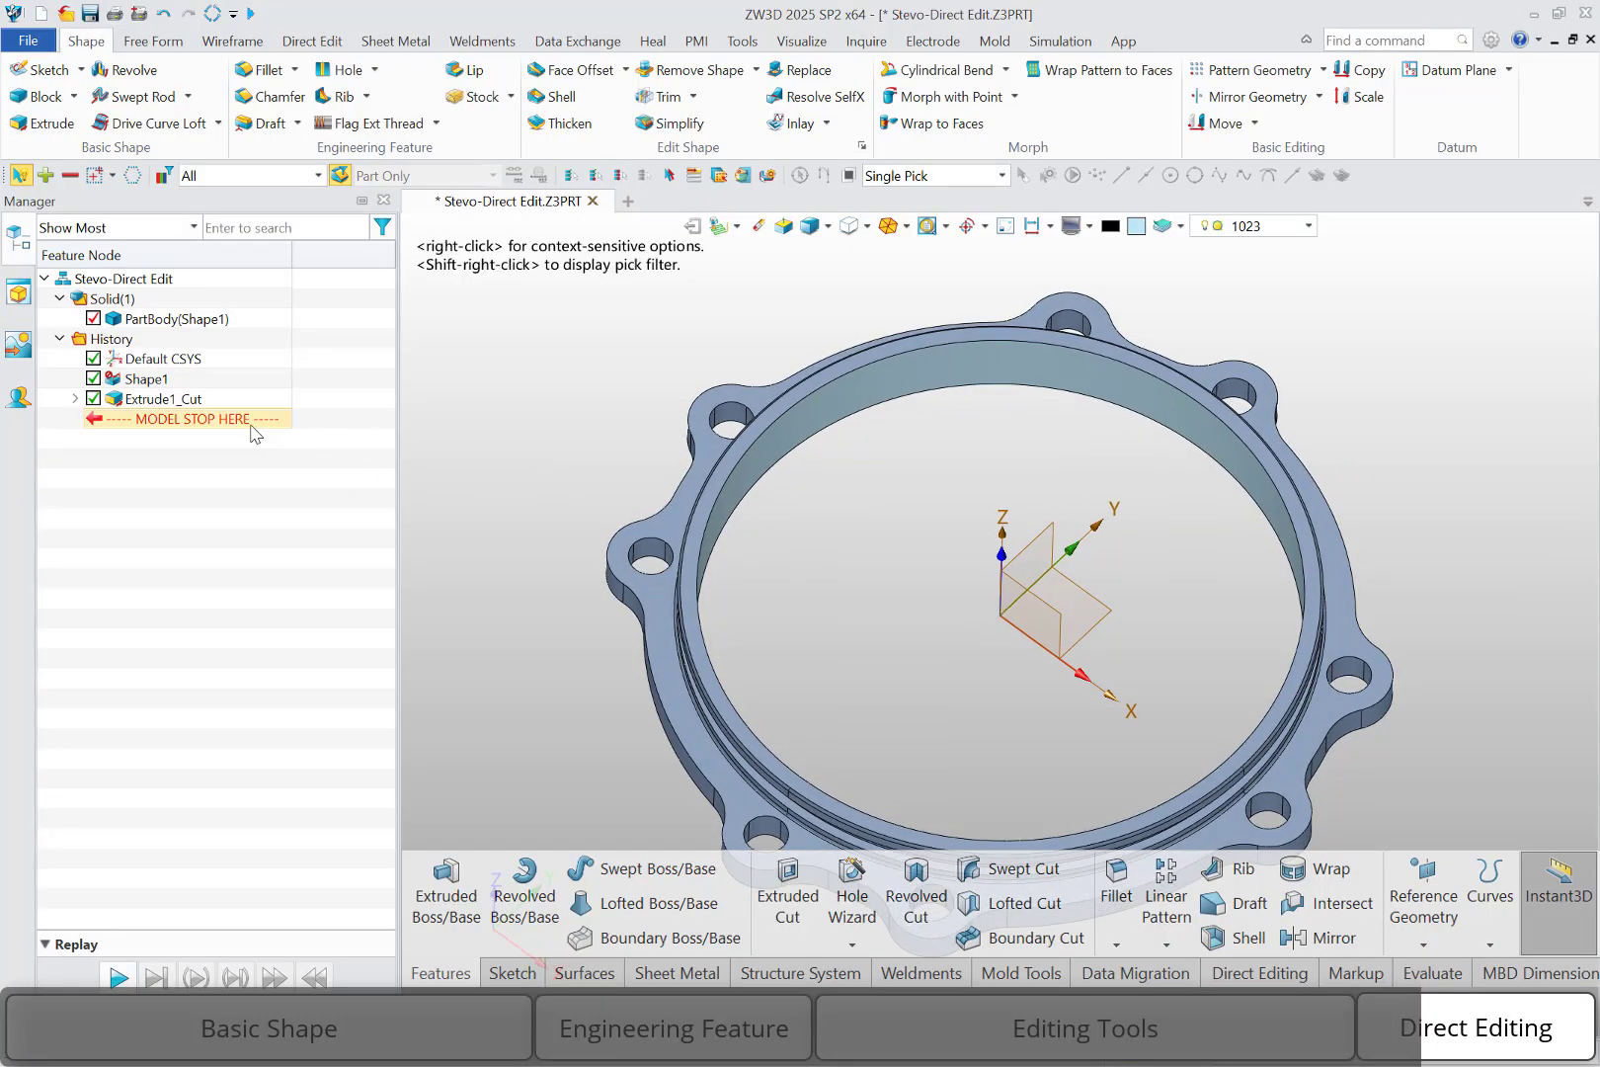
mouse_move(259, 420)
mouse_down()
mouse_move(243, 422)
mouse_move(249, 398)
mouse_up()
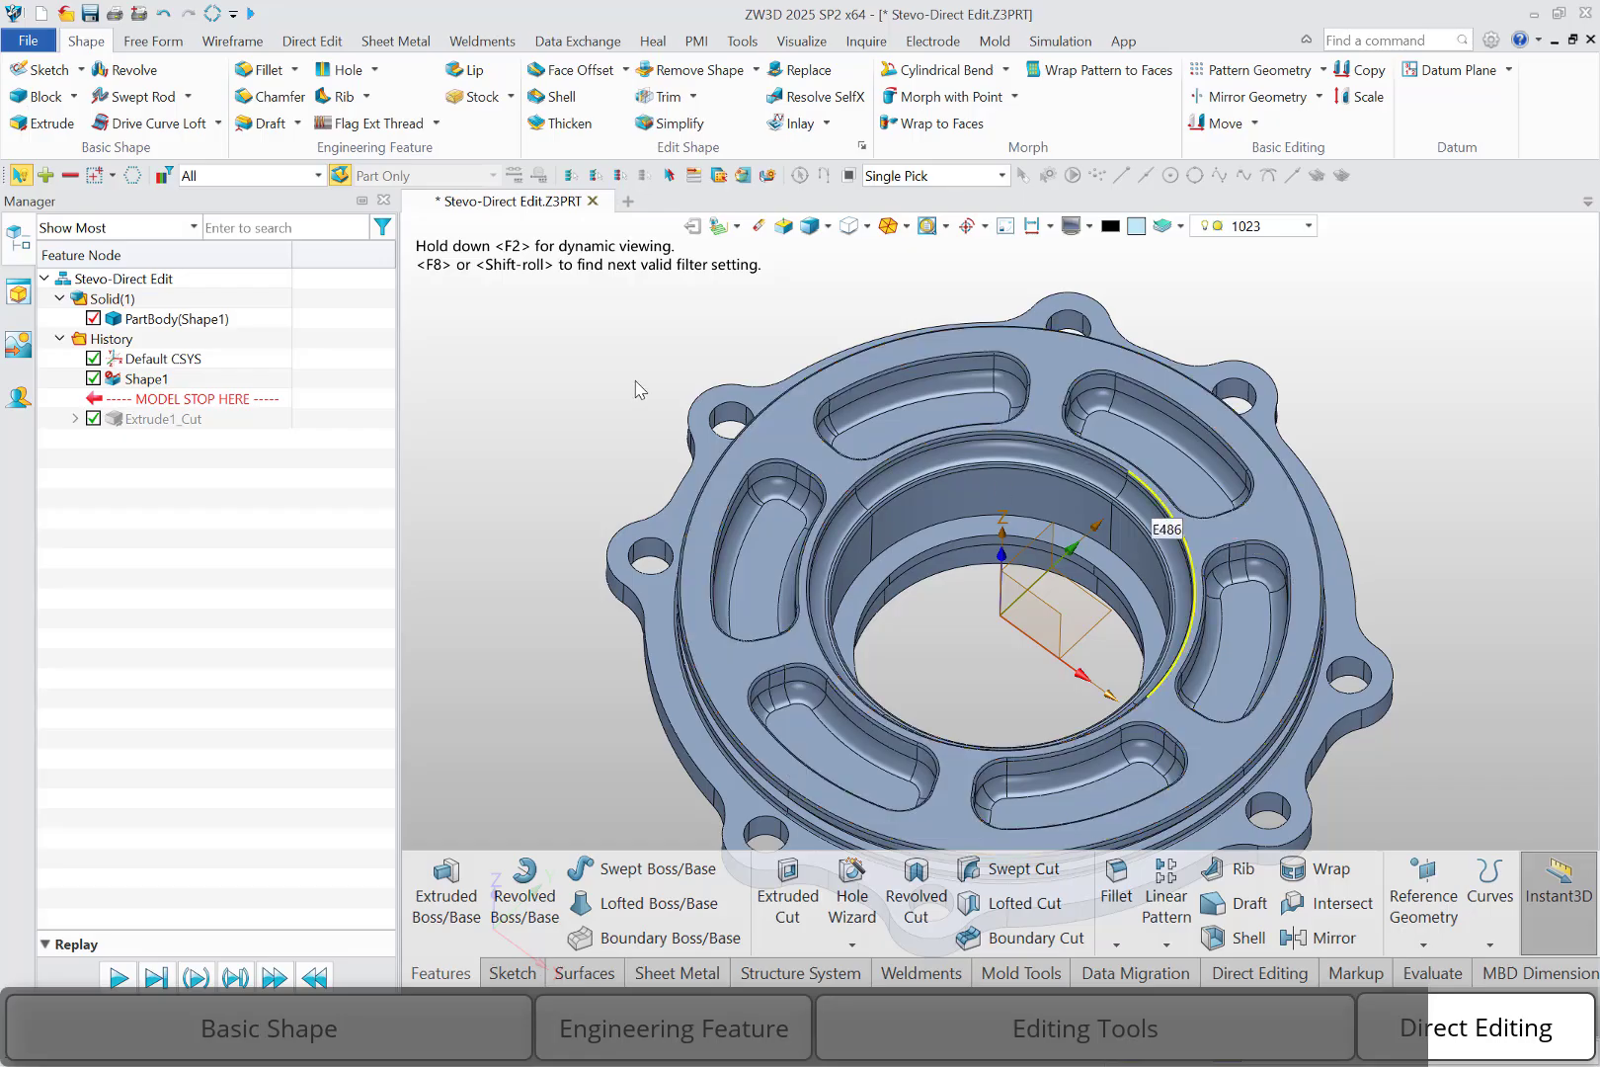
Use Simplify to remove all faces of the kidney-shaped pocket at the +Y side of the flange.
click(316, 40)
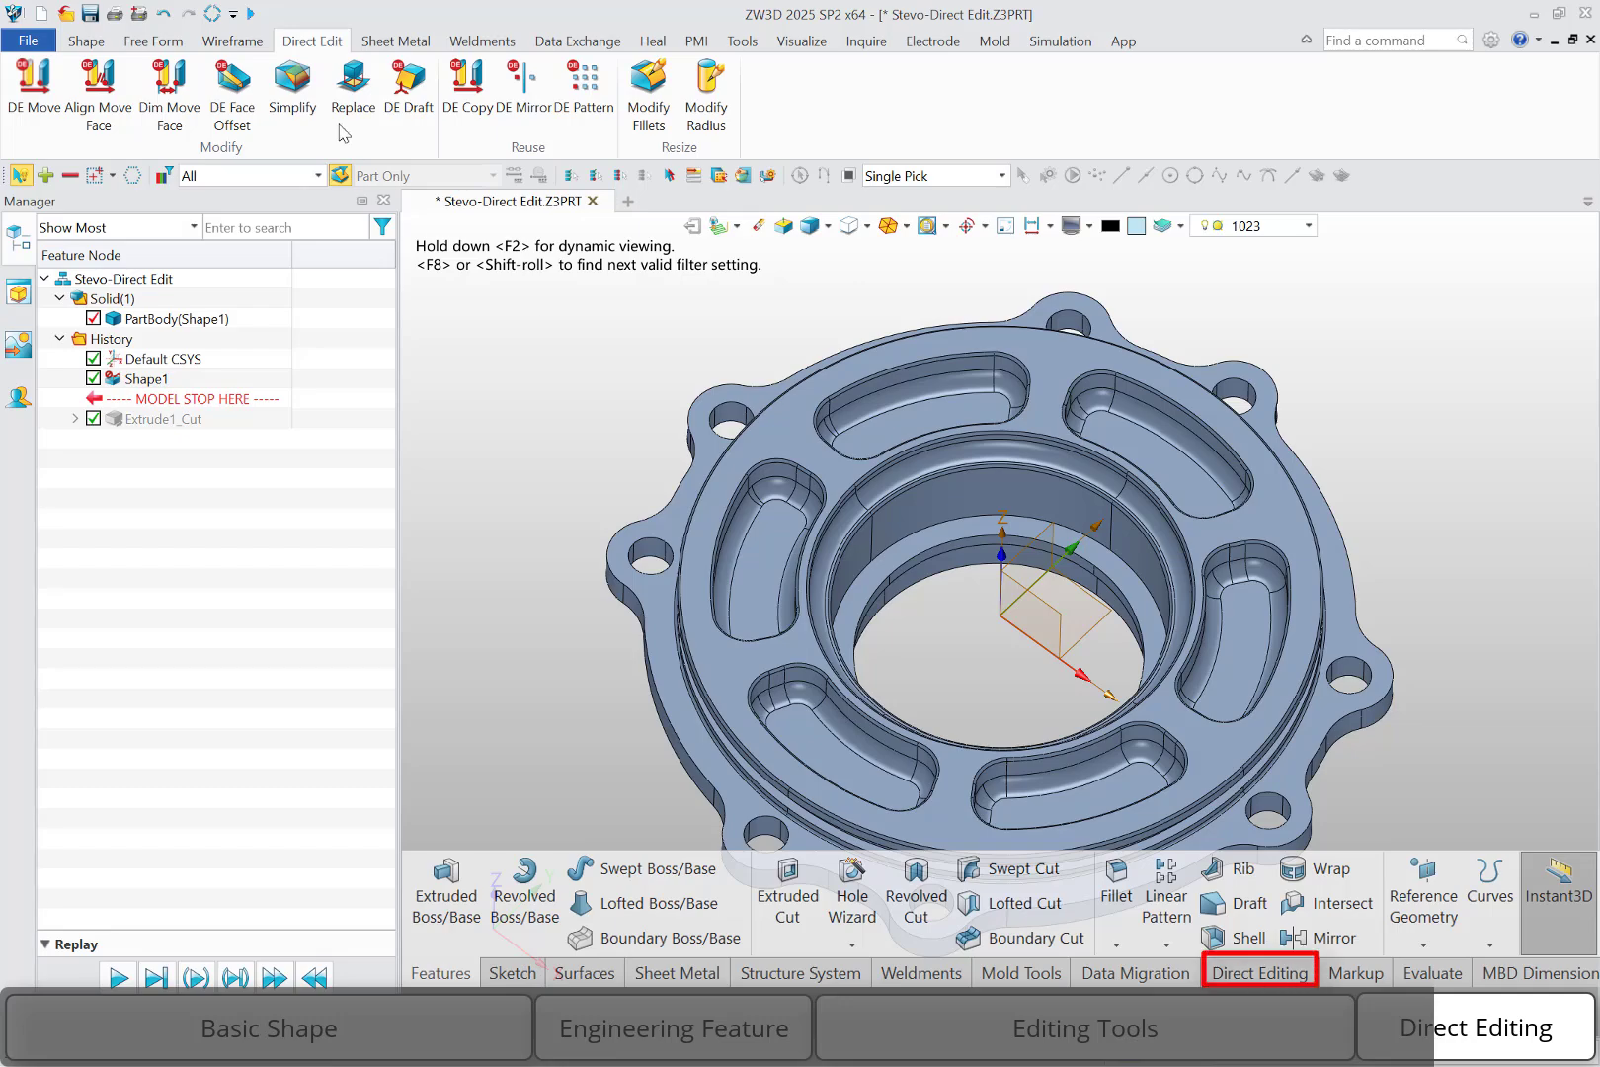
click(292, 94)
right_drag(1246, 316, 1247, 354)
click(1256, 345)
click(1400, 459)
key(ctrl+Up)
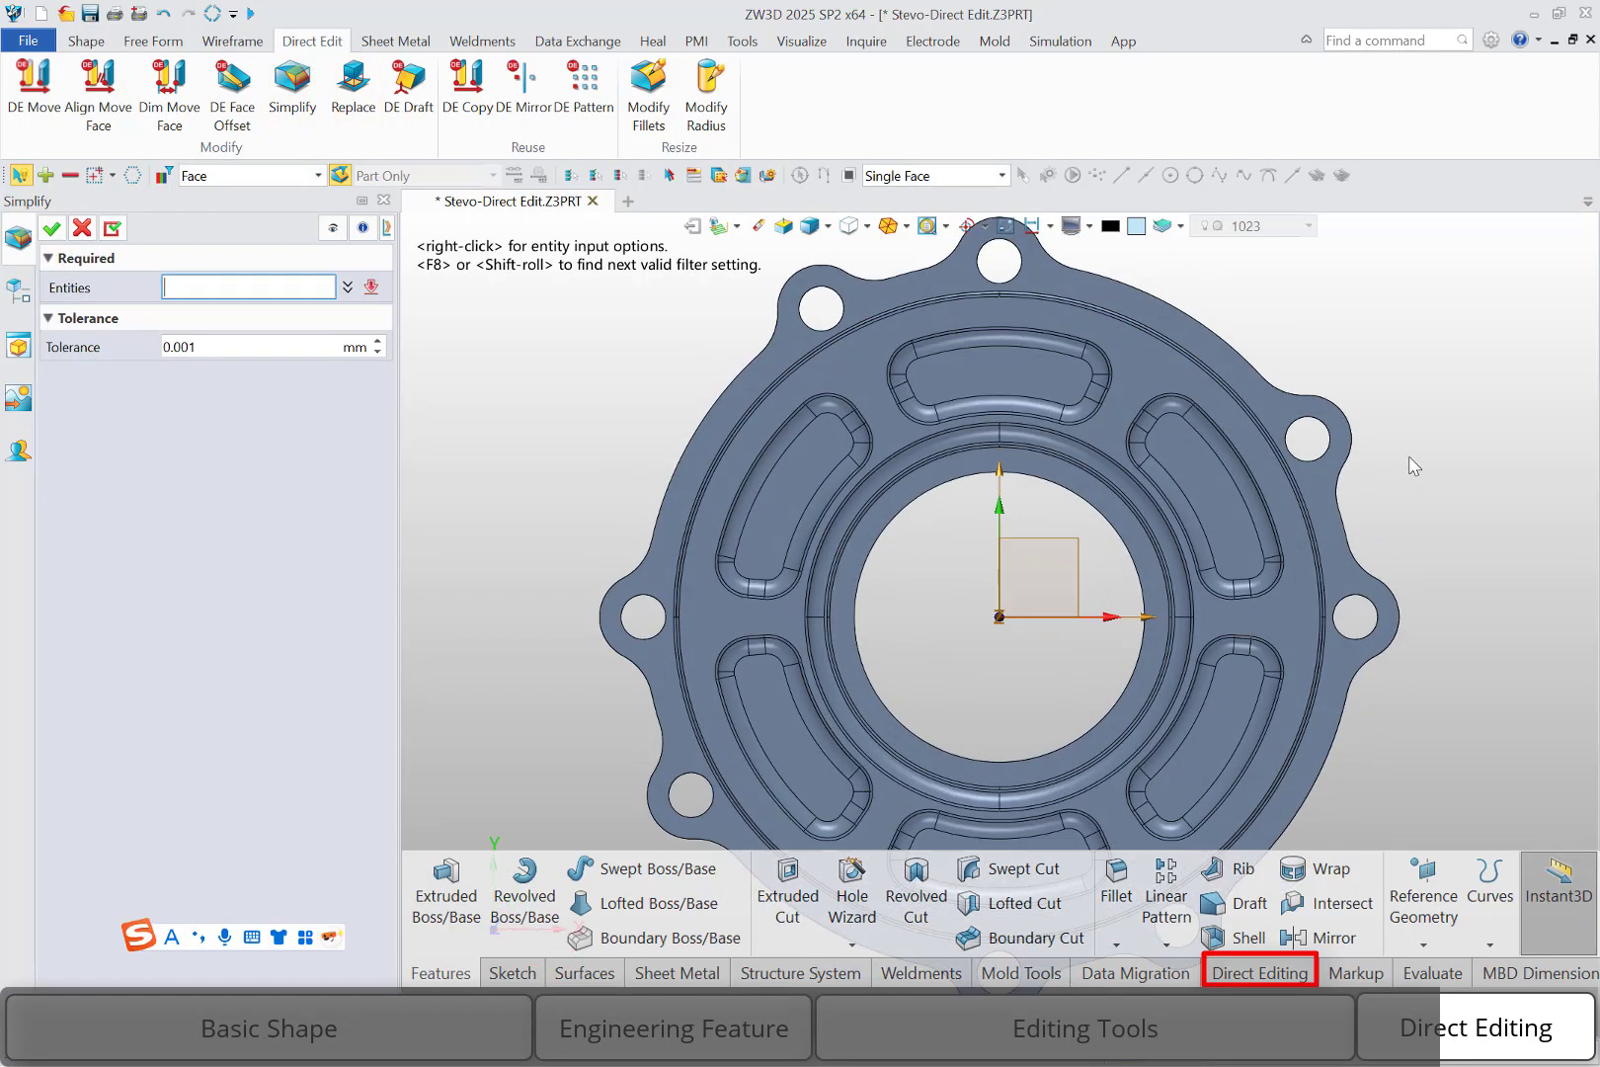
middle_drag(1312, 297, 1310, 388)
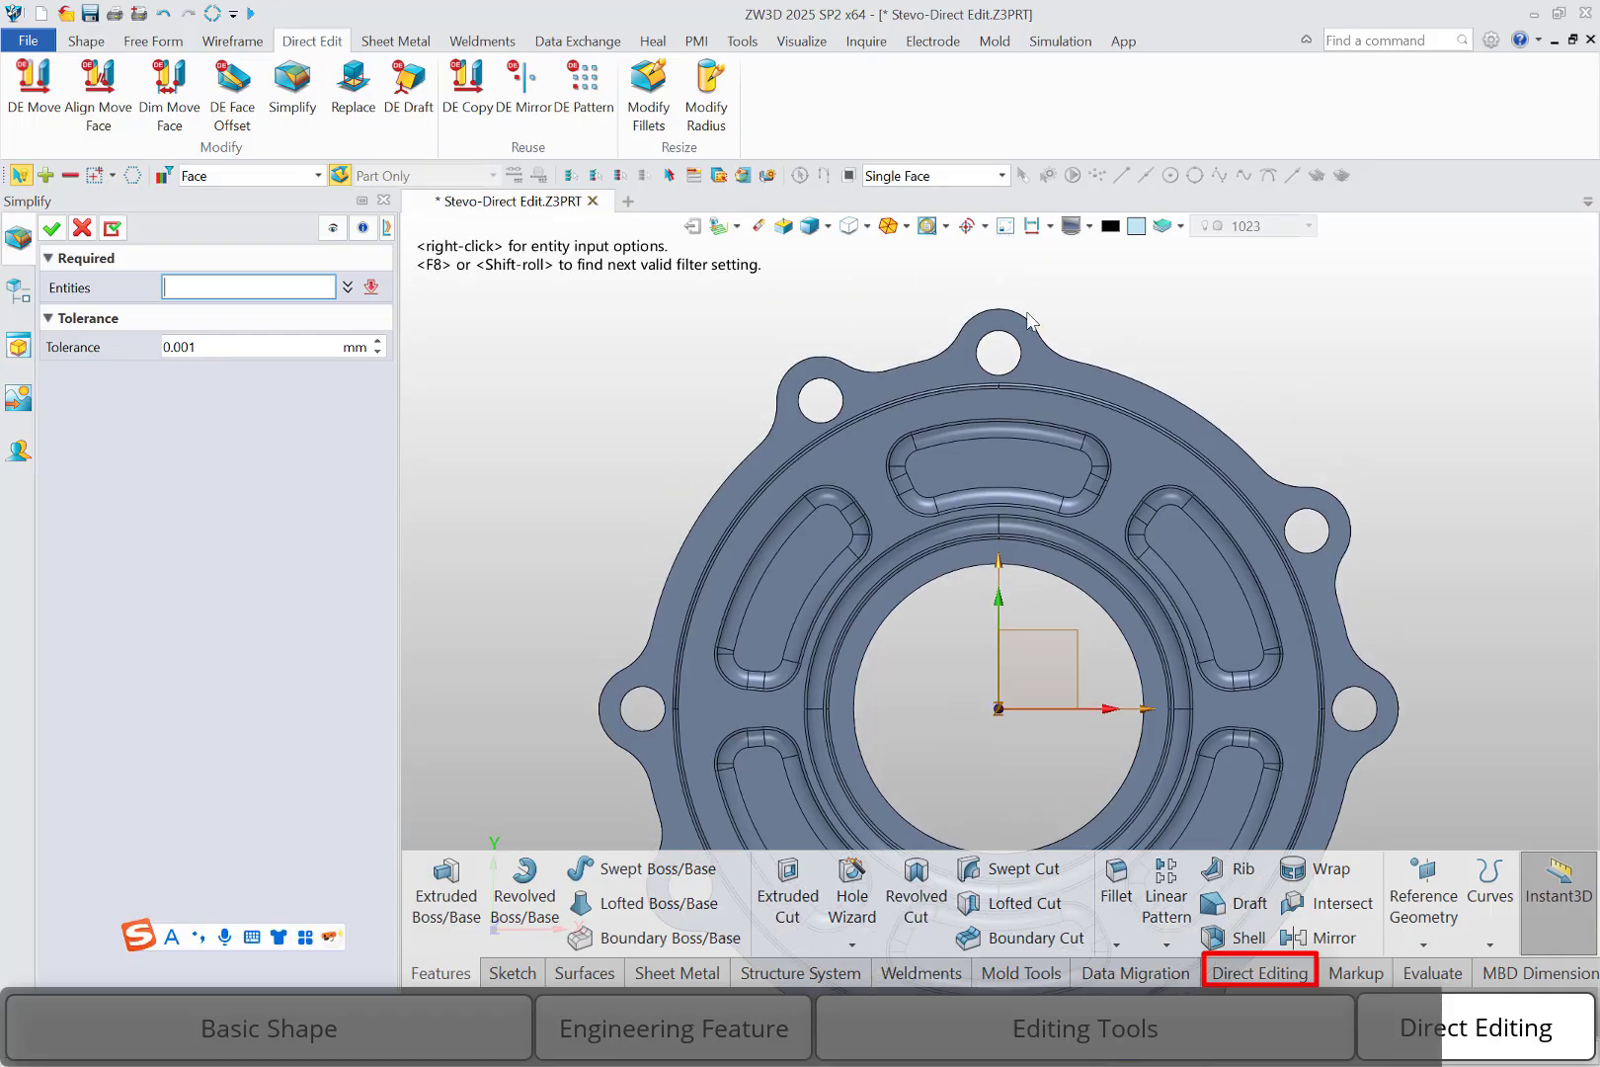
click(888, 356)
drag(869, 378, 1119, 548)
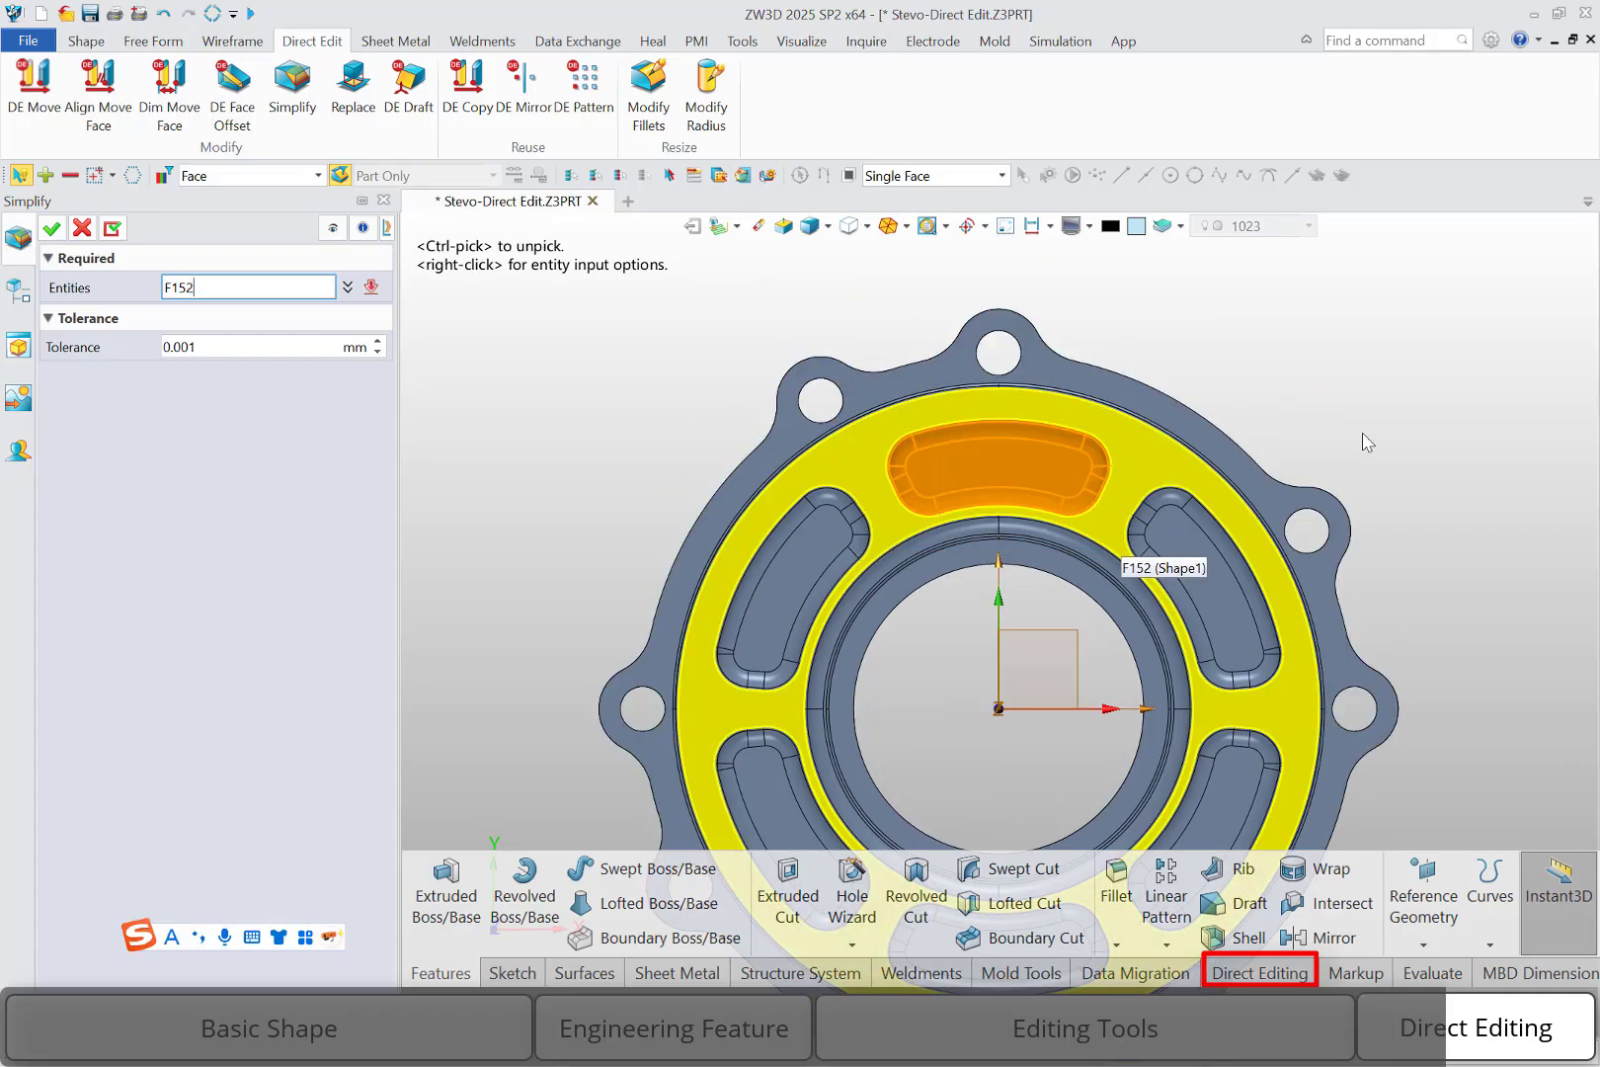
middle_drag(1315, 445, 1236, 542)
right_drag(1236, 541, 1236, 540)
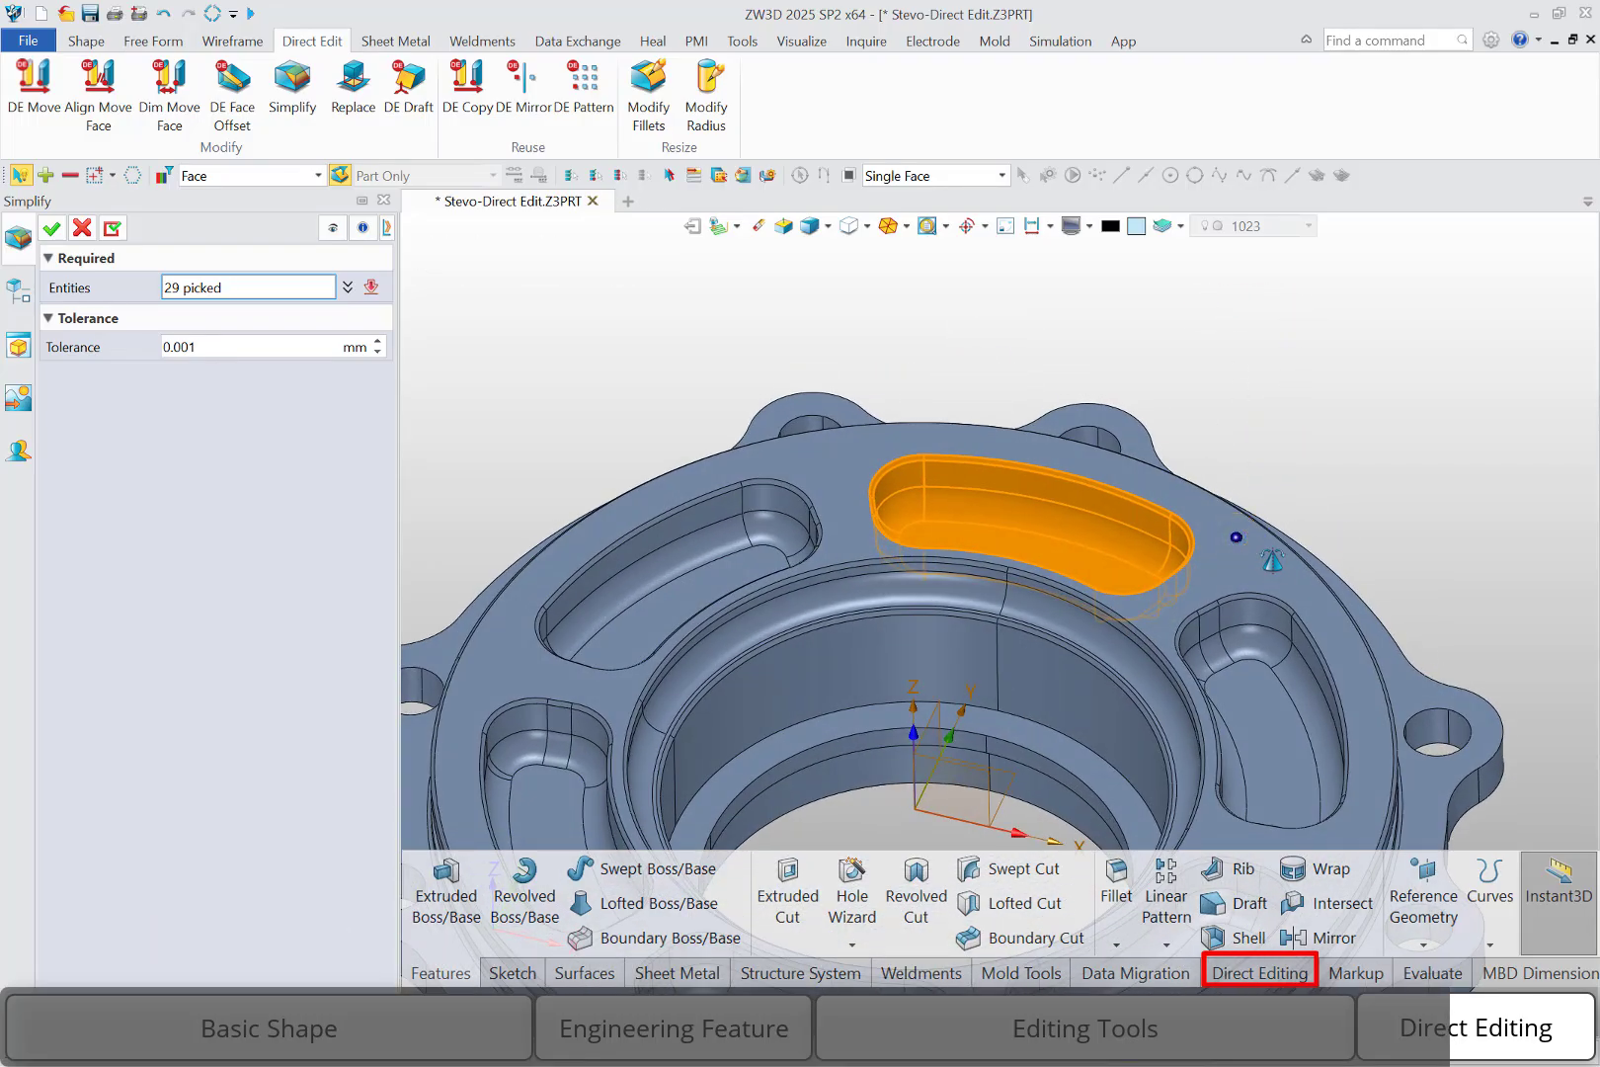
click(53, 229)
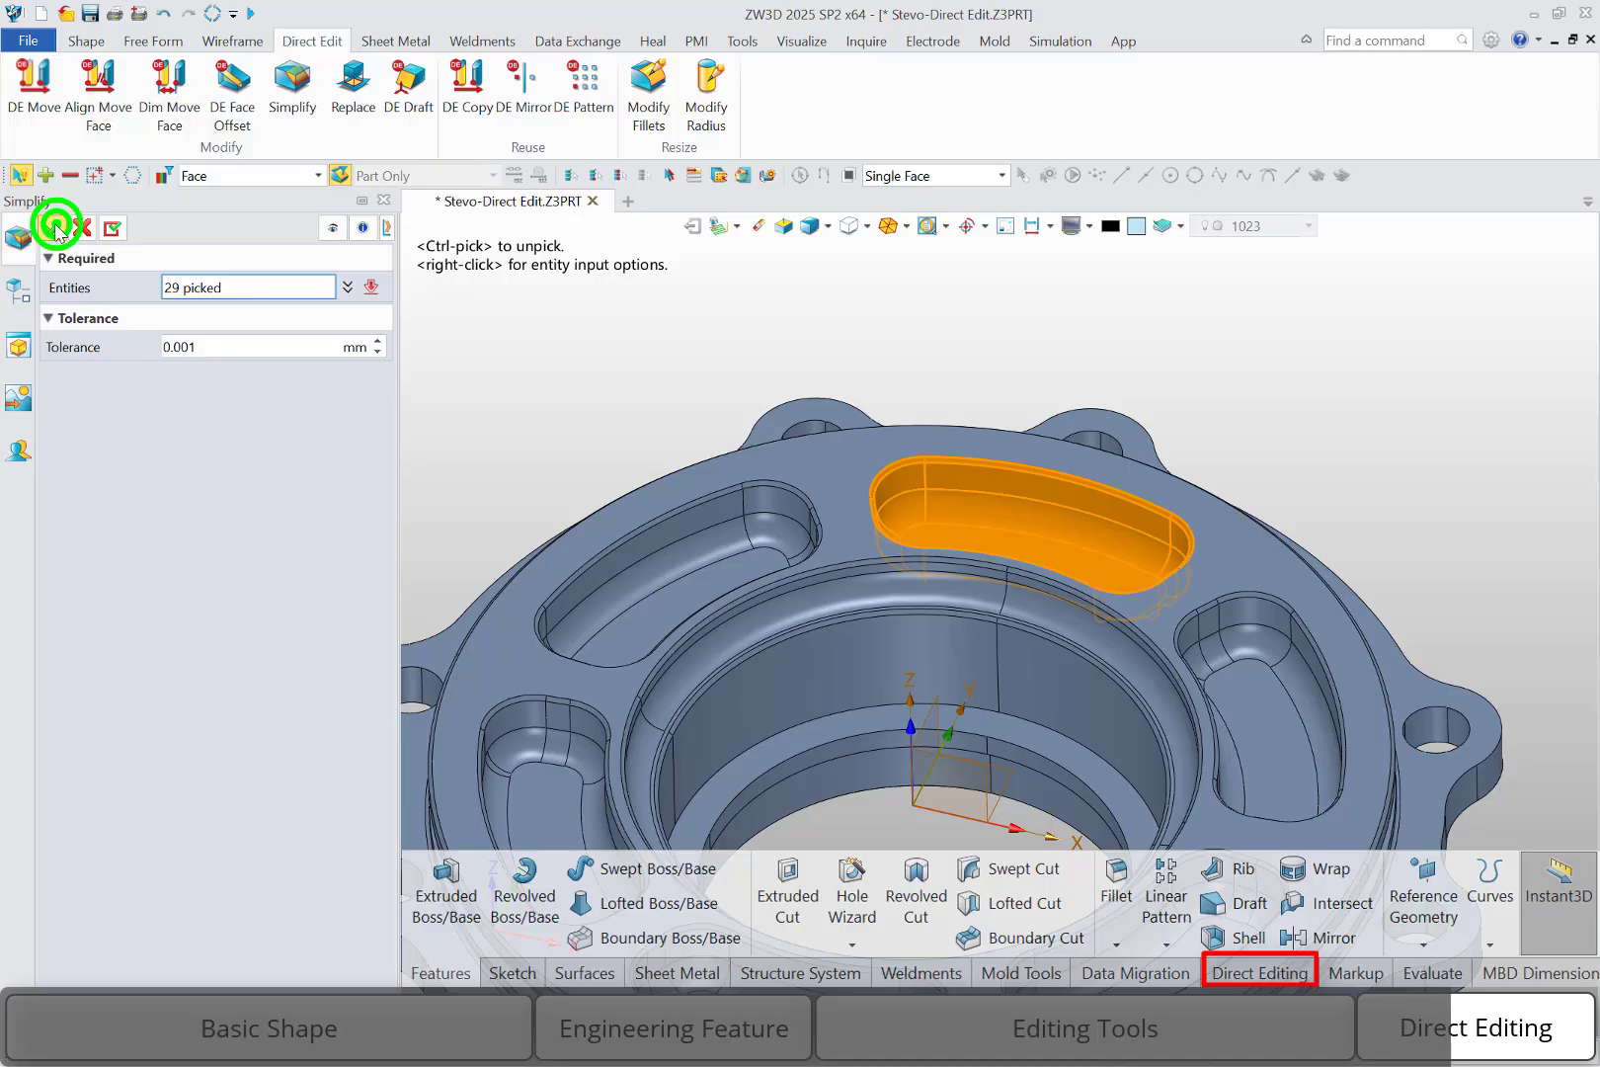
Use Modify Radius to set the bolt hole in the flange's +X side lug to a 3 mm radius.
middle_drag(1257, 417, 1286, 464)
scroll(1282, 455, down, 2)
right_drag(1281, 455, 1282, 449)
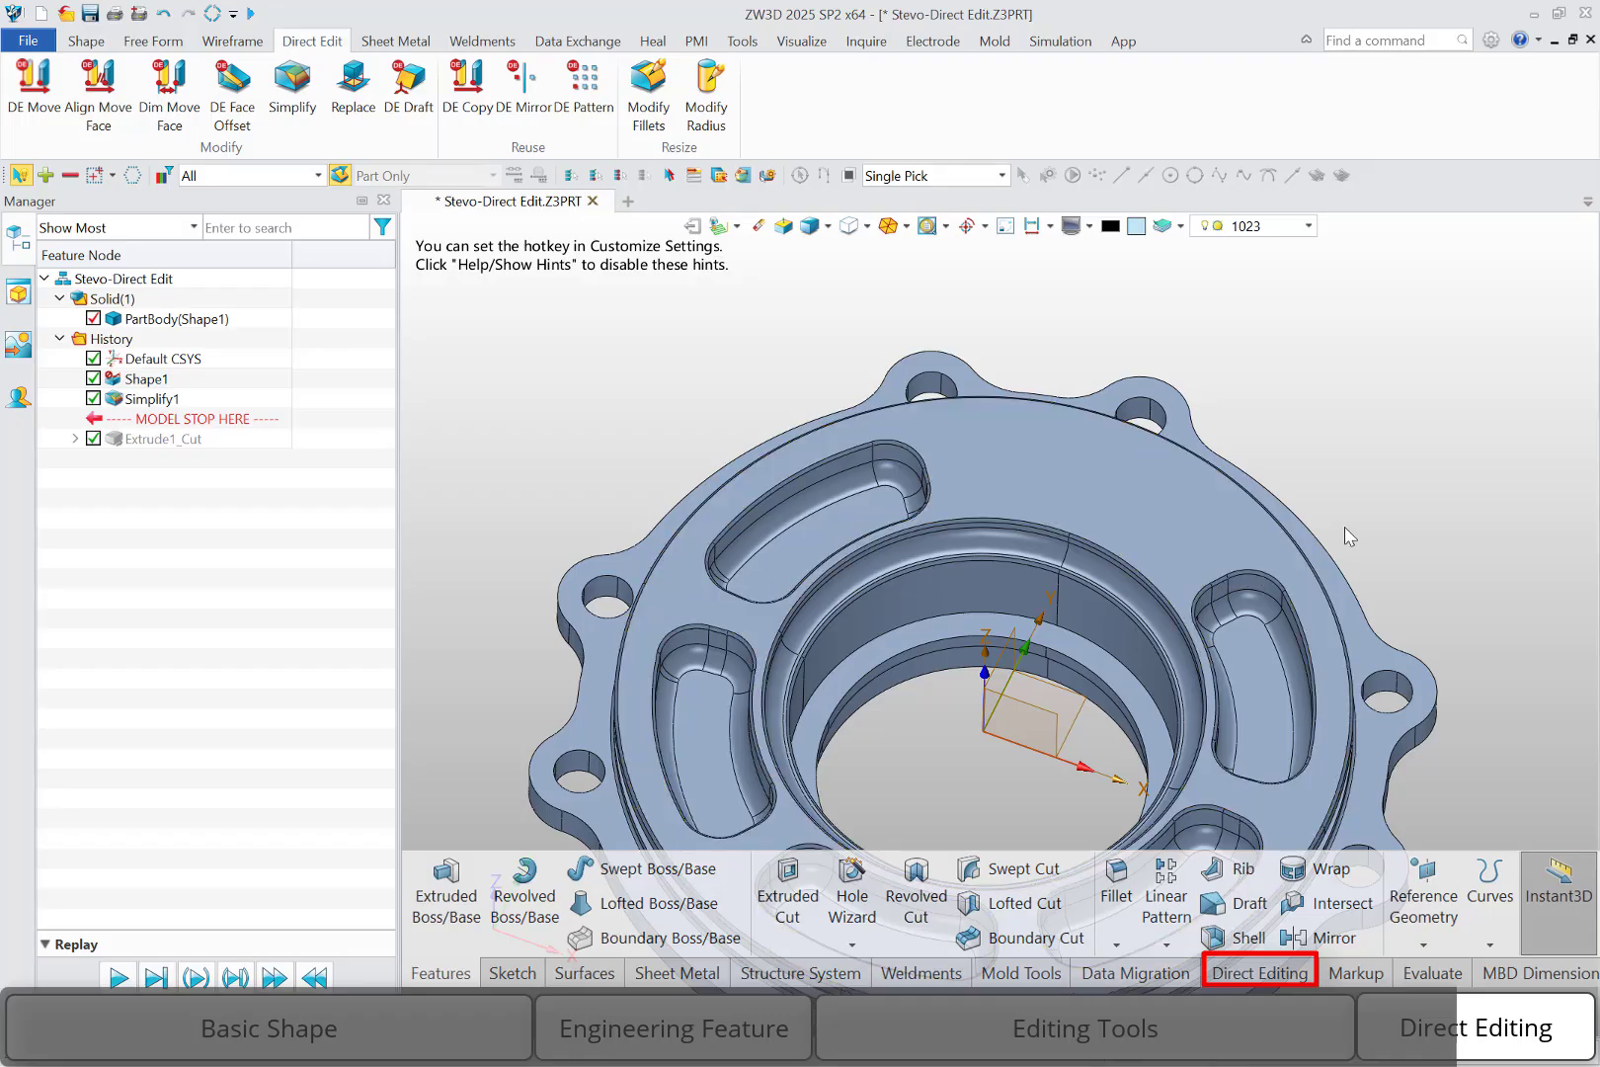
scroll(1326, 520, down, 1)
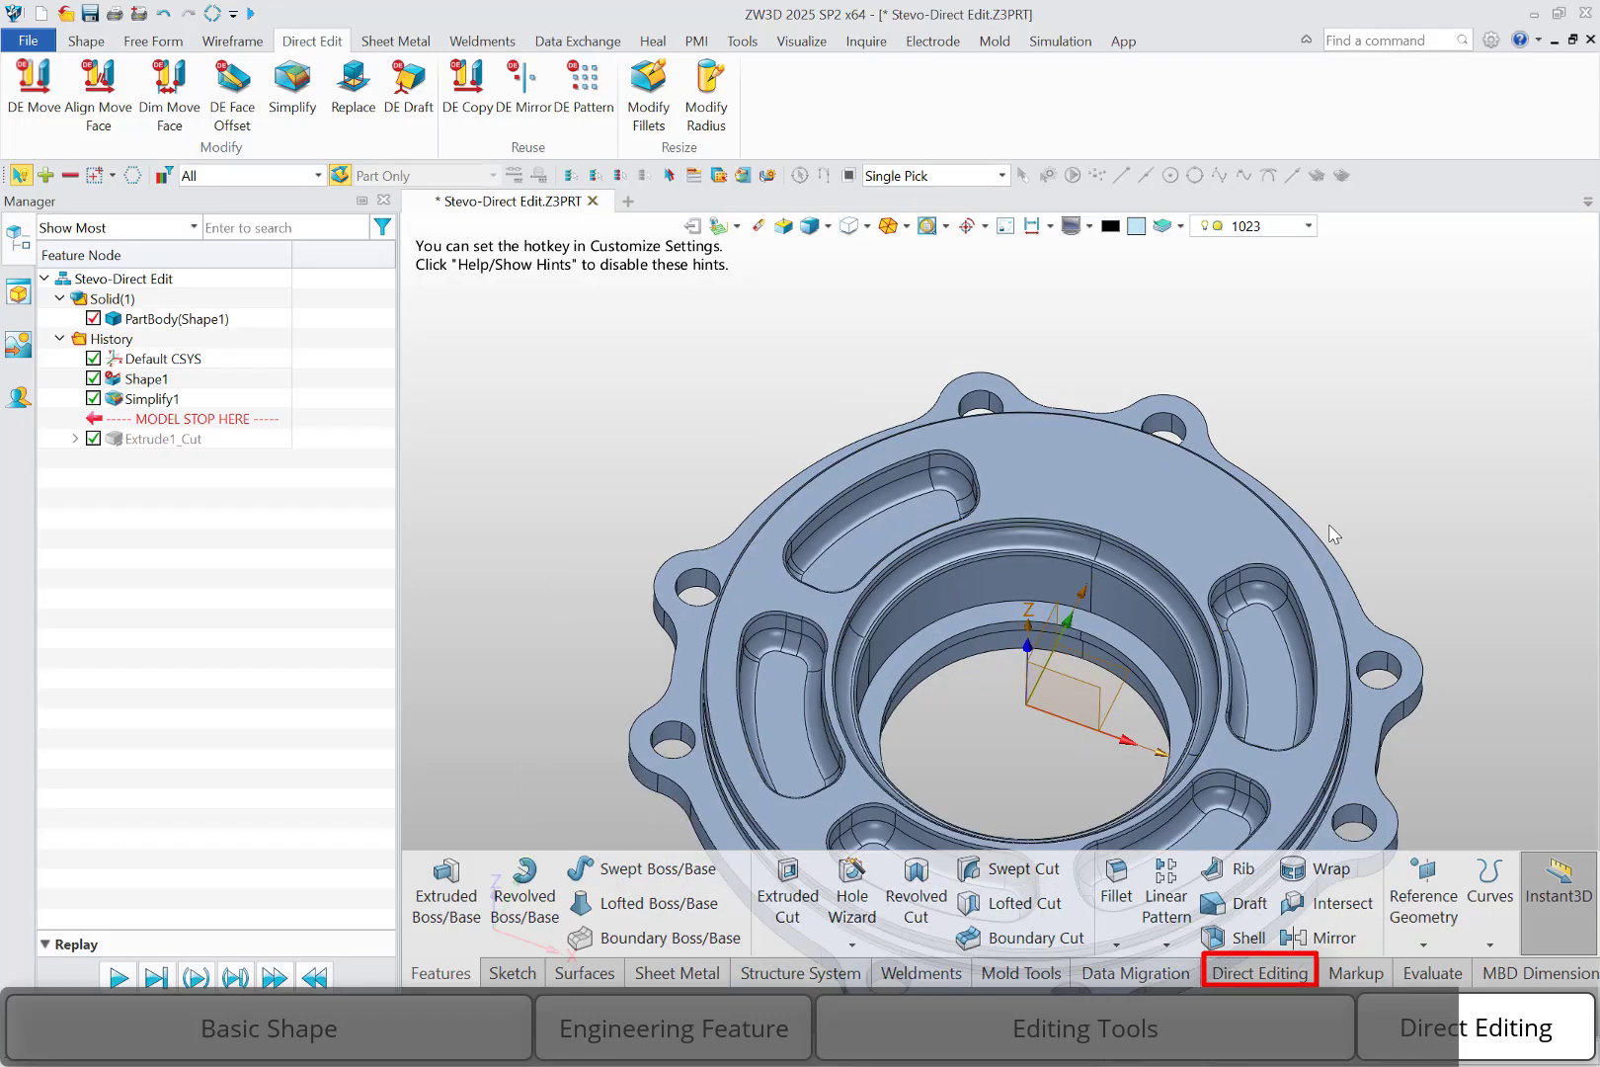
middle_drag(1334, 527, 1242, 470)
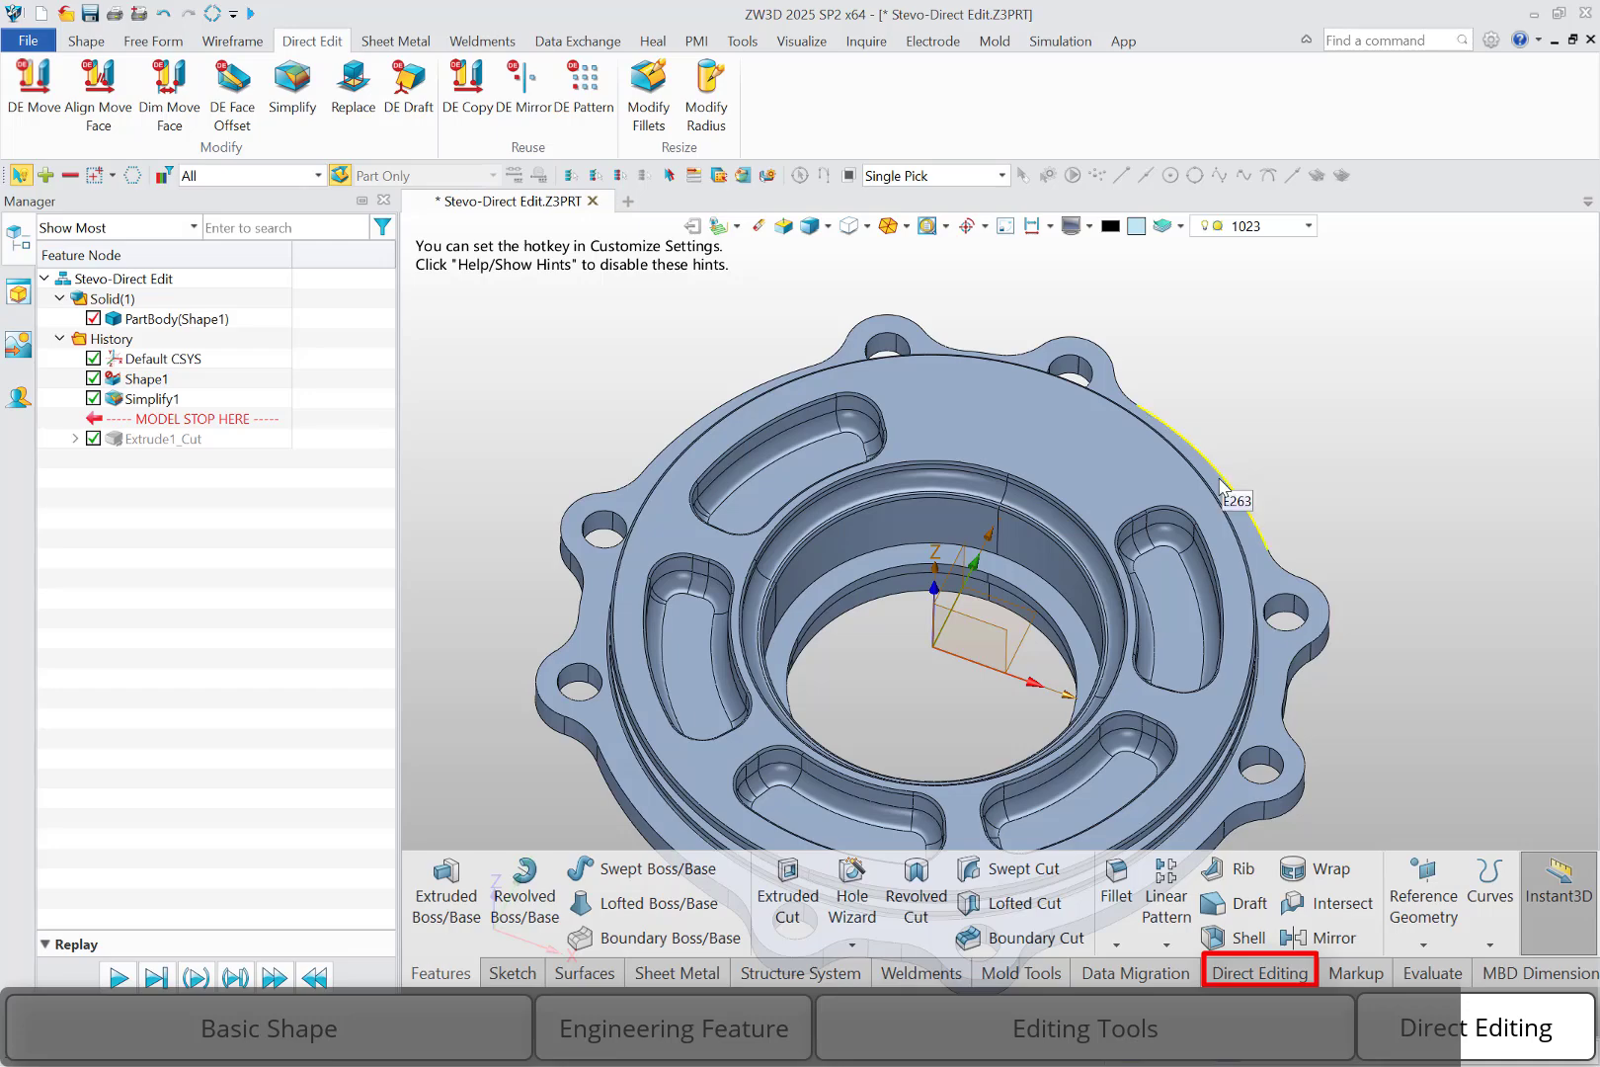
click(708, 104)
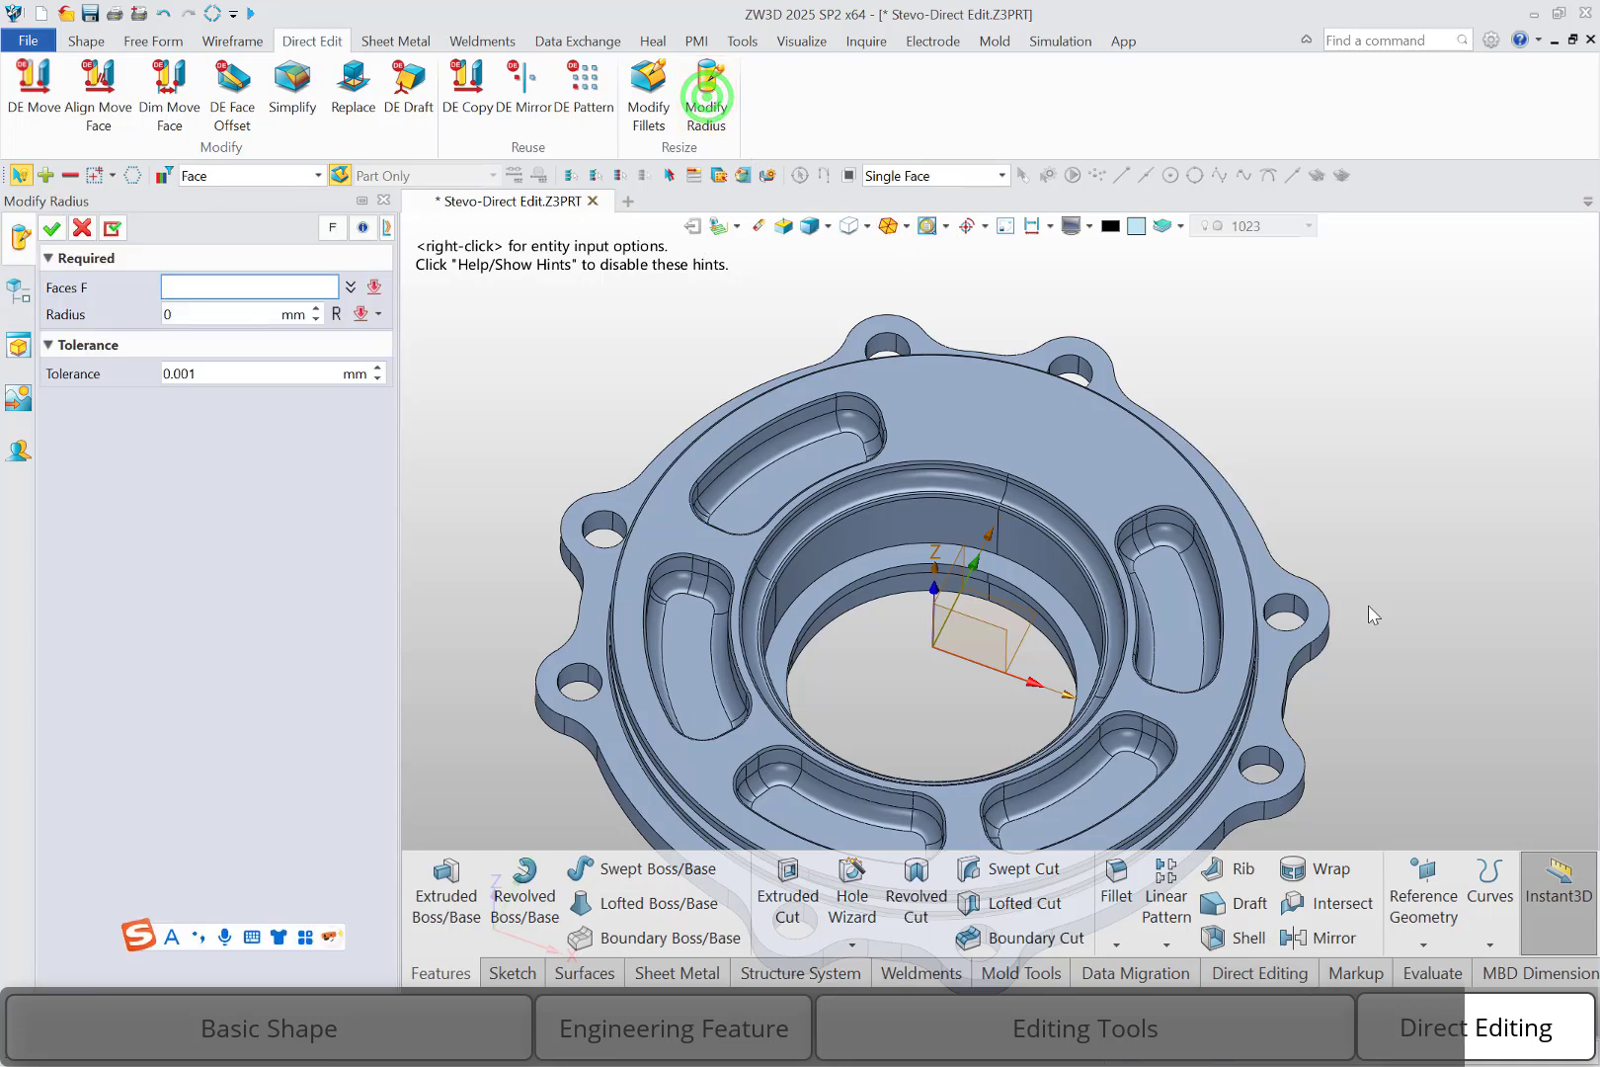
scroll(1280, 606, up, 4)
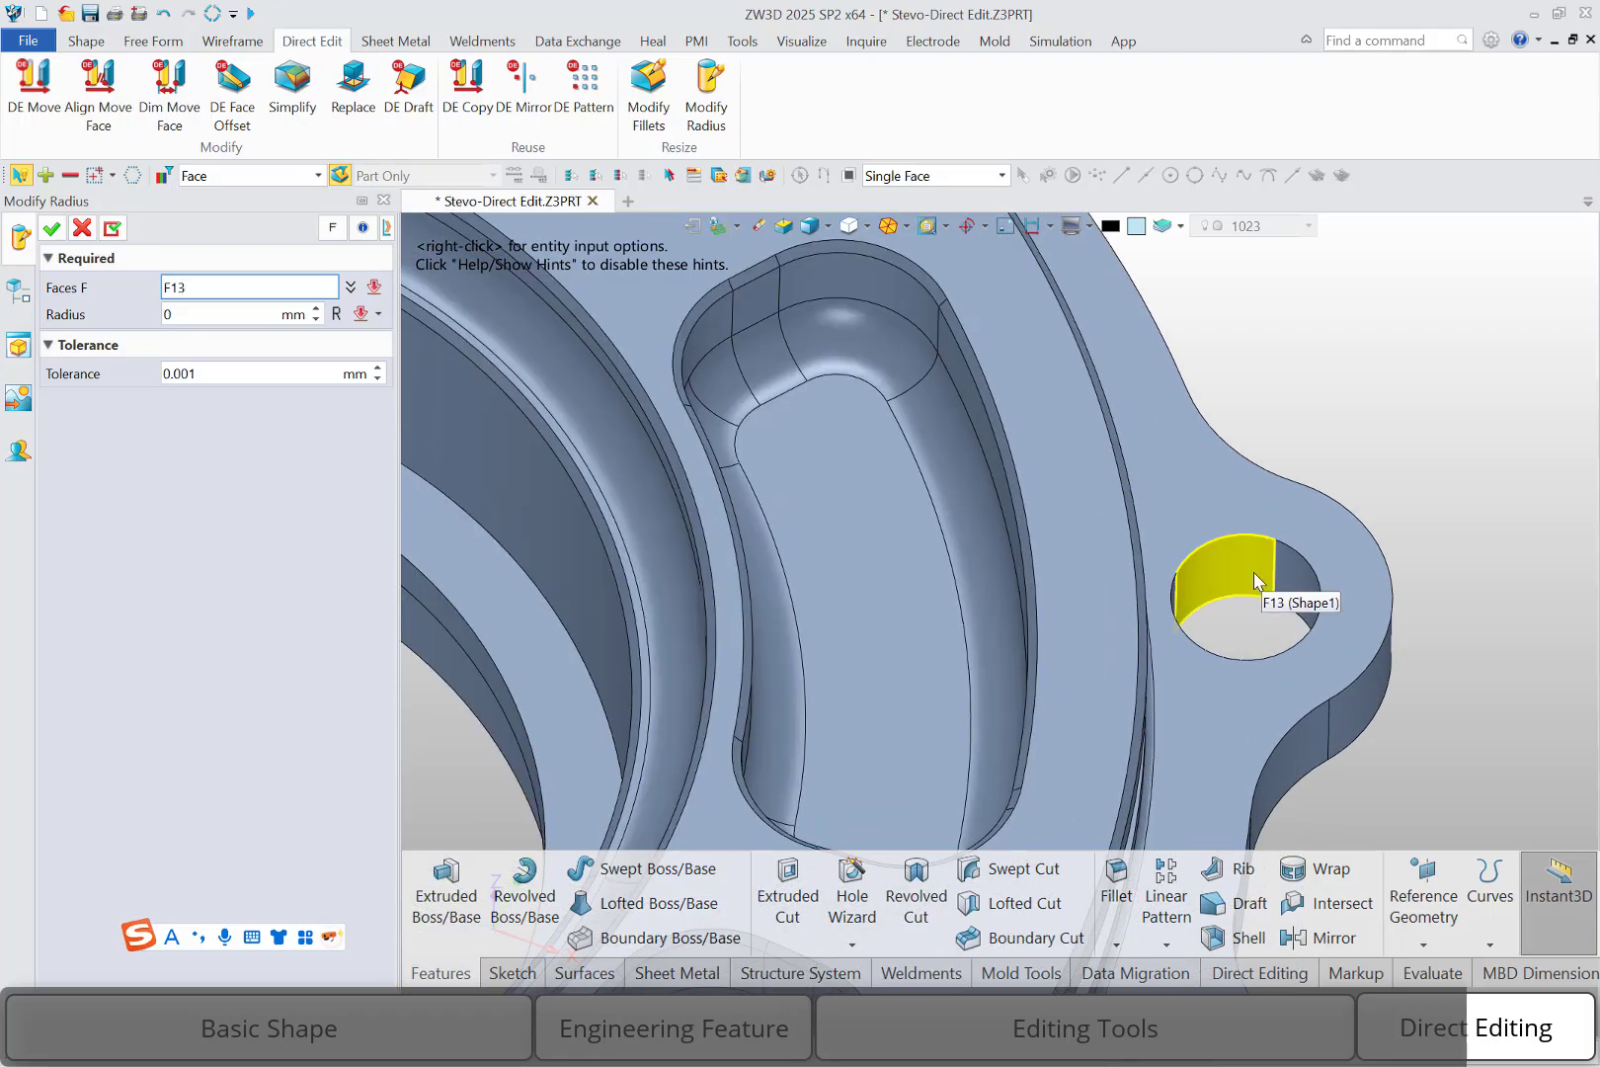
click(1254, 573)
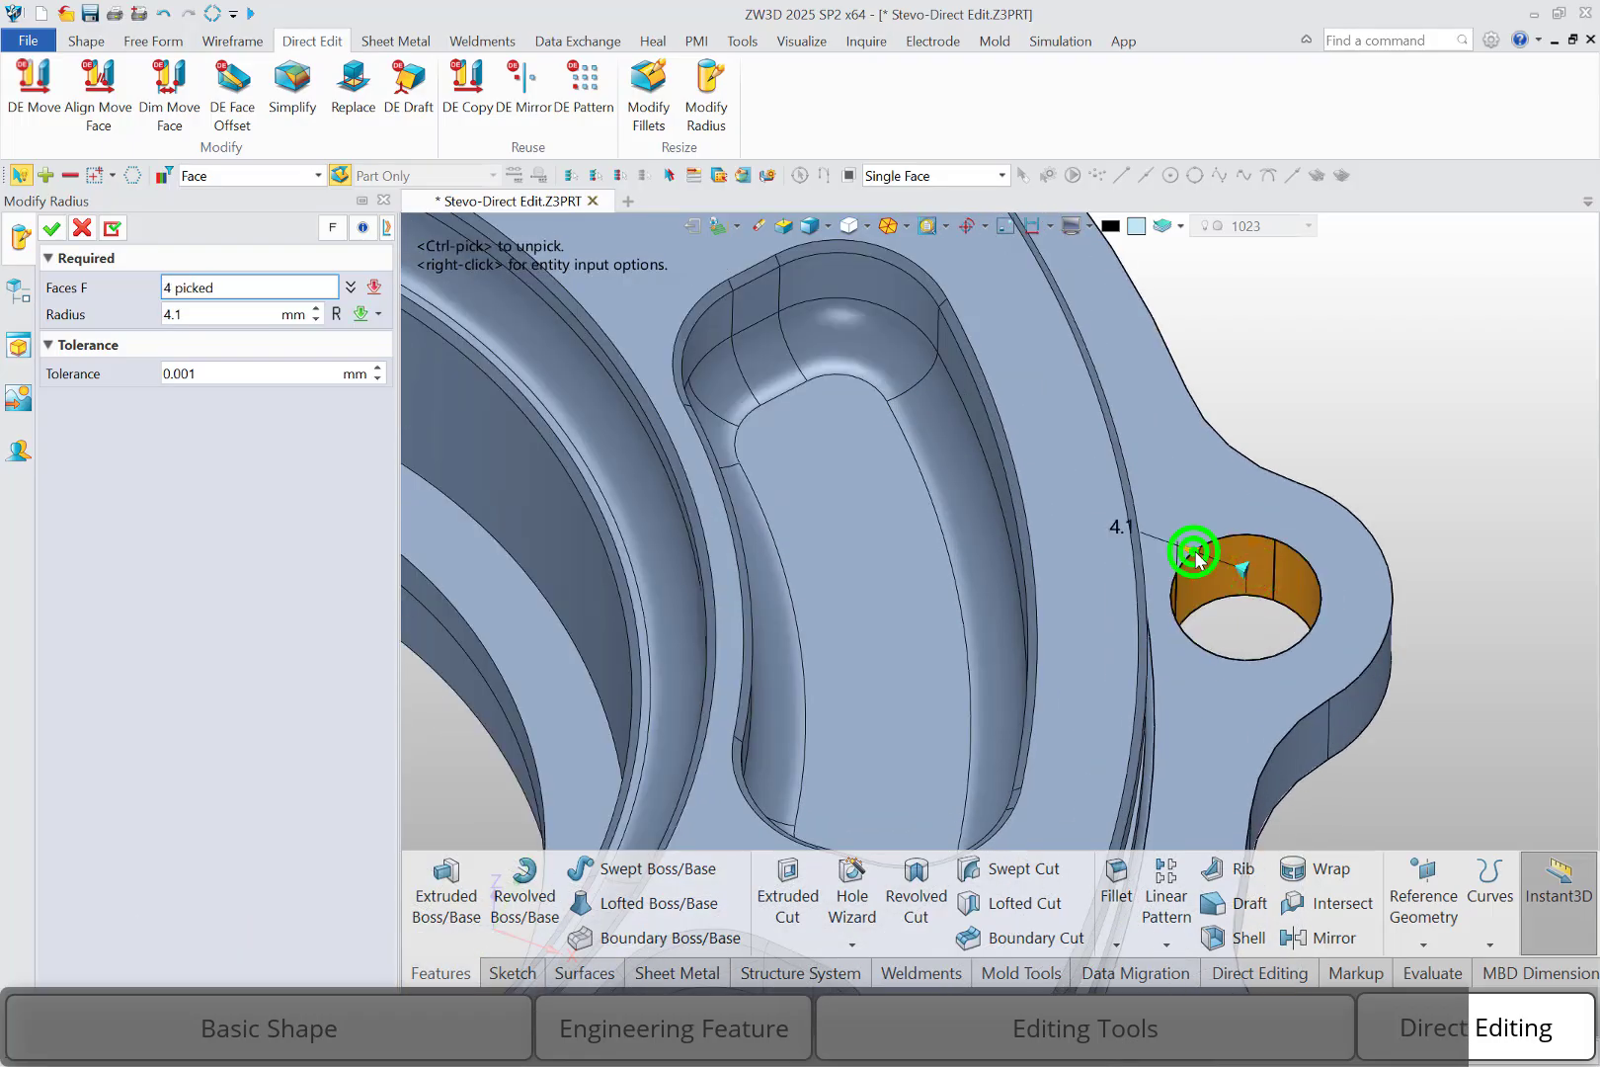
drag(1196, 550, 1217, 569)
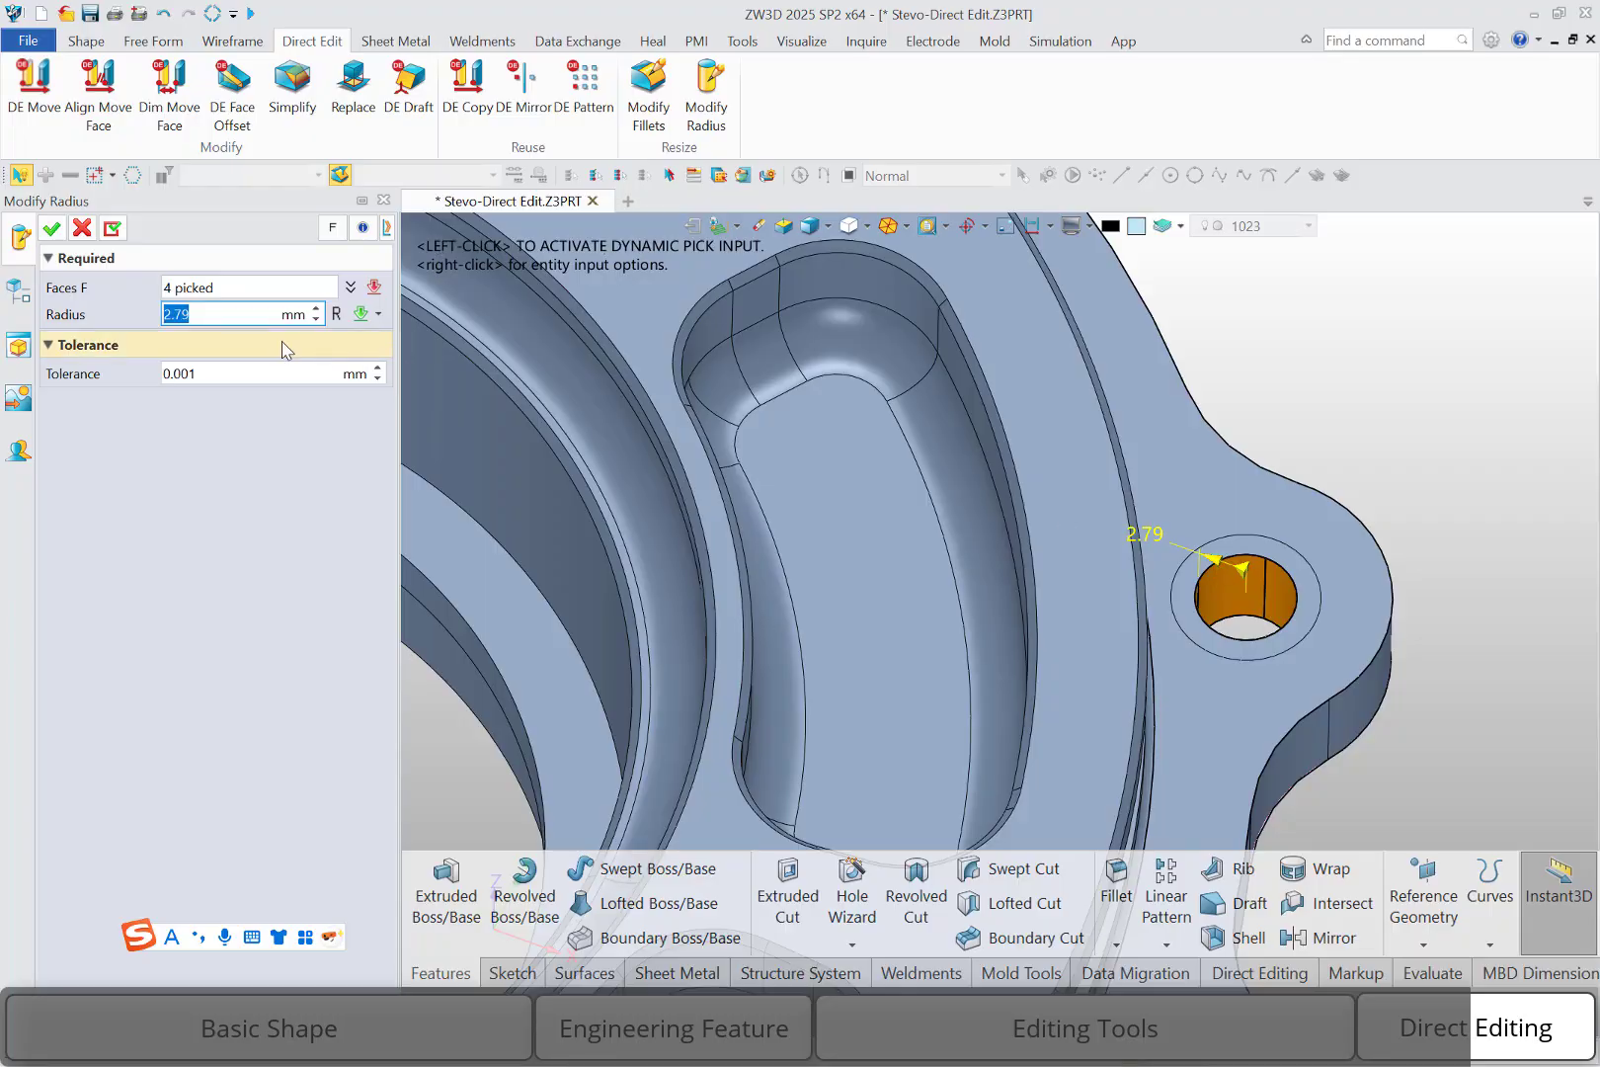
click(51, 229)
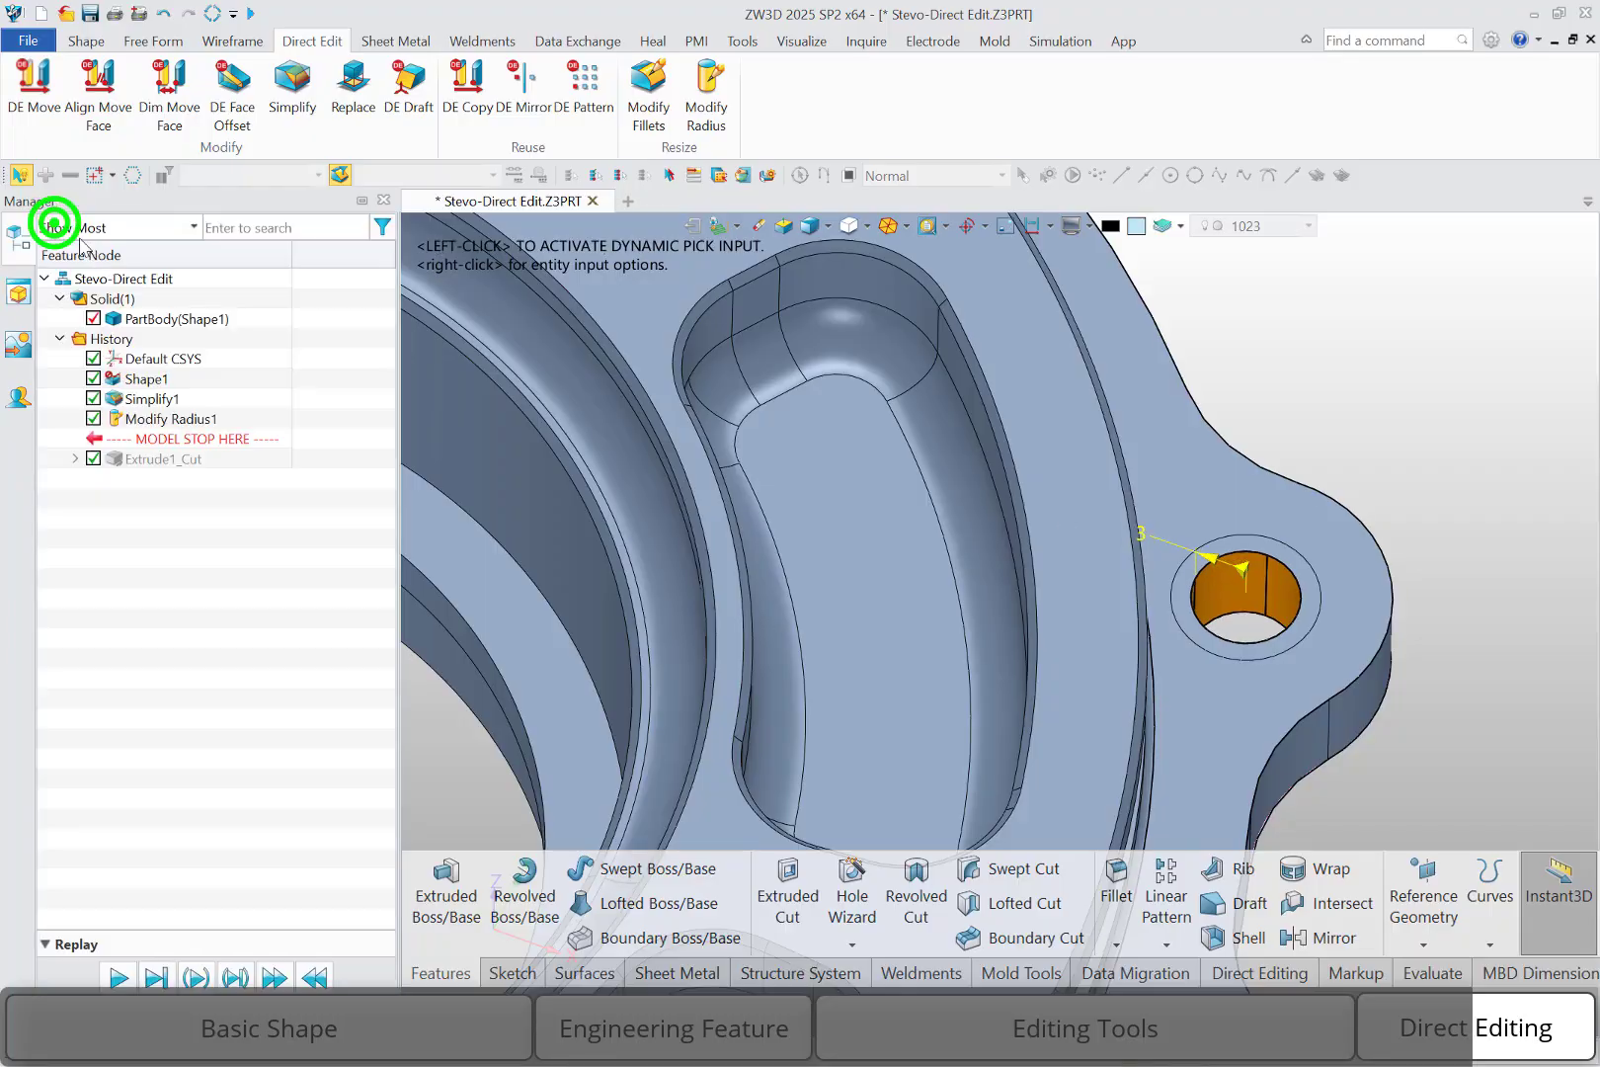
Set the neighbouring lug's bolt hole, on the -Y side of the resized one, to a 2 mm radius with Modify Radius.
scroll(1474, 429, down, 5)
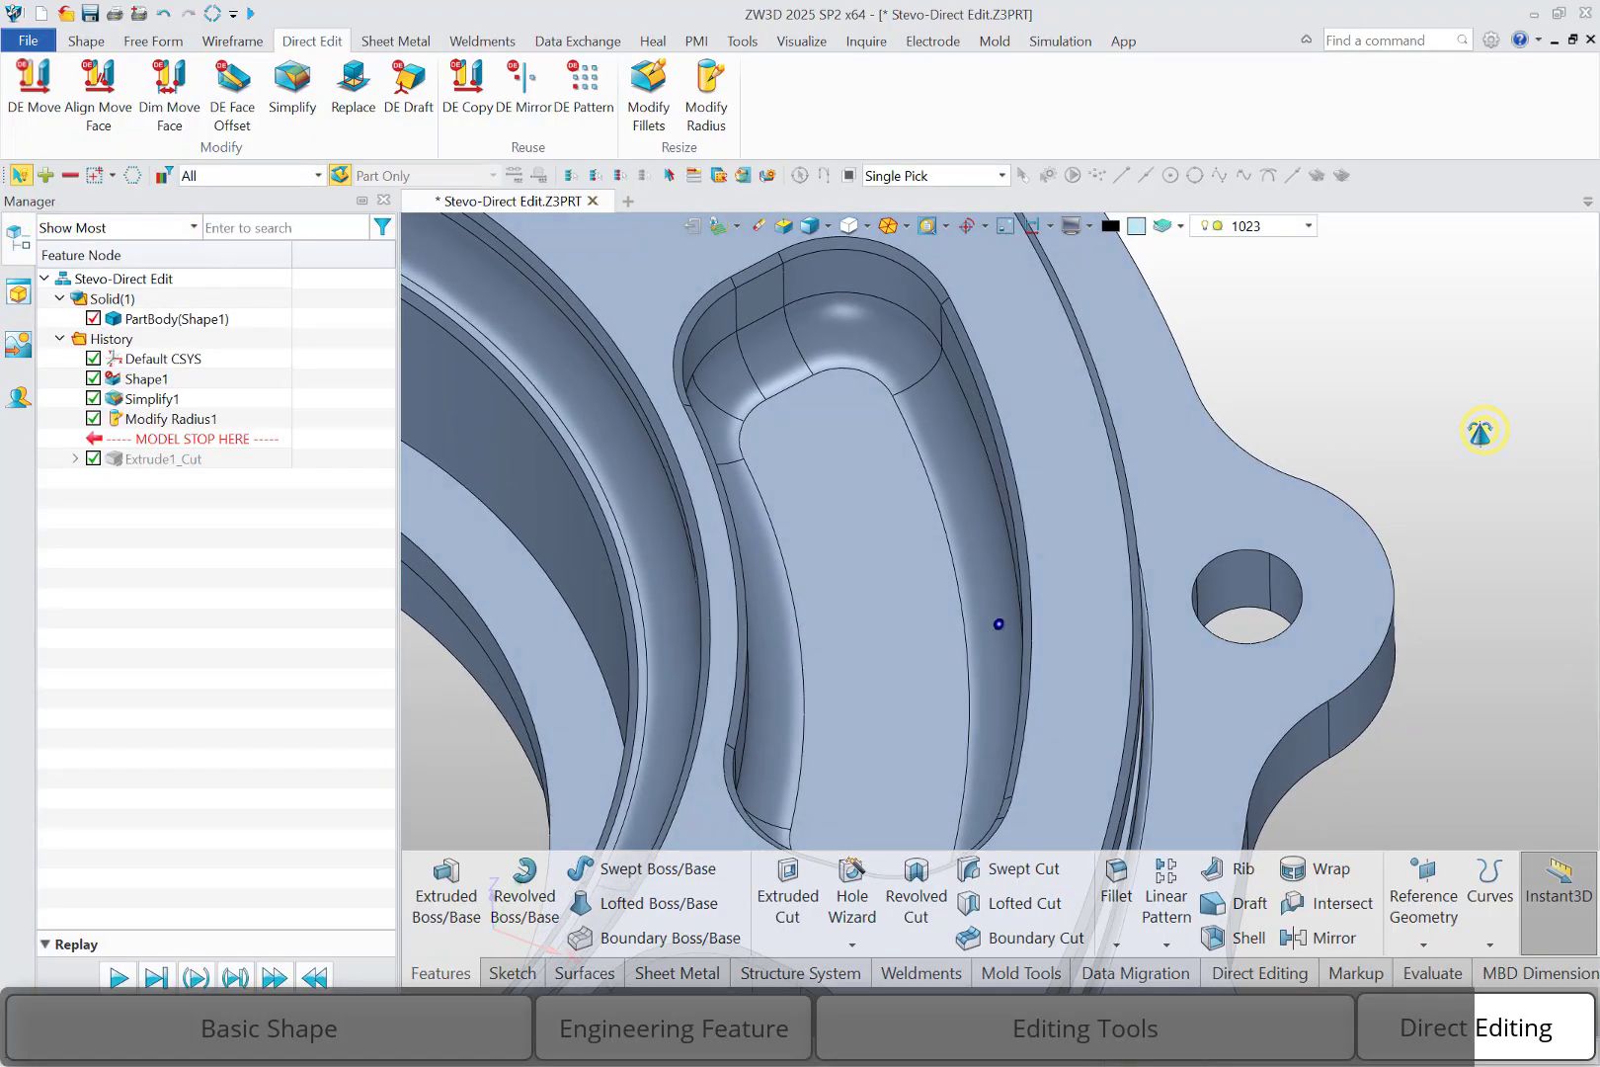
middle_click(1495, 684)
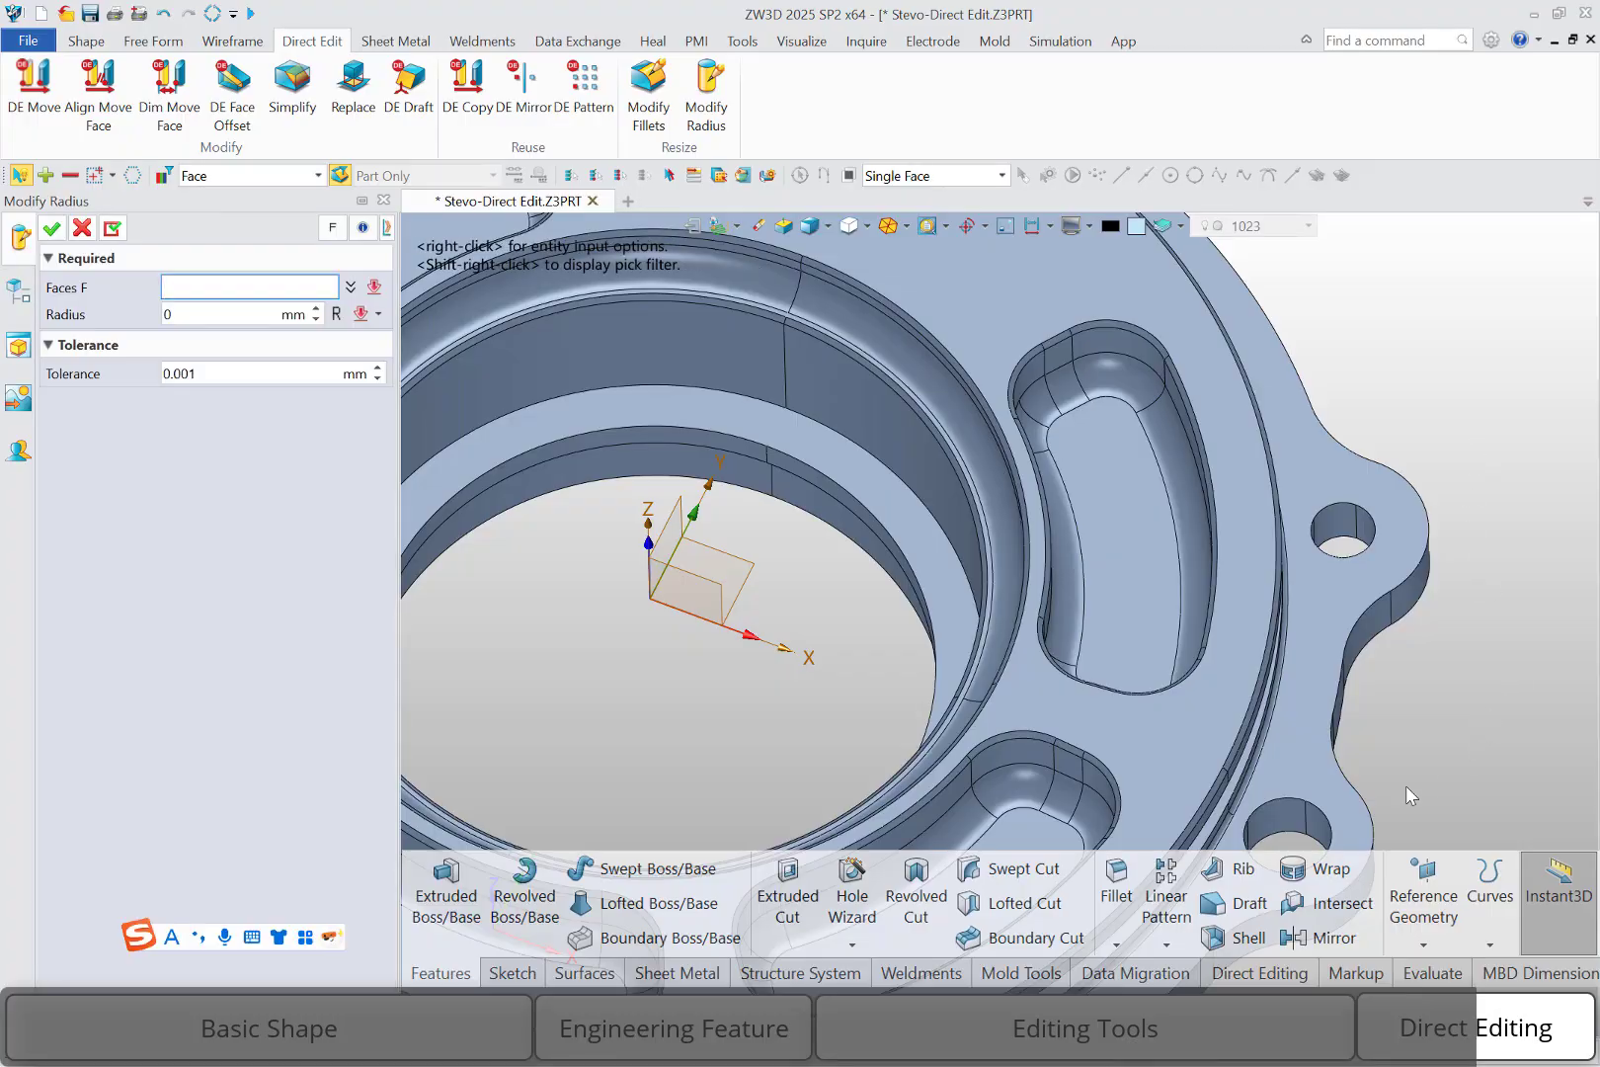
click(1277, 809)
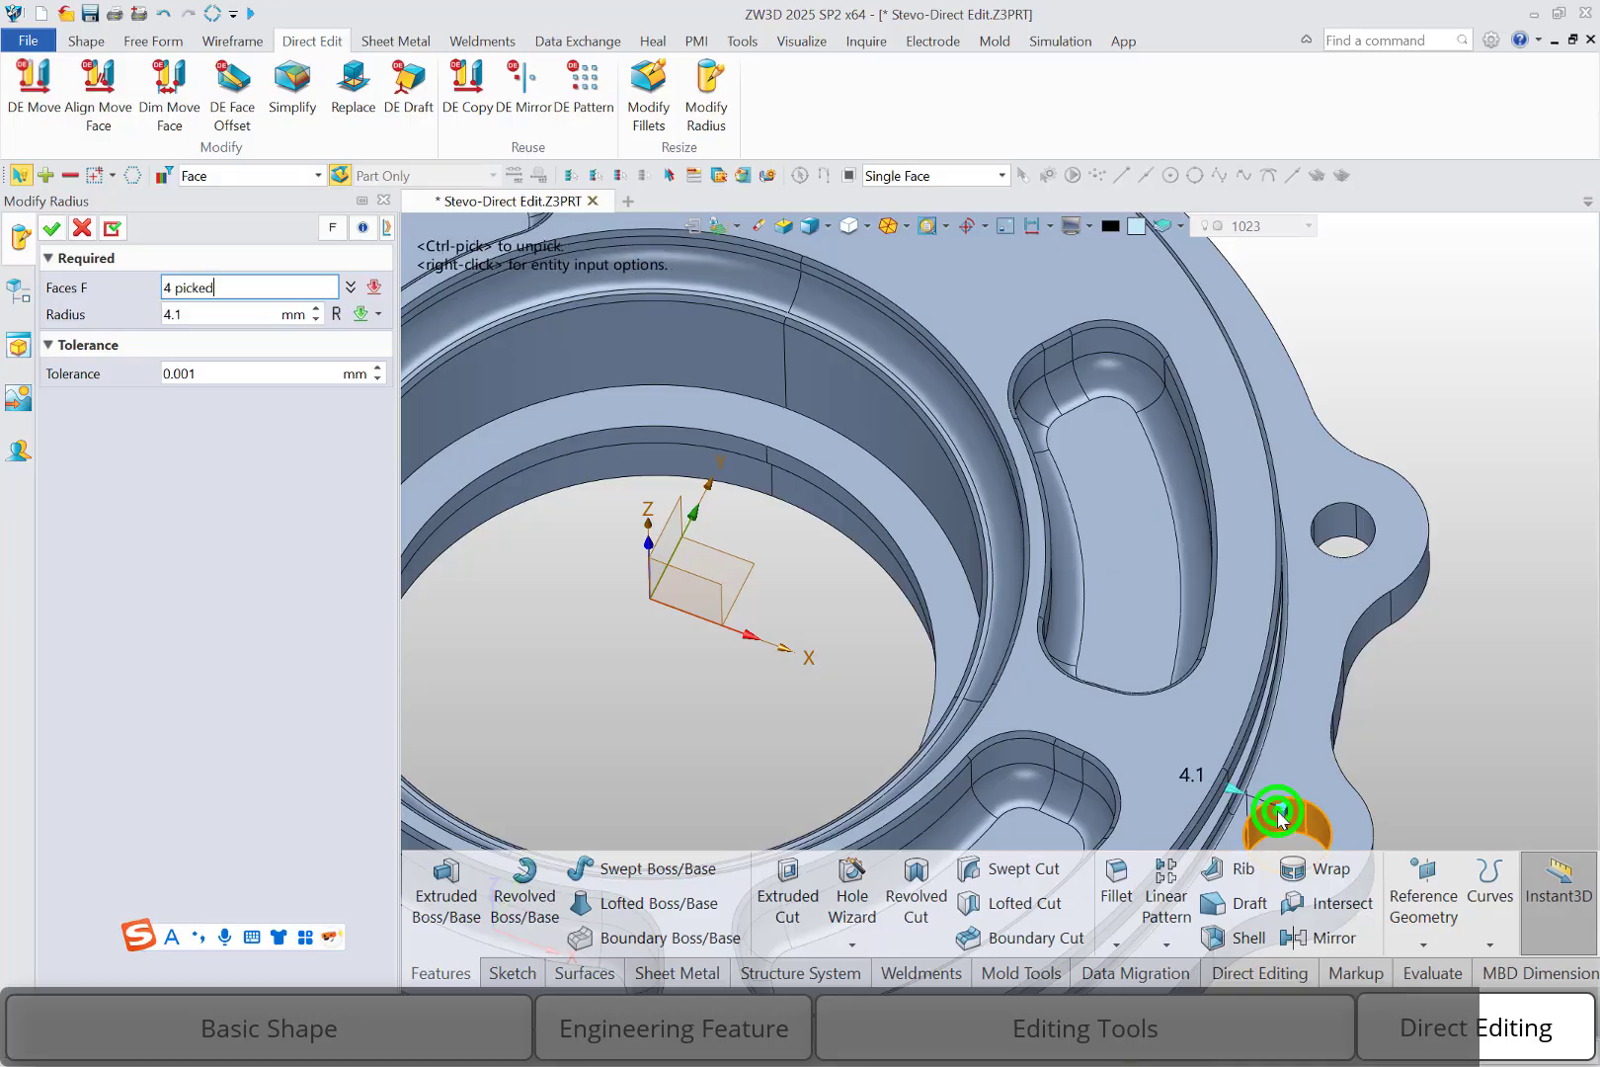
click(197, 311)
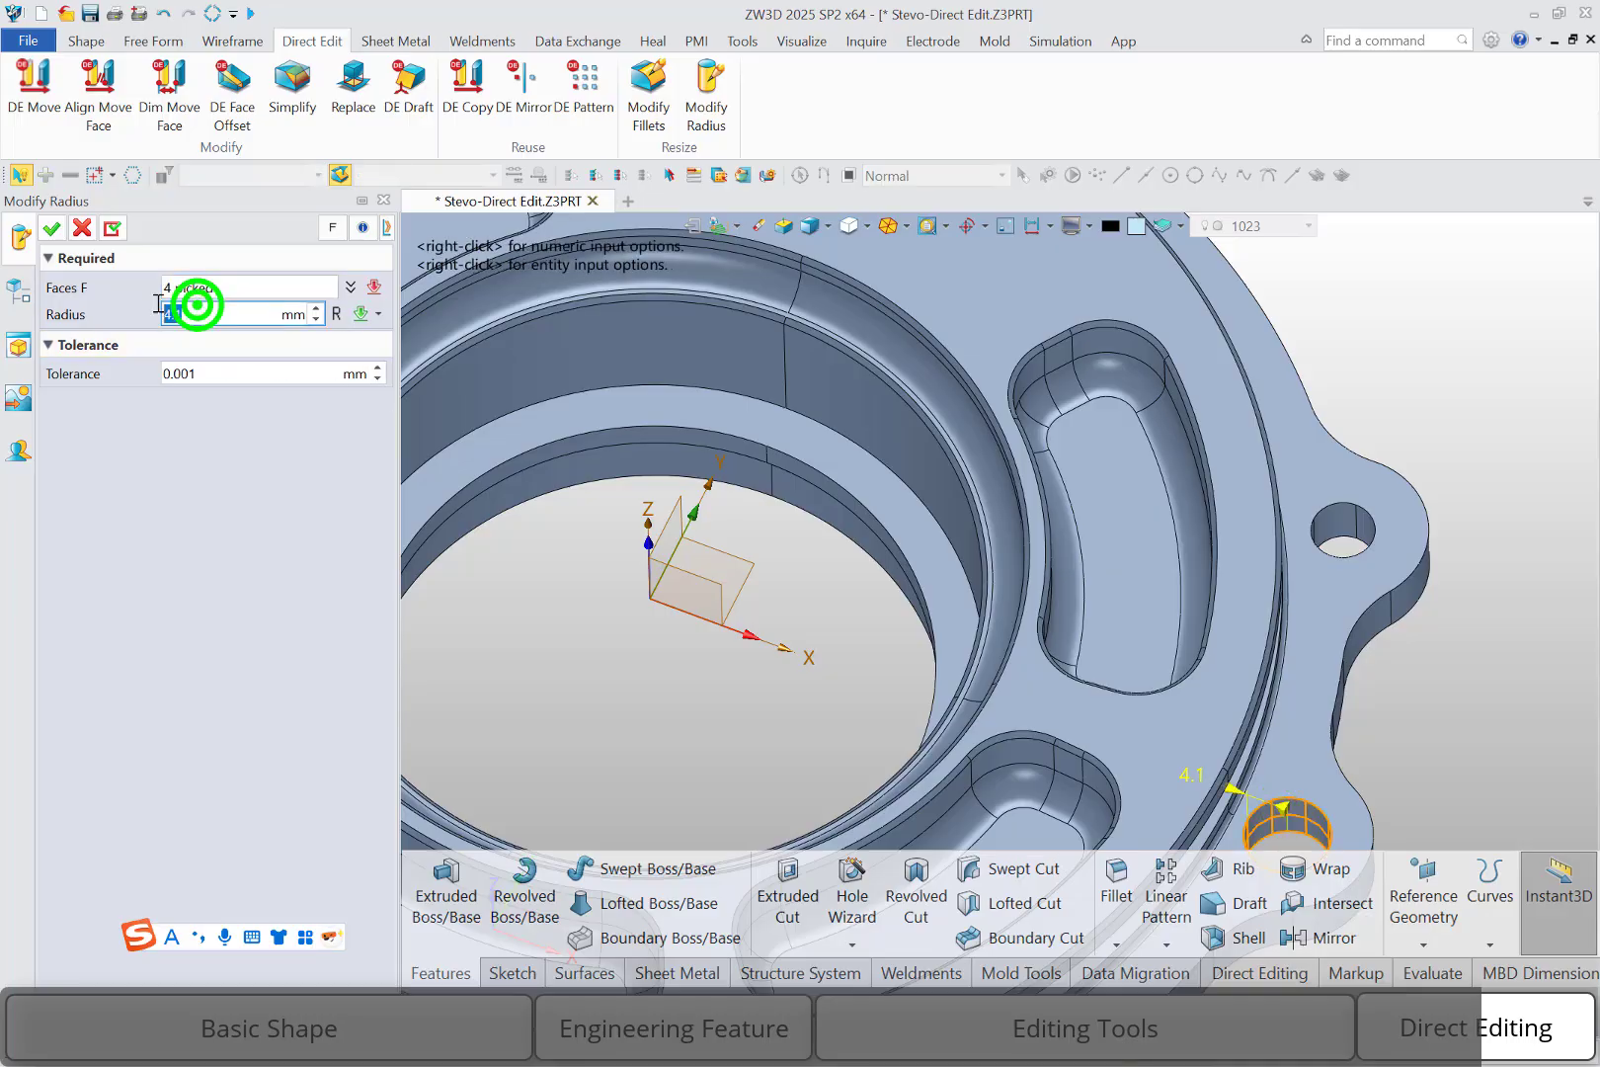
text(2)
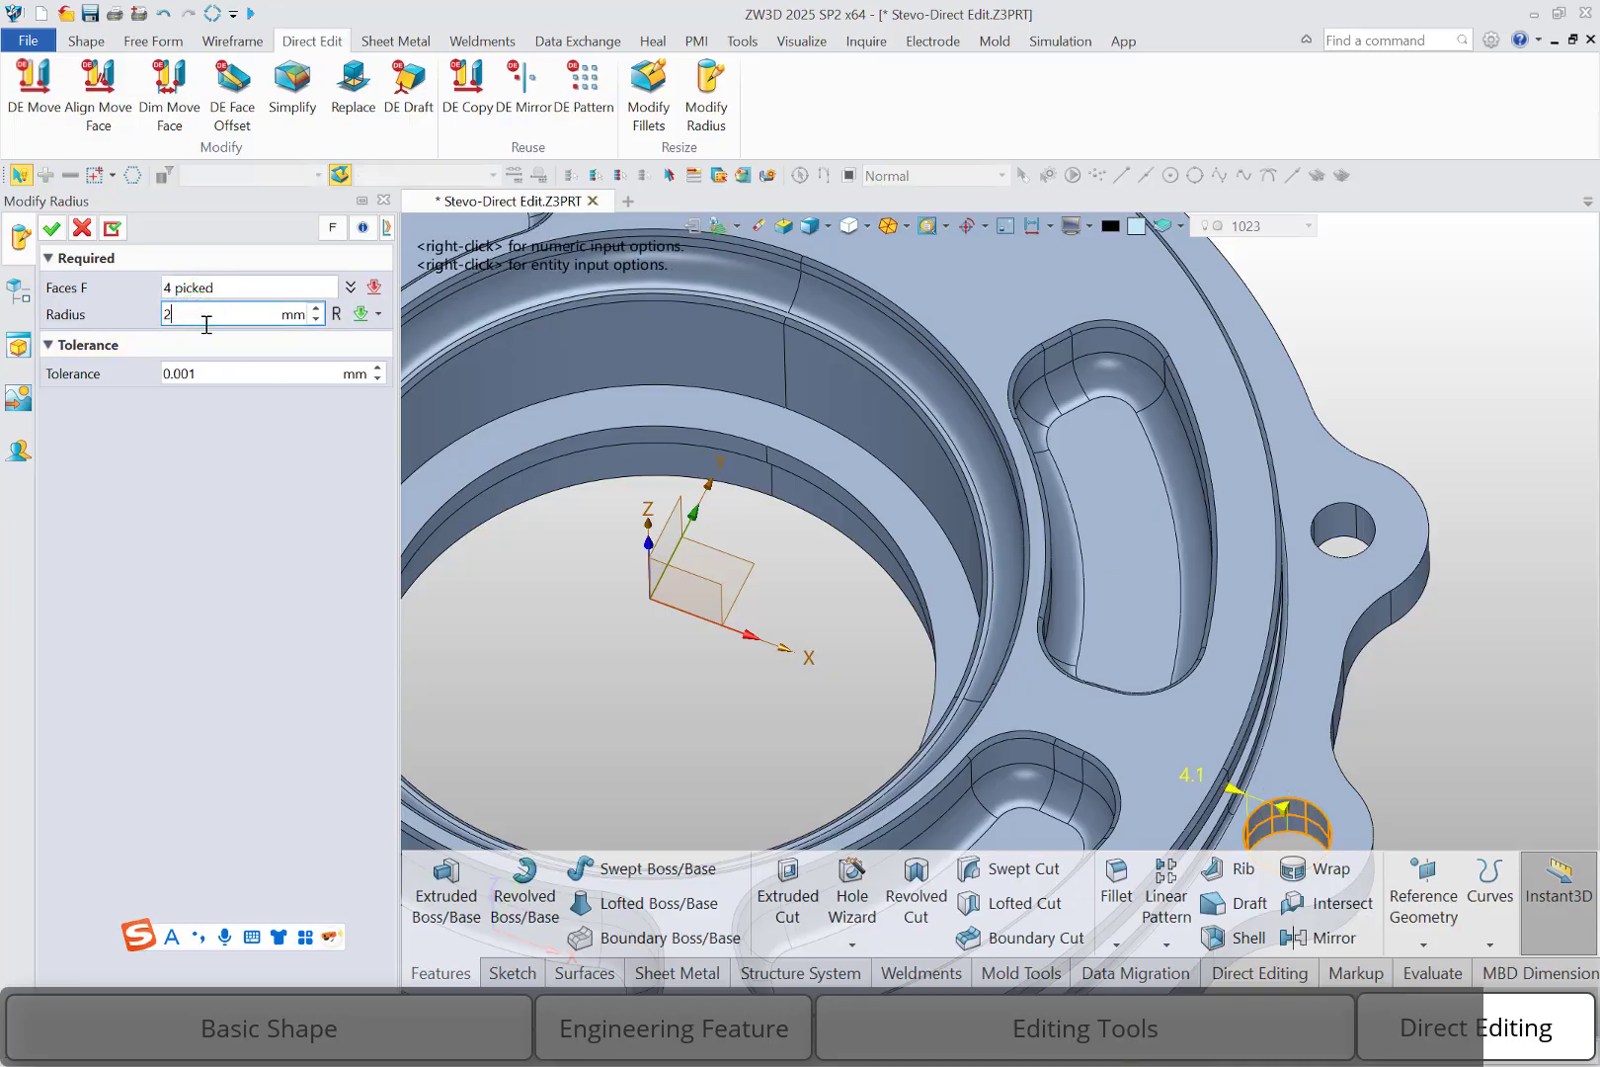
click(34, 229)
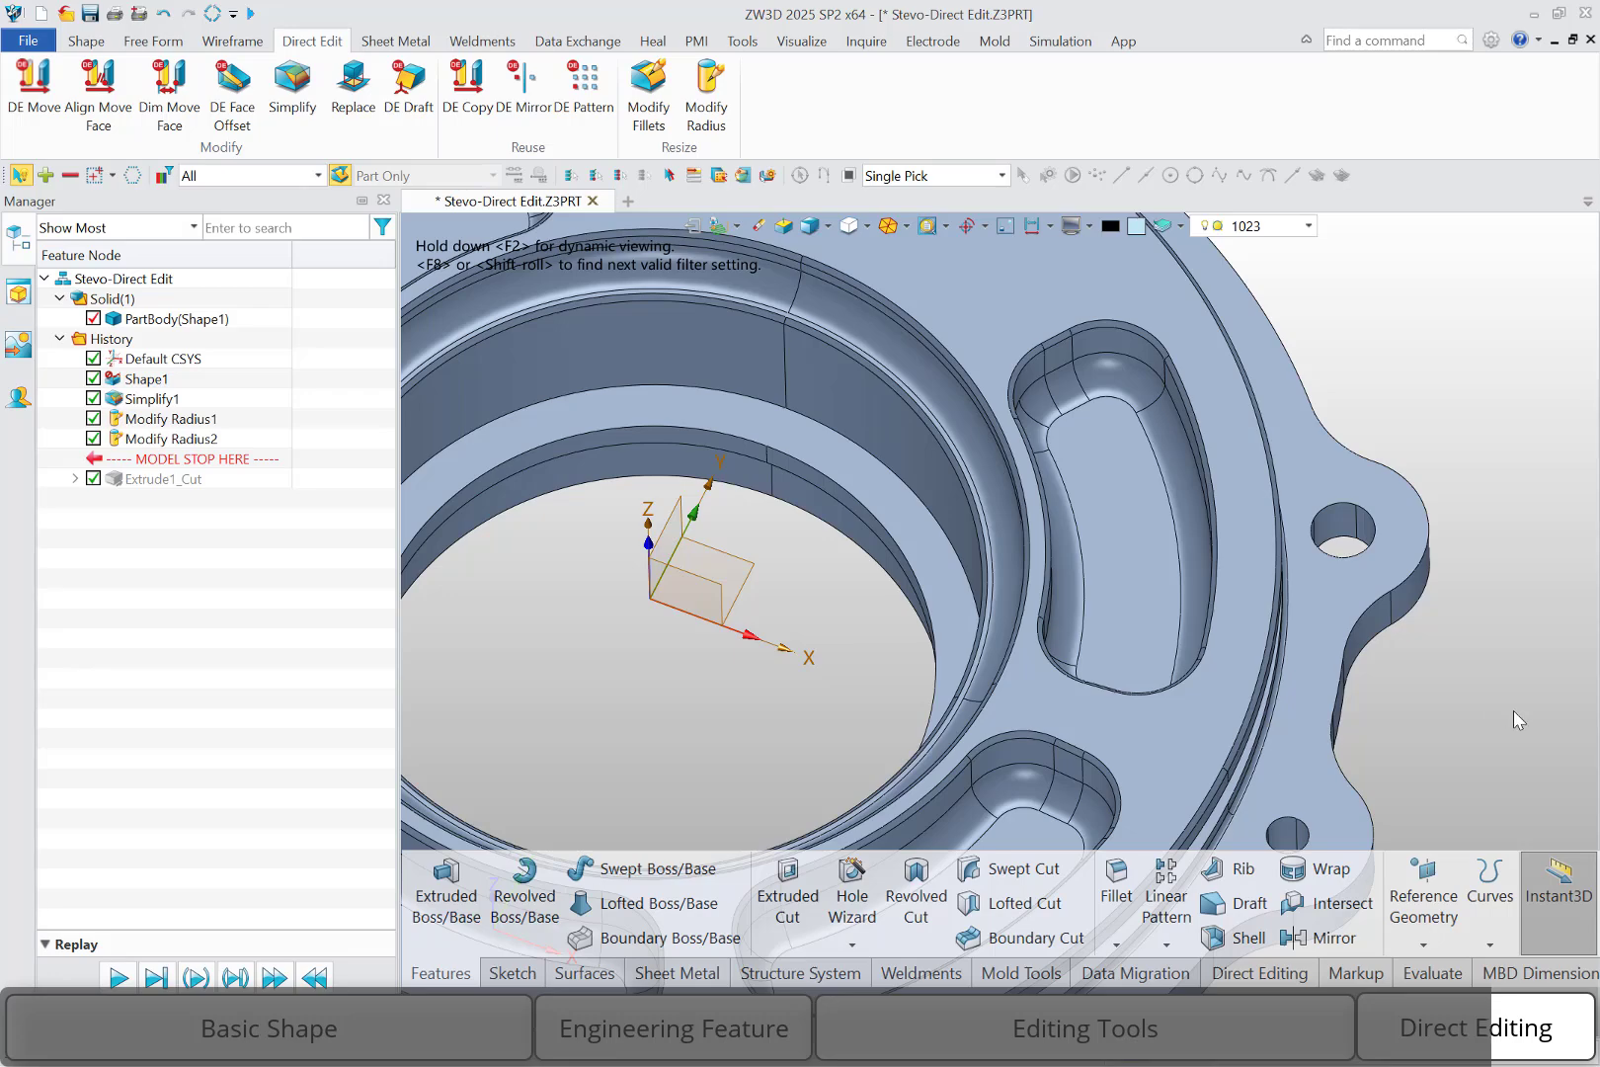
Use Modify Fillets to set the outer fillet beside the lug with the 2 mm radius hole to 8.5 mm.
scroll(1512, 710, down, 2)
click(649, 98)
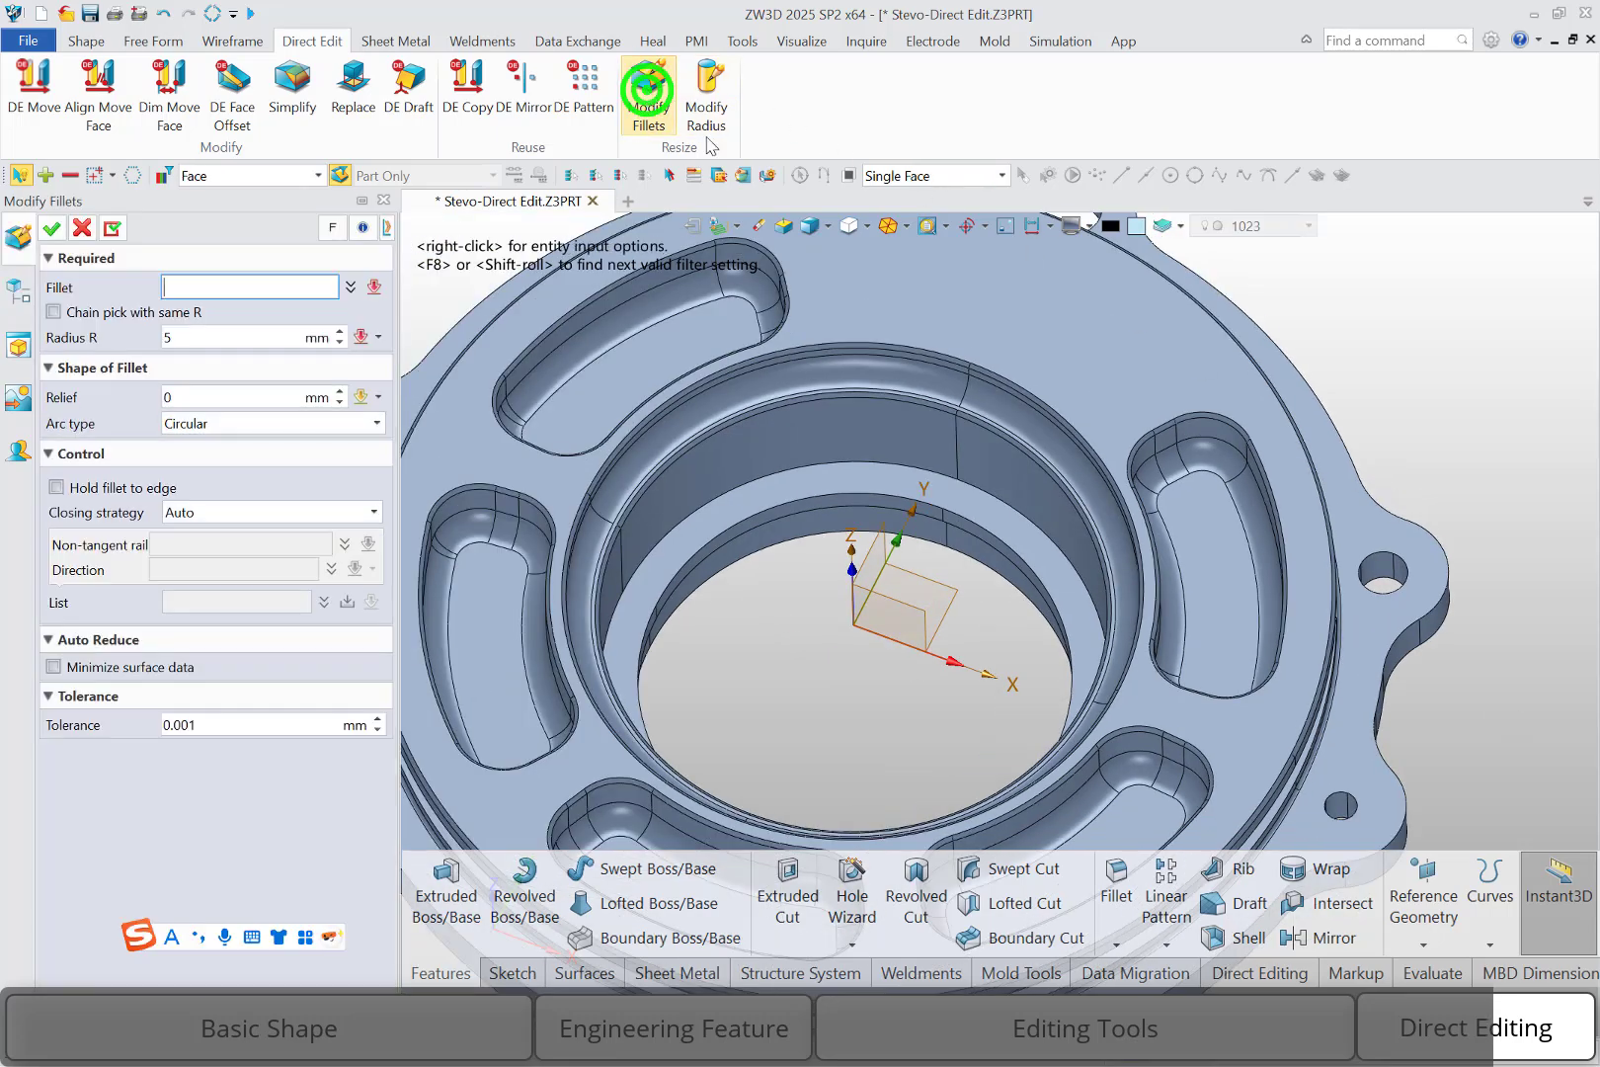
click(1325, 892)
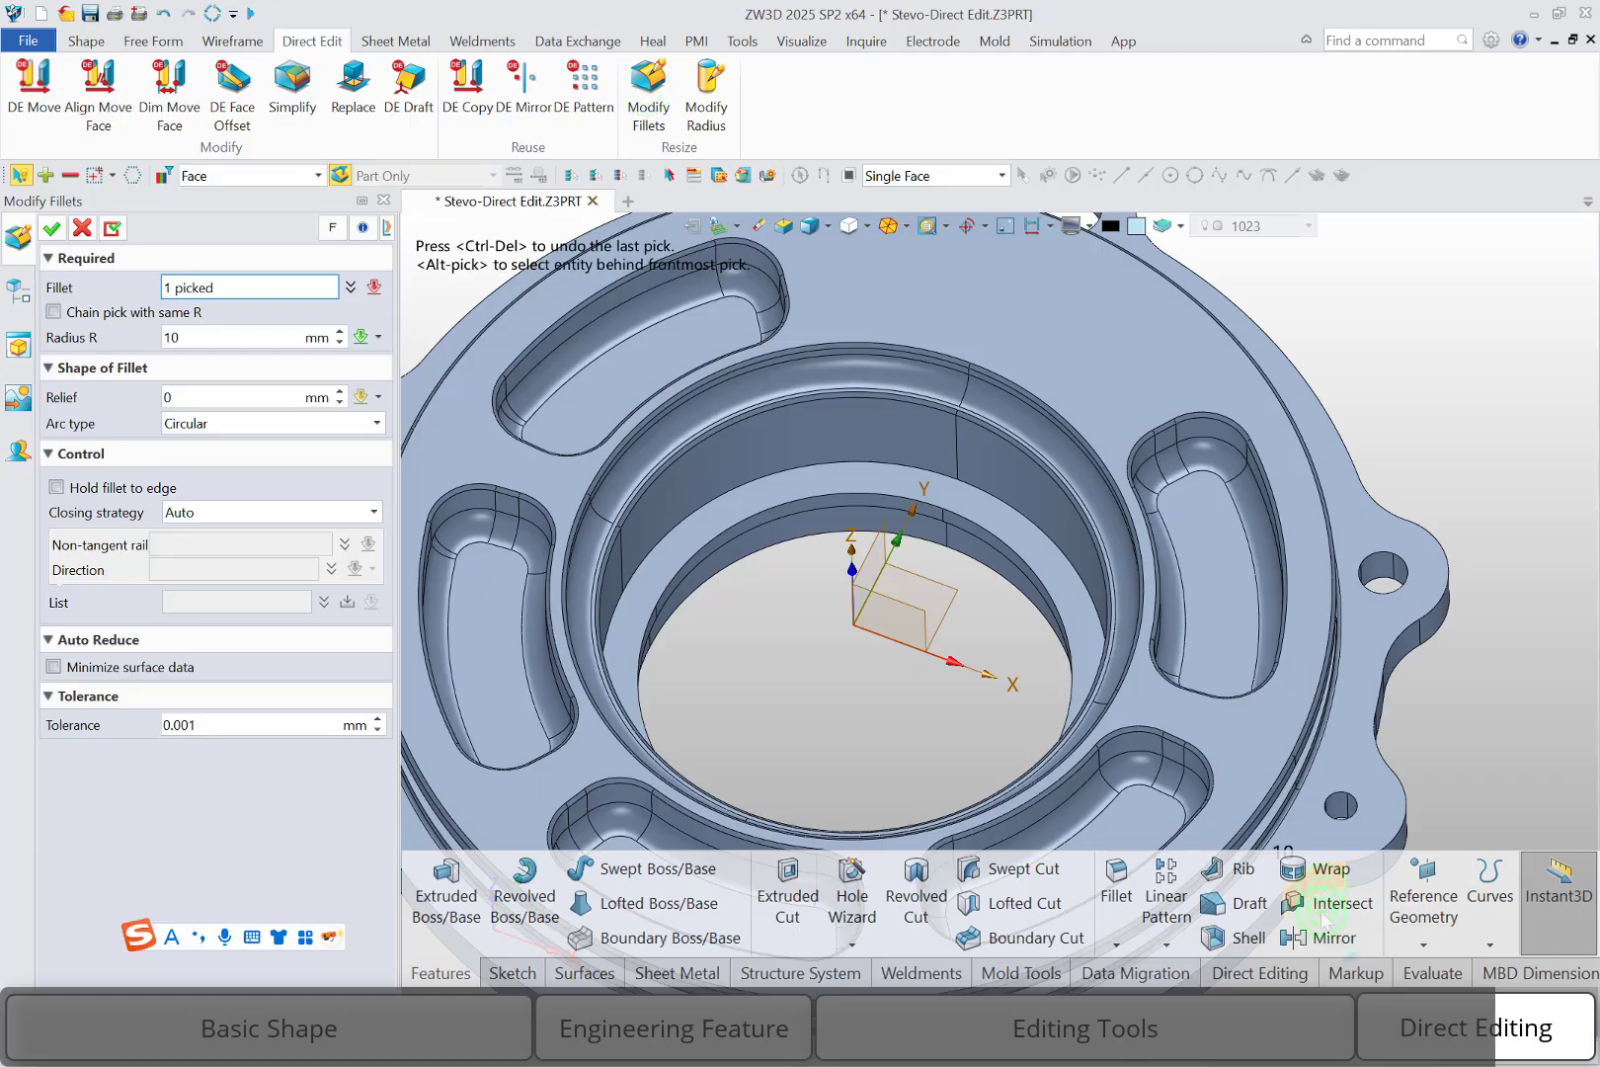
drag(1327, 922, 1324, 916)
text(8)
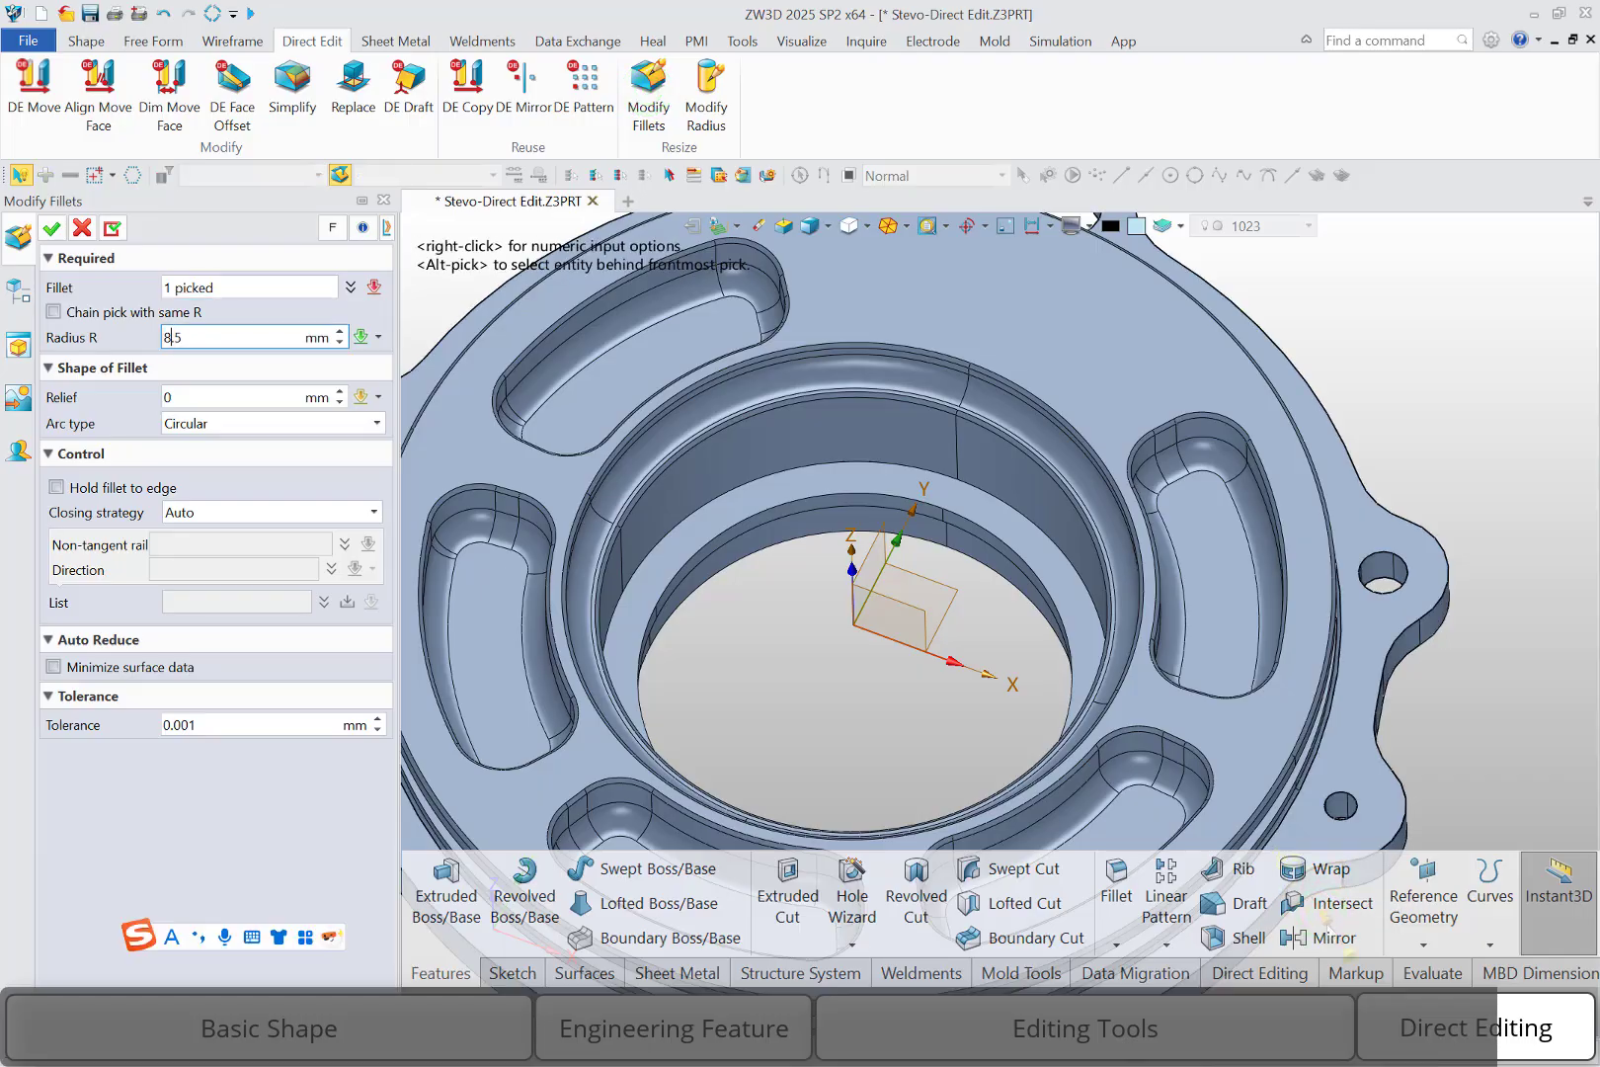
click(53, 229)
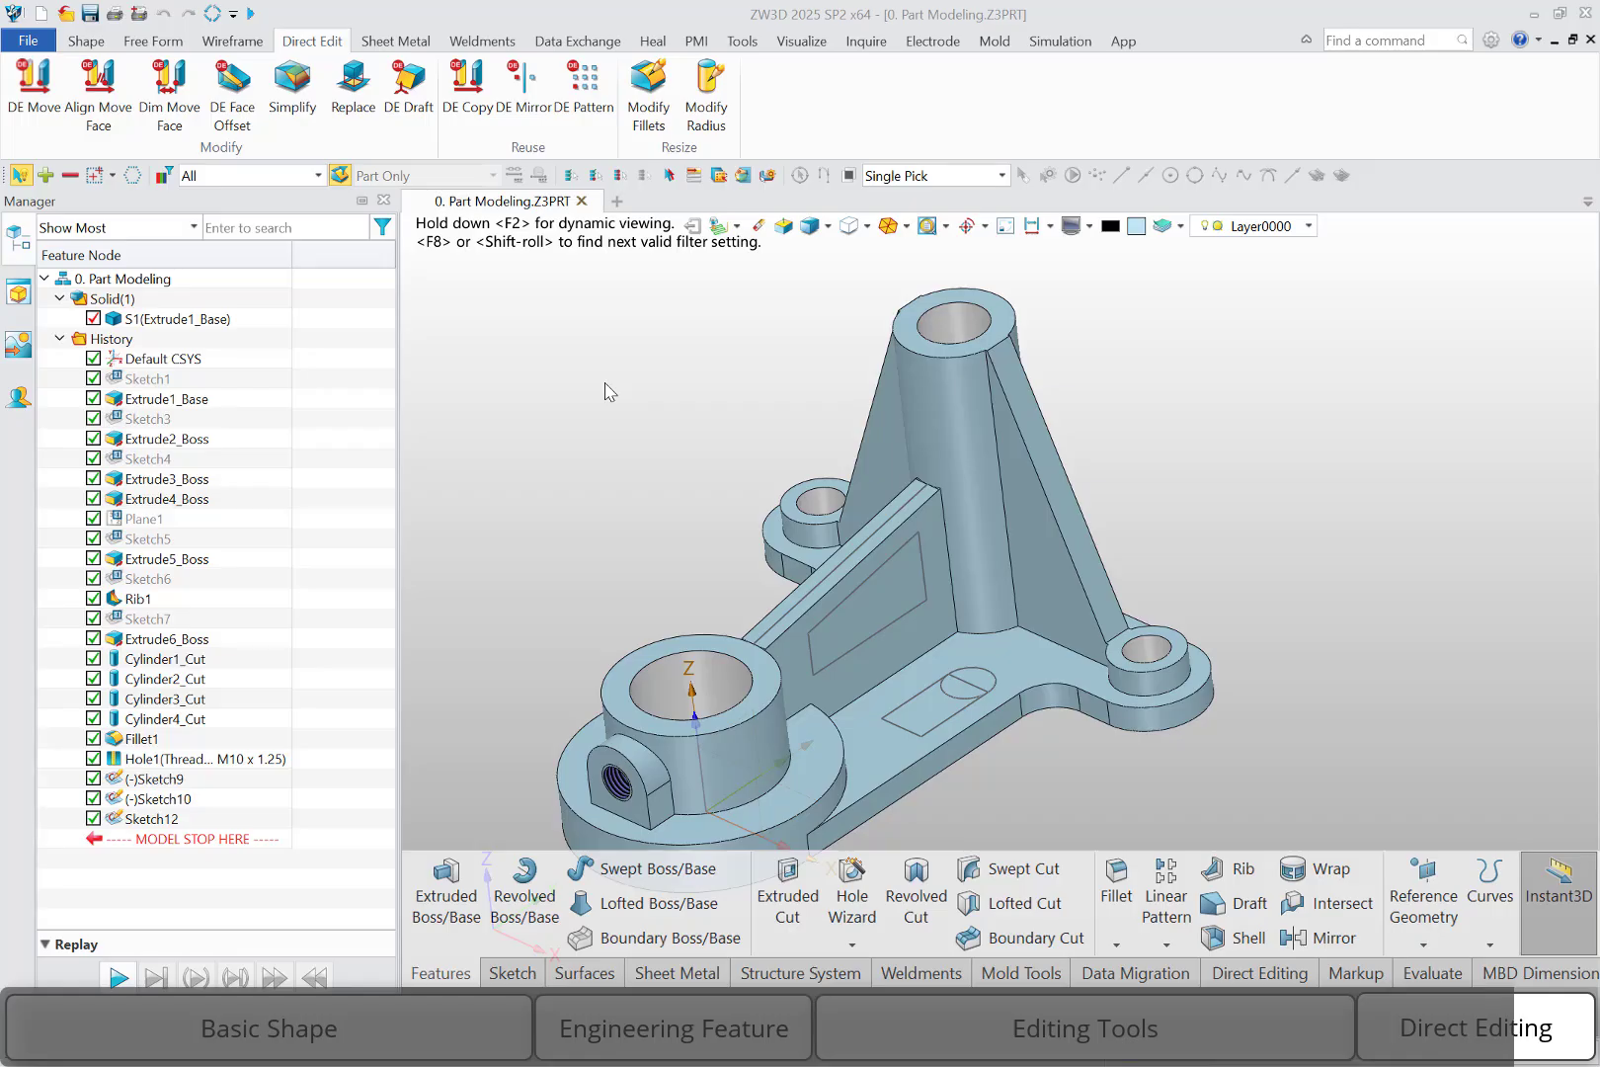
Locate the large bore's feature in the history tree from its face and inspect the Cylinder2_Cut definition without changing it.
right_click(659, 701)
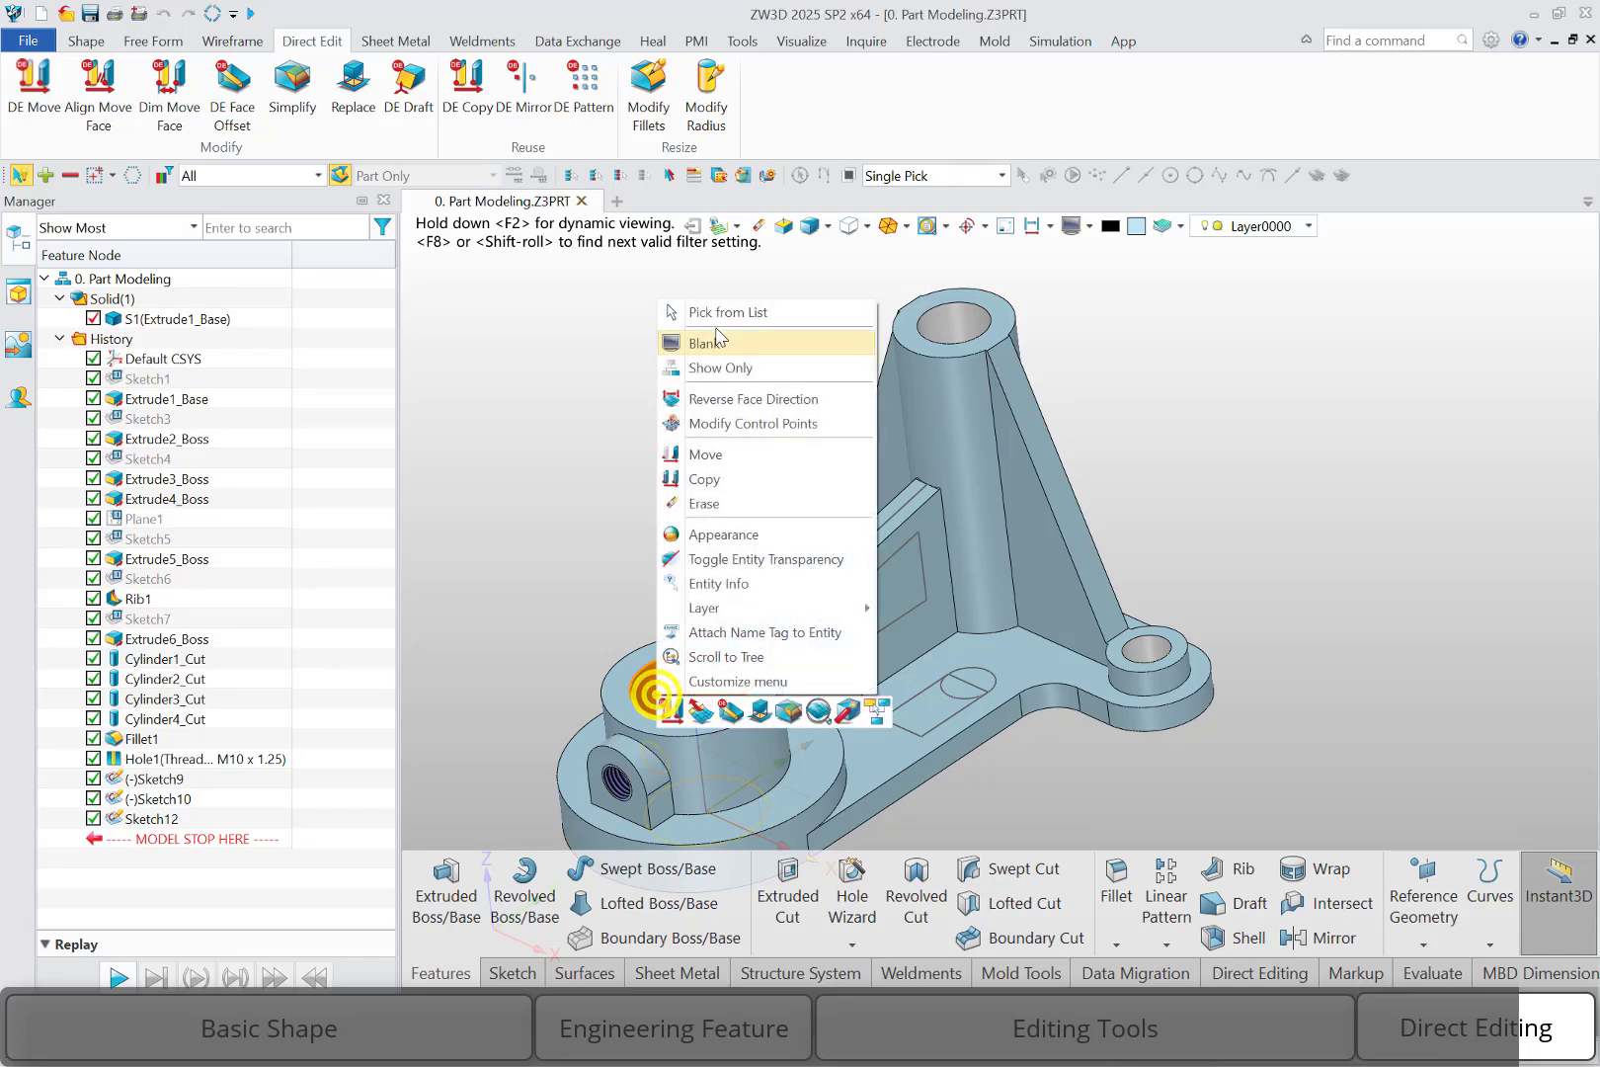
click(584, 526)
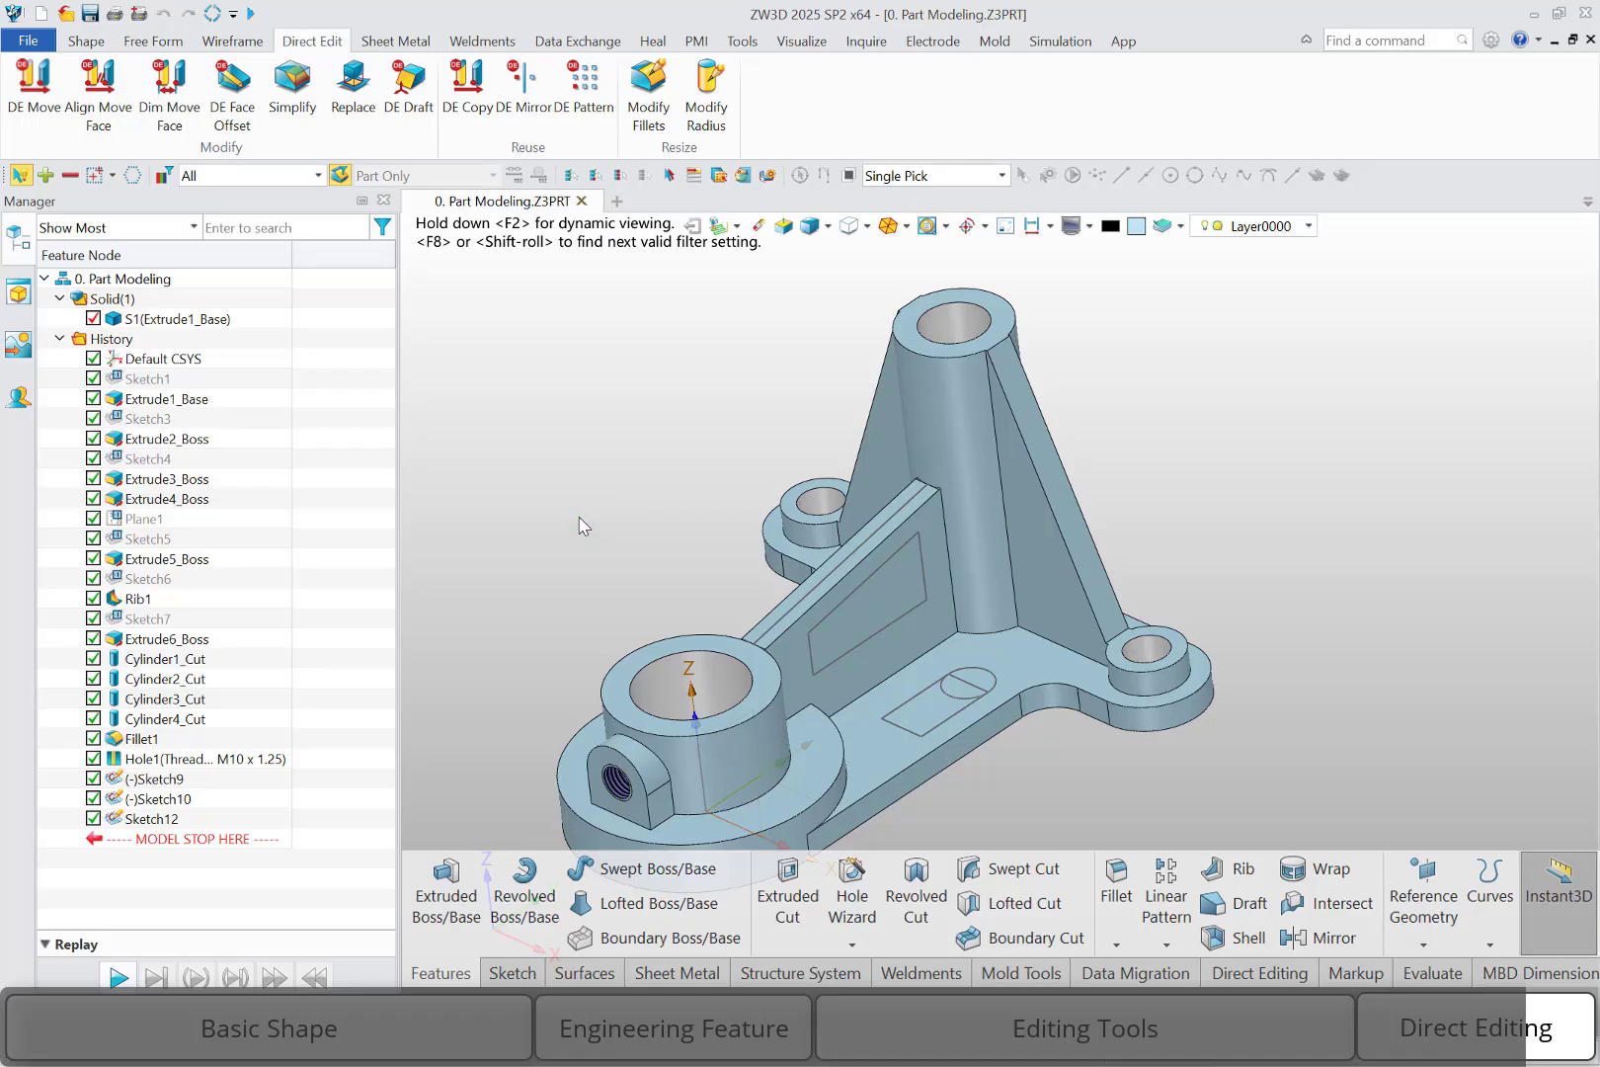
right_click(656, 703)
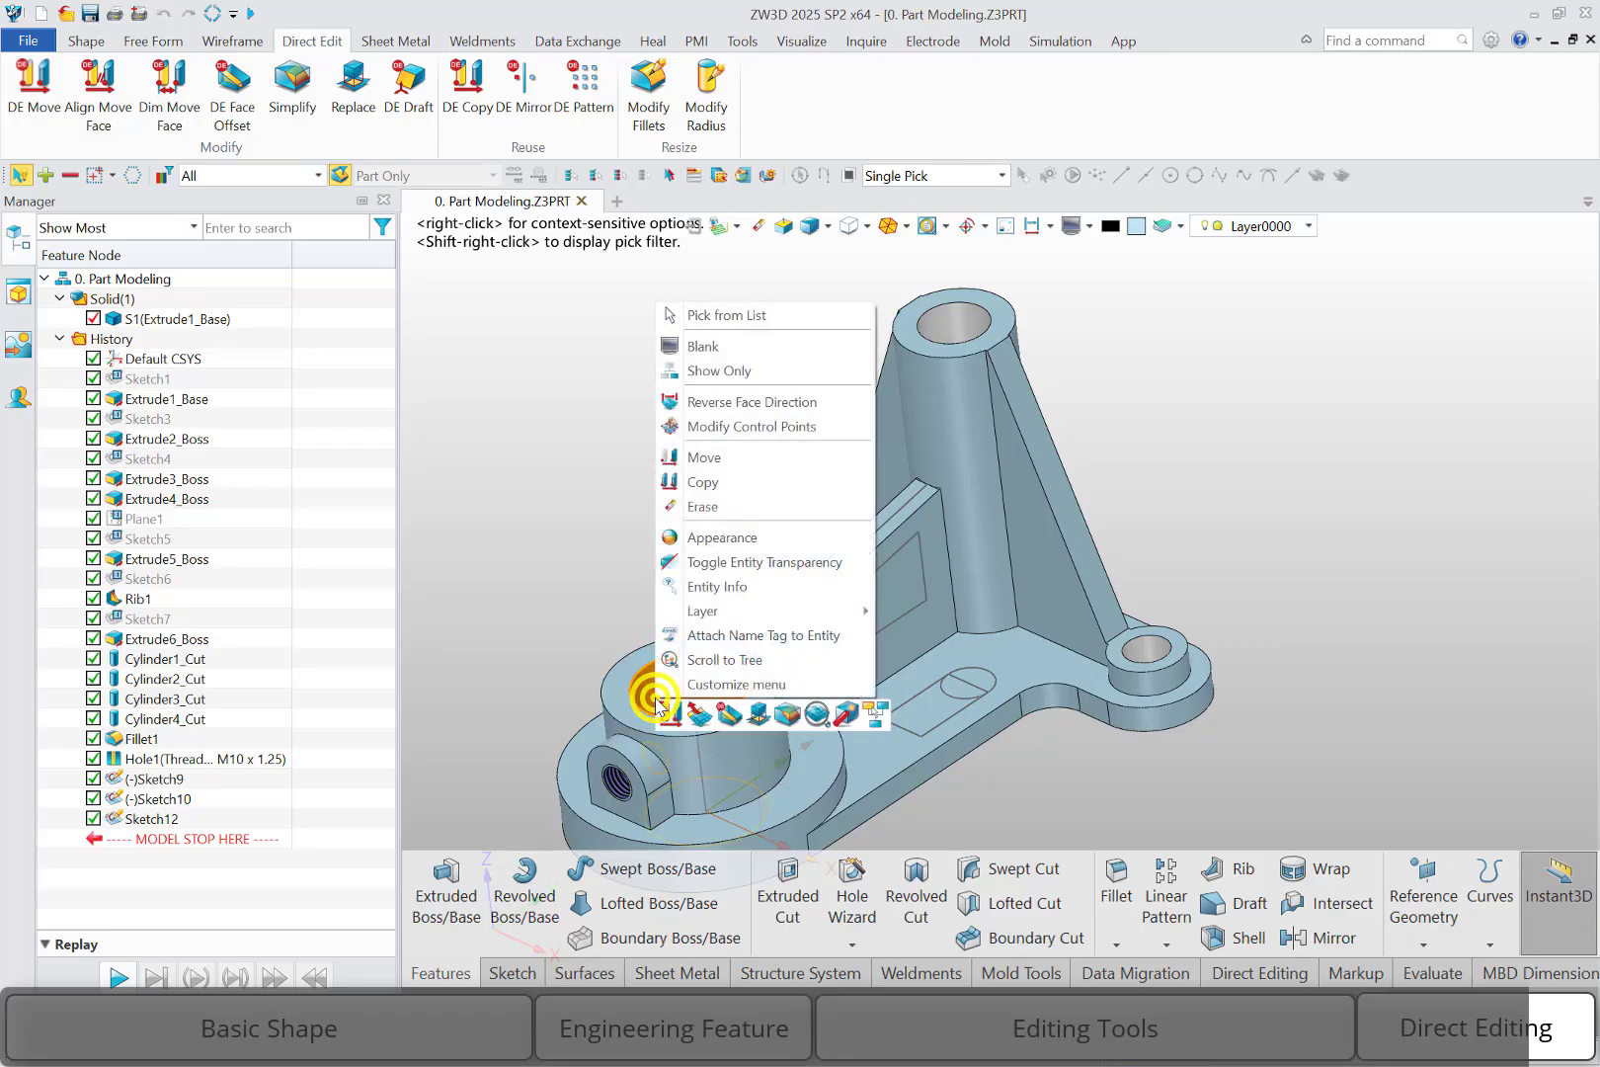
click(690, 660)
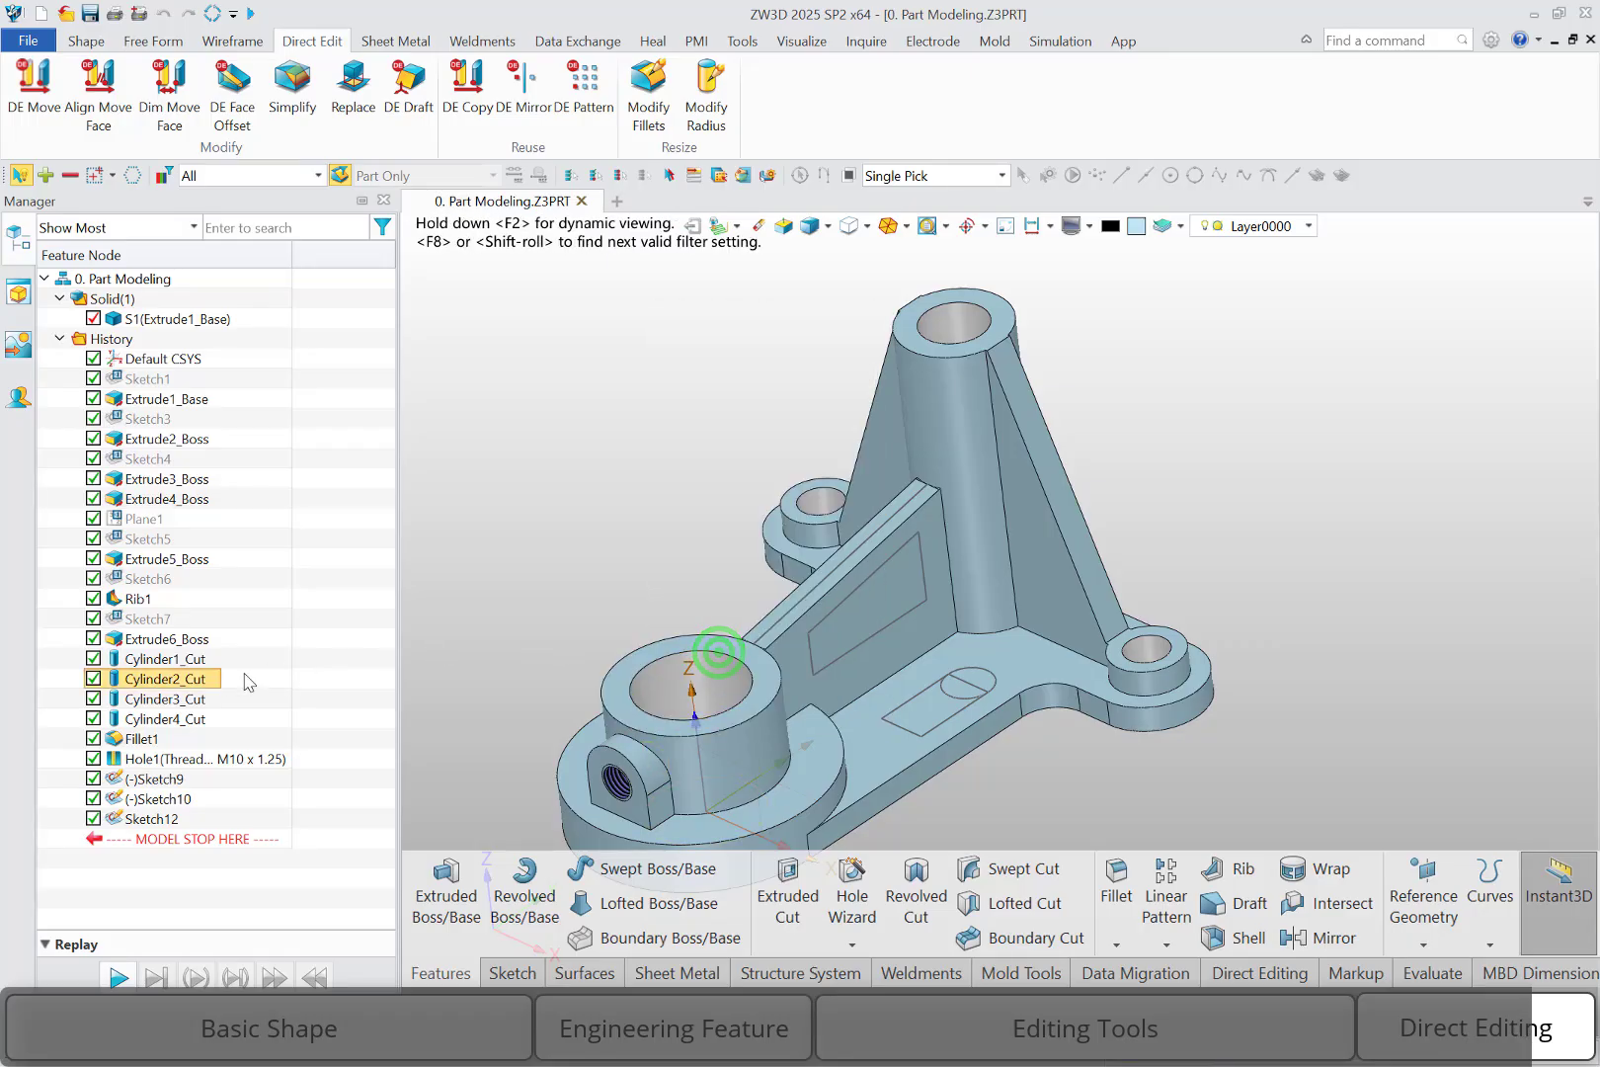
right_click(190, 680)
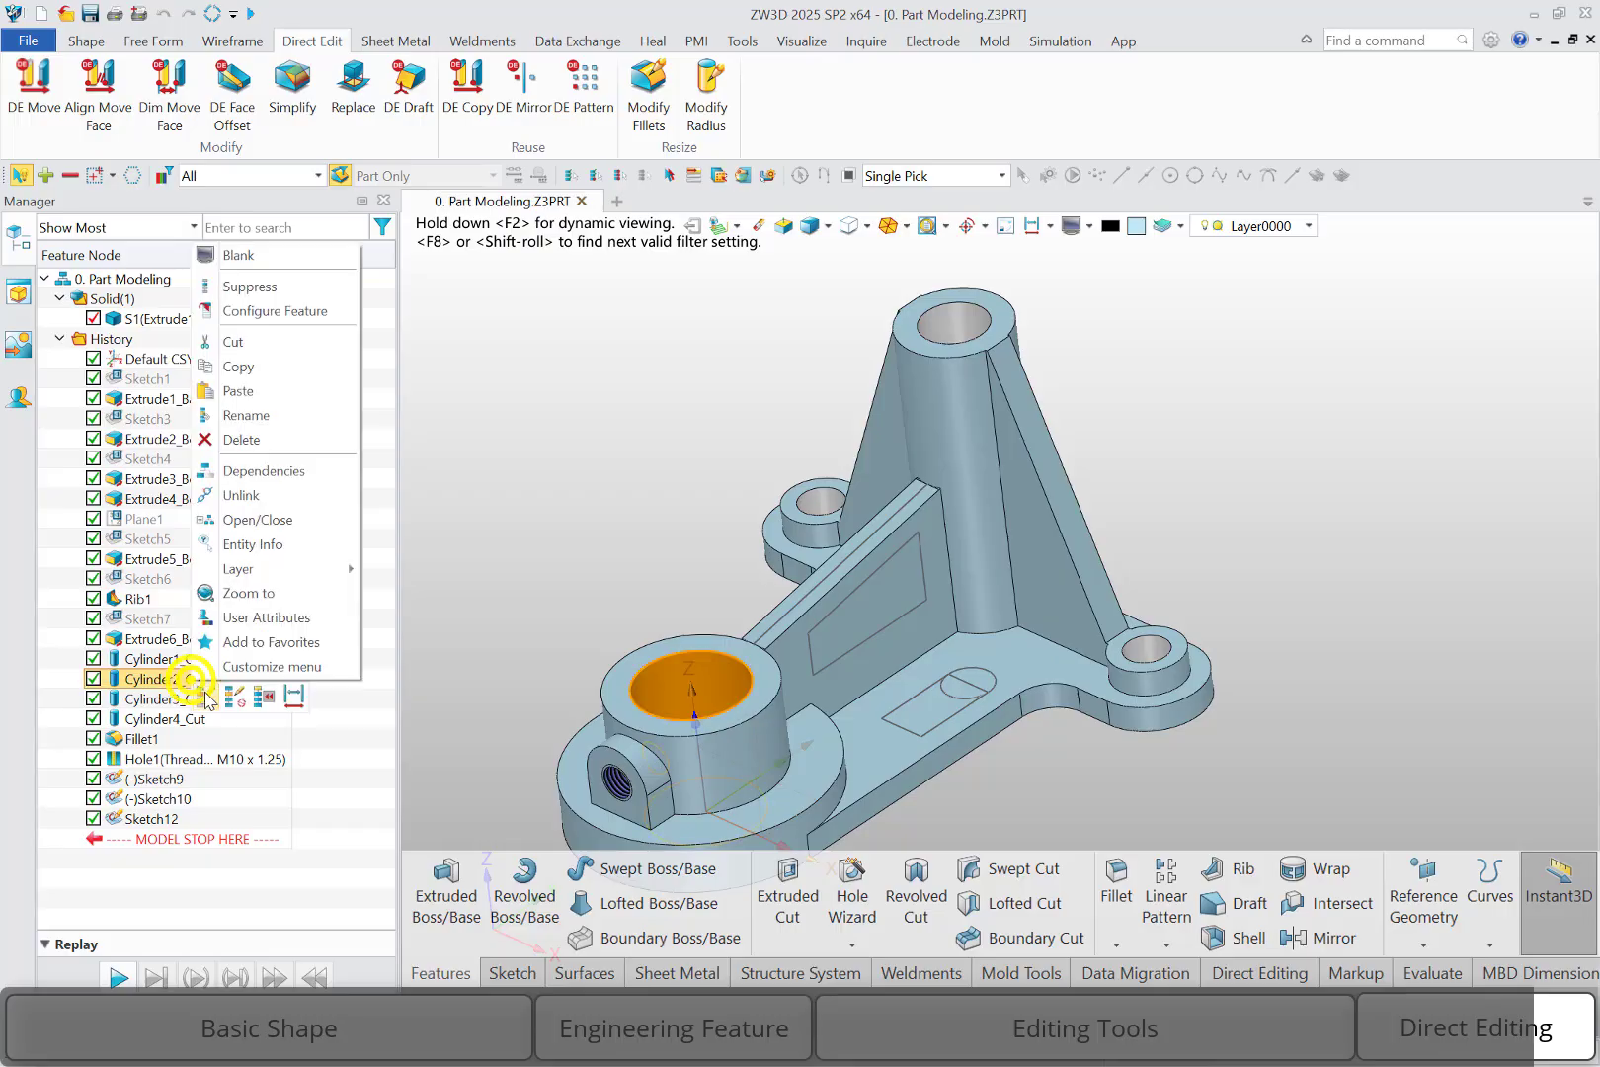
click(208, 694)
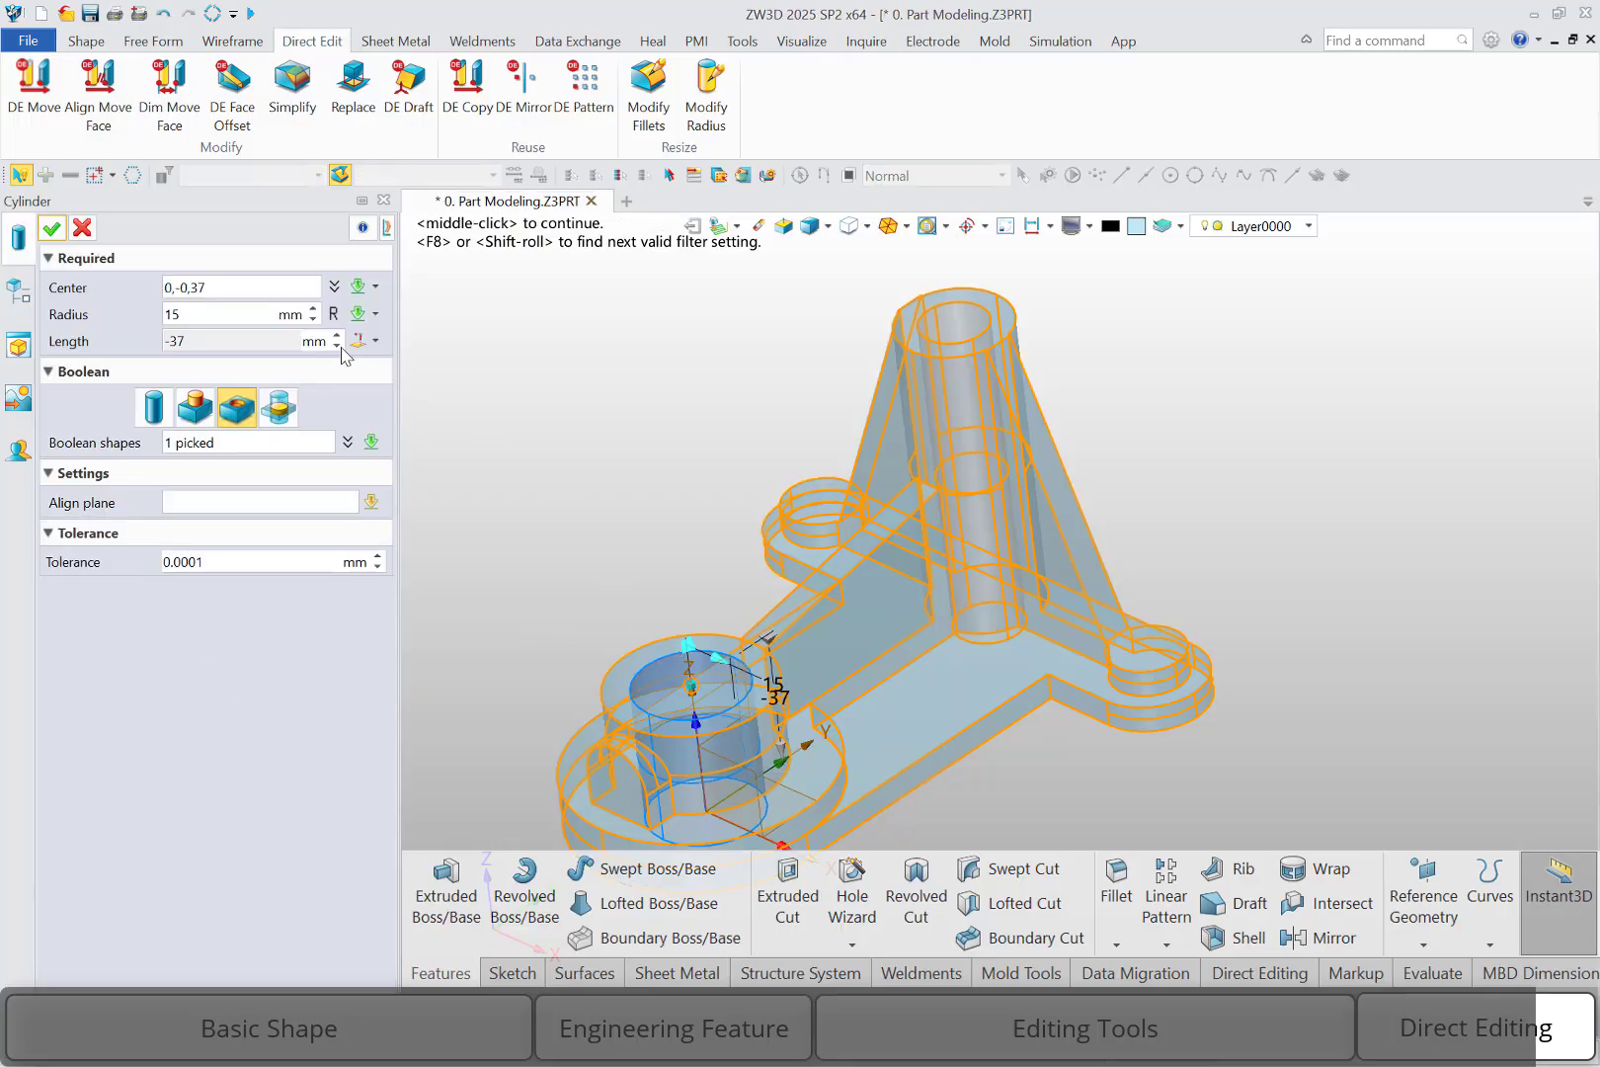
click(83, 228)
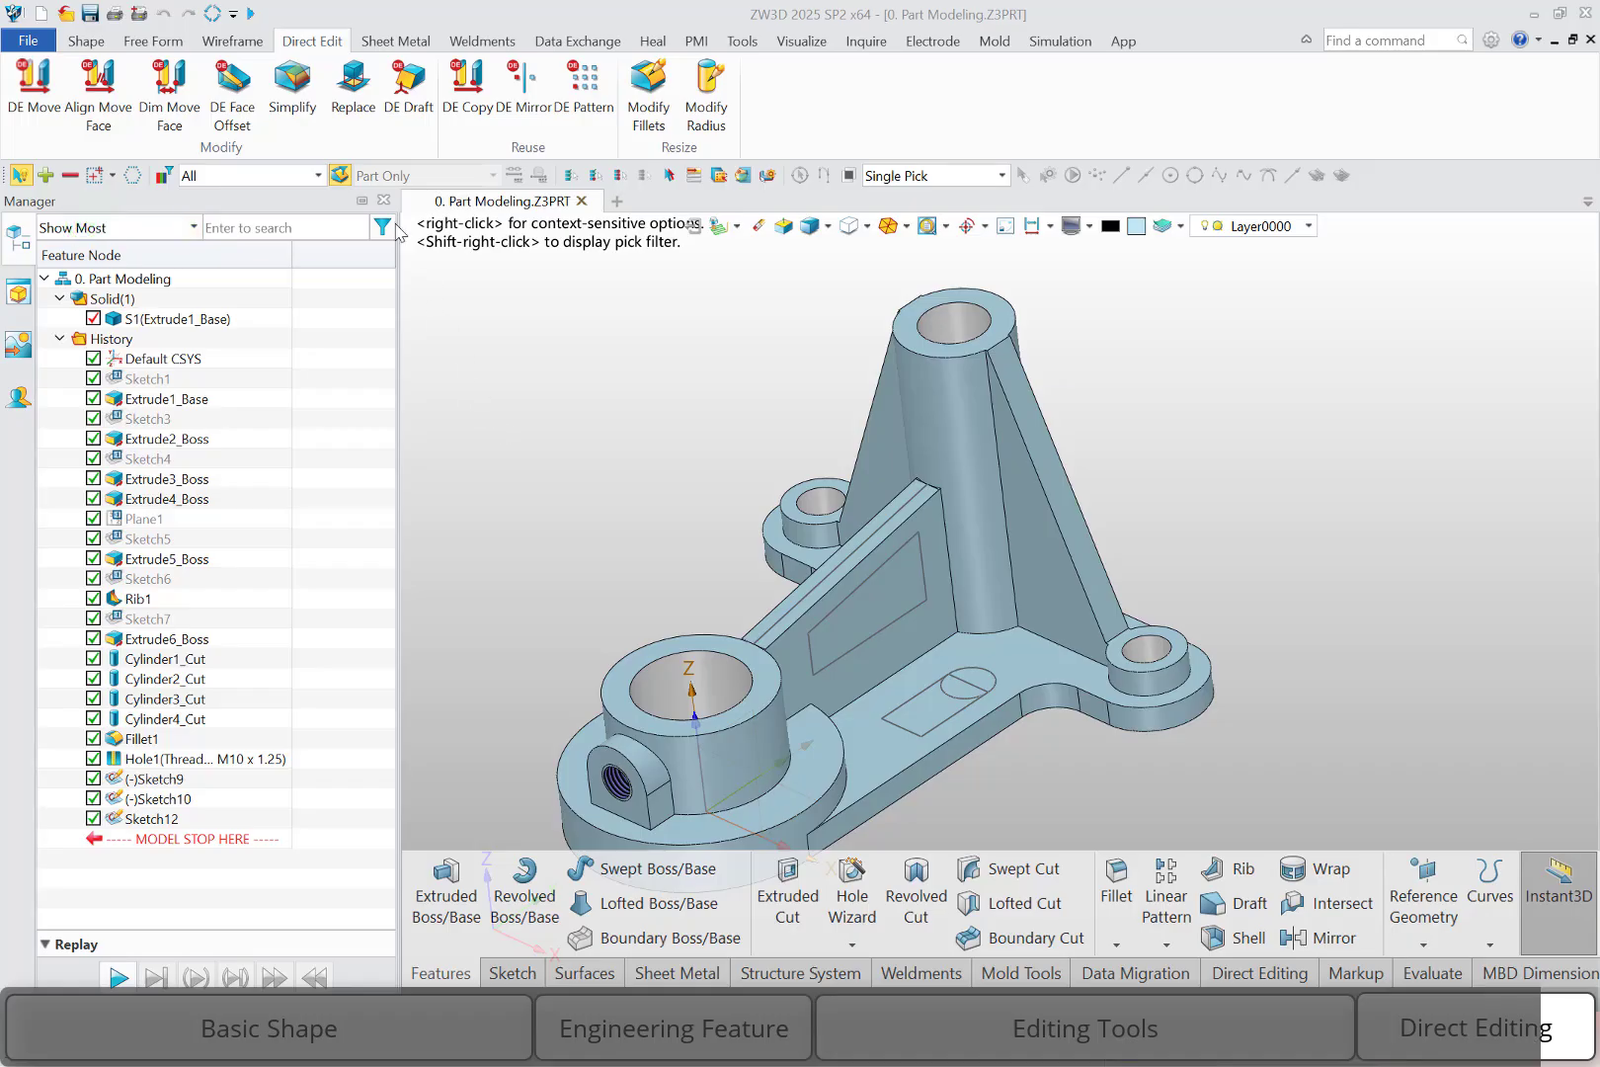
Switch picking from faces to features, inspect the large bore's cylinder cut definition from the model, and restore face picking.
click(340, 177)
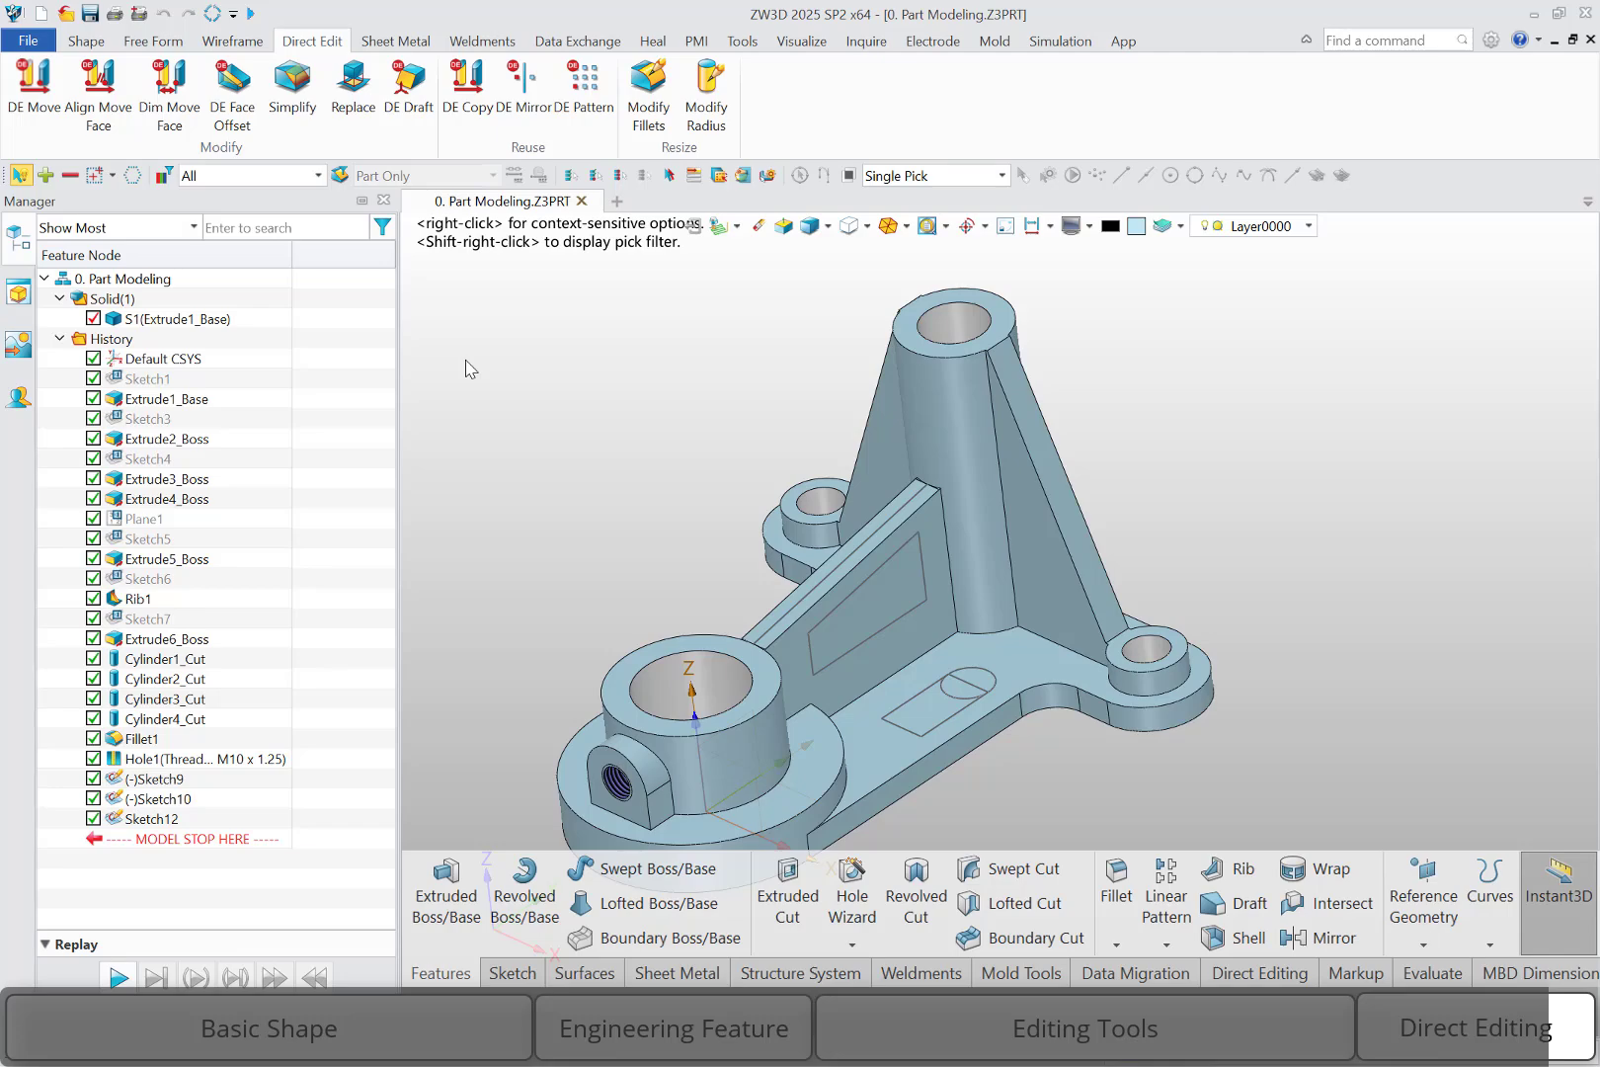
right_click(660, 686)
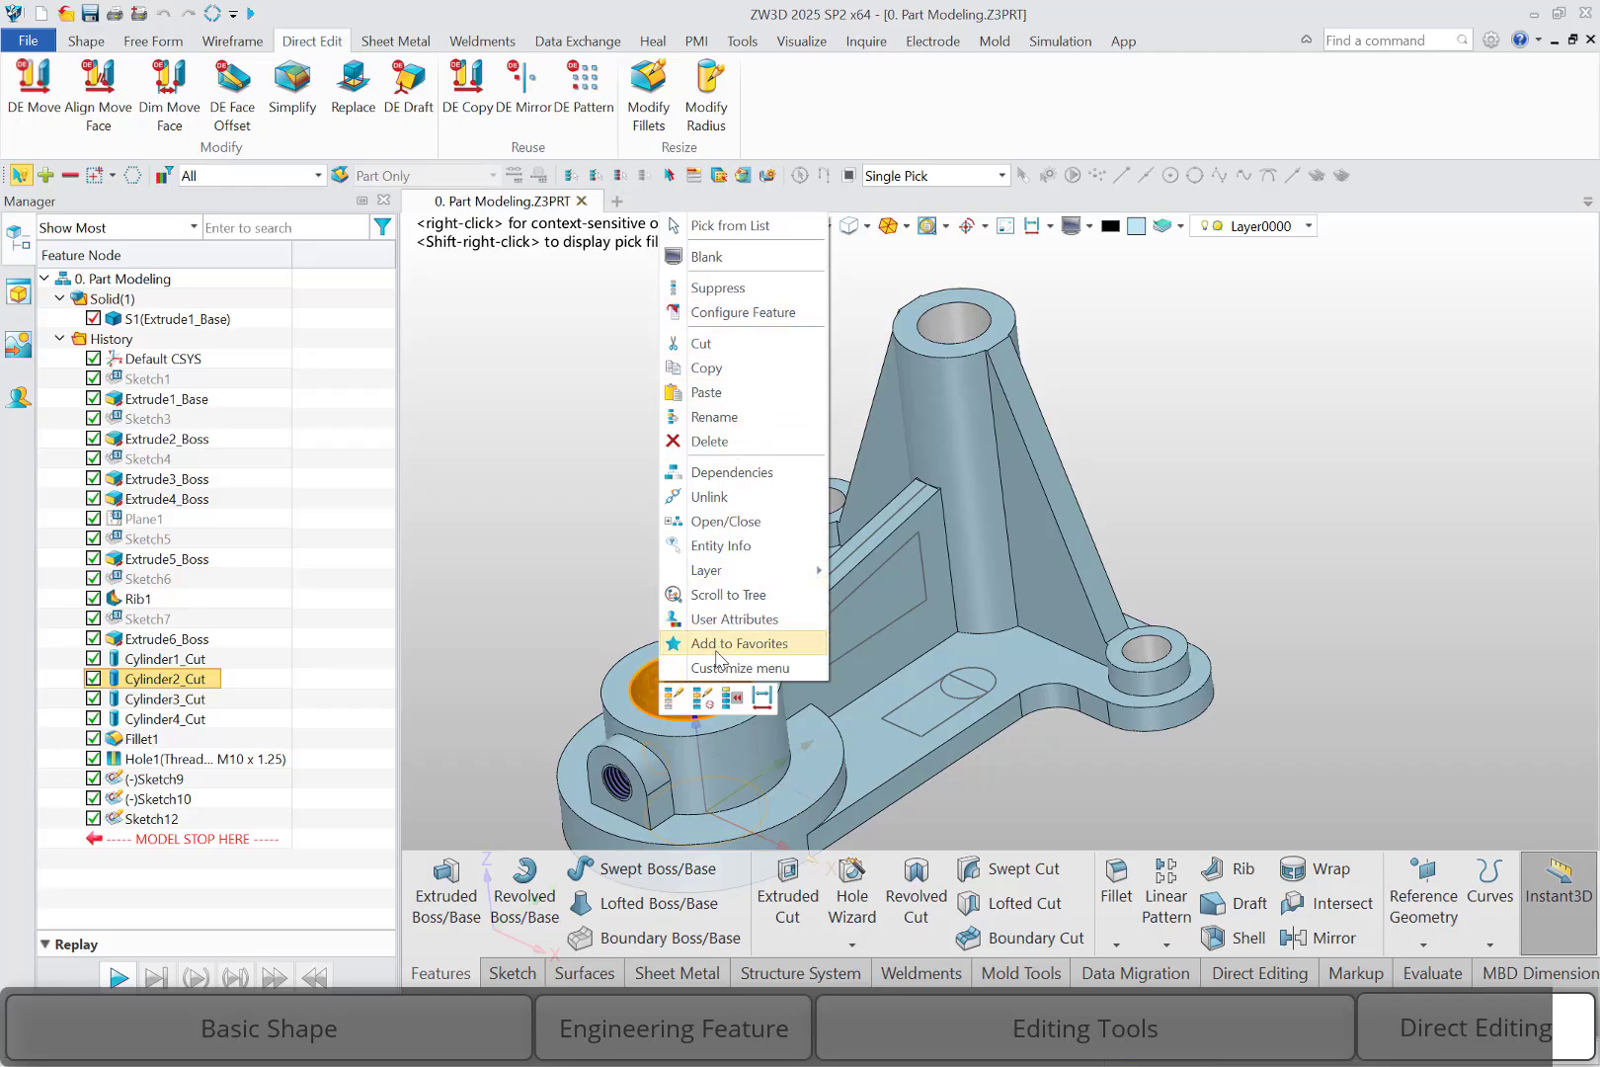
click(673, 698)
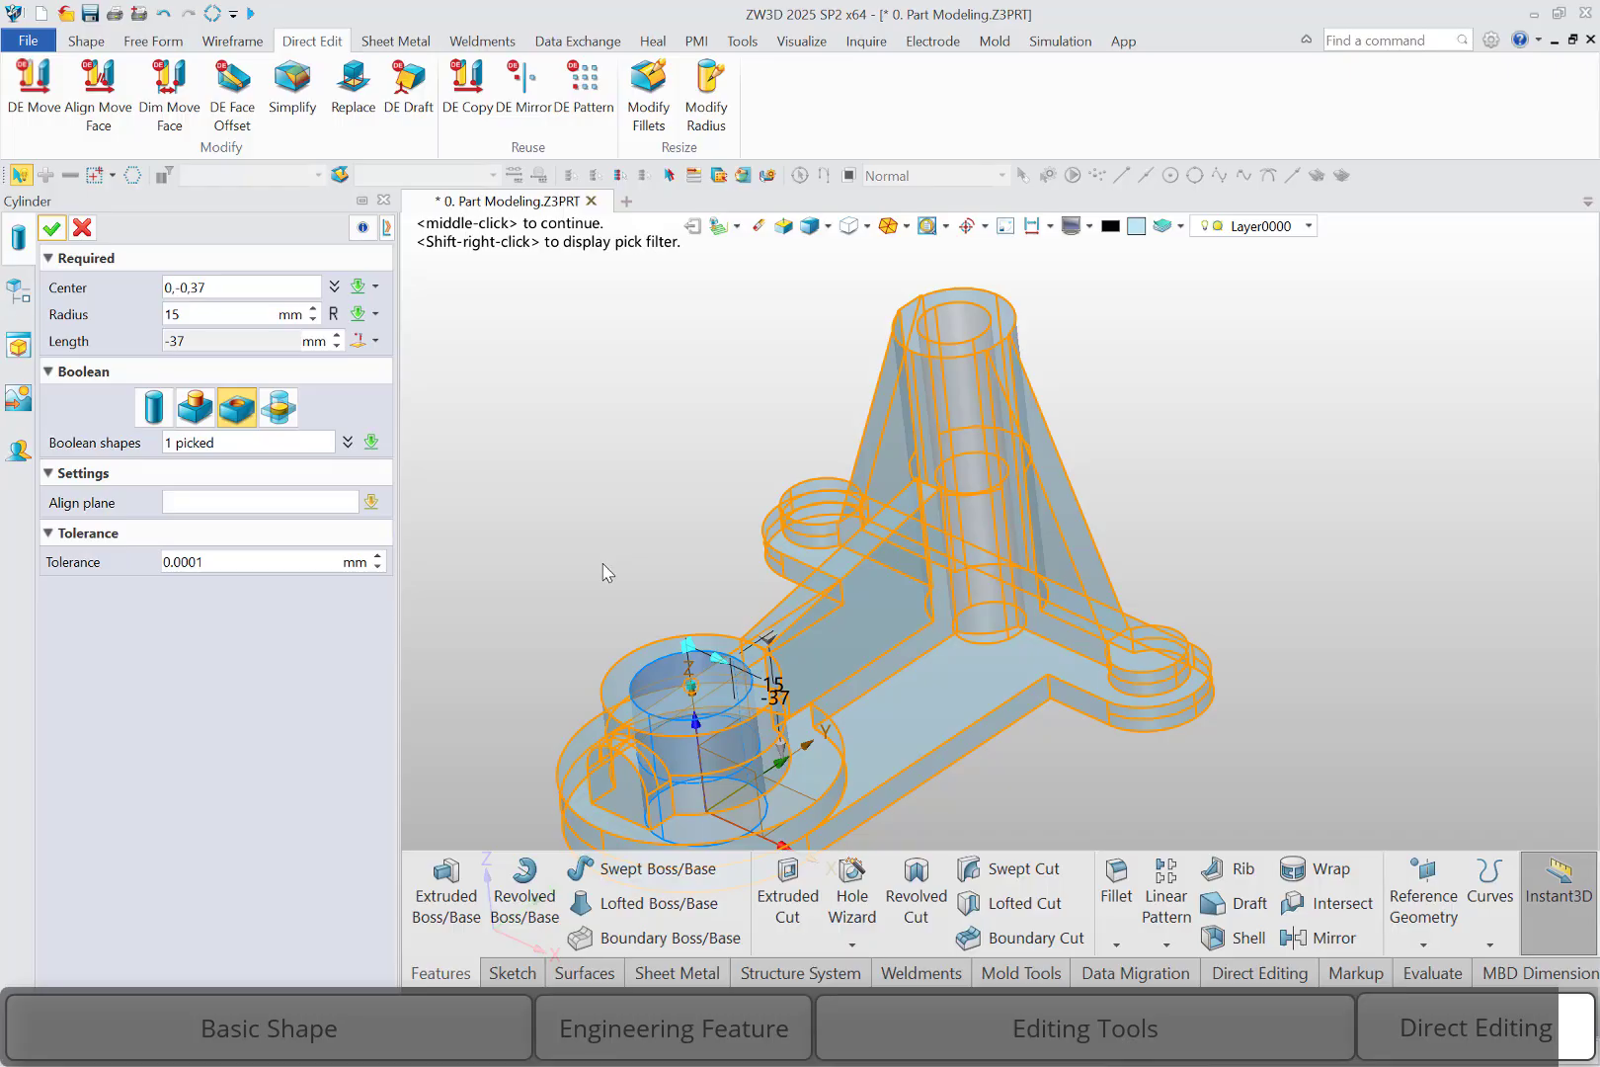
click(82, 229)
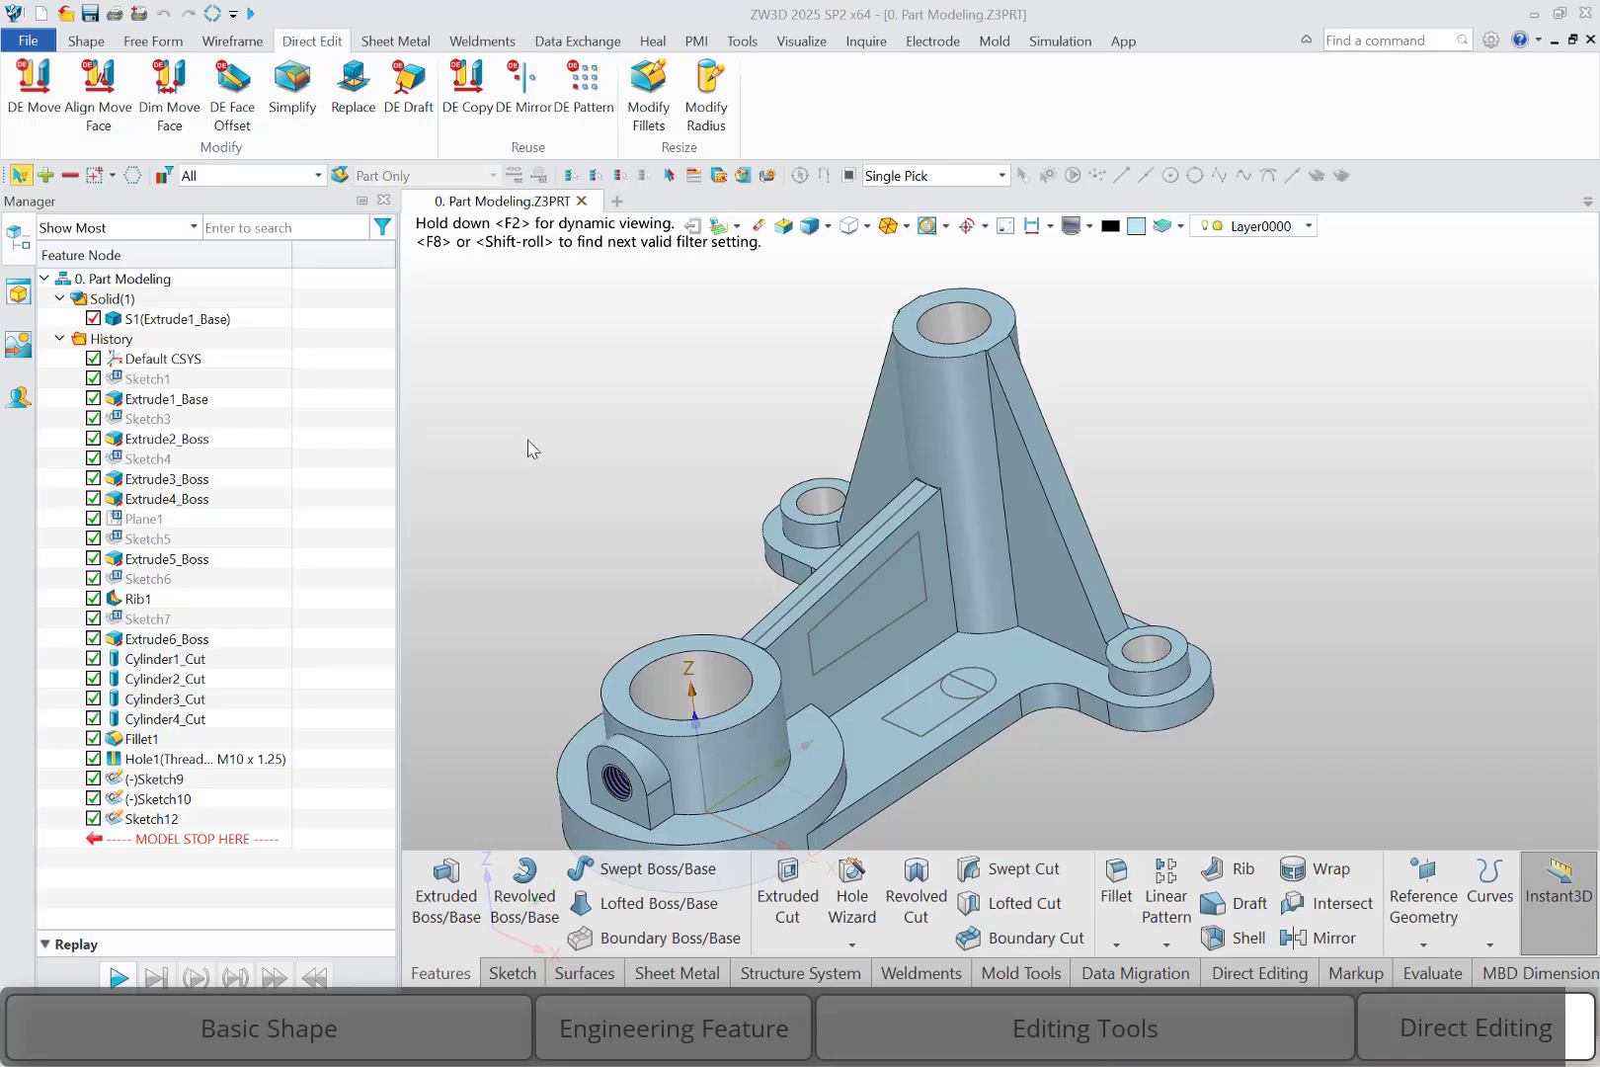
click(340, 177)
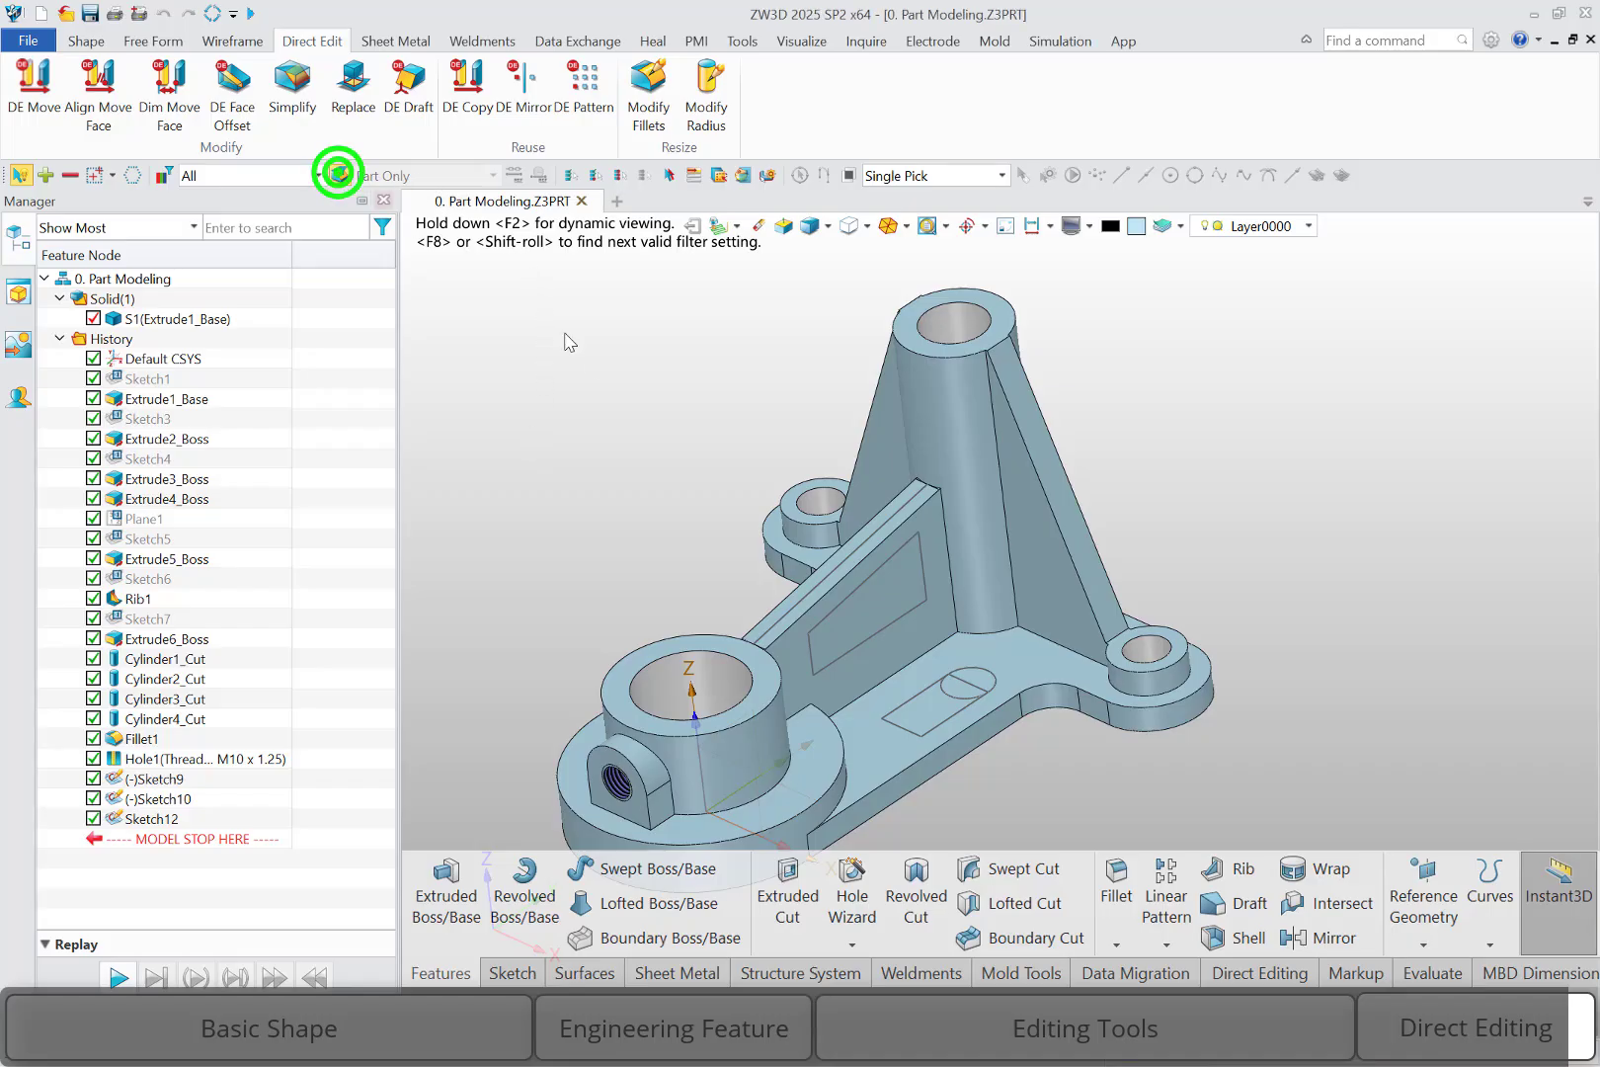
Try to fillet the large bore's upper edge with a 3 mm radius.
double_click(654, 670)
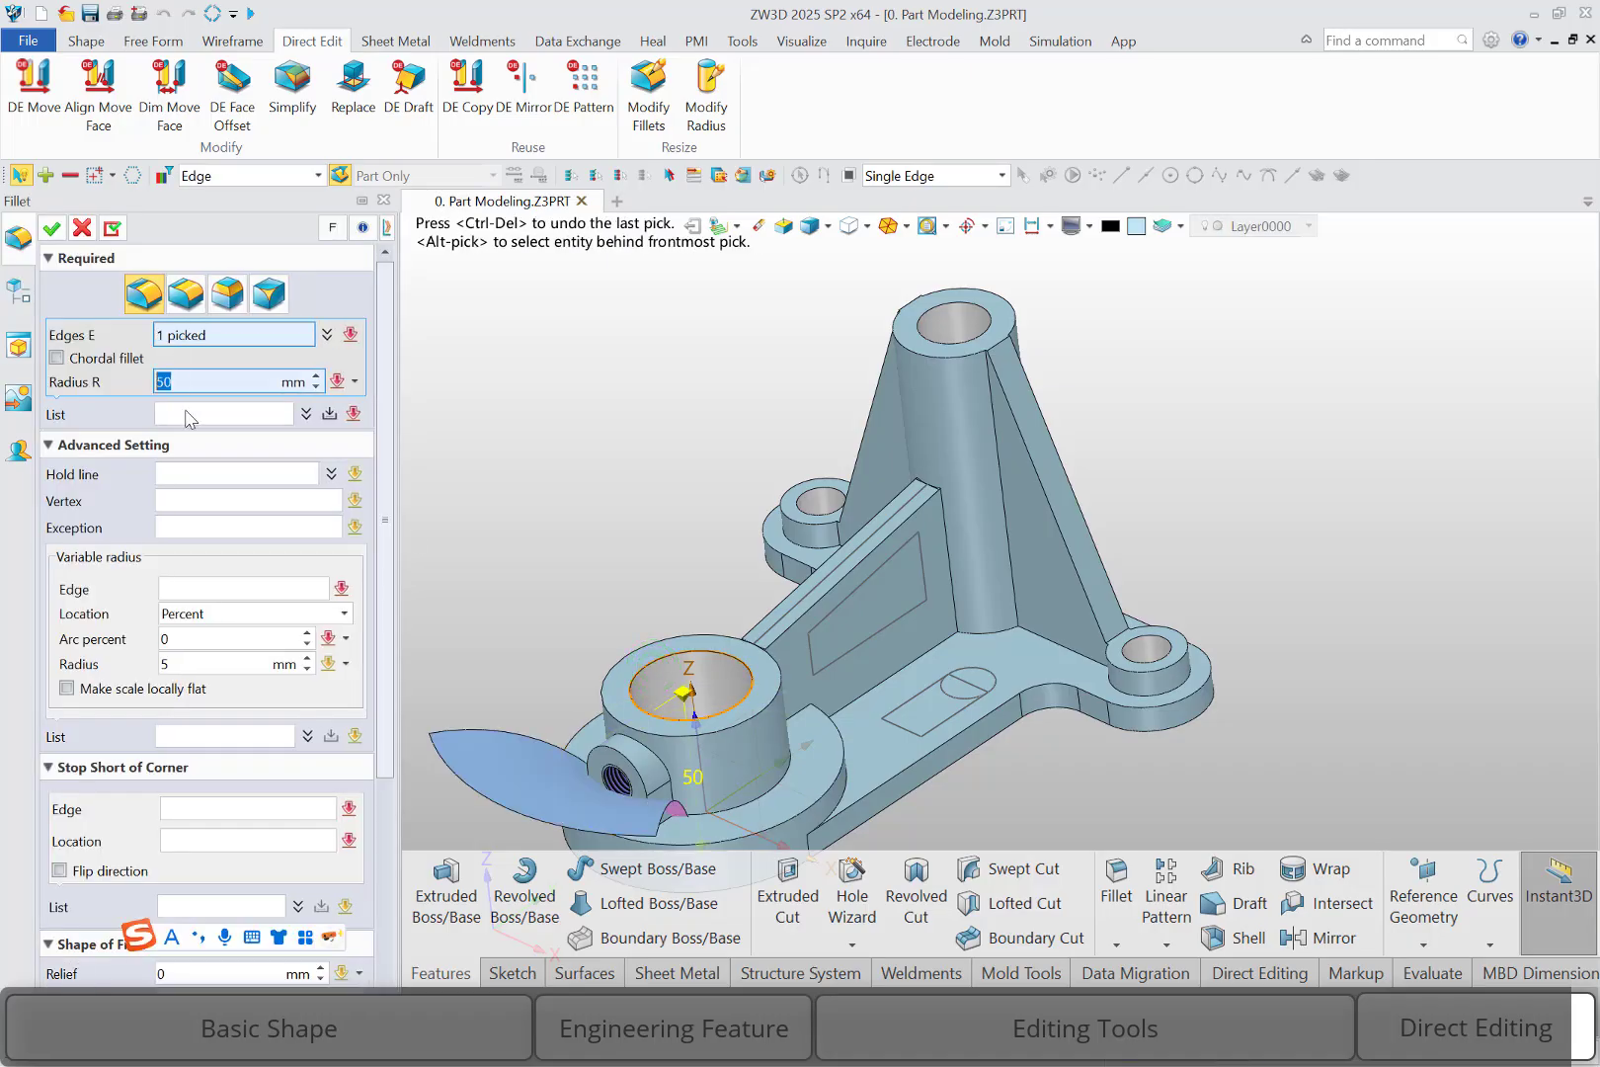
text(3)
key(Return)
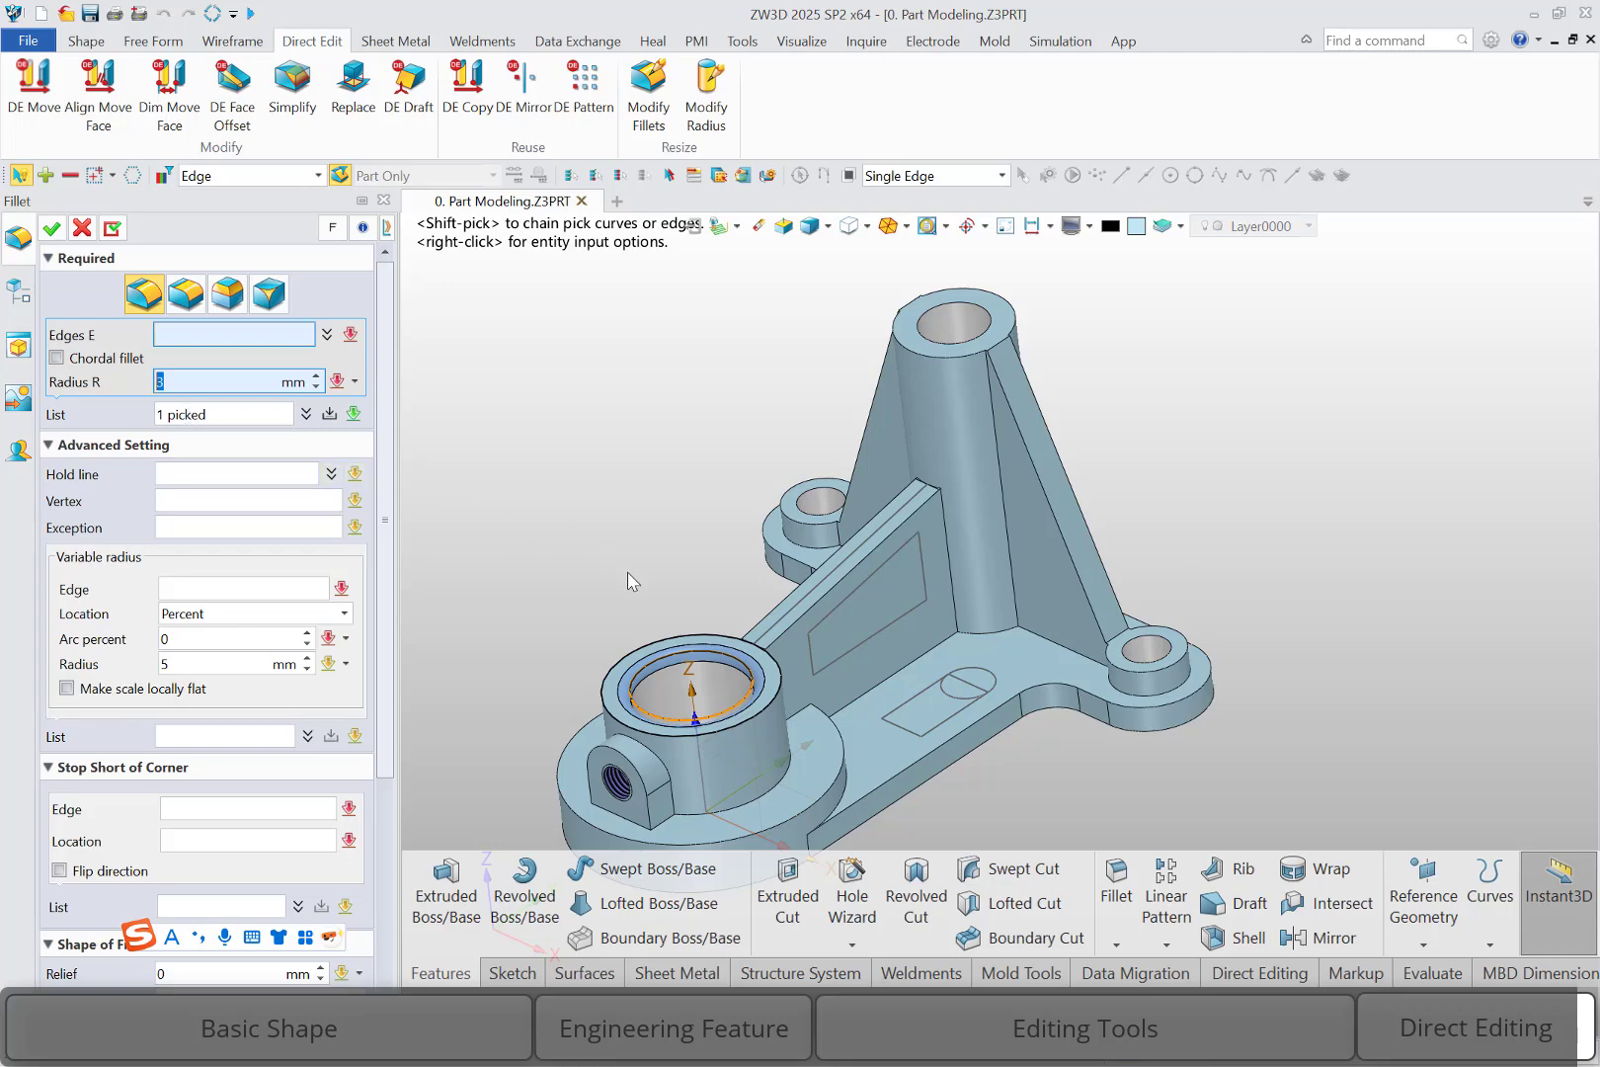
click(82, 228)
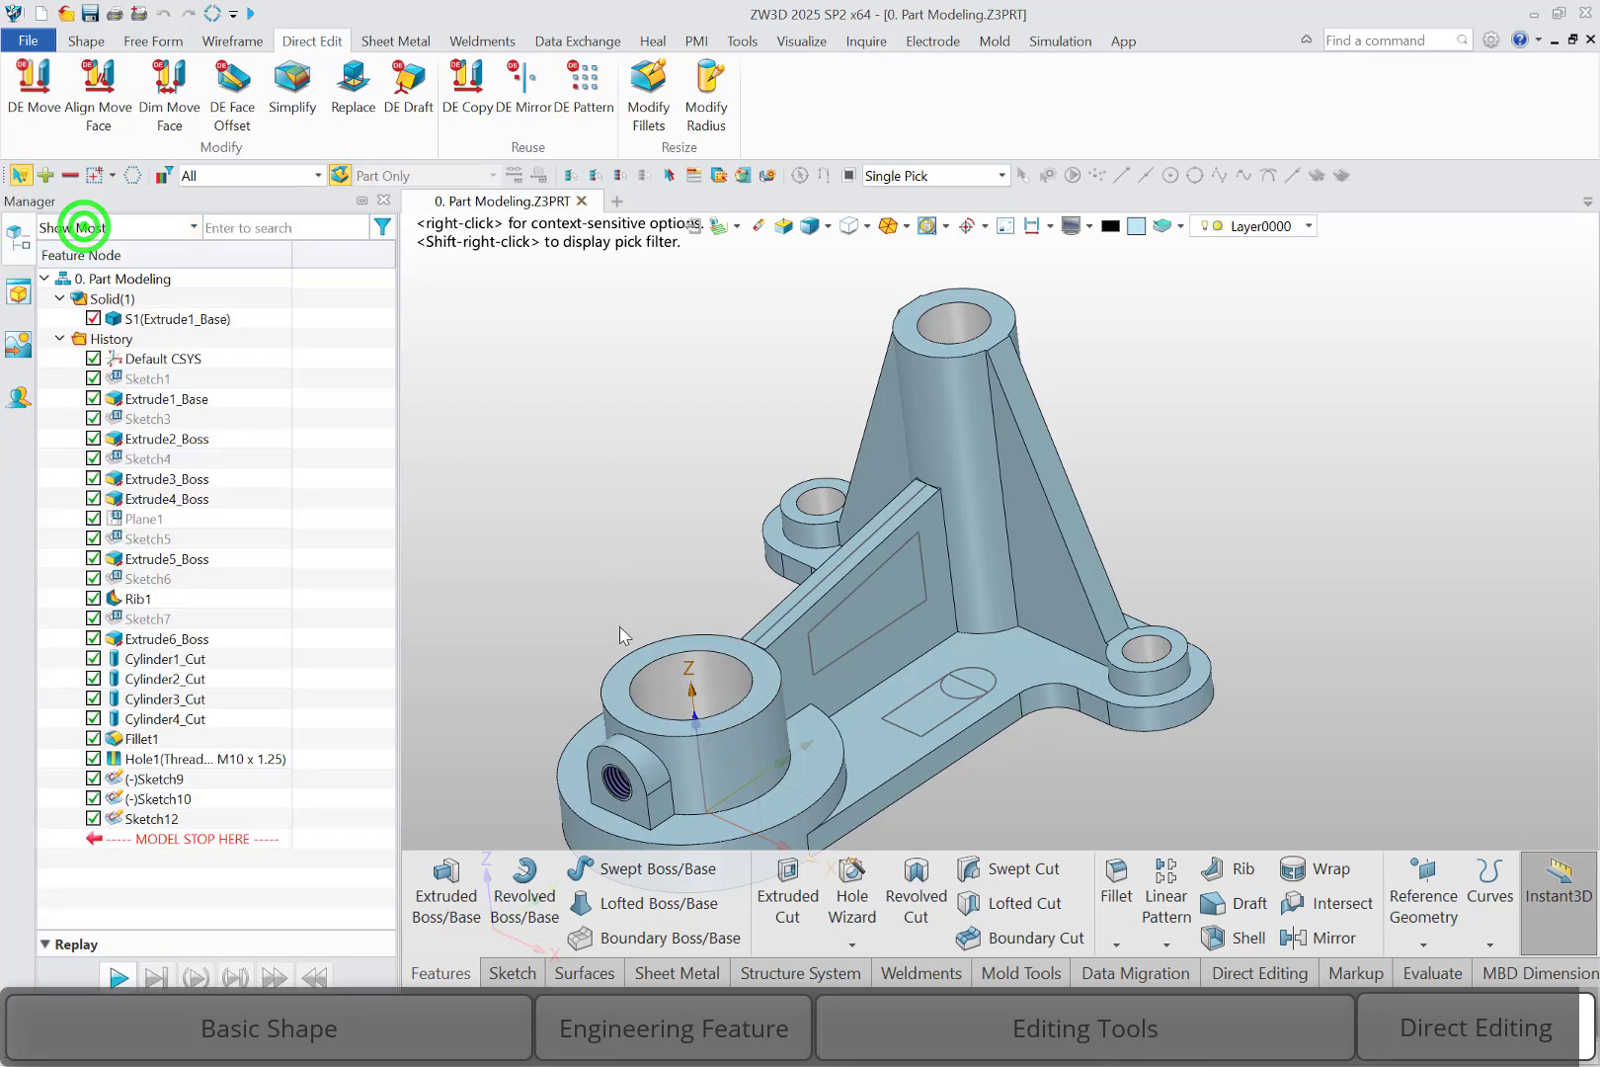
Offset the large boss's annular top face upward by 12.5 mm with Face Offset.
click(620, 689)
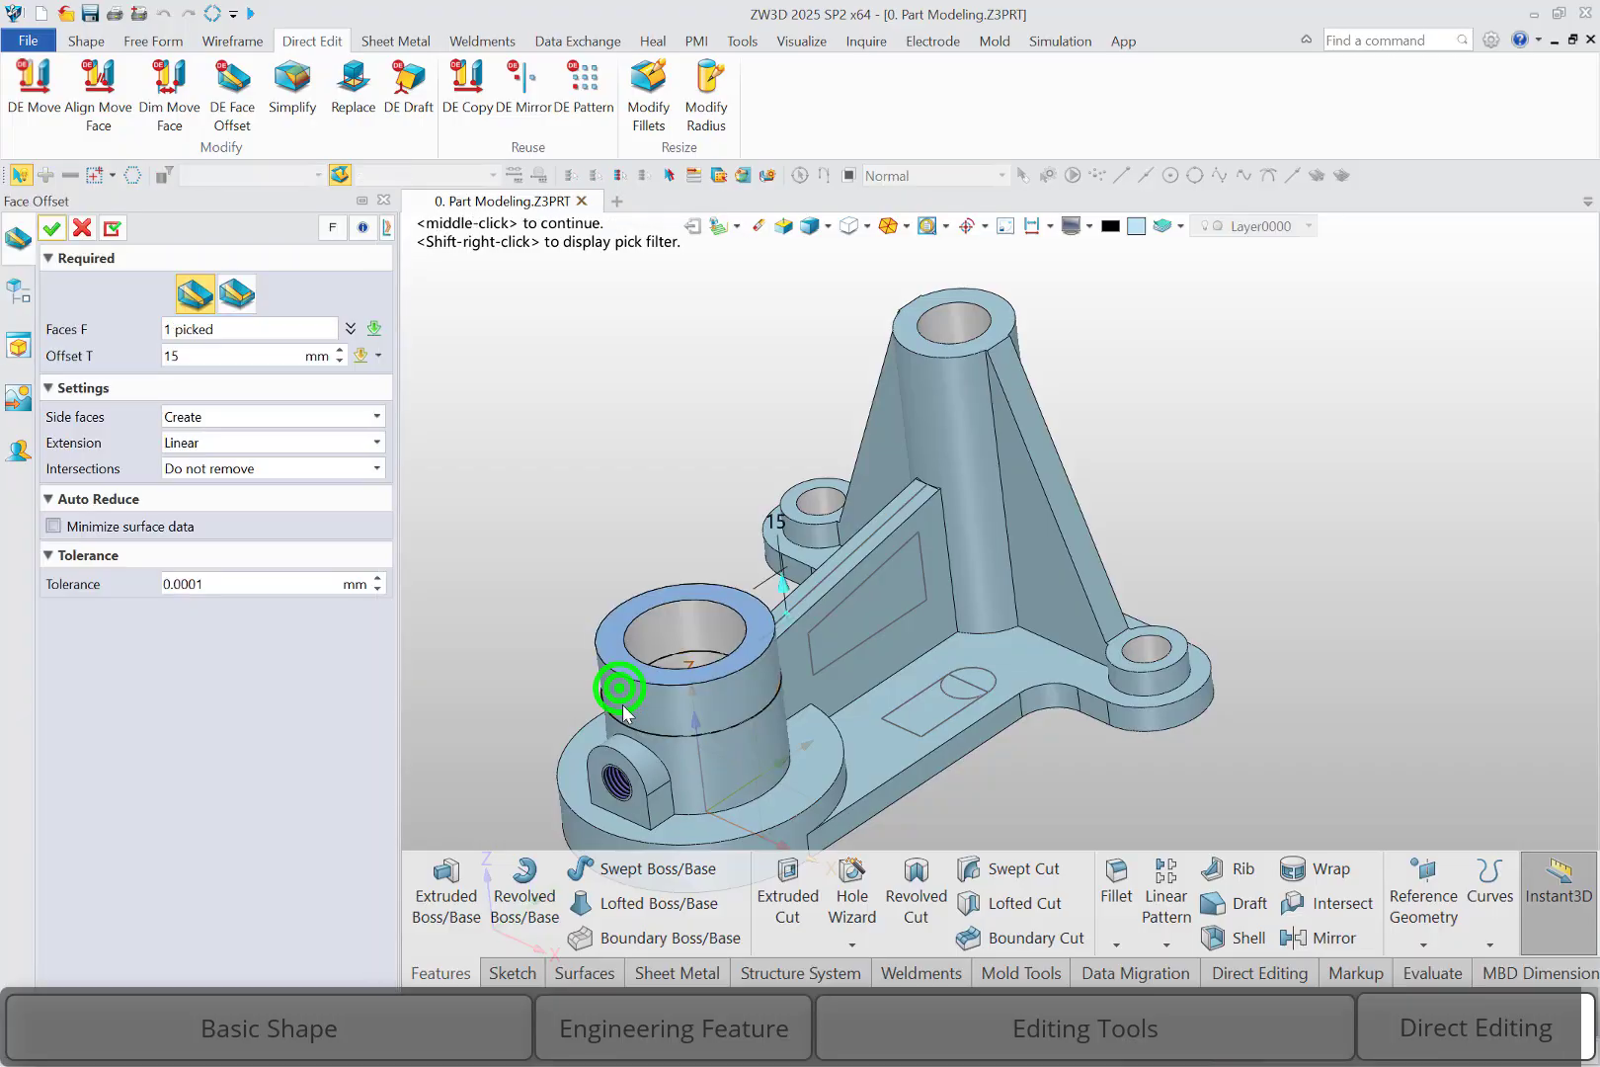
drag(786, 580, 781, 595)
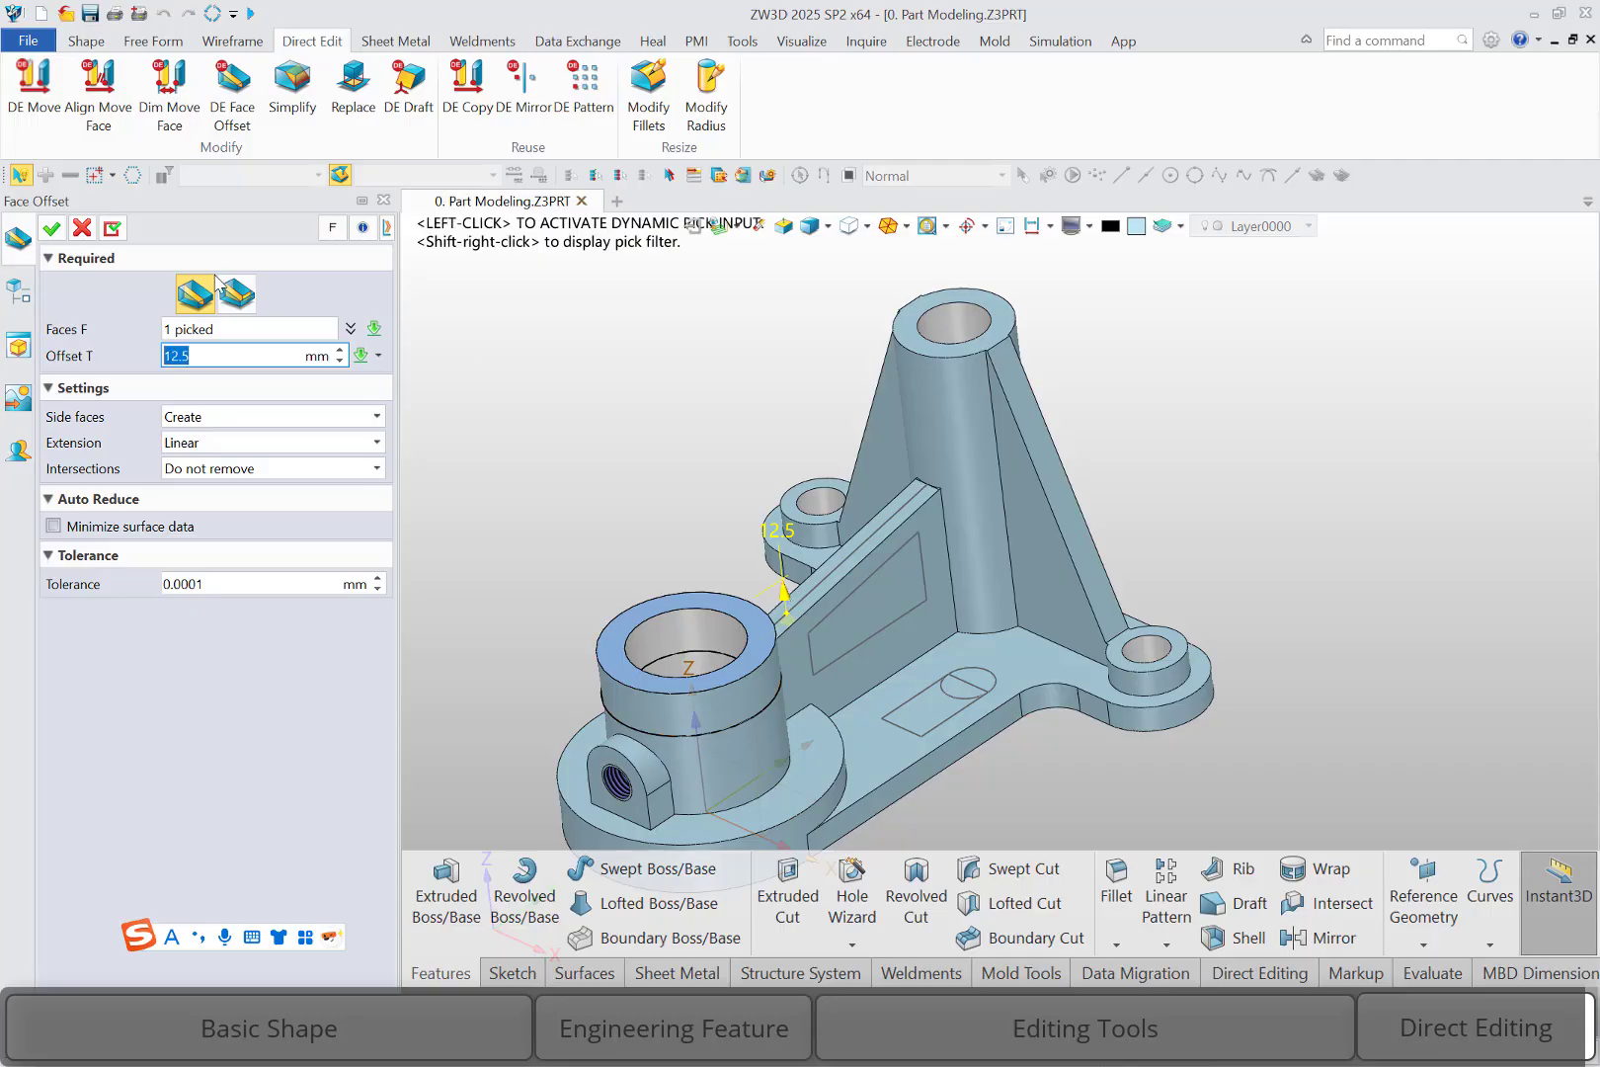
click(55, 228)
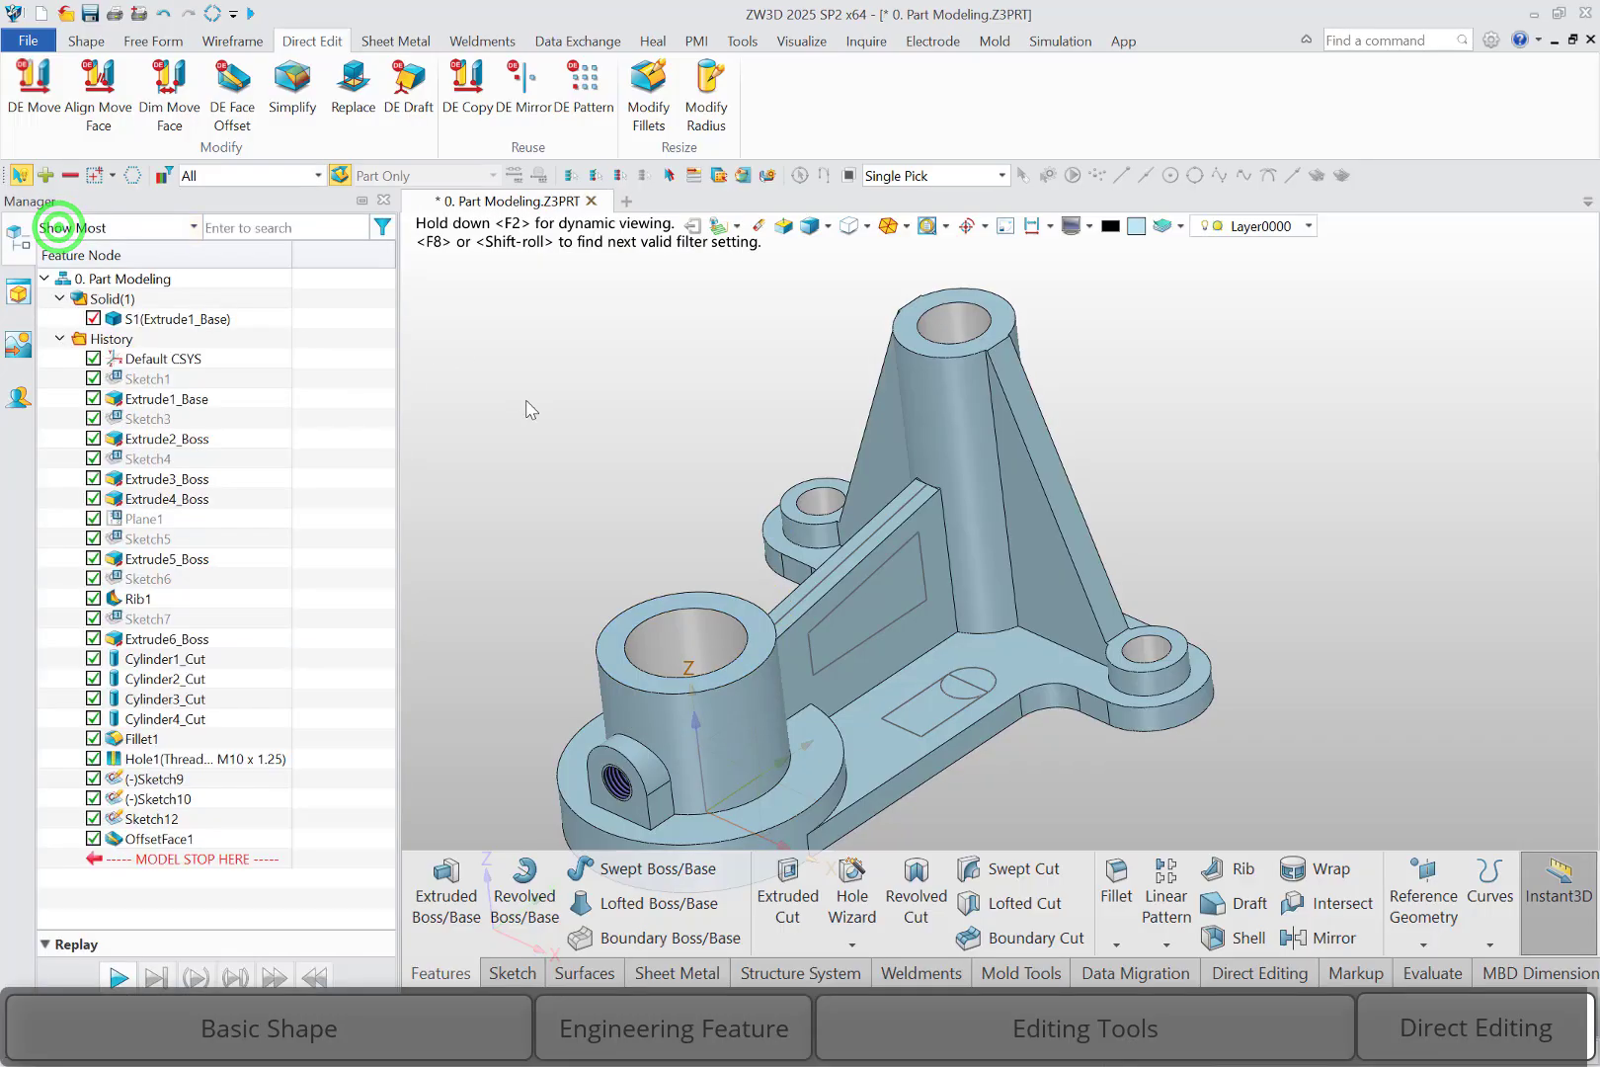